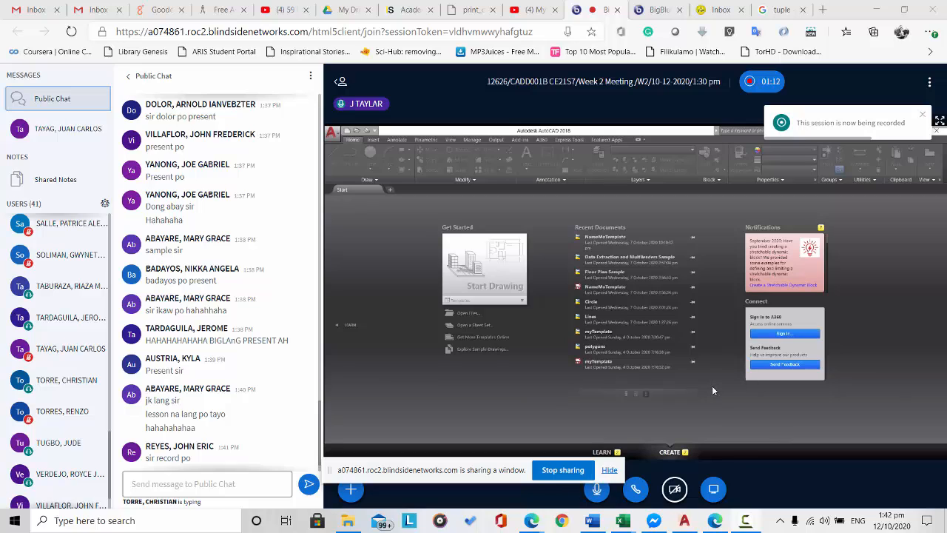
- Switch to AutoCAD and start a new drawing
mouse_move(623, 521)
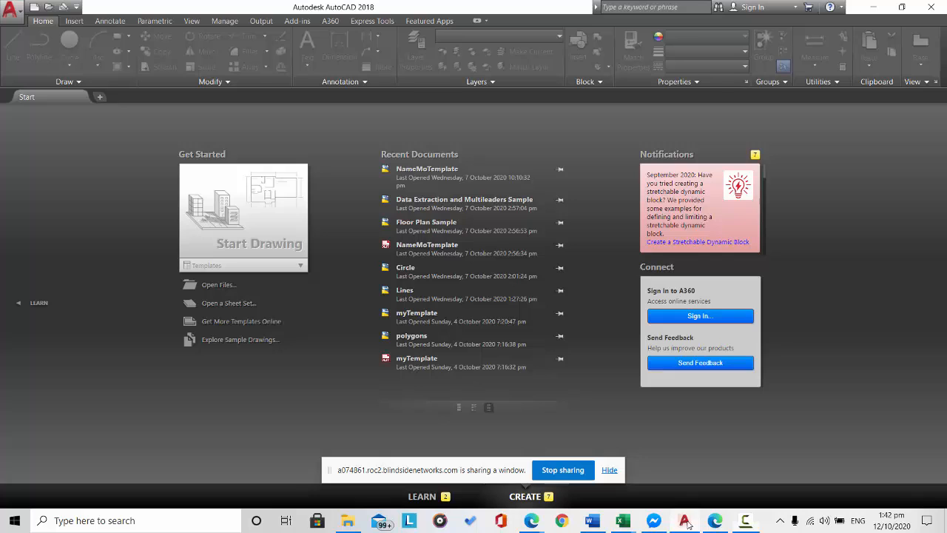
left_click(688, 524)
left_click(226, 219)
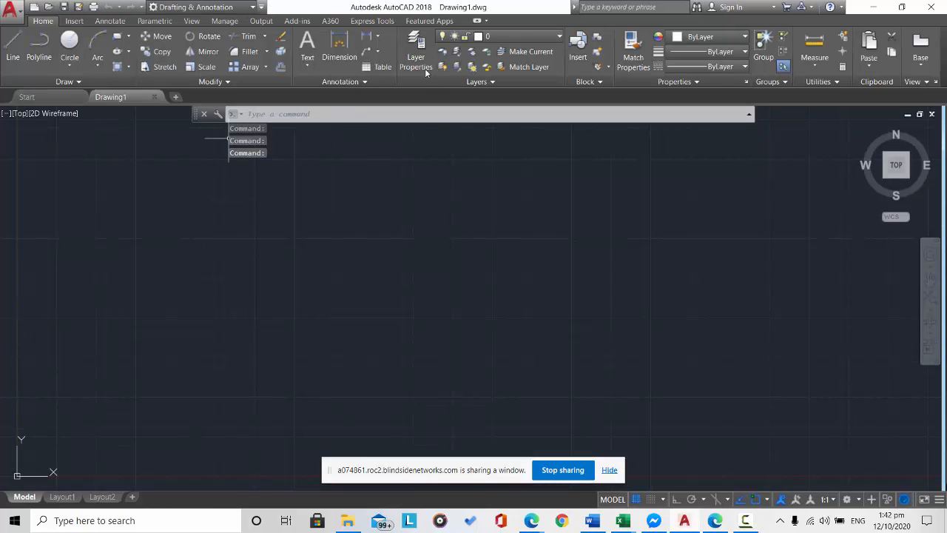
- Add the multiline text "MAKING" near the upper-left corner of the drawing area
left_click(309, 46)
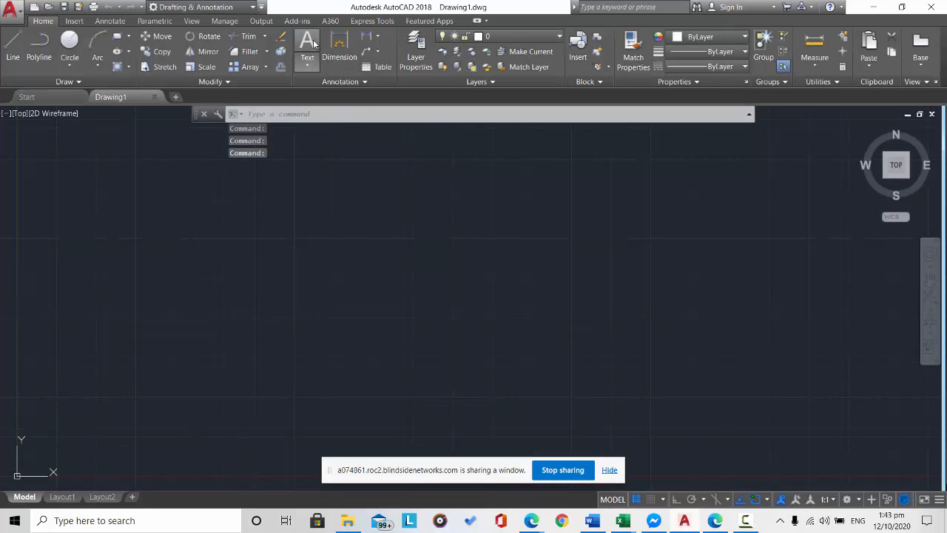
left_click(47, 180)
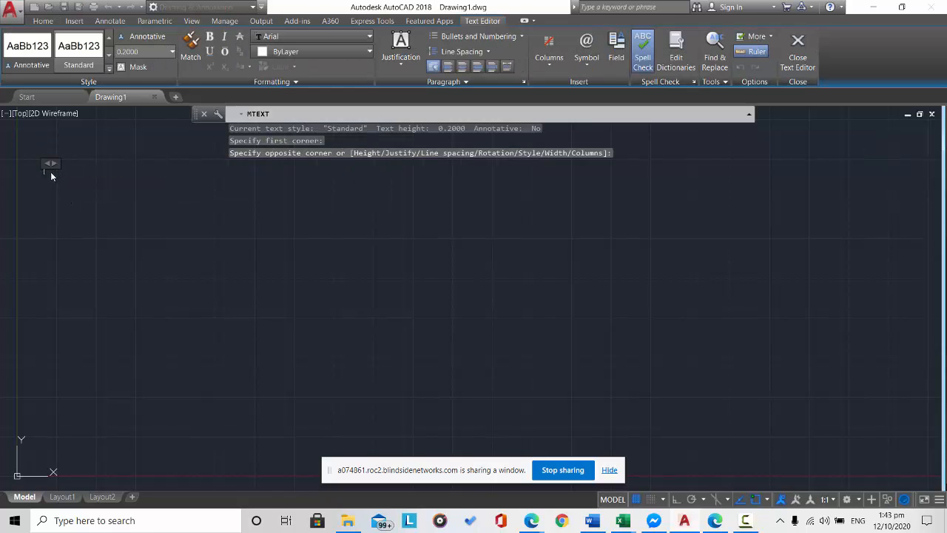
scroll(54, 182, "up", 3)
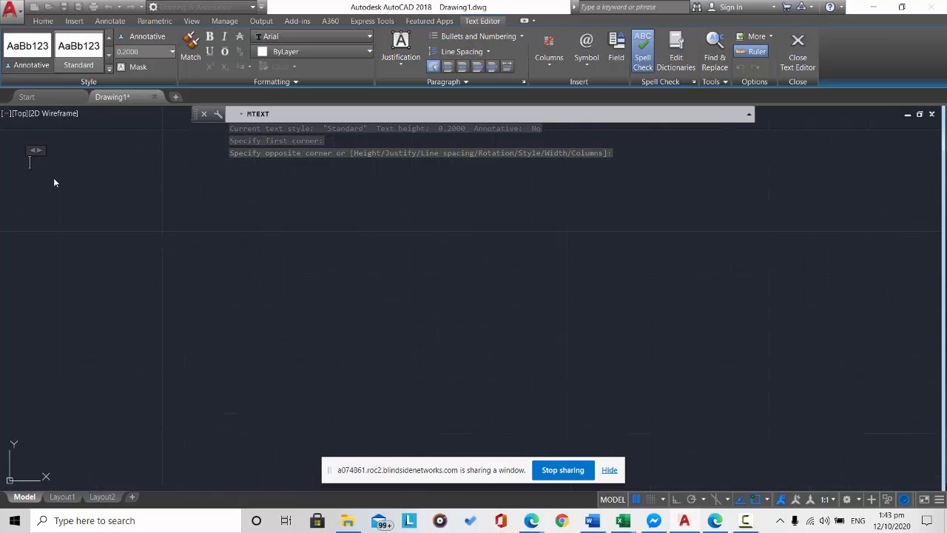
scroll(54, 182, "up", 2)
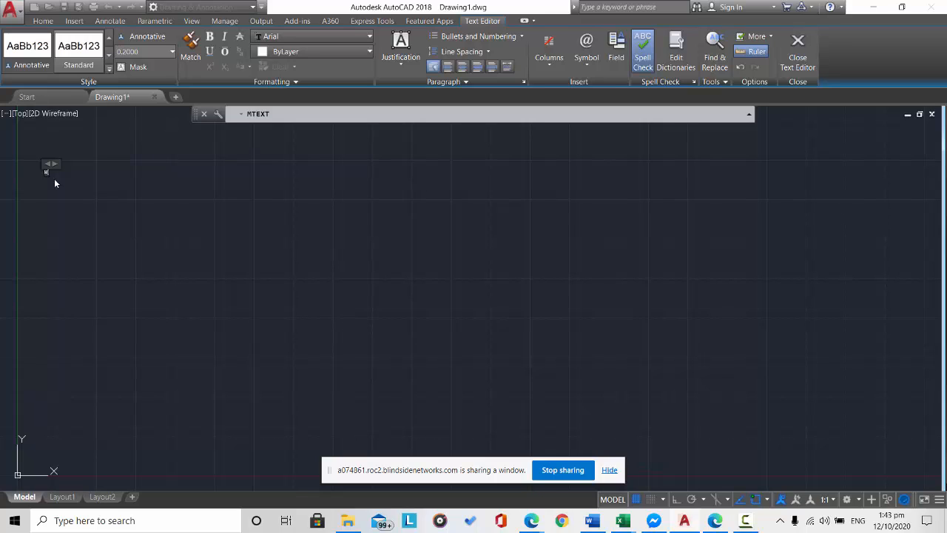
type("AKING")
- Try to set the text height of "MAKING" to 2 and close the text editor
double_click(52, 171)
left_click(172, 52)
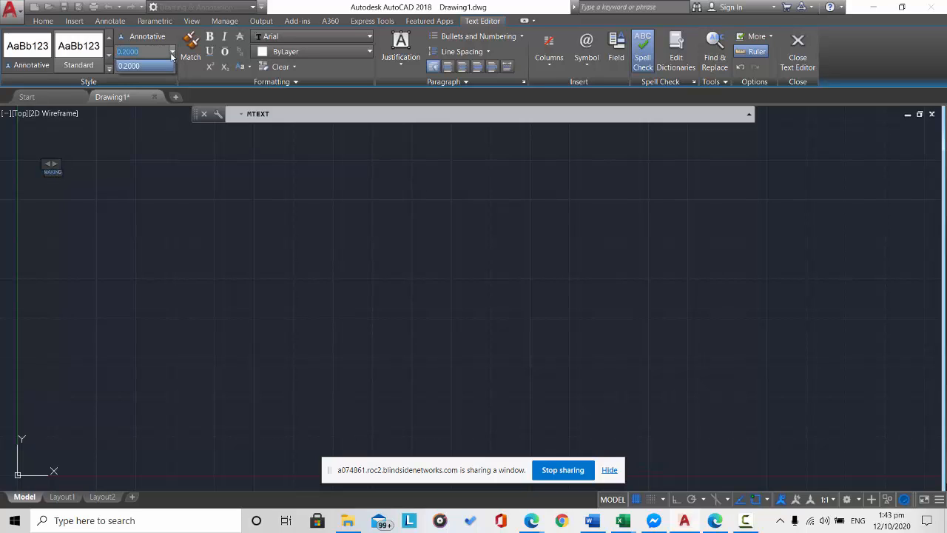
type("2")
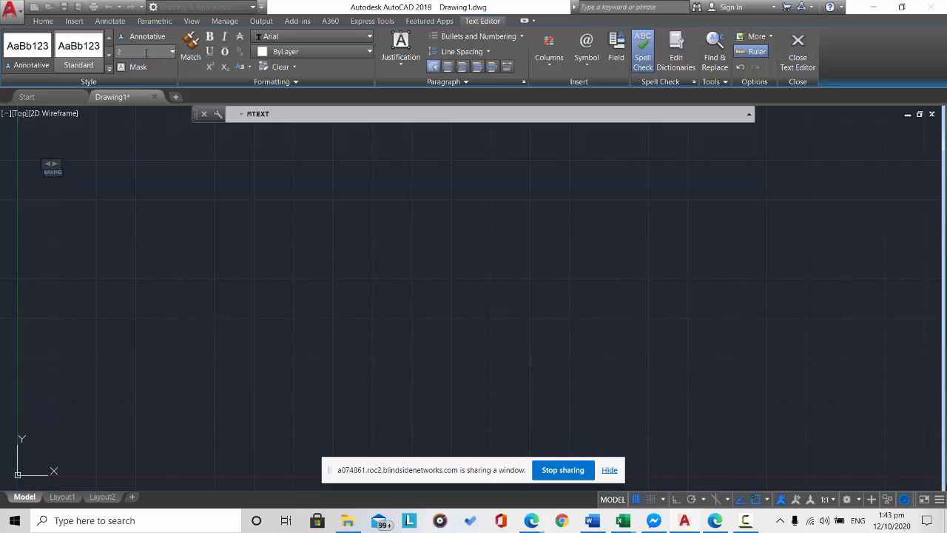
left_click(137, 159)
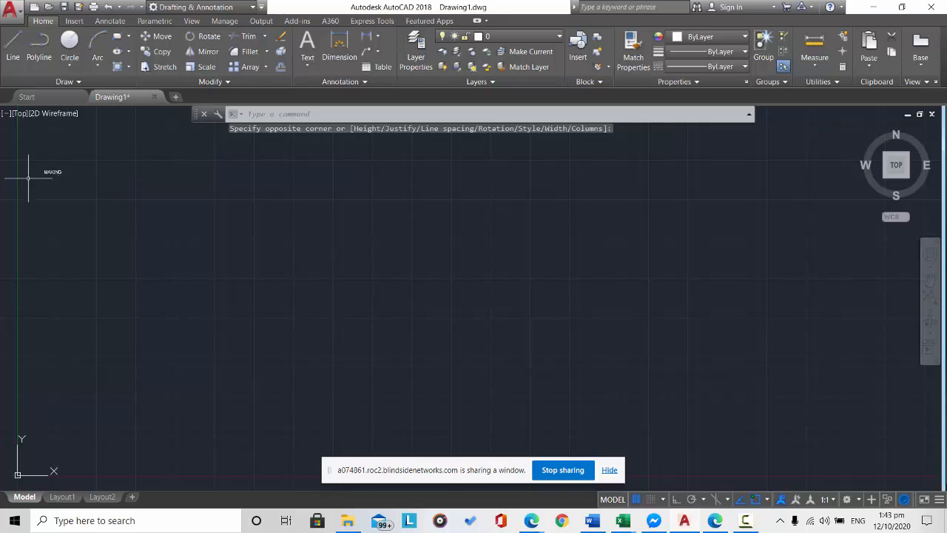
double_click(53, 171)
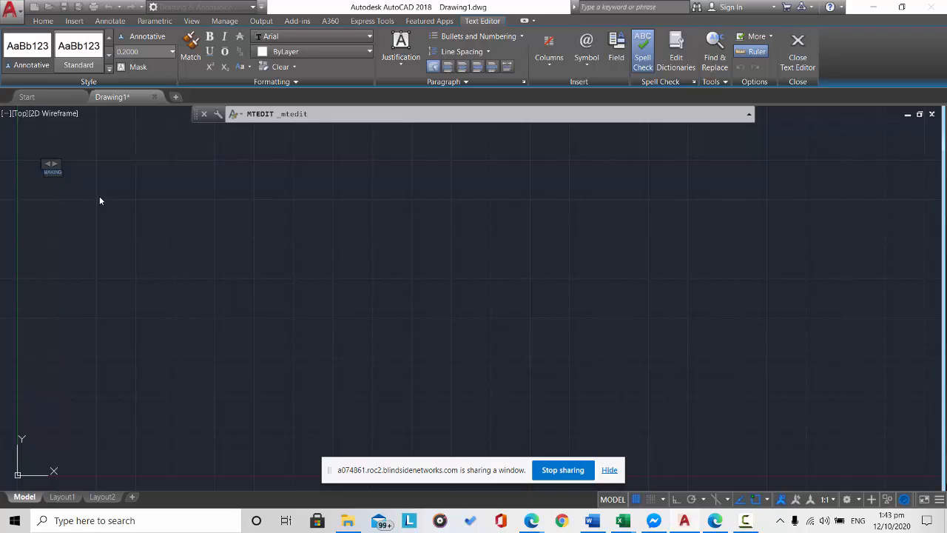
key("BackSpace")
left_click(45, 22)
left_click(362, 253)
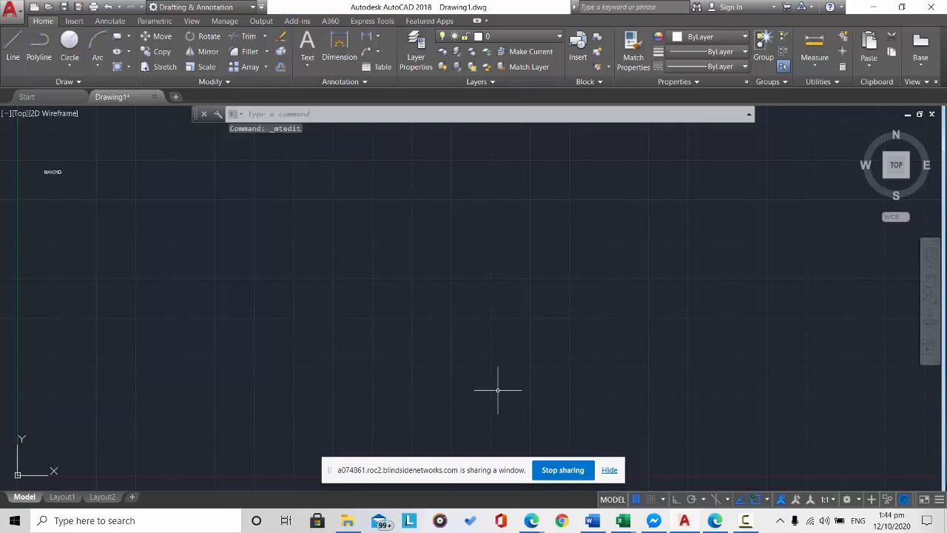
key("Escape")
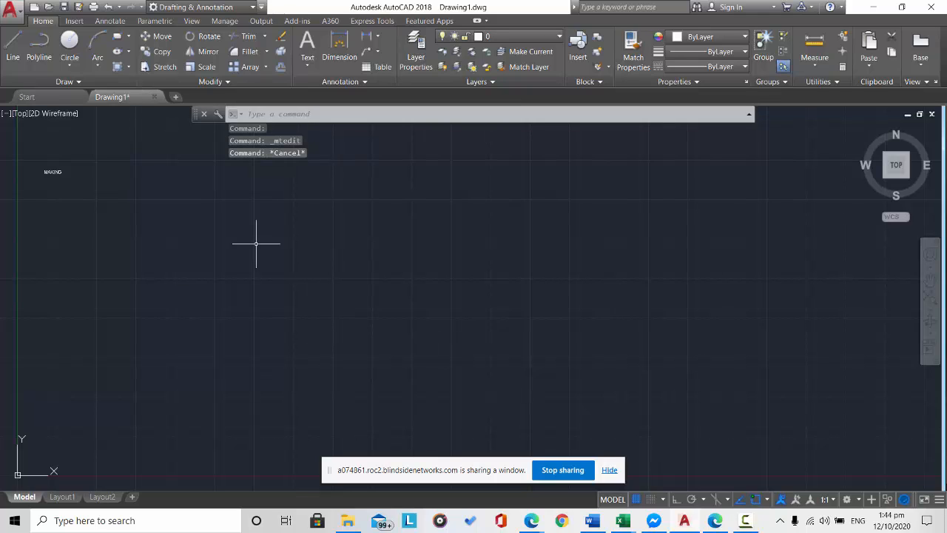
- Draw a circle with a radius of about 3.1 units in the upper middle of the drawing area
left_click(69, 43)
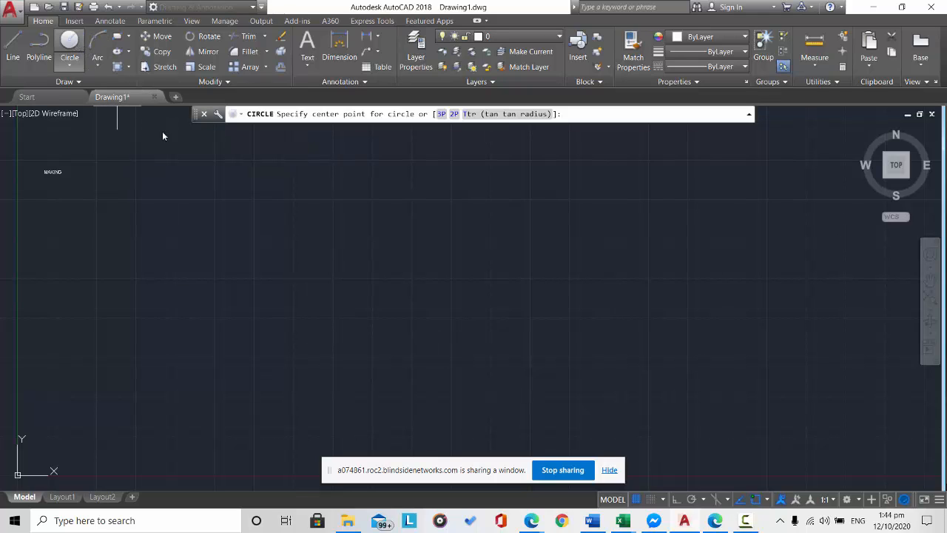
left_click(438, 224)
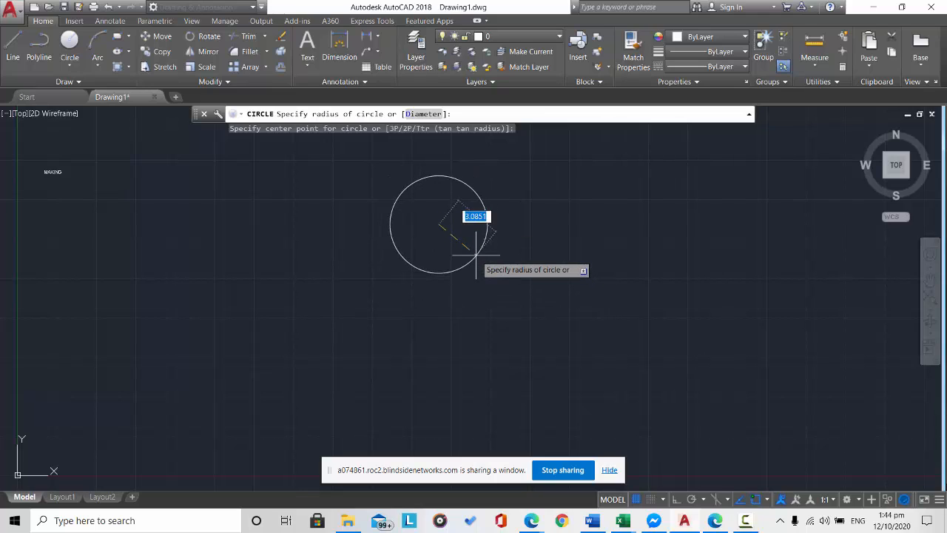
left_click(473, 258)
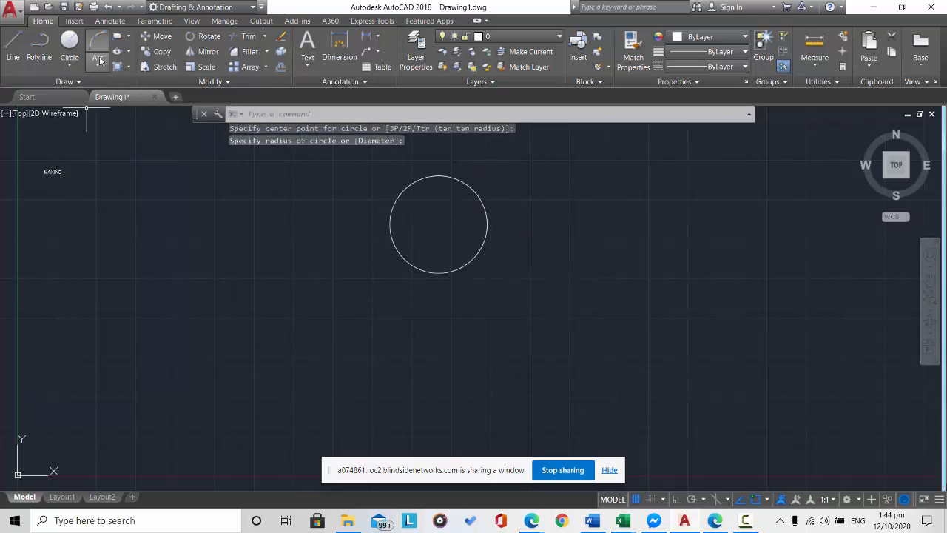
- Draw a horizontal rectangle below and to the left of the circle
left_click(119, 41)
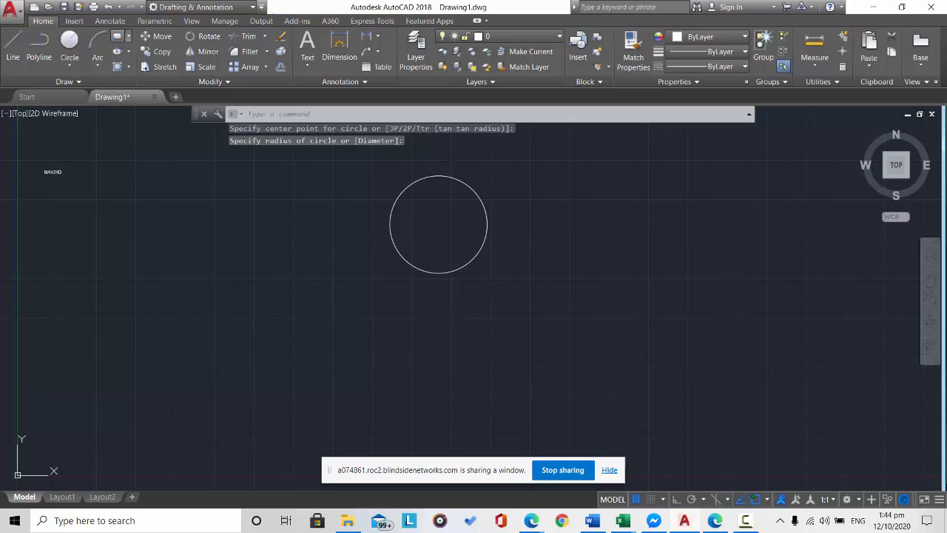
left_click(214, 274)
left_click(323, 345)
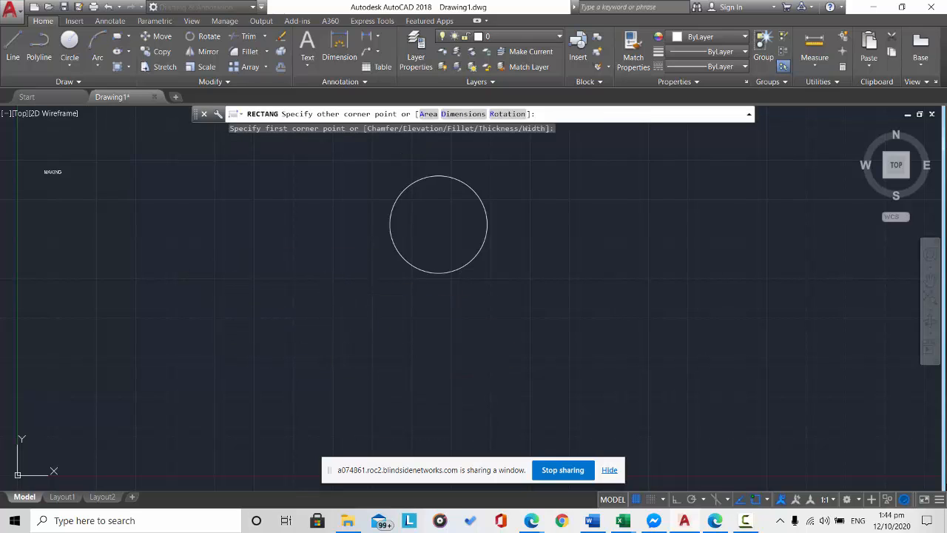
- Draw a single diagonal line rising to the right, below and to the right of the circle
left_click(12, 46)
left_click(523, 347)
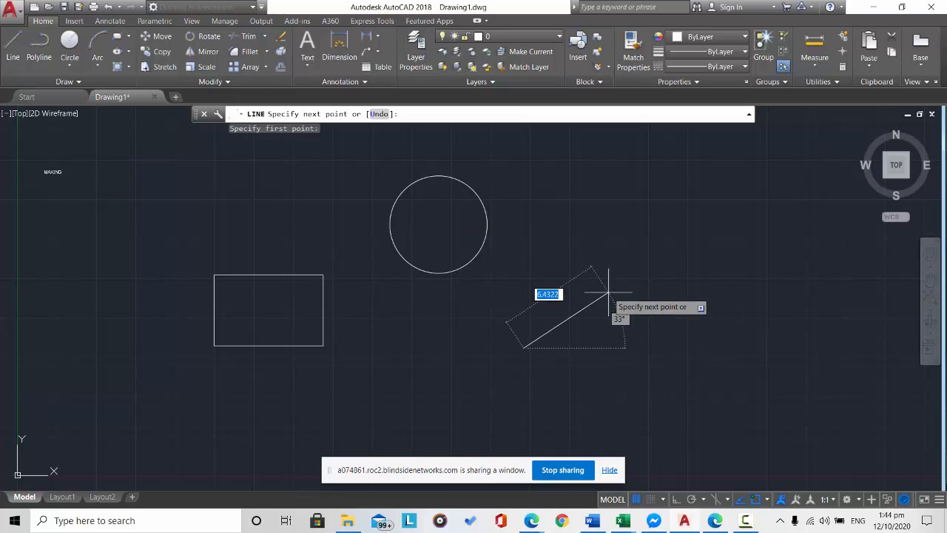
left_click(614, 286)
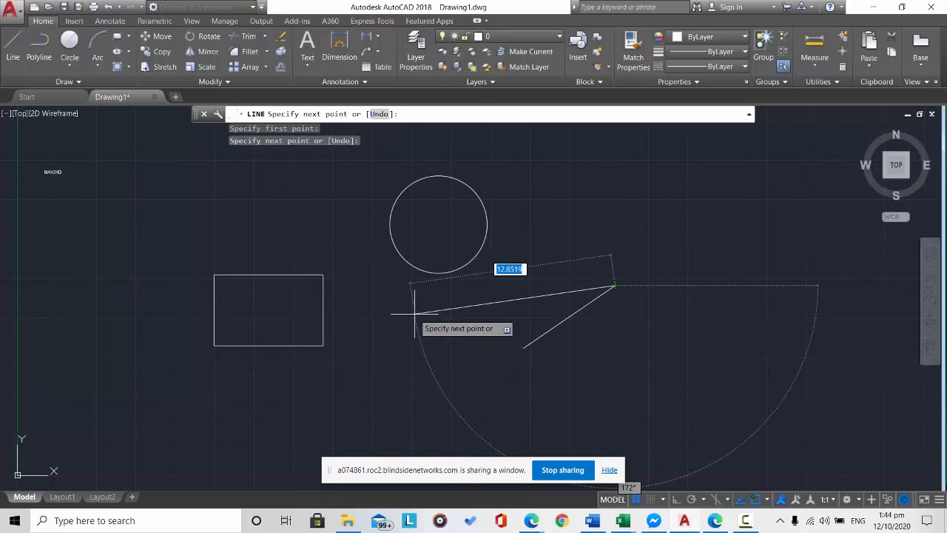
key("Escape")
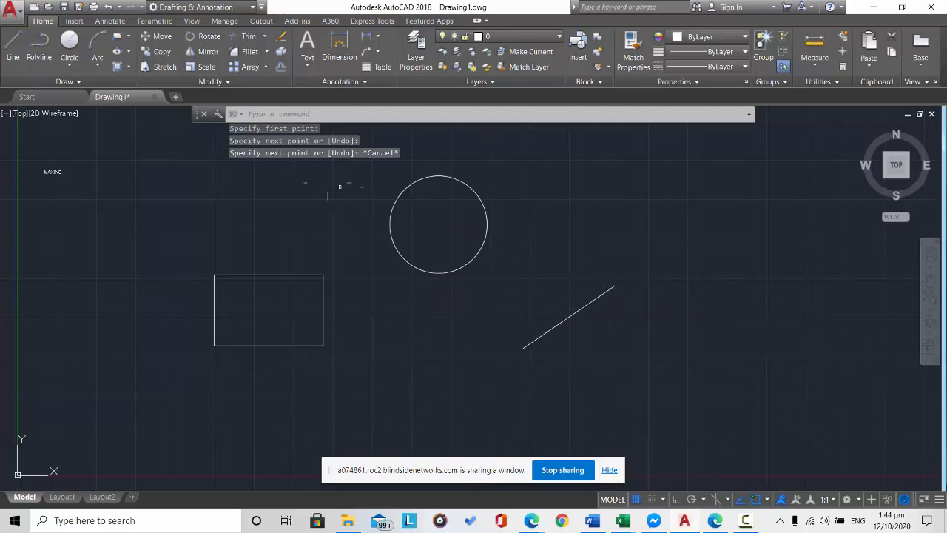
- Draw a three-point arc bulging downward between the rectangle and the diagonal line
left_click(97, 46)
left_click(370, 366)
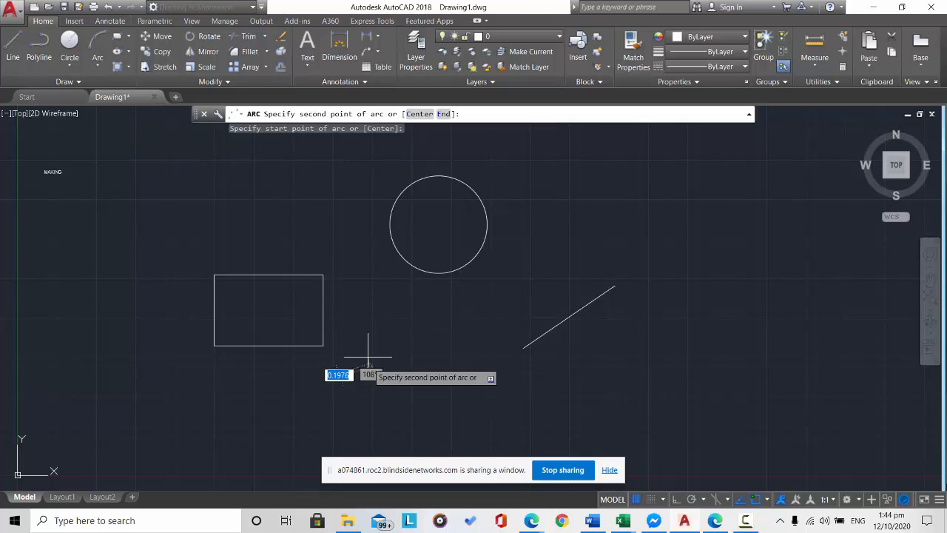
left_click(472, 348)
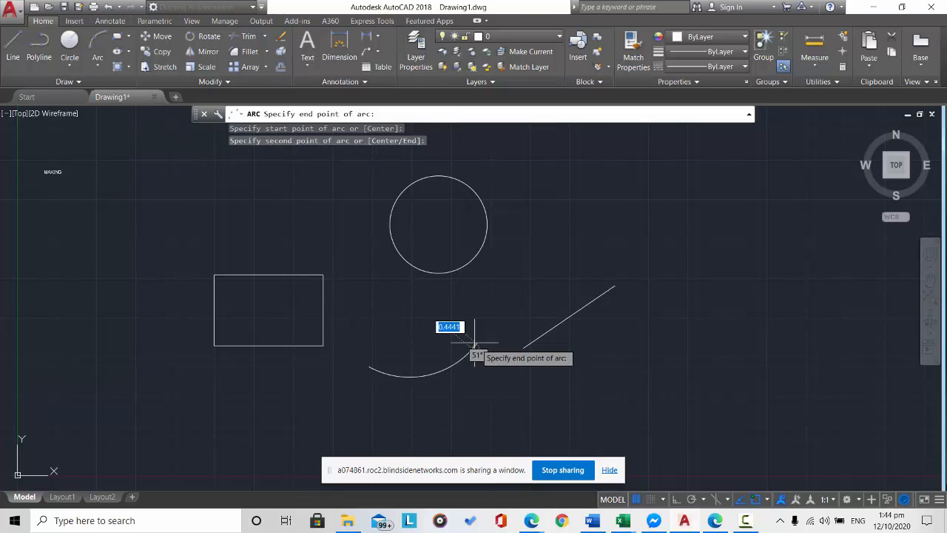
left_click(472, 326)
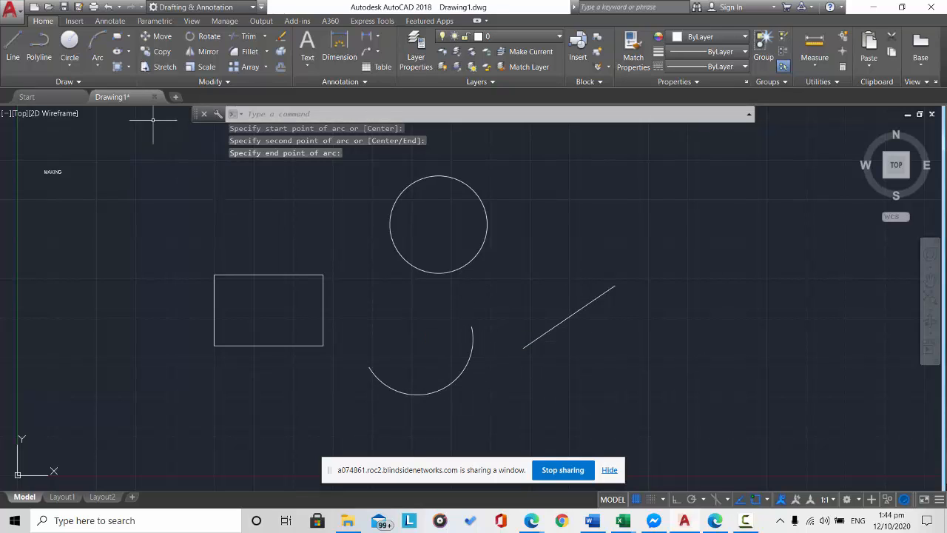
- Draw a 5-sided polygon, inscribed in a circle, just to the upper right of the large circle
left_click(128, 37)
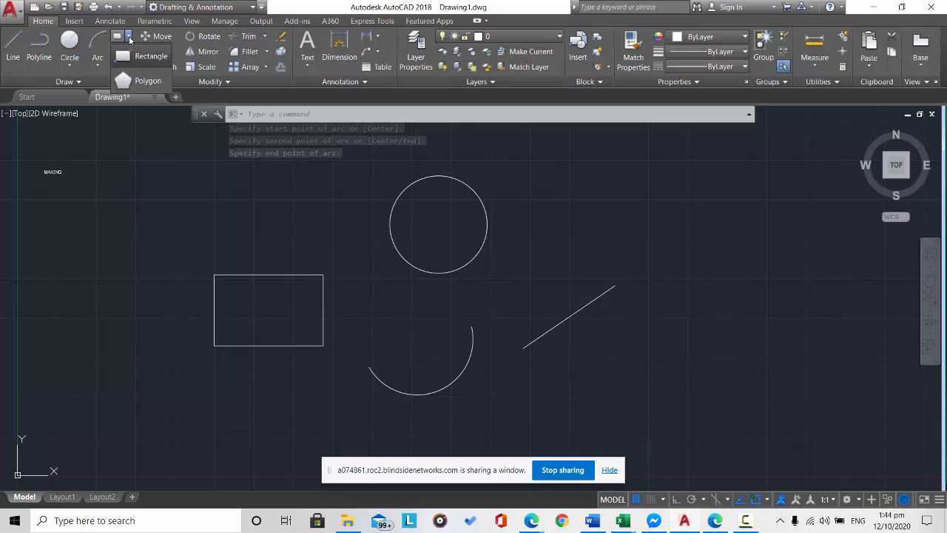
left_click(139, 82)
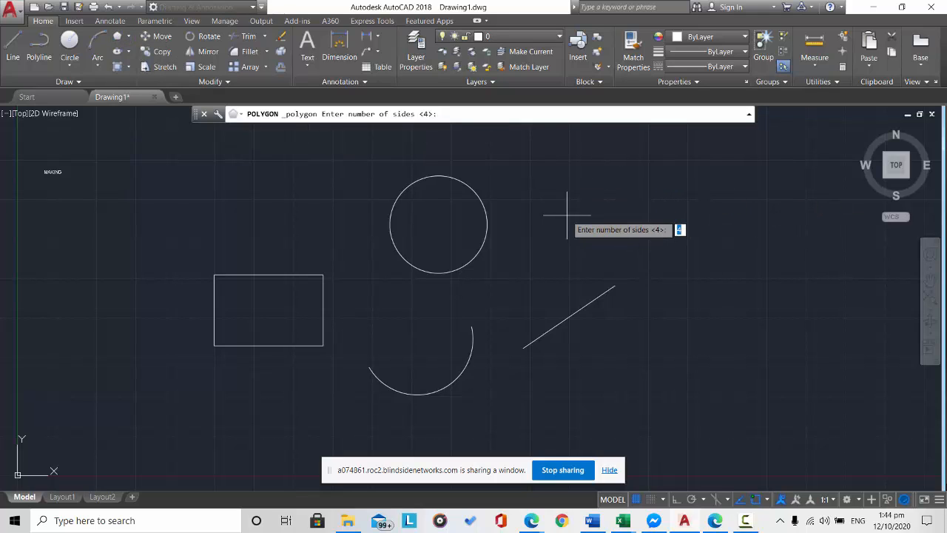
type("5")
key("Return")
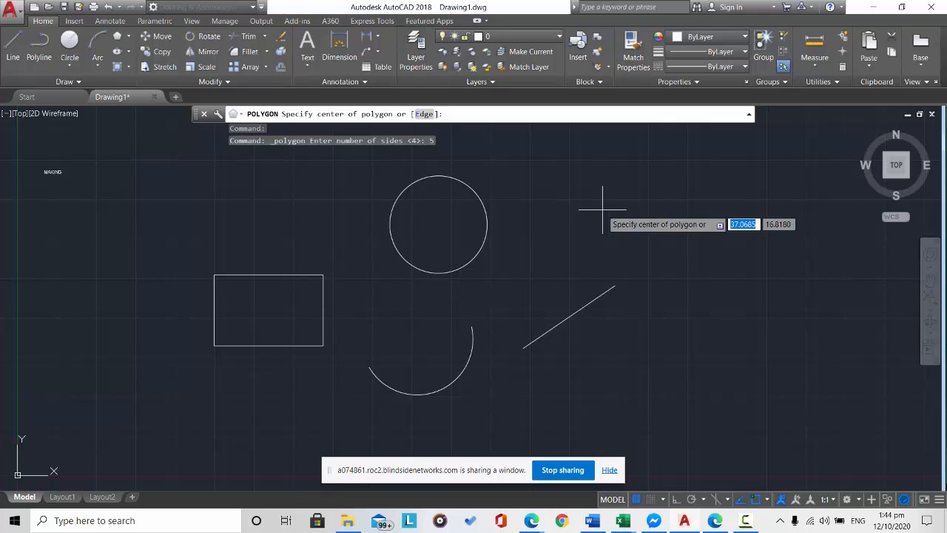
left_click(521, 199)
key("Down")
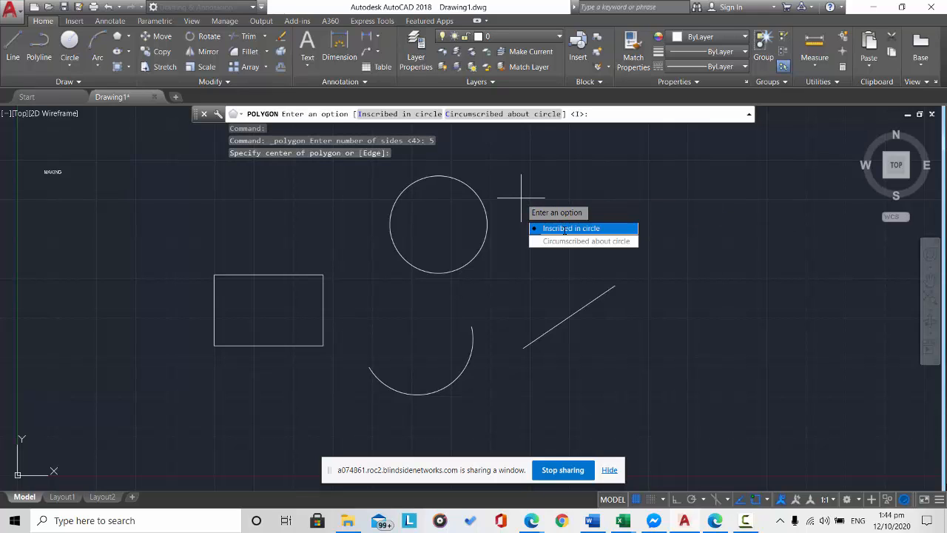
key("Return")
left_click(540, 176)
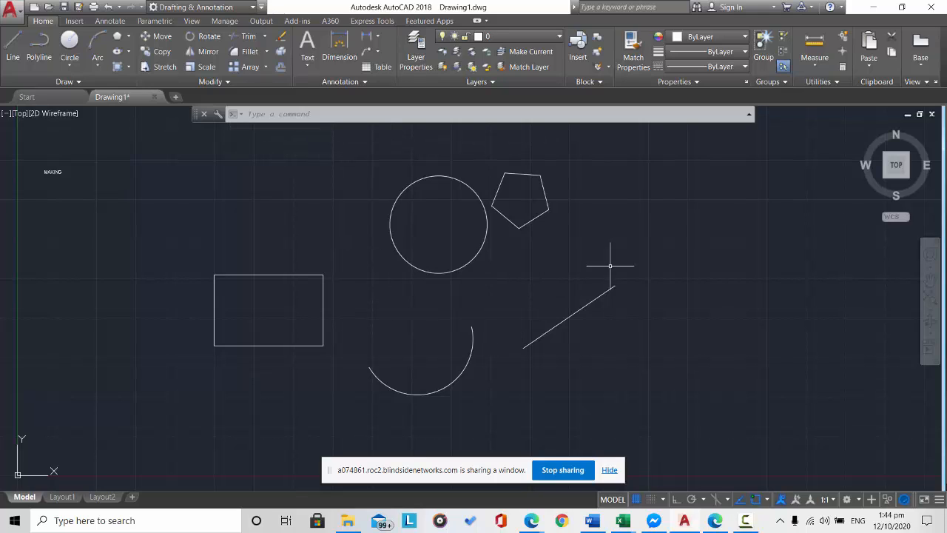
- Move the circle by its center point about 2 units down and to the left, and clear the selection
left_click(474, 256)
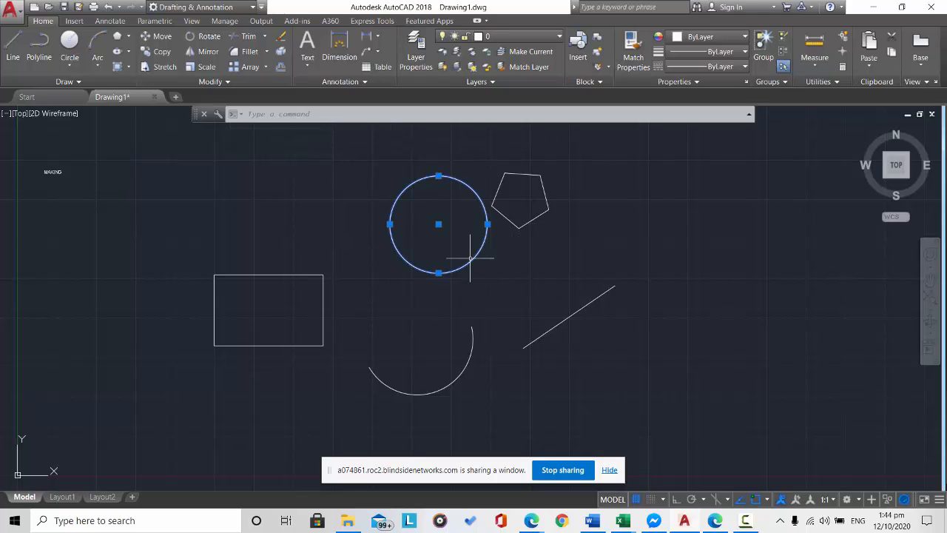
left_click(438, 224)
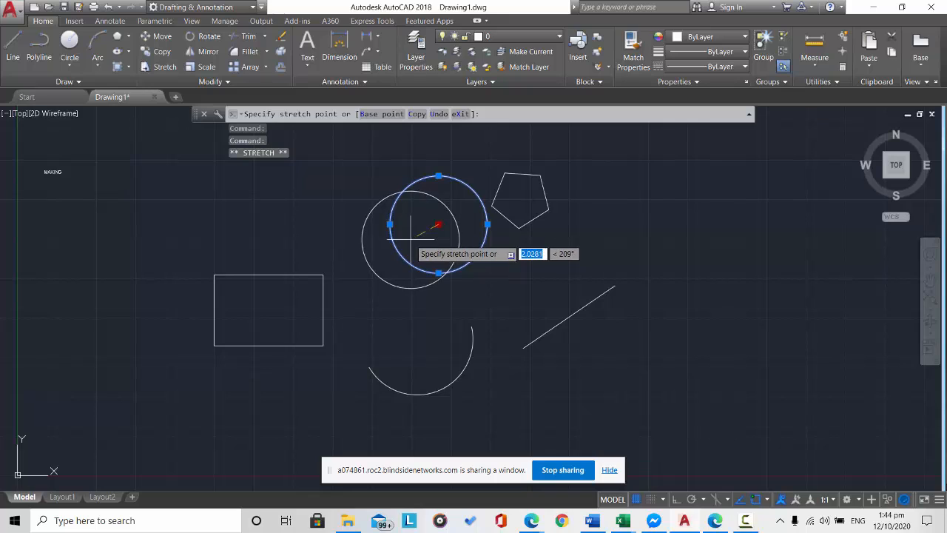
left_click(410, 239)
left_click(545, 285)
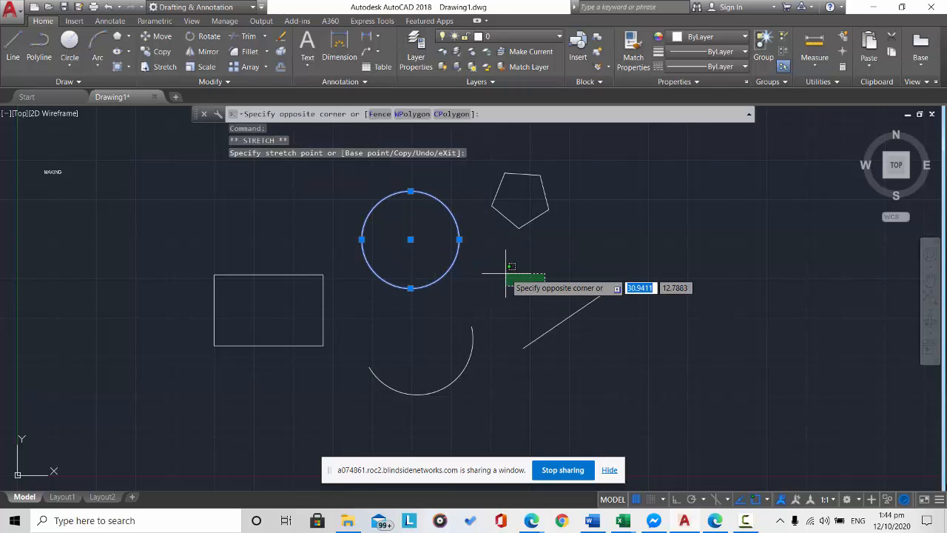
key("Escape")
key("Escape")
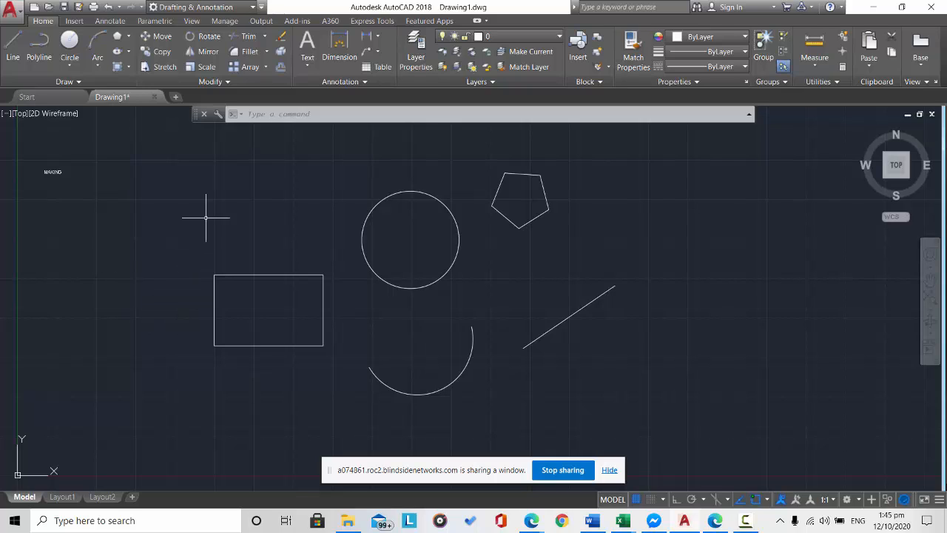
left_click(198, 165)
left_click_drag(208, 168, 204, 183)
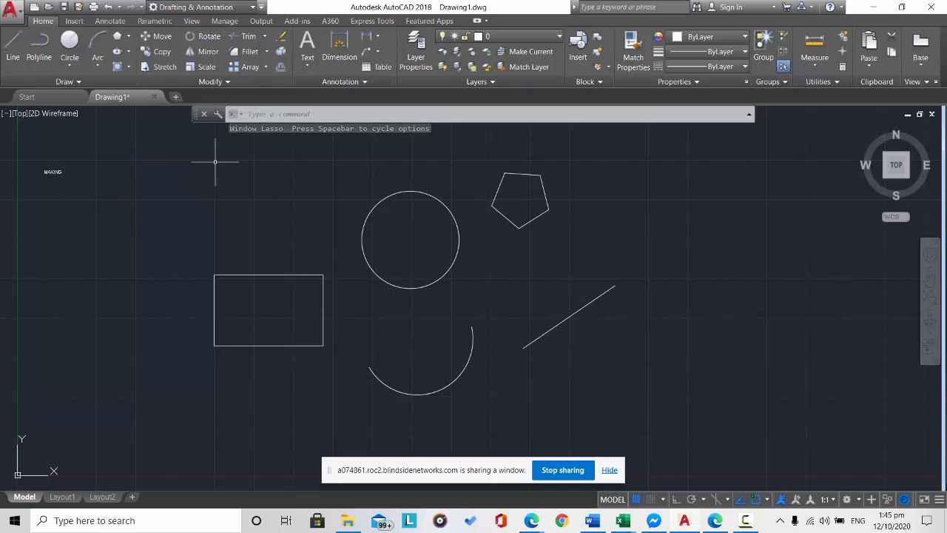
right_click(215, 162)
left_click(207, 154)
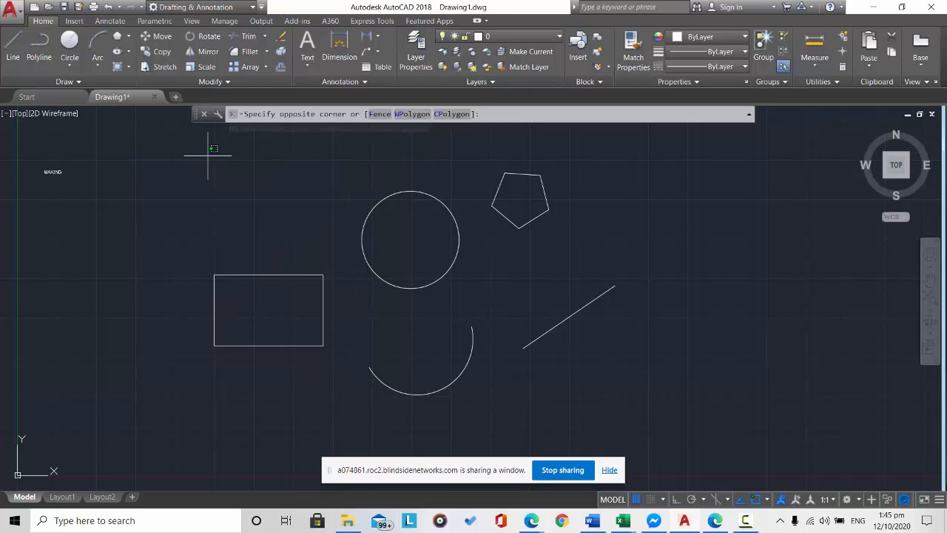
key("Escape")
key("Escape")
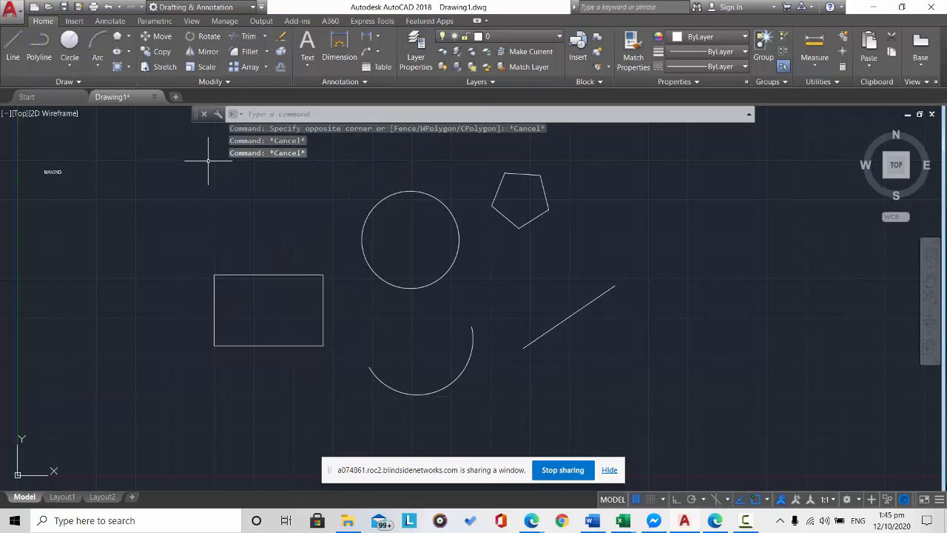
- Select the circle, pentagon, arc and line with a window lasso and all five shapes with a crossing lasso, clearing each selection
mouse_move(208, 160)
left_mouse_down()
mouse_move(262, 263)
mouse_move(215, 337)
mouse_move(516, 399)
mouse_move(701, 274)
mouse_move(549, 143)
mouse_move(518, 153)
left_mouse_up()
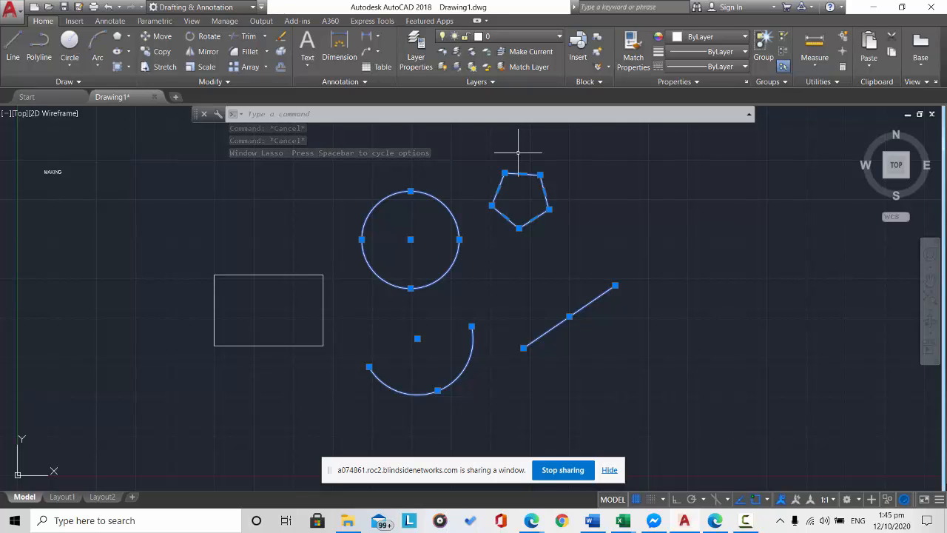
key("Escape")
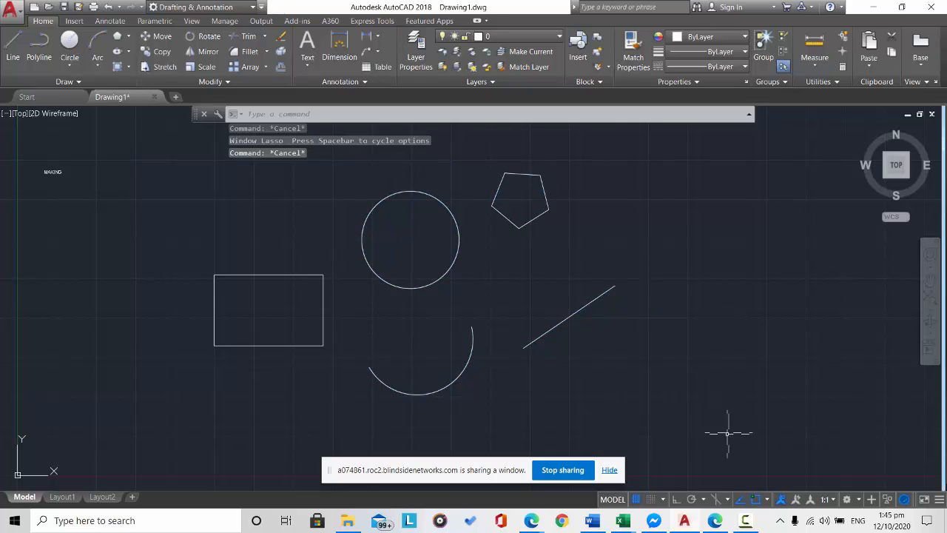
mouse_move(689, 418)
left_mouse_down()
mouse_move(668, 348)
mouse_move(594, 207)
mouse_move(301, 190)
mouse_move(170, 268)
mouse_move(148, 384)
left_mouse_up()
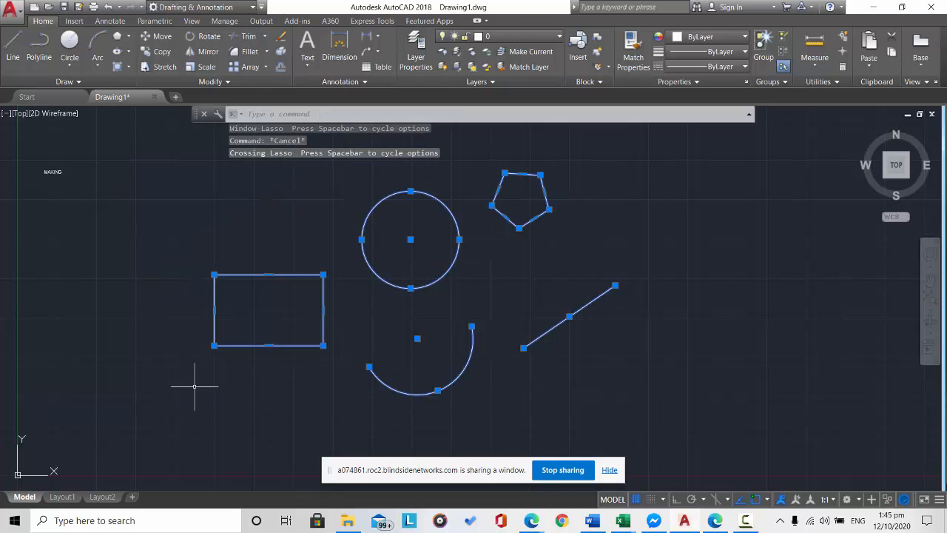
key("Escape")
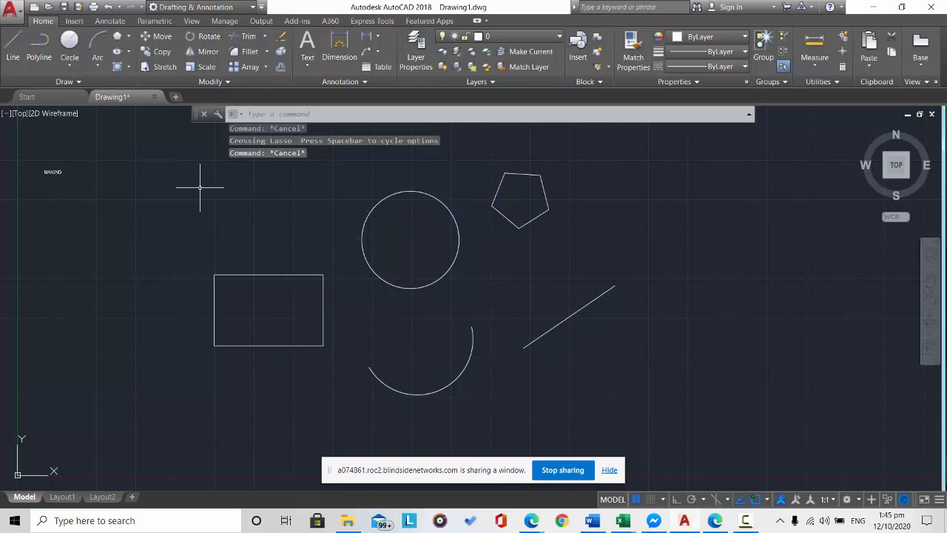
- Window-lasso the rectangle, circle, arc and line, repeat the lasso around all five shapes, and clear each selection
mouse_move(200, 189)
left_mouse_down()
mouse_move(547, 218)
mouse_move(478, 406)
mouse_move(276, 413)
mouse_move(196, 359)
left_mouse_up()
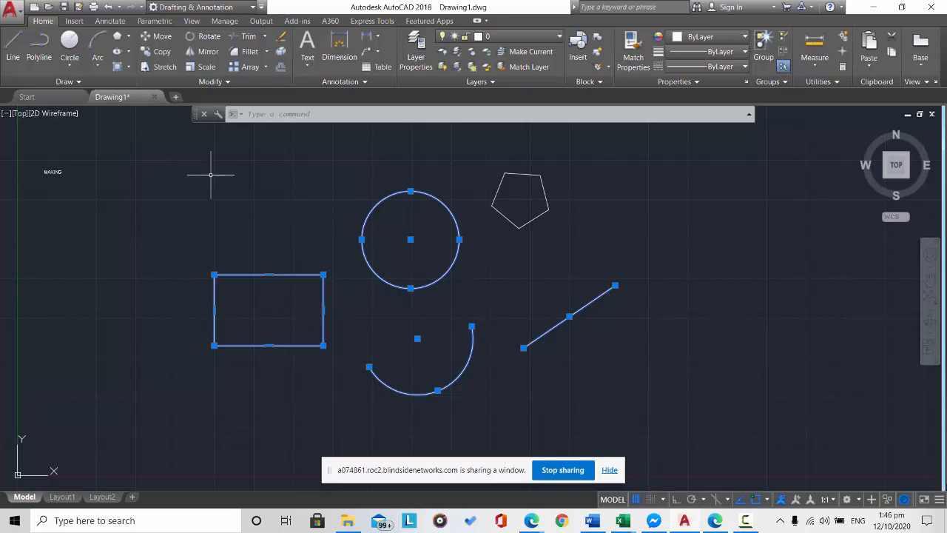
key("Escape")
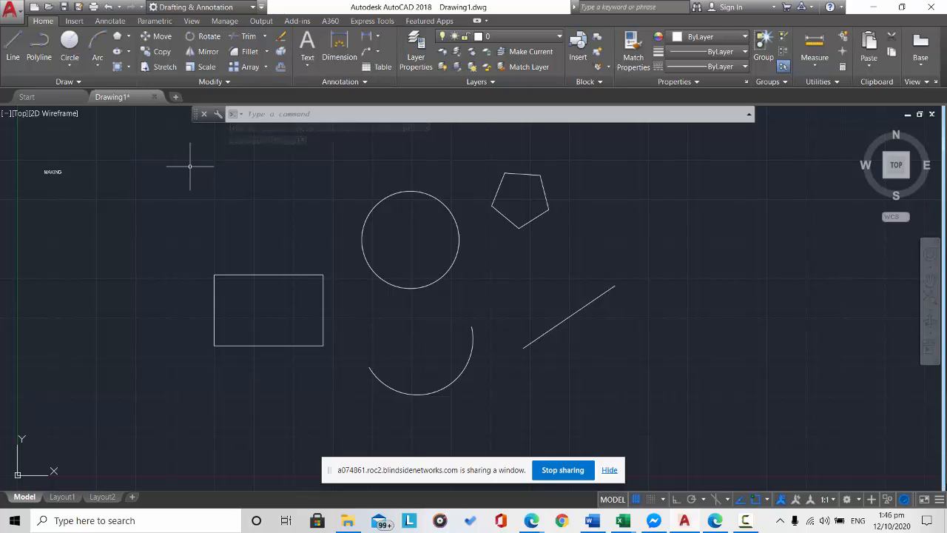
mouse_move(190, 166)
left_mouse_down()
mouse_move(545, 148)
mouse_move(635, 197)
mouse_move(672, 289)
mouse_move(632, 379)
mouse_move(440, 419)
mouse_move(282, 419)
mouse_move(201, 381)
left_mouse_up()
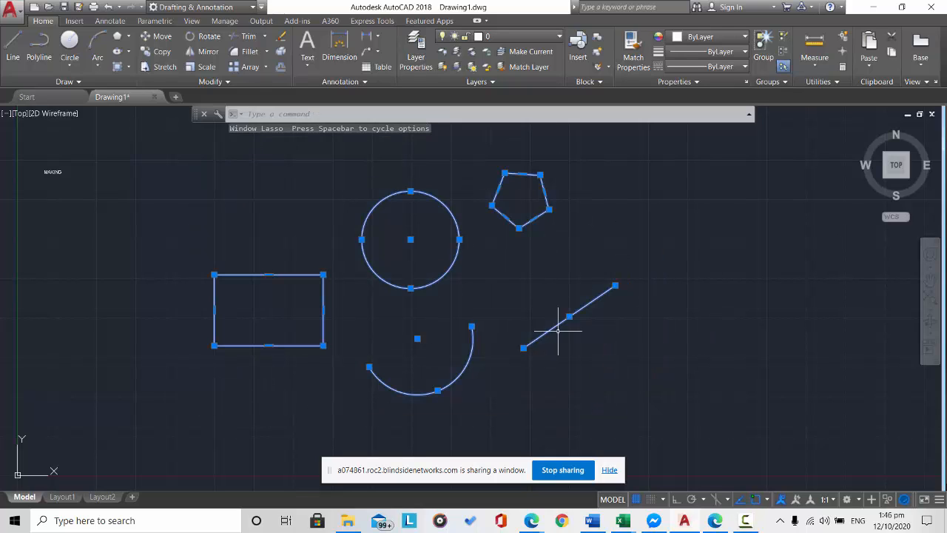
key("Escape")
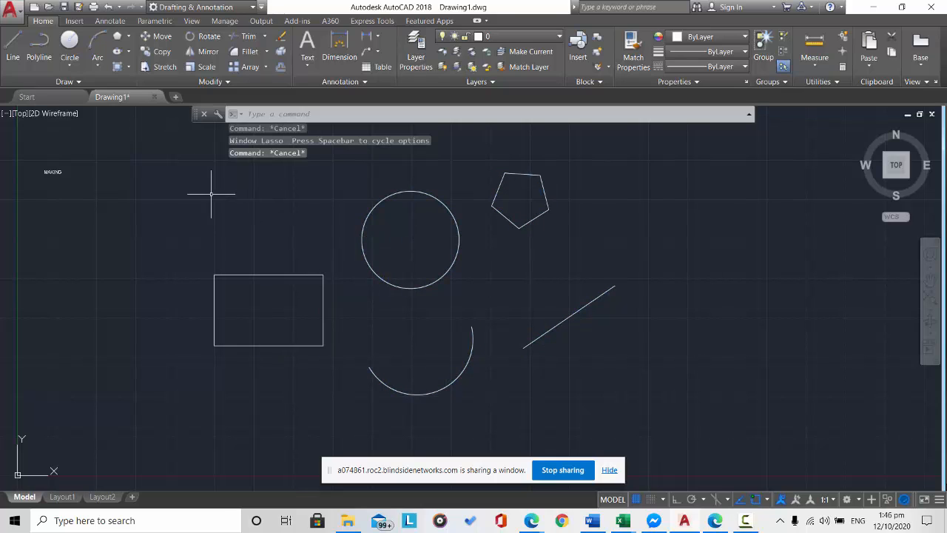
- Try to enclose all five shapes in a clockwise window lasso starting above and left of the rectangle, and clear the selection
mouse_move(168, 164)
left_mouse_down()
mouse_move(430, 169)
mouse_move(676, 327)
mouse_move(304, 426)
mouse_move(219, 411)
left_mouse_up()
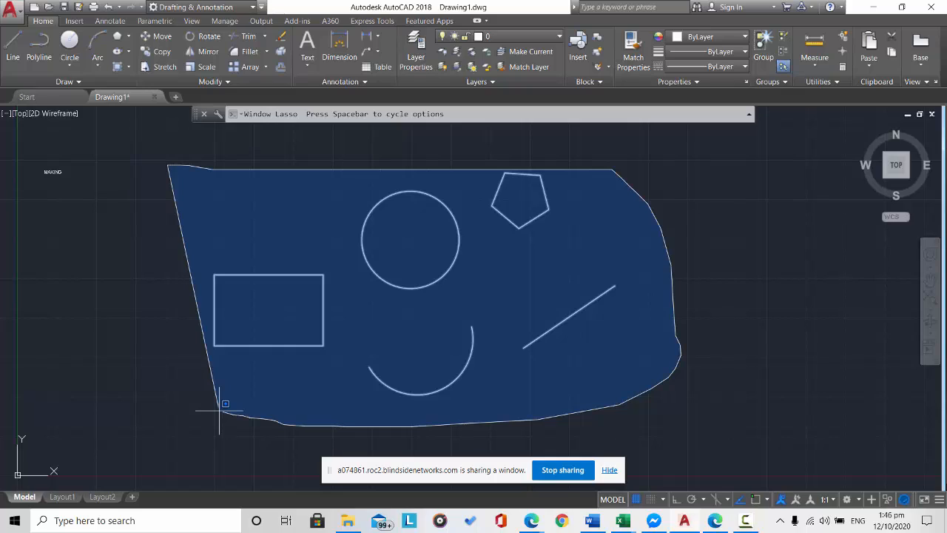
left_click_drag(219, 411, 215, 383)
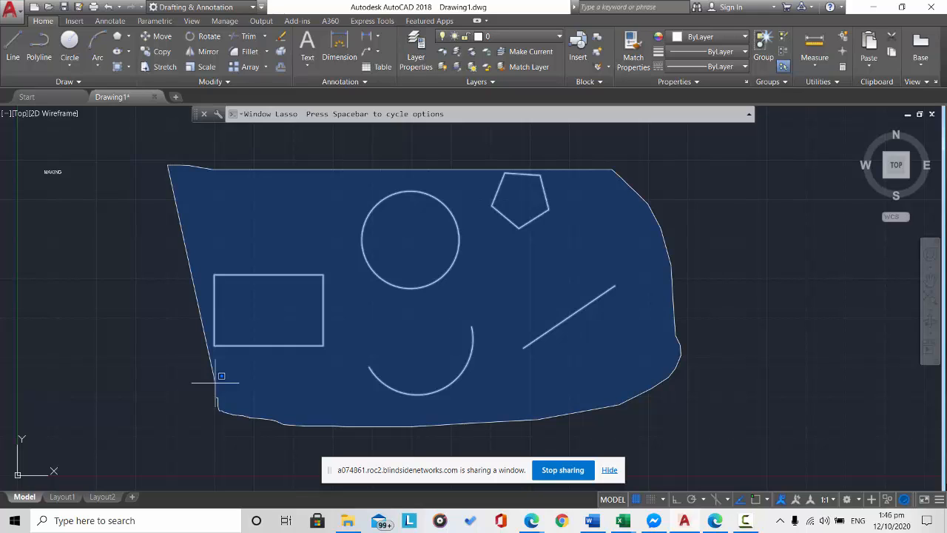
mouse_move(221, 376)
left_mouse_down()
mouse_move(311, 338)
mouse_move(387, 268)
mouse_move(207, 313)
mouse_move(232, 366)
left_mouse_up()
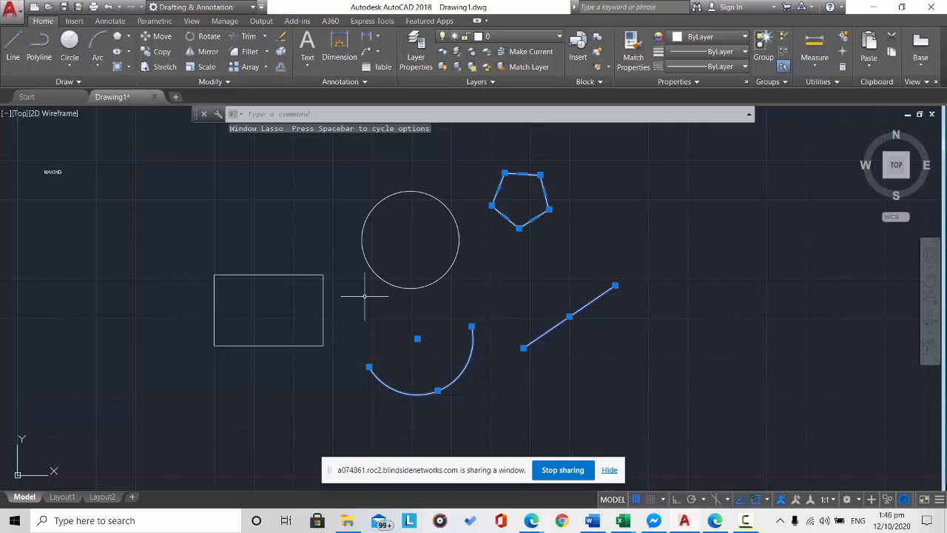
key("Escape")
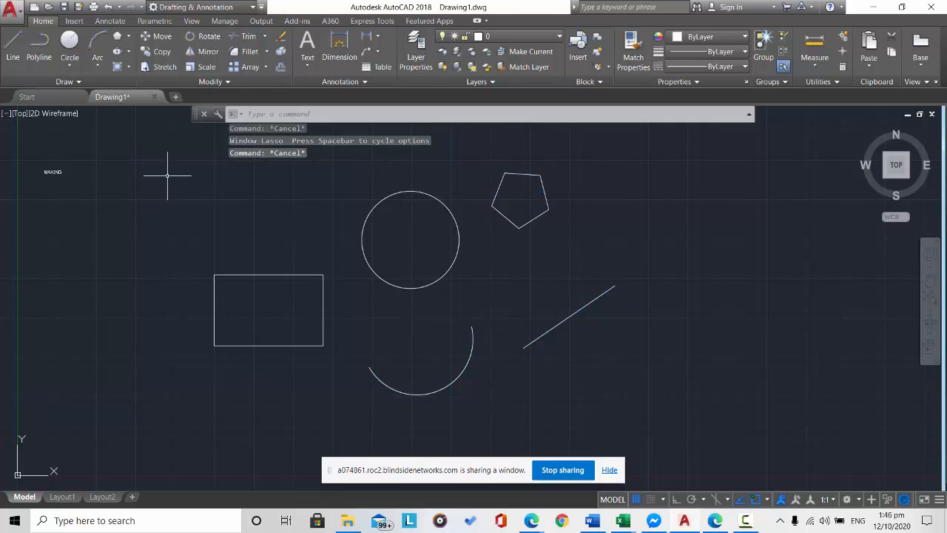
- Window-lasso the circle and arc twice and the rectangle, circle, arc and line once, clearing each selection
mouse_move(166, 174)
left_mouse_down()
mouse_move(551, 167)
mouse_move(533, 321)
mouse_move(461, 395)
mouse_move(343, 402)
mouse_move(332, 415)
left_mouse_up()
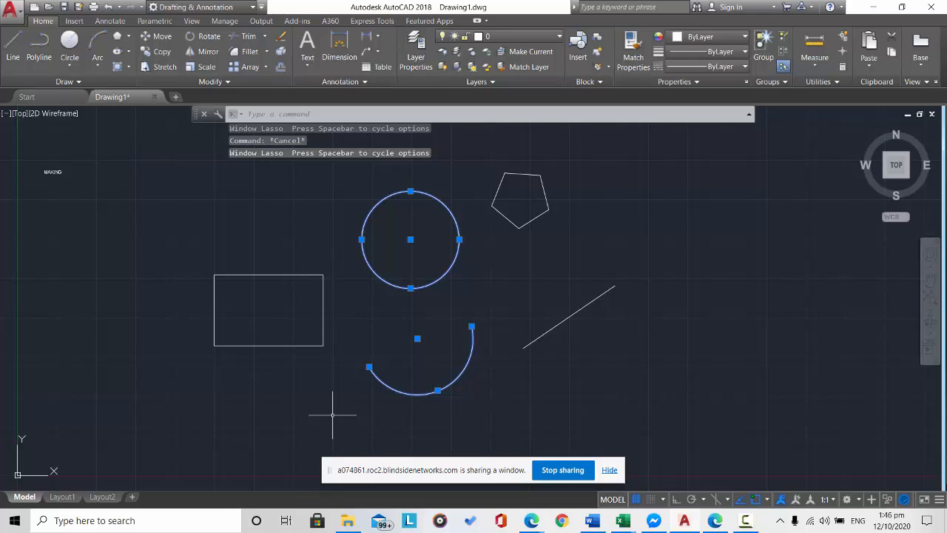
key("Escape")
left_click(168, 168)
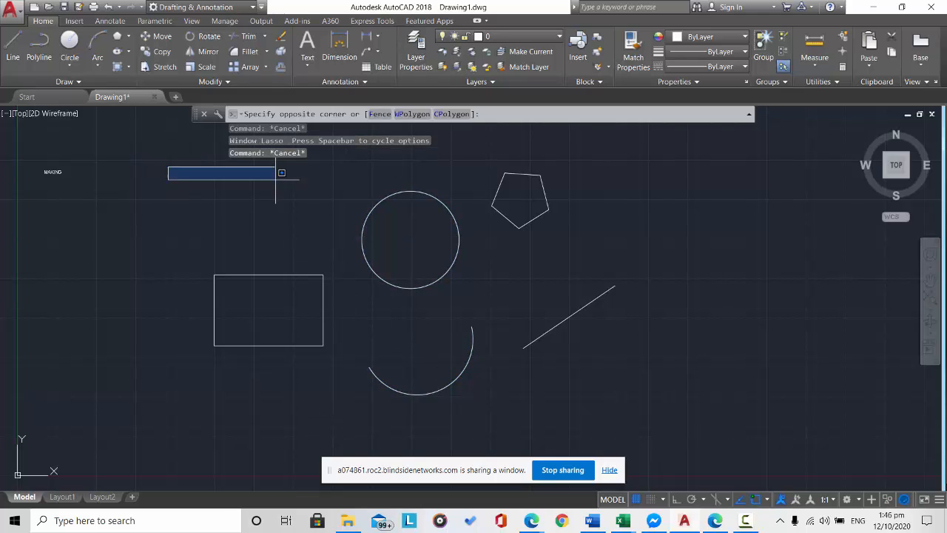
mouse_move(281, 172)
left_mouse_down()
mouse_move(609, 334)
mouse_move(272, 426)
left_mouse_up()
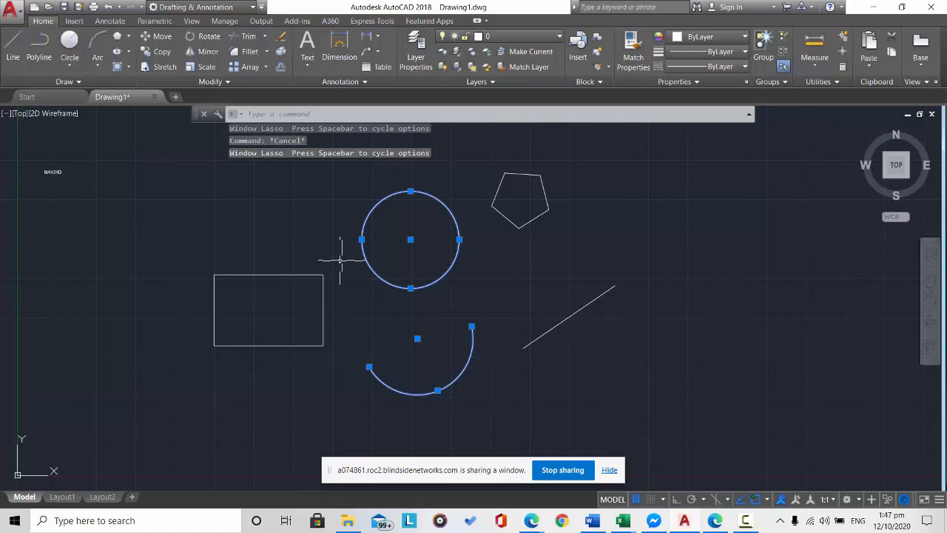
key("Escape")
mouse_move(171, 174)
left_mouse_down()
mouse_move(641, 175)
mouse_move(452, 416)
mouse_move(228, 418)
left_mouse_up()
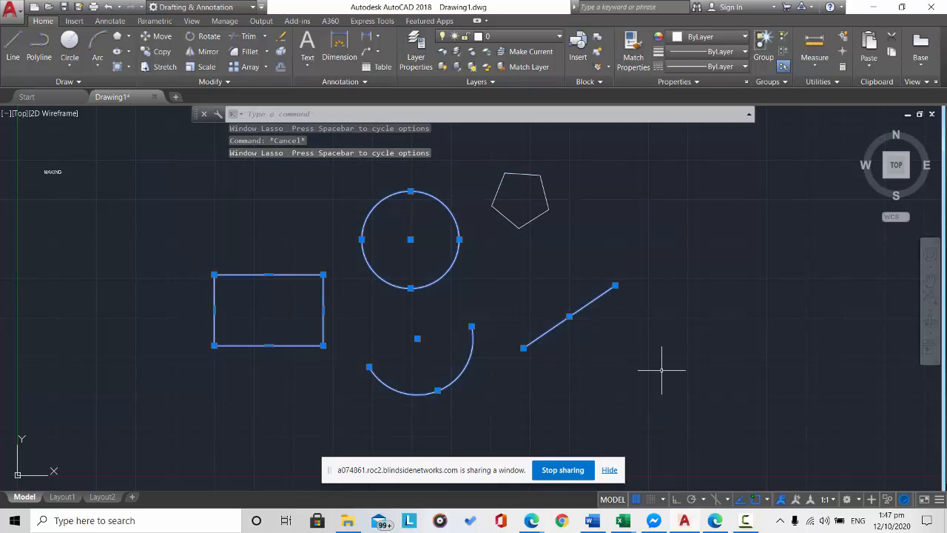
key("Escape")
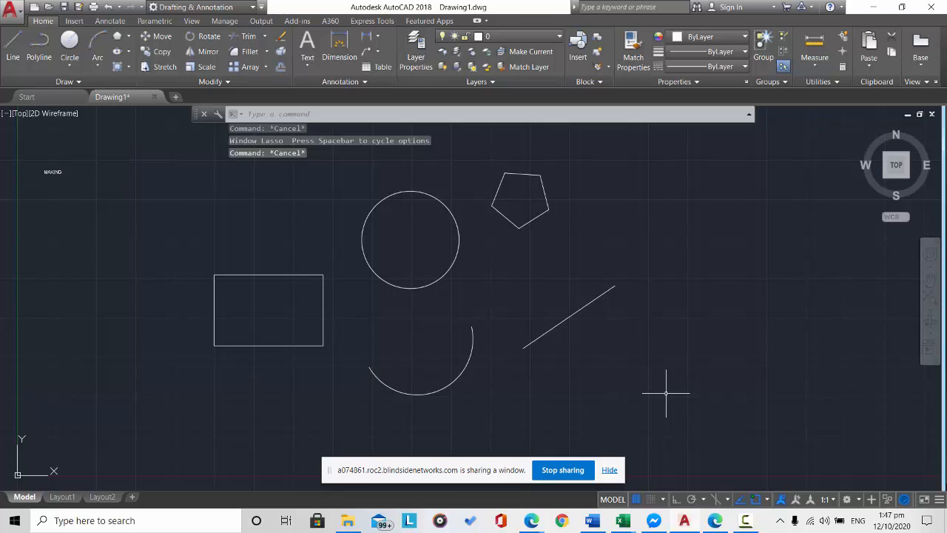
- Select all five shapes with a counterclockwise crossing lasso starting below and right of the diagonal line, and clear the selection
mouse_move(665, 395)
left_mouse_down()
mouse_move(641, 290)
mouse_move(485, 159)
mouse_move(185, 199)
mouse_move(133, 328)
mouse_move(241, 417)
mouse_move(455, 429)
mouse_move(510, 417)
left_mouse_up()
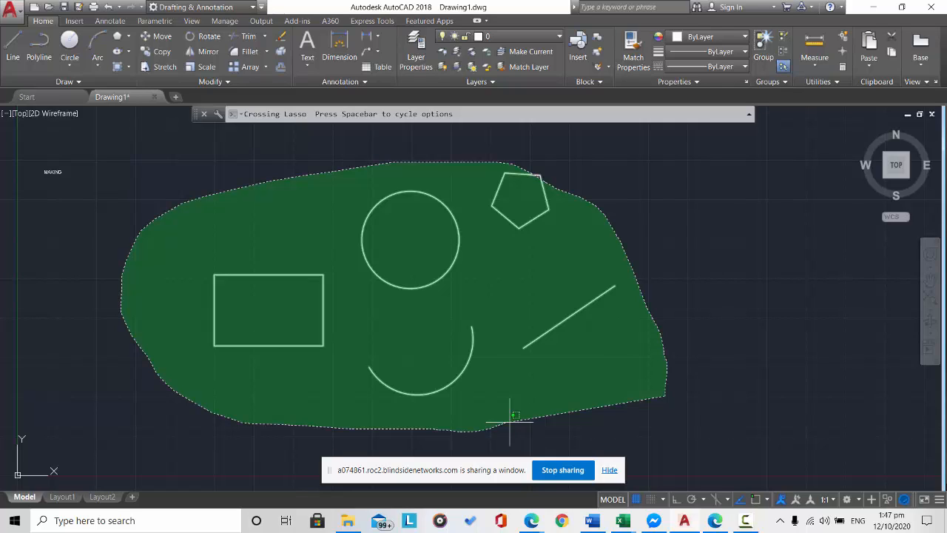
left_click_drag(509, 421, 514, 419)
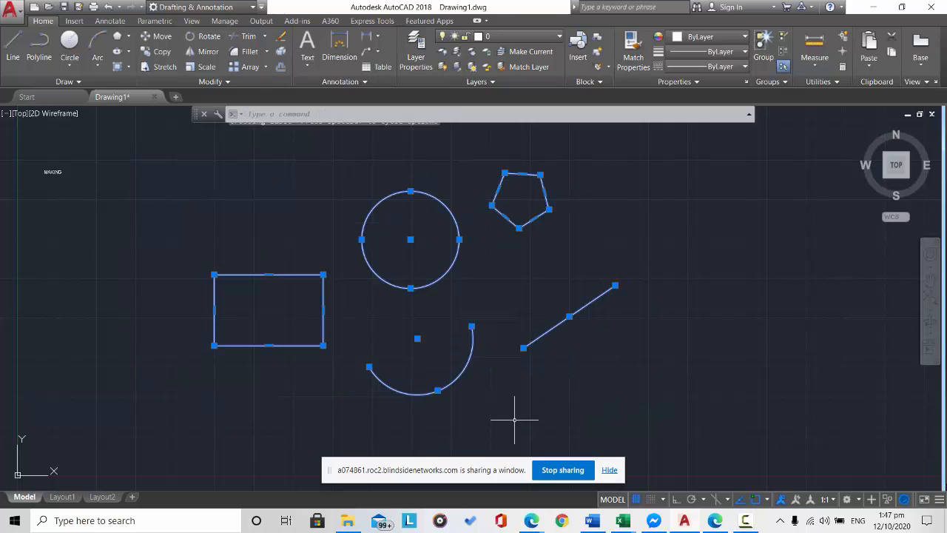
mouse_move(710, 410)
left_mouse_down()
mouse_move(549, 144)
mouse_move(201, 222)
mouse_move(180, 387)
mouse_move(202, 409)
left_mouse_up()
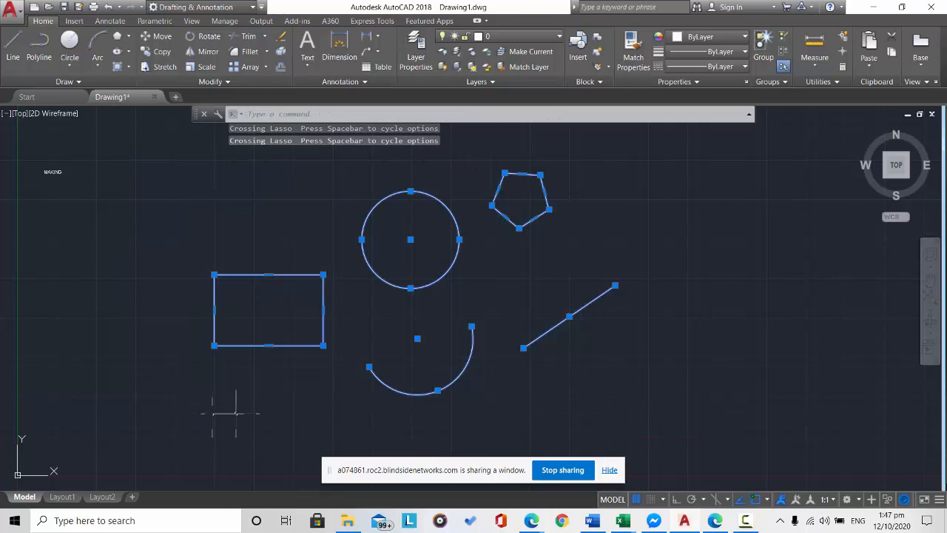
left_click(552, 434)
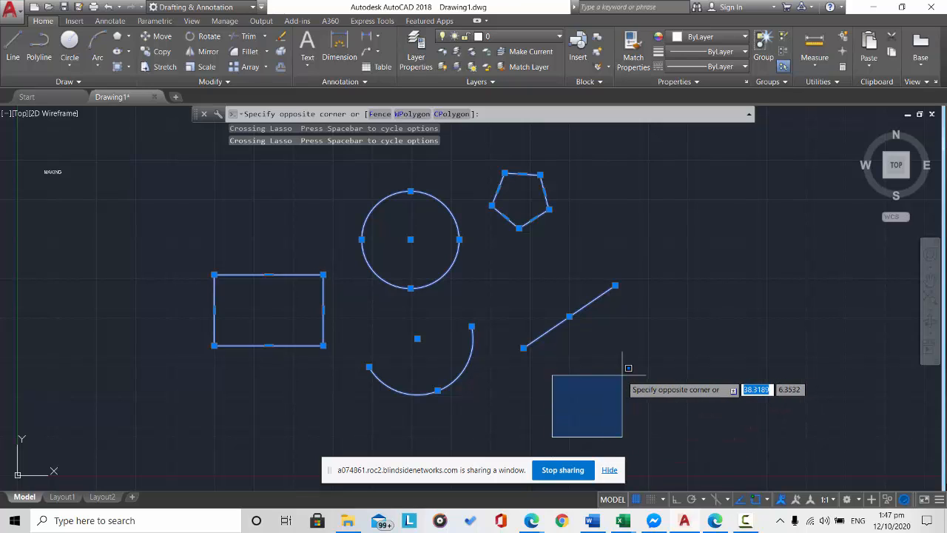
key("Escape")
key("Escape")
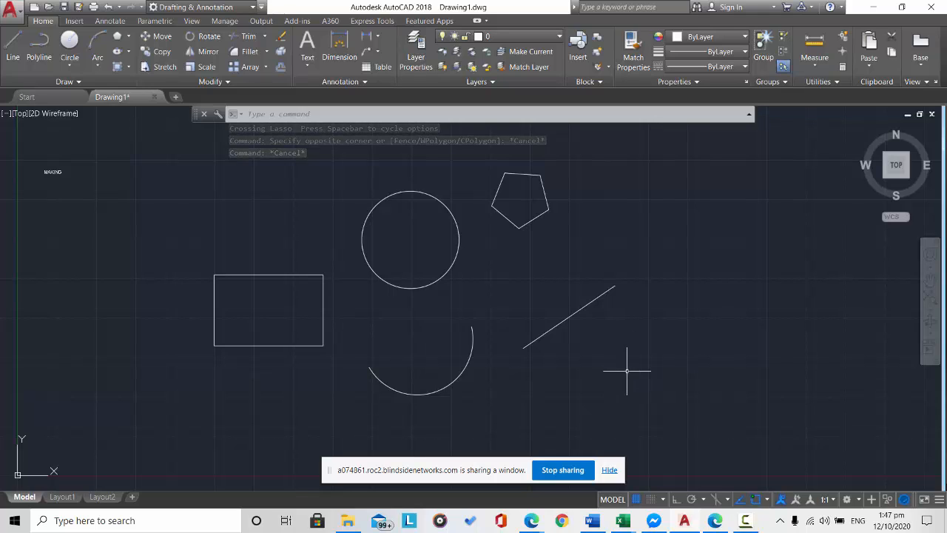
- Pick the circle, rectangle, pentagon, line and arc one by one with the SELECT command, and cancel the selection
left_click_drag(495, 469, 736, 348)
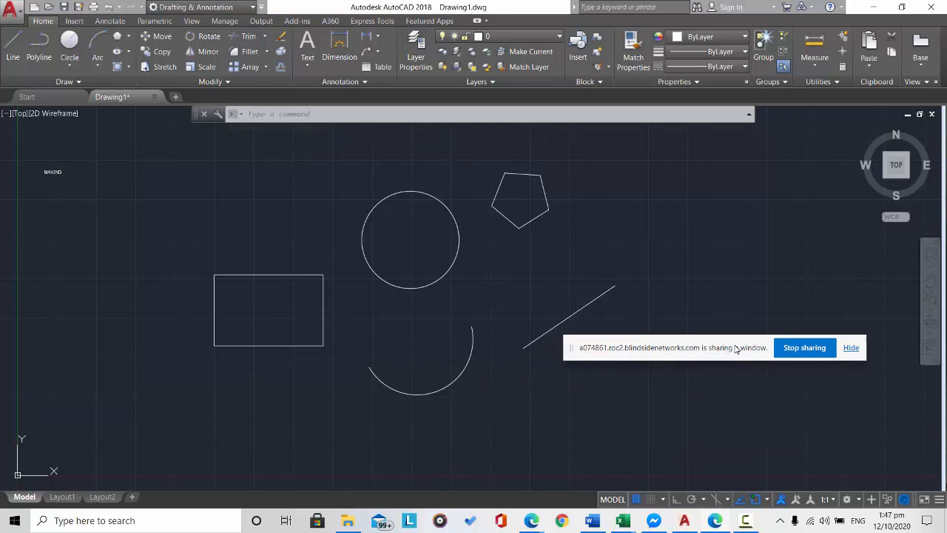
left_click(749, 114)
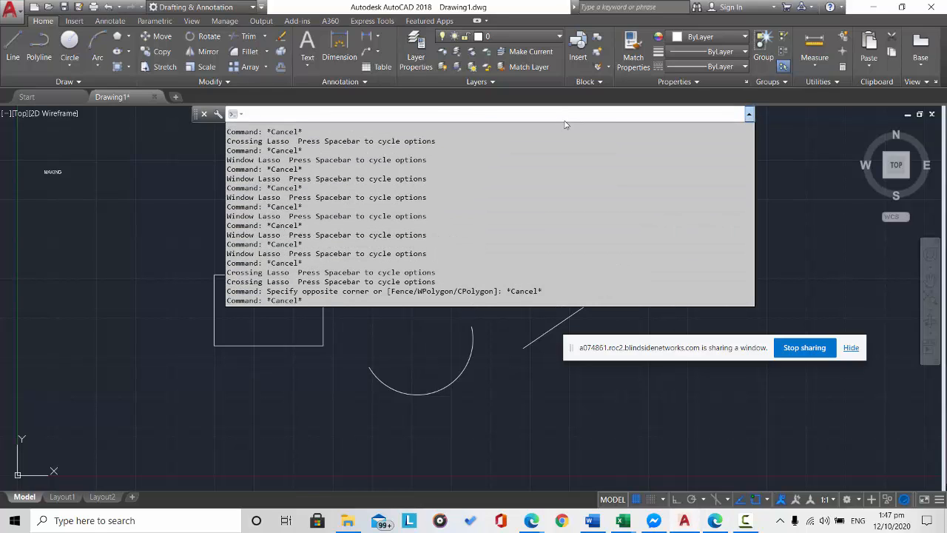
type("select")
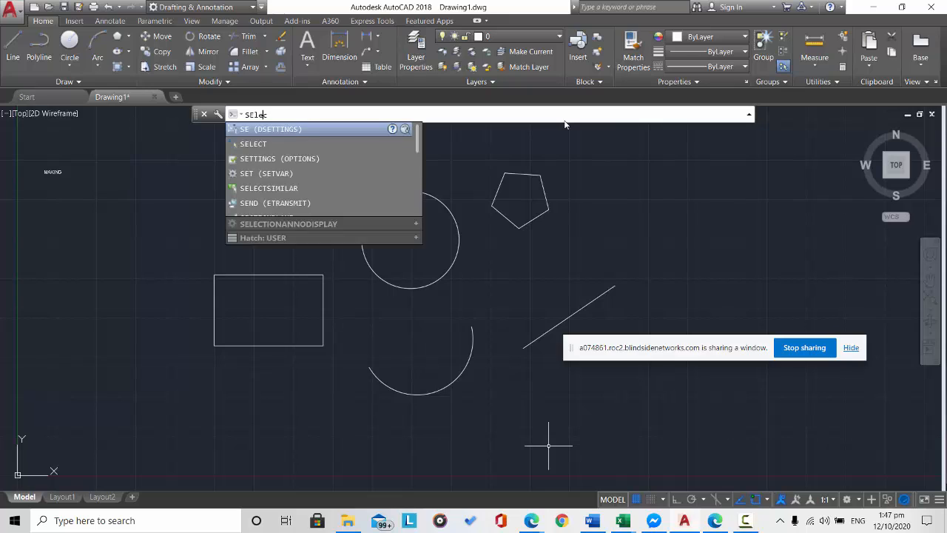
key("Return")
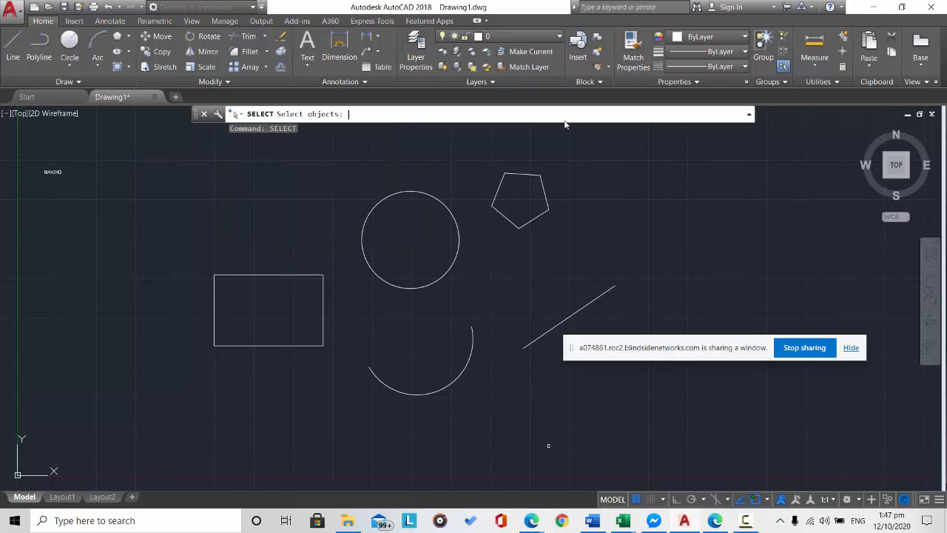
left_click(435, 279)
left_click(315, 278)
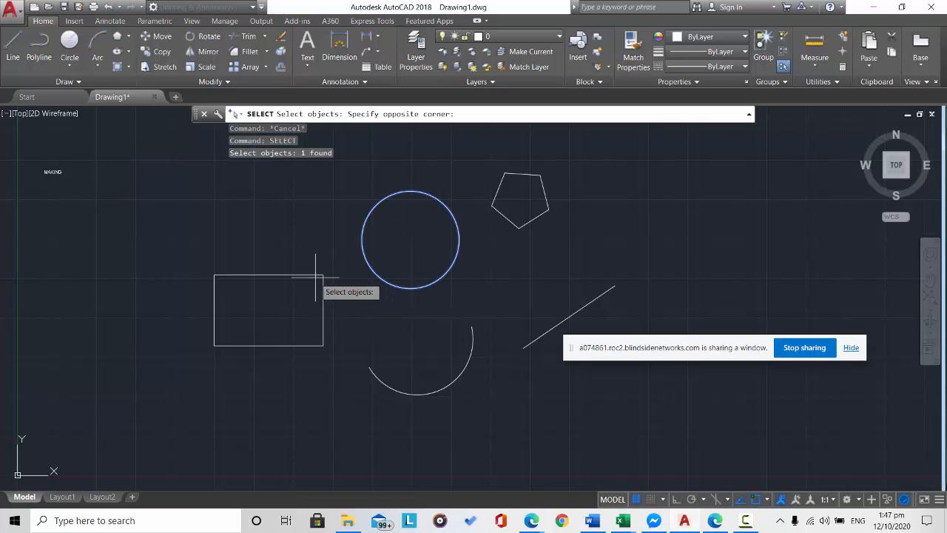
left_click(321, 275)
left_click(324, 276)
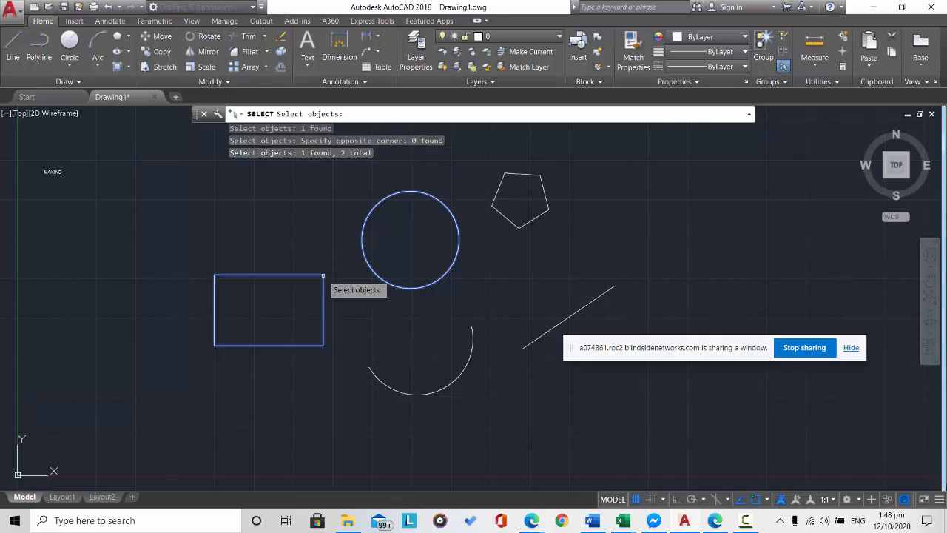
left_click(534, 217)
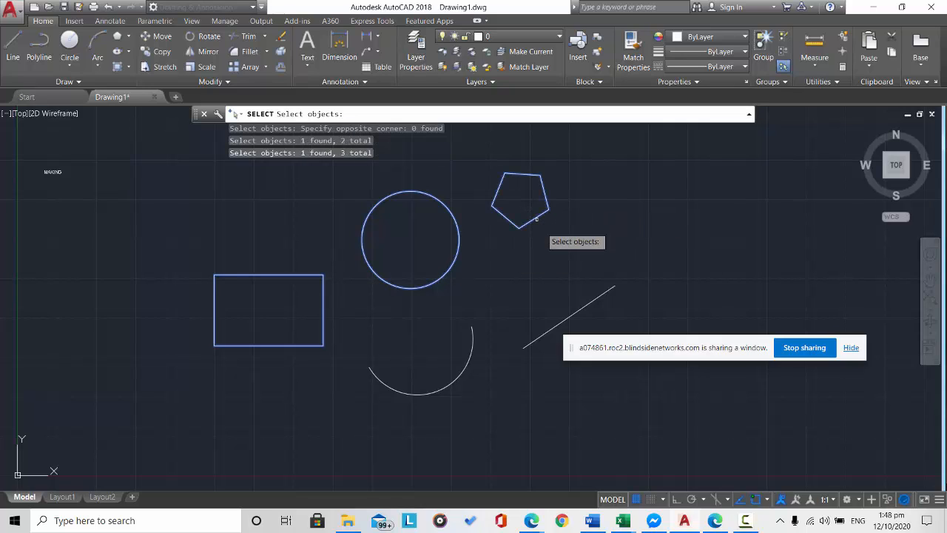
left_click(584, 306)
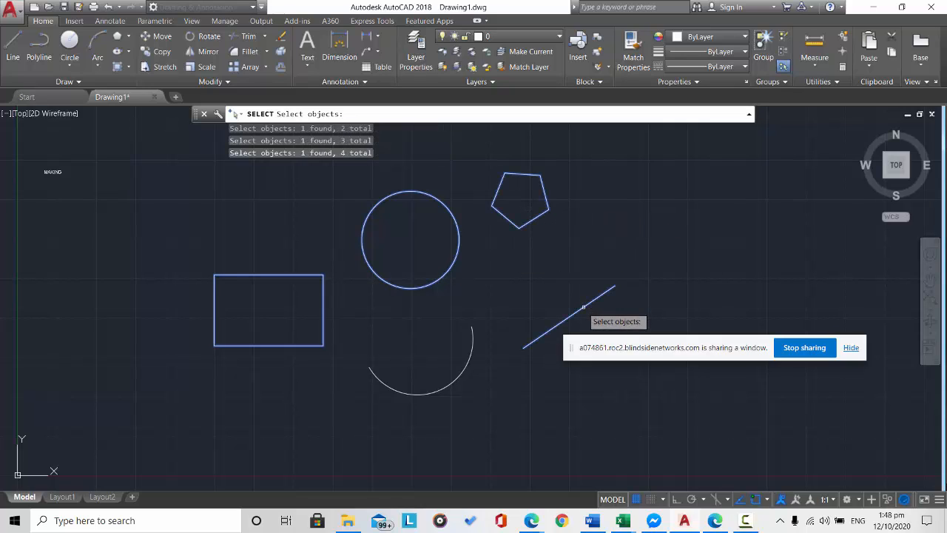
left_click(470, 344)
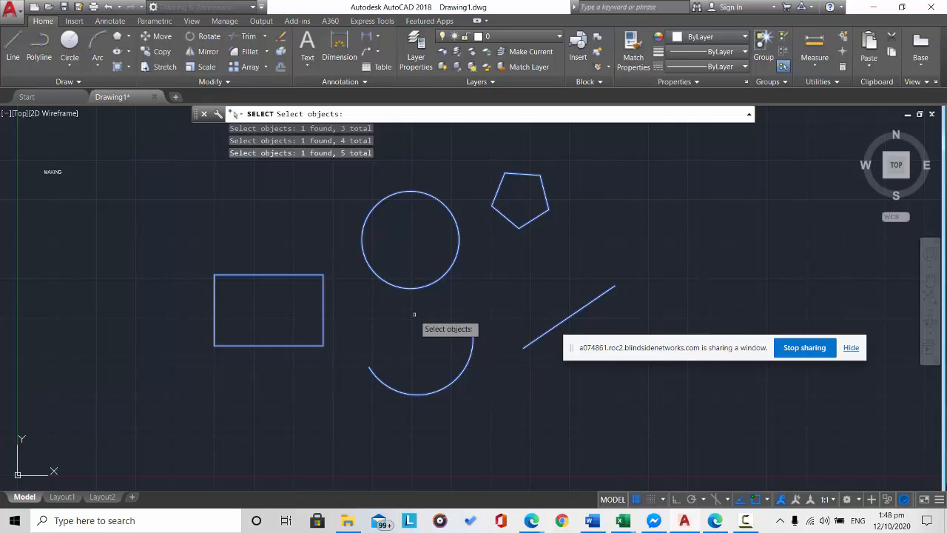
key("Escape")
key("Escape")
key("Escape")
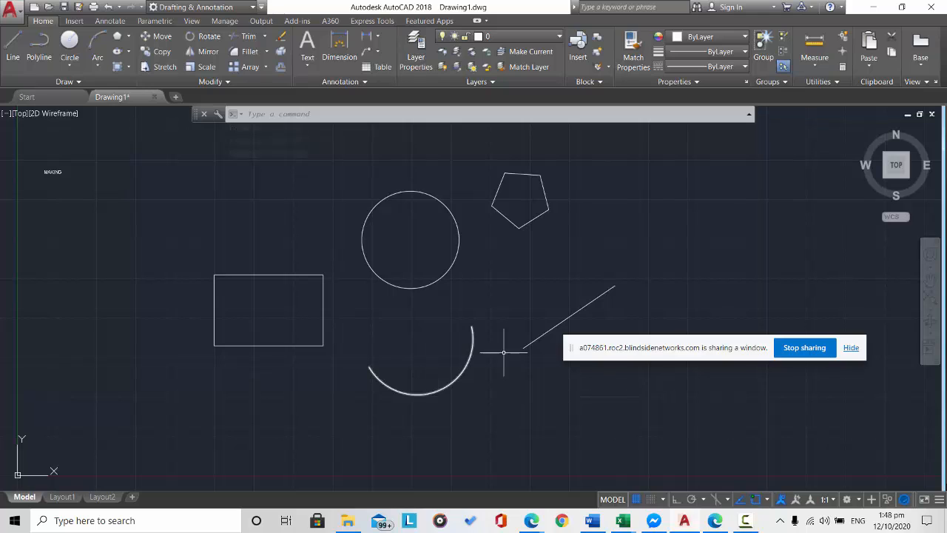
- Try to select shapes with a window lasso starting above the rectangle
right_click(218, 189)
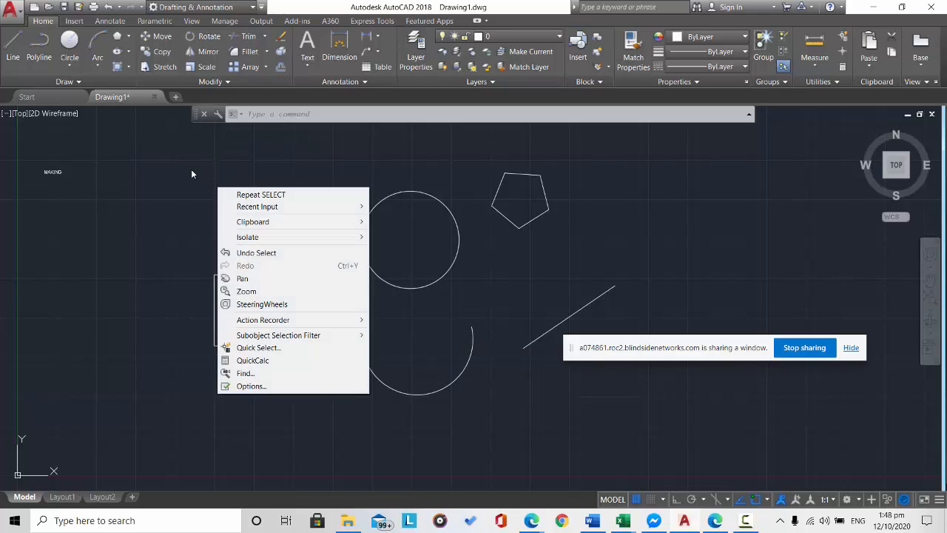
left_click(191, 170)
left_click(193, 169)
left_click(194, 169)
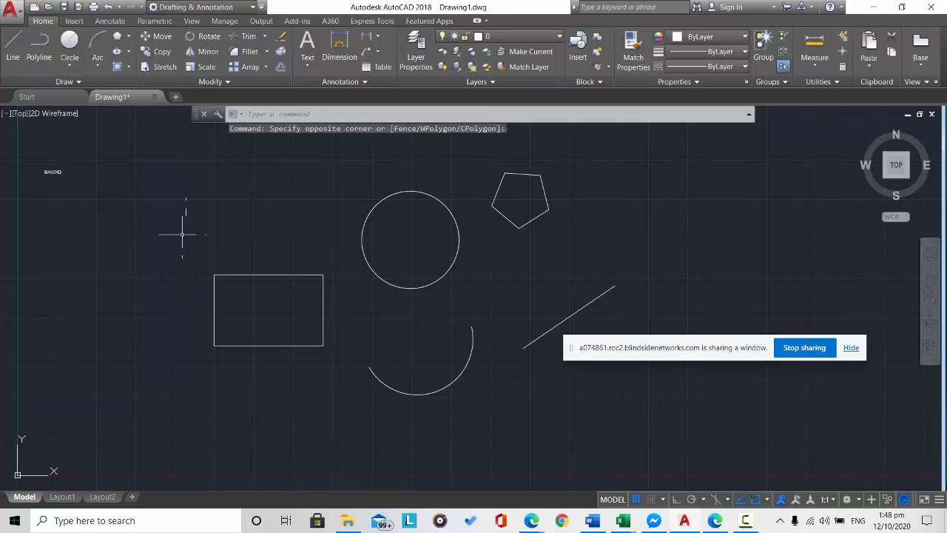
mouse_move(201, 199)
left_mouse_down()
mouse_move(296, 184)
mouse_move(313, 387)
mouse_move(243, 397)
left_mouse_up()
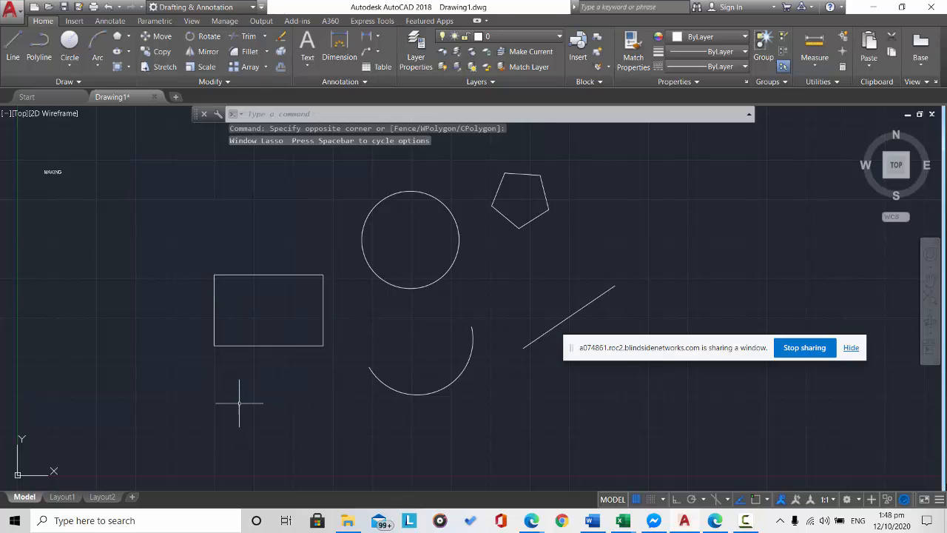
- Select all five shapes with a rectangular window from above the rectangle to below the diagonal line, and clear the selection
left_click(155, 132)
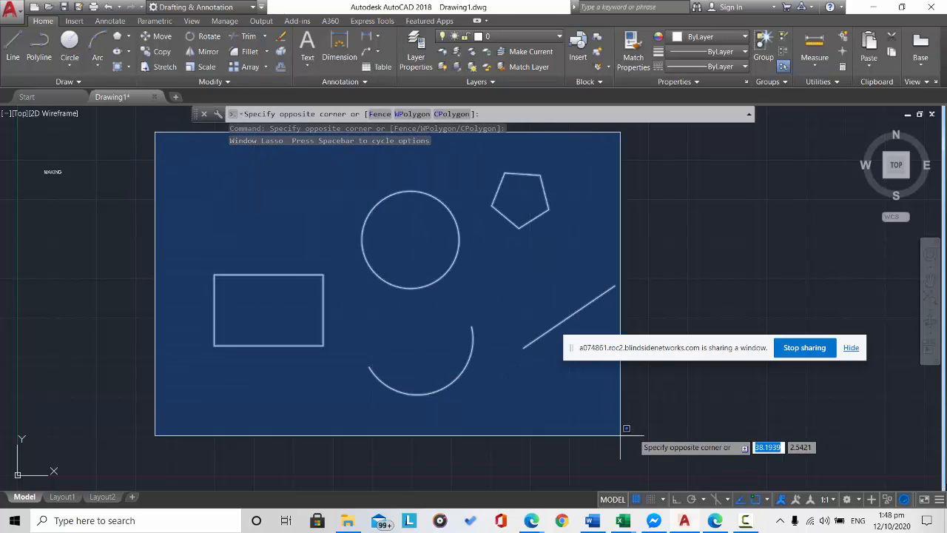
left_click(657, 432)
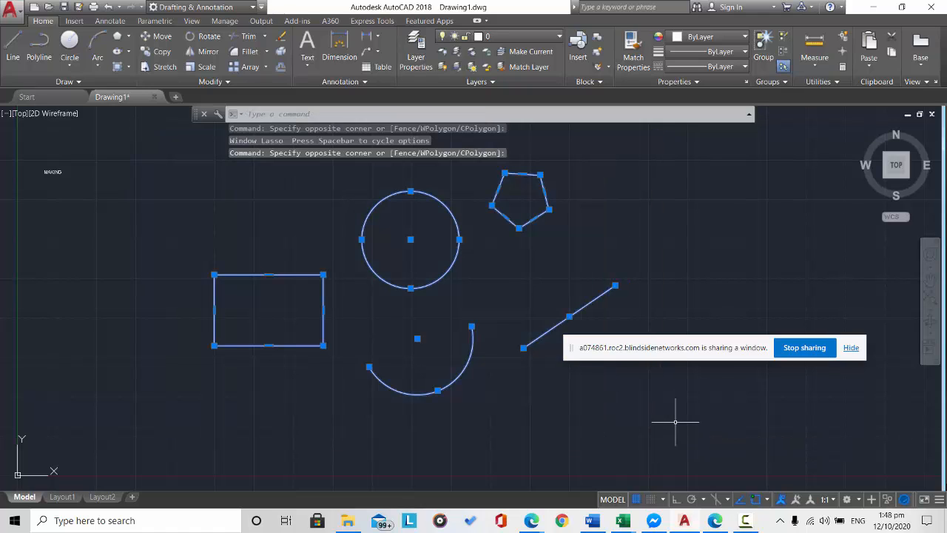
mouse_move(675, 421)
left_mouse_down()
mouse_move(578, 176)
mouse_move(628, 255)
left_mouse_up()
left_click(718, 404)
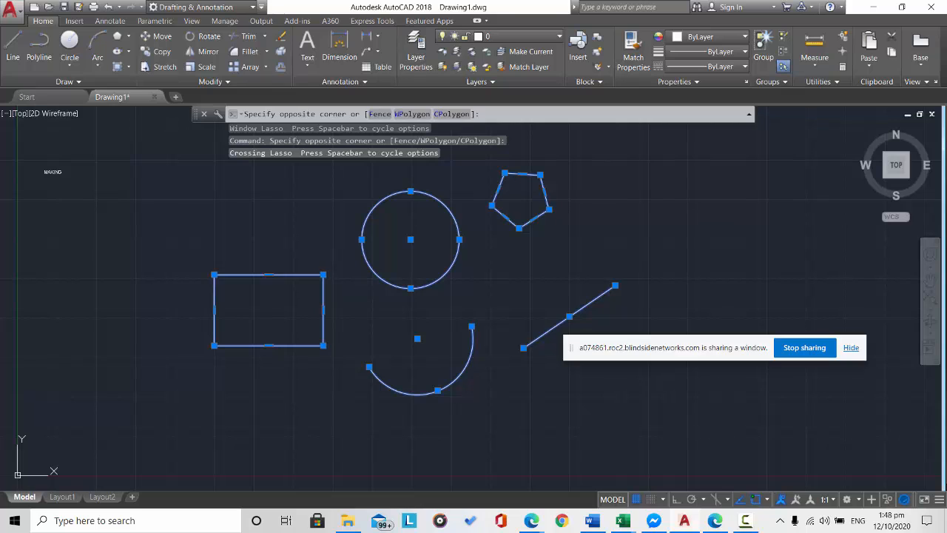
left_click(726, 404)
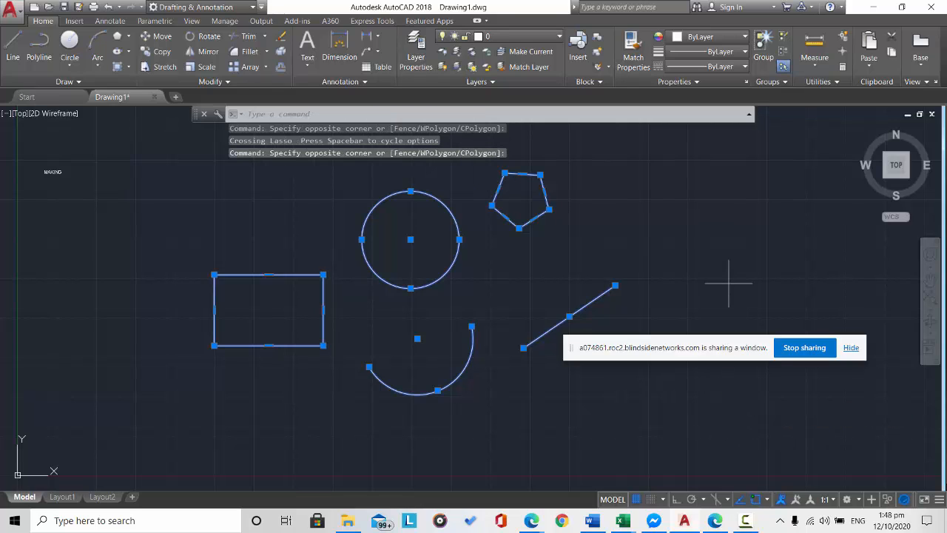
mouse_move(728, 283)
left_mouse_down()
mouse_move(730, 213)
mouse_move(498, 180)
mouse_move(206, 228)
mouse_move(488, 505)
mouse_move(492, 473)
left_mouse_up()
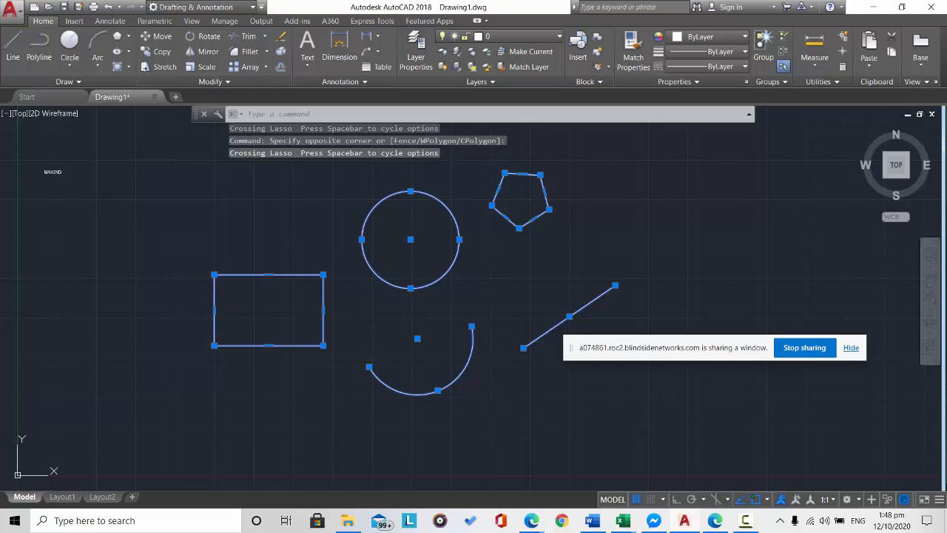
key("Escape")
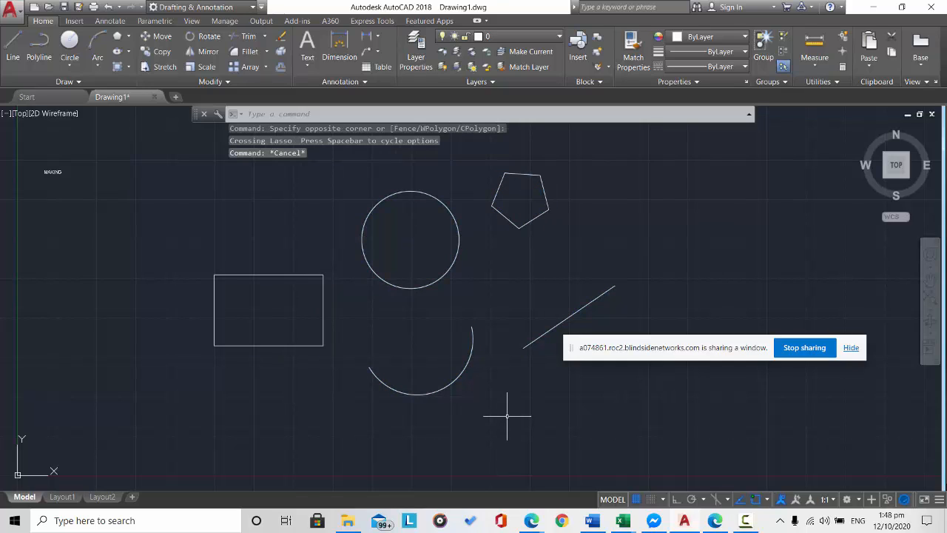
left_click(194, 153)
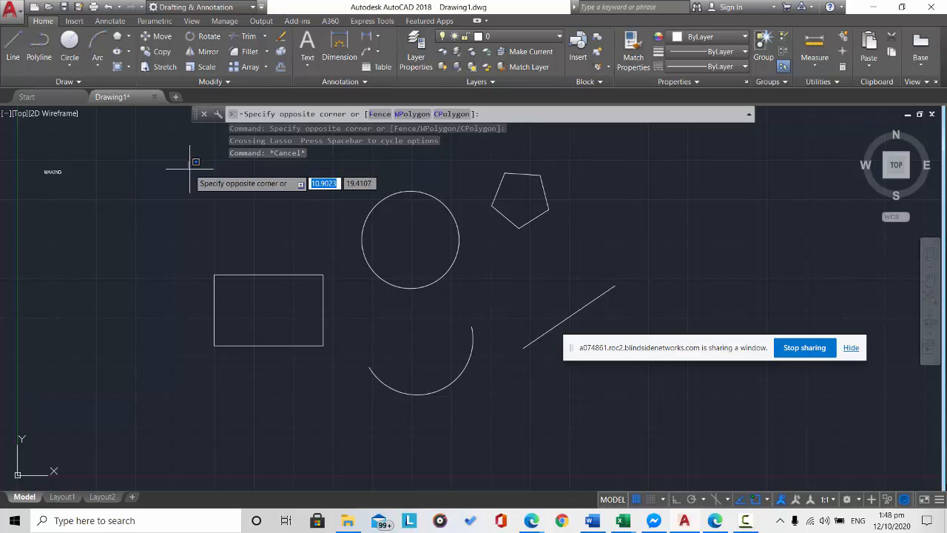
left_click(189, 169)
right_click(189, 169)
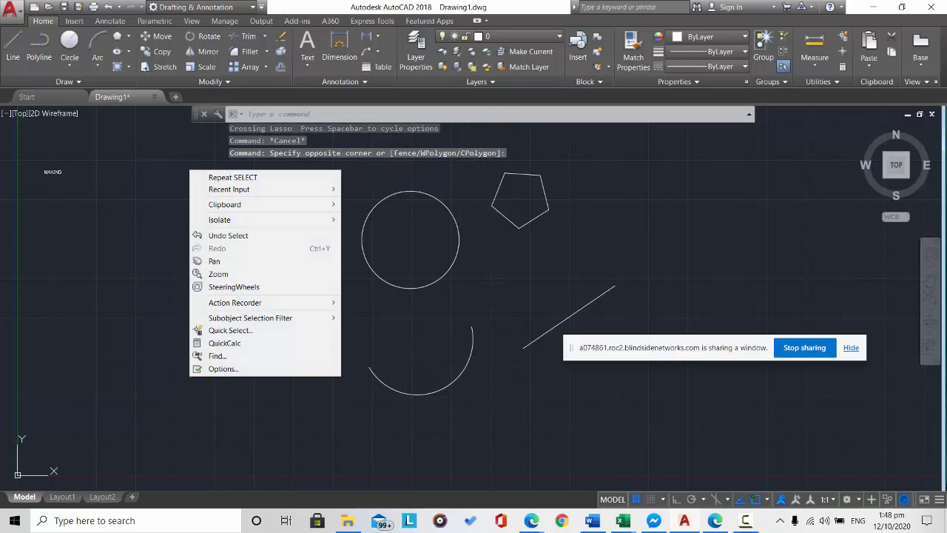
left_click(194, 177)
left_click(194, 175)
left_click(195, 174)
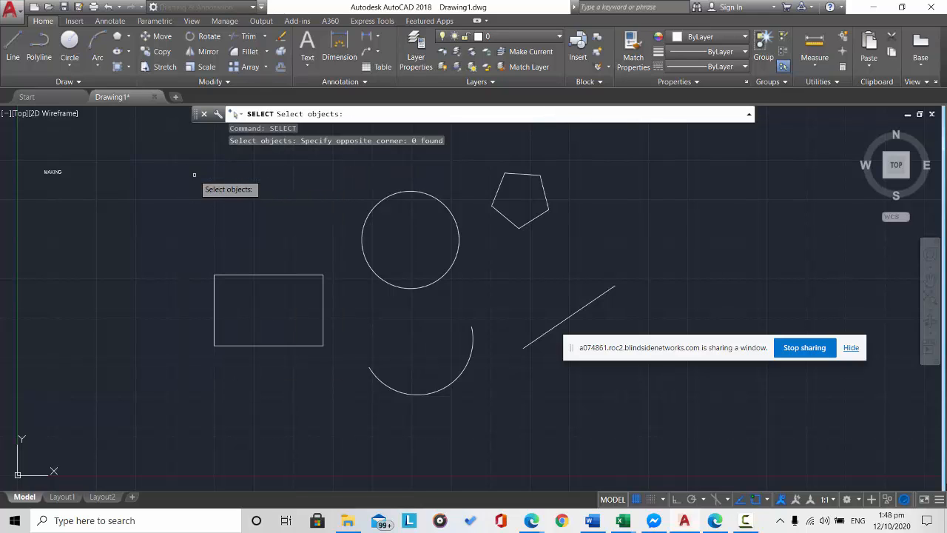
mouse_move(196, 175)
left_mouse_down()
mouse_move(334, 303)
mouse_move(389, 326)
mouse_move(197, 187)
mouse_move(239, 221)
left_mouse_up()
right_click(230, 211)
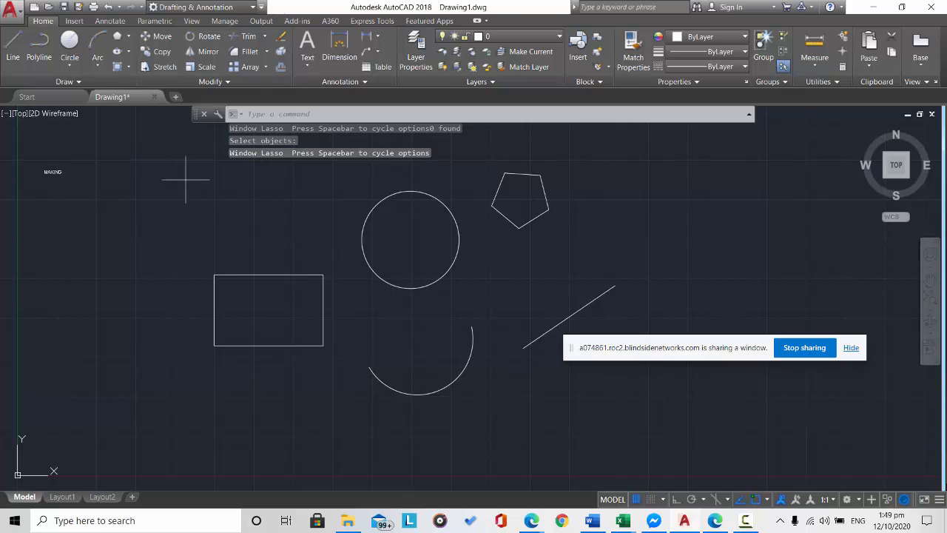
- Window-lasso the rectangle, circle and arc, clear them, and window-lasso all five shapes before clearing the selection again
mouse_move(186, 178)
left_mouse_down()
mouse_move(518, 190)
mouse_move(571, 398)
mouse_move(222, 422)
mouse_move(207, 414)
left_mouse_up()
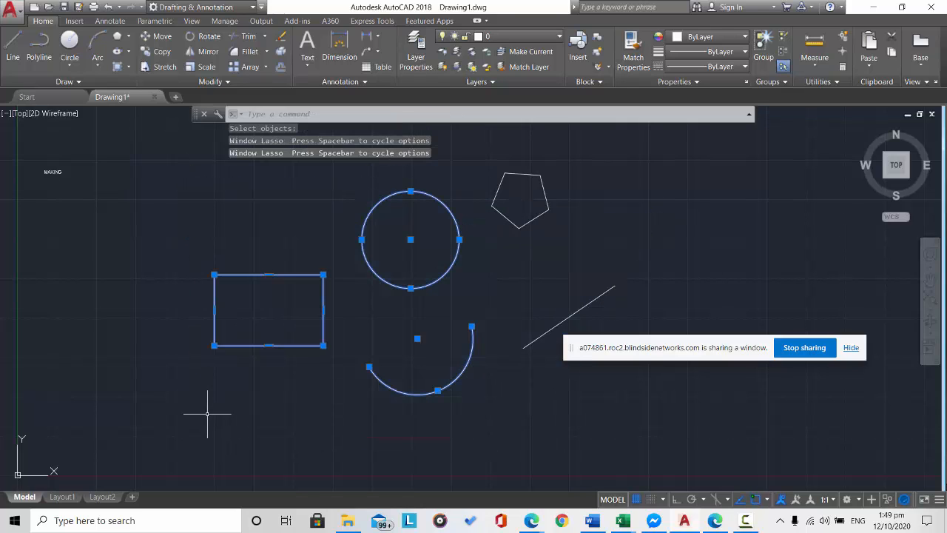
key("Escape")
mouse_move(197, 194)
left_mouse_down()
mouse_move(556, 148)
mouse_move(656, 313)
mouse_move(257, 416)
mouse_move(187, 352)
left_mouse_up()
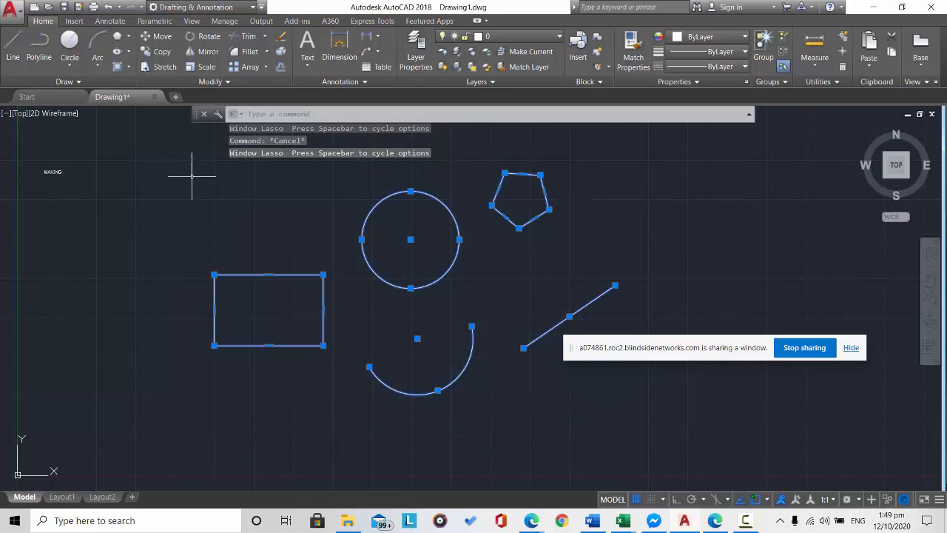
mouse_move(192, 176)
left_mouse_down()
mouse_move(192, 333)
mouse_move(188, 233)
left_mouse_up()
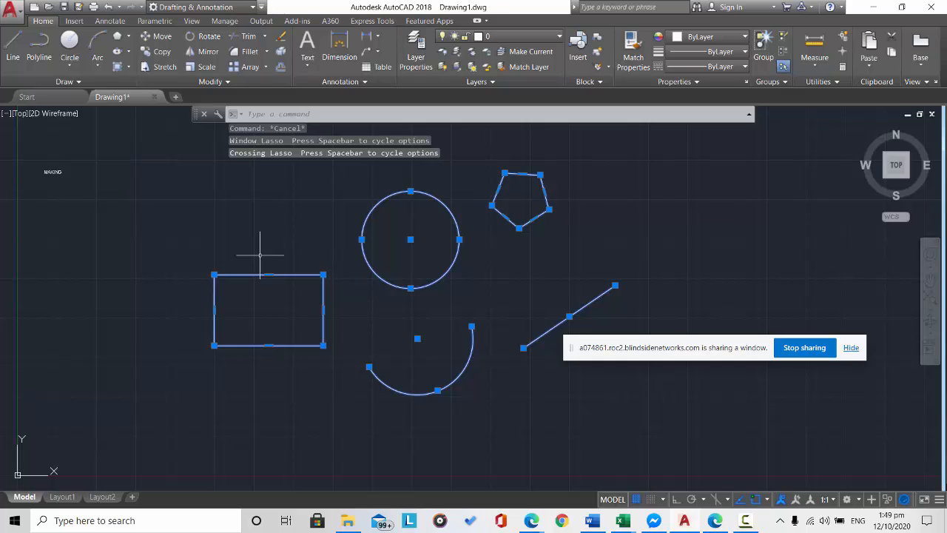
key("Escape")
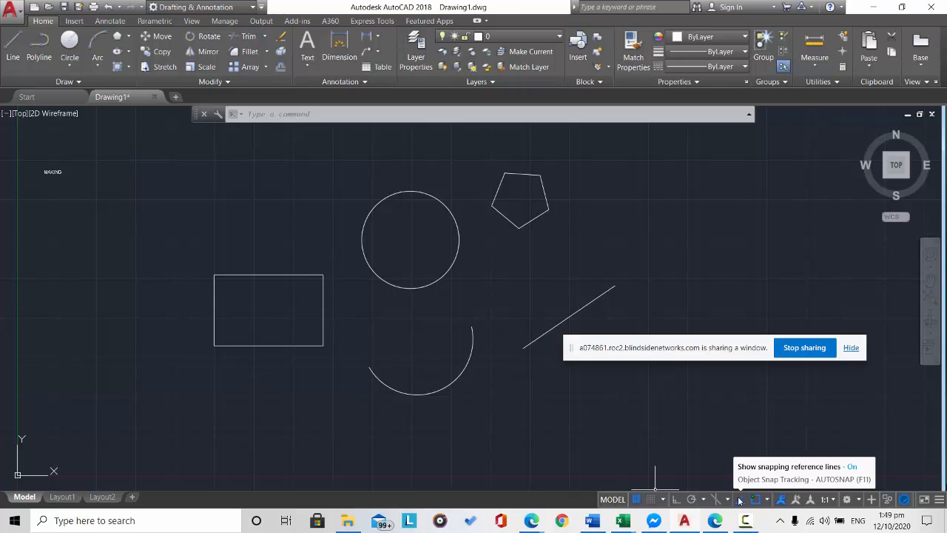
- Try a window lasso across the shapes with Ortho mode on, cancel it, and turn Ortho mode off
left_click(676, 499)
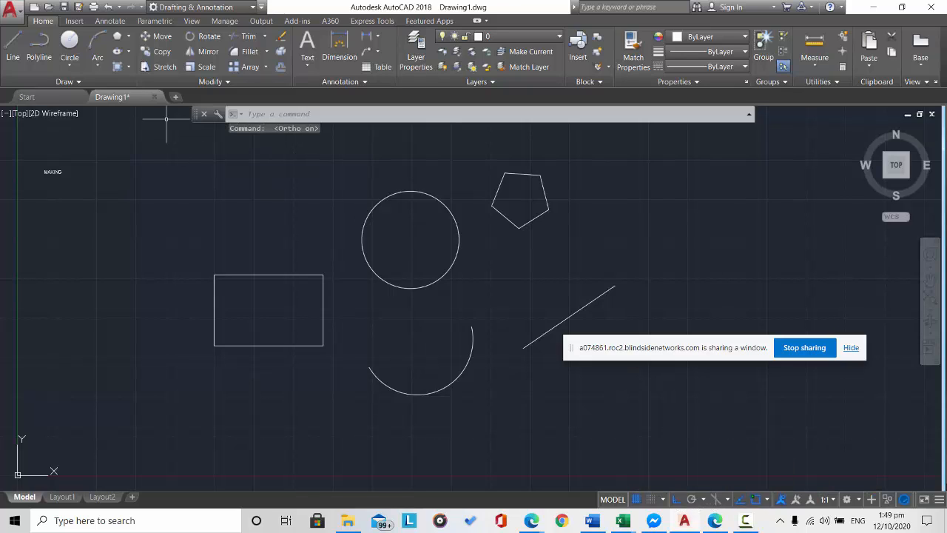
left_click_drag(150, 139, 623, 195)
key("Escape")
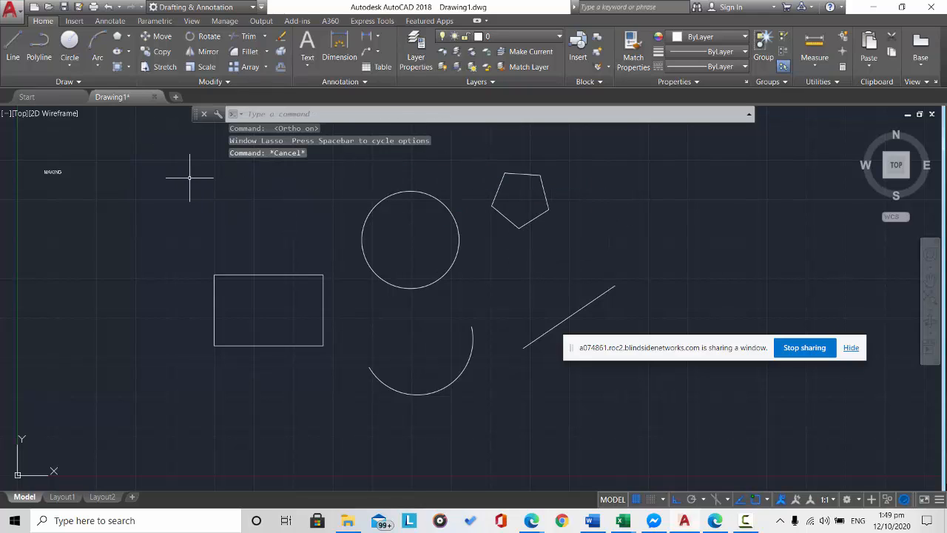
left_click(677, 500)
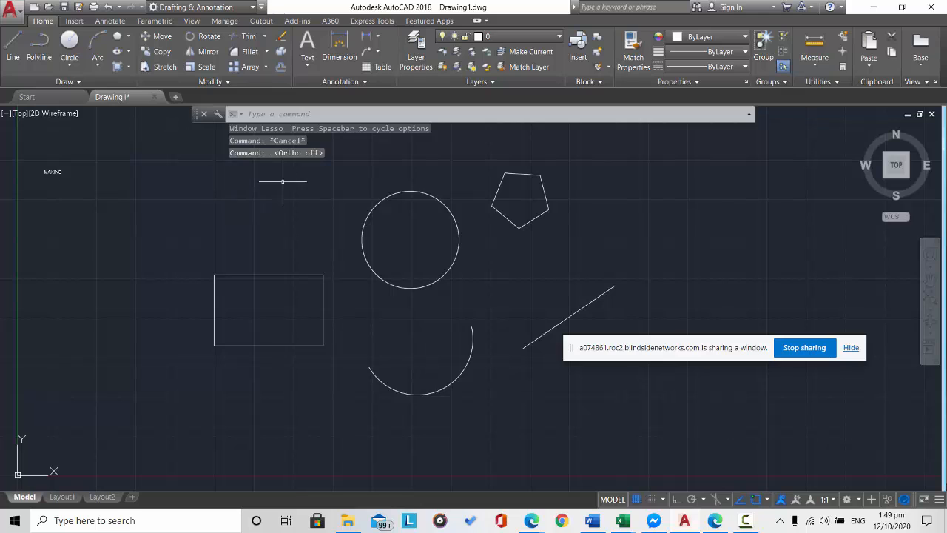
left_click(215, 192)
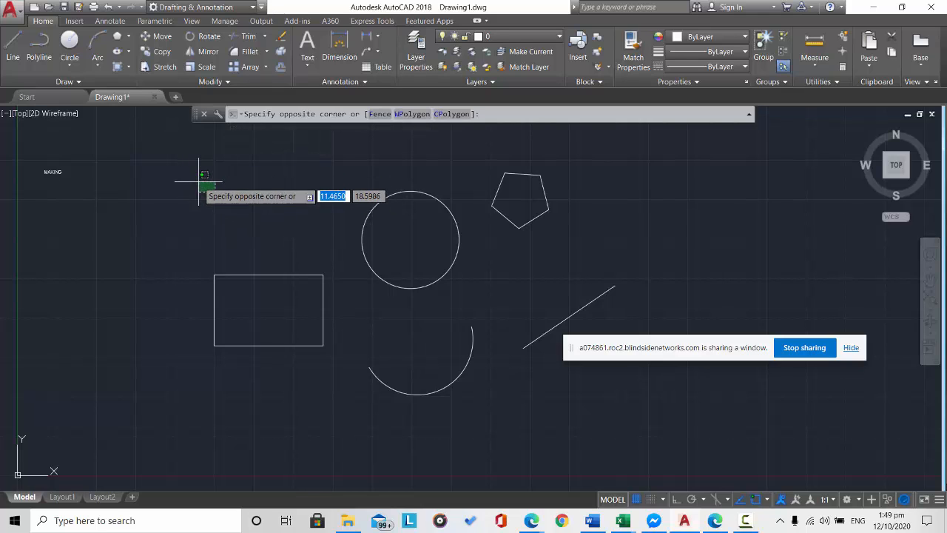
right_click(198, 181)
left_click(382, 301)
key("Escape")
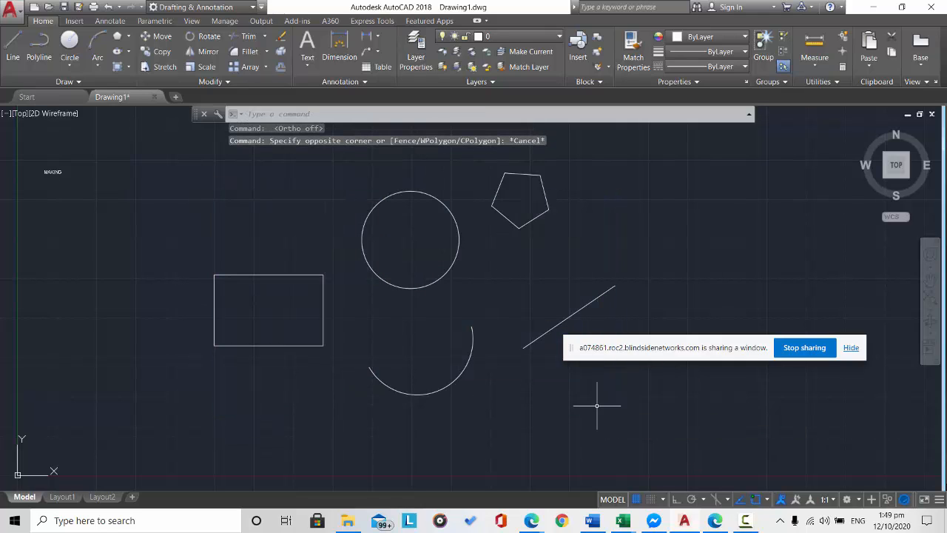
right_click(612, 232)
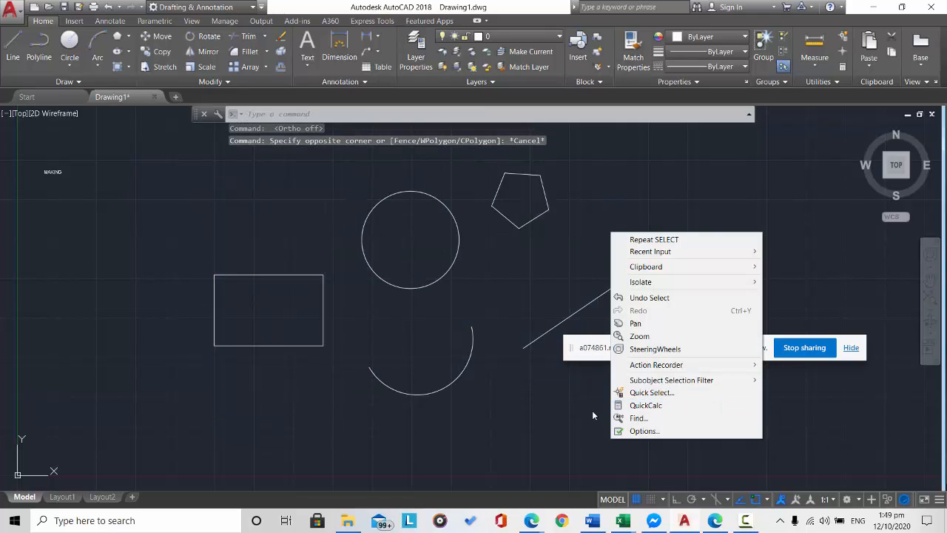
key("Escape")
right_click(652, 405)
- Select all five shapes with a rectangular crossing window, draw a regular window around them as well, and clear the selection
left_click(652, 407)
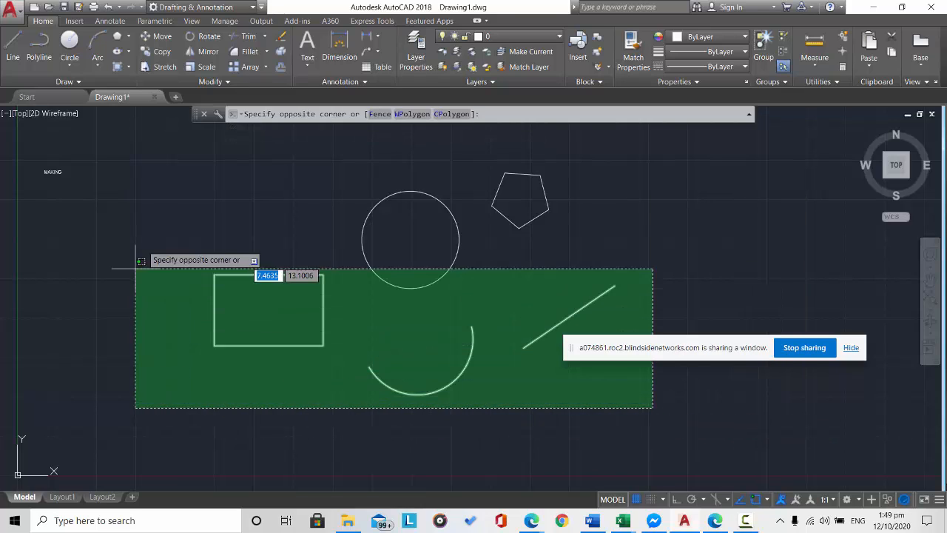
right_click(191, 149)
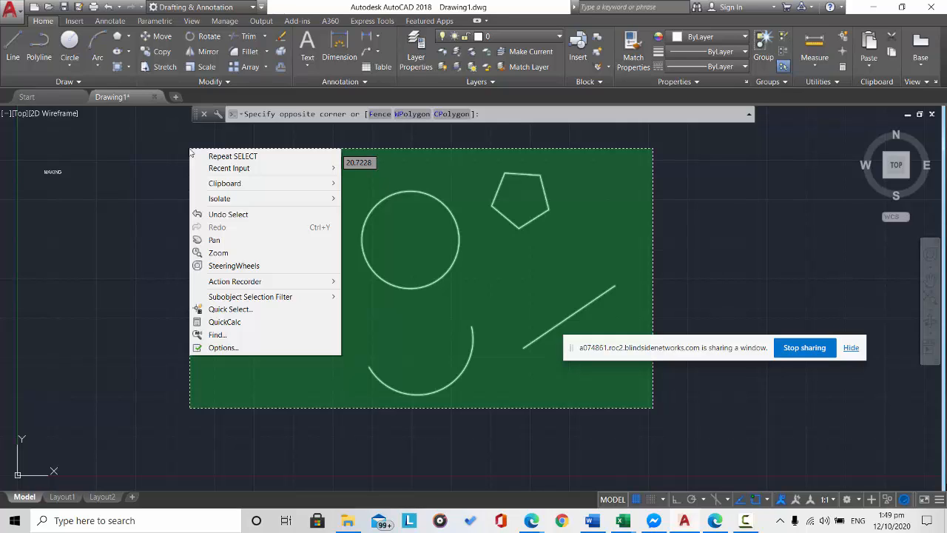
left_click(190, 149)
left_click(190, 148)
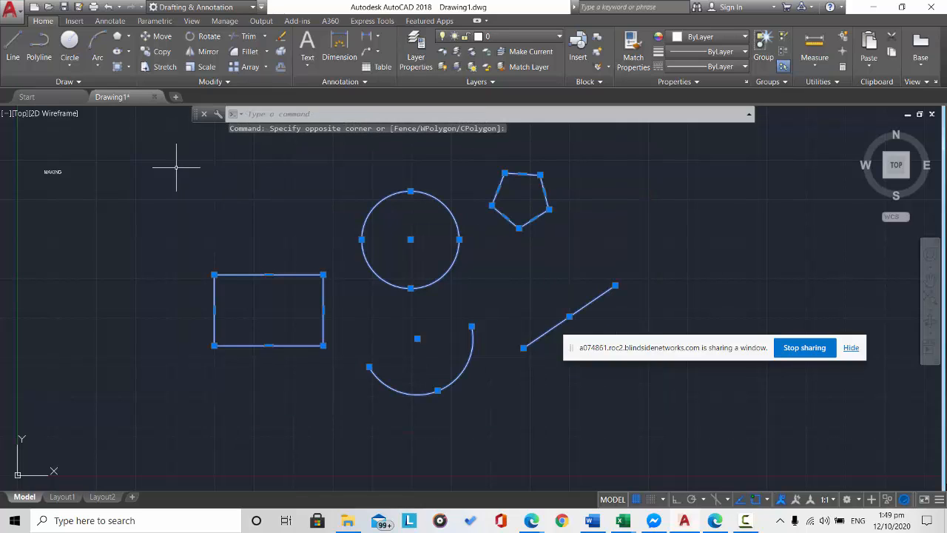
left_click(180, 155)
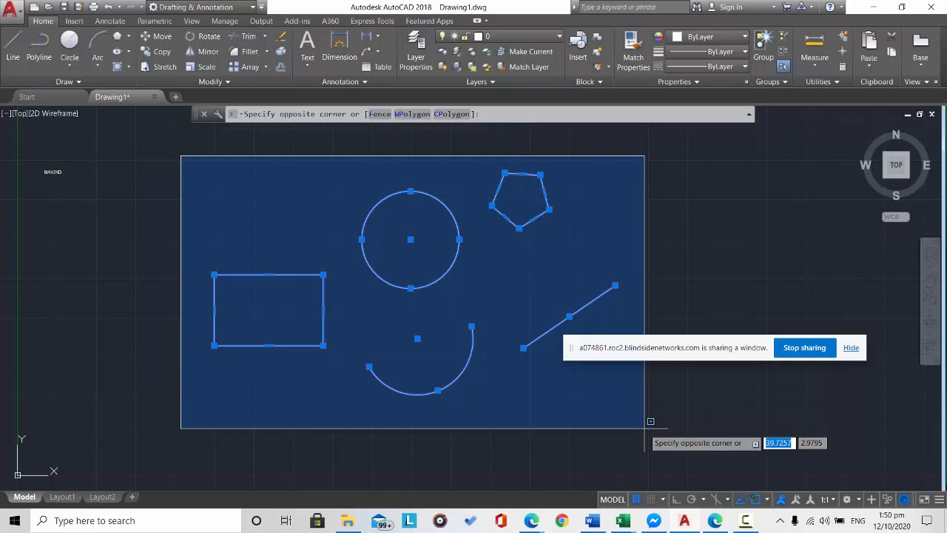
right_click(650, 421)
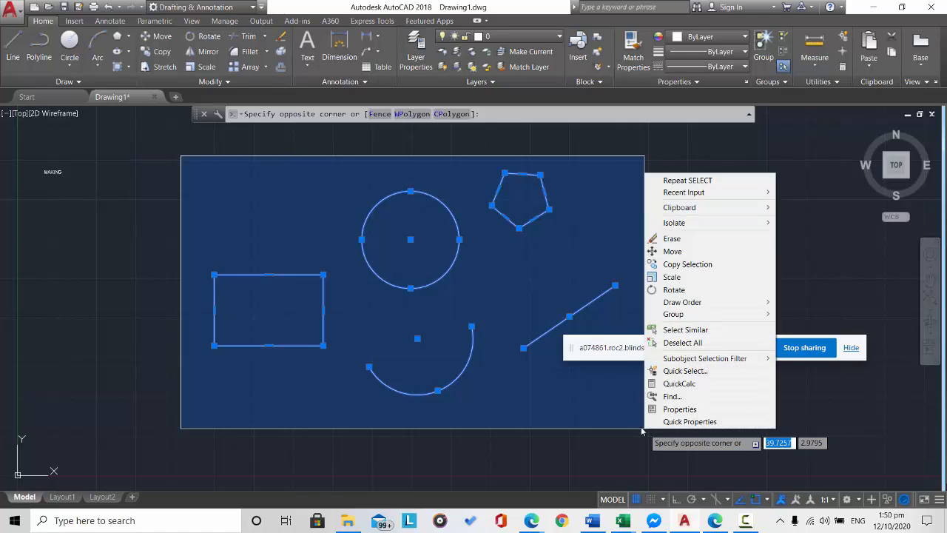
key("Escape")
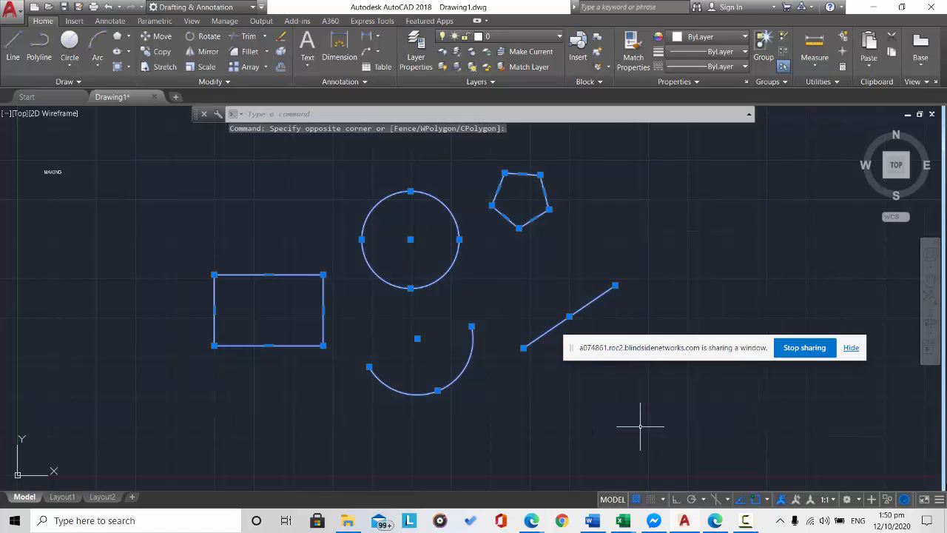
key("Escape")
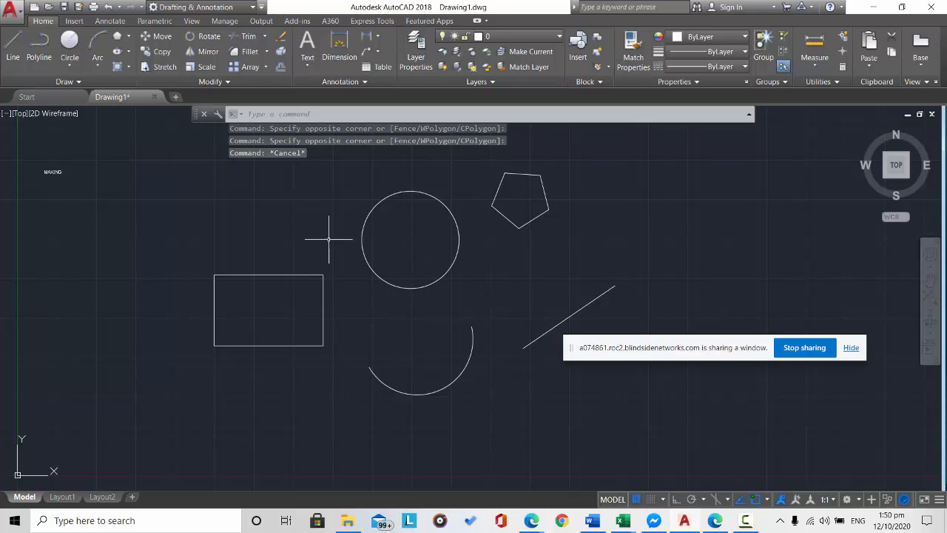
- Select the rectangle, circle and pentagon with a zigzag Fence line crossing them, and clear the selection
left_click(168, 175)
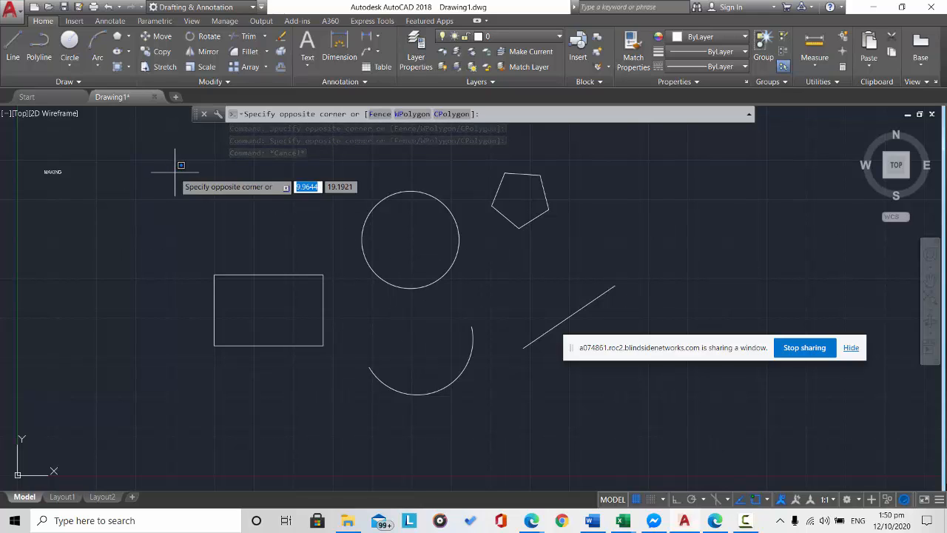
left_click(175, 171)
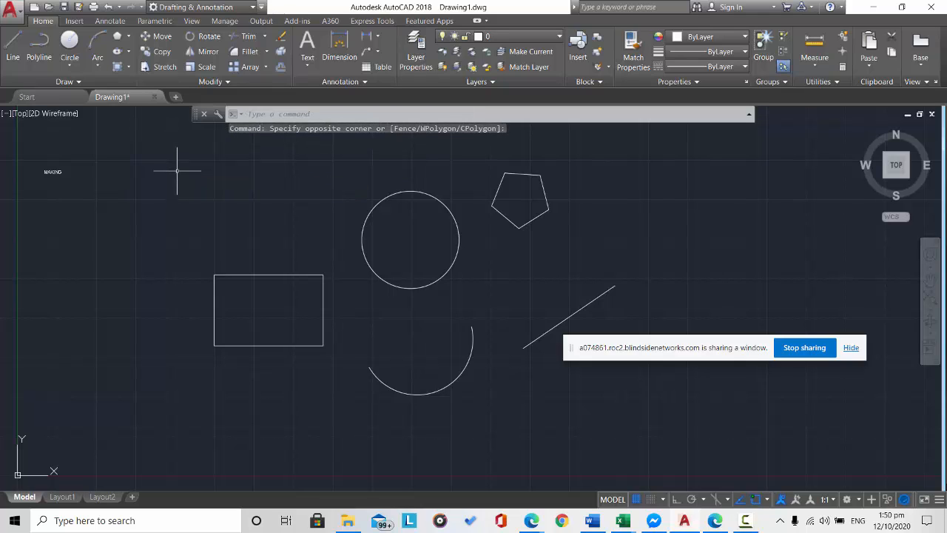
left_click(176, 171)
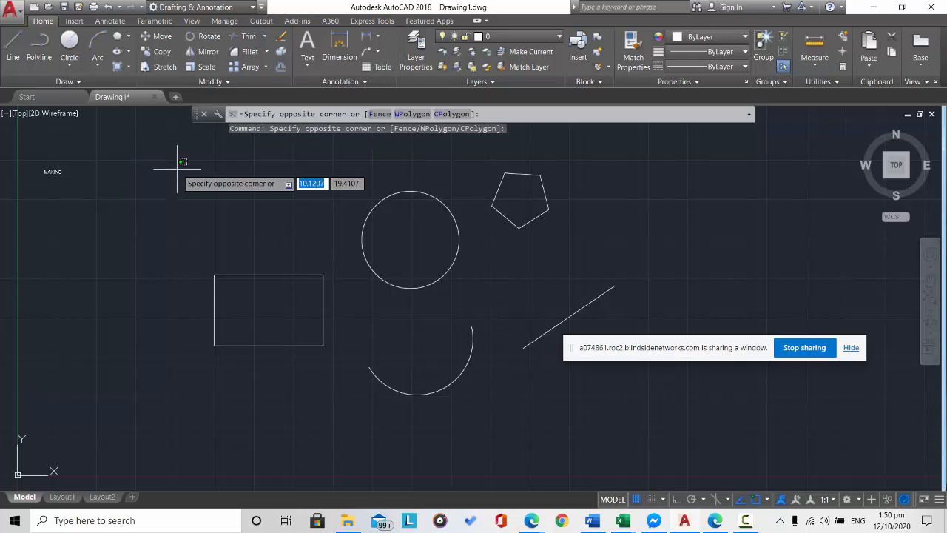
left_click(380, 114)
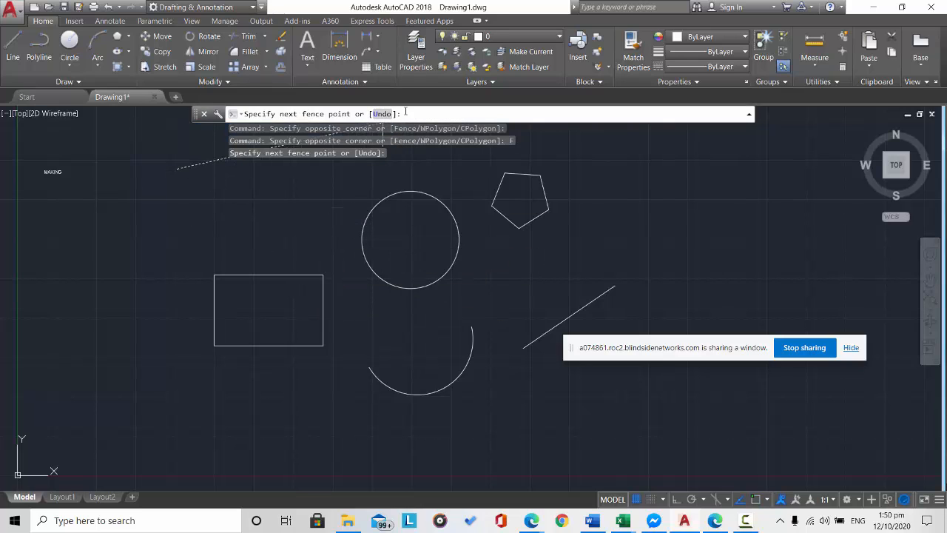
left_click(292, 387)
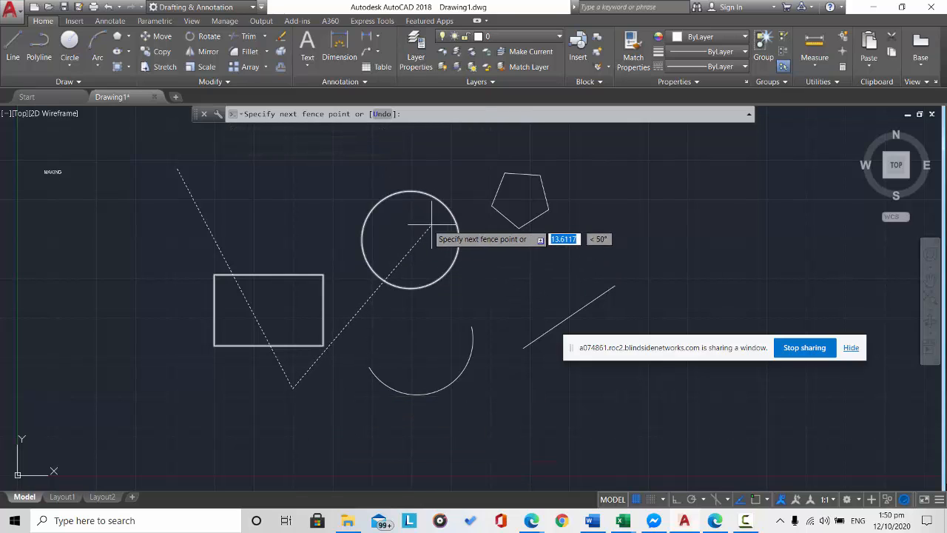
left_click(466, 170)
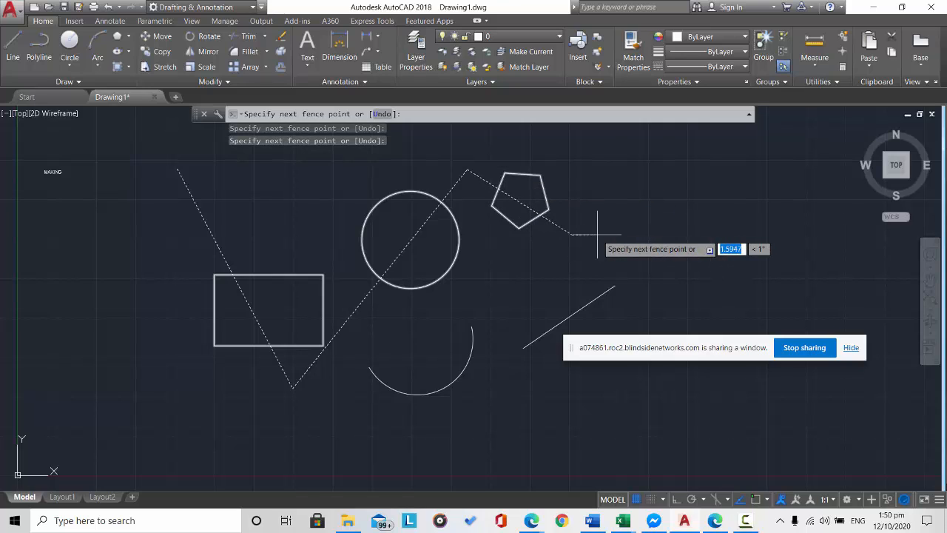
key("Return")
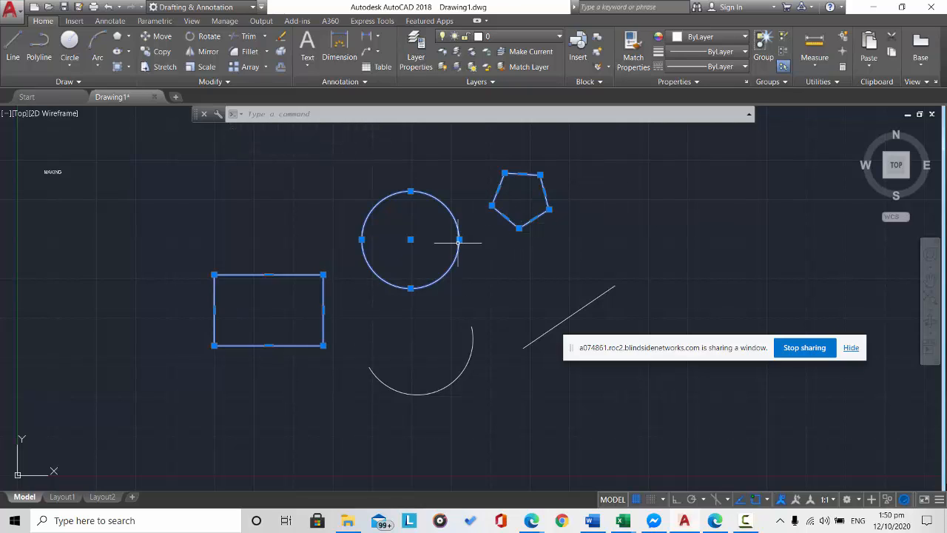
key("Escape")
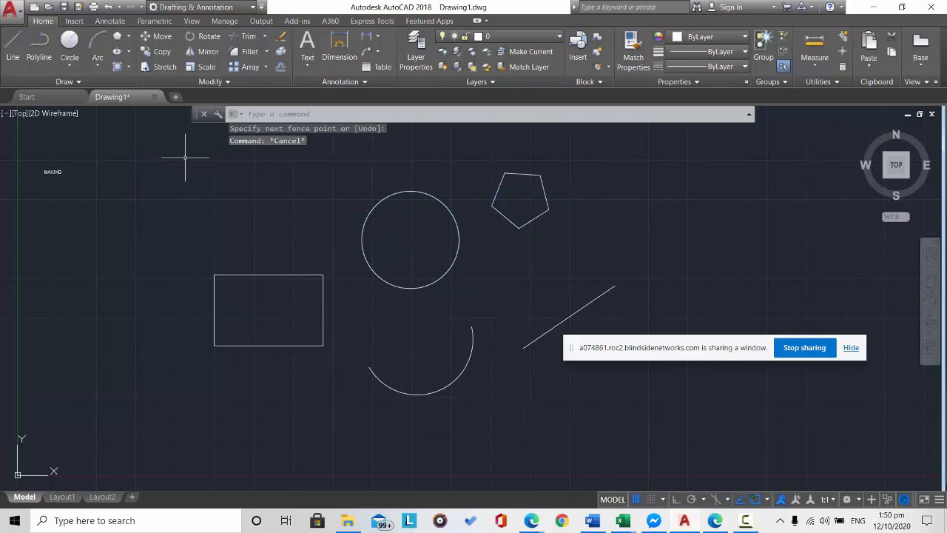
- Select the arc and the pentagon with a Fence line running from above the rectangle, through the arc and up into the pentagon, and clear the selection
left_click(169, 174)
right_click(169, 176)
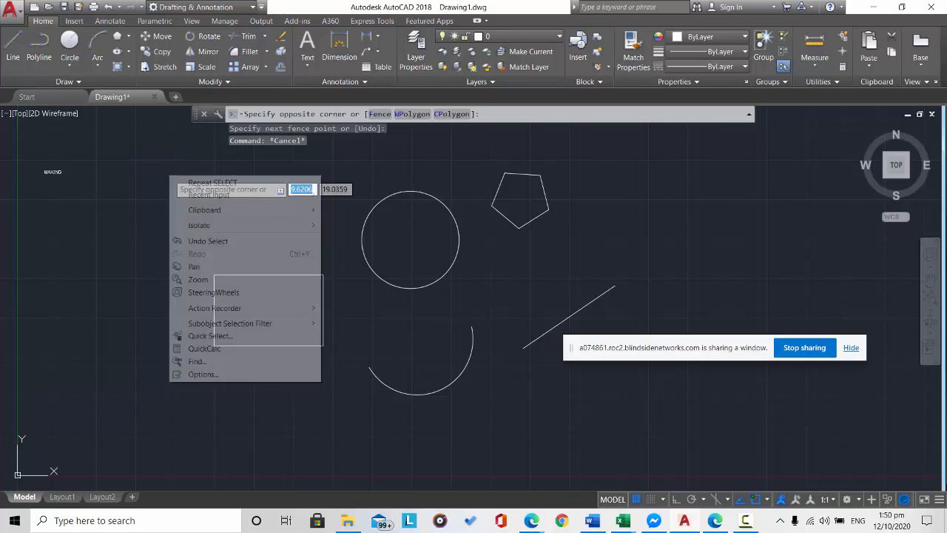
left_click(381, 114)
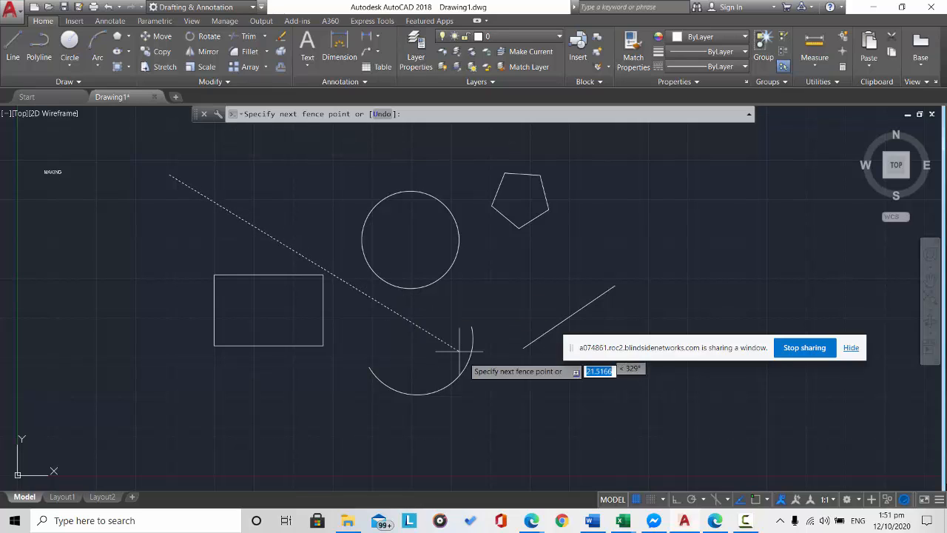
left_click(494, 382)
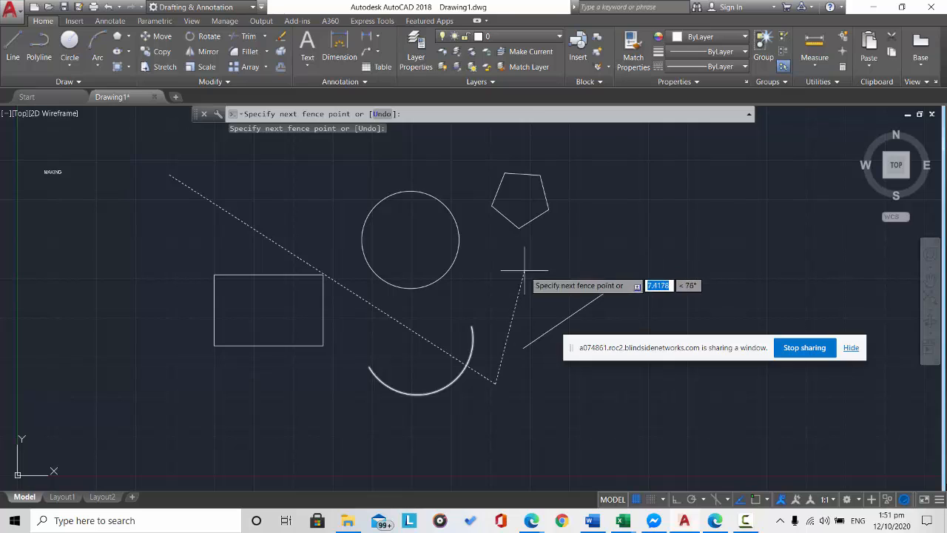
left_click(518, 197)
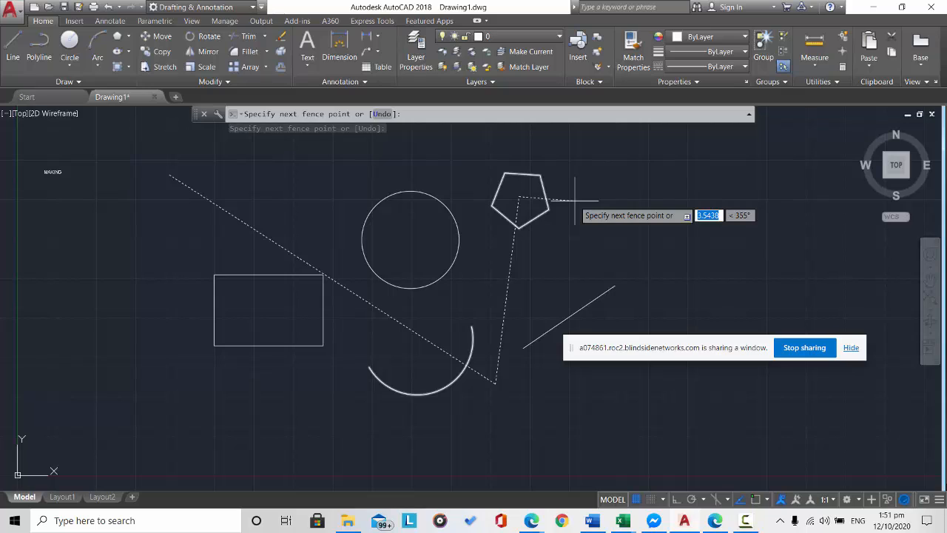
key("Return")
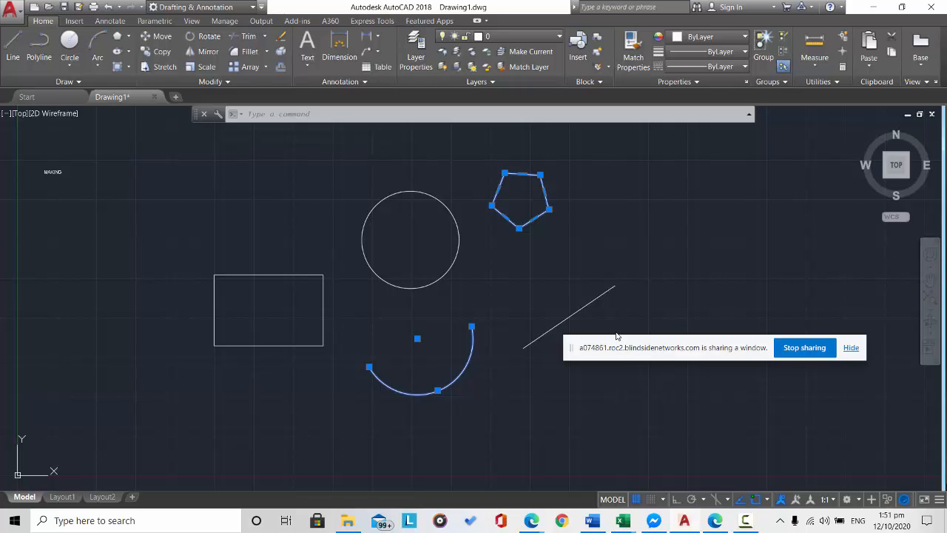
key("Escape")
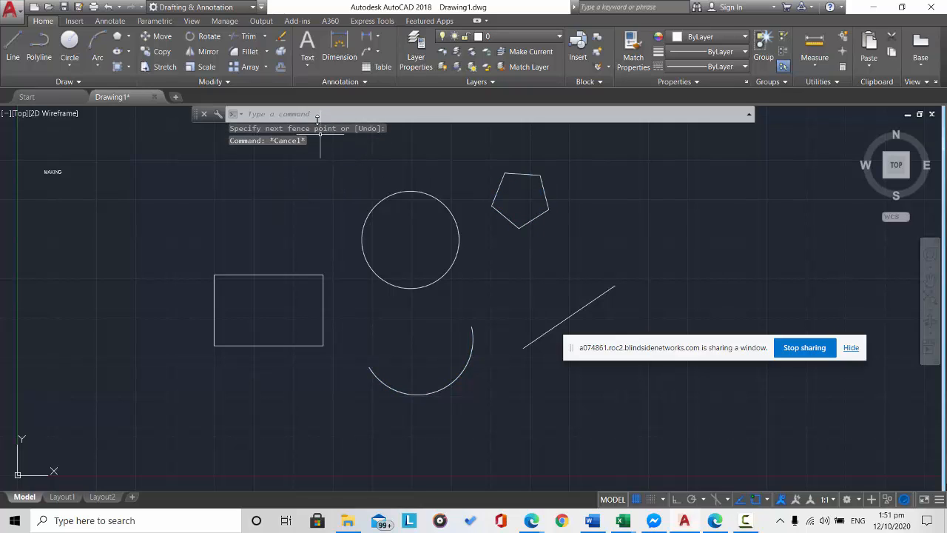
- Try a WPolygon selection zigzagging across the rectangle and circle, down past the arc and back beneath the rectangle, and end it
right_click(186, 168)
left_click(177, 150)
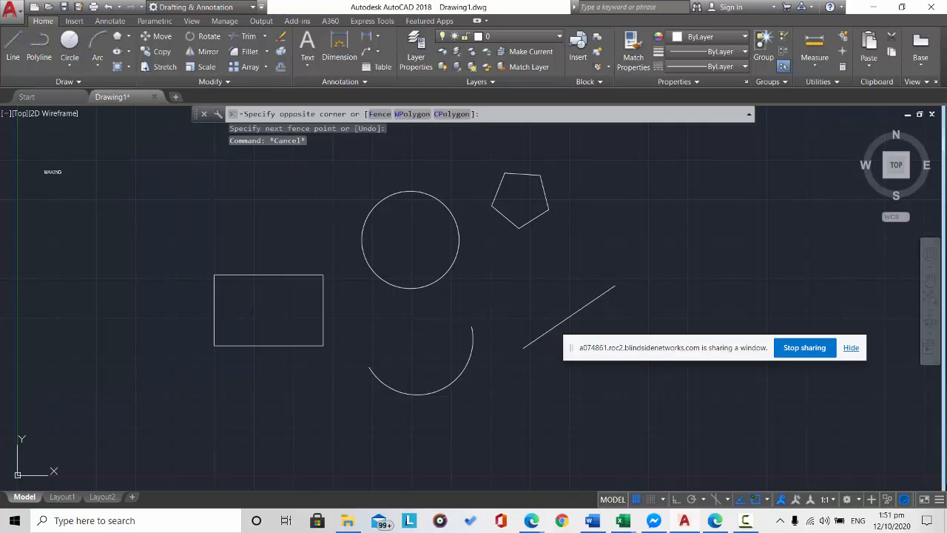
left_click(417, 117)
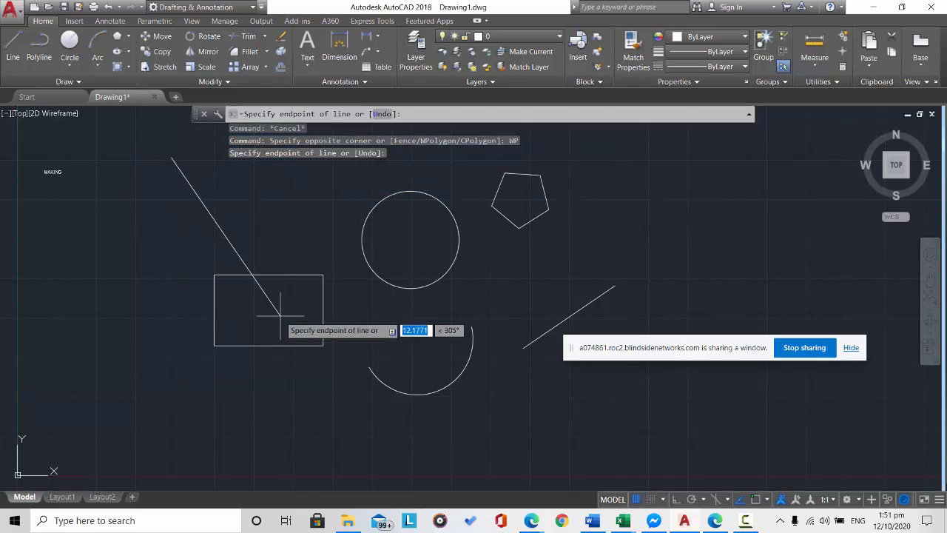
left_click(307, 368)
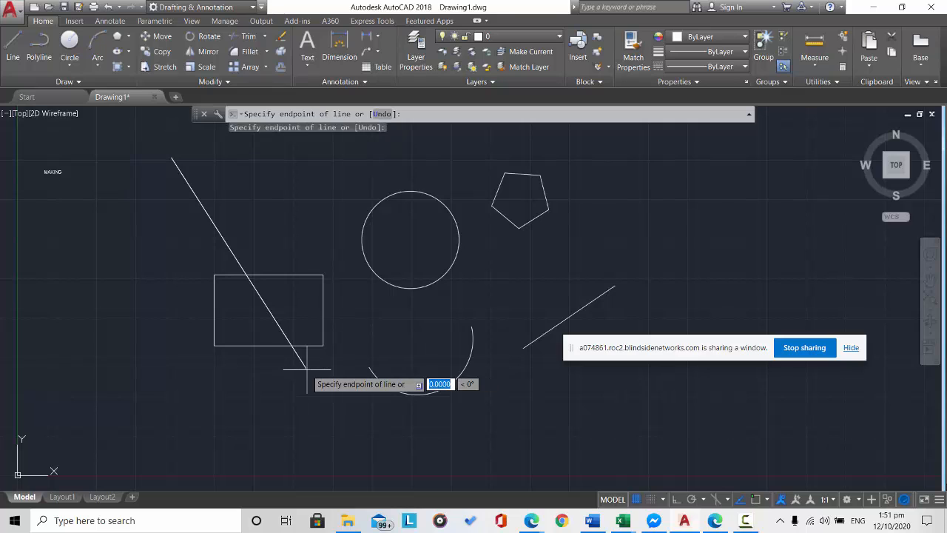
left_click(307, 367)
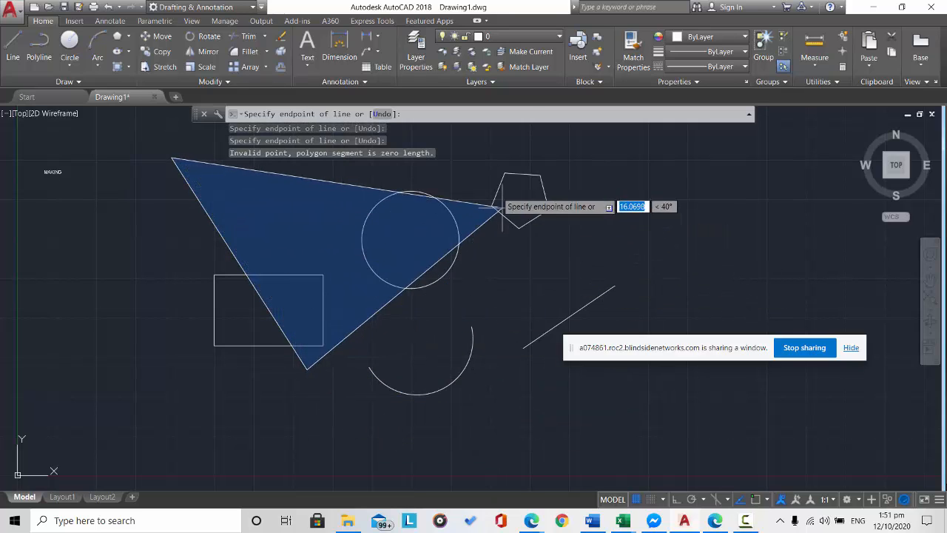
left_click(458, 179)
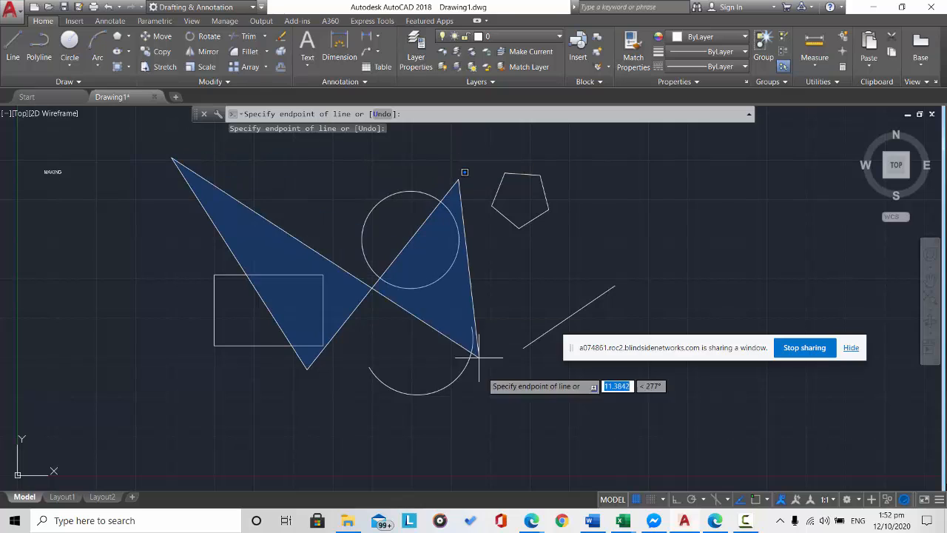
left_click(469, 429)
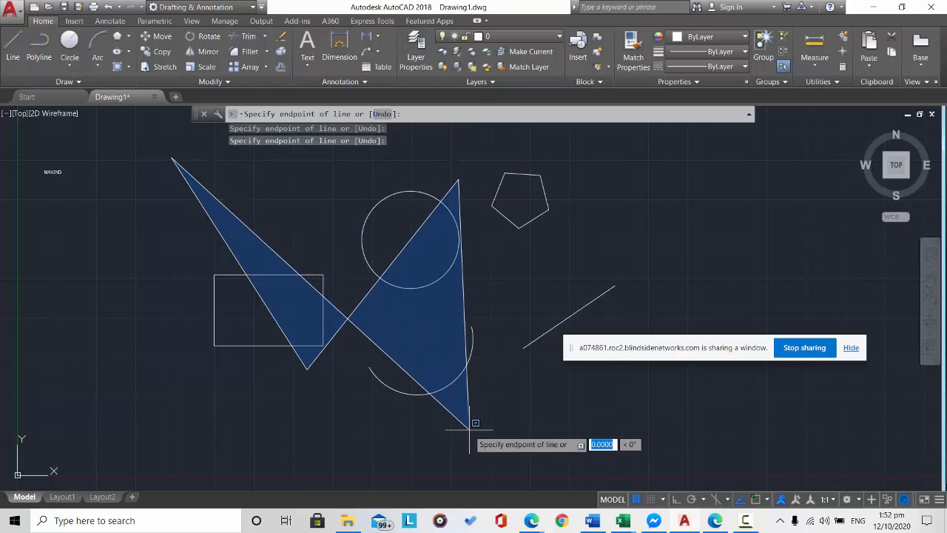
left_click(469, 429)
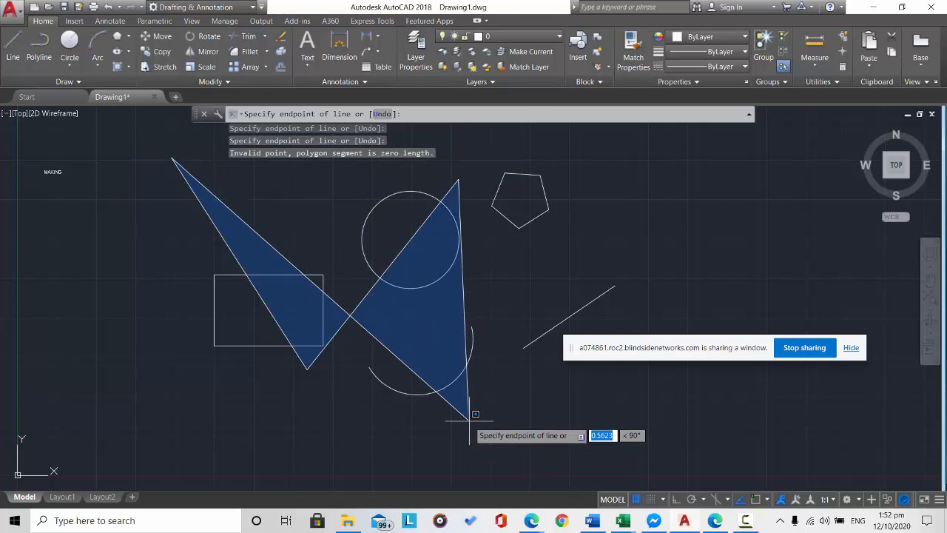
left_click(469, 420)
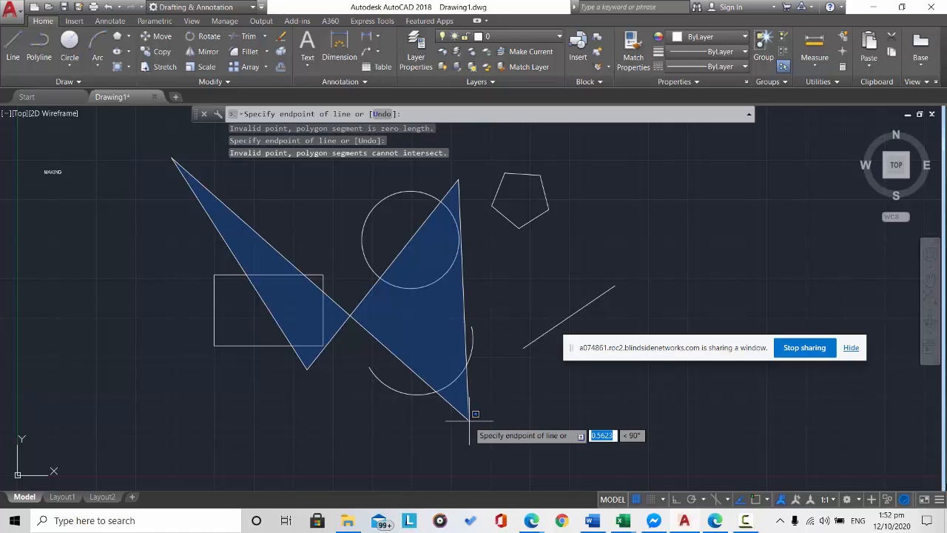
left_click(469, 420)
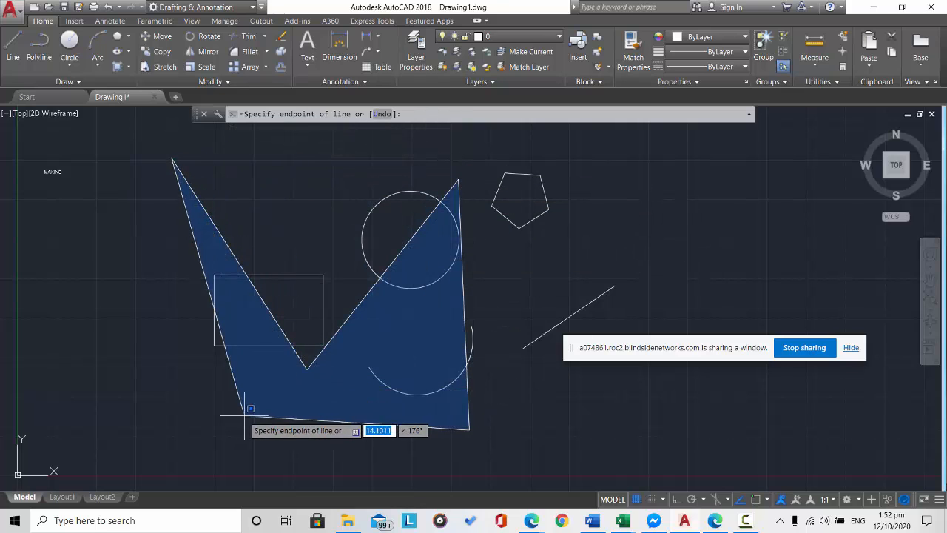
left_click(193, 430)
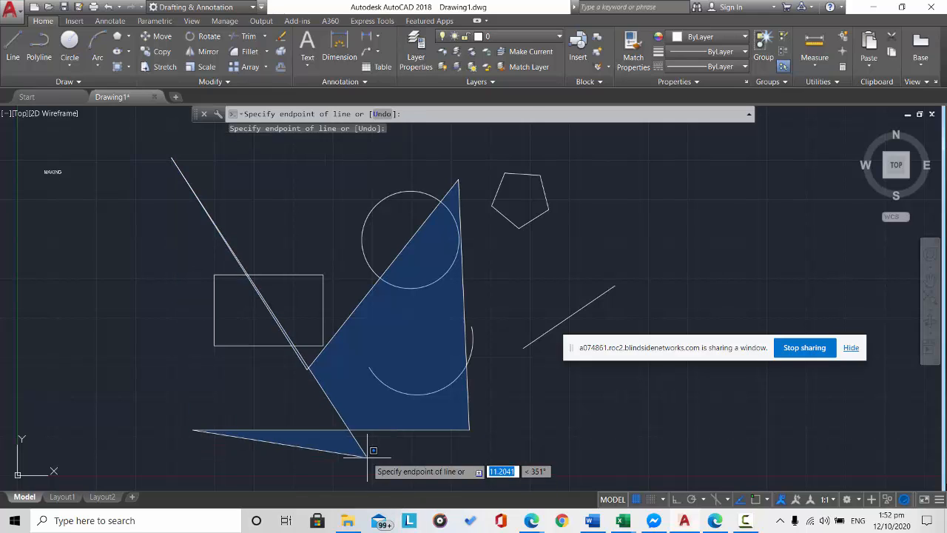
left_click(188, 410)
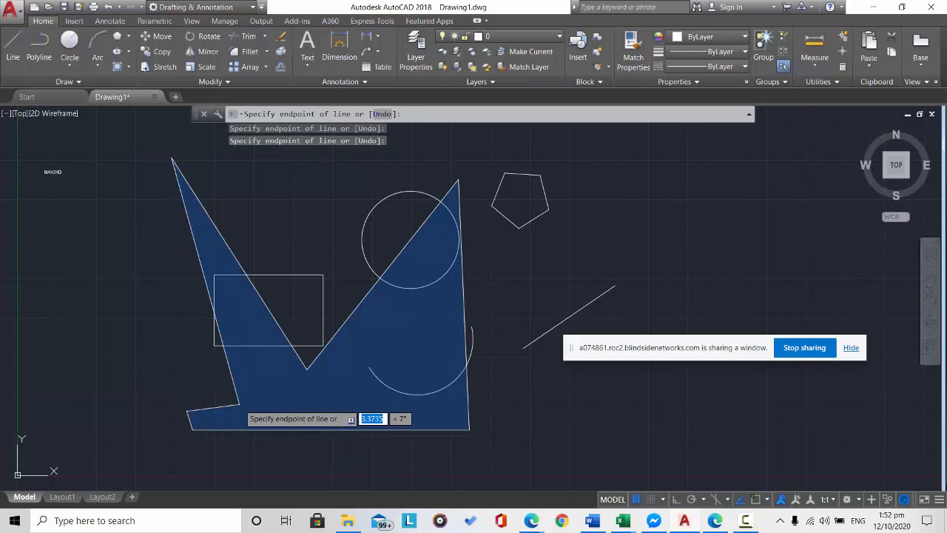
key("Escape")
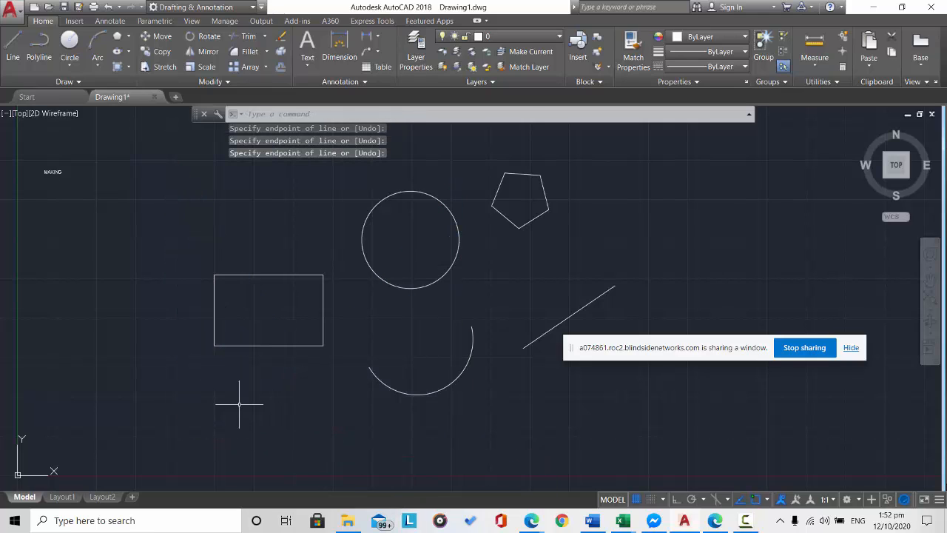
- Try a triangular WPolygon selection from above the rectangle to beyond the arc and below both shapes, and cancel it
right_click(188, 174)
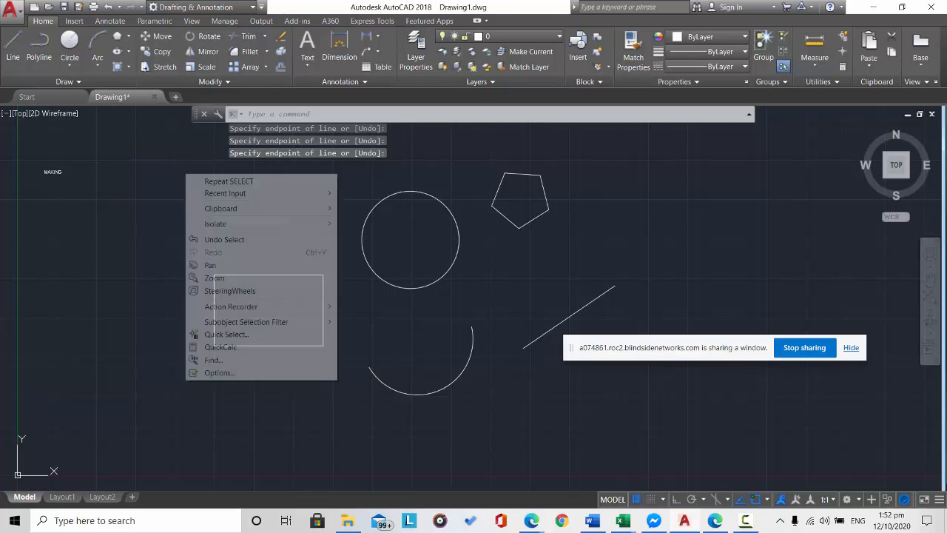
left_click(178, 155)
type("wp")
key("Return")
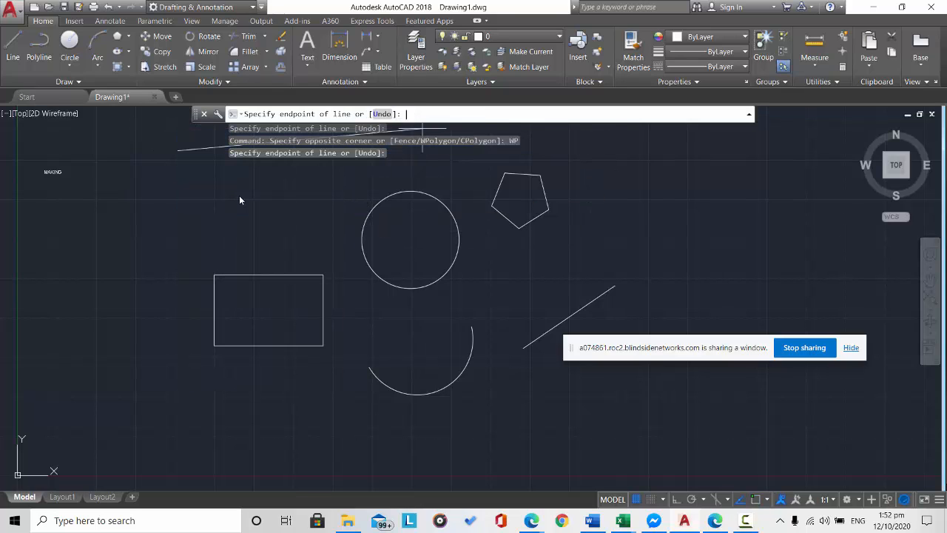
left_click(501, 398)
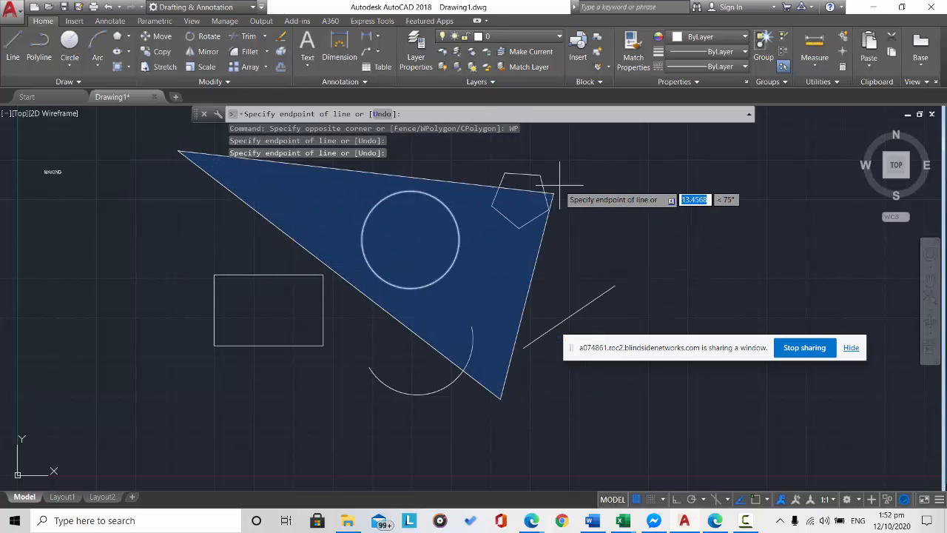
left_click(327, 442)
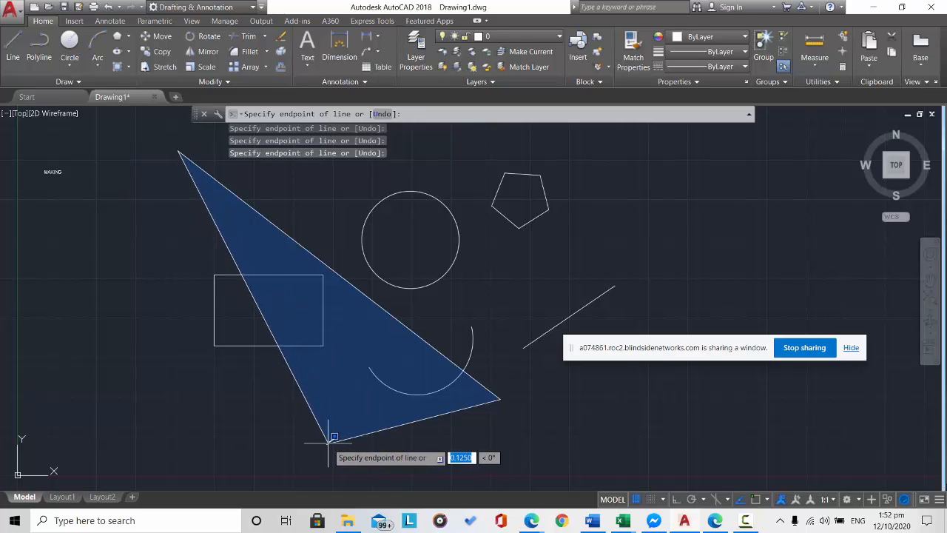
left_click(500, 401)
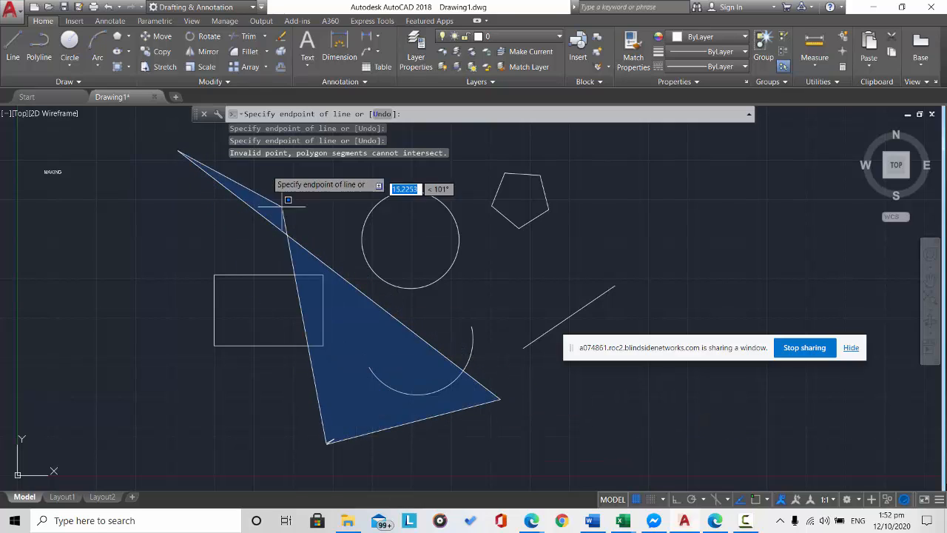
left_click(178, 151)
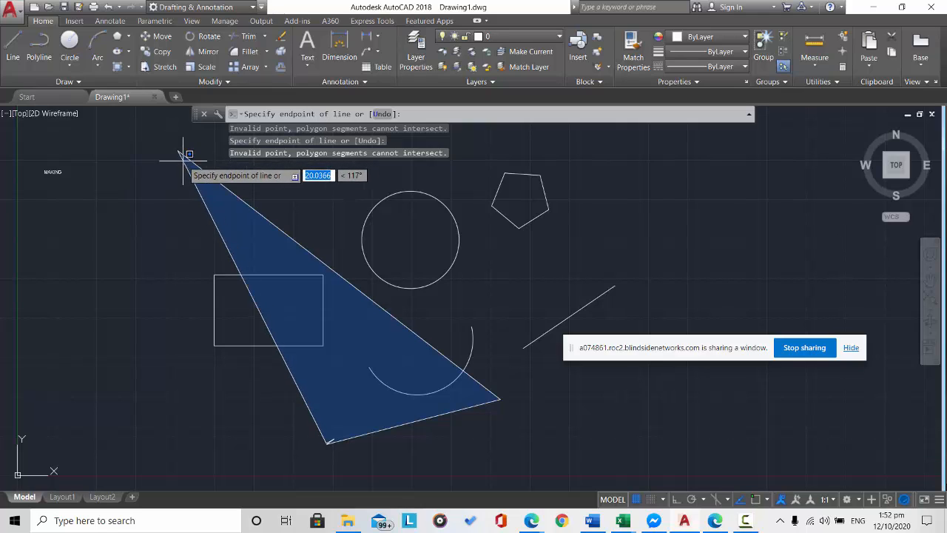
key("Escape")
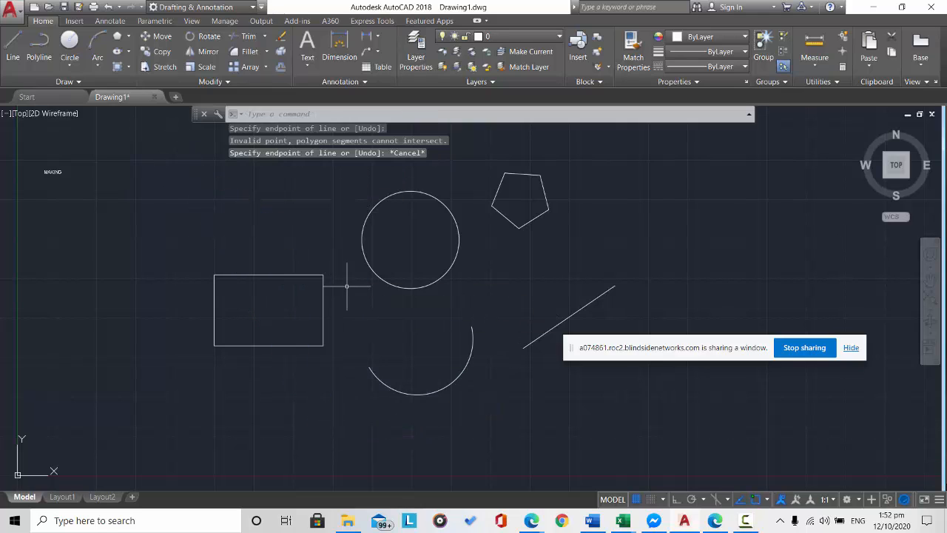
- Try a WPolygon selection with one long diagonal edge from above the rectangle to well below the straight line, and end it
right_click(197, 161)
left_click(174, 155)
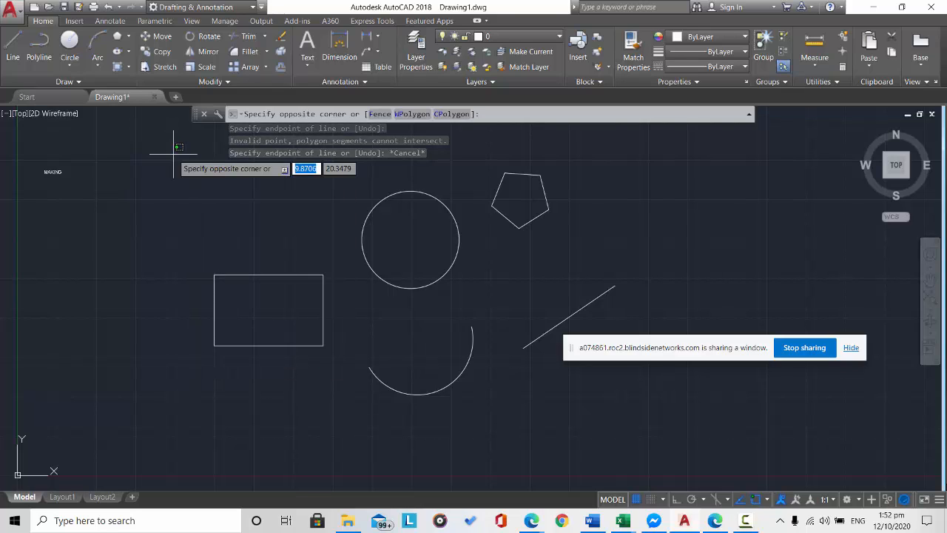
left_click(406, 114)
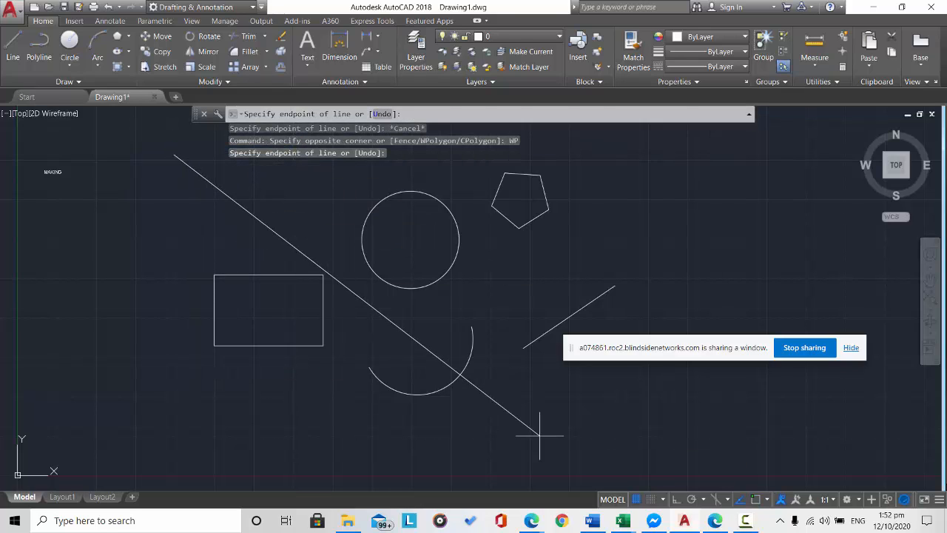
left_click(566, 460)
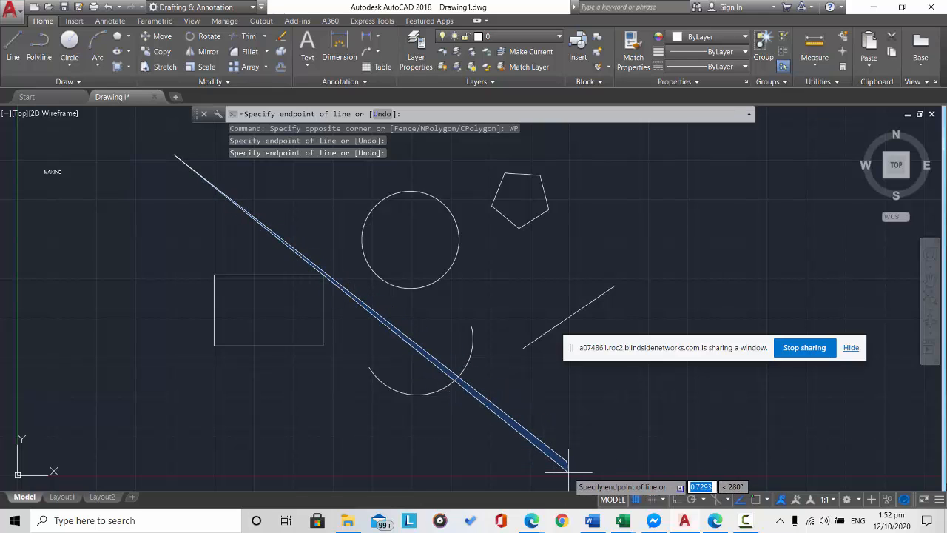
key("Return")
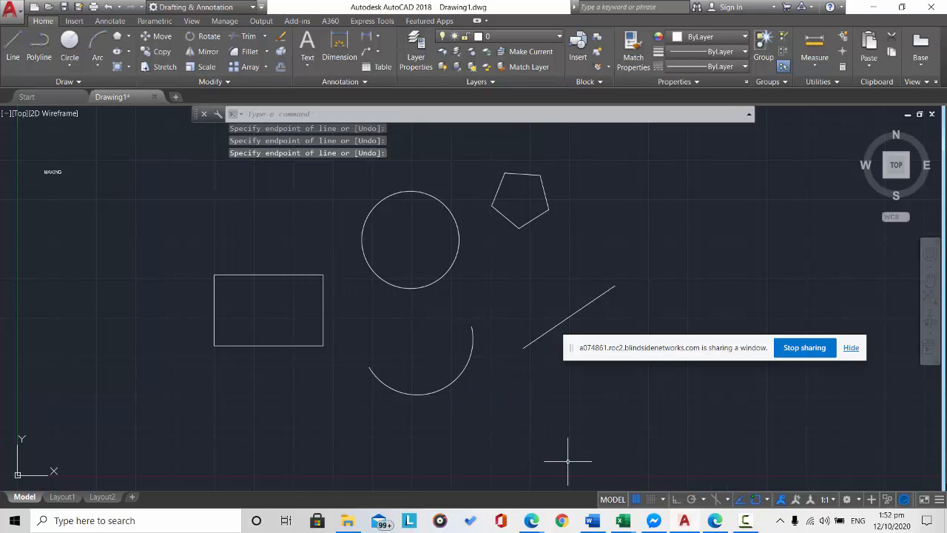
- Try a WPolygon selection with a diagonal edge from above the rectangle to just beyond the arc's lower end, and end it
left_click(147, 148)
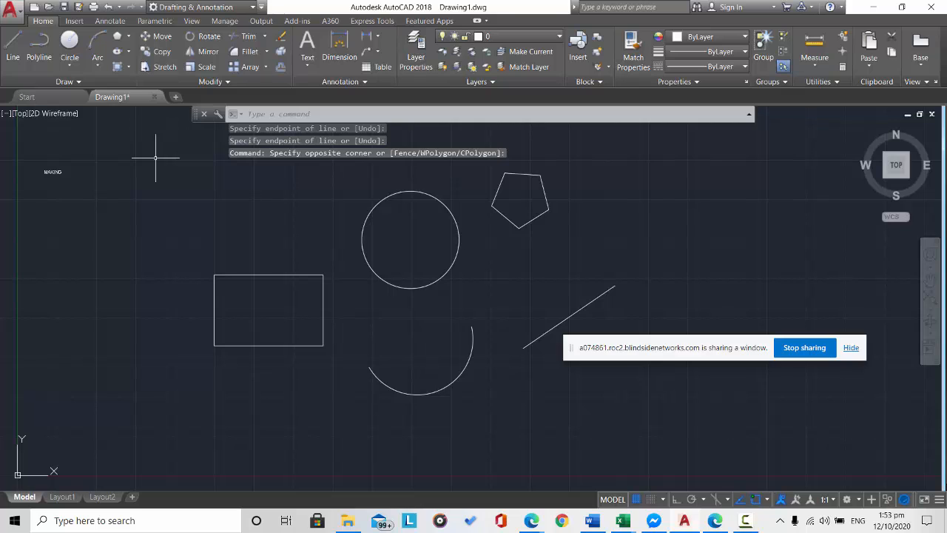
left_click(155, 158)
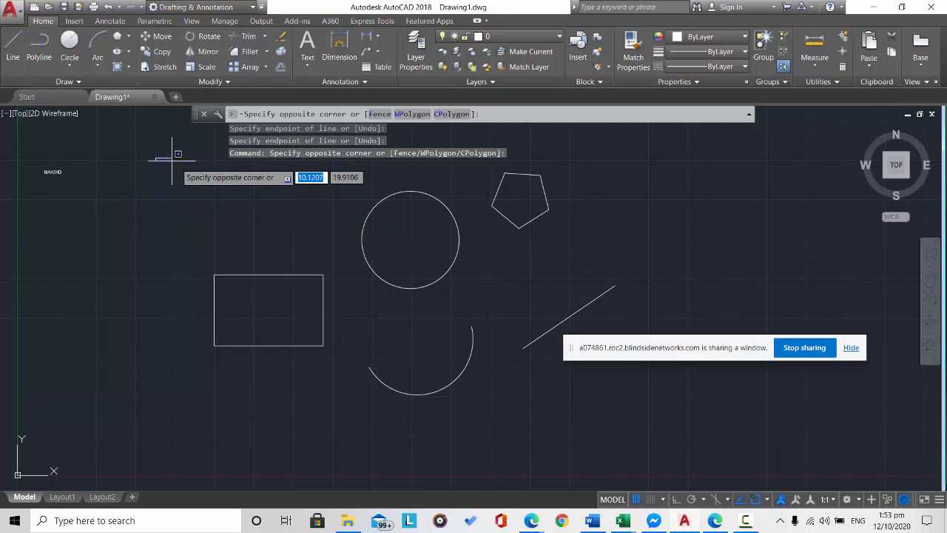
right_click(172, 161)
left_click(415, 115)
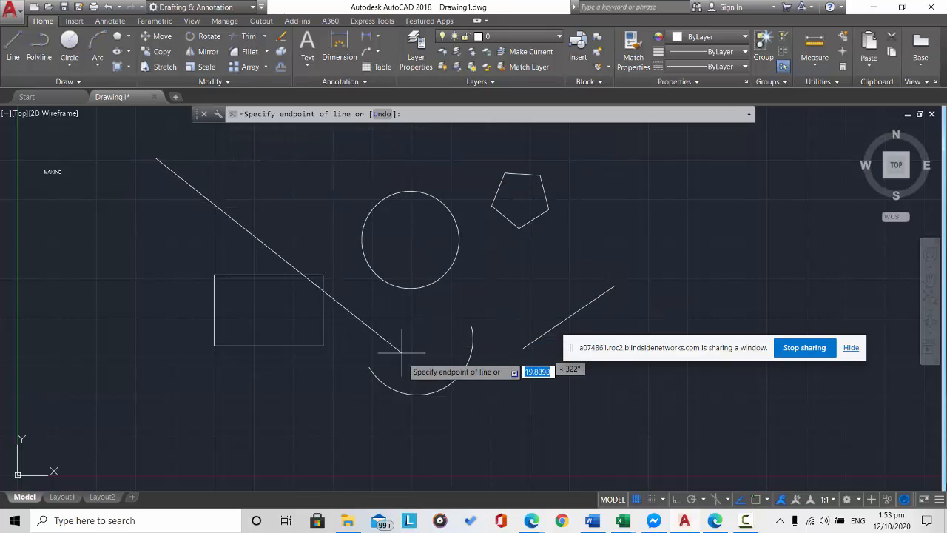
left_click(490, 416)
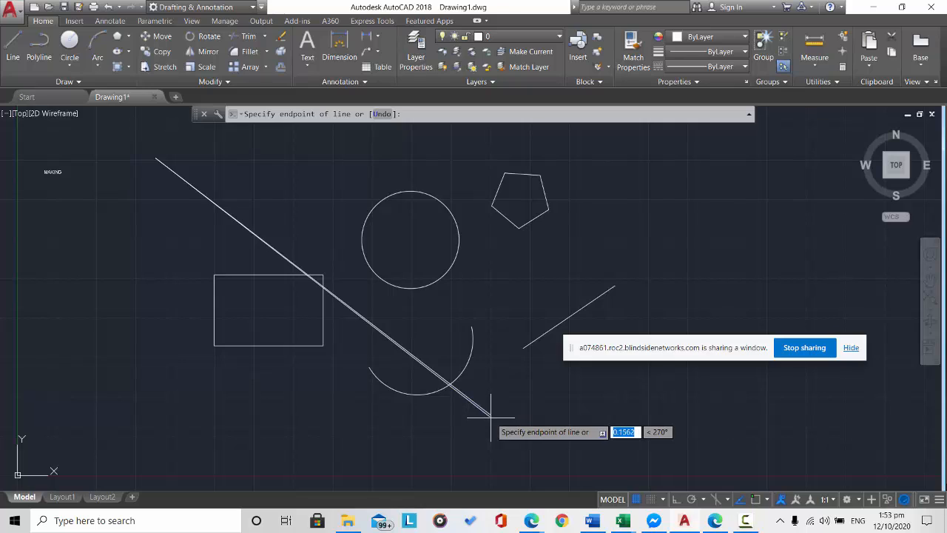
key("Return")
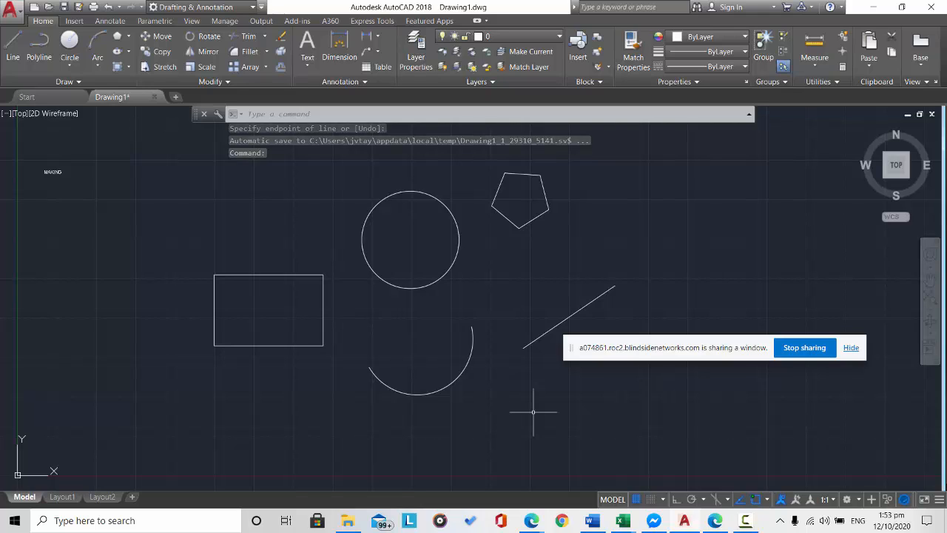
- Try a WPolygon selection running from above the rectangle up over the circle to beyond the pentagon's upper corner, and end it
right_click(166, 181)
left_click(182, 156)
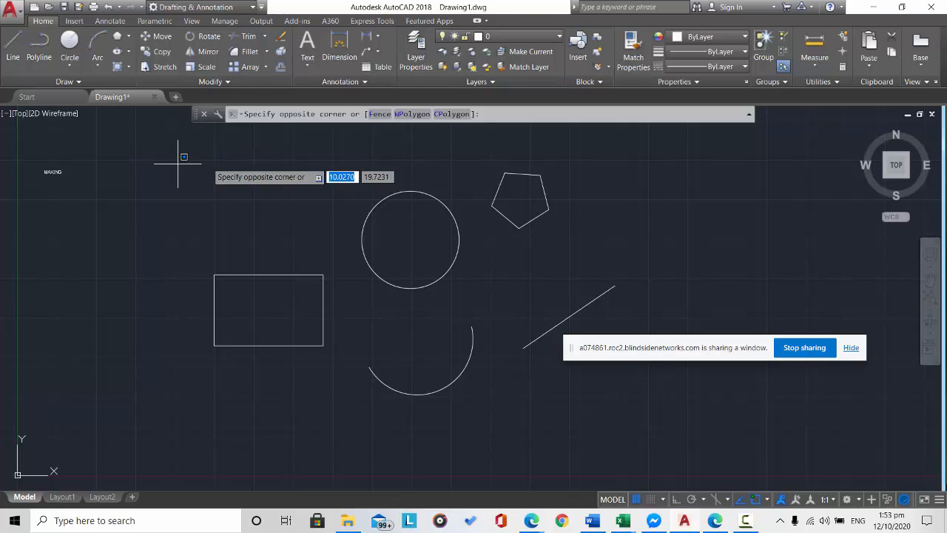
left_click(410, 116)
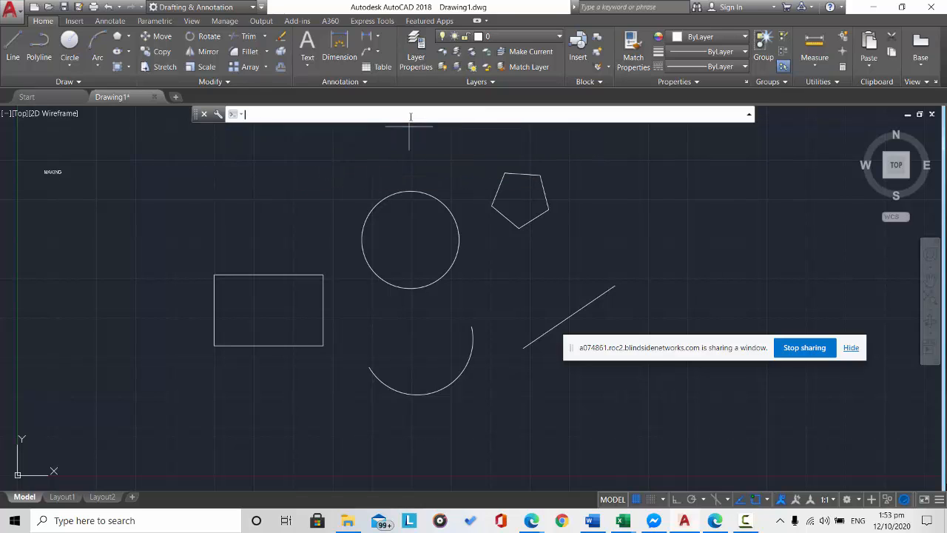
type("WP")
key("Return")
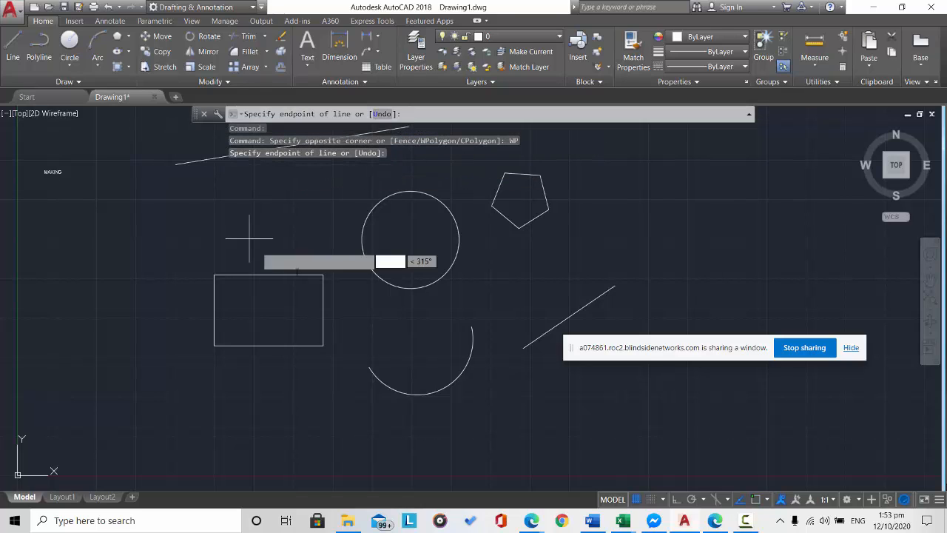
left_click(597, 165)
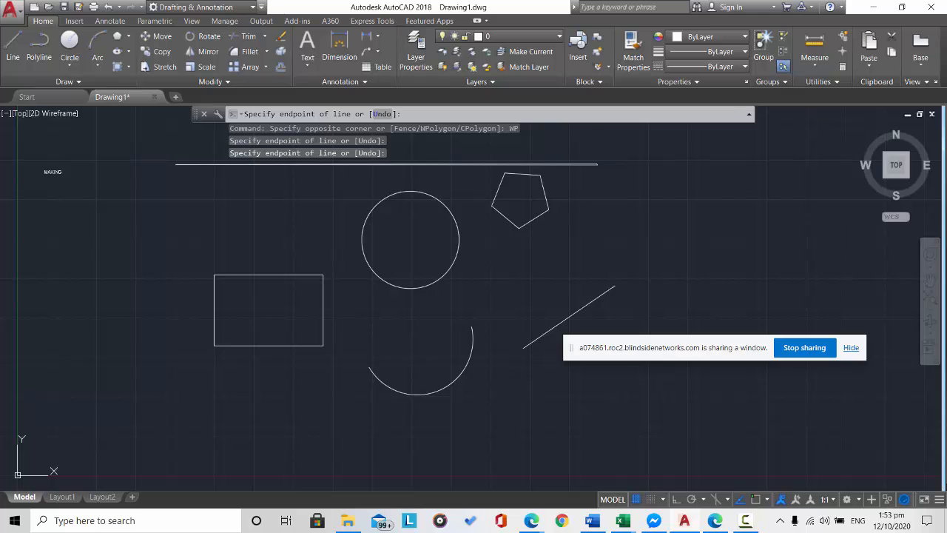
key("Return")
- Select the rectangle, circle and arc with a CPolygon narrowing from above the rectangle to just past the arc, and clear the selection
right_click(155, 186)
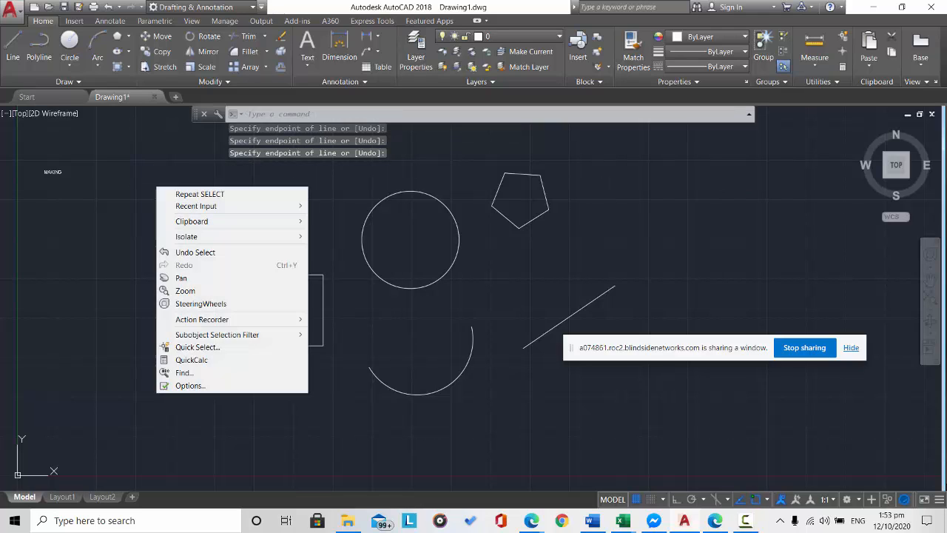
left_click(164, 169)
type("CP")
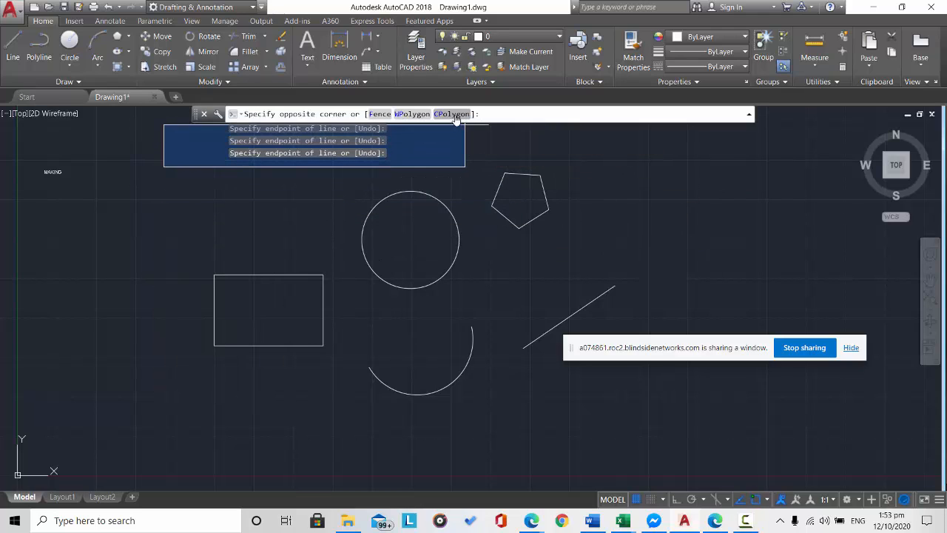
key("Return")
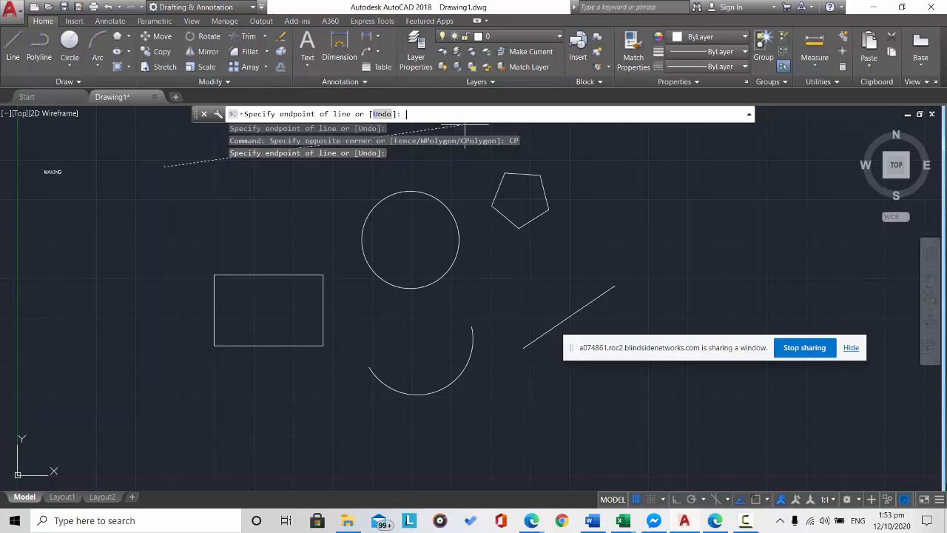
left_click(466, 407)
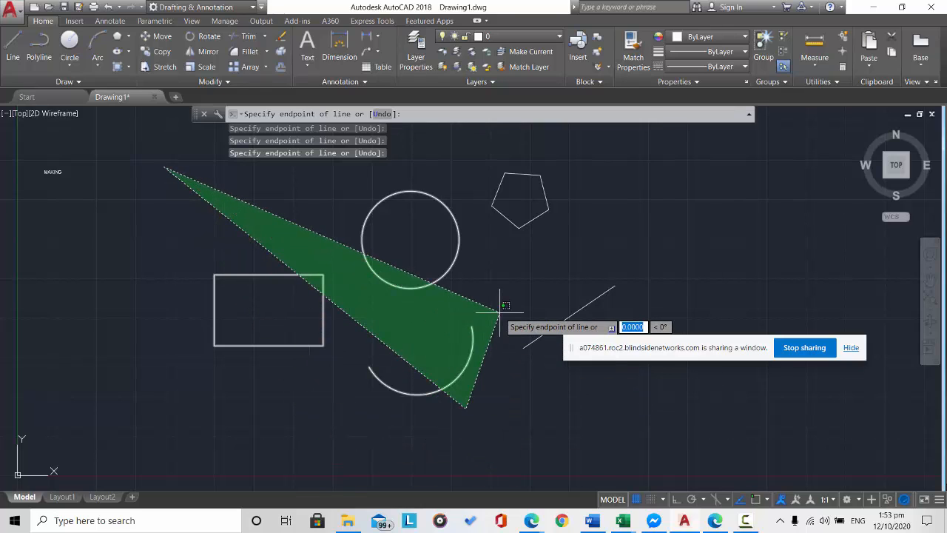
key("Return")
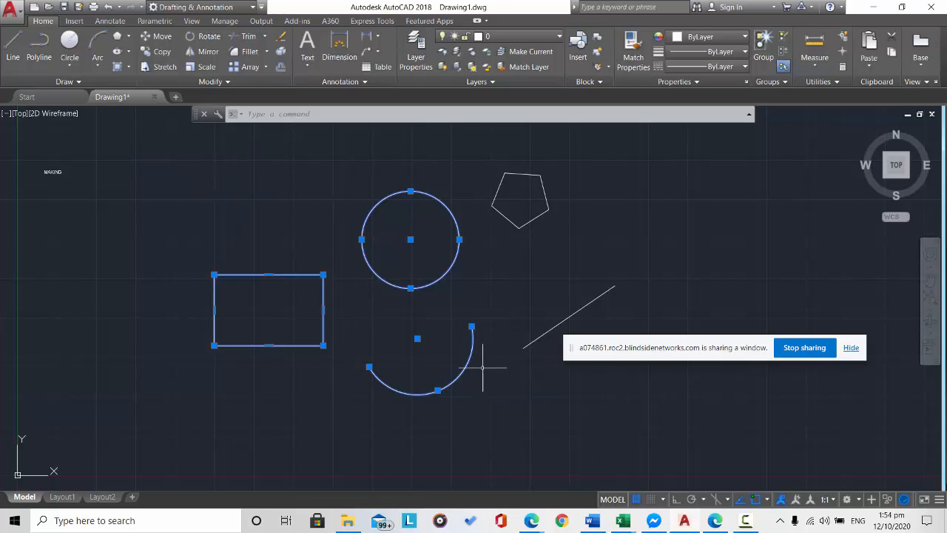
key("Escape")
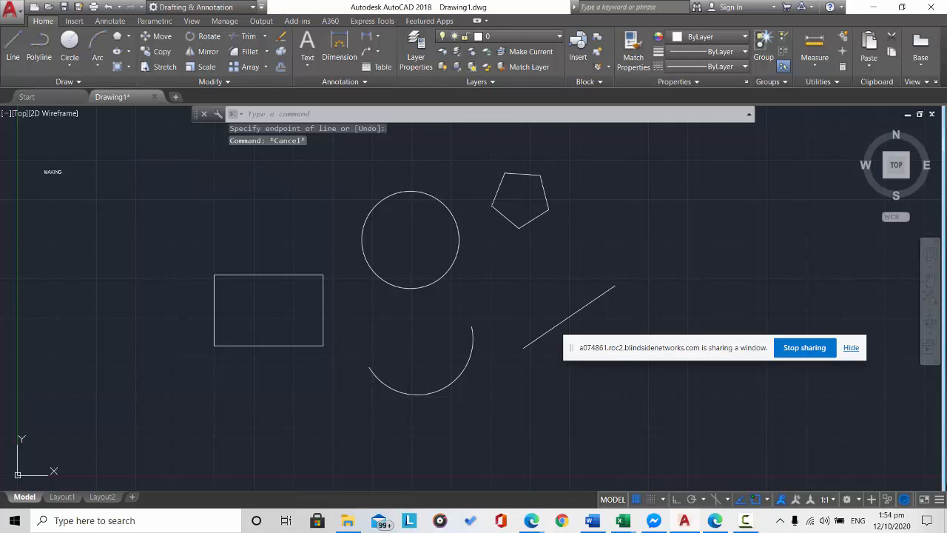
- Select the rectangle, circle and straight line with a zigzag Fence passing just below the pentagon, and clear the selection
right_click(190, 172)
left_click(169, 160)
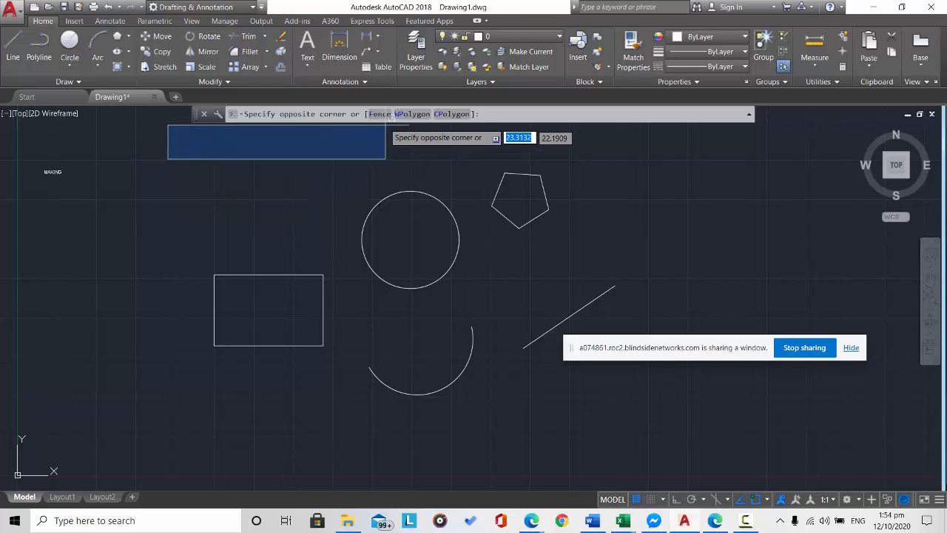
type("f")
key("Return")
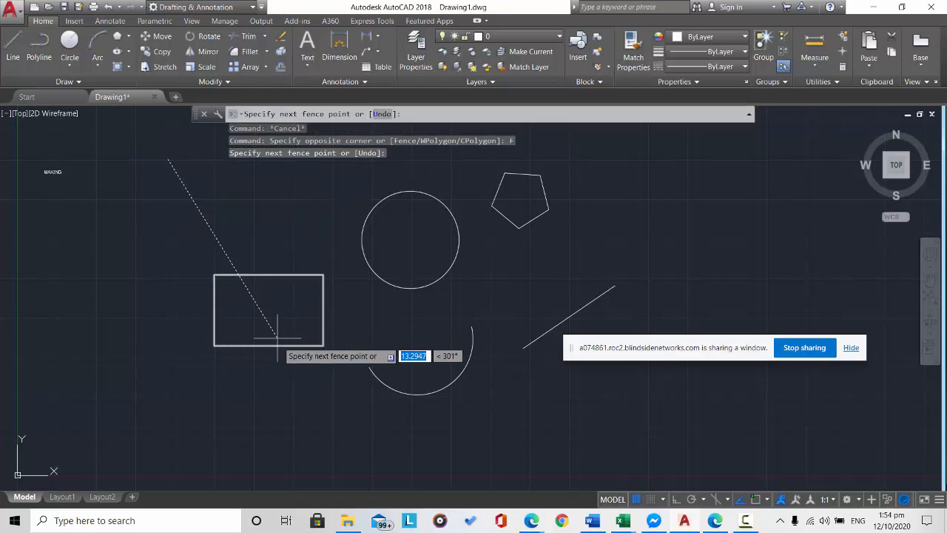
left_click(285, 361)
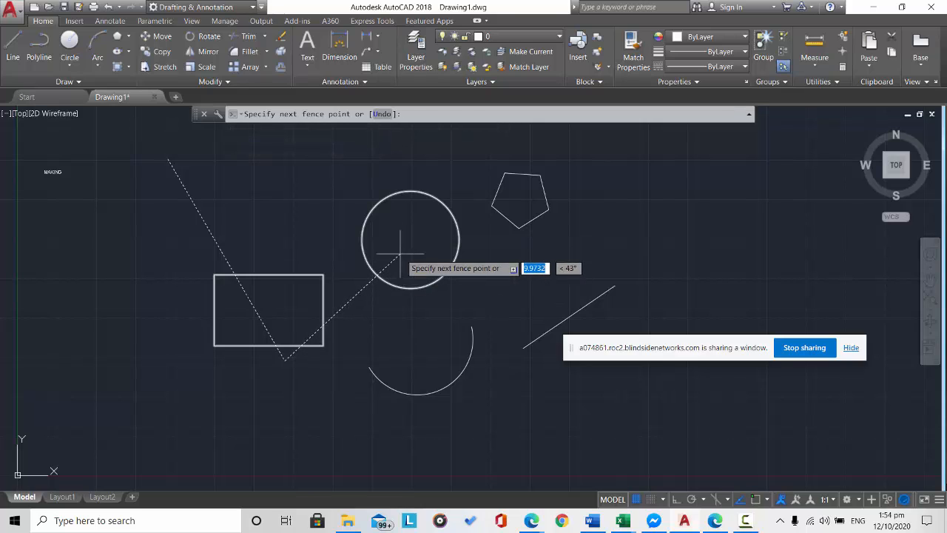
left_click(446, 182)
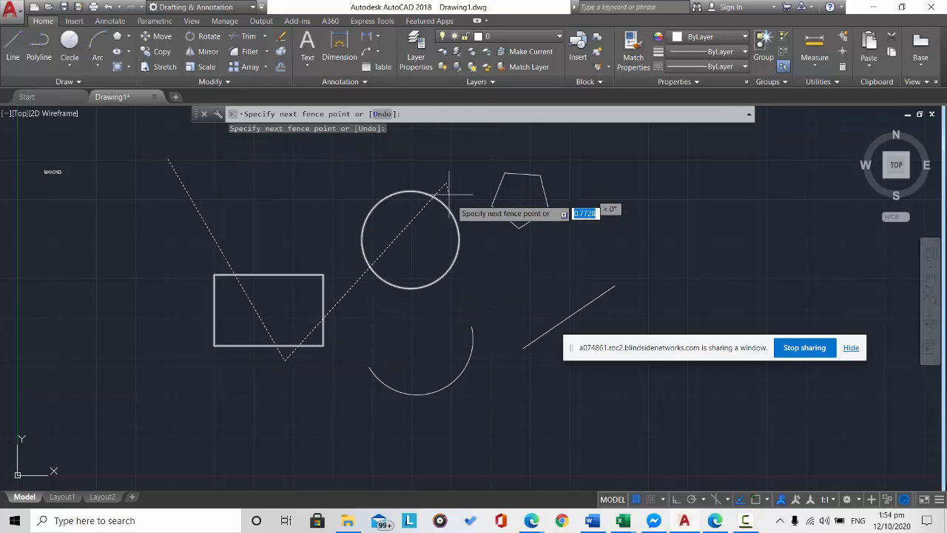
left_click(621, 306)
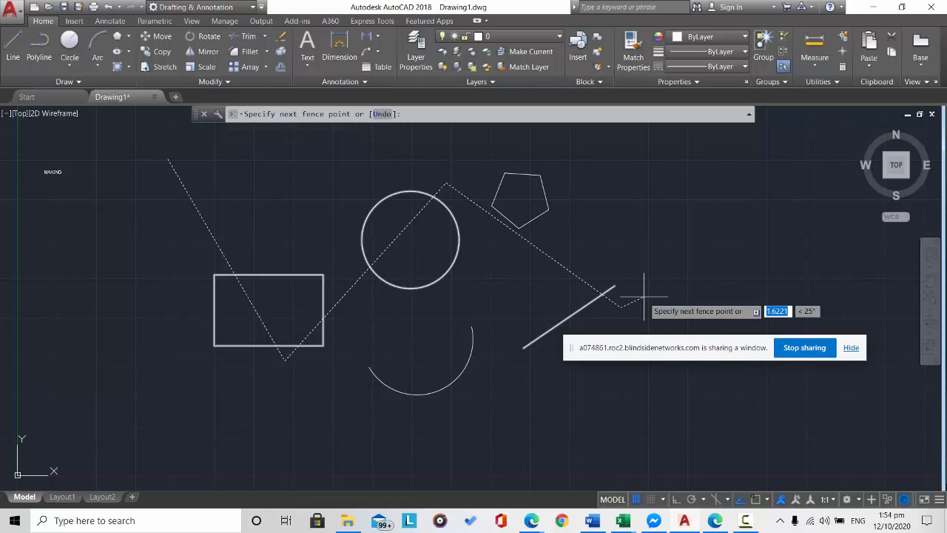
key("Return")
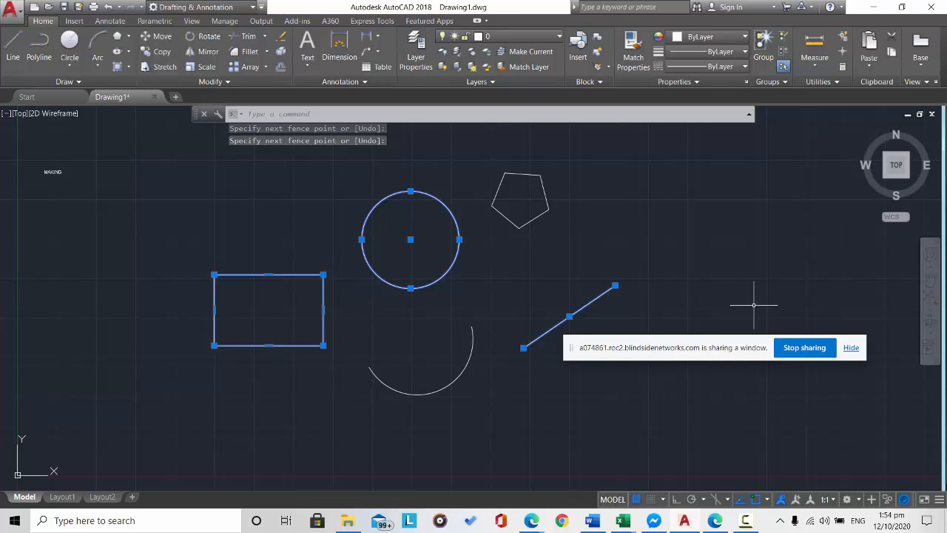
key("Escape")
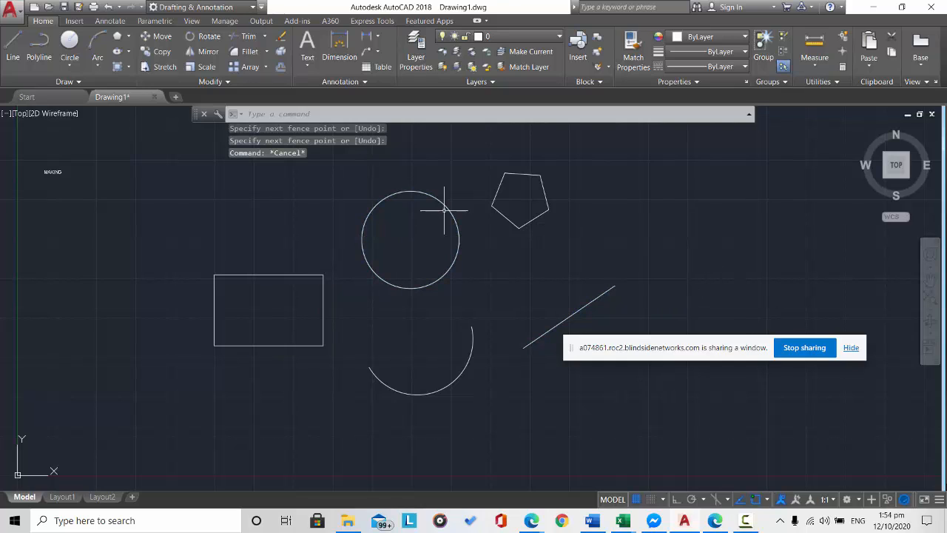
- Move the circle from its center point onto the rectangle's lower-left corner with the MOVE command
left_click(406, 117)
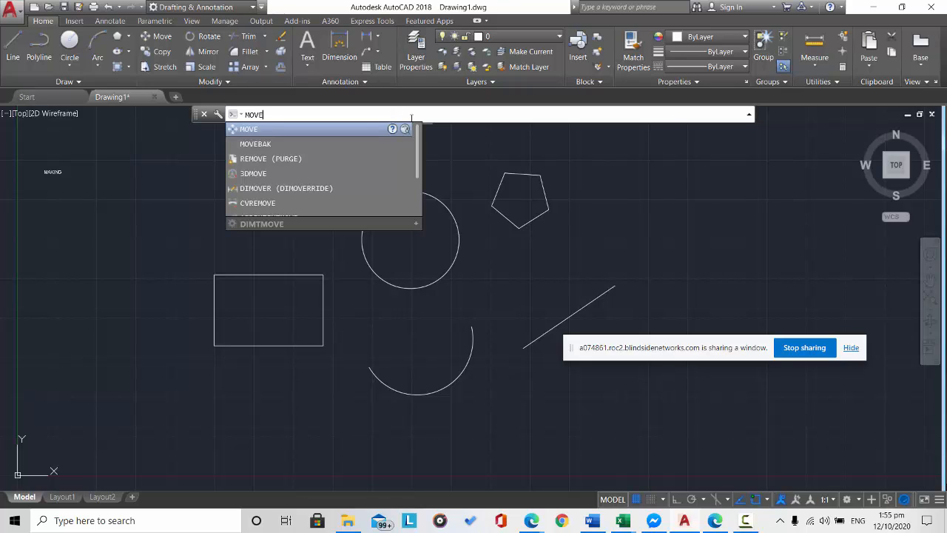
left_click(365, 129)
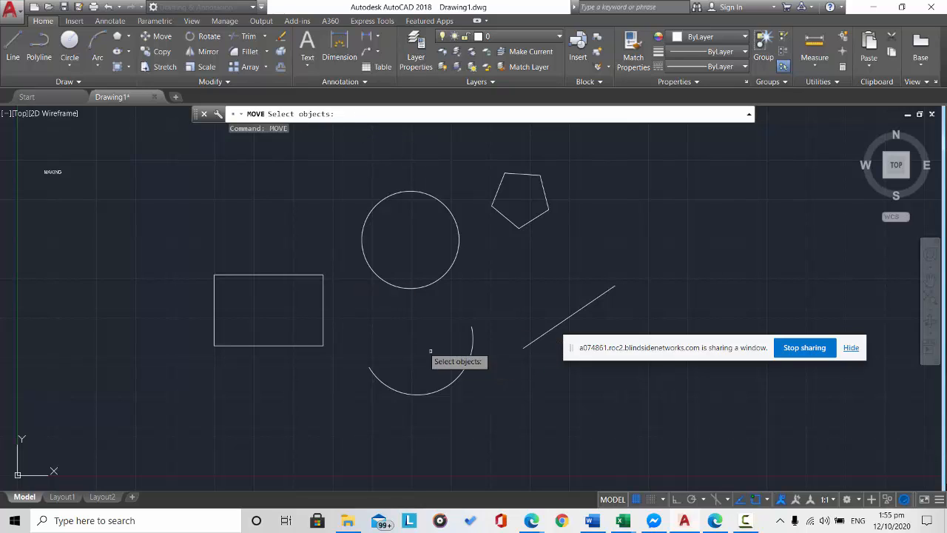
left_click(444, 274)
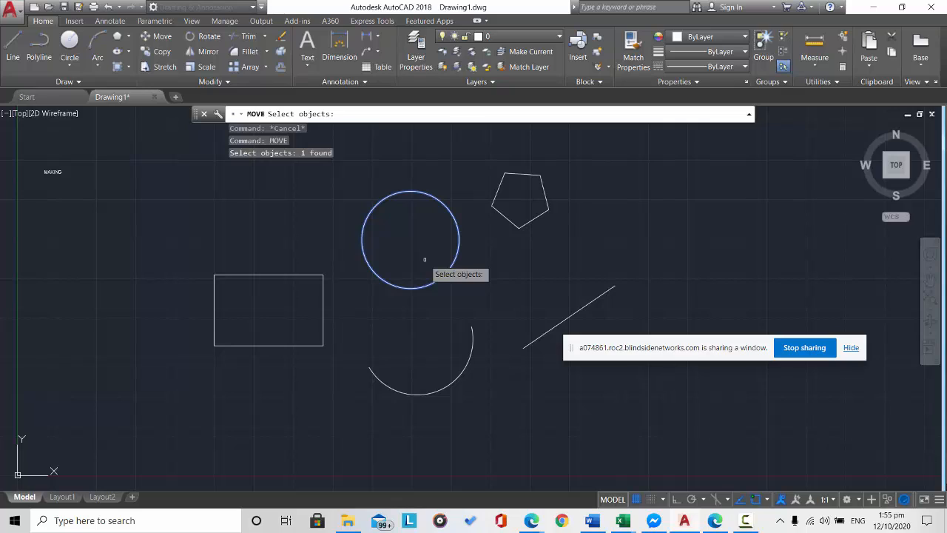
key("Return")
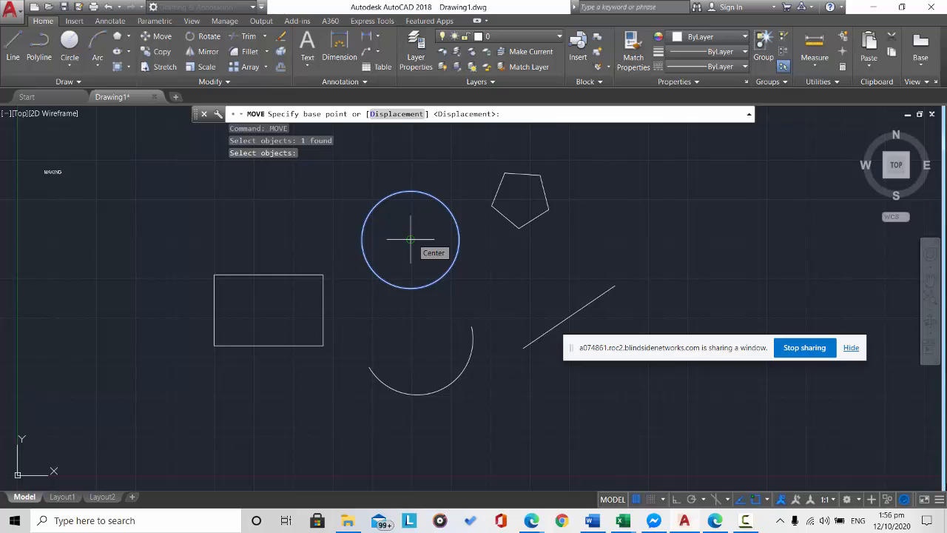
left_click(410, 239)
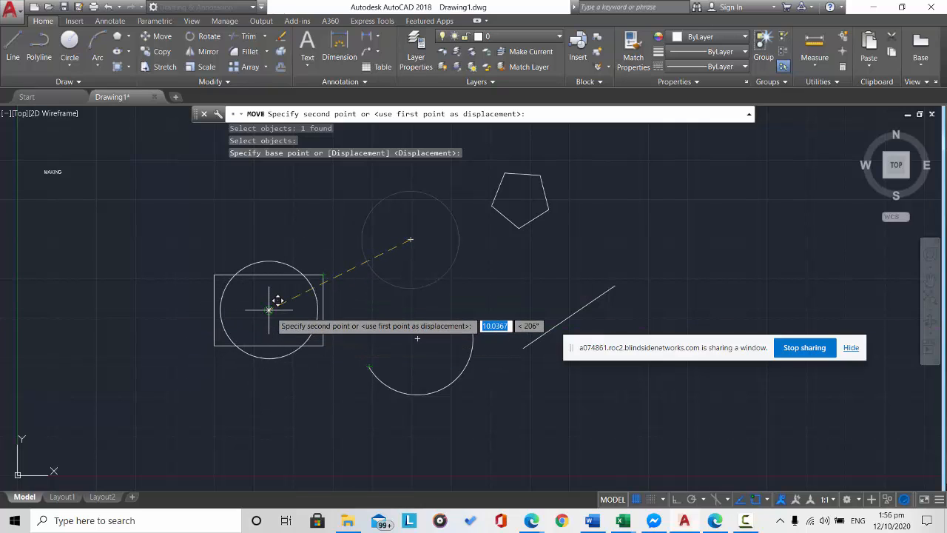
left_click(222, 336)
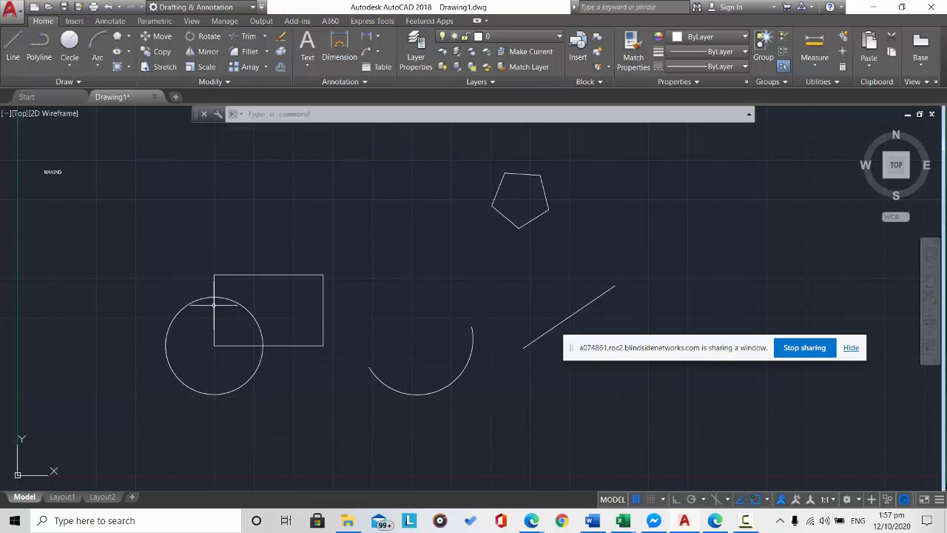
- Select the moved circle, try a selection box in the empty area beneath it, and clear the selection
left_click(244, 376)
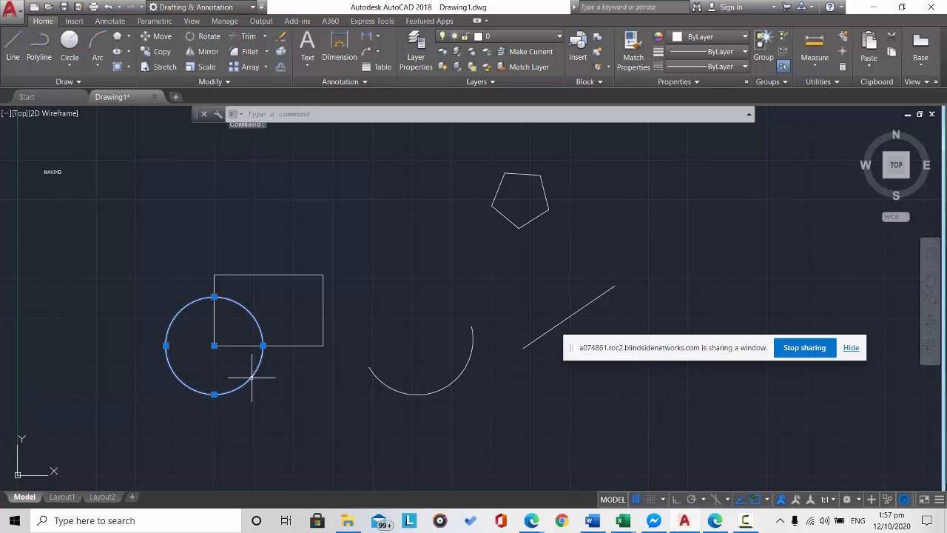
left_click(312, 423)
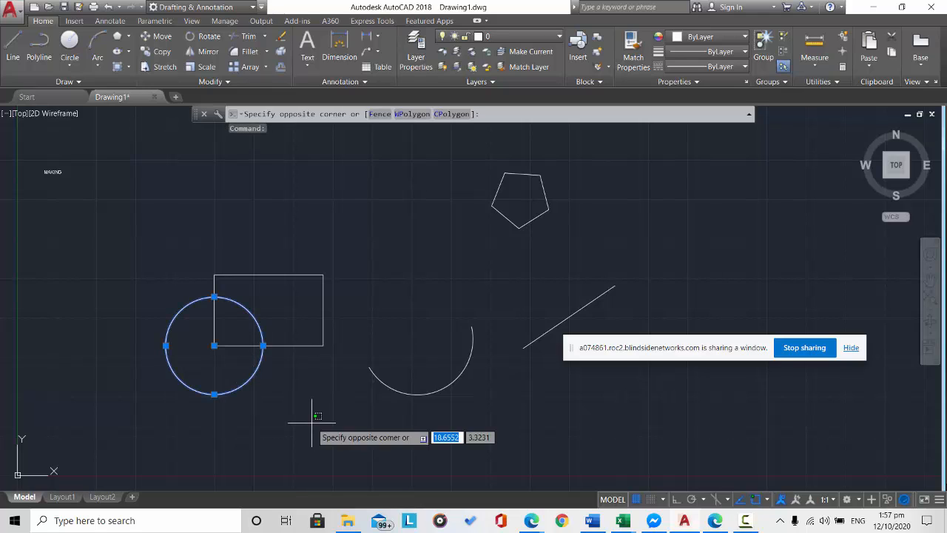
left_click(263, 427)
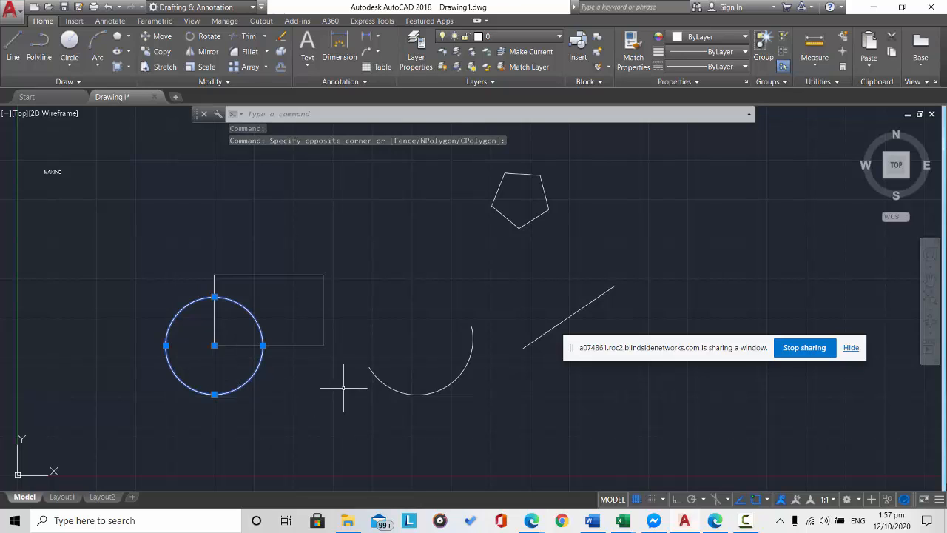
key("Escape")
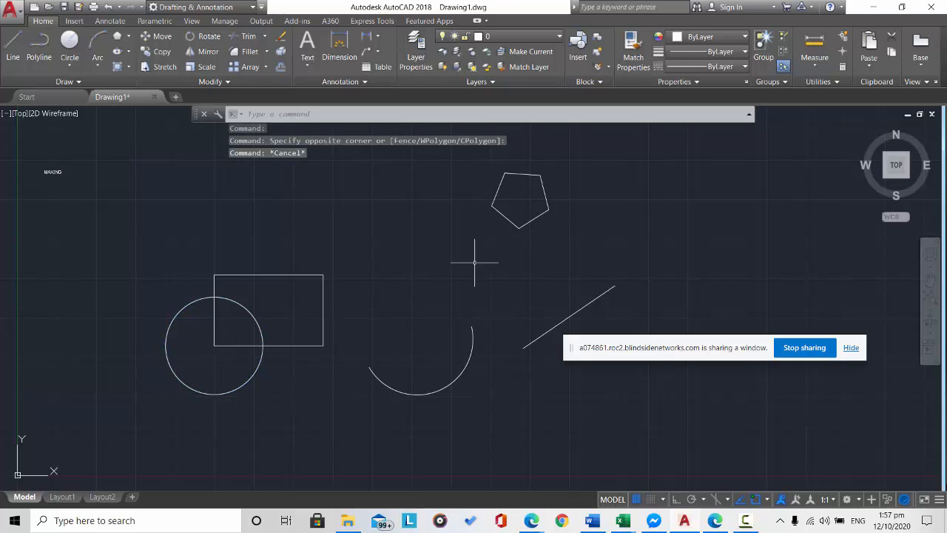
- Try stretching the pentagon's leftmost vertex inward to its geometric center by its grip, and undo the stretch
left_click(518, 229)
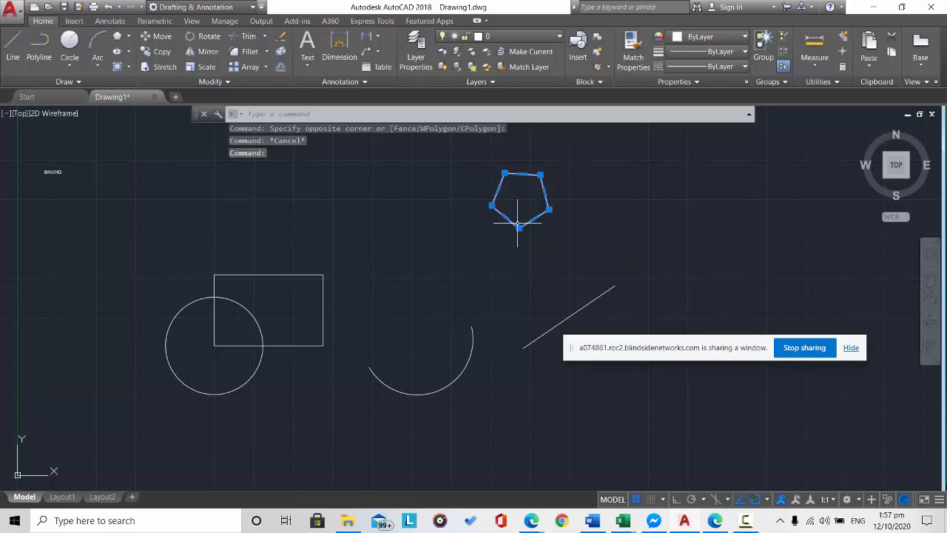
mouse_move(518, 228)
mouse_move(521, 199)
left_mouse_down()
mouse_move(449, 239)
mouse_move(504, 209)
left_mouse_up()
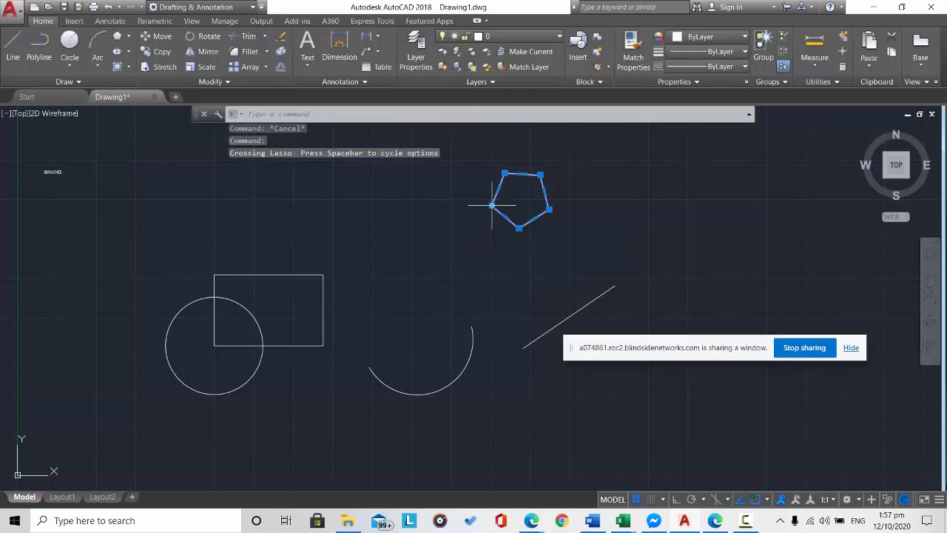
left_click(492, 205)
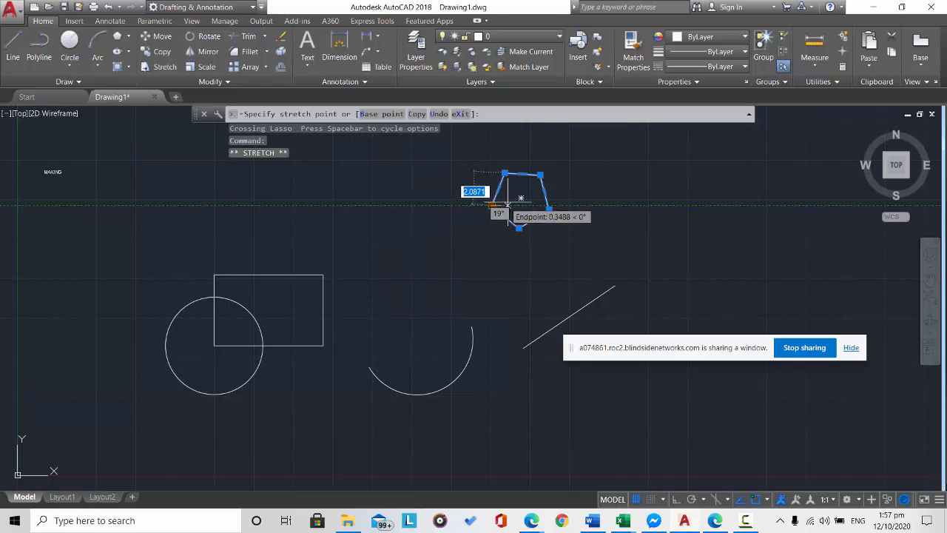
left_click(521, 198)
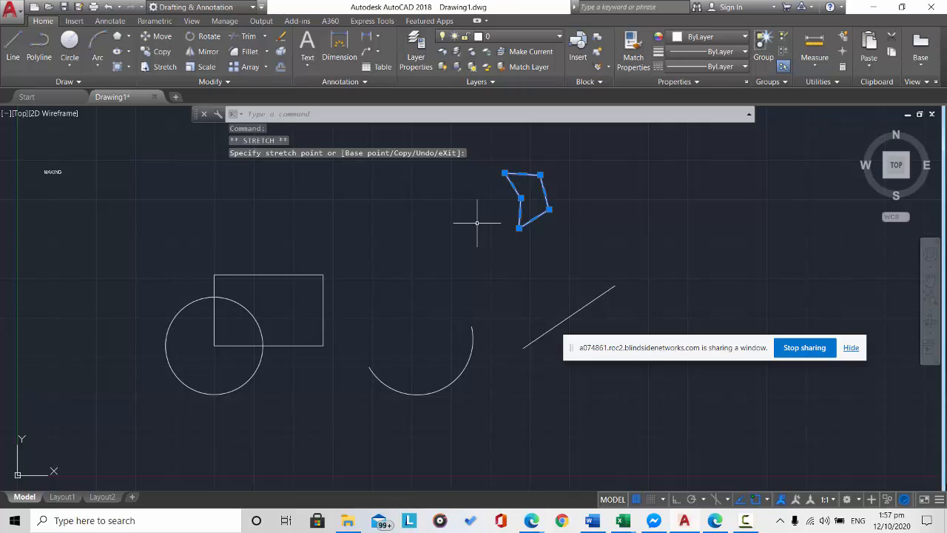
key("ctrl+z")
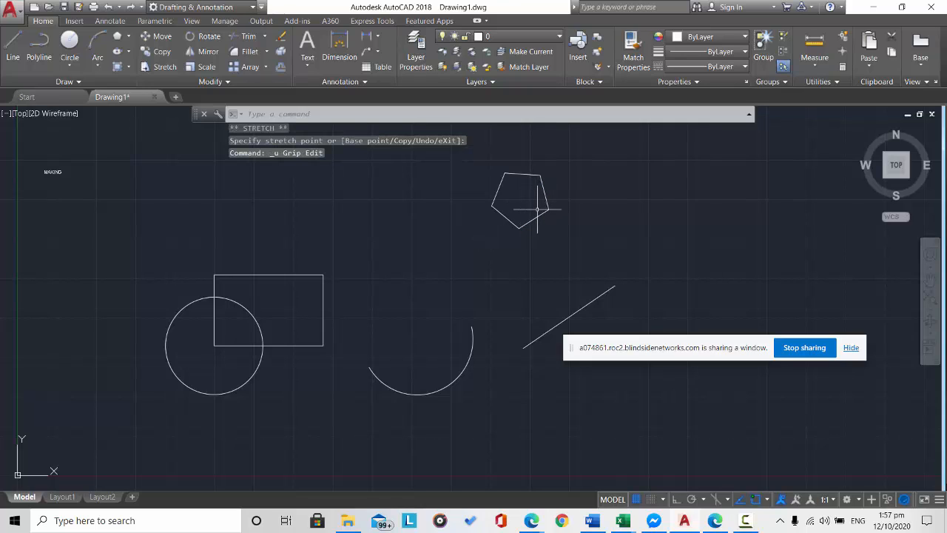
- Select the pentagon again, start stretching its leftmost vertex toward the center, and cancel only the stretch
left_click(528, 224)
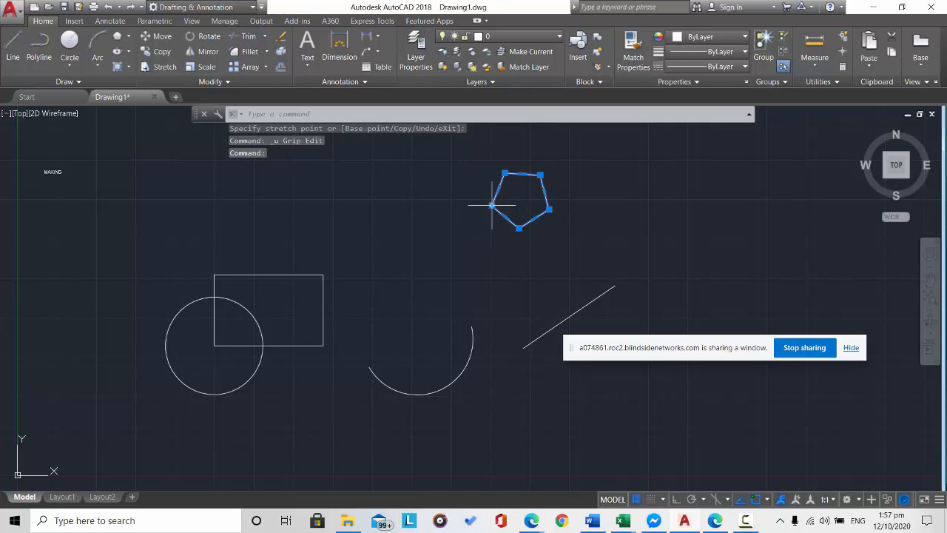
left_click(491, 205)
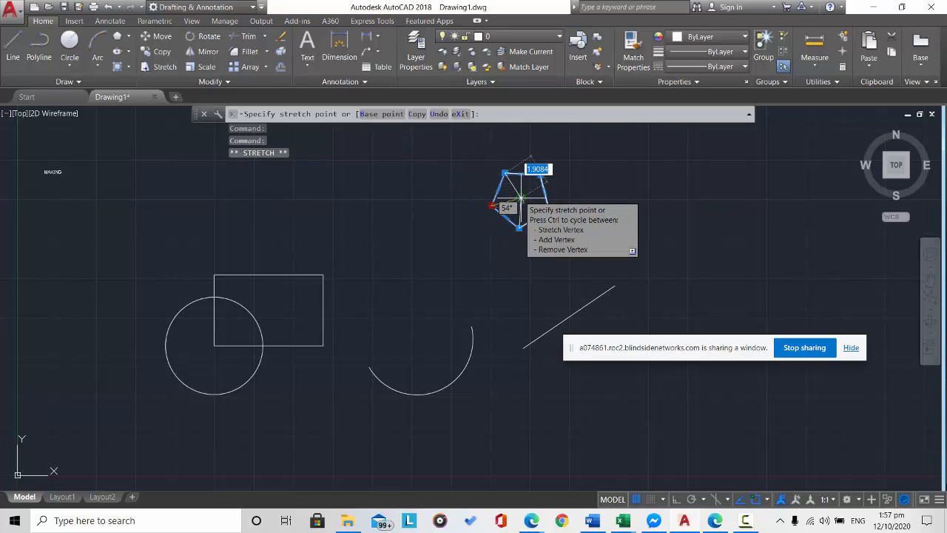
key("Escape")
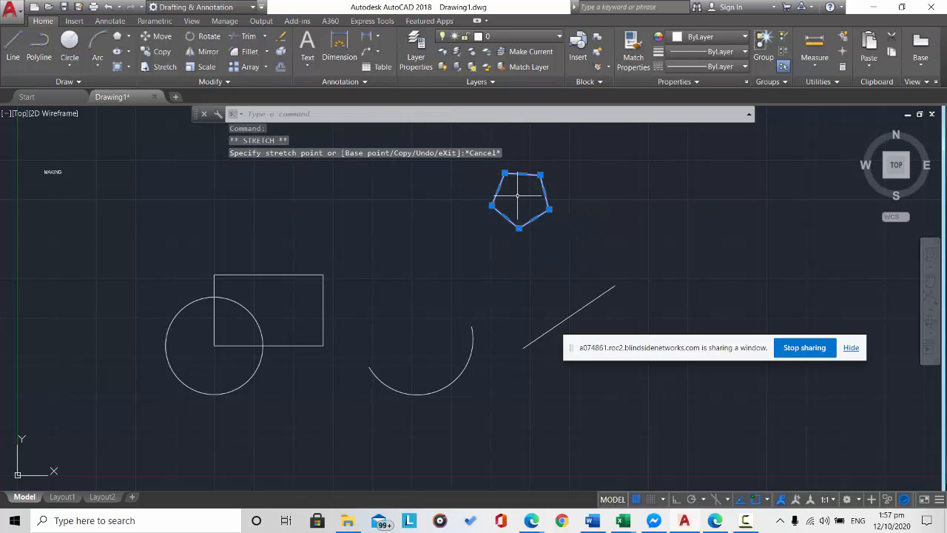
- Select the circle and move it by its center grip onto the rectangle's upper-right corner
left_click(197, 390)
left_click(214, 345)
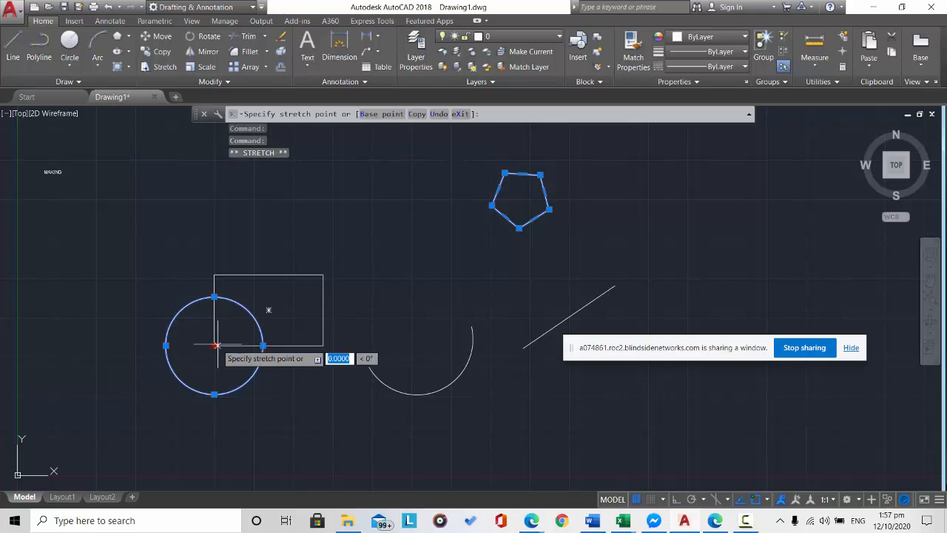
left_click(323, 275)
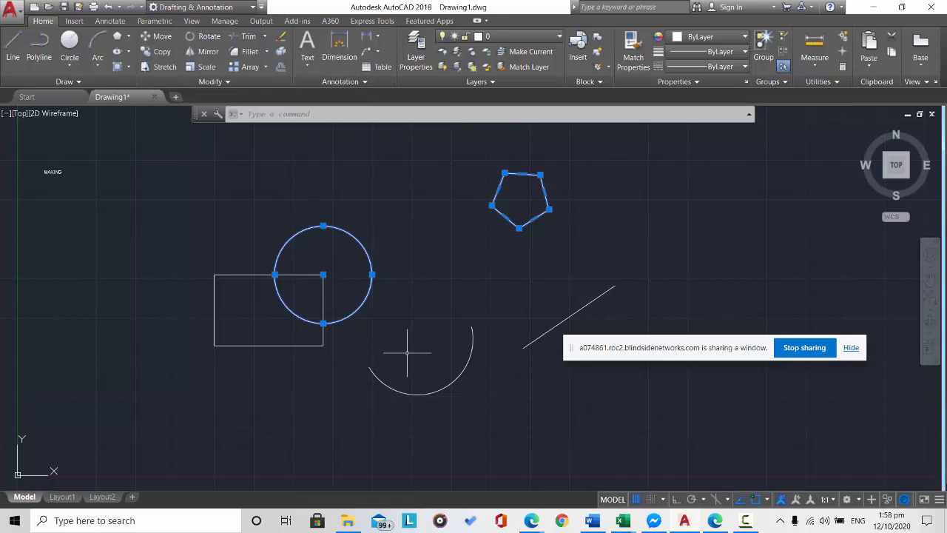
left_click(153, 52)
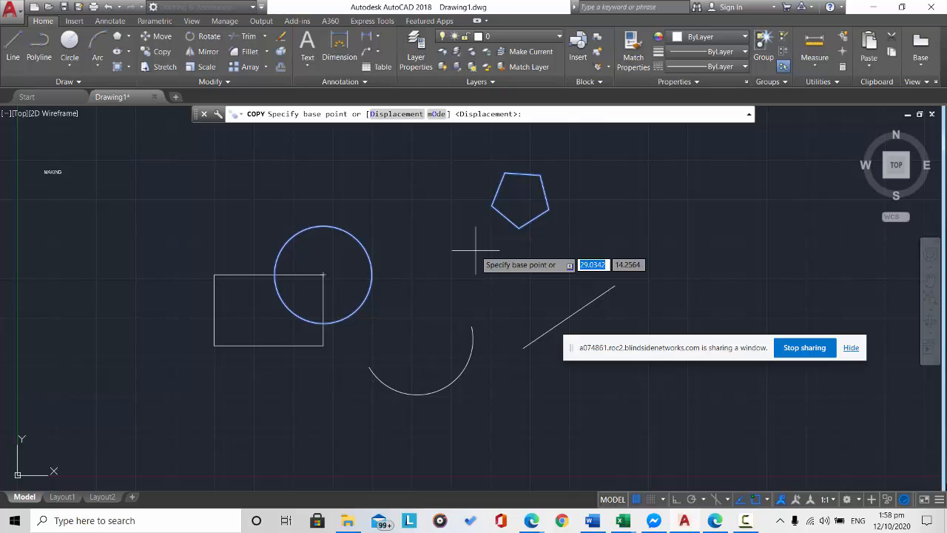
key("Escape")
key("Escape")
key("Escape")
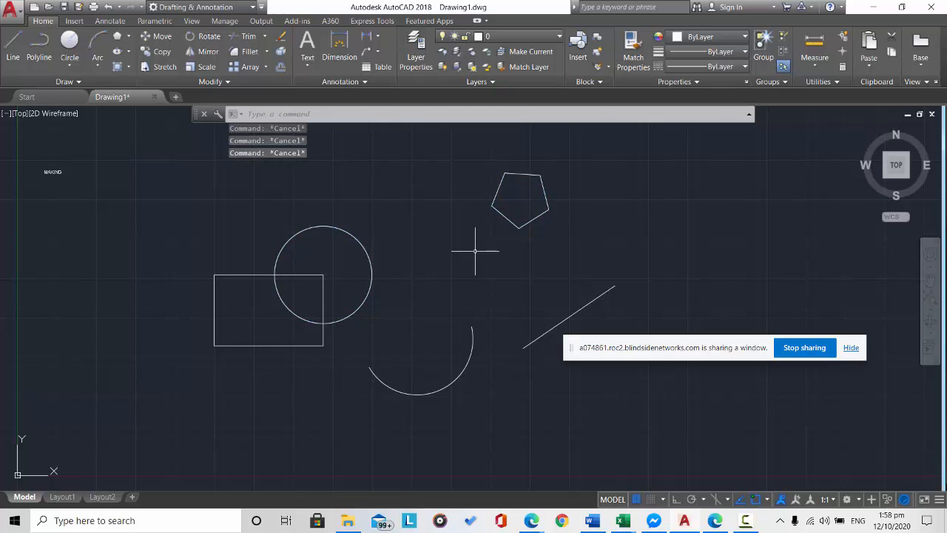
- Copy the circle from its center onto the rectangle's upper-left, lower-left and lower-right corners with the COPY command
left_click(159, 51)
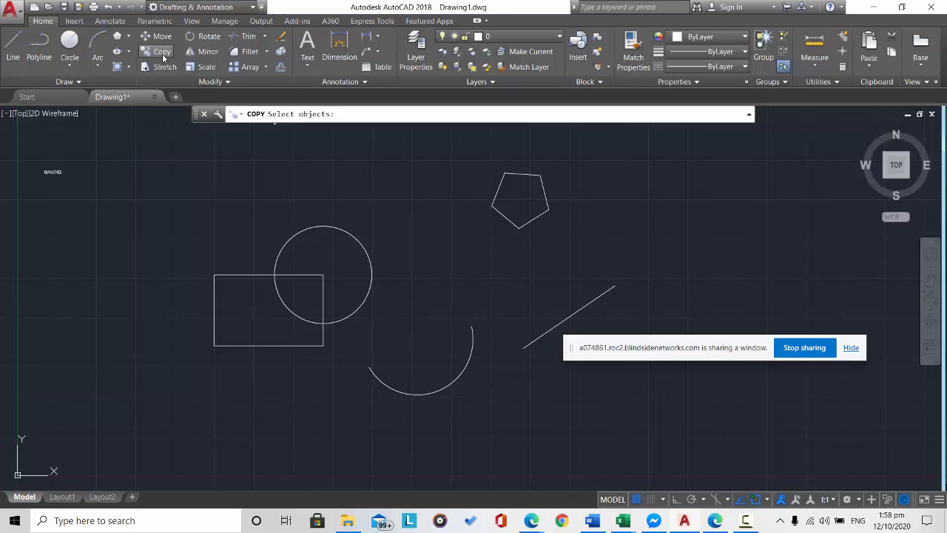
left_click(359, 242)
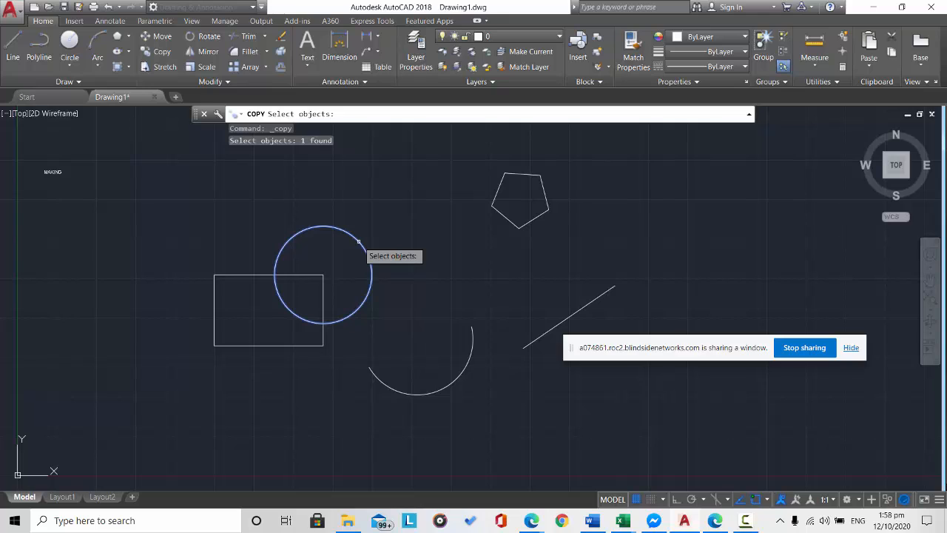
key("Return")
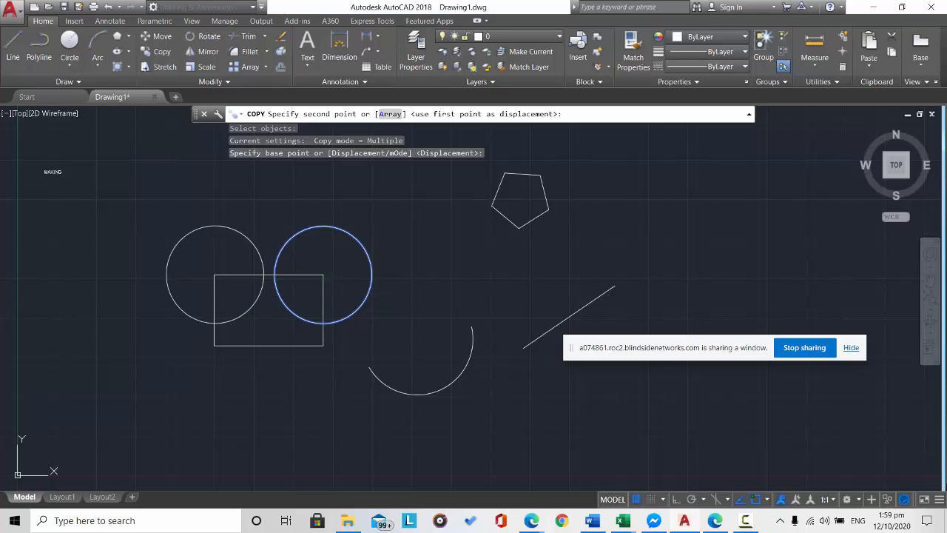
left_click(214, 275)
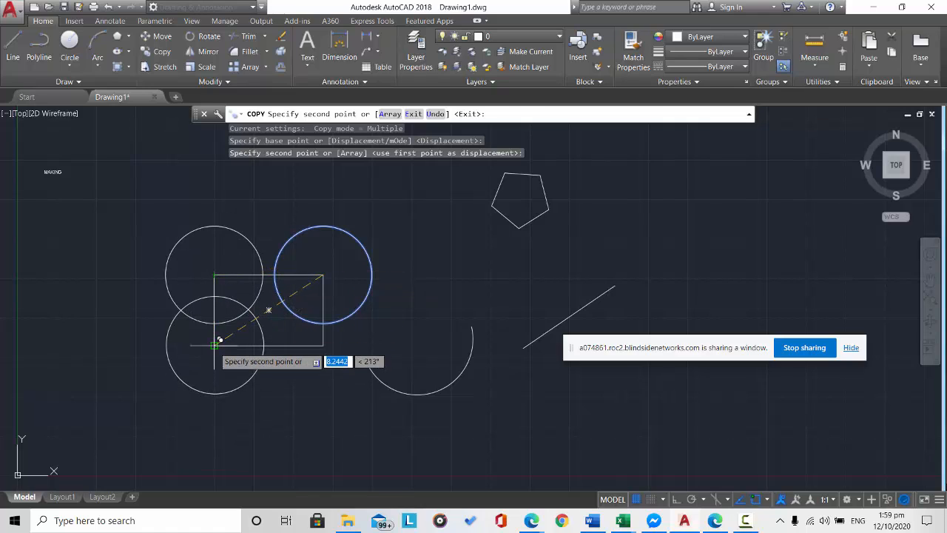
left_click(214, 345)
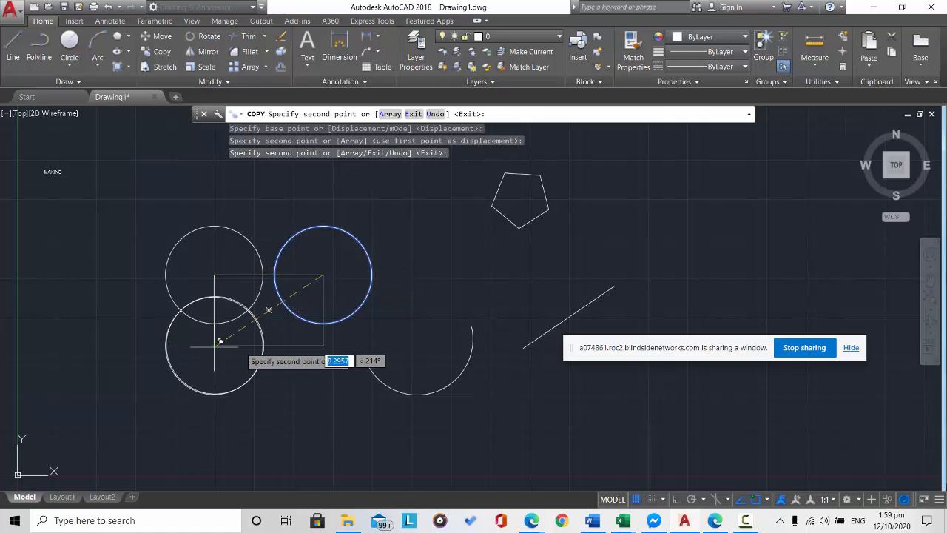
left_click(324, 345)
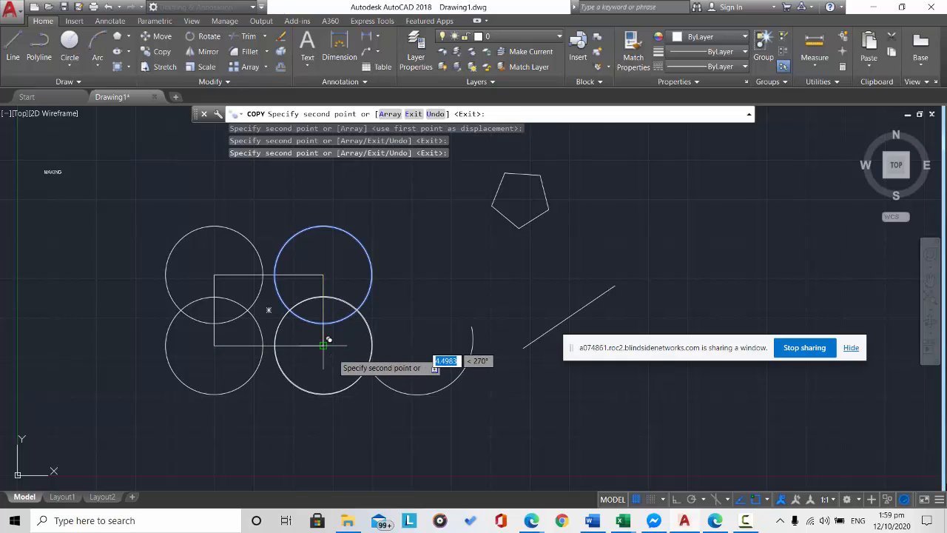
- Place further copies of the circle on both endpoints of the diagonal line, and turn on Ortho mode before ending the copy
left_click(524, 347)
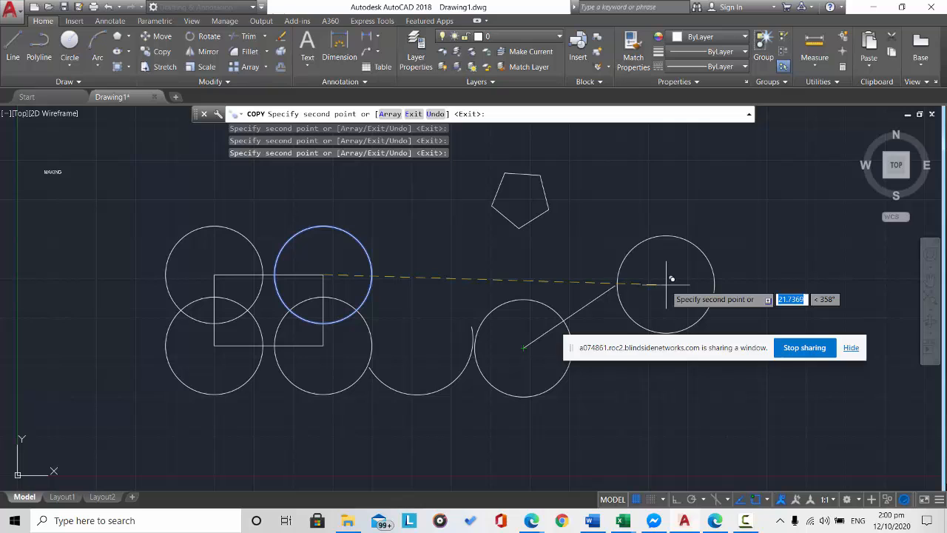
left_click(615, 285)
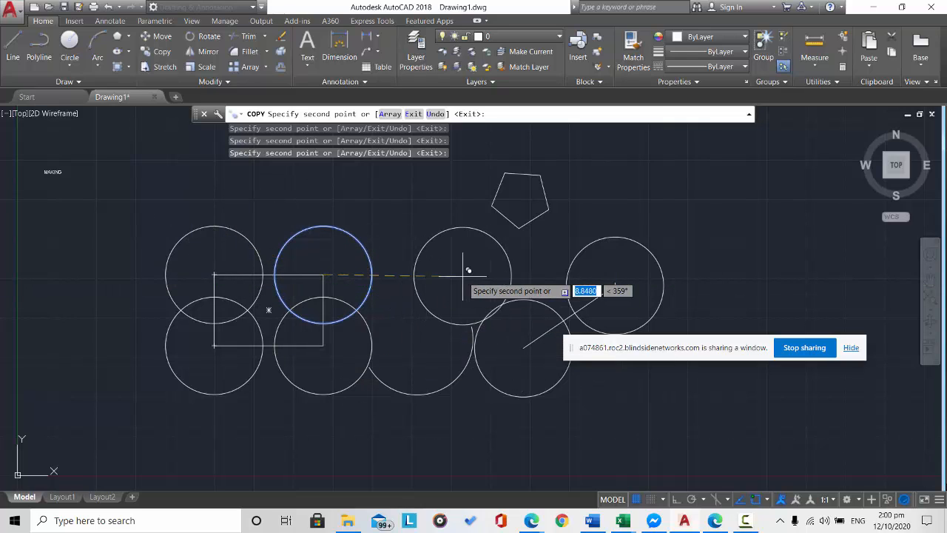
left_click(674, 502)
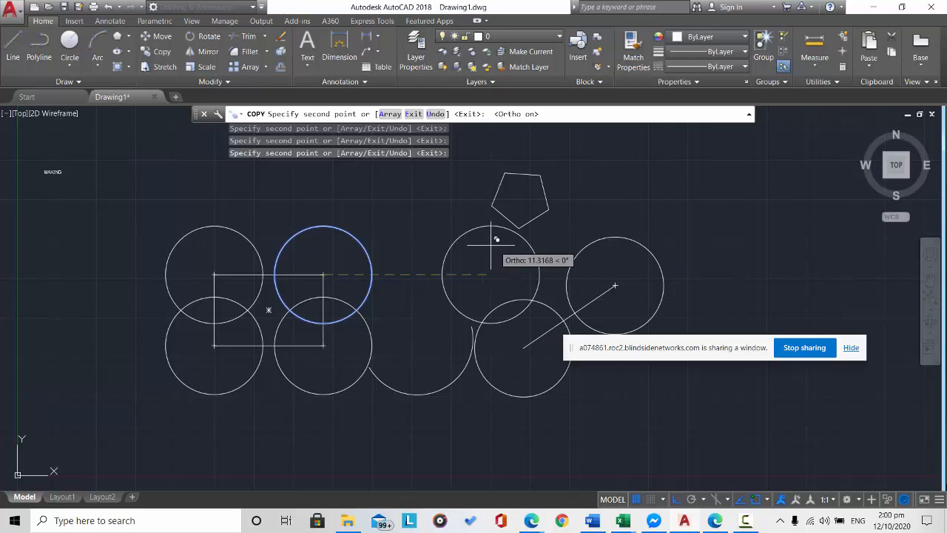
key("Escape")
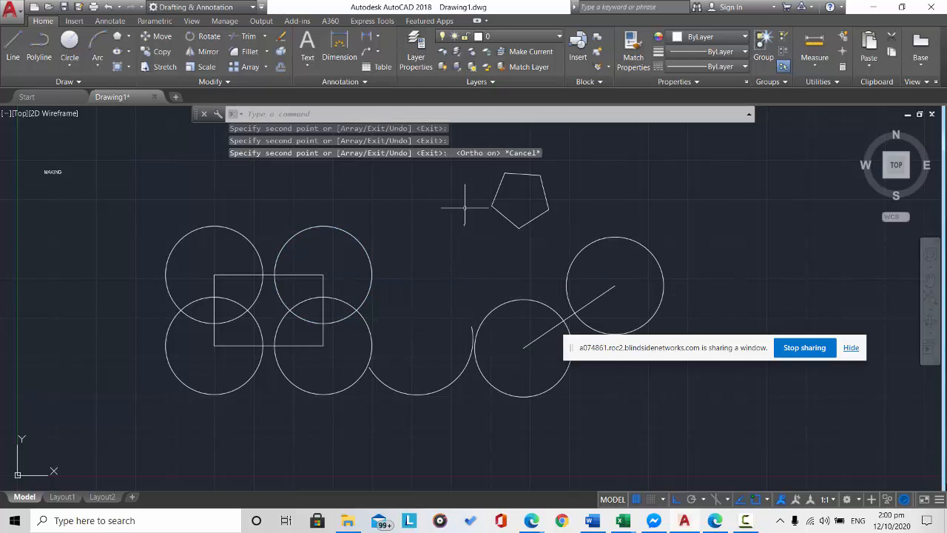
- Erase the diagonal line with its two circles, the pentagon and the arc, keeping the rectangle with its four corner circles
mouse_move(451, 169)
left_mouse_down()
mouse_move(677, 306)
mouse_move(491, 450)
mouse_move(395, 423)
mouse_move(419, 433)
left_mouse_up()
key("Delete")
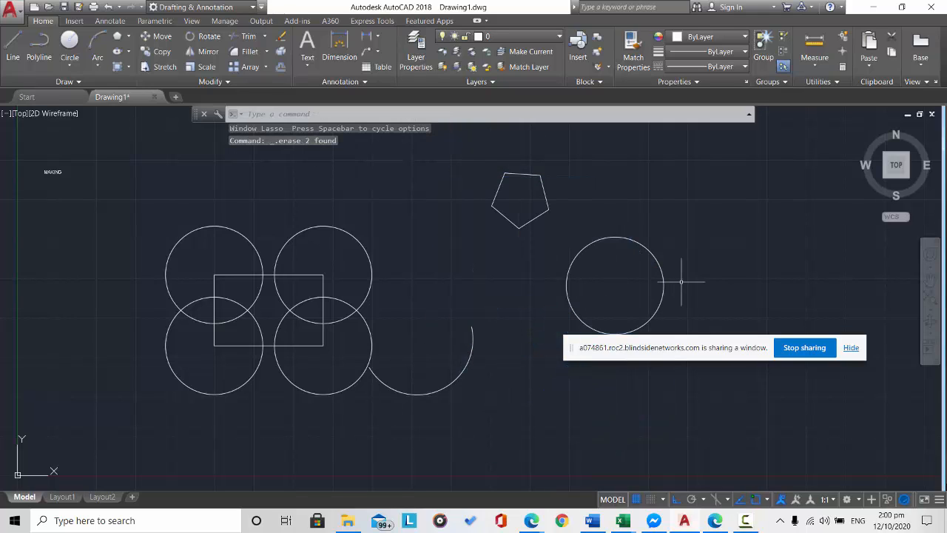
mouse_move(701, 290)
left_mouse_down()
mouse_move(518, 193)
mouse_move(458, 186)
left_mouse_up()
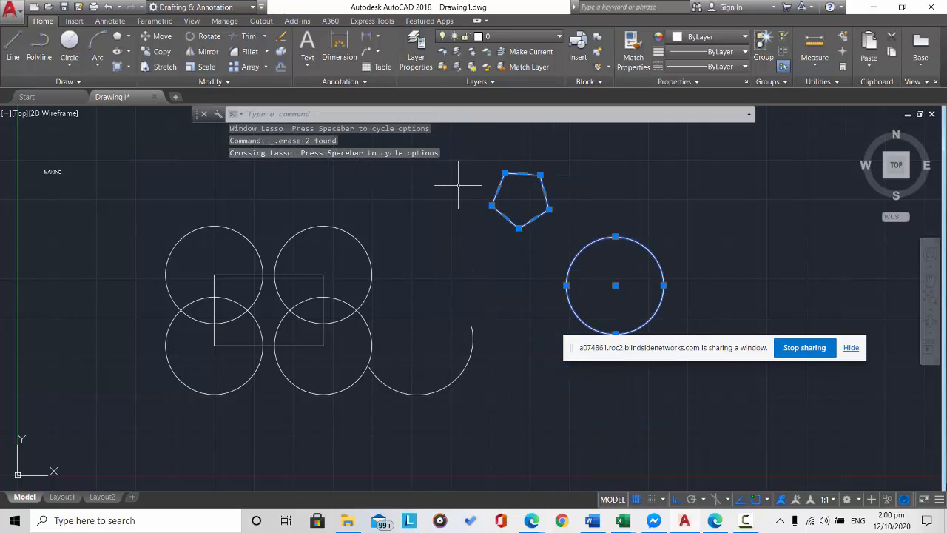
key("Delete")
left_click(456, 382)
key("Delete")
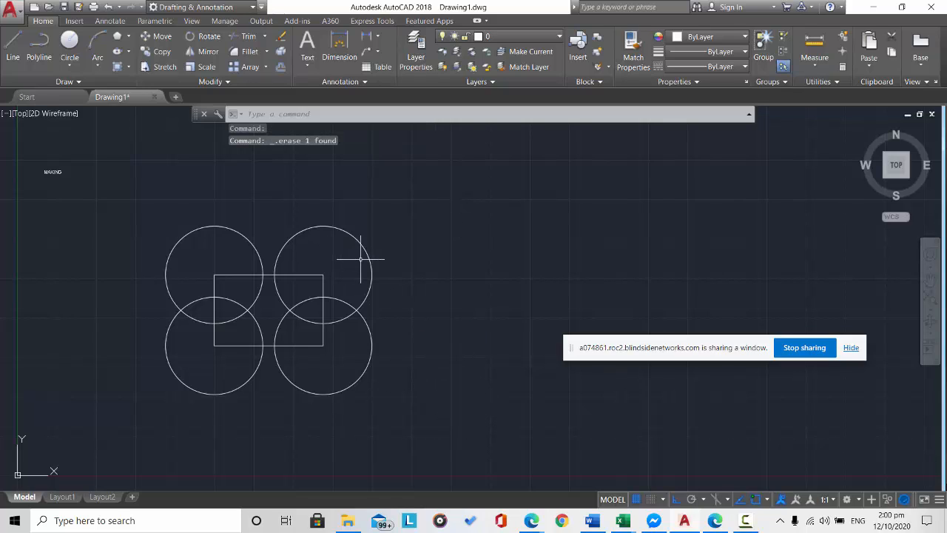
- Copy the rectangle's upper-right corner circle from its center horizontally to the right, entering a distance of 50 for two copies
left_click(162, 53)
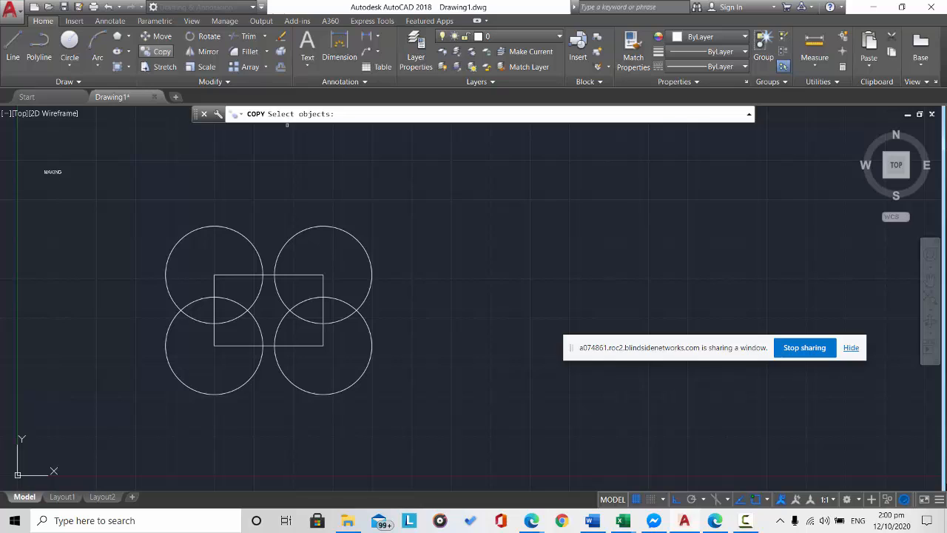
left_click(372, 276)
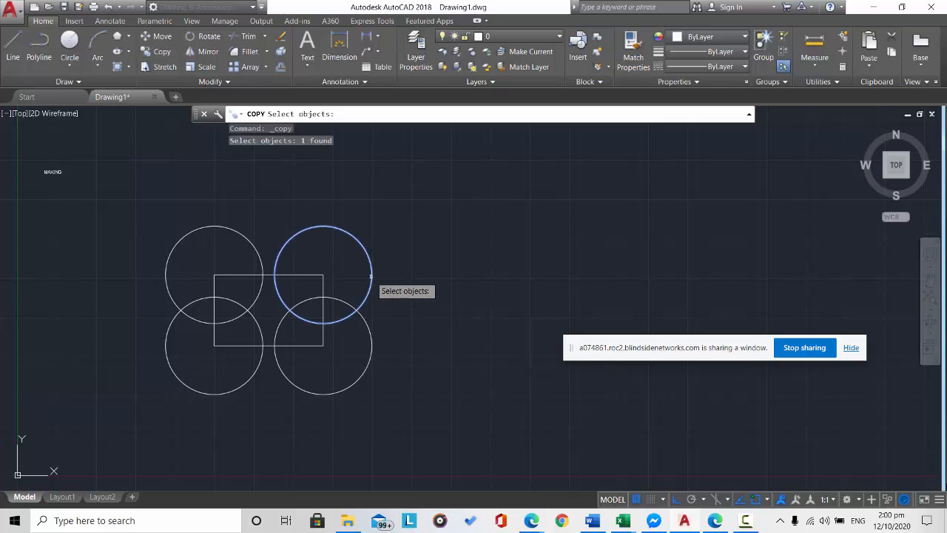
key("Return")
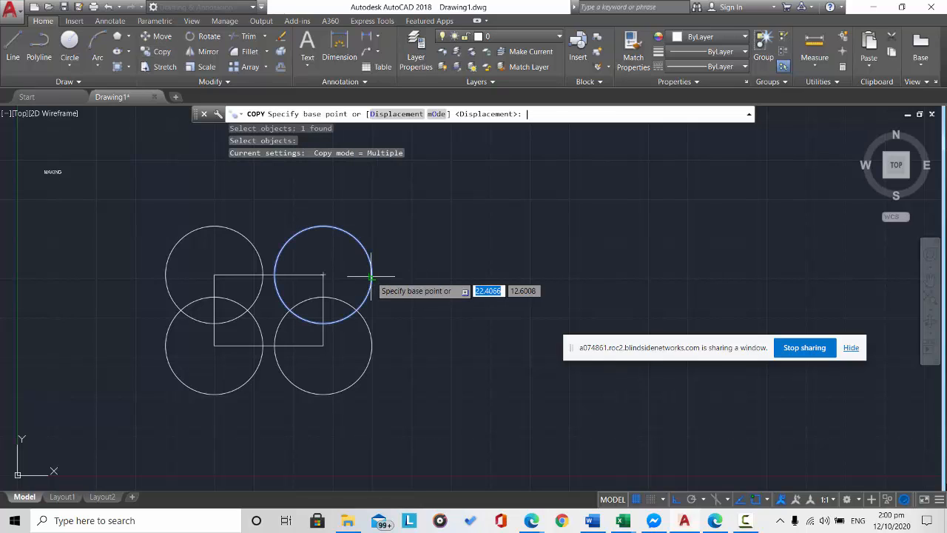
left_click(322, 276)
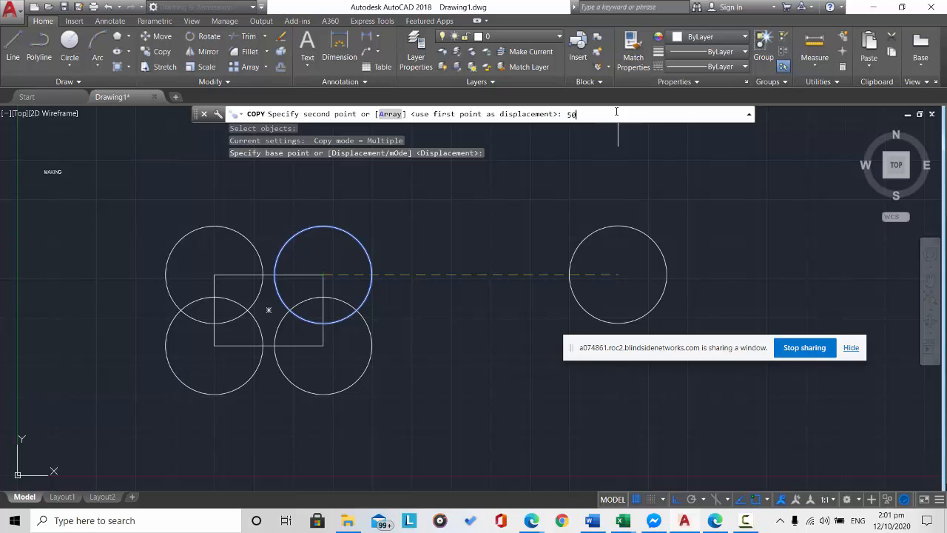
key("Return")
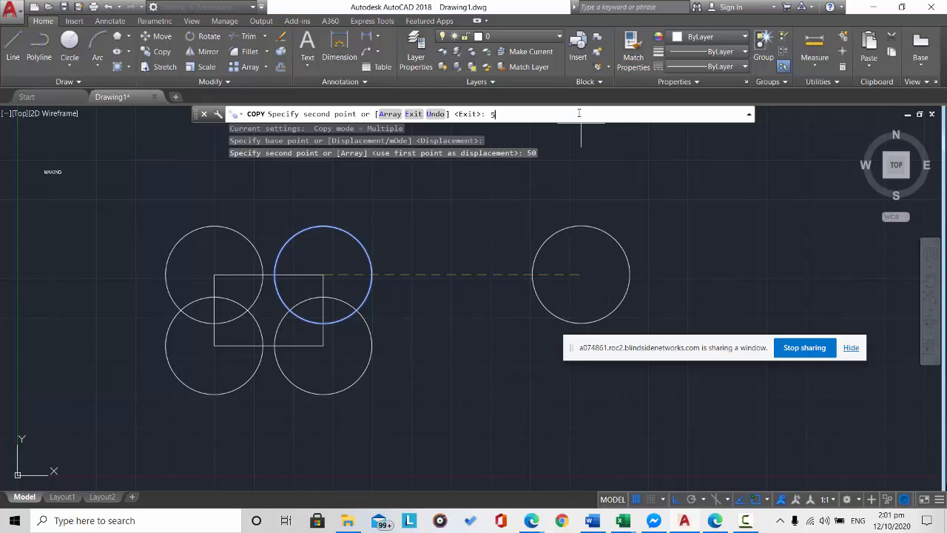
key("Return")
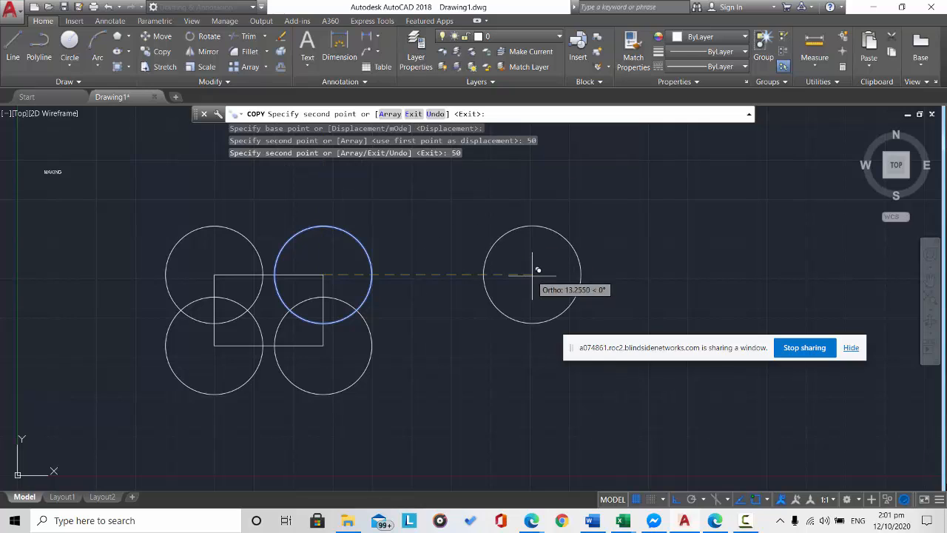
key("Escape")
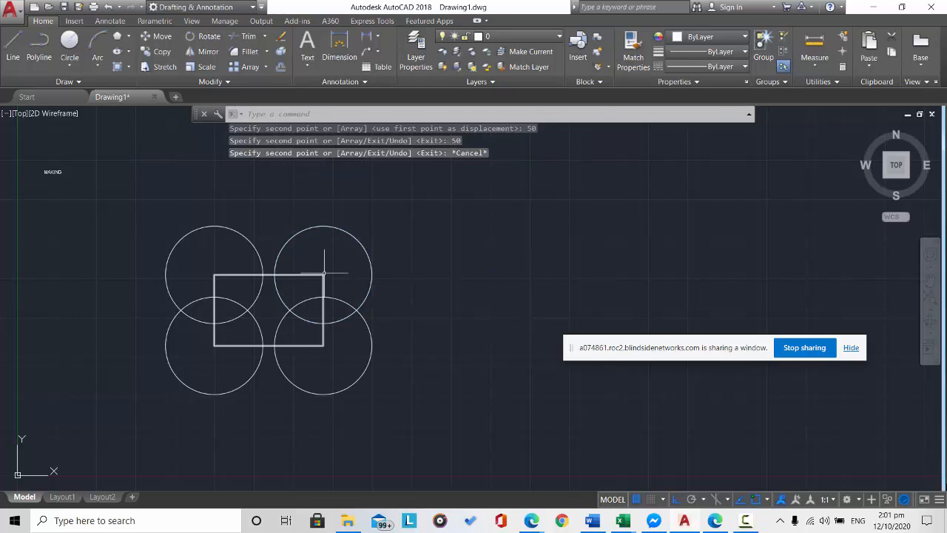
key("Escape")
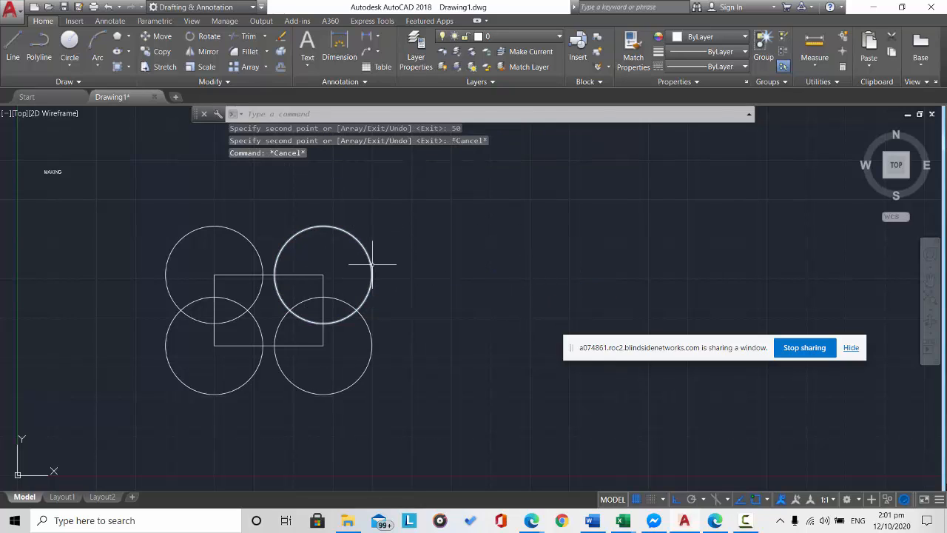
- Copy the upper-right circle with the Displacement option, accepting the default displacement of 0,0,0
left_click(156, 53)
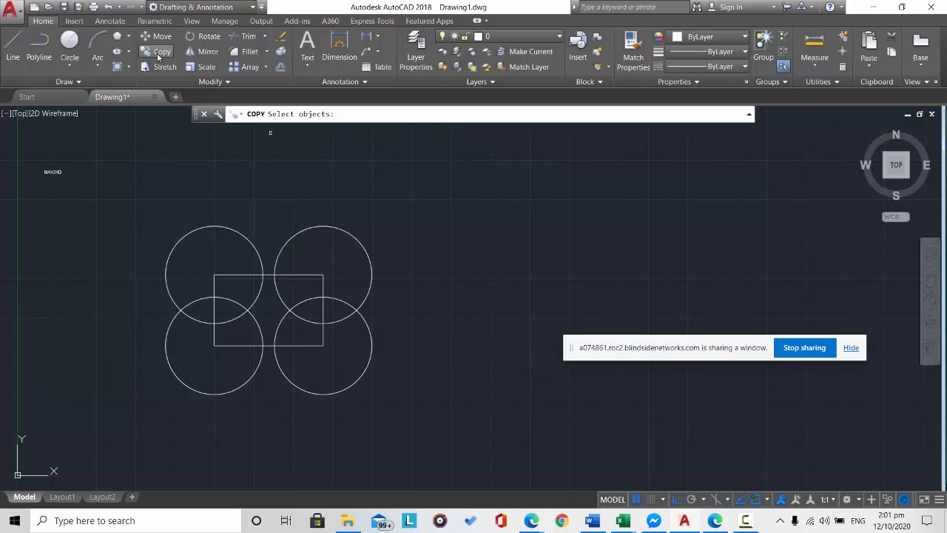
left_click(371, 265)
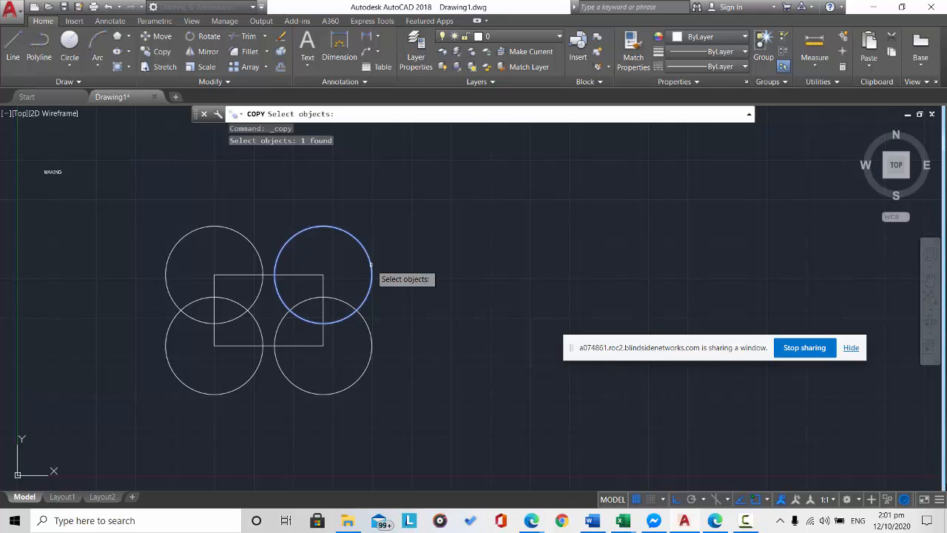
key("Return")
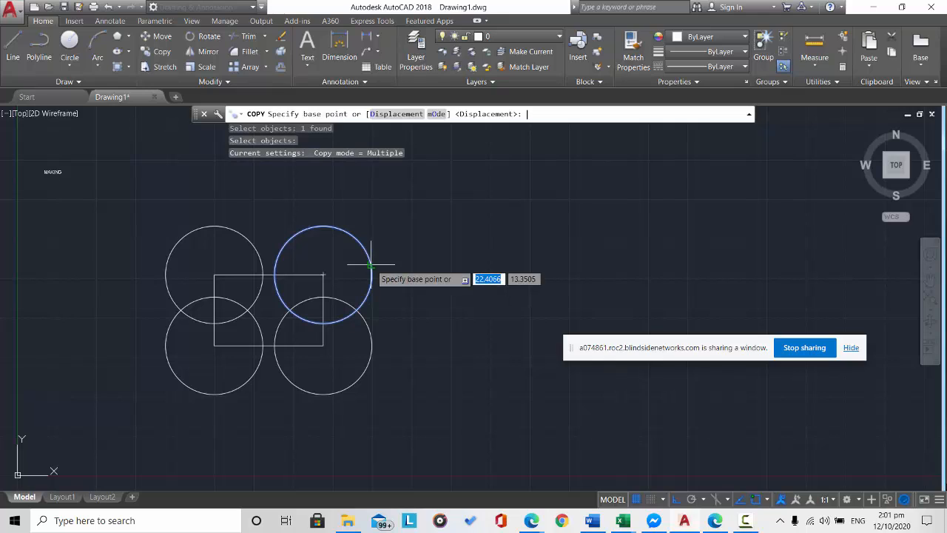
left_click(388, 115)
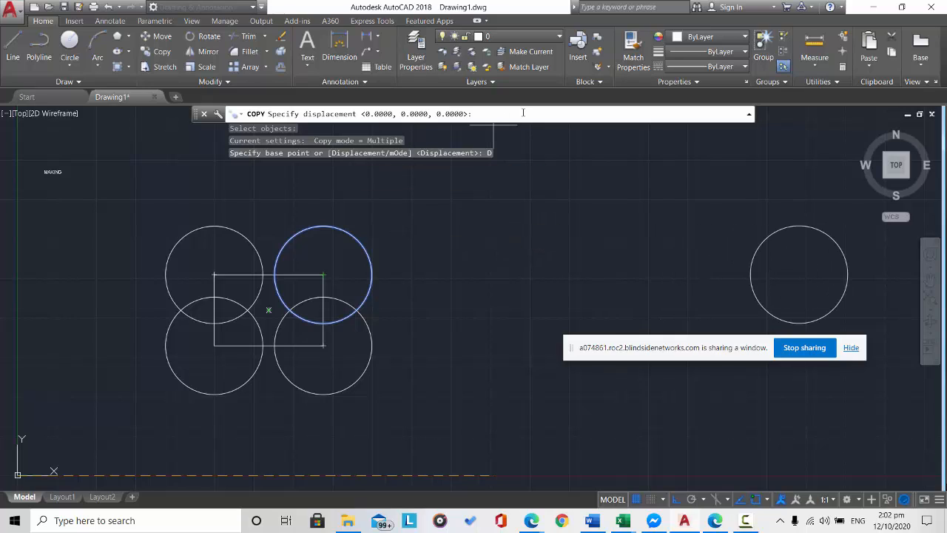
key("Return")
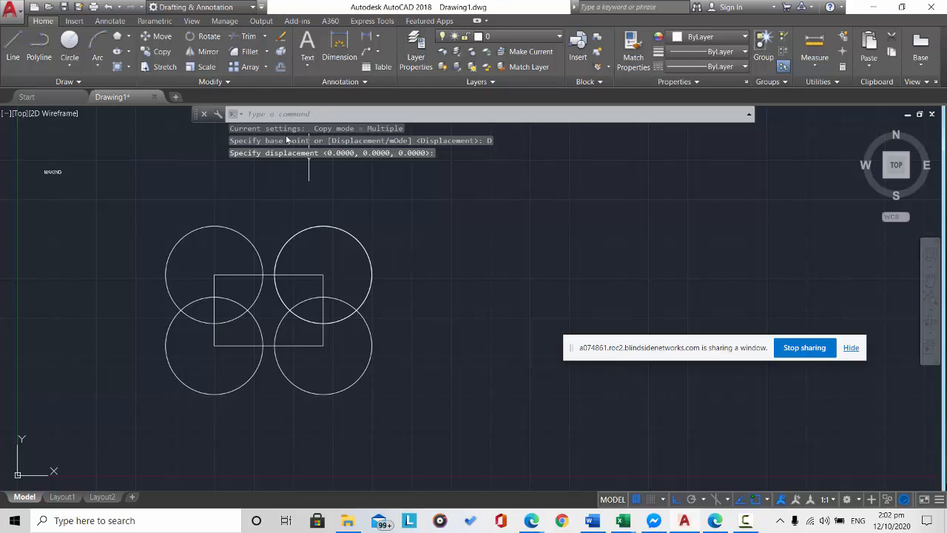
- Copy the upper-right circle with the Displacement option, using a displacement of 1,1,1
left_click(163, 54)
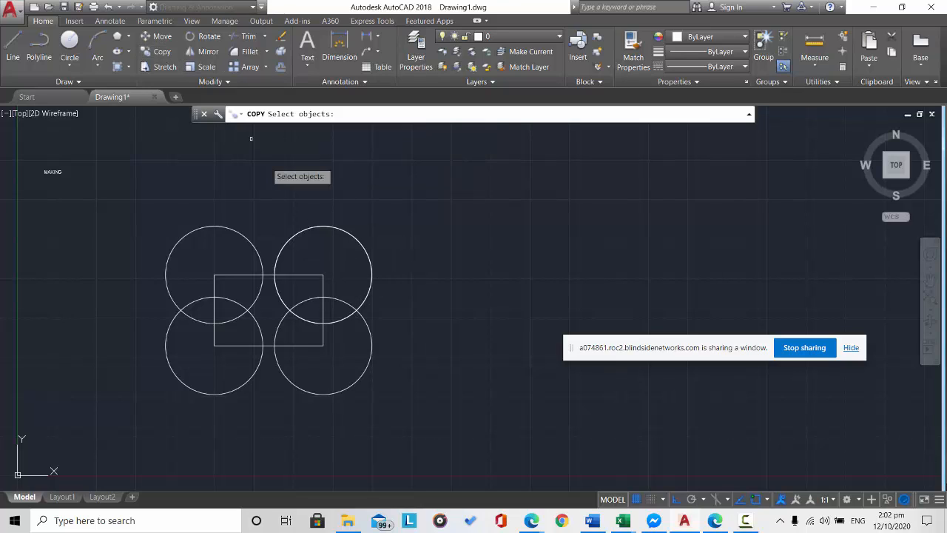
left_click(372, 280)
key("Return")
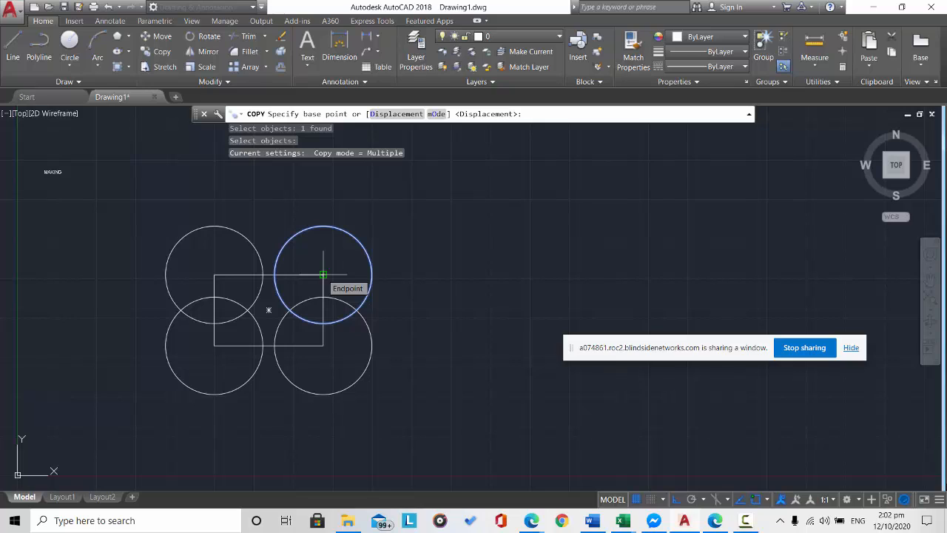
left_click(388, 115)
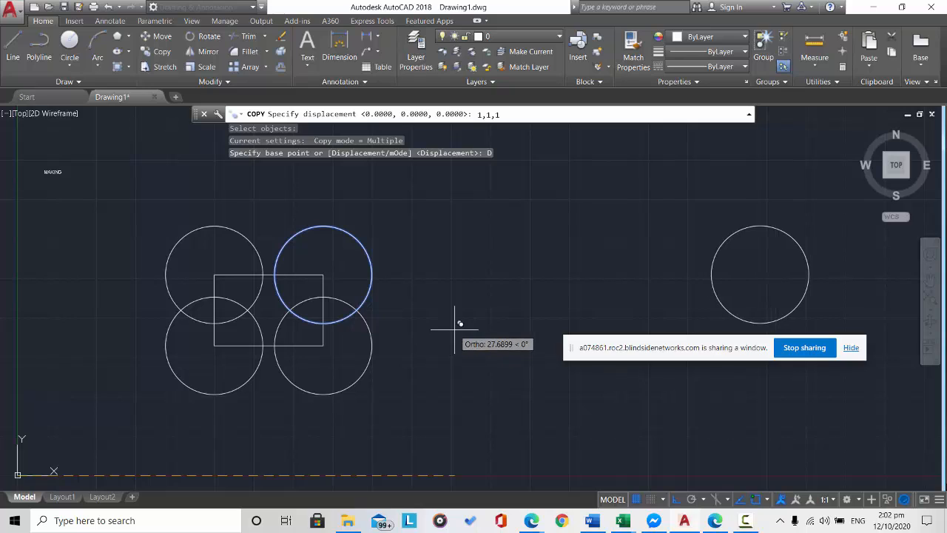
type("1,1,1")
key("Return")
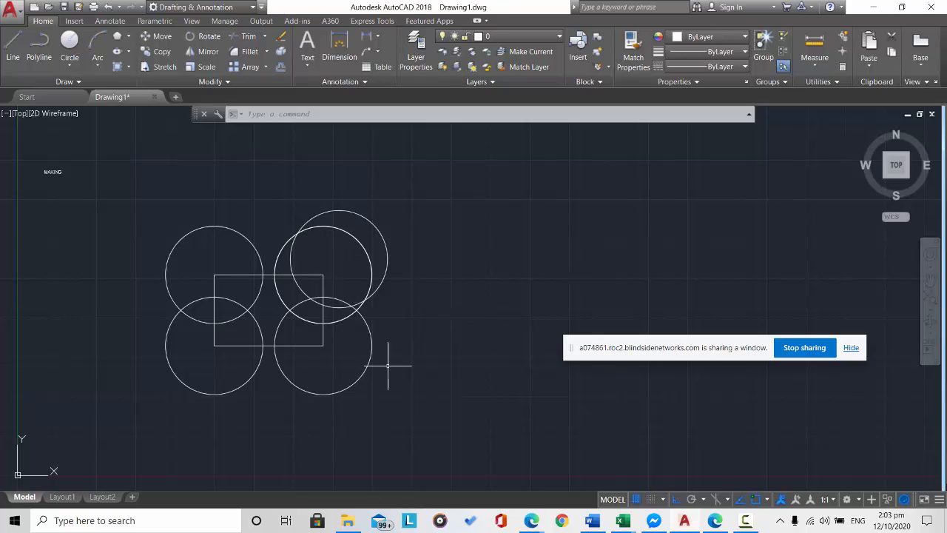
- Draw a vertical line in the empty area to the right of the circles
left_click(13, 50)
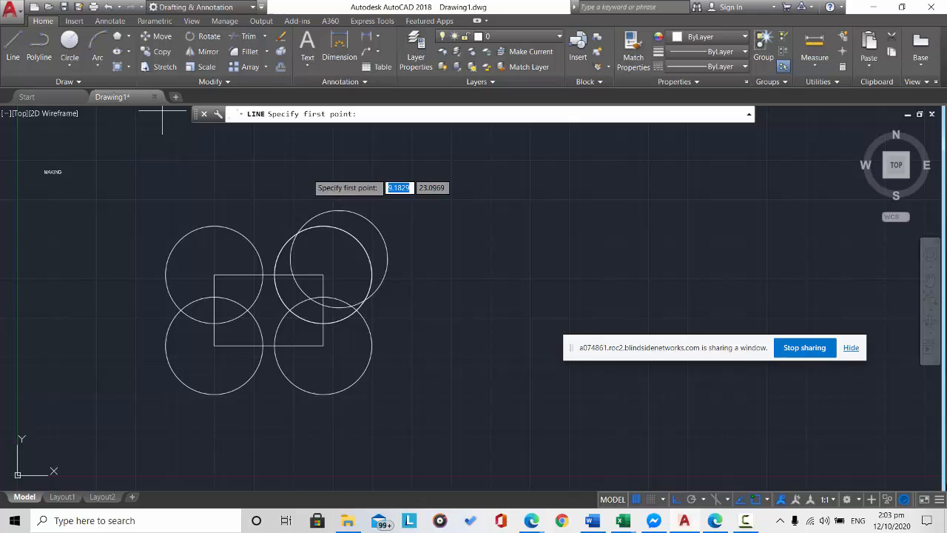
left_click(451, 239)
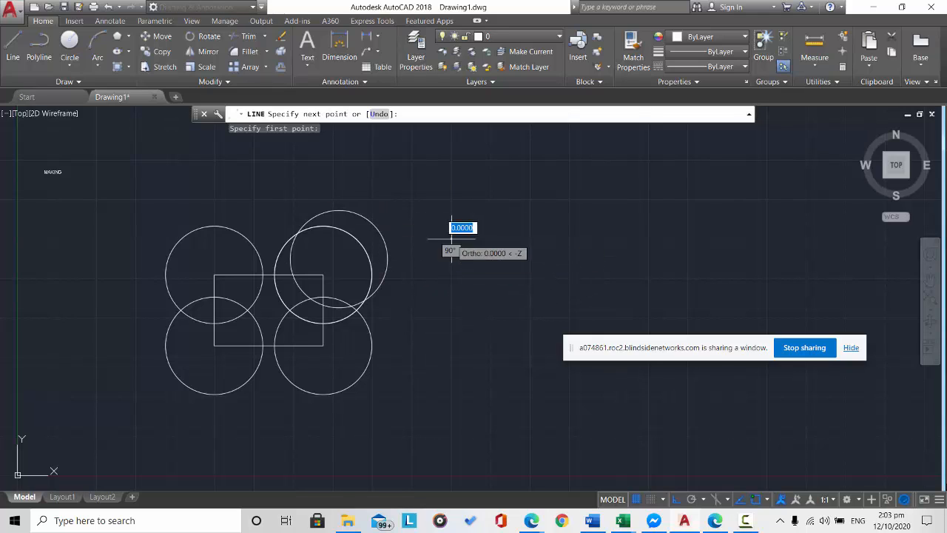
left_click(451, 351)
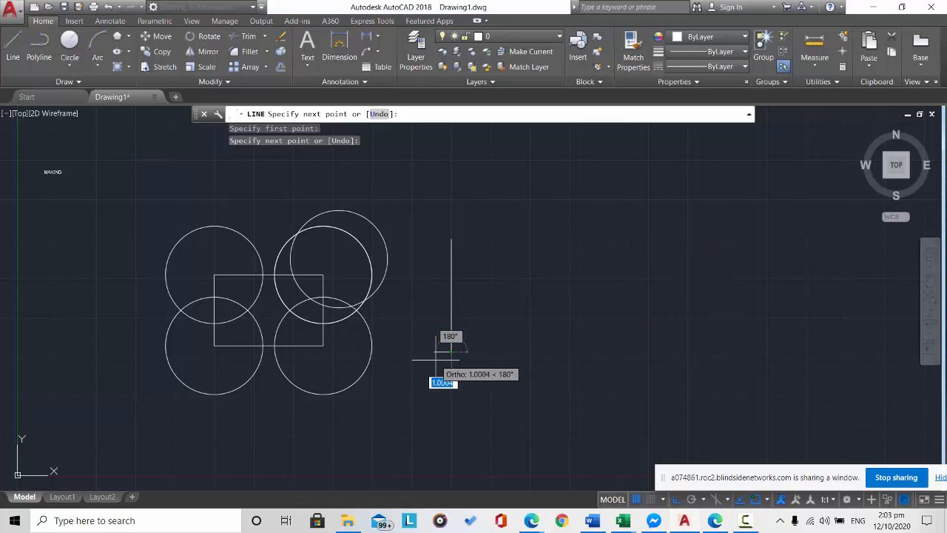
key("Escape")
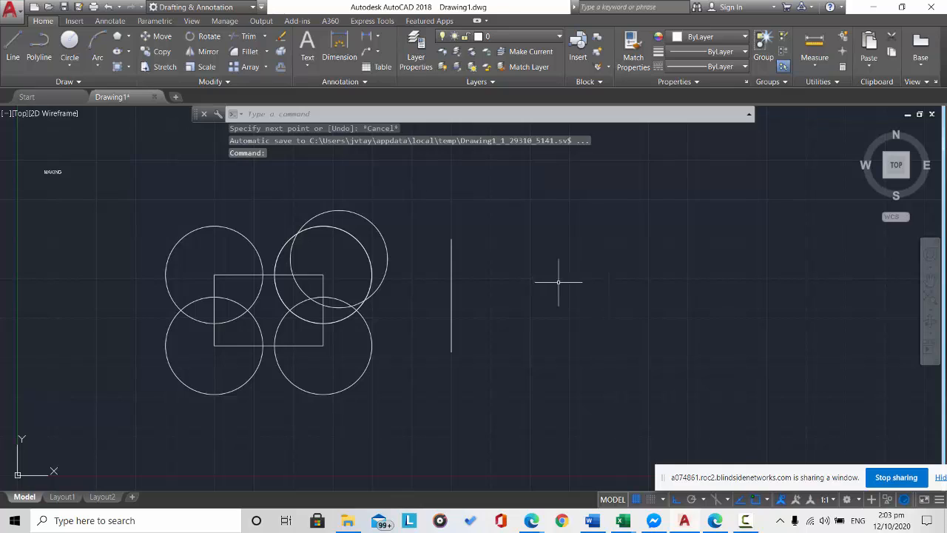
- Try to copy the vertical line from its lower endpoint with the Array option, using 10 items
left_click(146, 50)
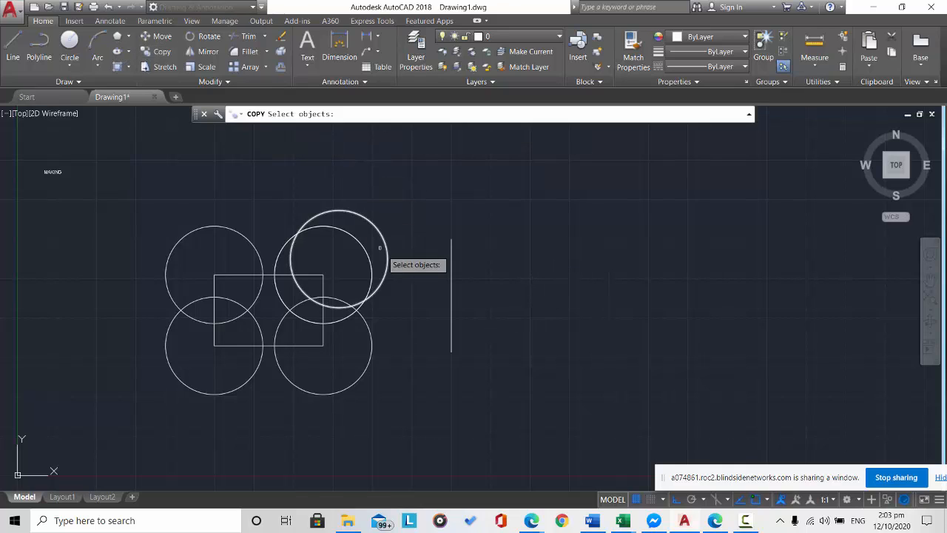
left_click(450, 314)
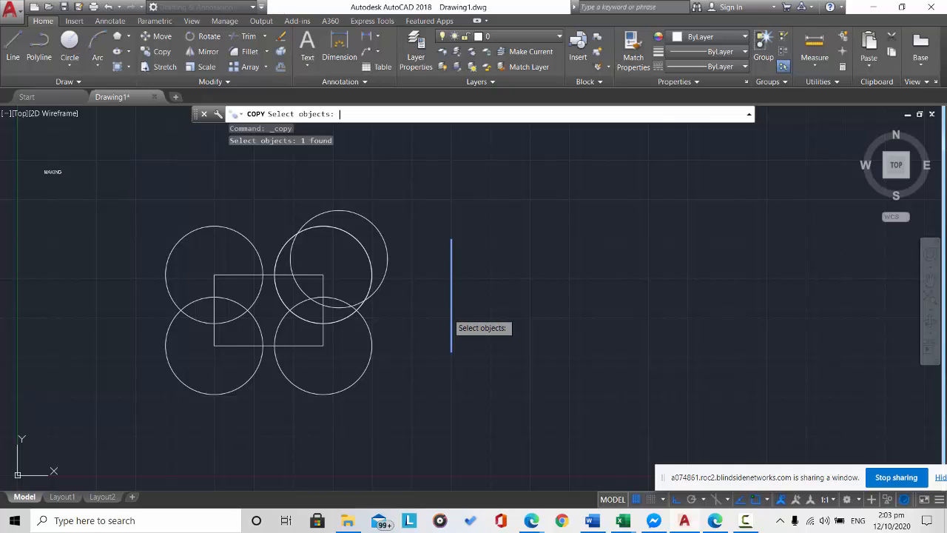
key("Return")
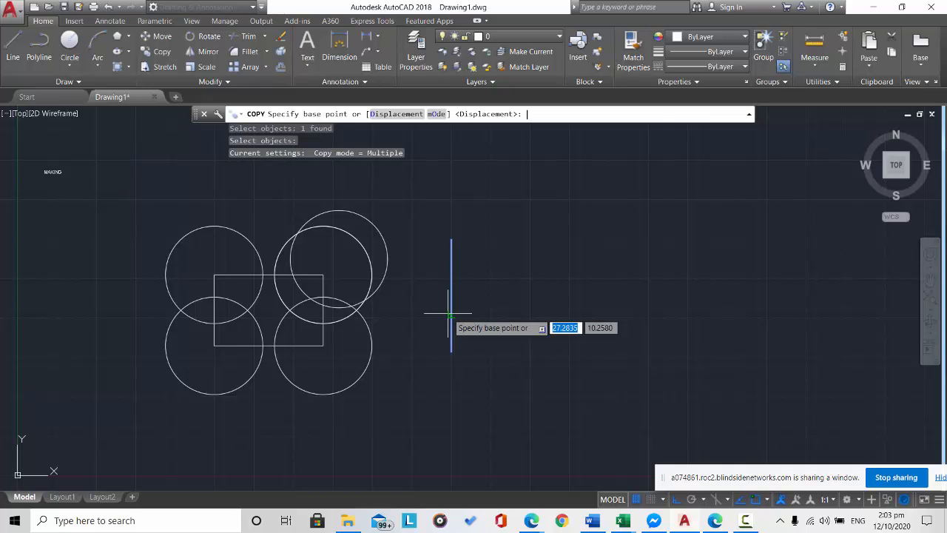
left_click(451, 353)
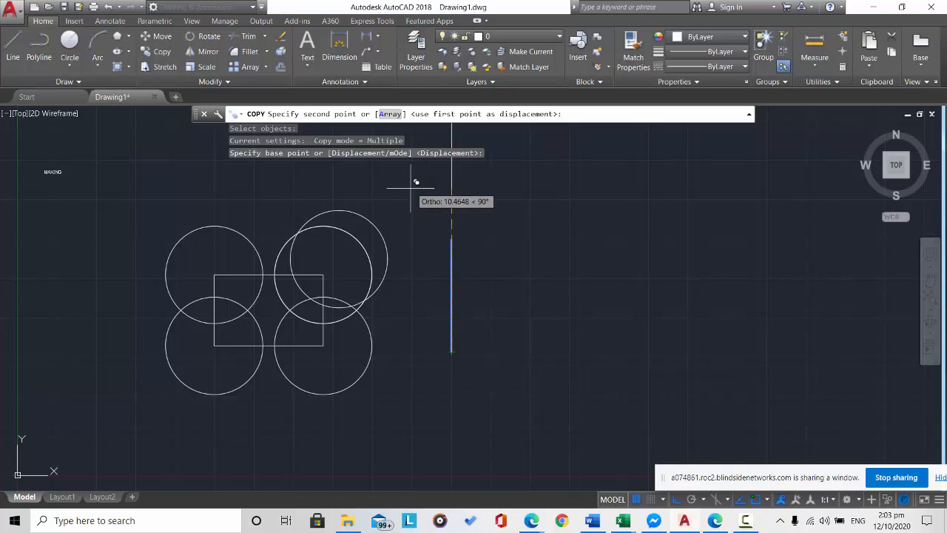
left_click(391, 115)
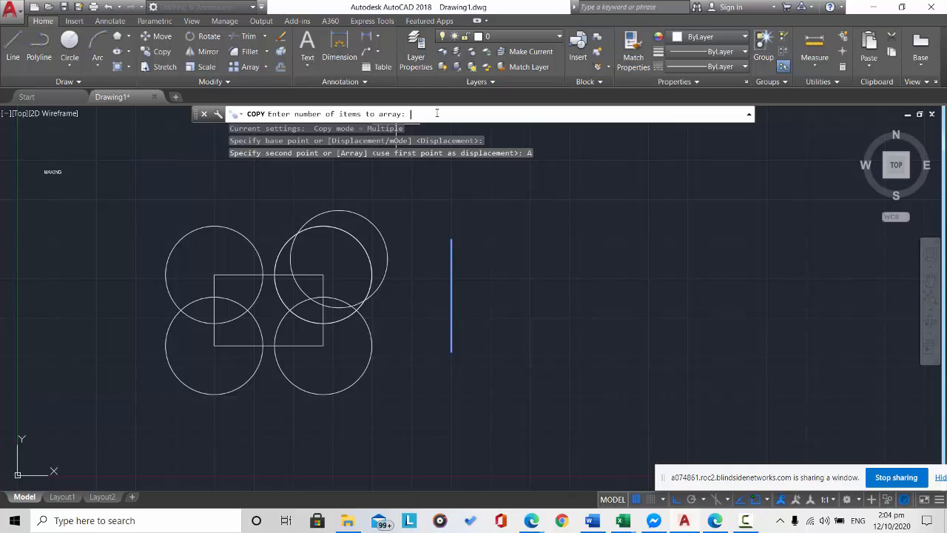
type("1")
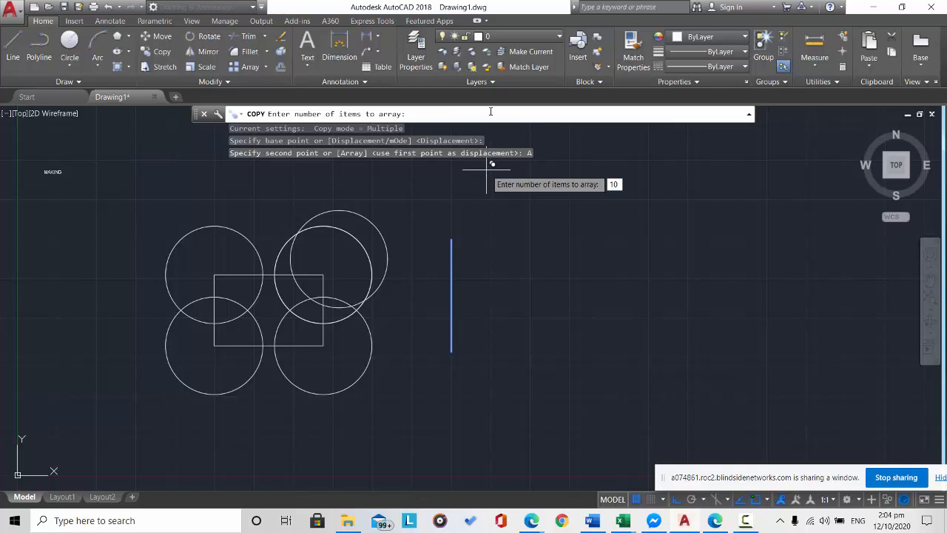
type("0")
key("Return")
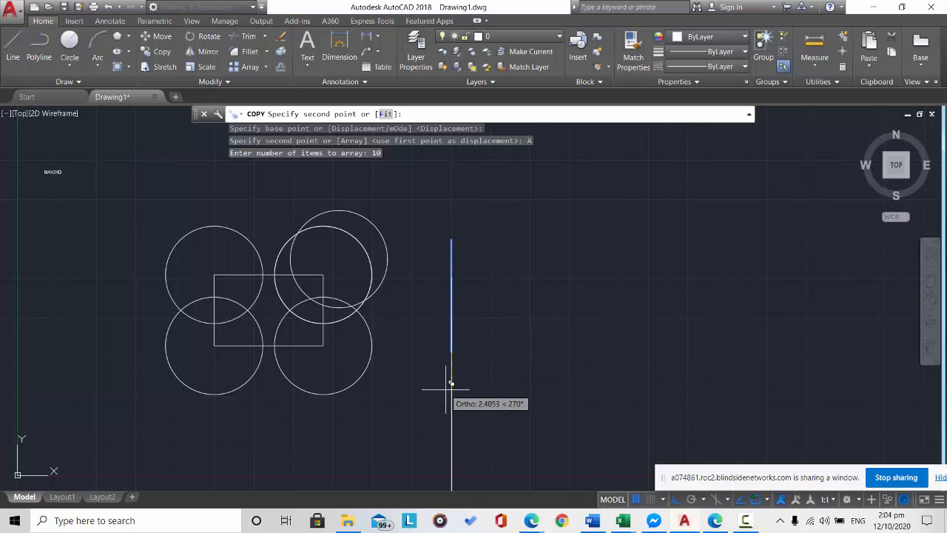
key("Escape")
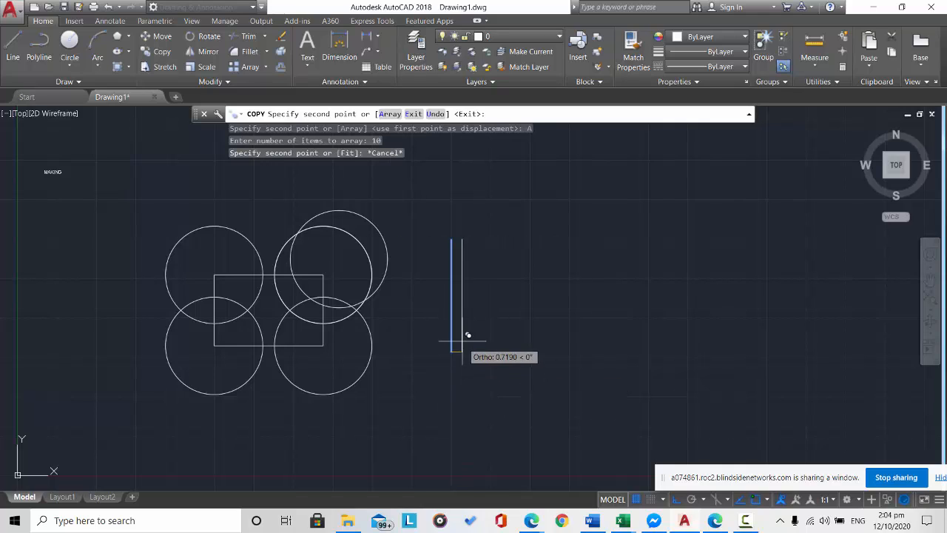
key("Escape")
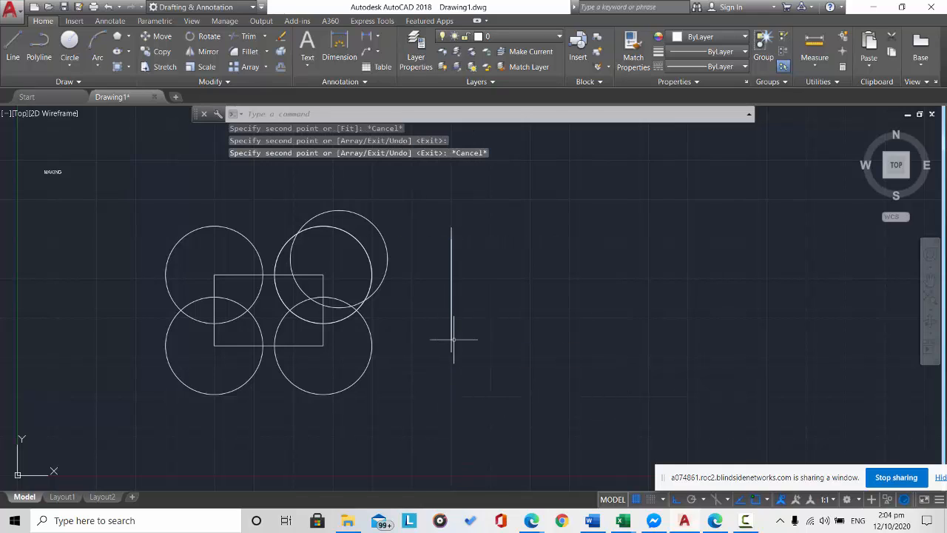
key("Escape")
- Erase the vertical line and its overlapping copy beside the circles
mouse_move(458, 355)
left_mouse_down()
mouse_move(463, 281)
mouse_move(428, 271)
left_mouse_up()
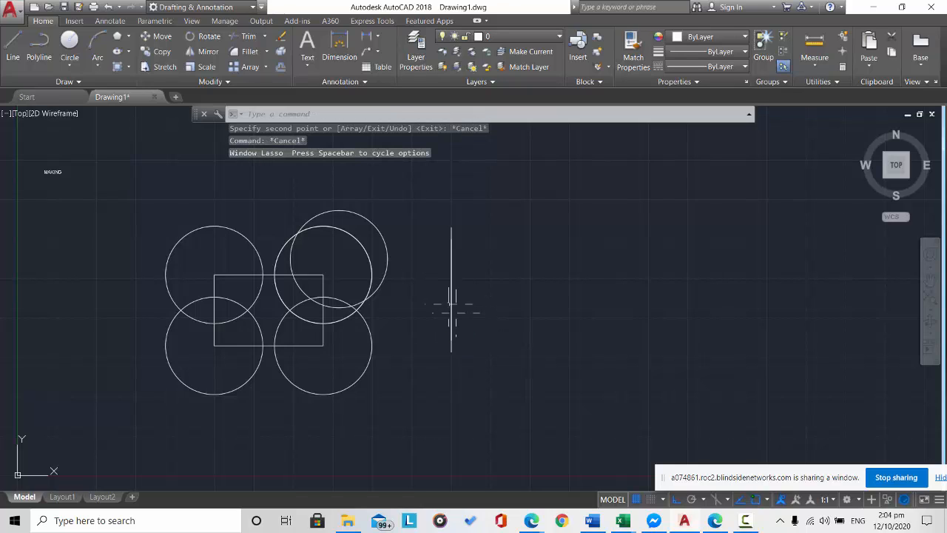
left_click_drag(452, 305, 434, 311)
key("Delete")
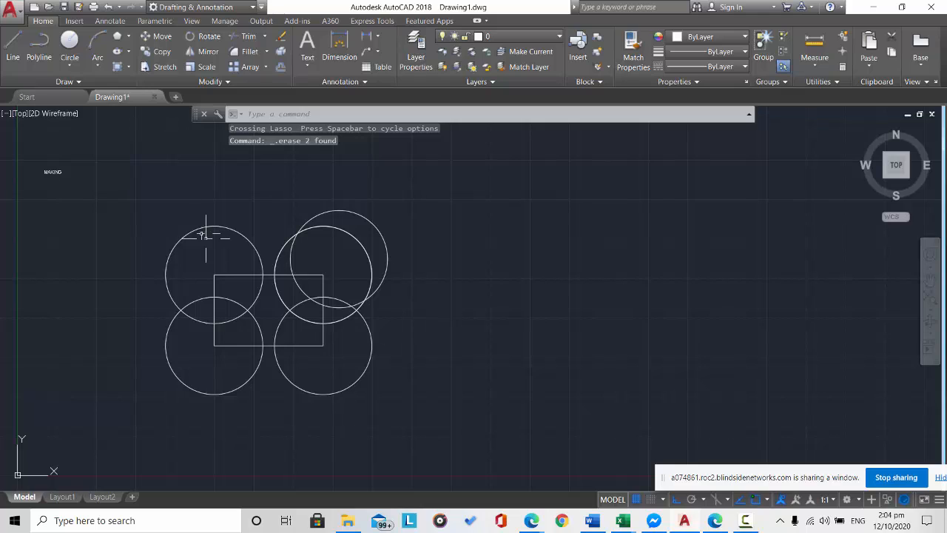
- Draw a short vertical line about 3.06 units long, below and to the right of the circles
left_click(13, 49)
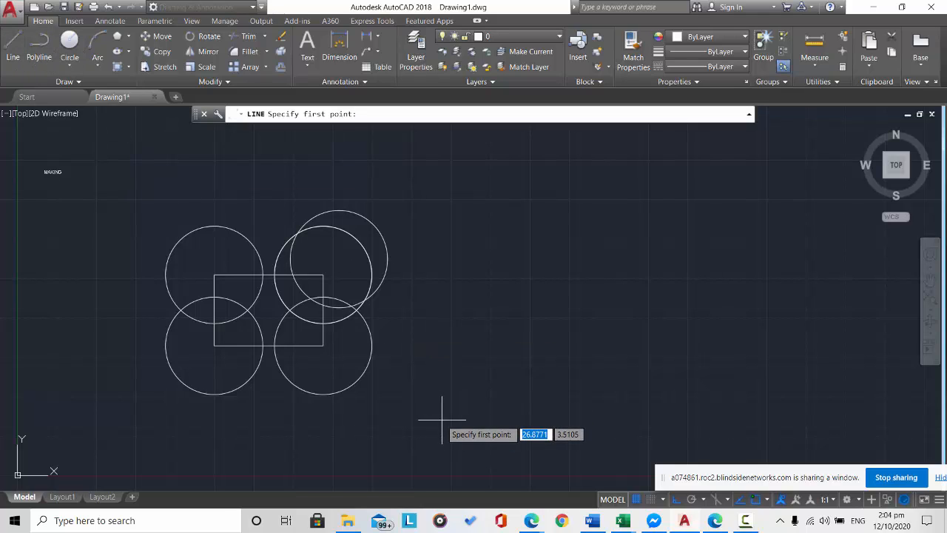
left_click(444, 414)
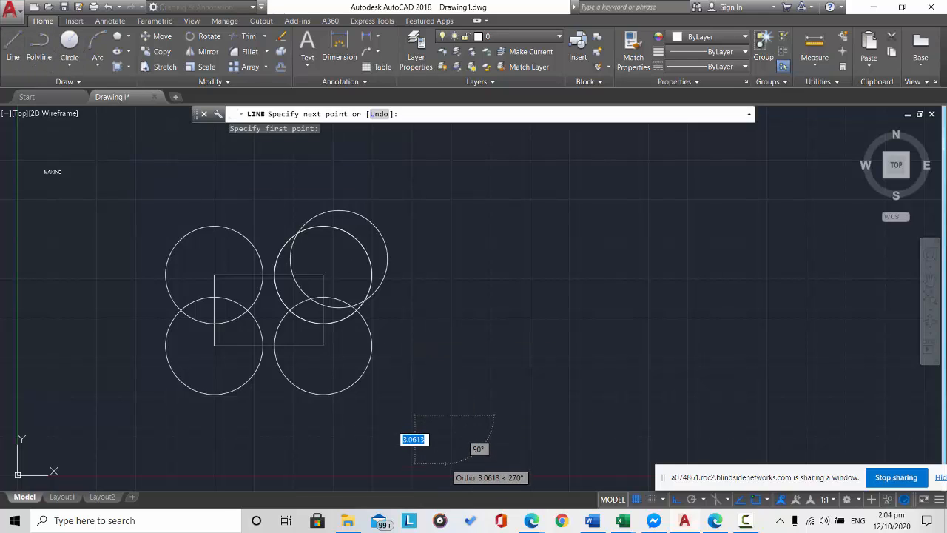
left_click(445, 462)
key("Escape")
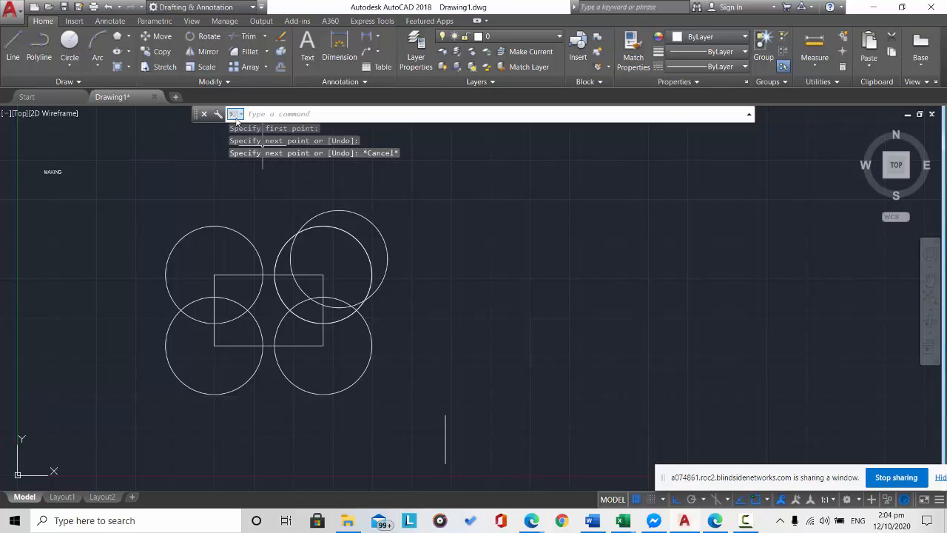
- Try to copy the short vertical line from its upper endpoint with the Array option, using 15 items
left_click(157, 51)
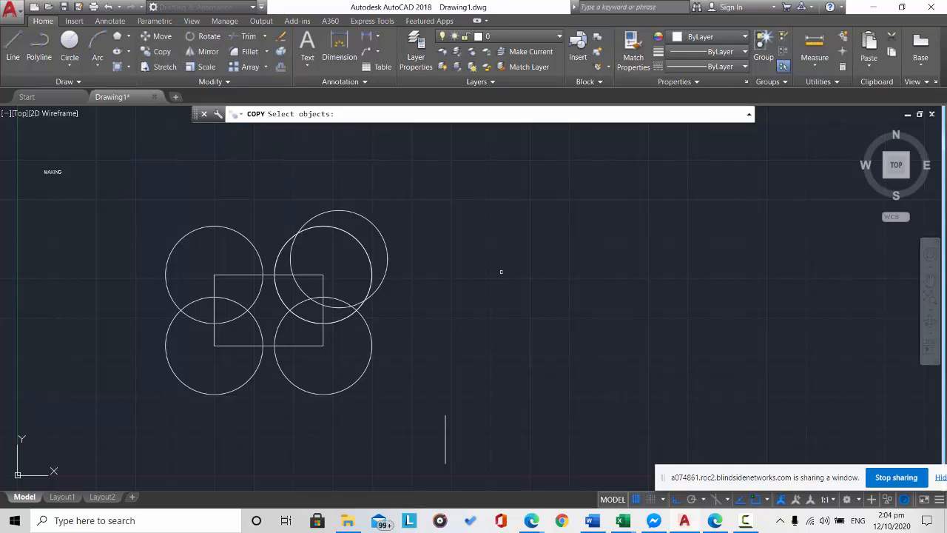
left_click(446, 438)
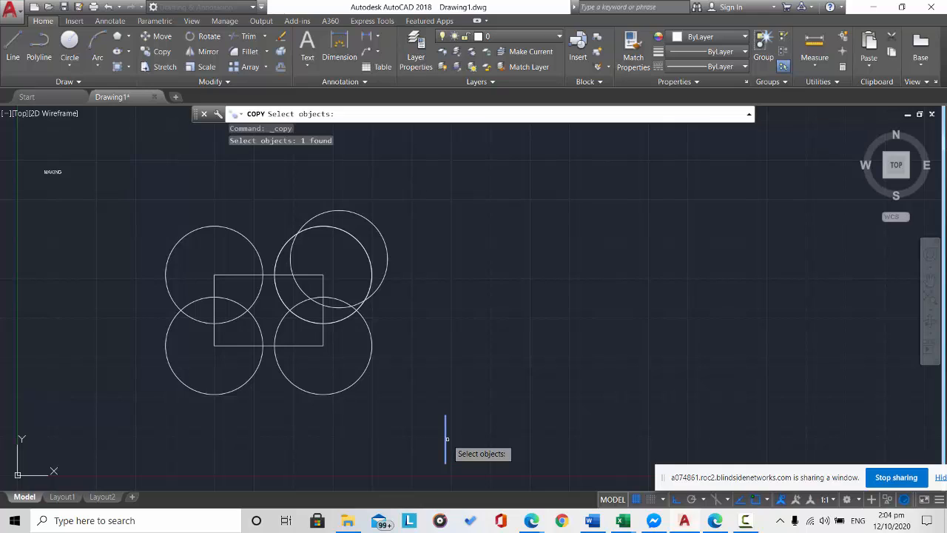
key("Return")
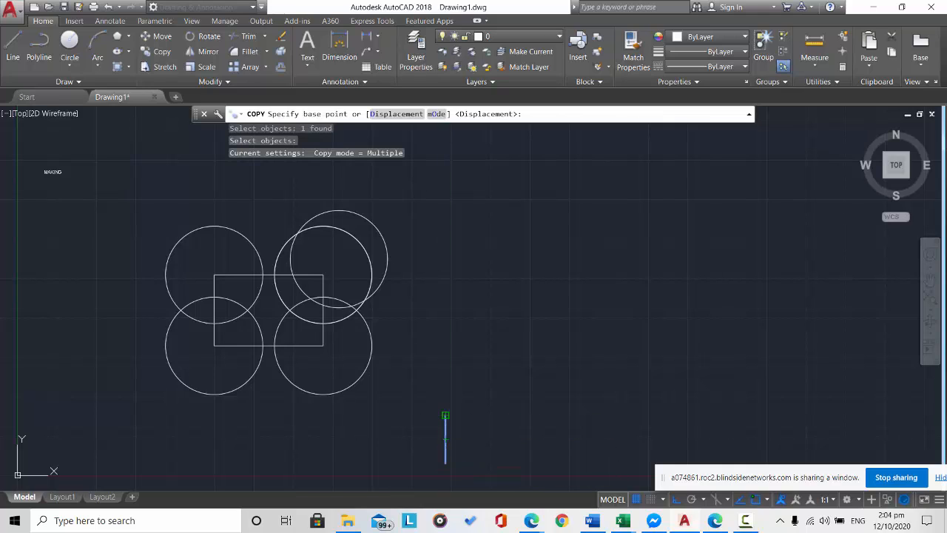
left_click(445, 415)
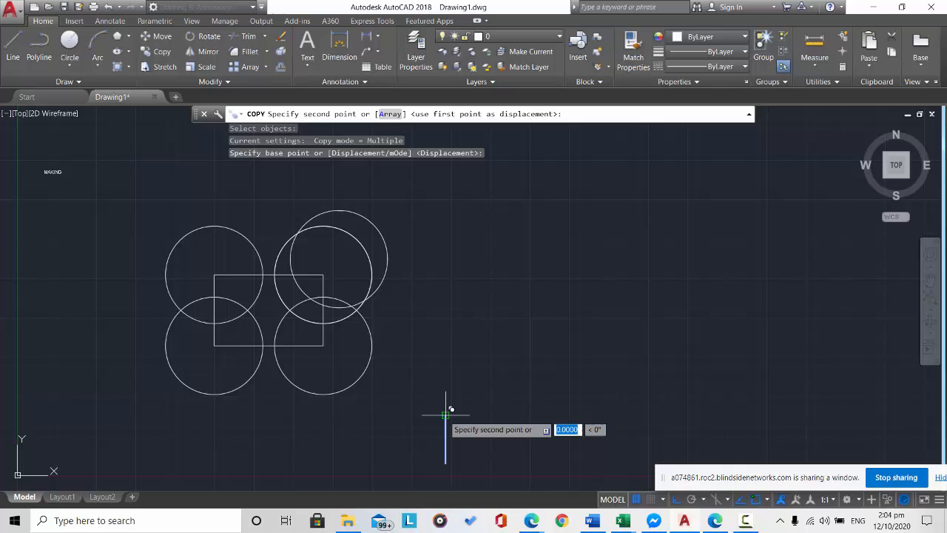
left_click(390, 113)
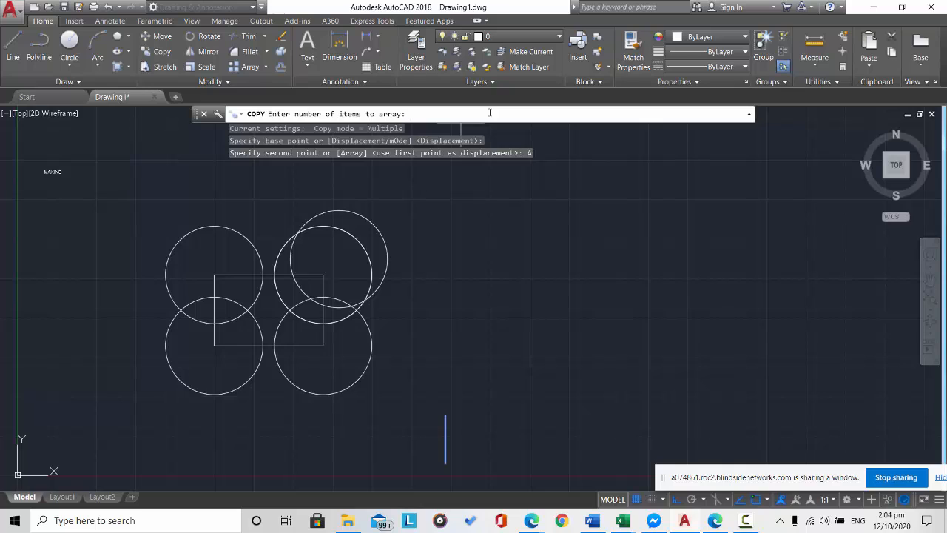
key("Return")
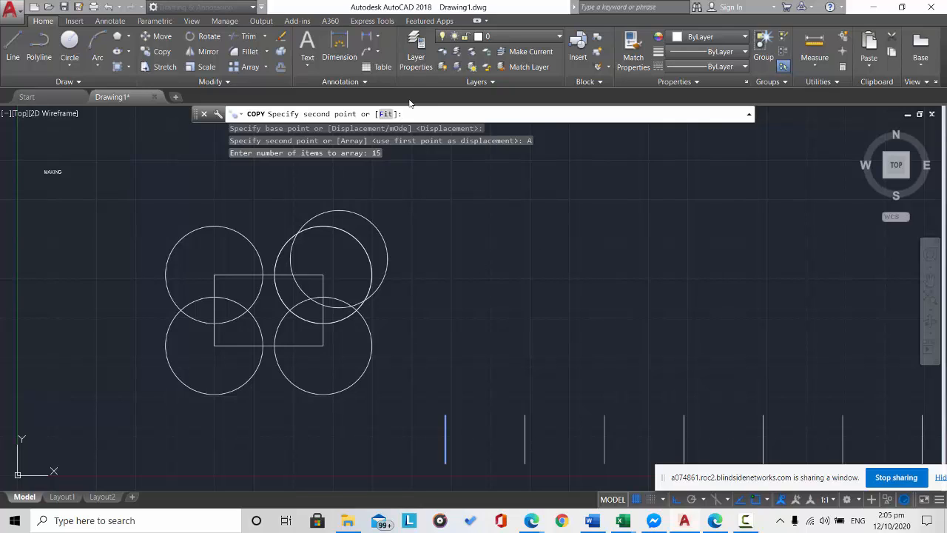
key("Escape")
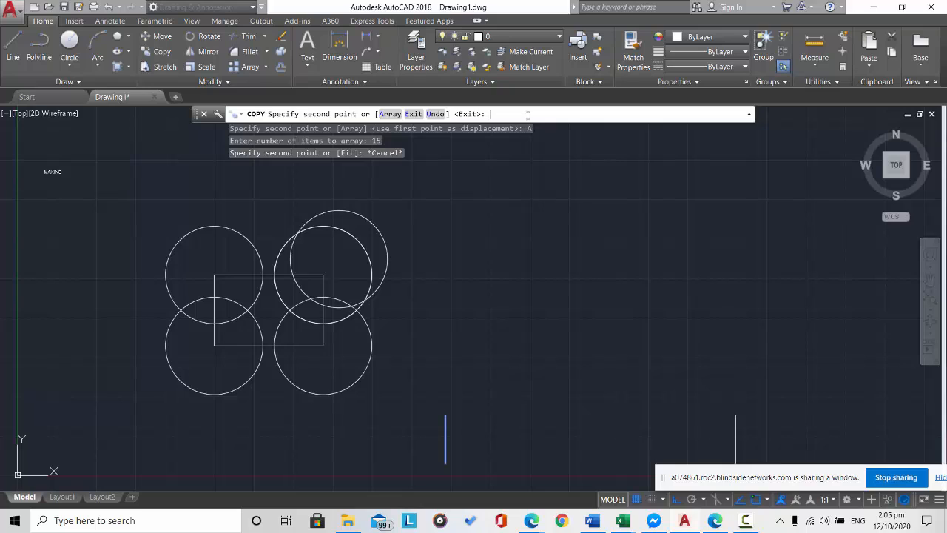
key("Escape")
key("Escape")
key("Escape")
key("Escape")
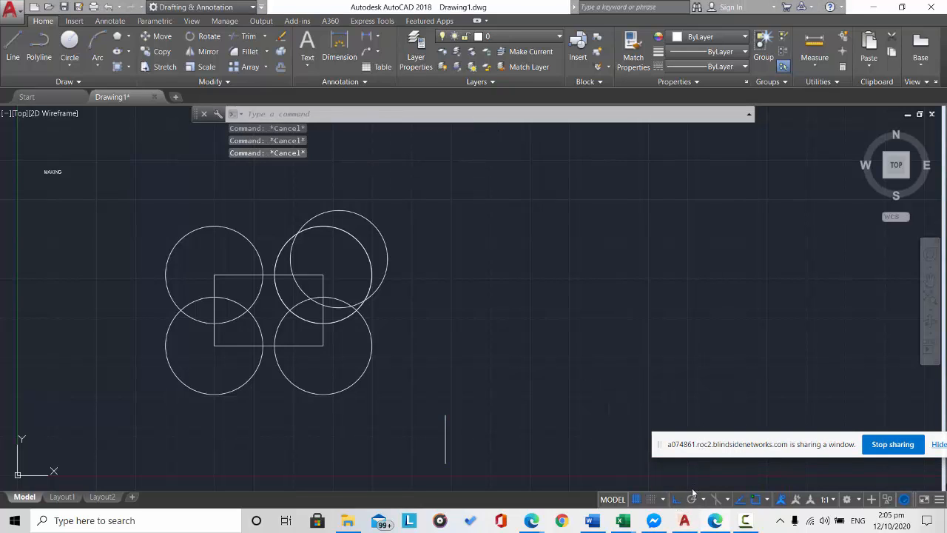
- With Ortho off, copy the short line from its upper endpoint as a 15-item array, using Fit to span about 20 units leftward
left_click(678, 502)
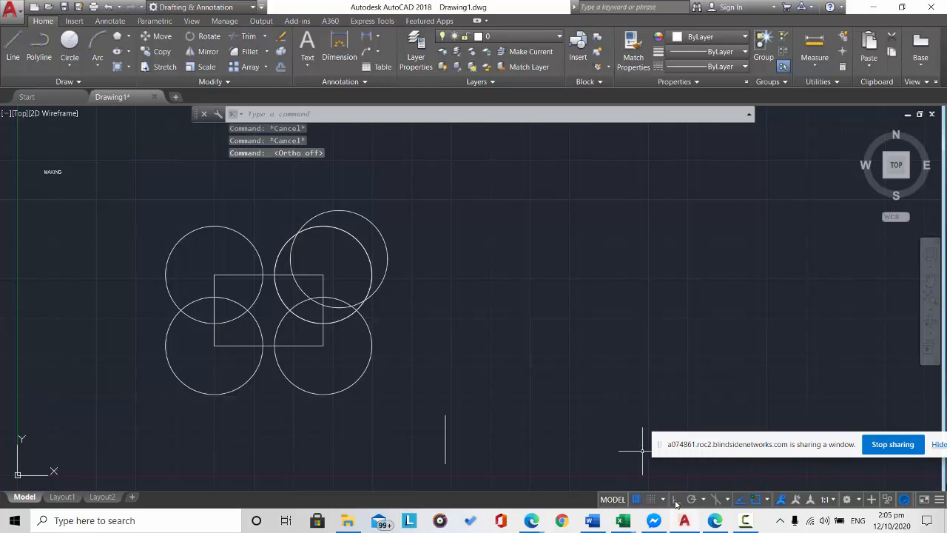
left_click(157, 51)
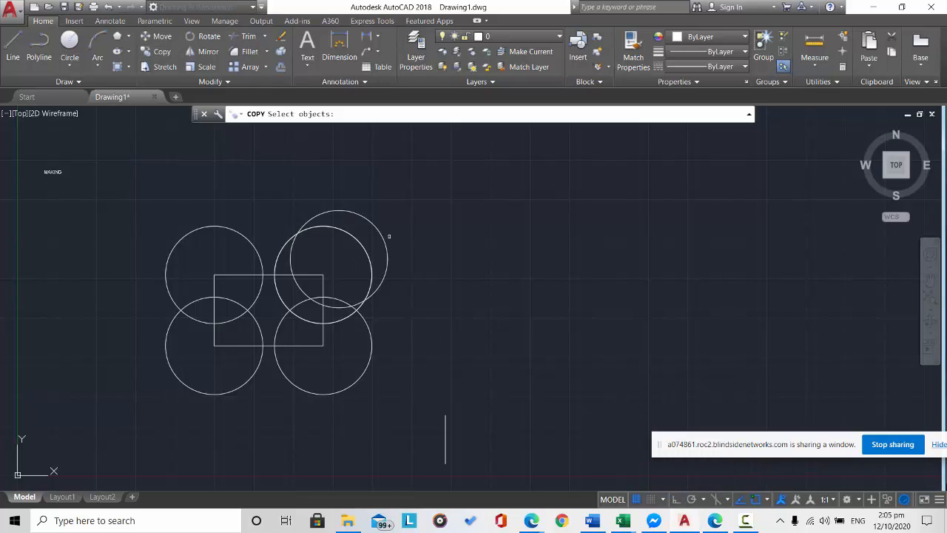
left_click(446, 427)
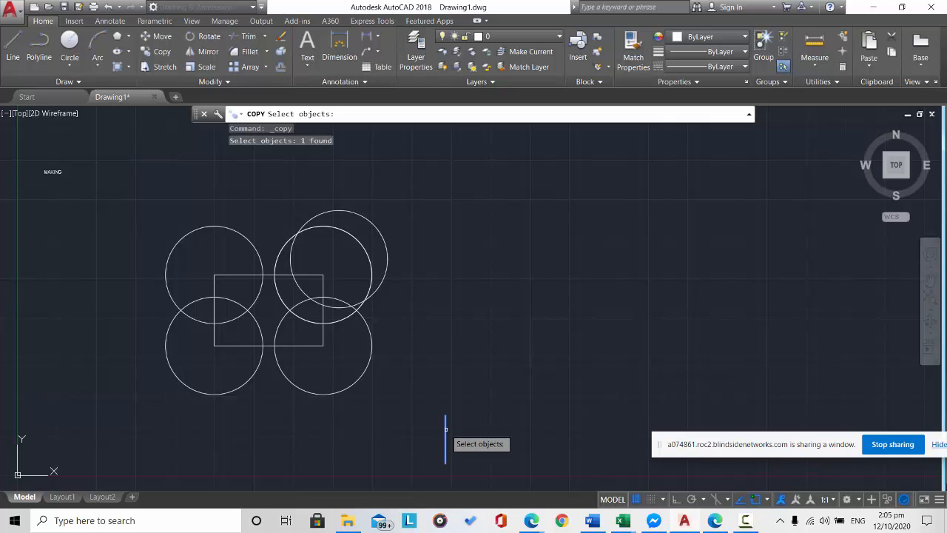
key("Return")
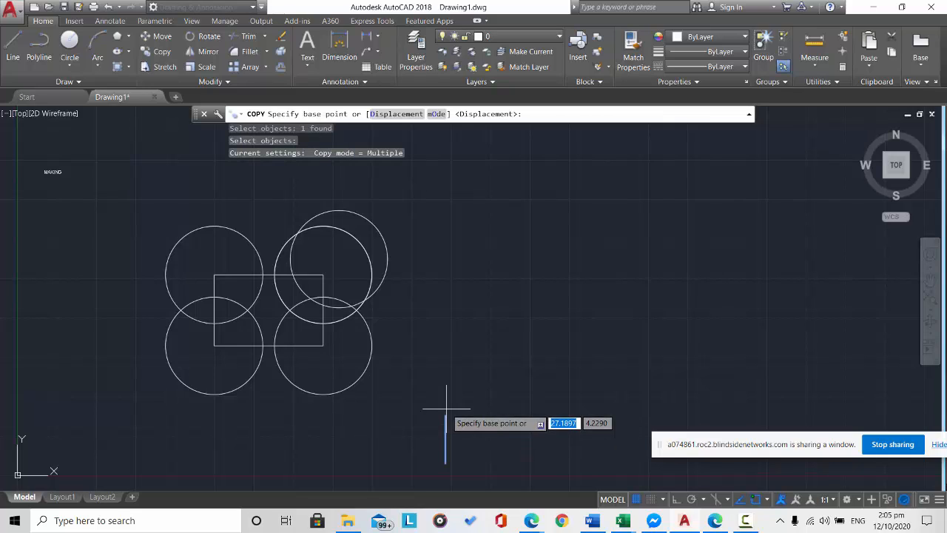
left_click(446, 414)
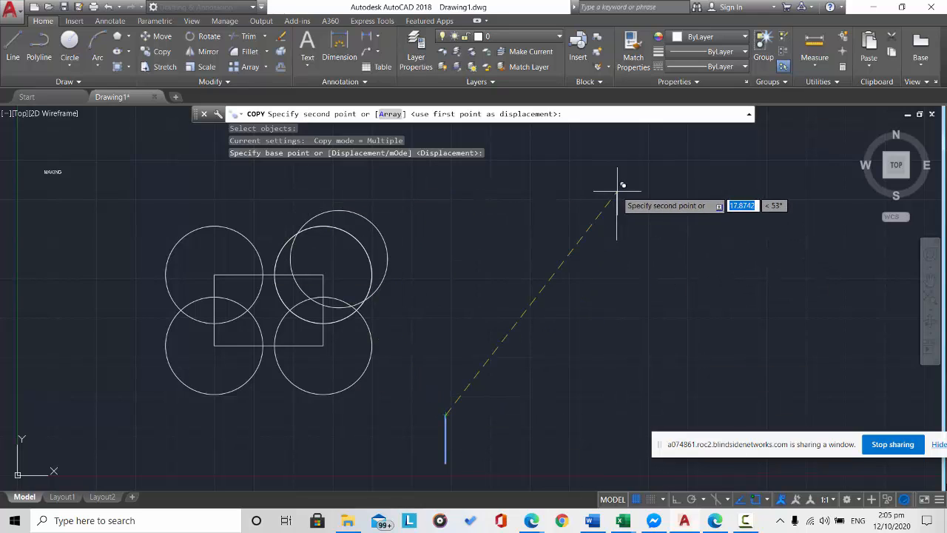
left_click(387, 114)
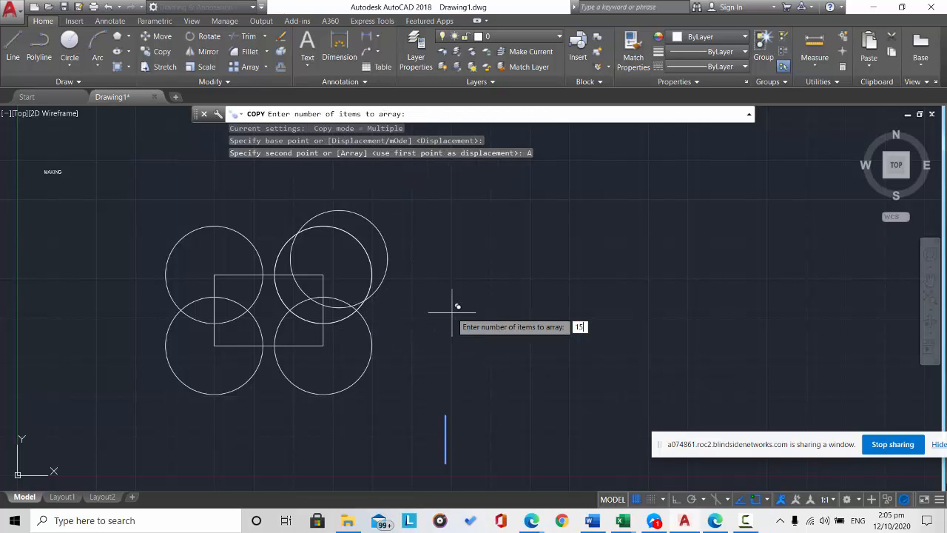
key("Return")
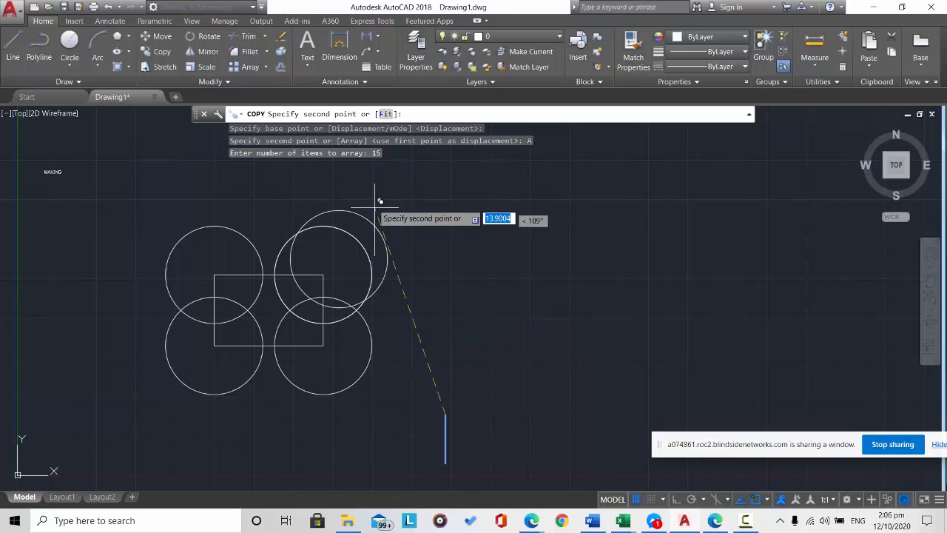
left_click(385, 114)
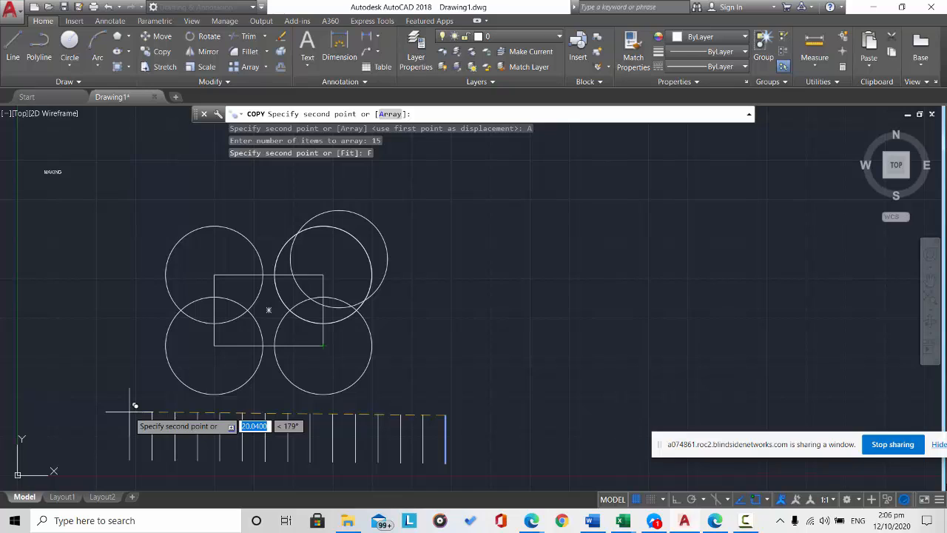
left_click(129, 412)
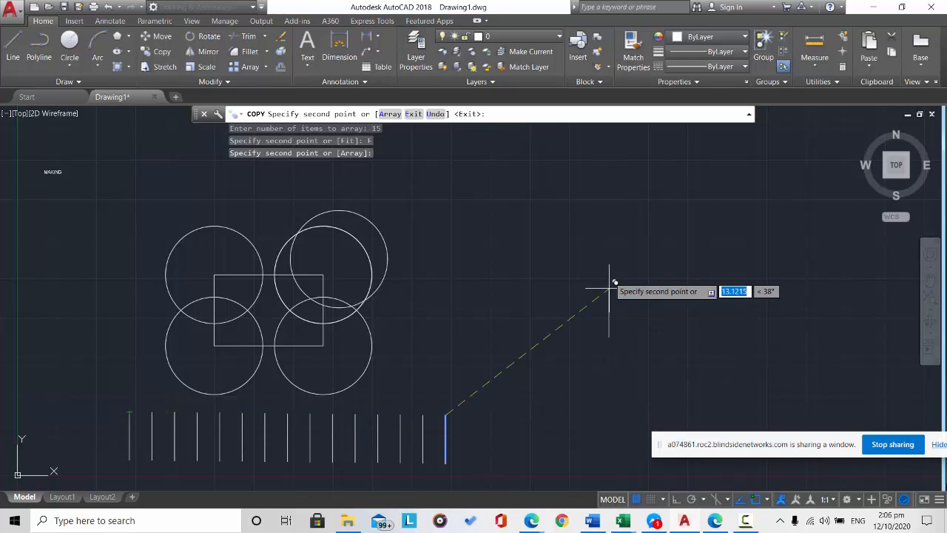
- Draw a closed four-sided polyline beside the circles, with a bottom edge about 8.66 units, a right edge about 4.65 and a sloping top
key("Escape")
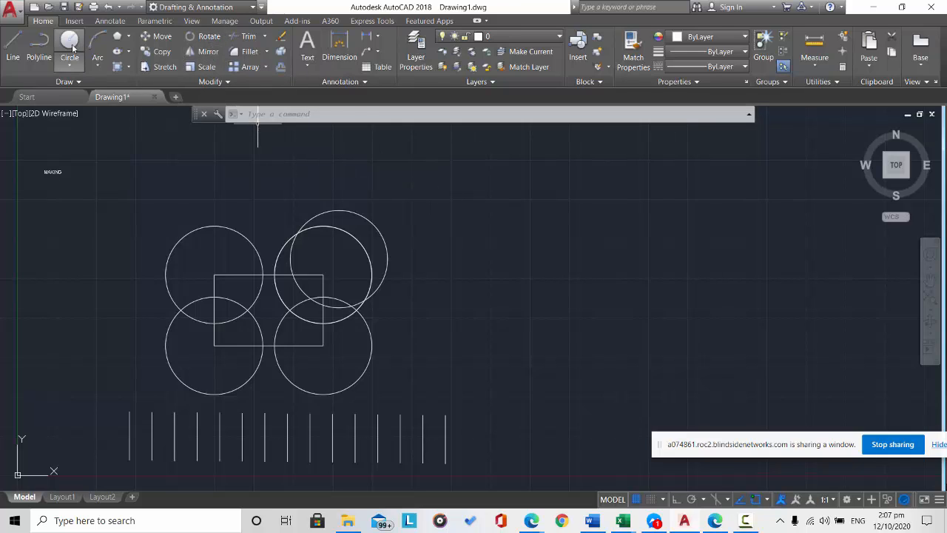
left_click(49, 56)
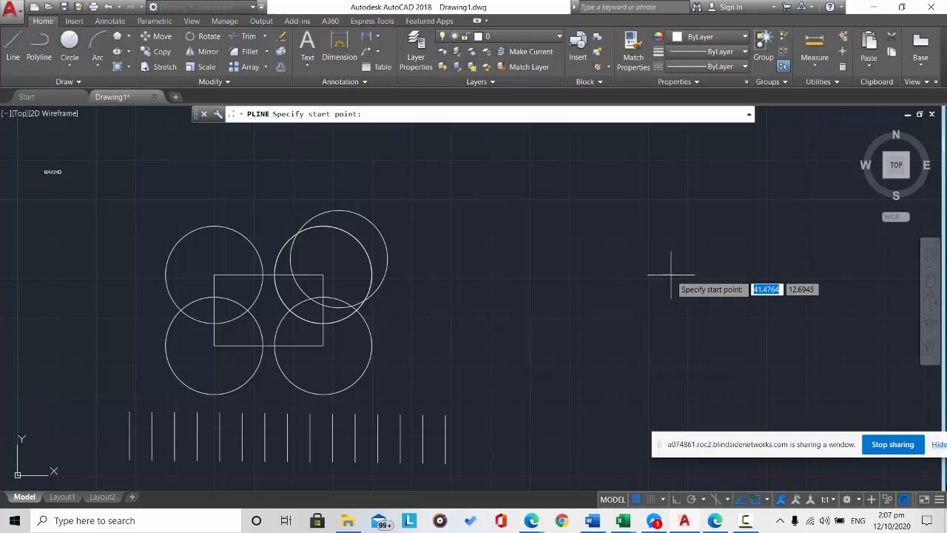
left_click(490, 200)
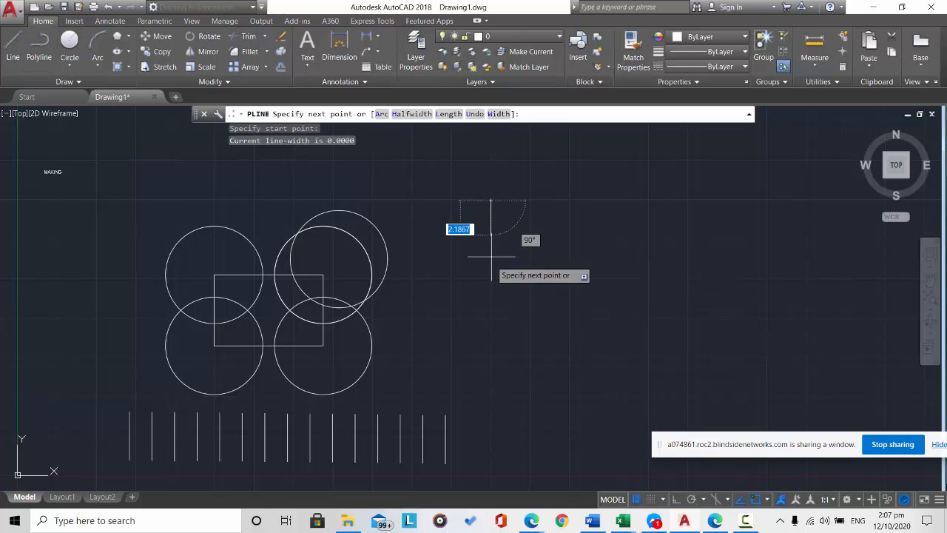
left_click(491, 311)
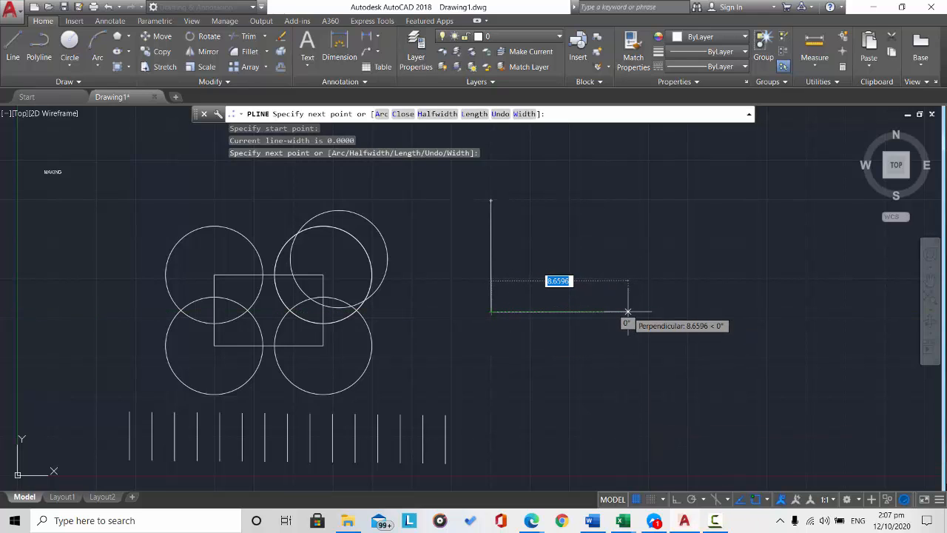
left_click(627, 311)
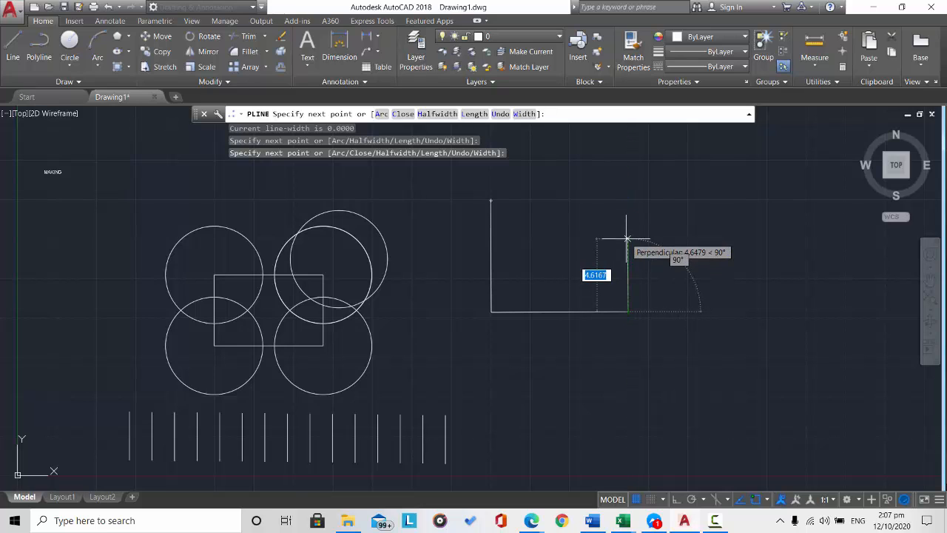
left_click(628, 238)
left_click(491, 201)
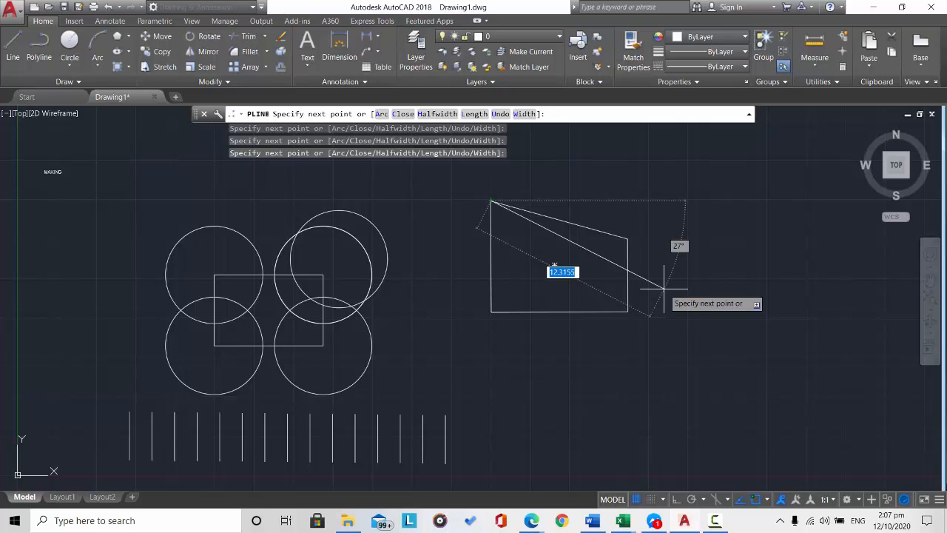
key("Escape")
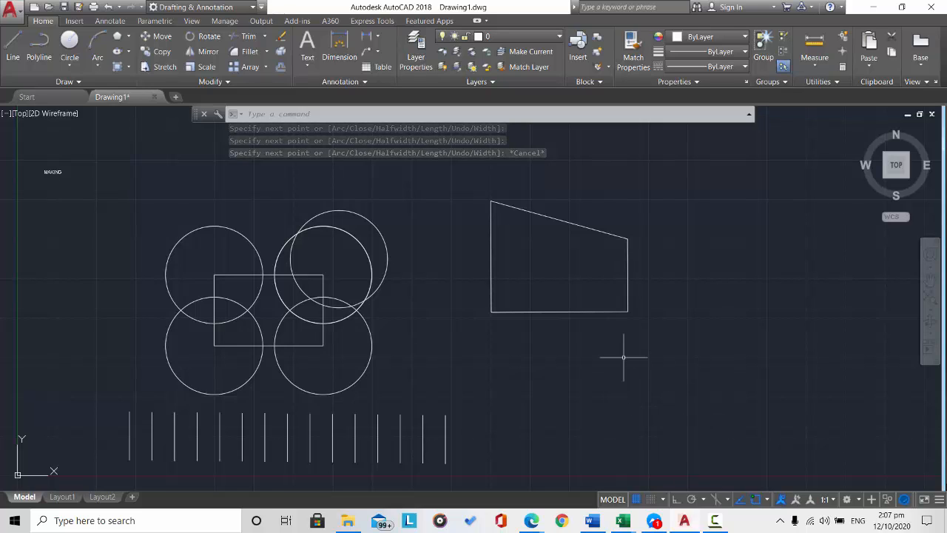
key("Escape")
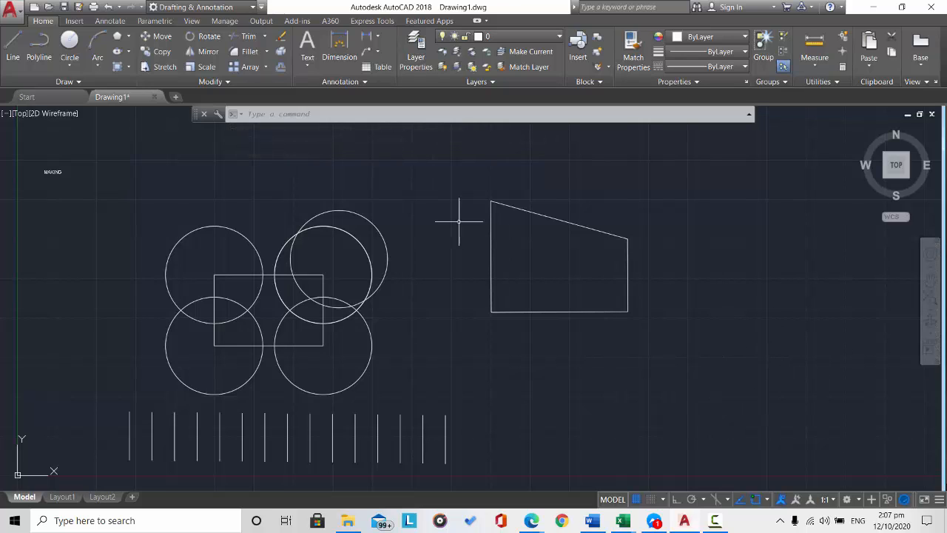
- Rotate the four-sided polyline 30 degrees about its lower-right corner
left_click(213, 41)
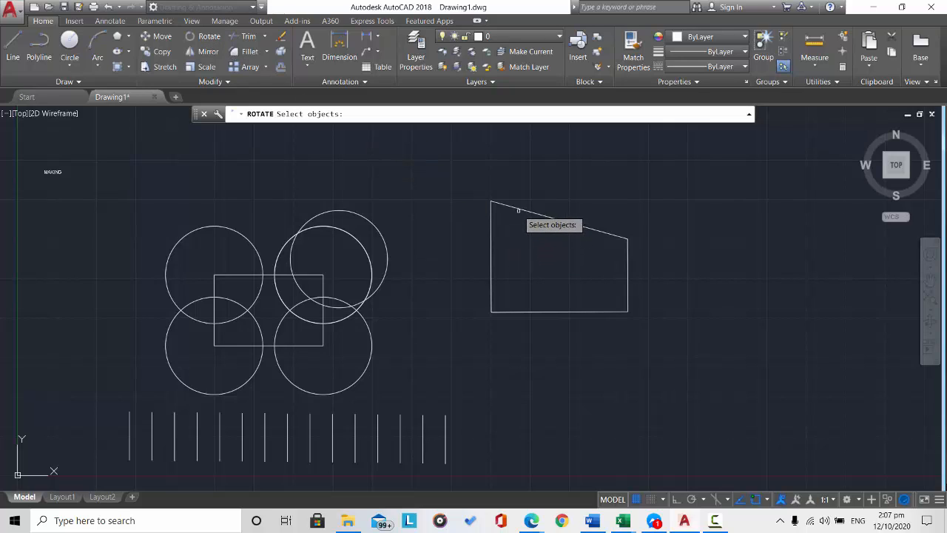
left_click(522, 210)
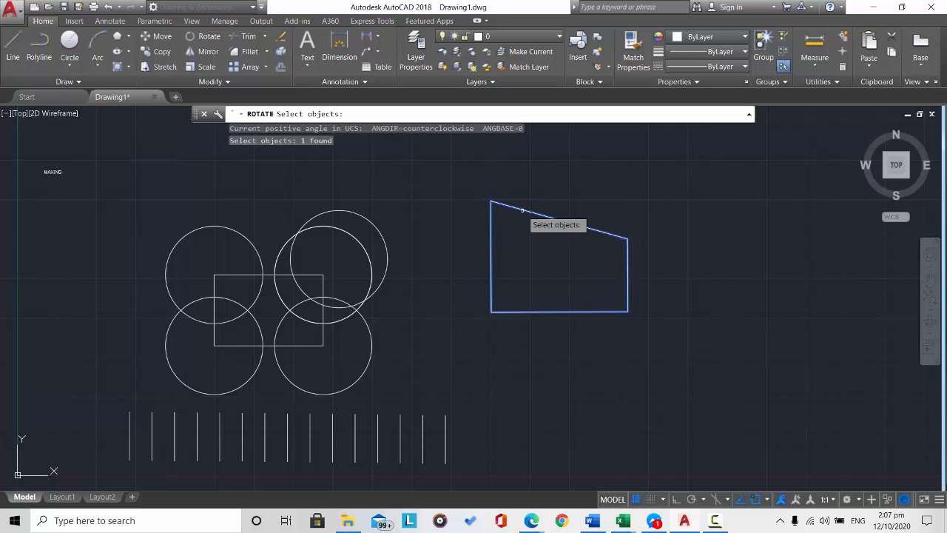
key("Return")
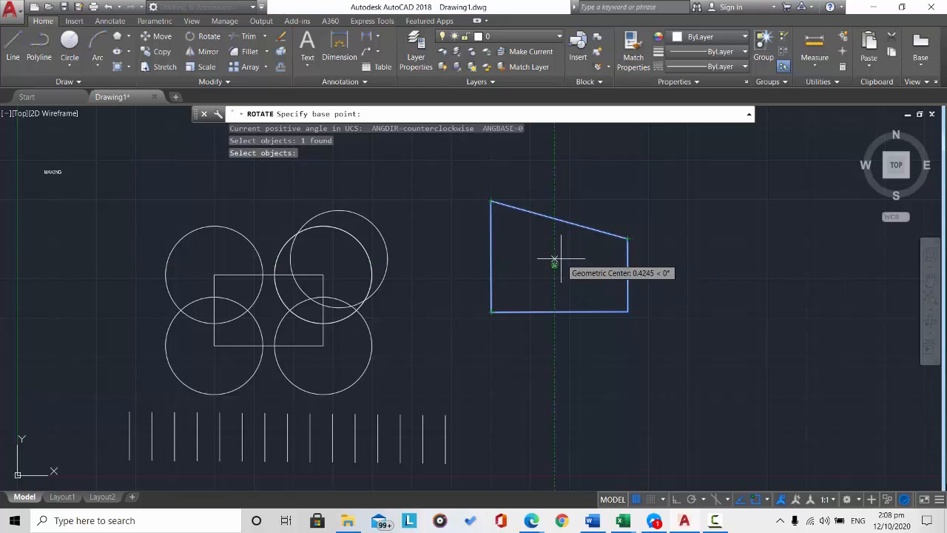
left_click(627, 312)
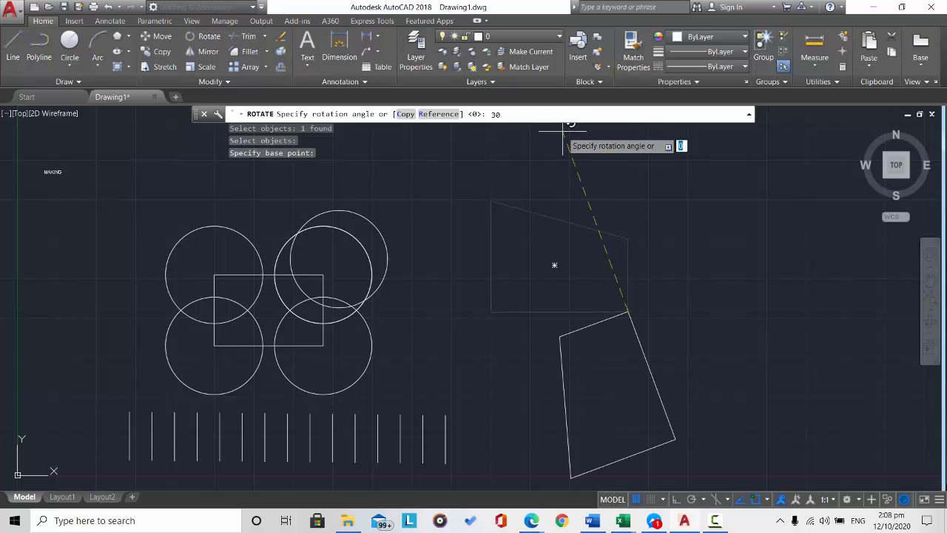
key("Return")
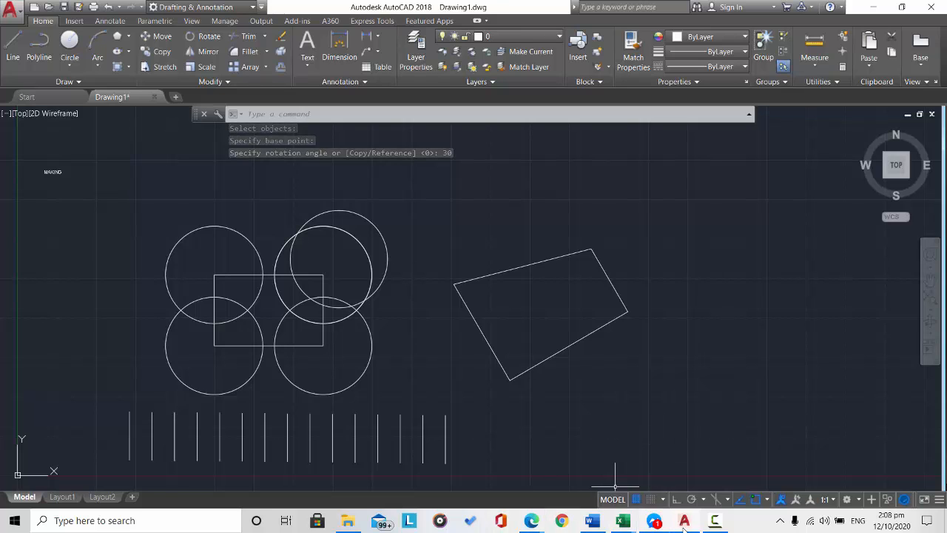
- Switch to the BigBlueButton meeting, check the latest public chat messages, and share the Autodesk AutoCAD application window
mouse_move(532, 521)
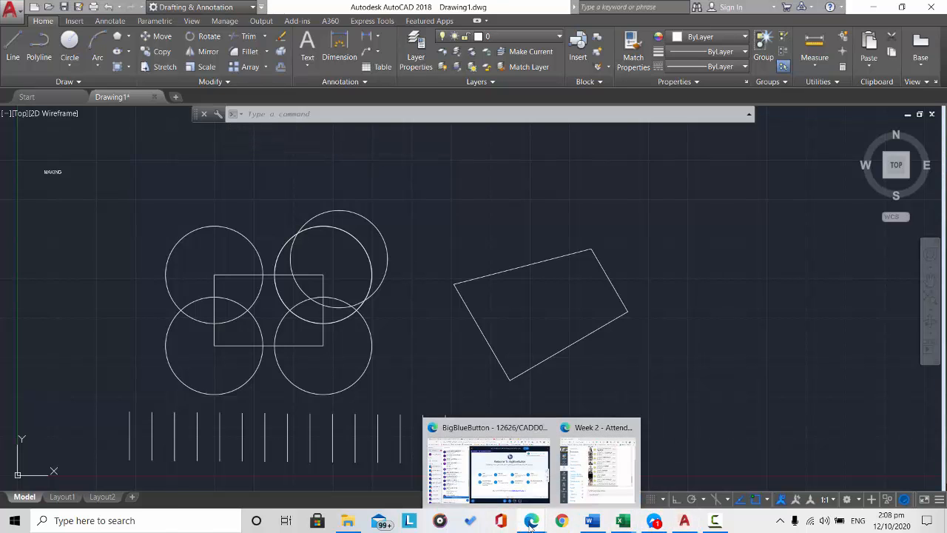
left_click(530, 478)
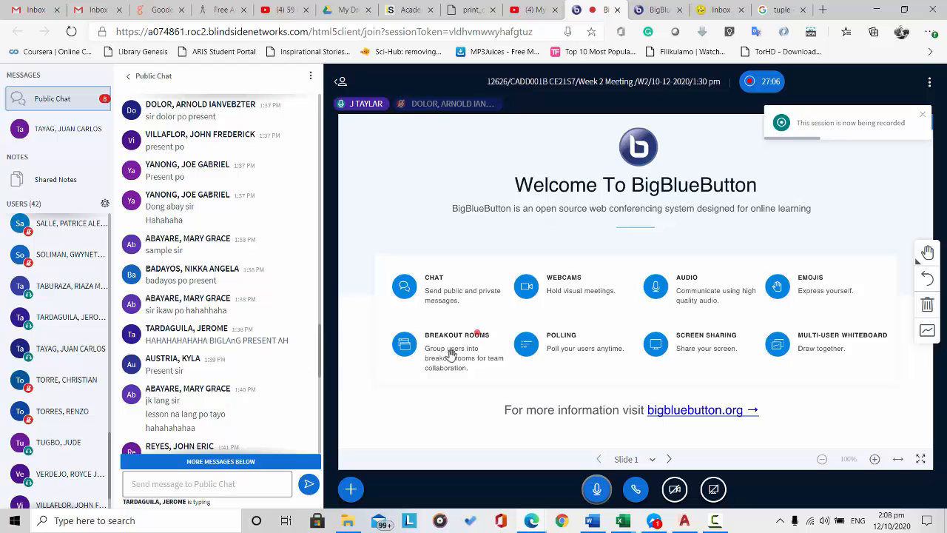
scroll(181, 394, "down", 3)
scroll(181, 394, "down", 5)
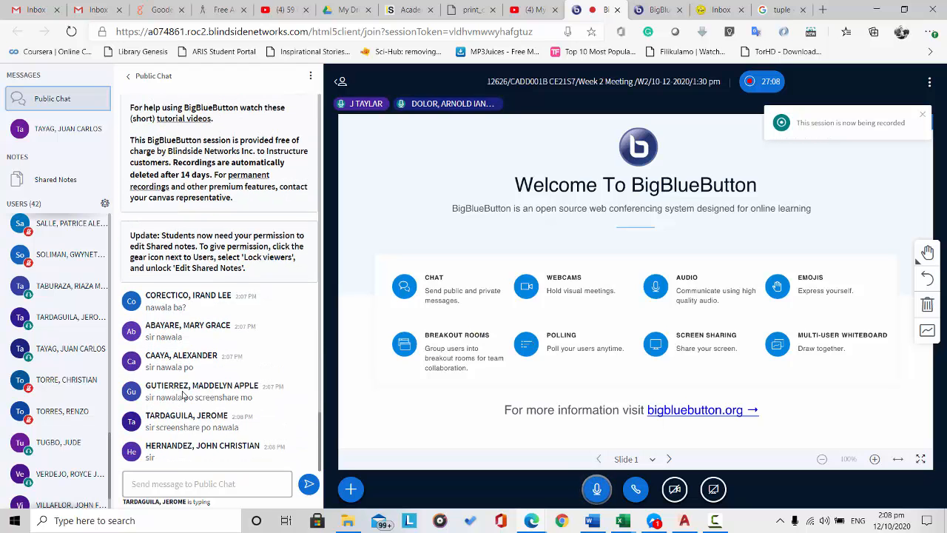
left_click(713, 489)
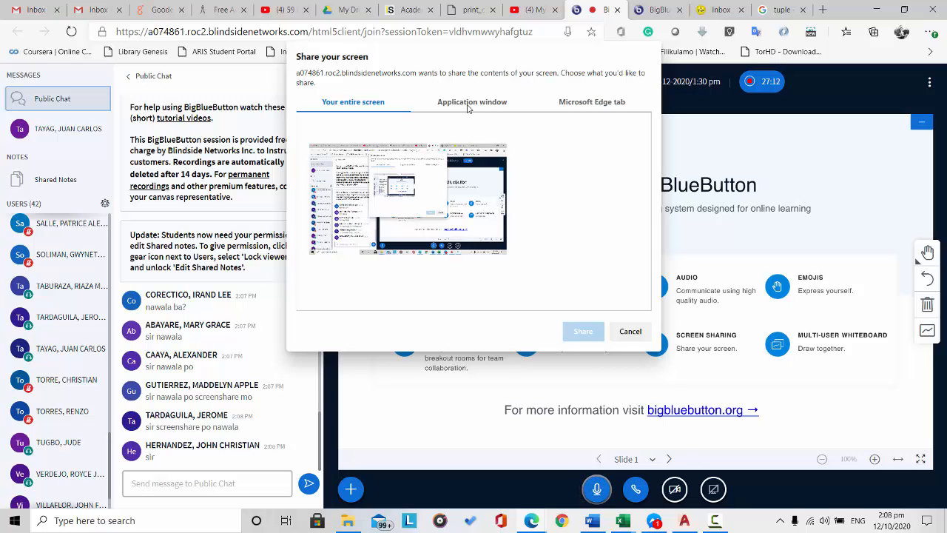
left_click(468, 104)
left_click(474, 166)
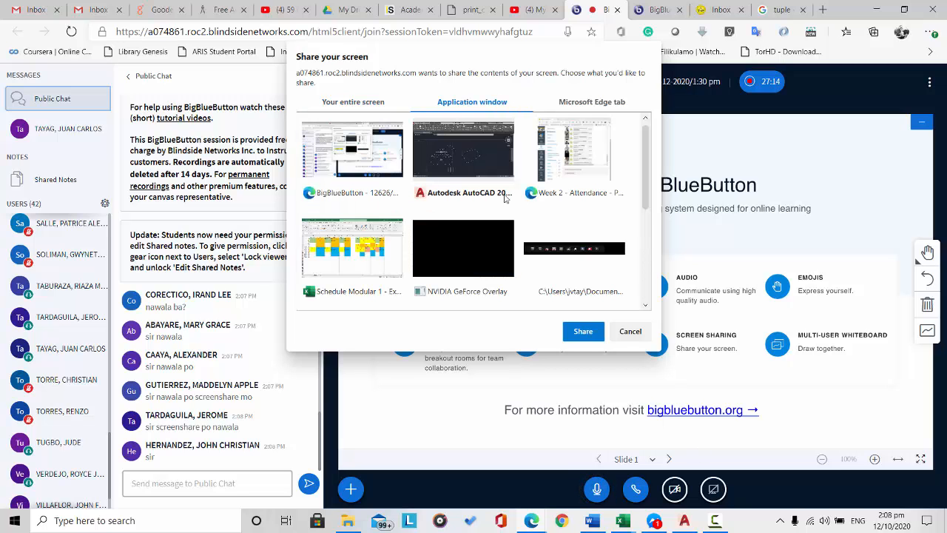
left_click(583, 331)
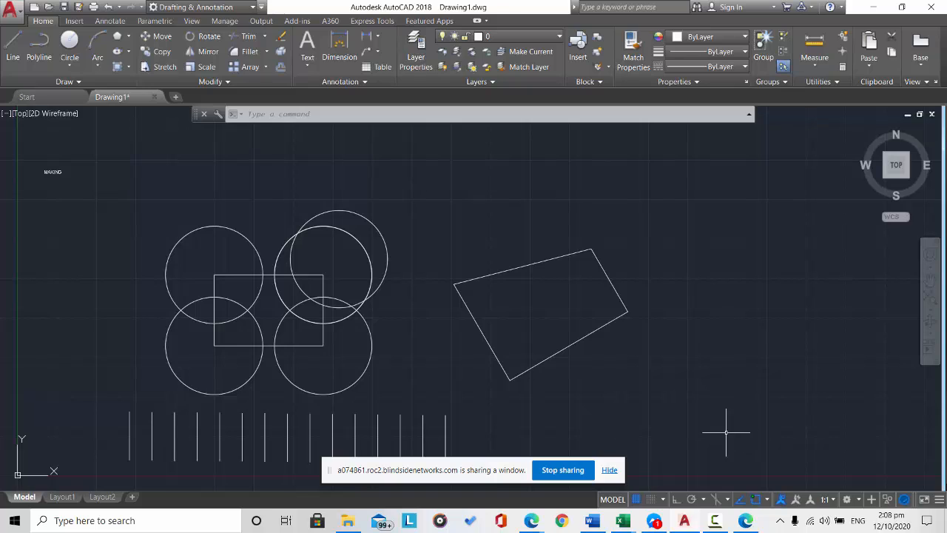
- Check the shared window in the BigBlueButton meeting and return to AutoCAD
mouse_move(536, 522)
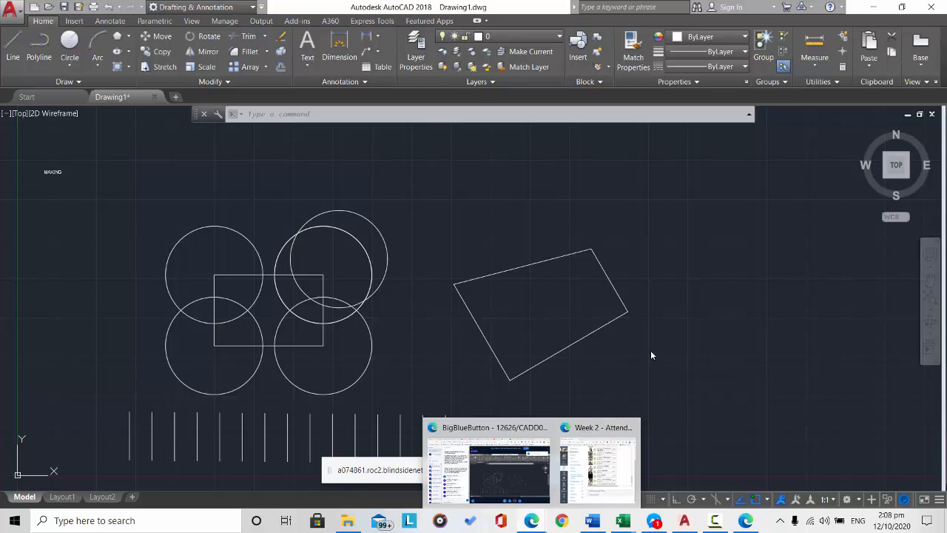
left_click(488, 464)
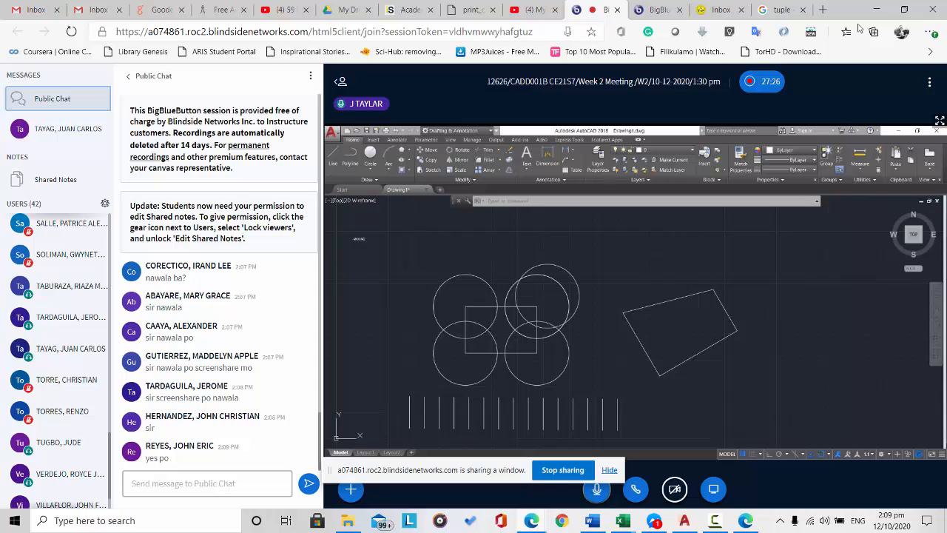
left_click(876, 9)
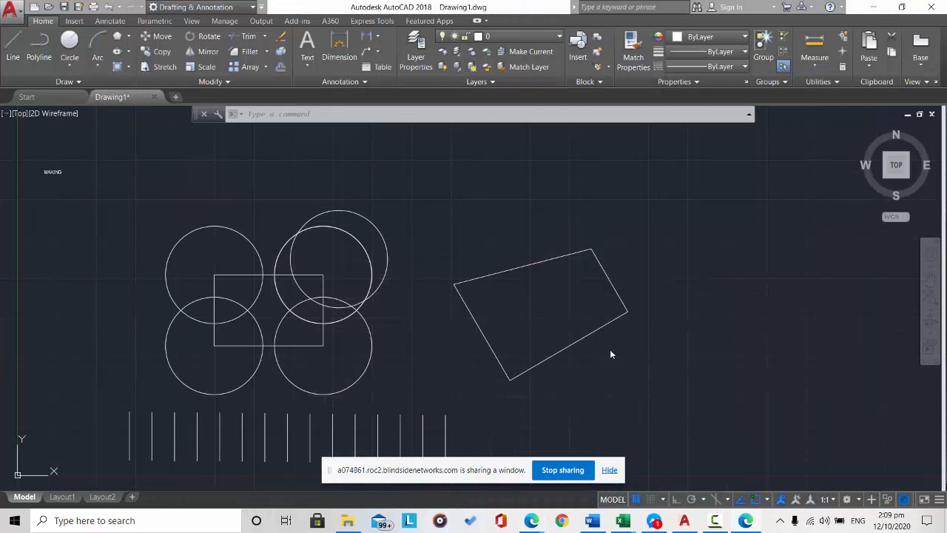
- Undo the rotation of the four-sided polyline
key("ctrl+z")
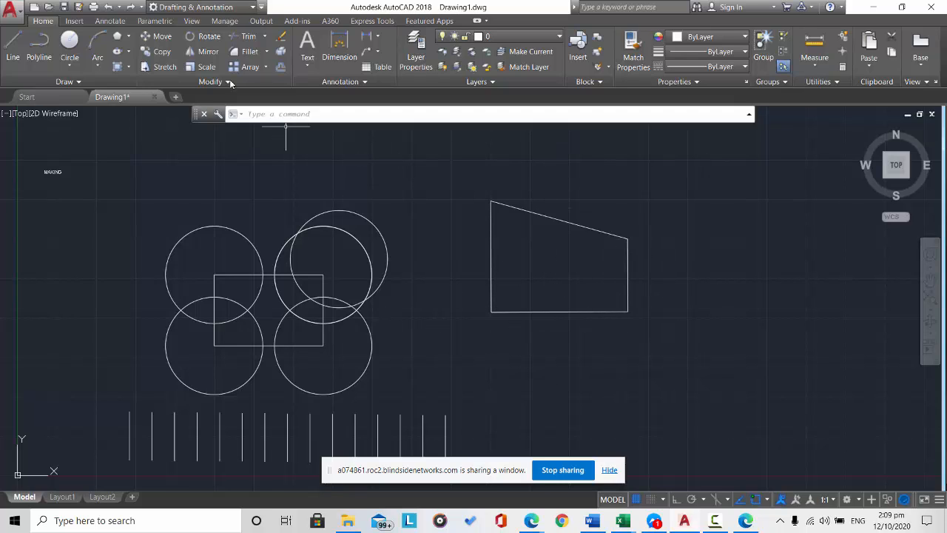
- Repeat the 30-degree rotation of the four-sided polyline about its lower-right corner, and undo it
left_click(209, 37)
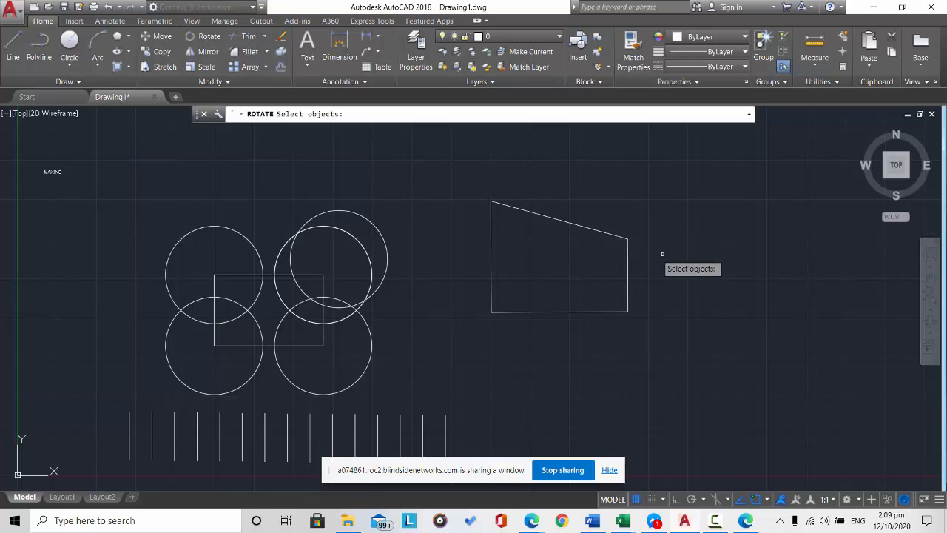
left_click(629, 269)
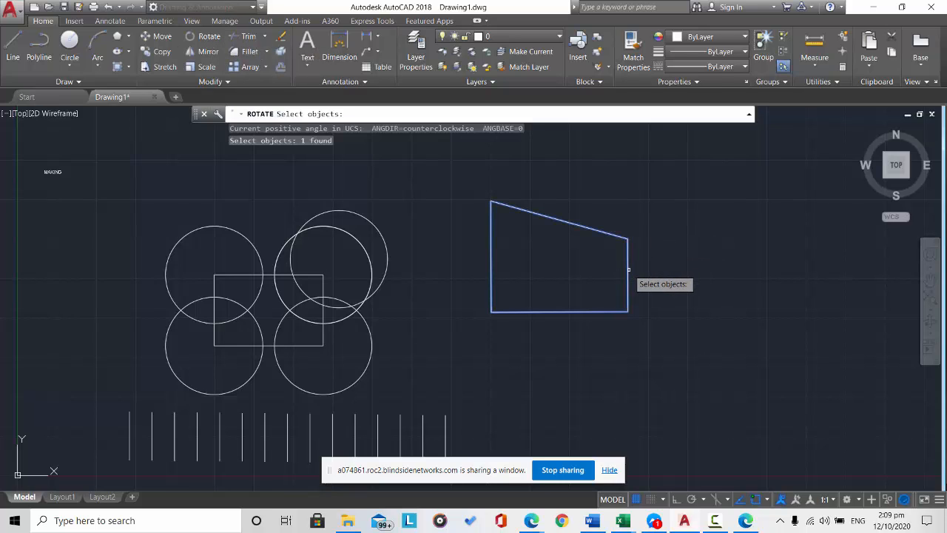
key("Return")
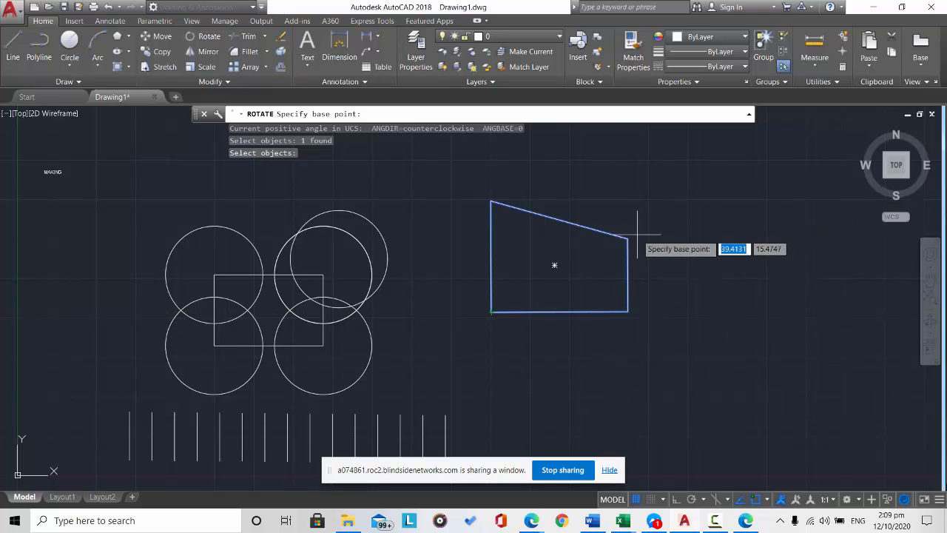
left_click(628, 311)
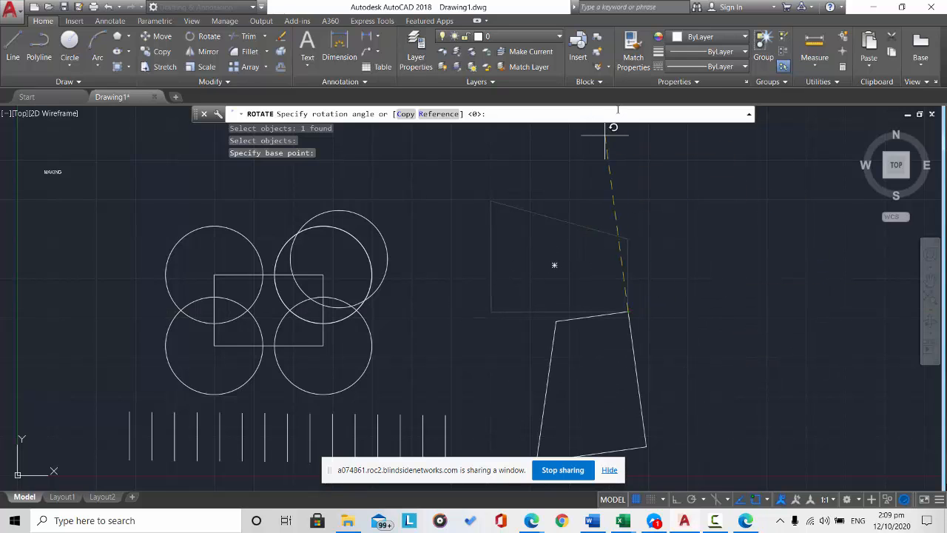
key("Return")
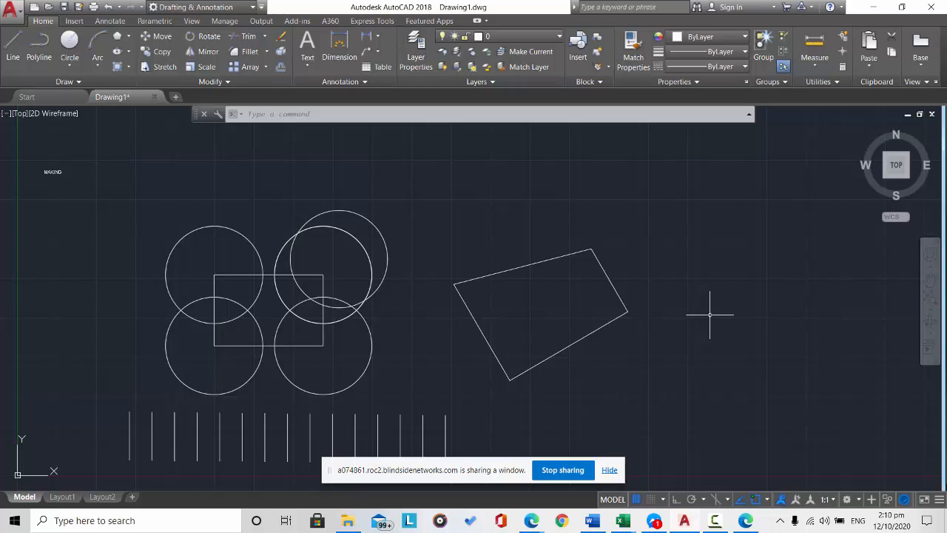
key("ctrl+z")
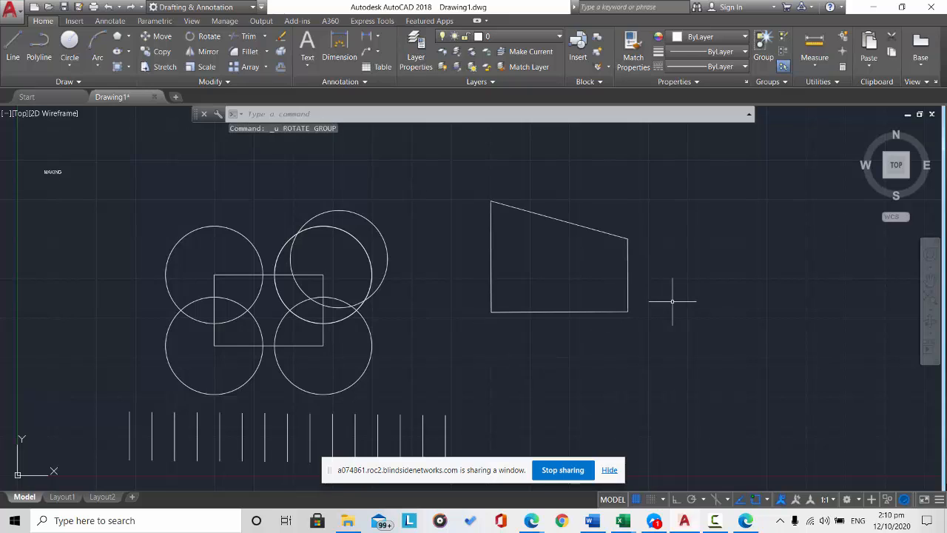
- Rotate a copy of the four-sided polyline about 45 degrees counterclockwise around its lower-right corner, using the Copy option and keeping the original
left_click(218, 37)
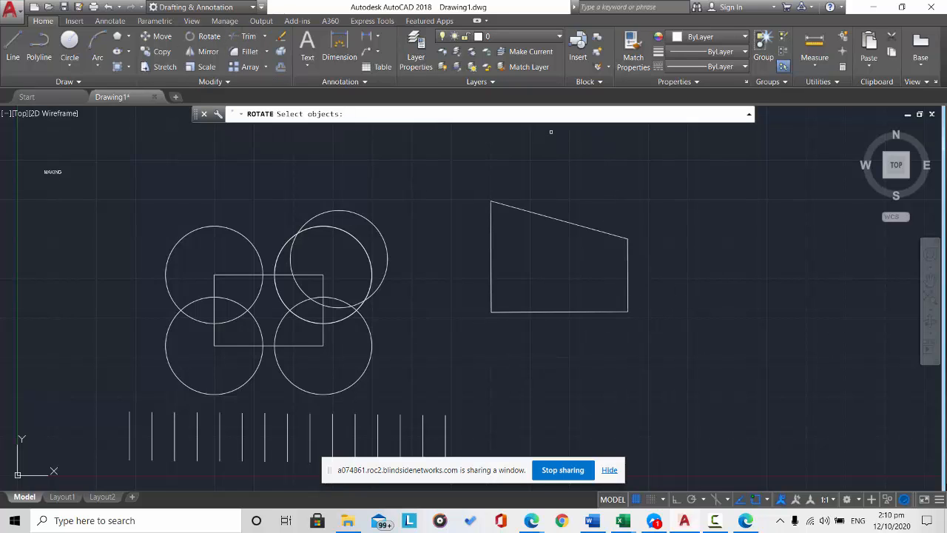
left_click(628, 308)
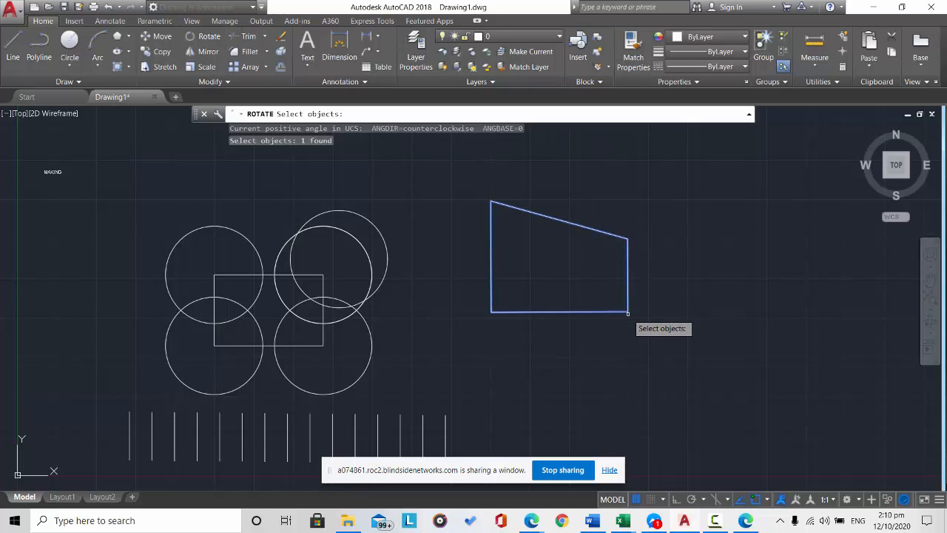
key("Return")
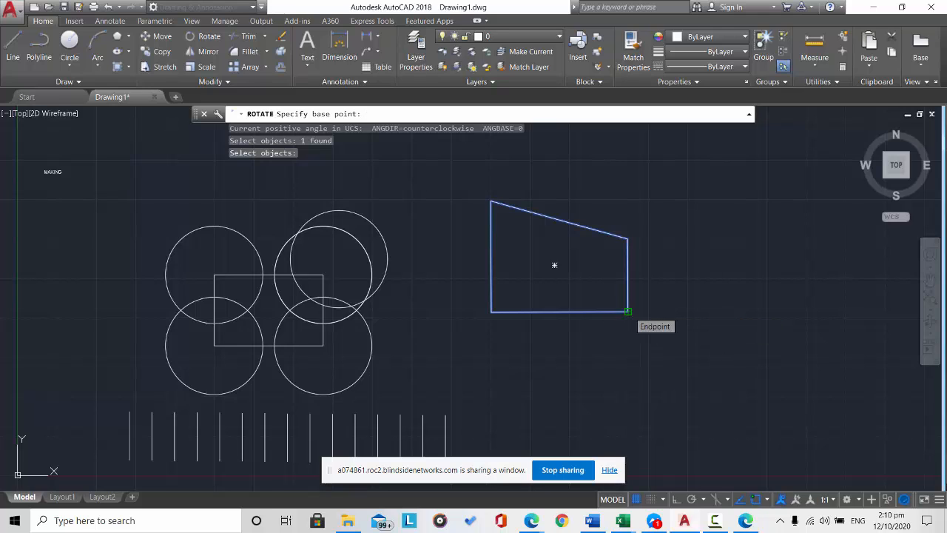
left_click(628, 311)
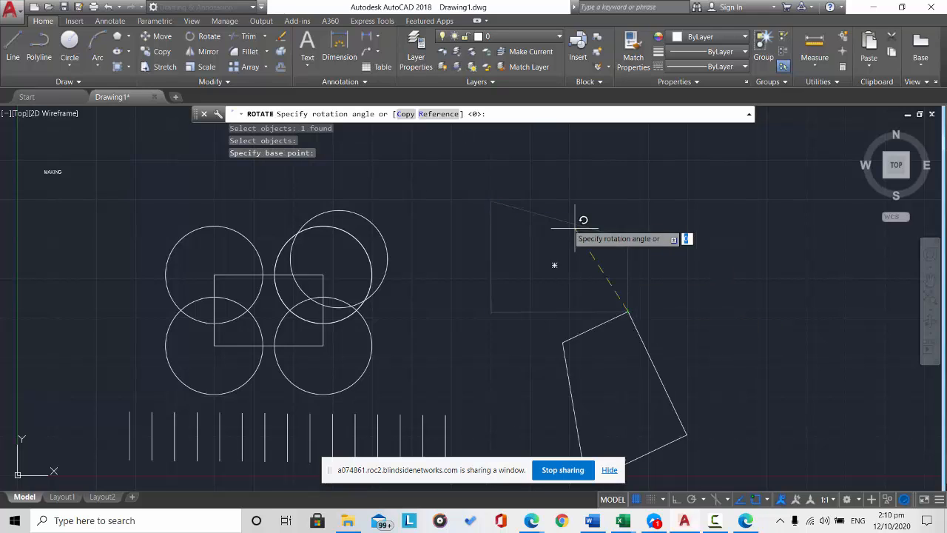
left_click(405, 114)
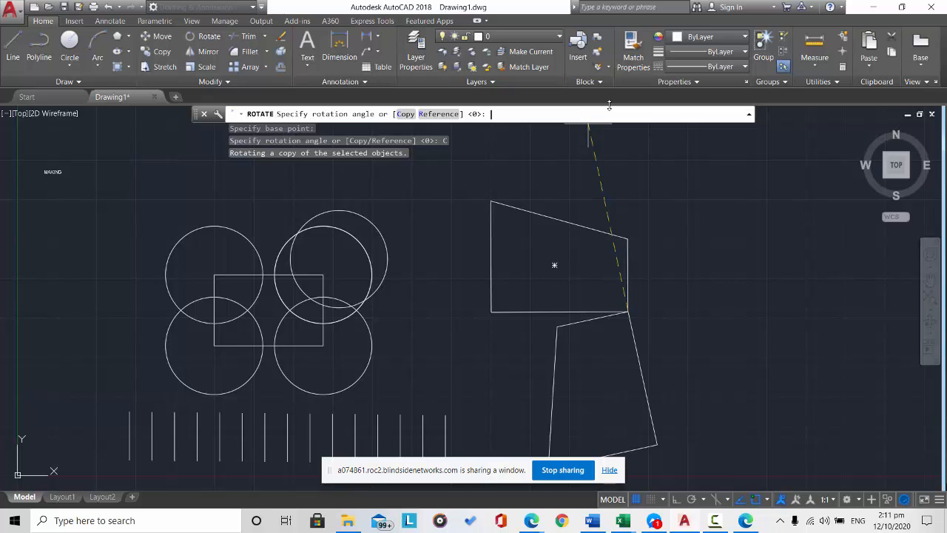
key("Return")
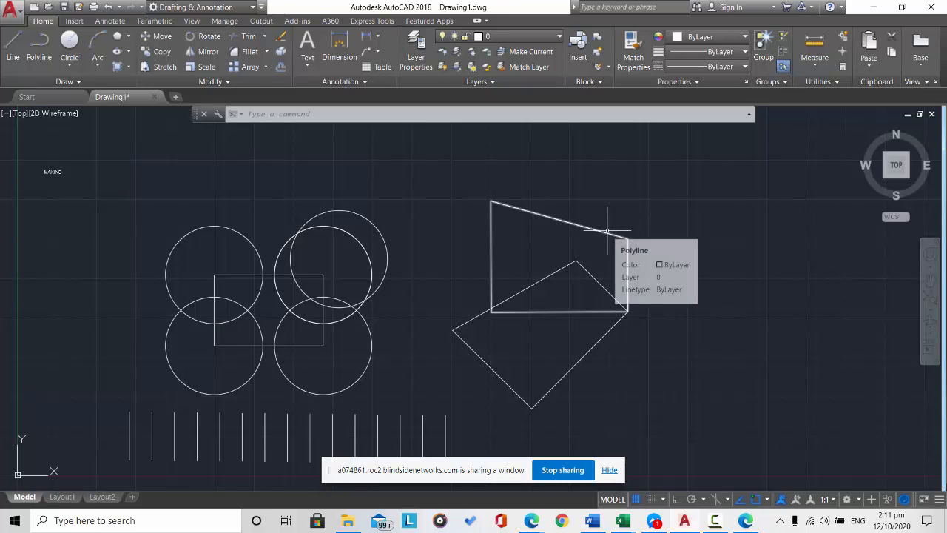
- Rotate the upper four-sided polyline about 30 degrees clockwise around its lower-right corner, using the Reference option with a reference angle of 90
left_click(217, 37)
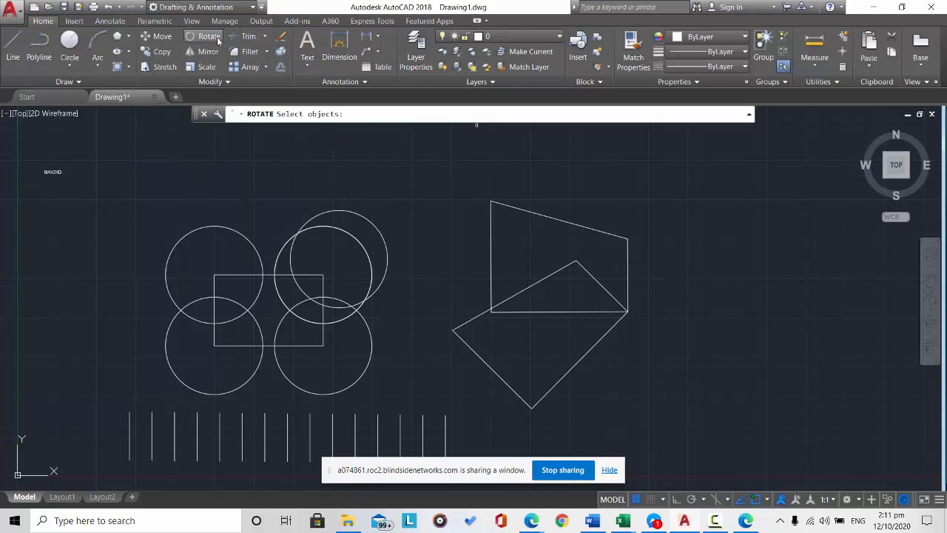
left_click(626, 266)
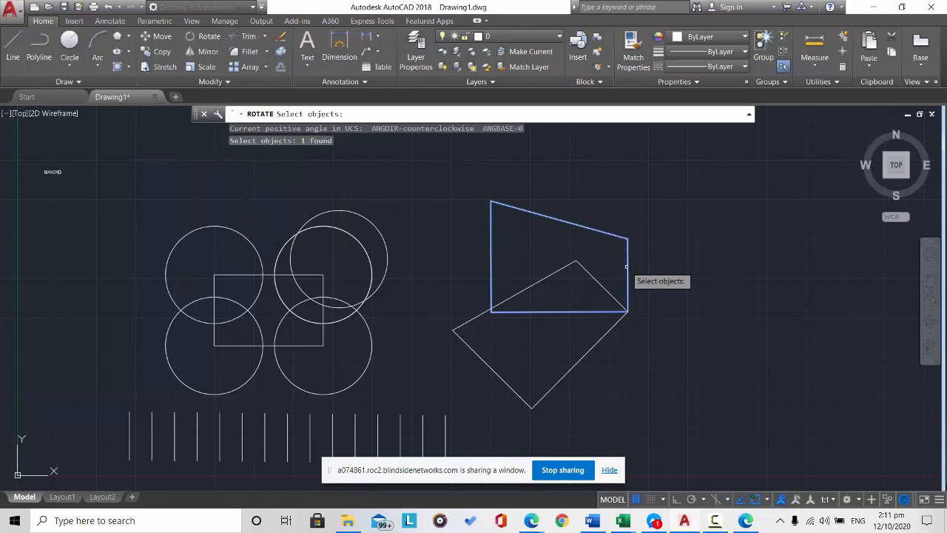
key("Return")
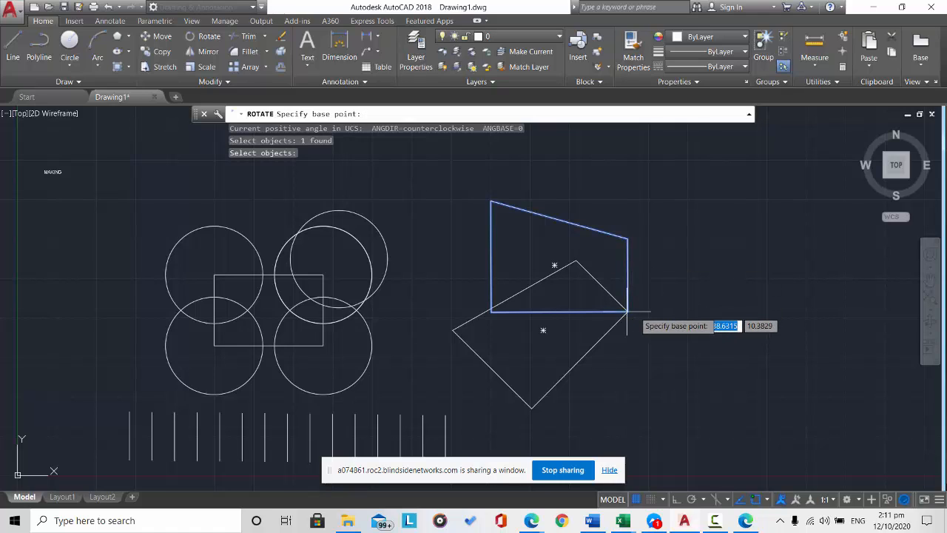
left_click(628, 311)
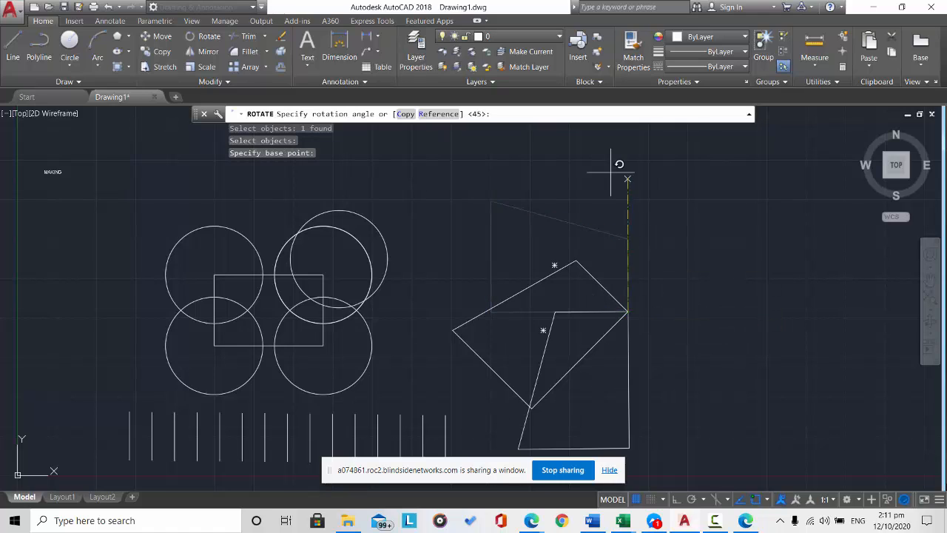
left_click(437, 115)
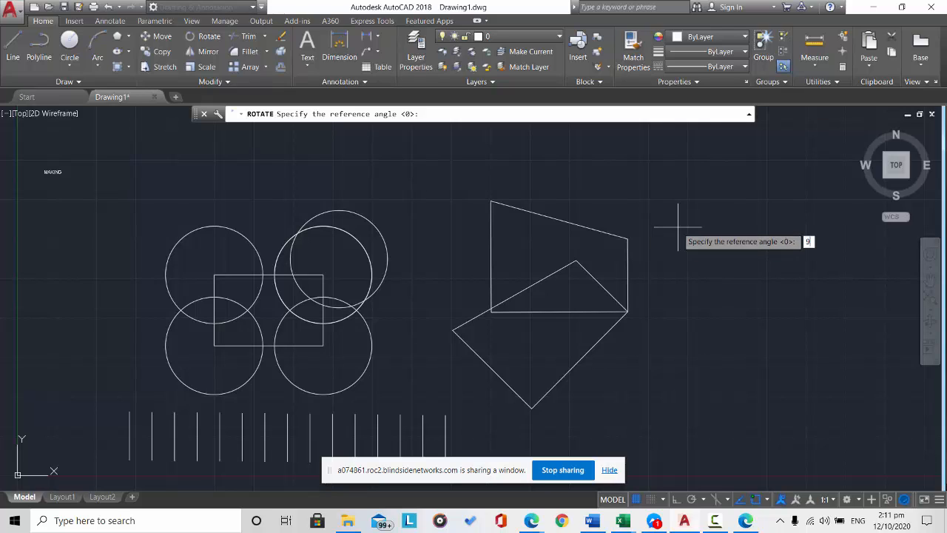
key("Return")
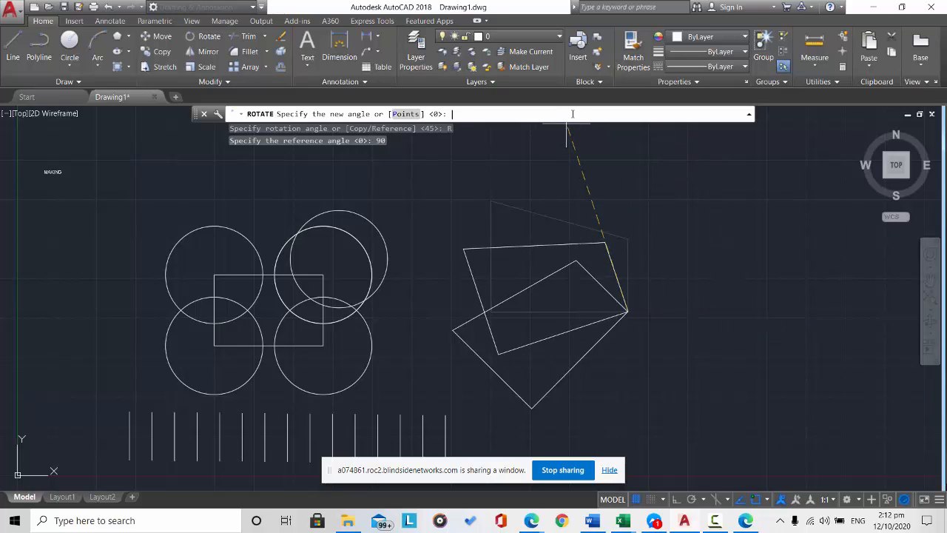
key("Return")
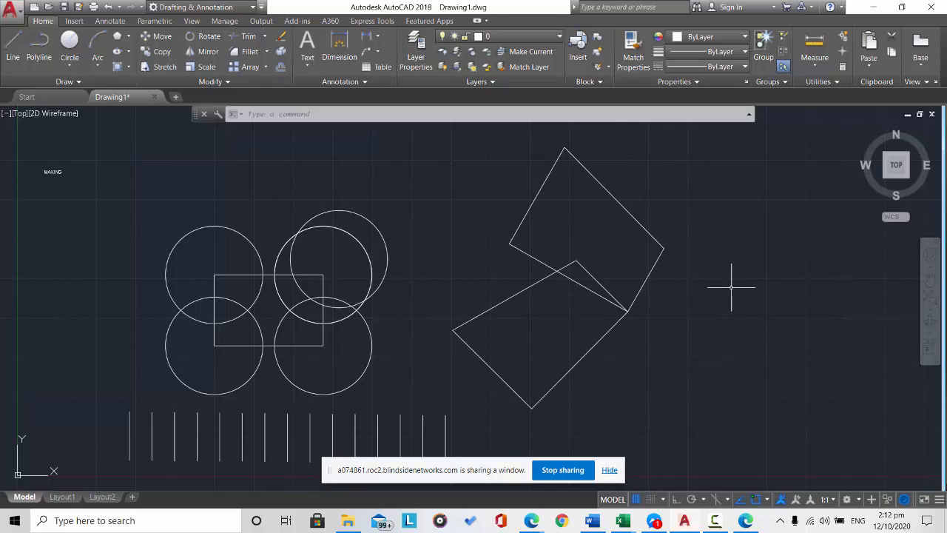
- Erase all the circles, lines, the rectangle and both polylines, keeping the MAKING text, and draw a new small rectangle in the cleared area
mouse_move(736, 254)
left_mouse_down()
mouse_move(676, 194)
mouse_move(111, 233)
mouse_move(194, 479)
mouse_move(719, 434)
mouse_move(752, 384)
left_mouse_up()
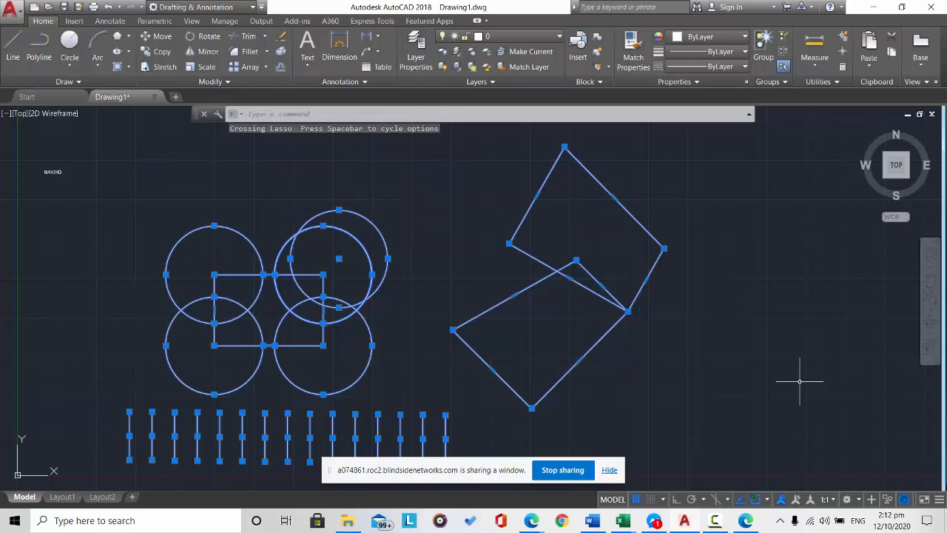
key("Delete")
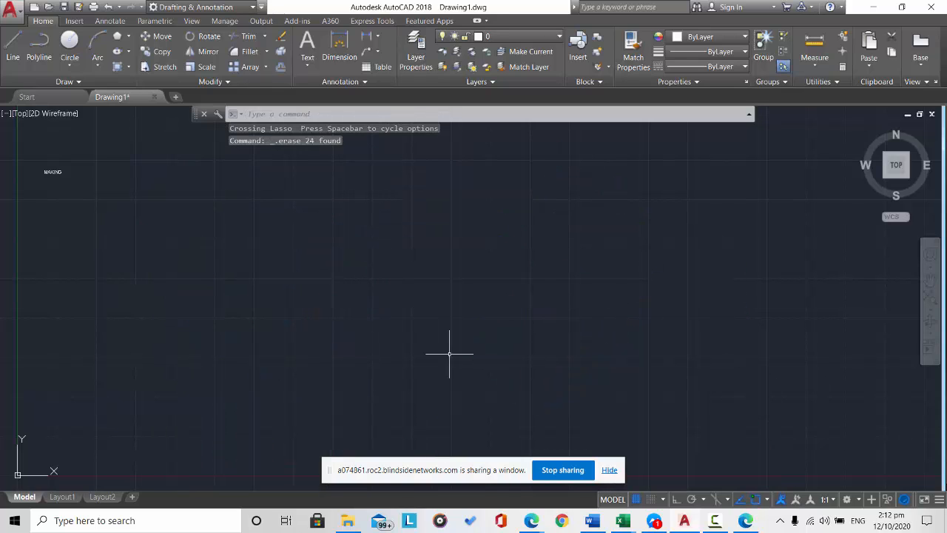
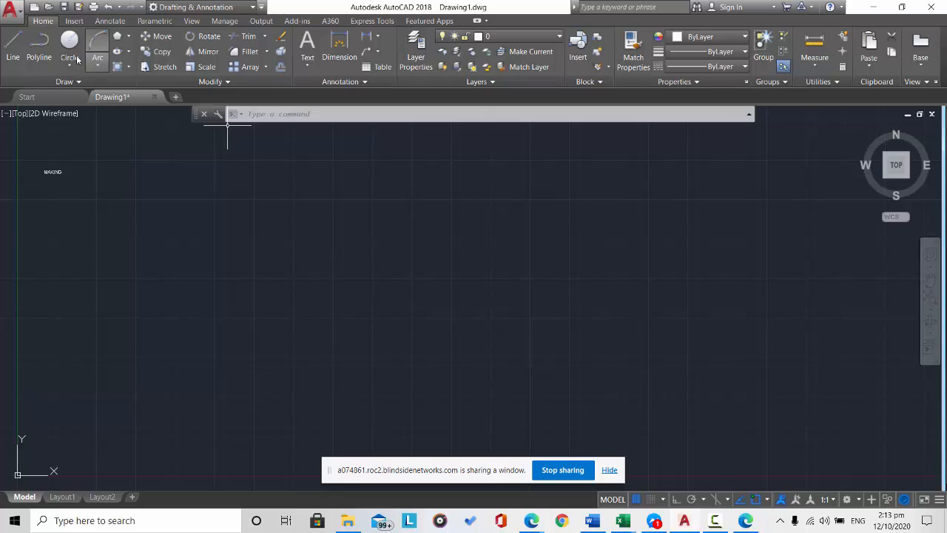
left_click(128, 51)
left_click(146, 69)
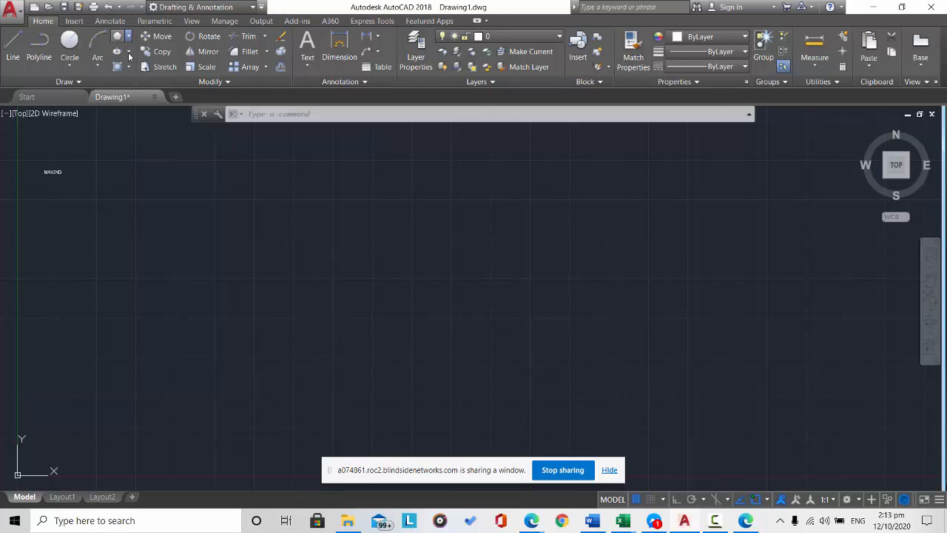
left_click(175, 275)
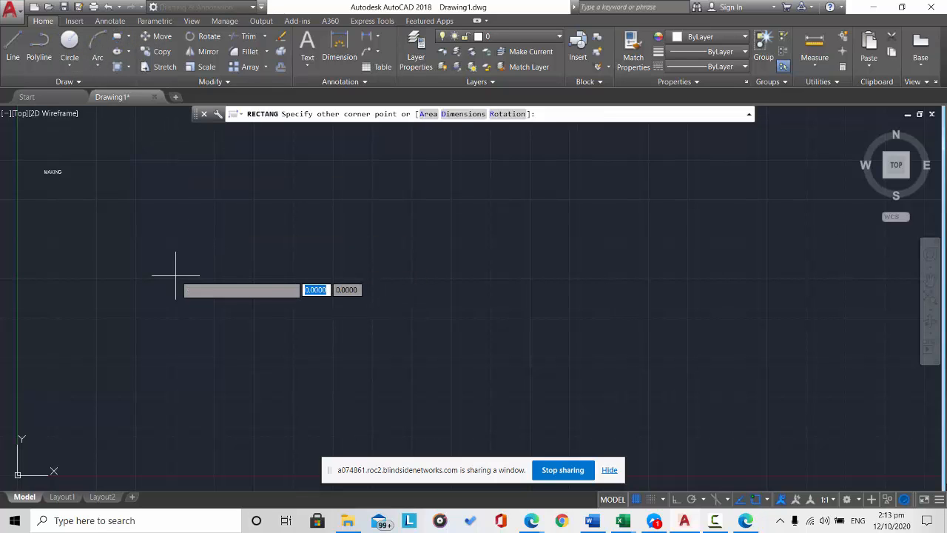
left_click(263, 323)
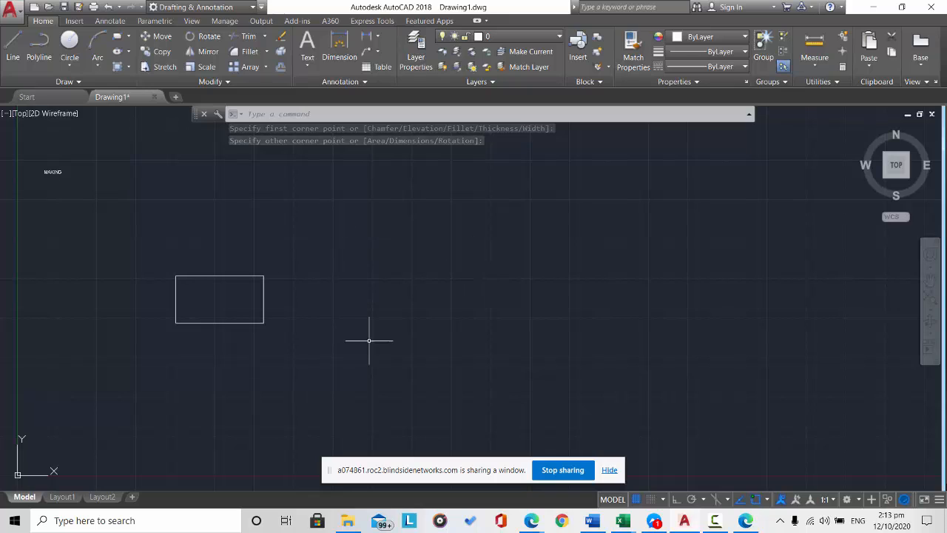
- Scale the rectangle by a factor of 0.5 about its geometric center
left_click(207, 67)
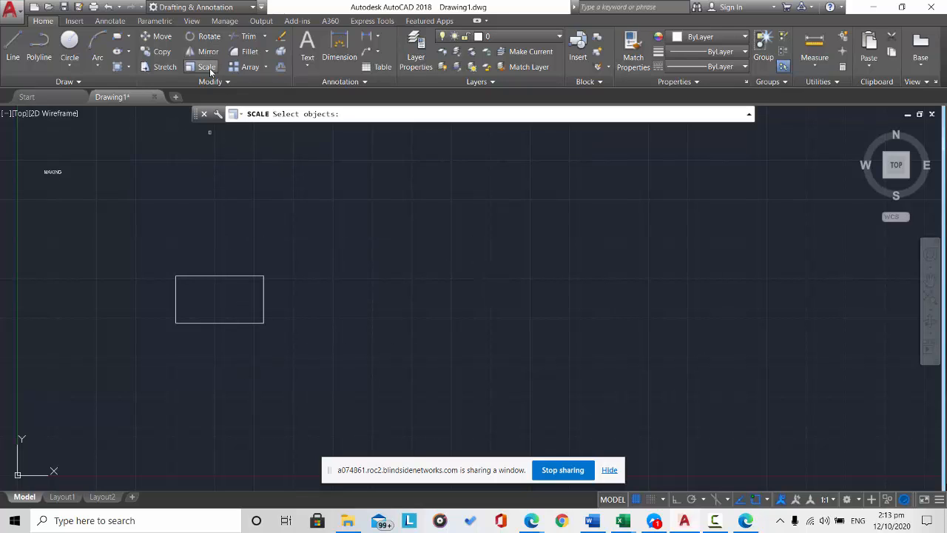
left_click(219, 276)
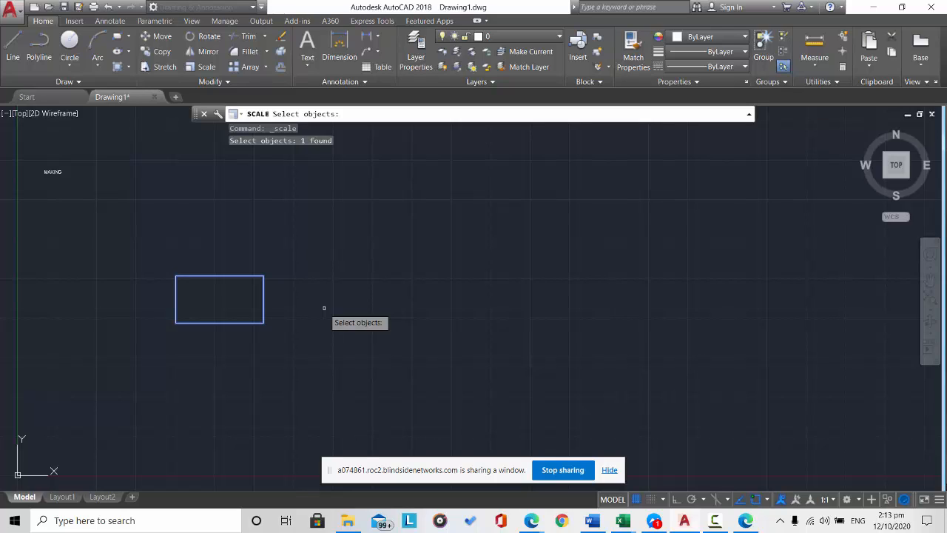
key("Return")
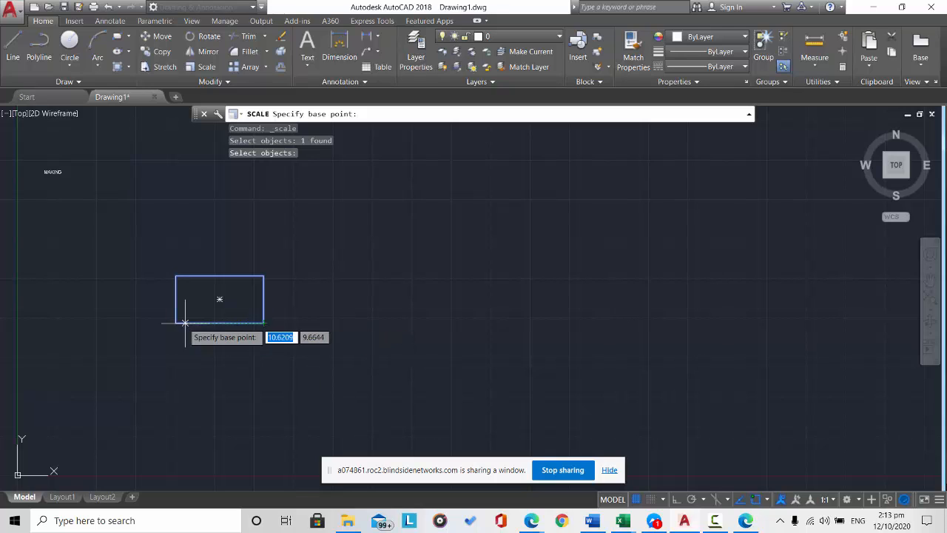
left_click(219, 299)
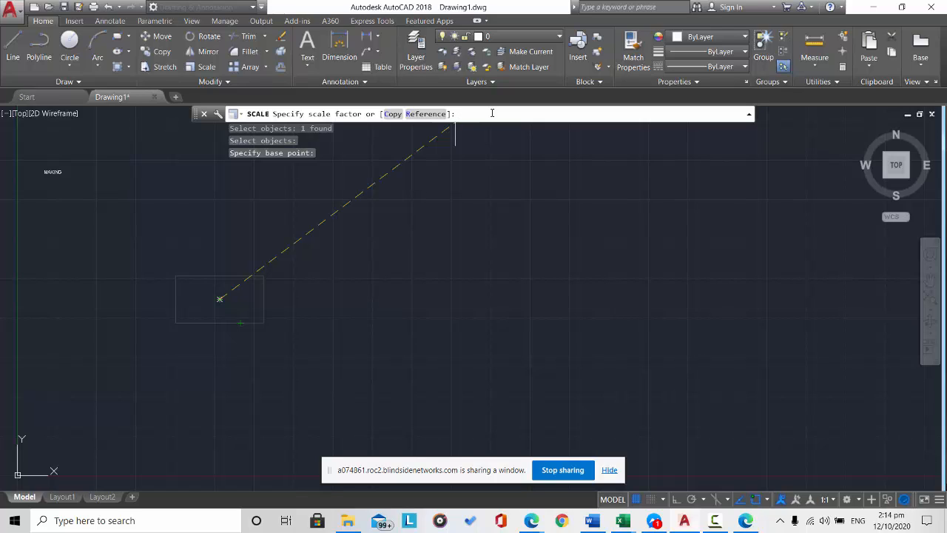
type("0.5")
key("Return")
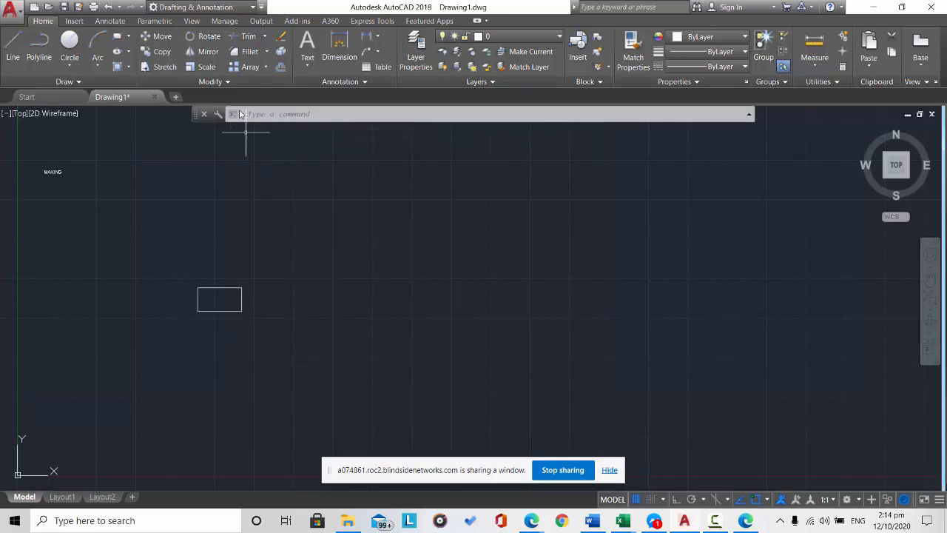
- Scale the rectangle by a factor of 1.5 about its geometric center
left_click(200, 67)
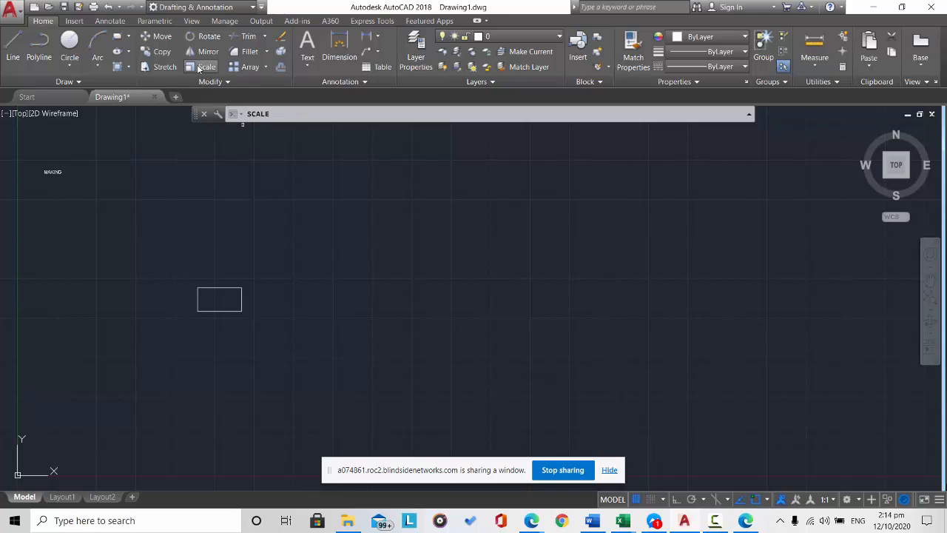
left_click(242, 309)
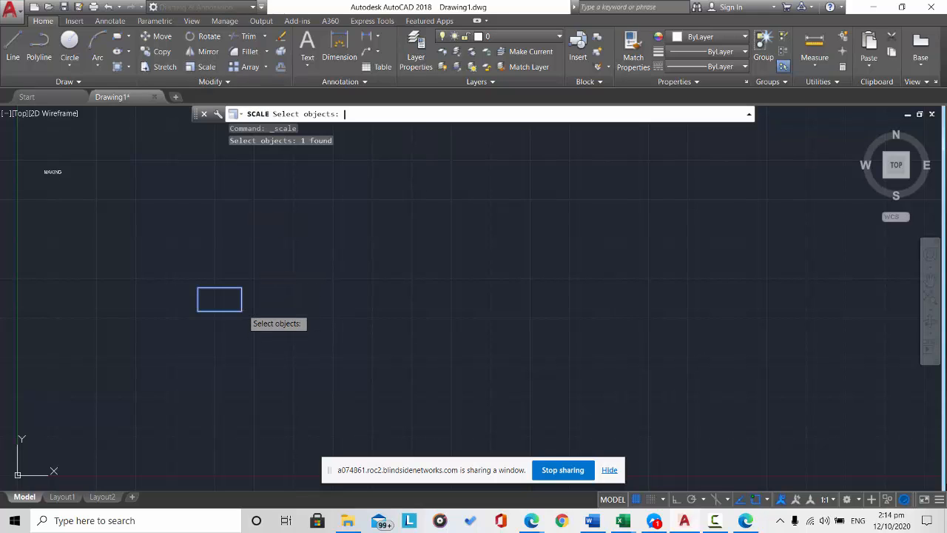
key("Return")
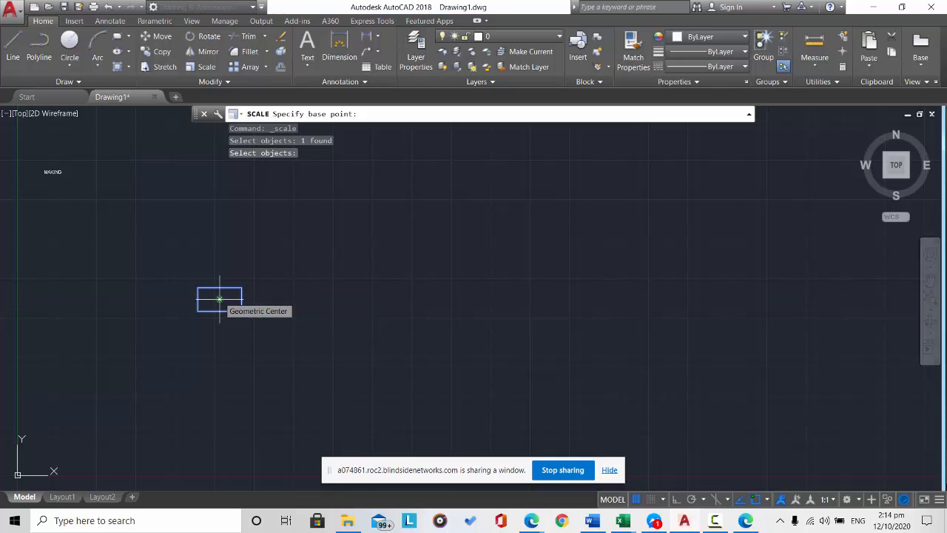
left_click(220, 299)
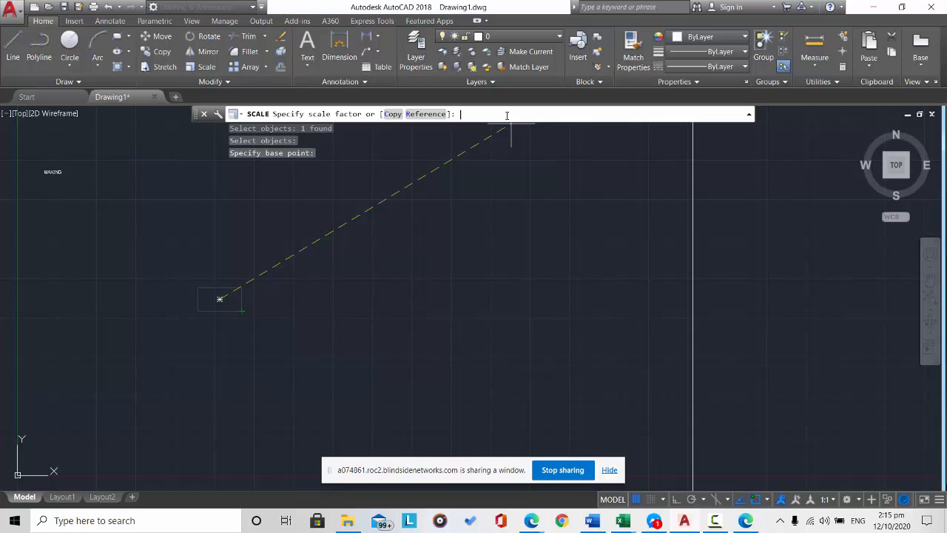
type("1.5")
key("Return")
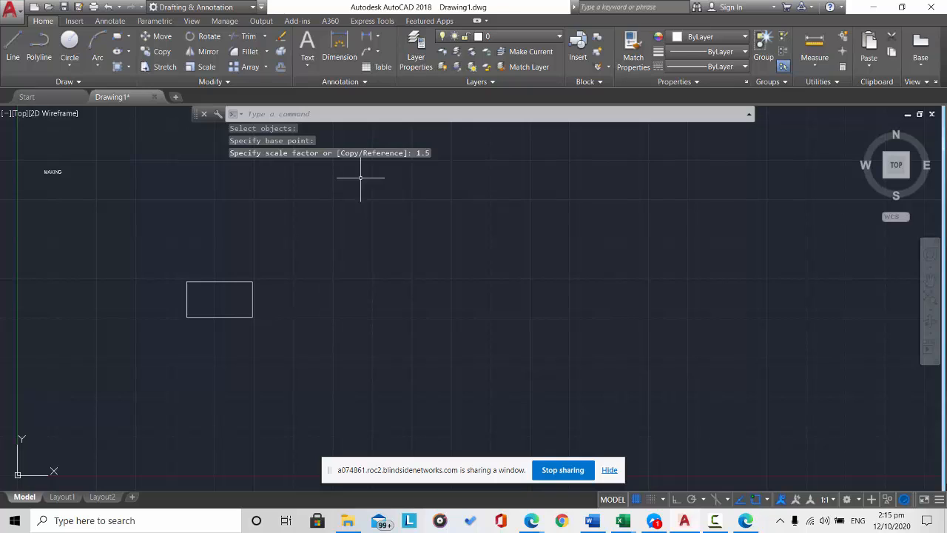
- Create a scaled copy of the rectangle with a factor of 1.25 from its lower-right corner, using the Copy option and keeping the original
left_click(201, 66)
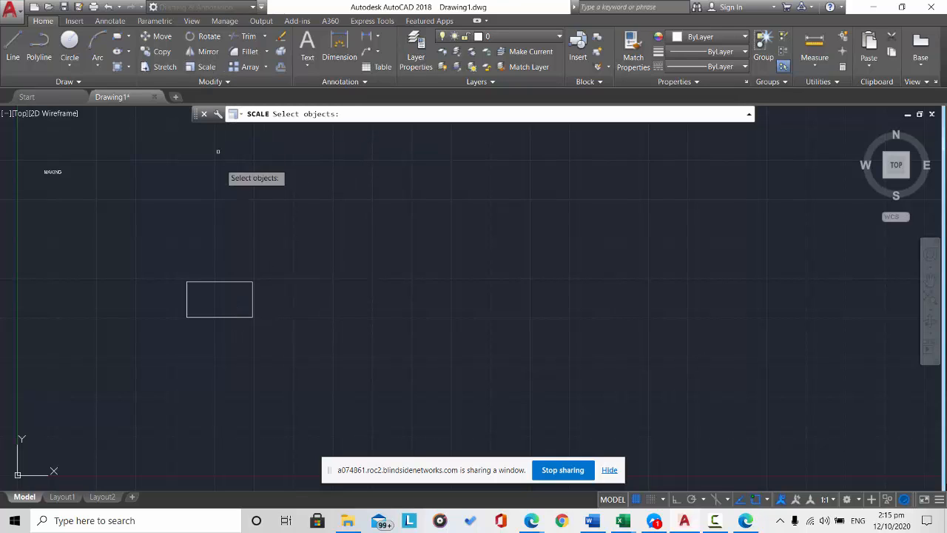
left_click(250, 314)
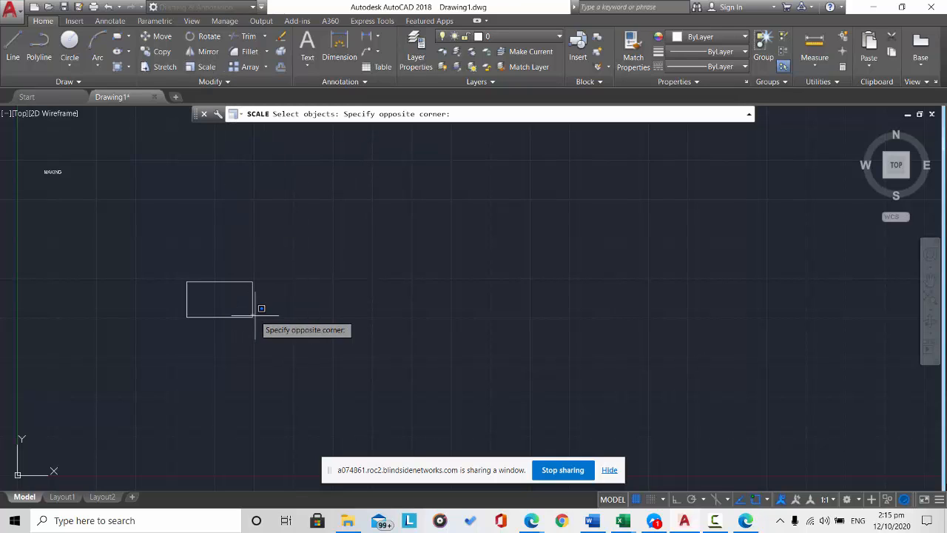
left_click(252, 313)
left_click(252, 313)
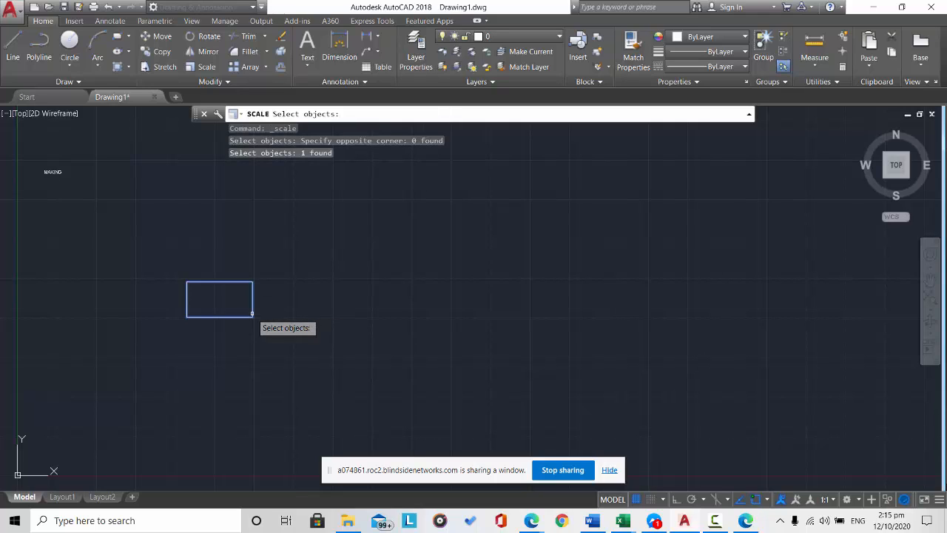
key("Return")
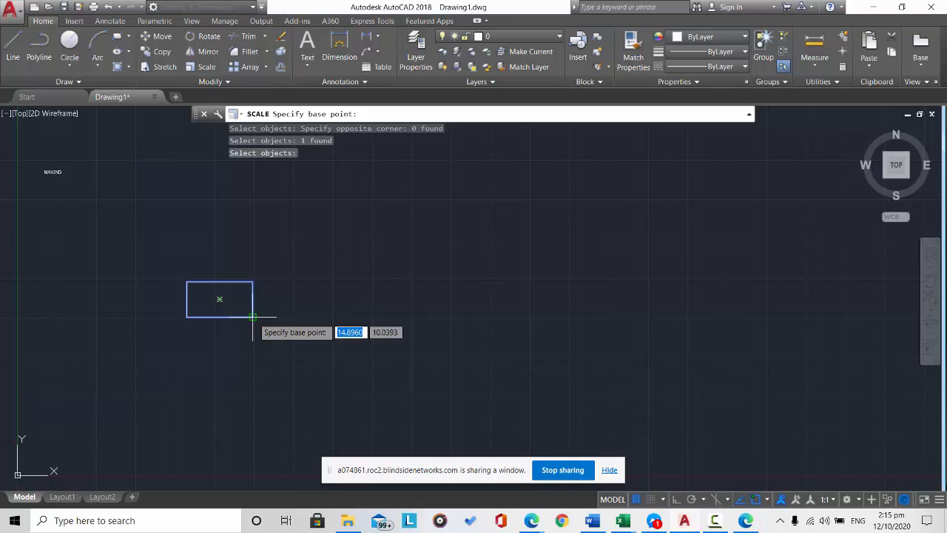
left_click(252, 317)
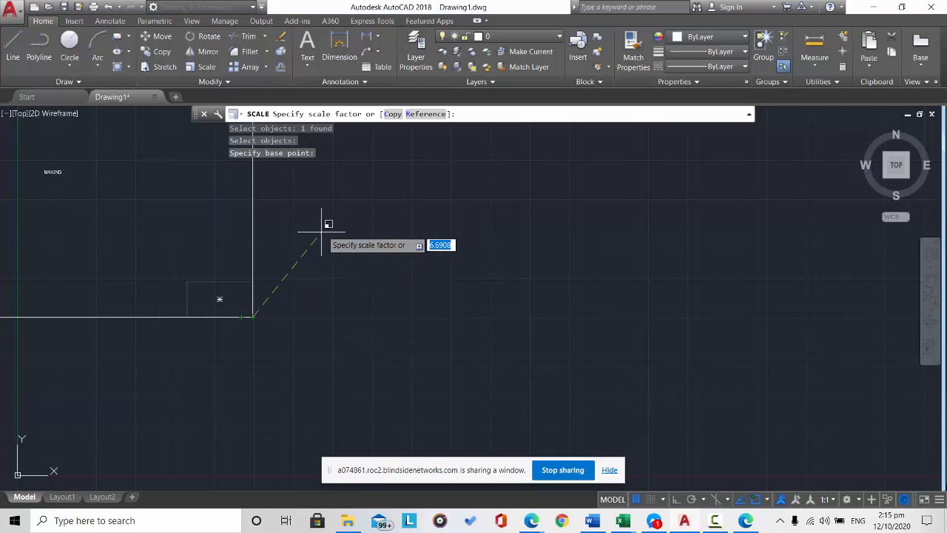
left_click(392, 116)
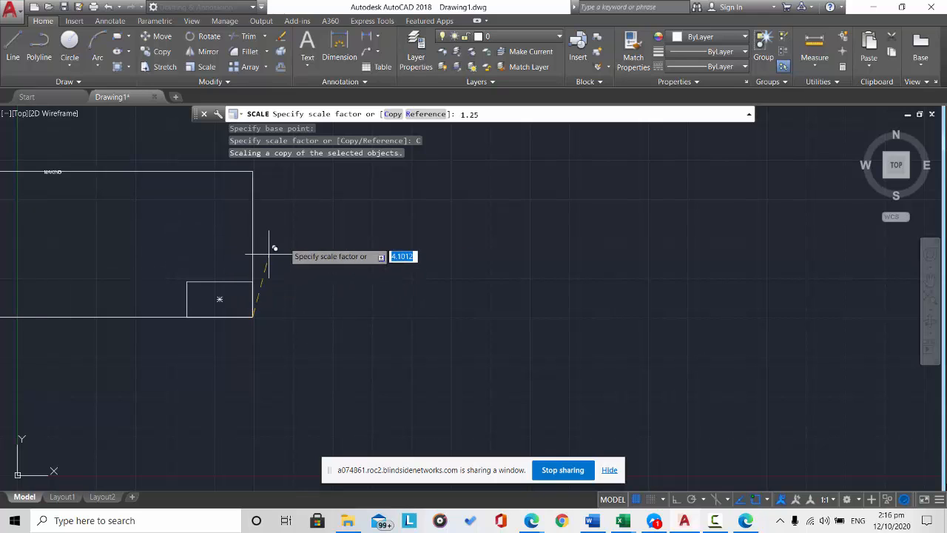
key("Return")
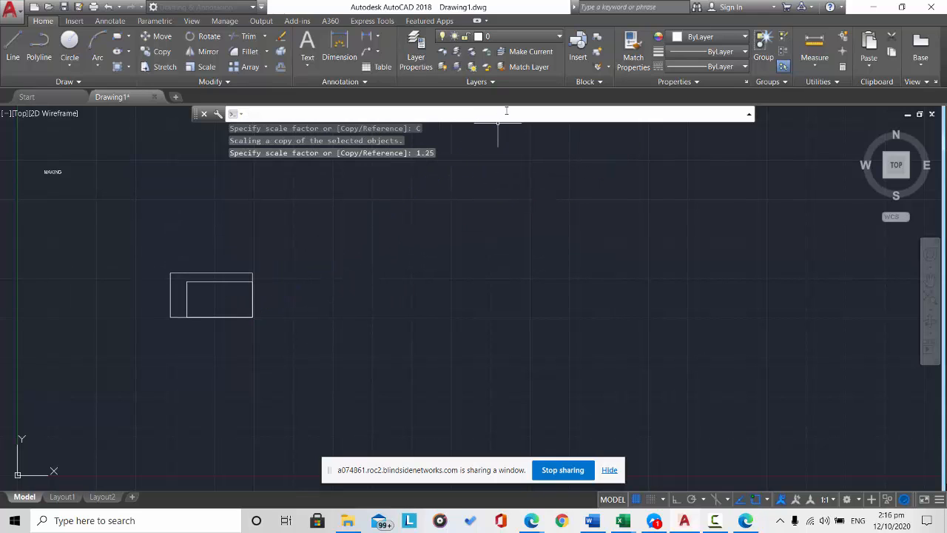
- Highlight the inner and the outer rectangle to compare the original with its scaled copy, and clear the selection
left_click(188, 295)
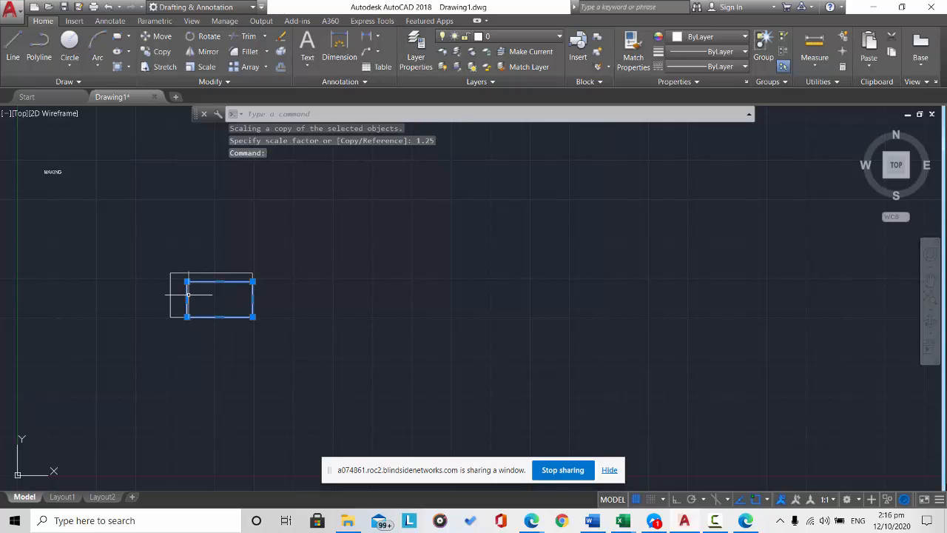
left_click(216, 387)
key("Escape")
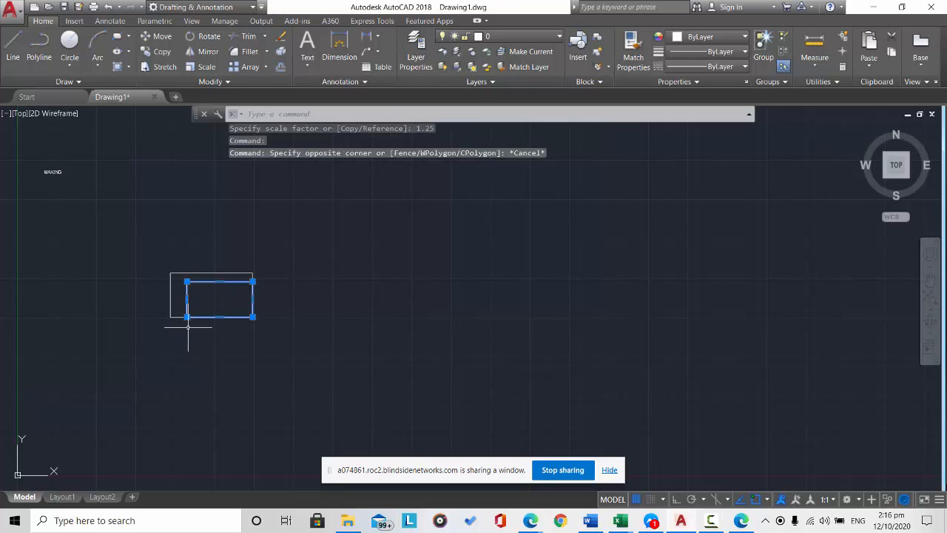
left_click(171, 297)
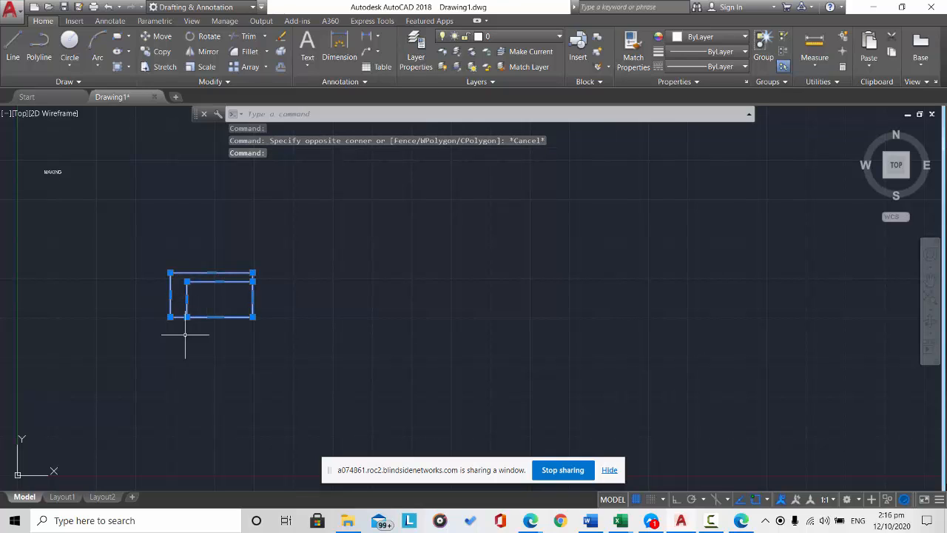
key("Escape")
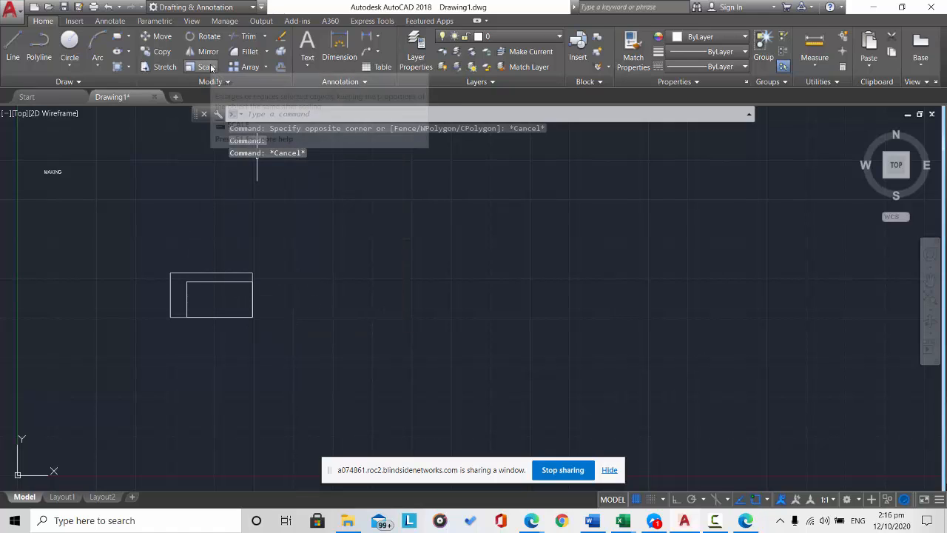
- Scale the inner rectangle about its lower-right corner using the Reference option, with reference length 1.5 and new length 3
left_click(207, 67)
left_click(234, 281)
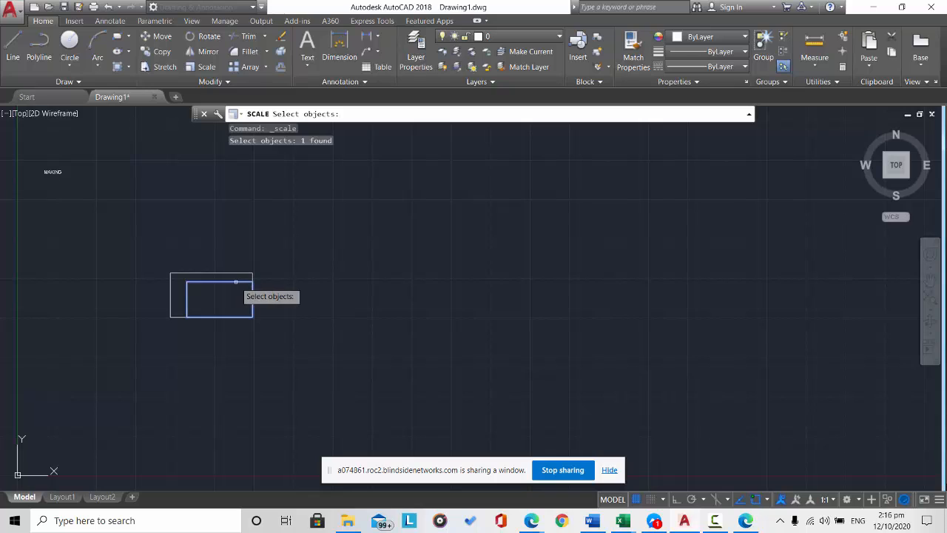
key("Return")
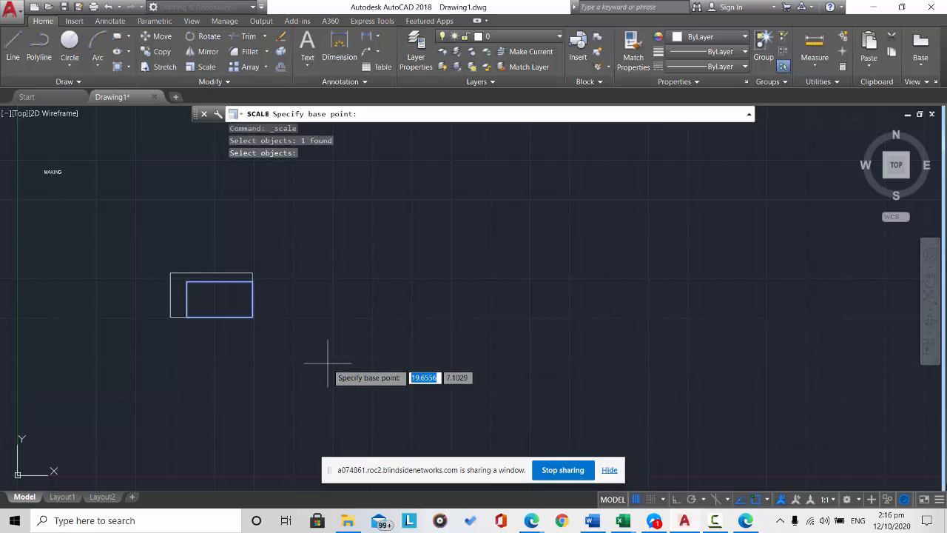
left_click(253, 317)
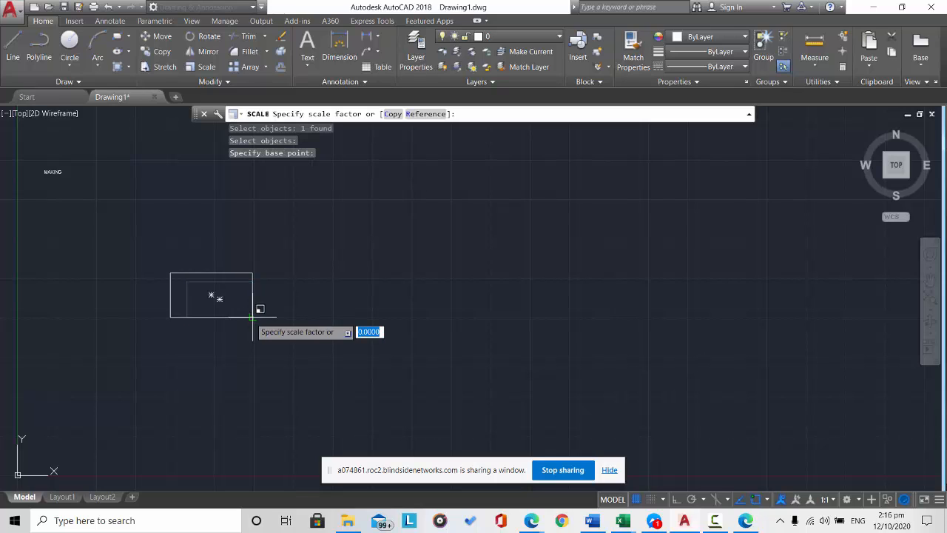
left_click(426, 114)
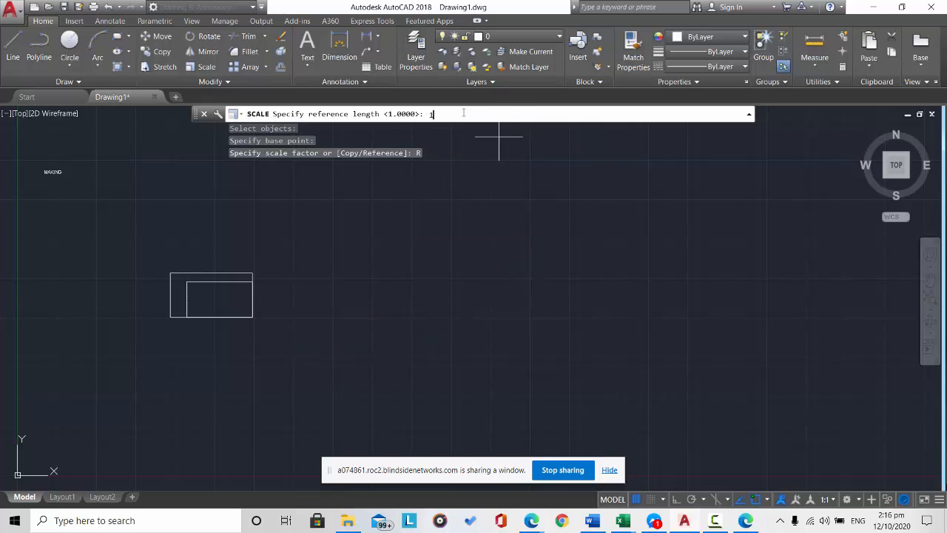
key("Return")
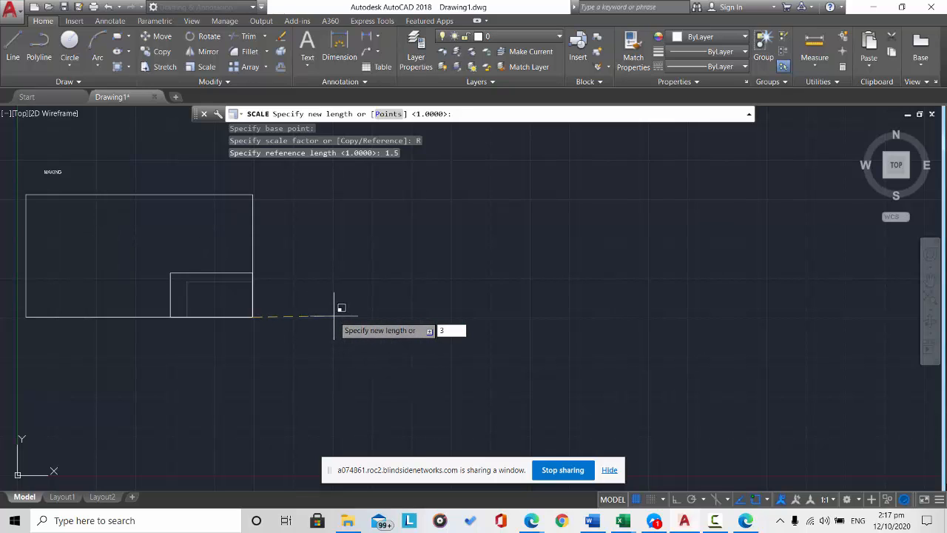
key("Return")
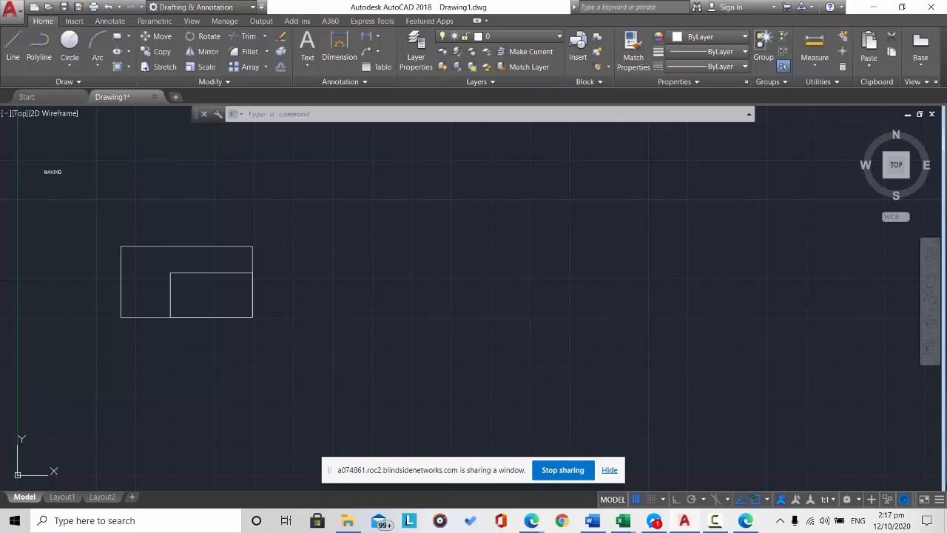
key("Escape")
- Dimension the height of the smaller rectangle, placing the dimension line outside its right side
left_click(339, 48)
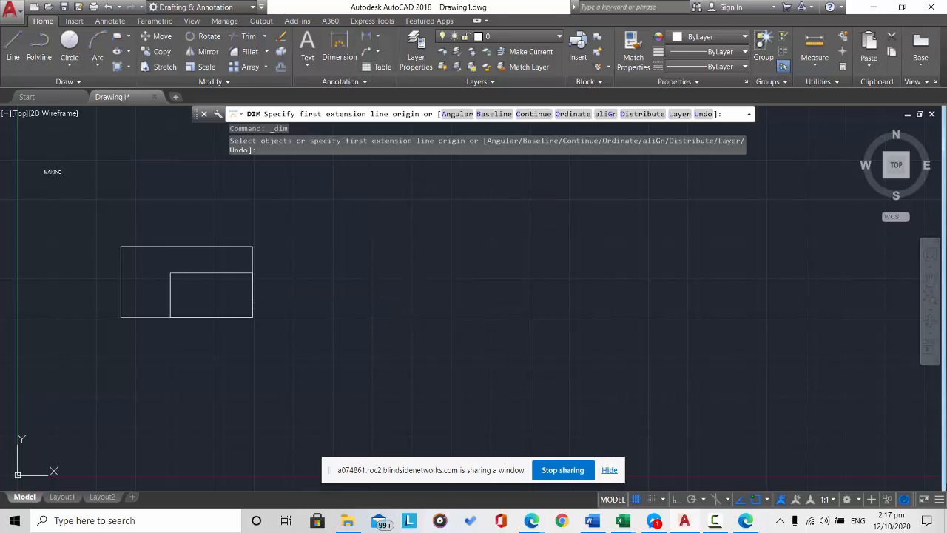
left_click(252, 273)
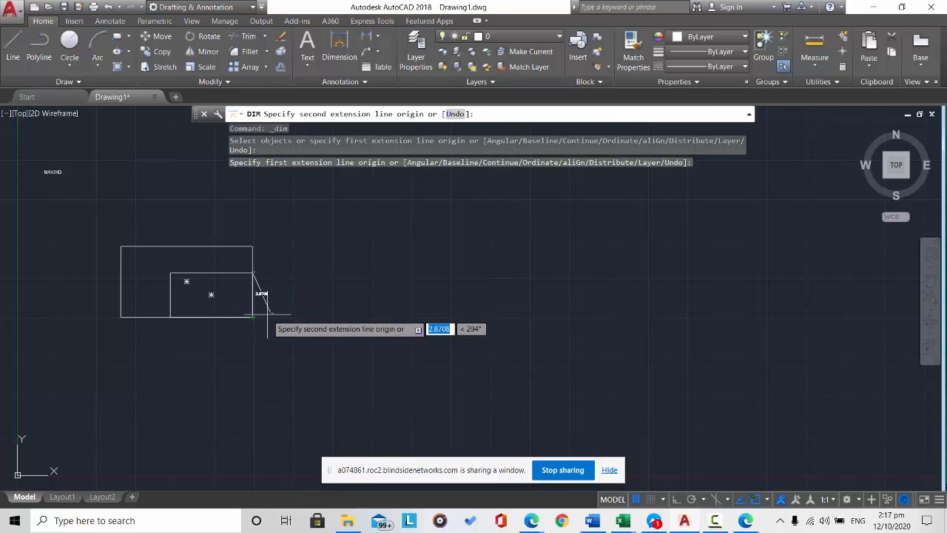
left_click(252, 317)
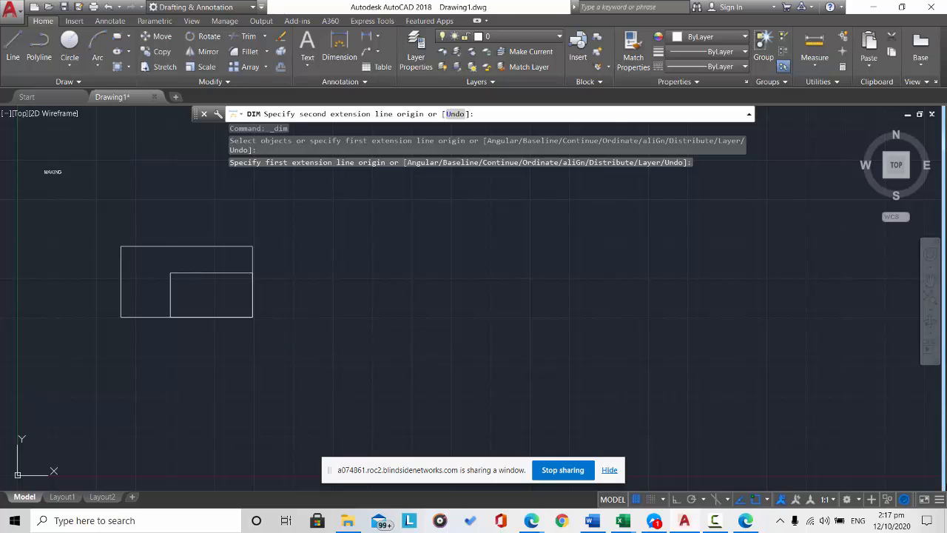
left_click(282, 316)
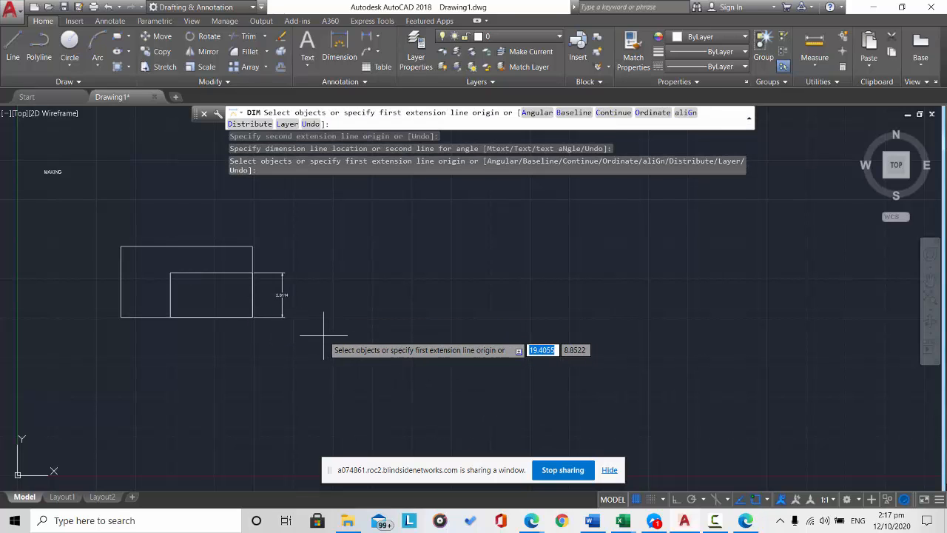
scroll(249, 347, "up", 2)
key("Escape")
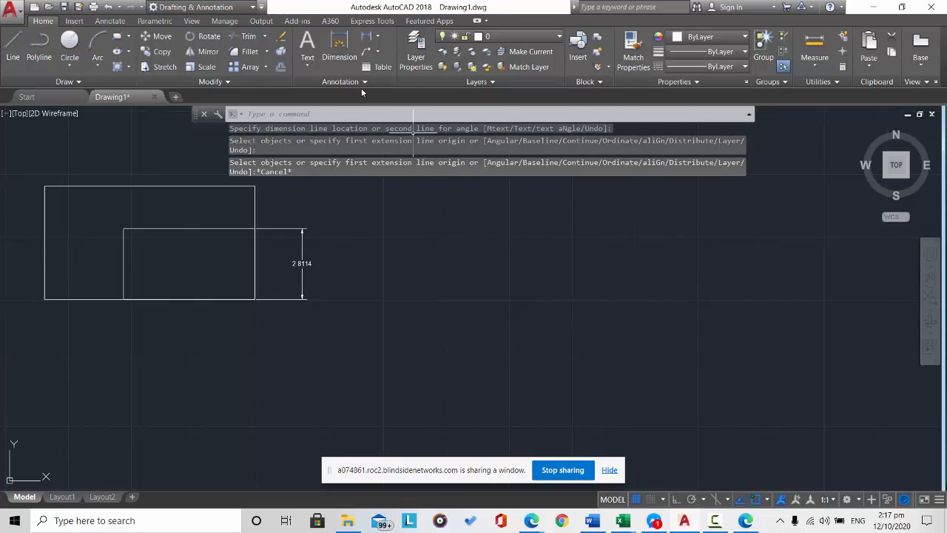
- Dimension the smaller rectangle's width below its bottom edge and delete the larger rectangle
left_click(343, 44)
left_click(255, 299)
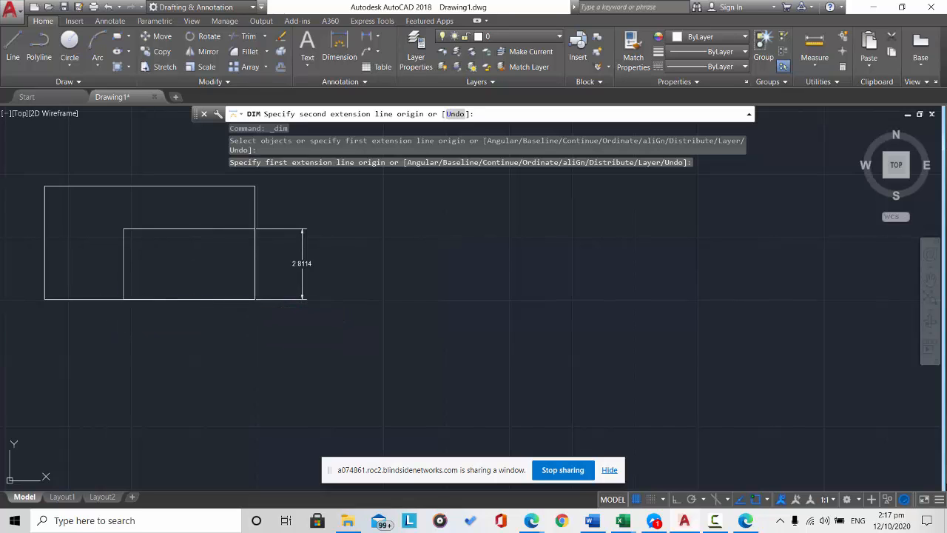
left_click(124, 299)
left_click(123, 340)
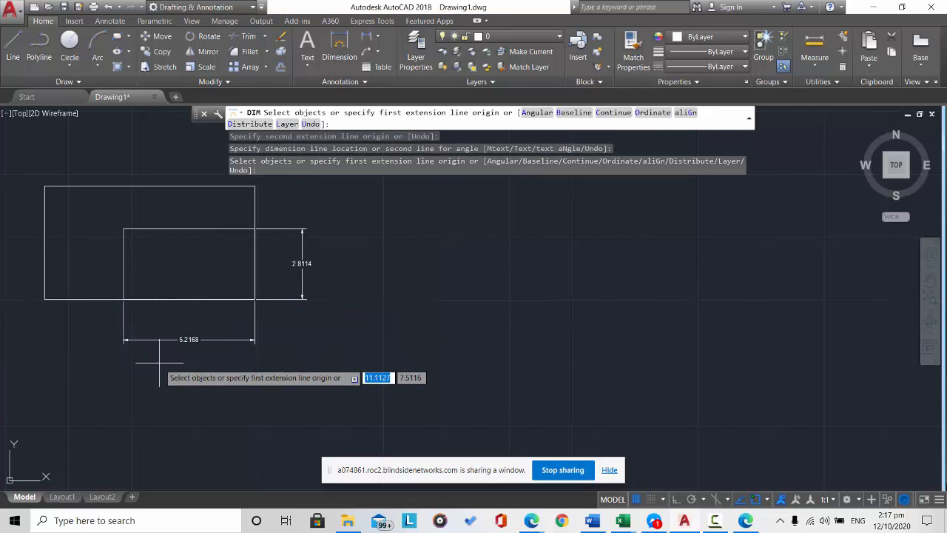
key("Escape")
left_click(84, 298)
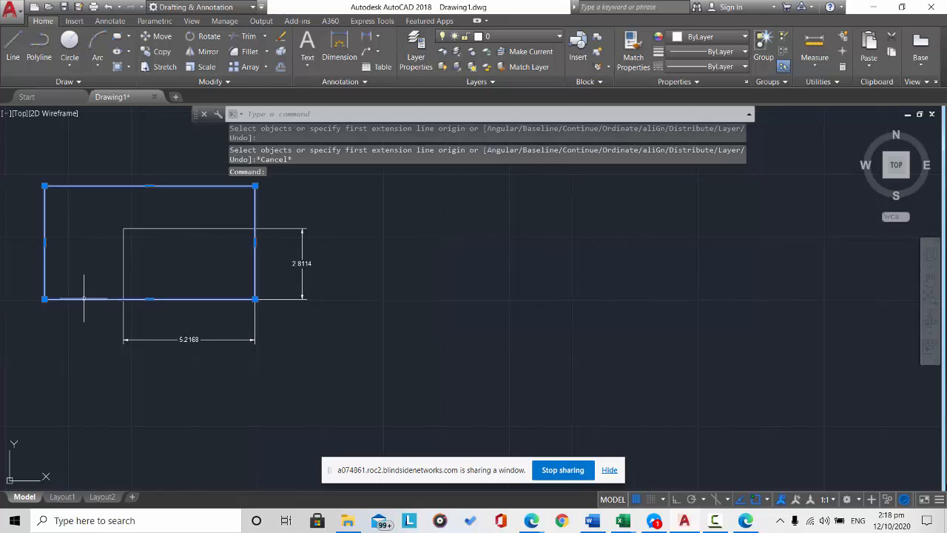
key("Delete")
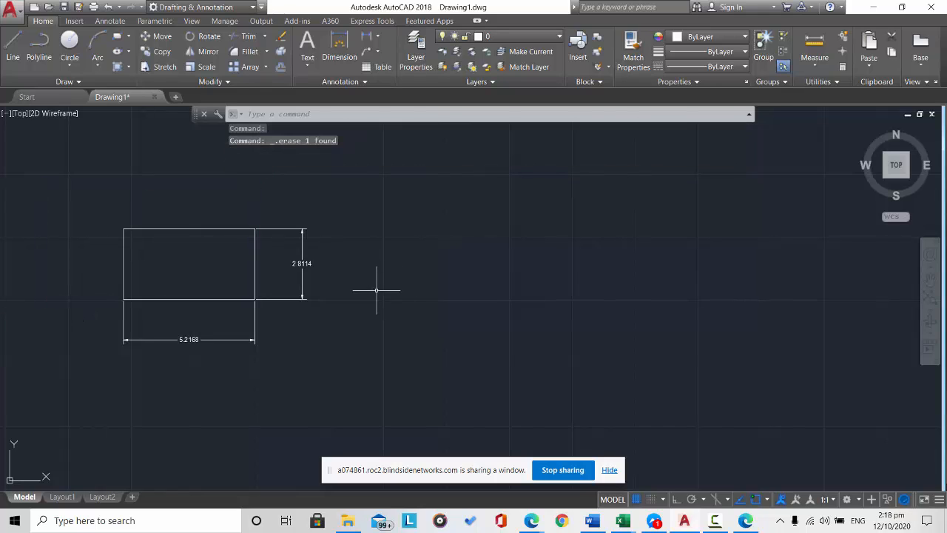
left_click(201, 67)
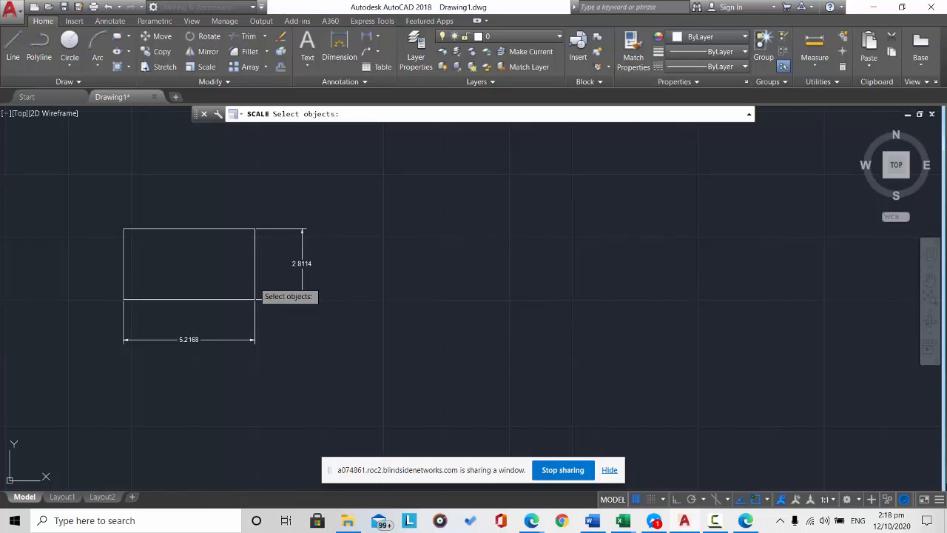
left_click(254, 281)
key("Return")
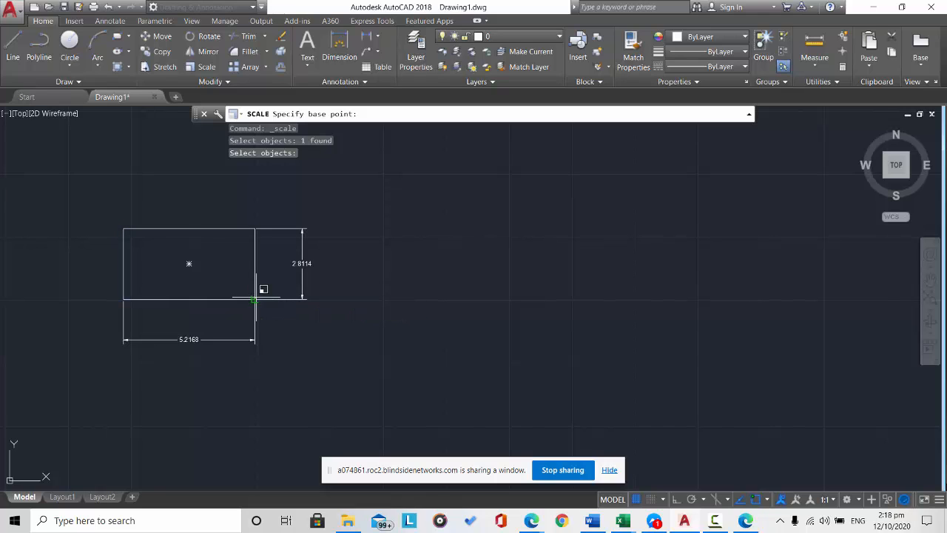
left_click(254, 299)
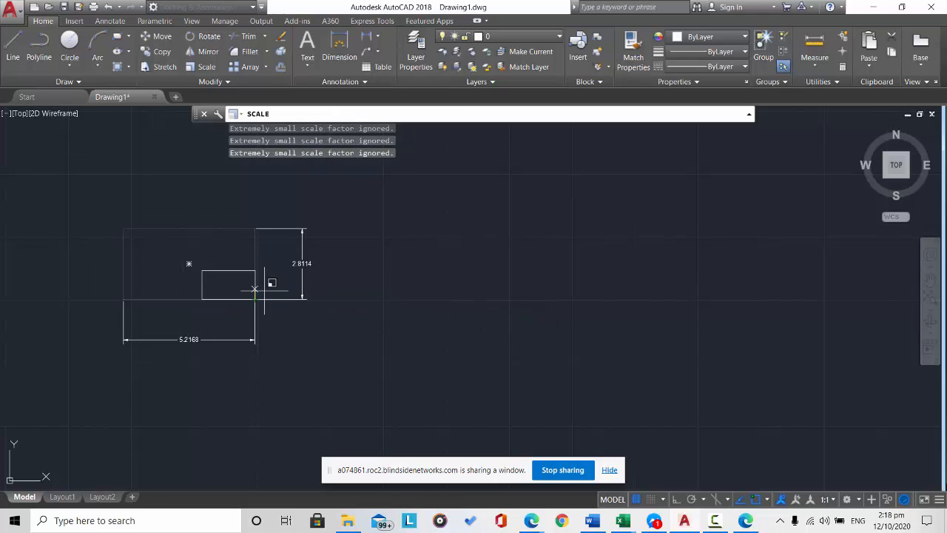
key("Escape")
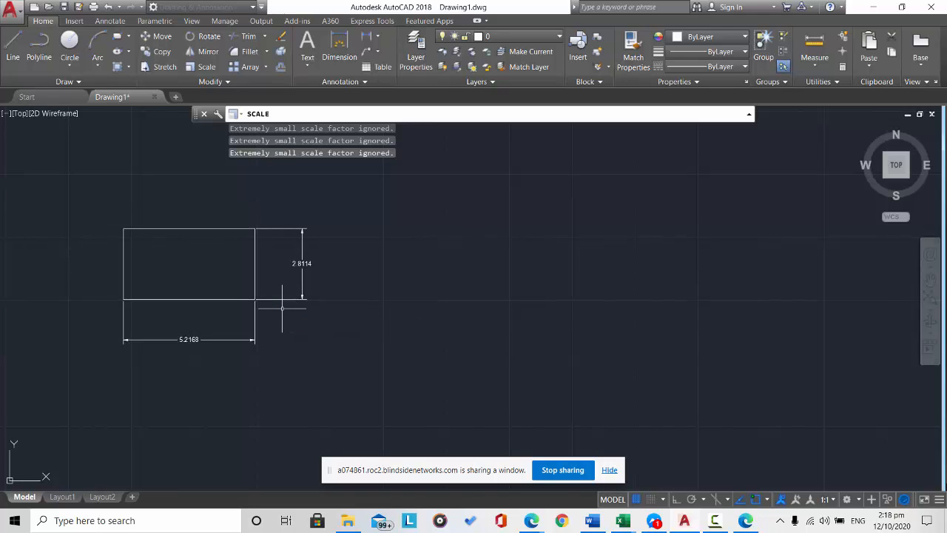
- Select everything in the drawing and scale it by a factor of 1.5 about the rectangle's lower-right corner
key("ctrl+a")
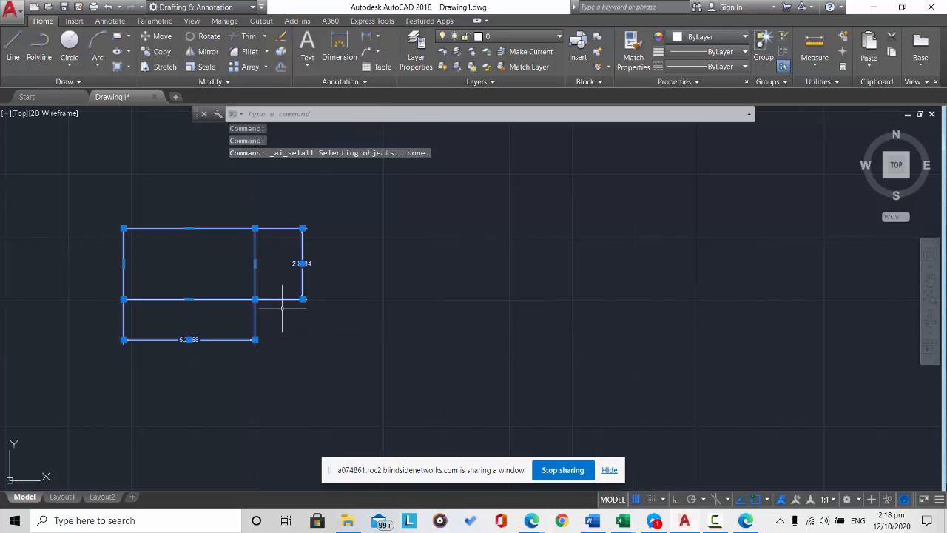
left_click(201, 67)
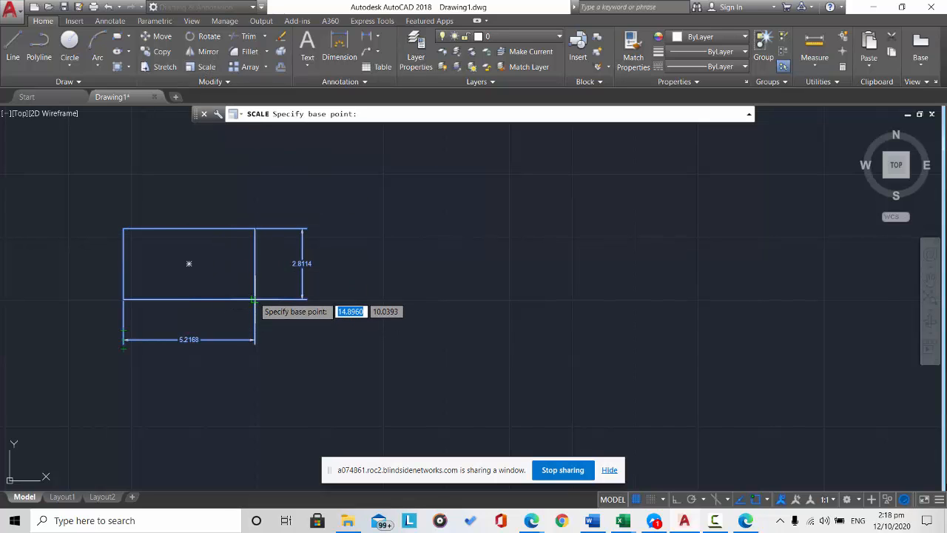
left_click(253, 299)
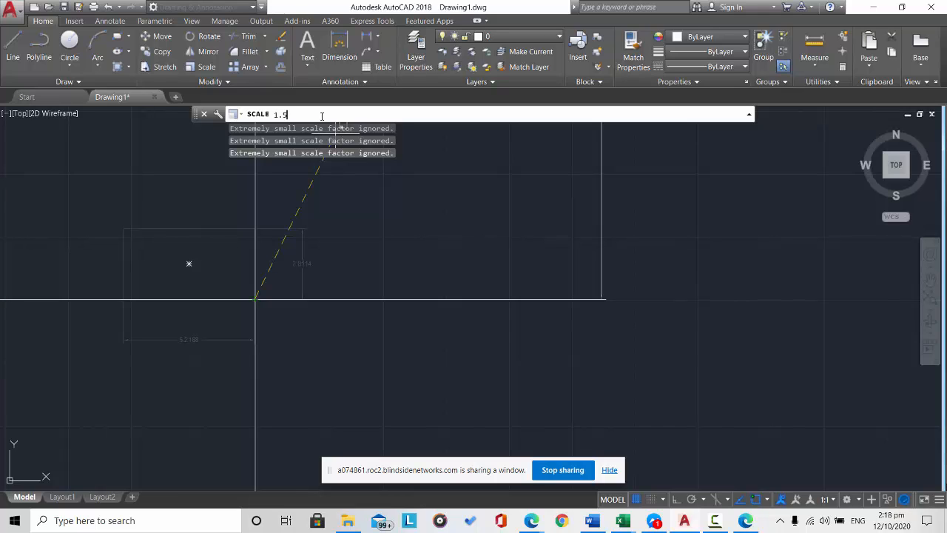
key("Return")
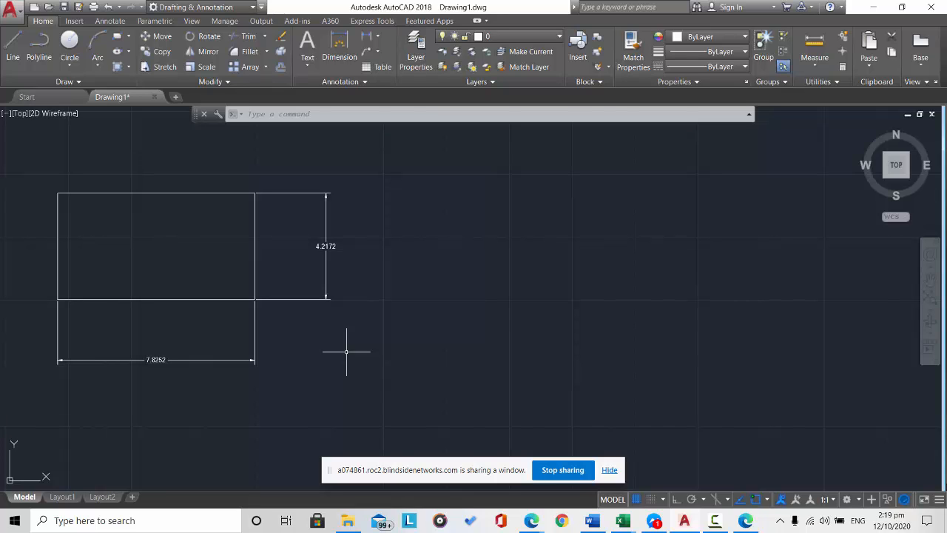
- Switch to the BigBlueButton meeting in the browser, check the public chat for questions, and return to AutoCAD
mouse_move(535, 524)
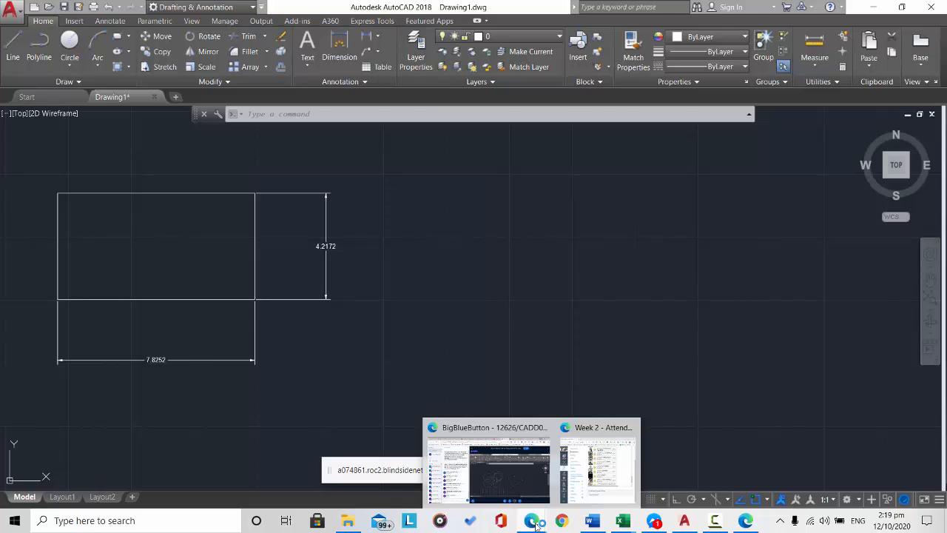
left_click(480, 481)
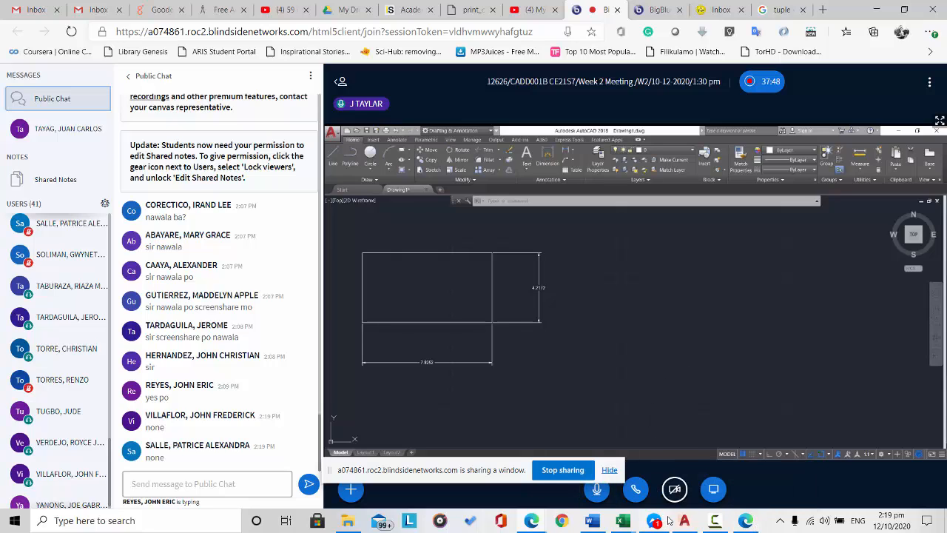
mouse_move(668, 521)
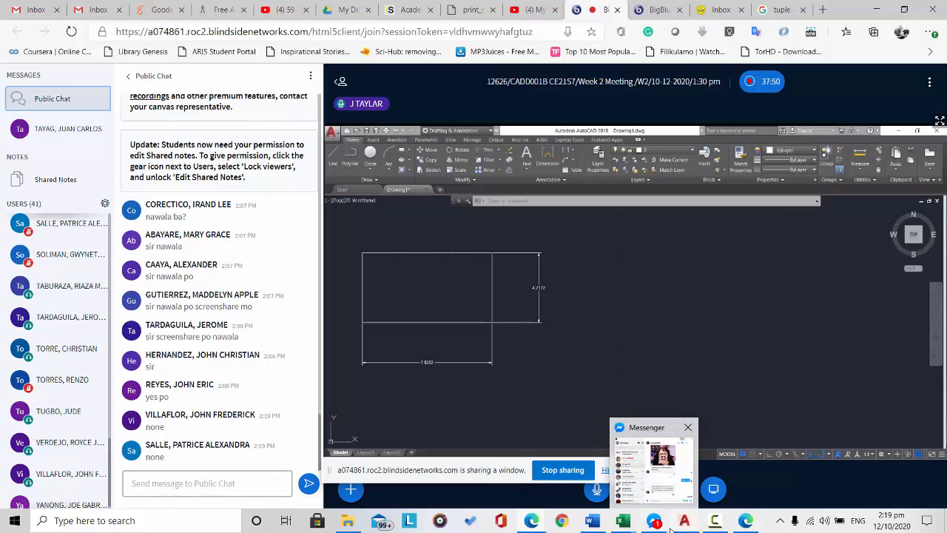
left_click(685, 522)
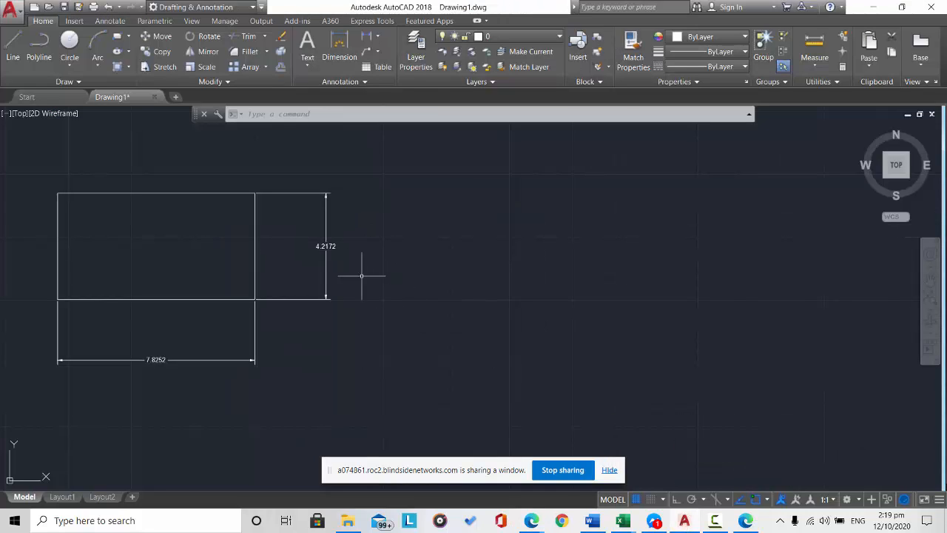
- Delete the height and width dimensions, leaving only the rectangle
left_click(329, 272)
key("Delete")
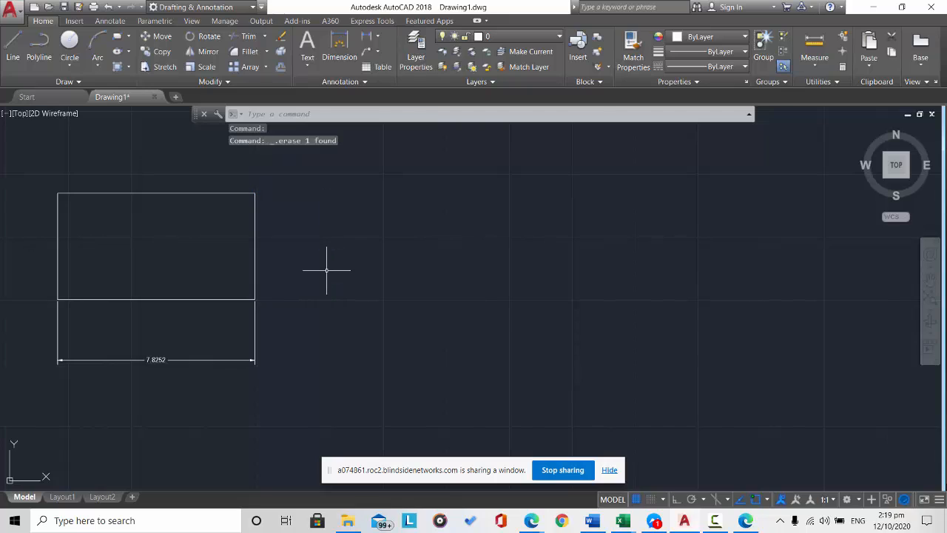
left_click(252, 359)
key("Delete")
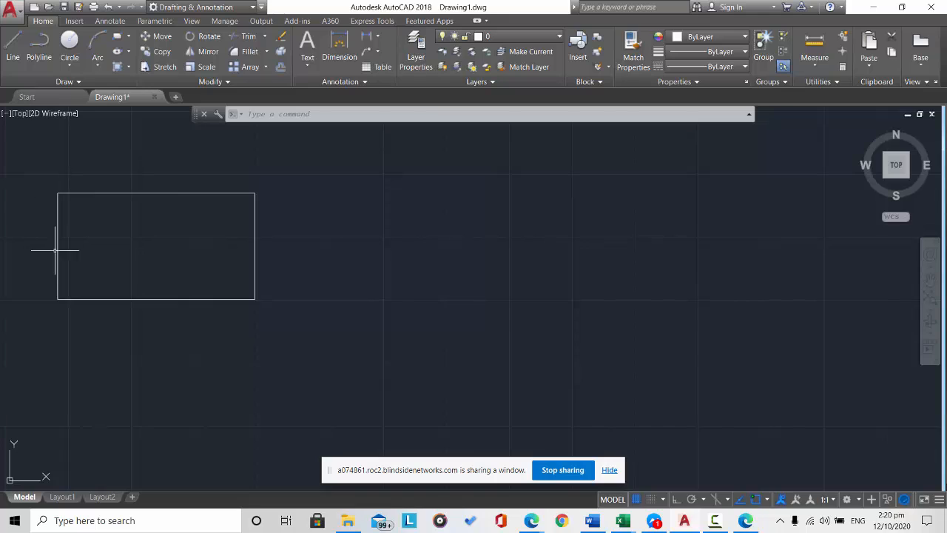
- Try to fillet the rectangle's upper-right corner without specifying a radius, and clear any selection
left_click(250, 52)
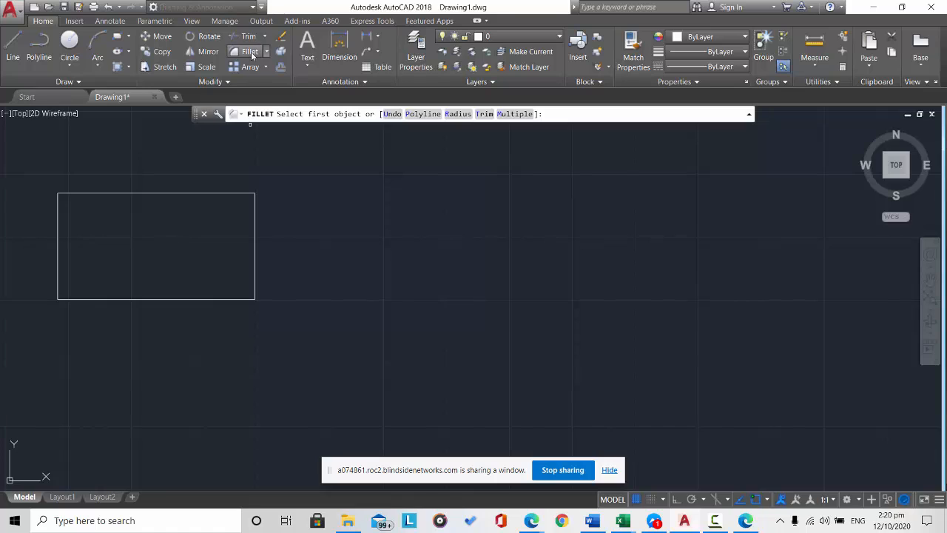
left_click(242, 193)
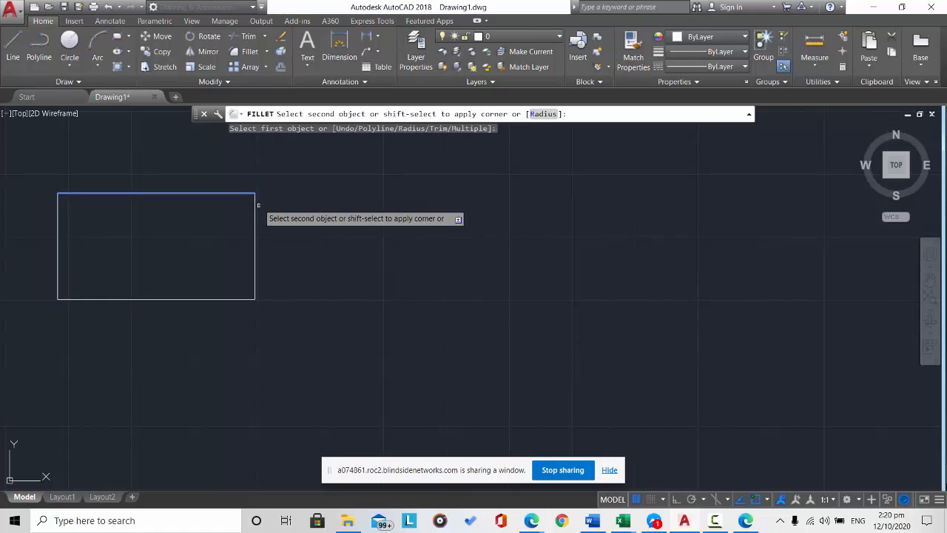
left_click(256, 207)
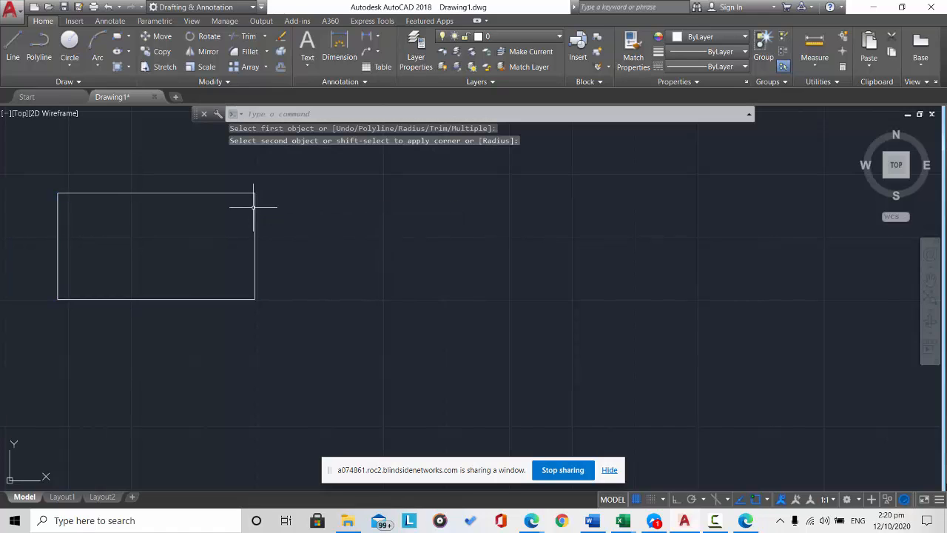
left_click(256, 207)
key("Escape")
key("Escape")
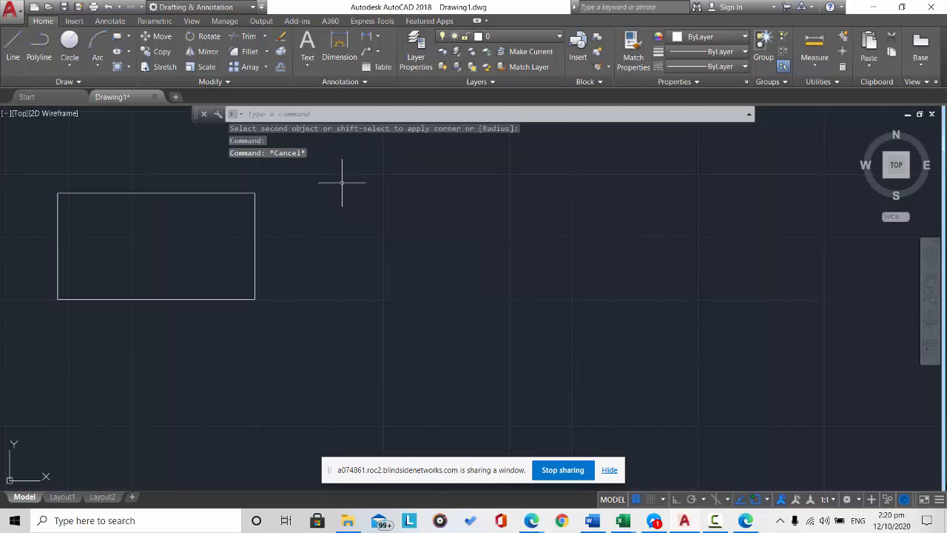
- Fillet the rectangle's upper-right corner with a radius of 1
left_click(249, 54)
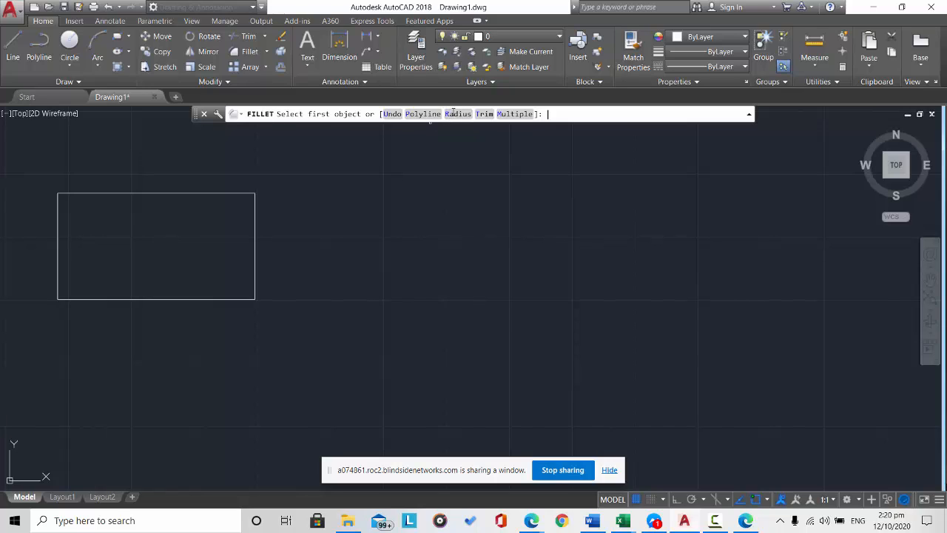
left_click(455, 113)
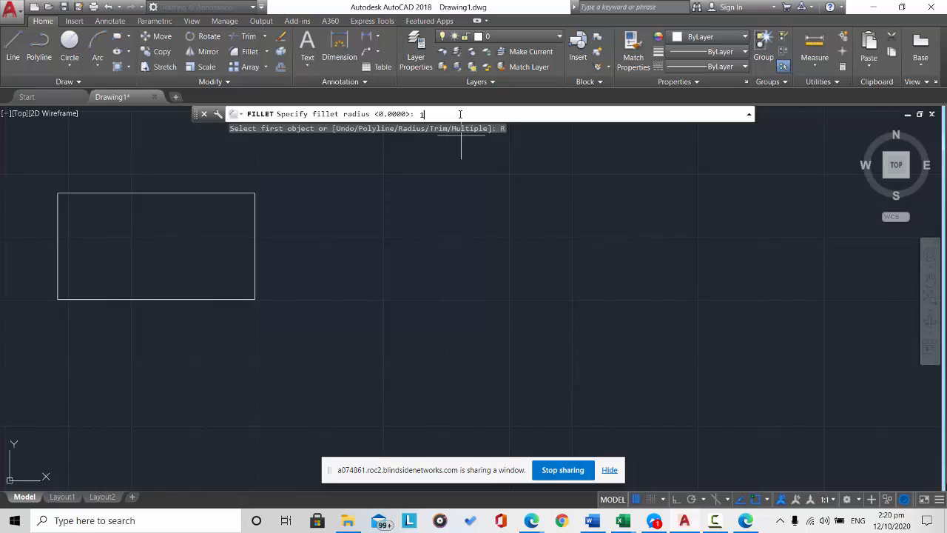
key("Return")
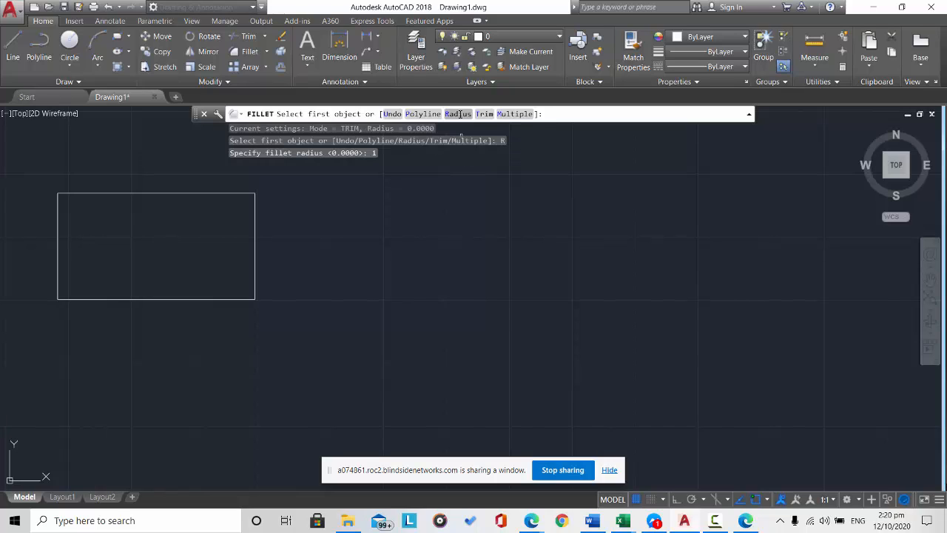
left_click(253, 193)
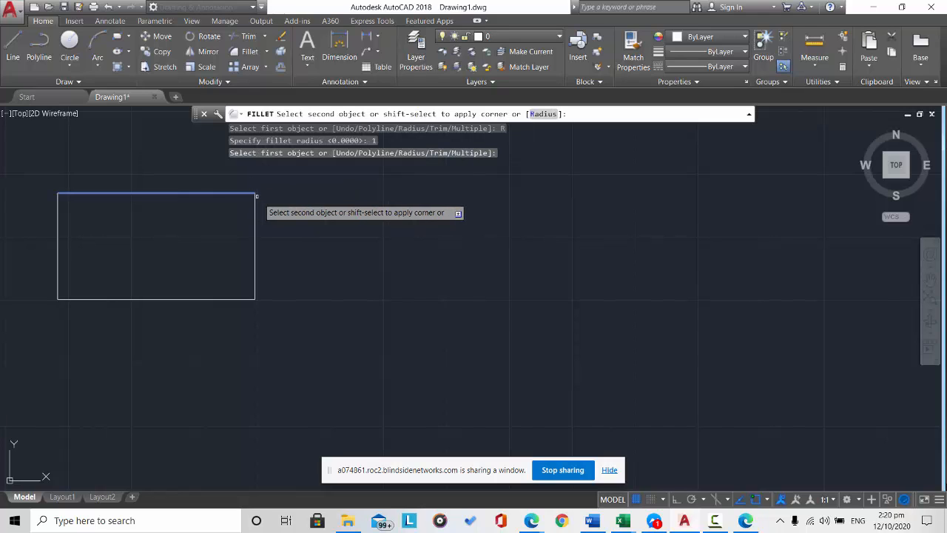
left_click(254, 215)
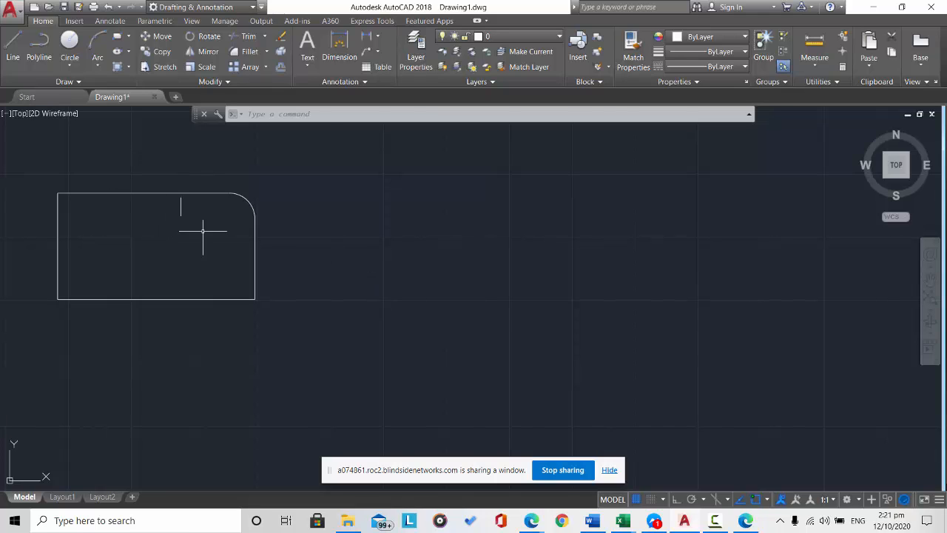
- Undo the corner fillet, select the rectangle's outline to examine it, and clear the selection
key("ctrl+z")
left_click(257, 239)
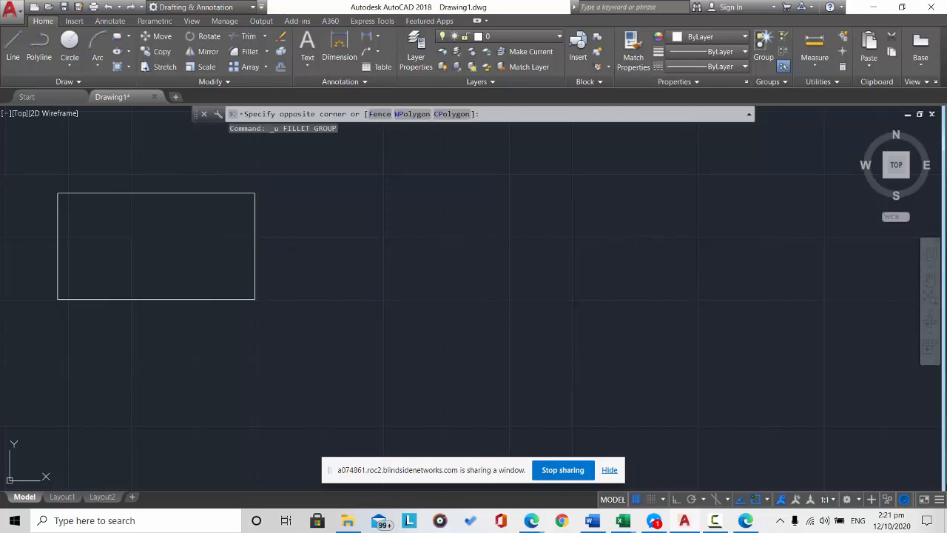
left_click(254, 237)
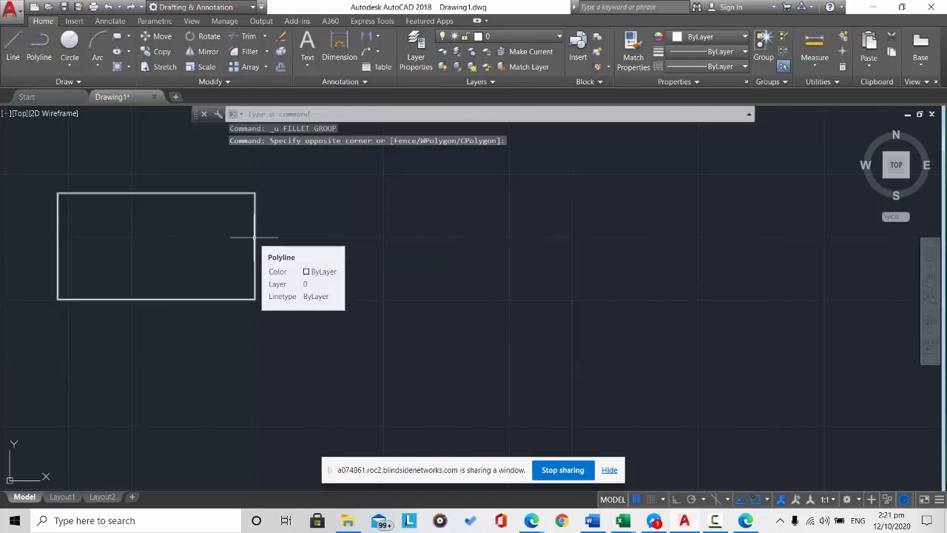
left_click(168, 298)
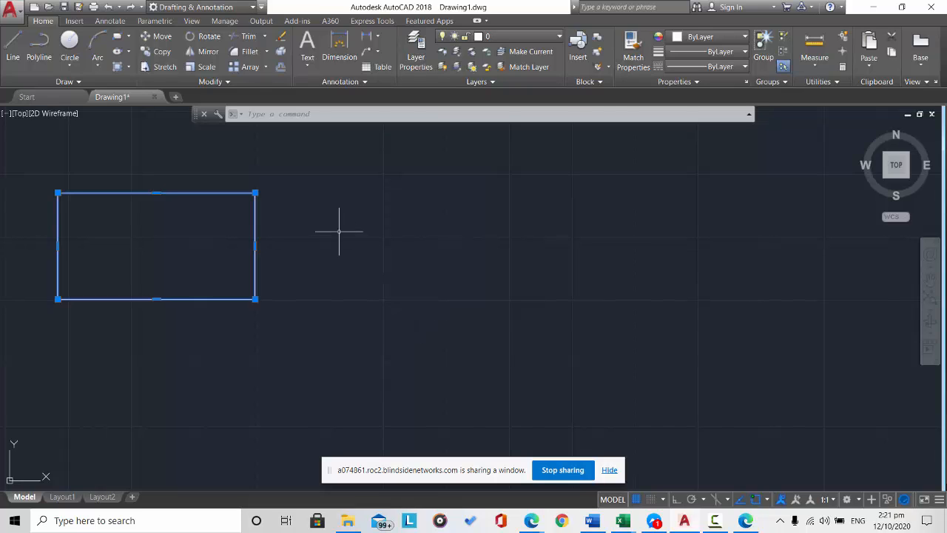
key("Escape")
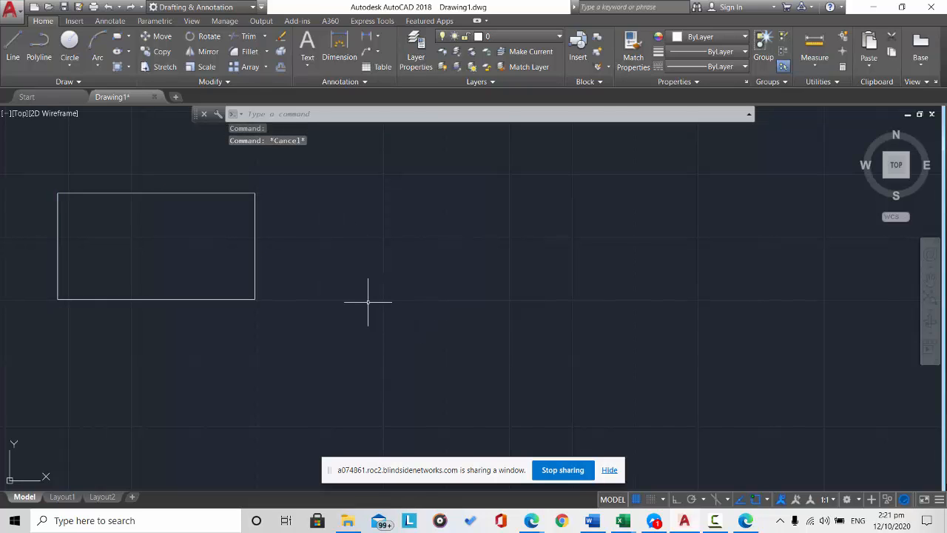
- Fillet all four corners of the rectangle in one Fillet command, using the Multiple option and a radius of 0.75
left_click(247, 52)
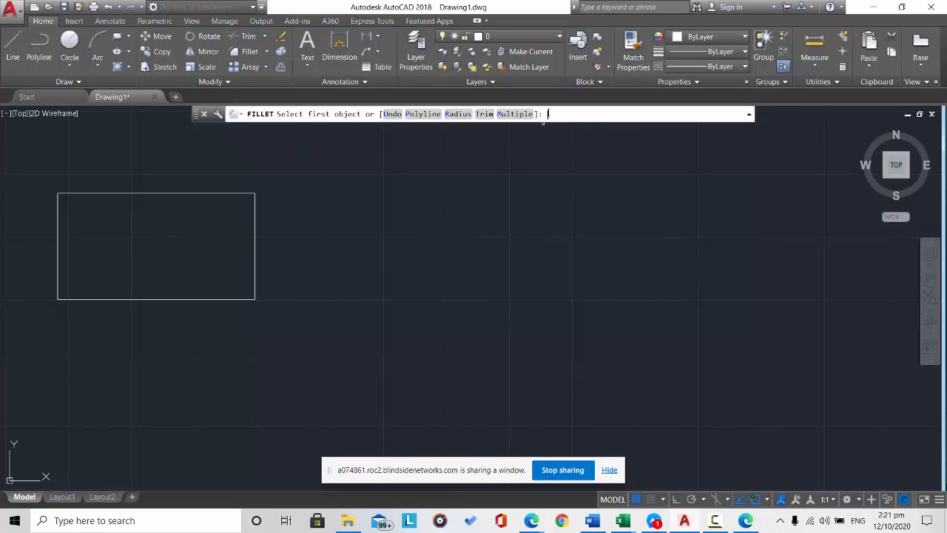
left_click(453, 113)
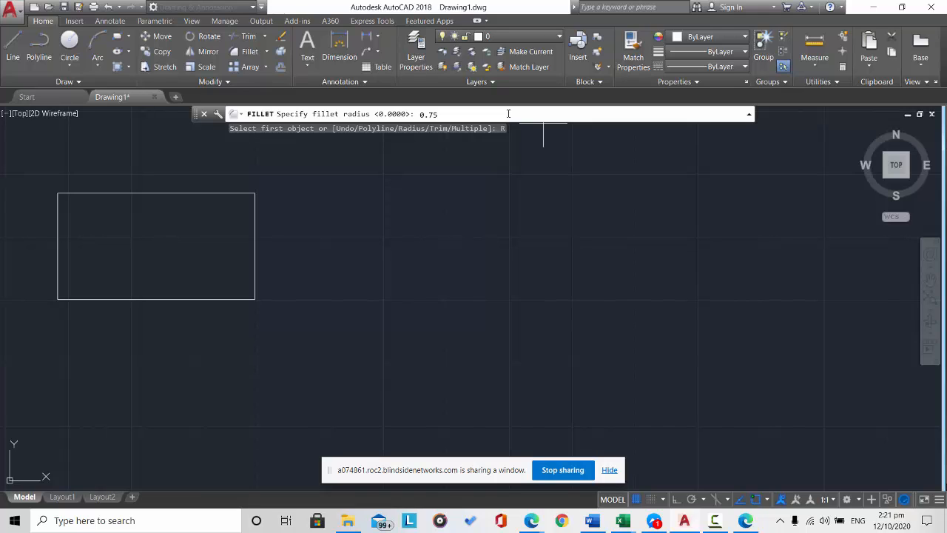
key("Return")
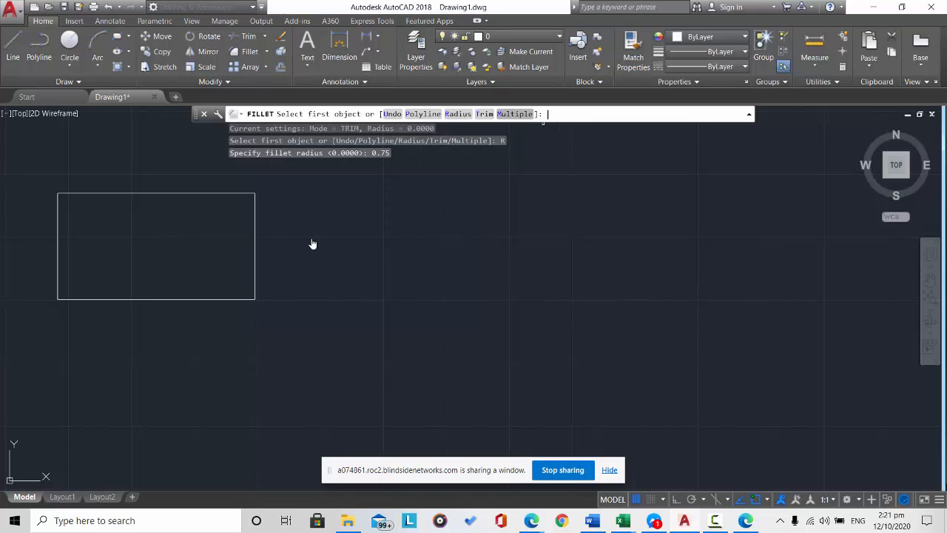
left_click(512, 114)
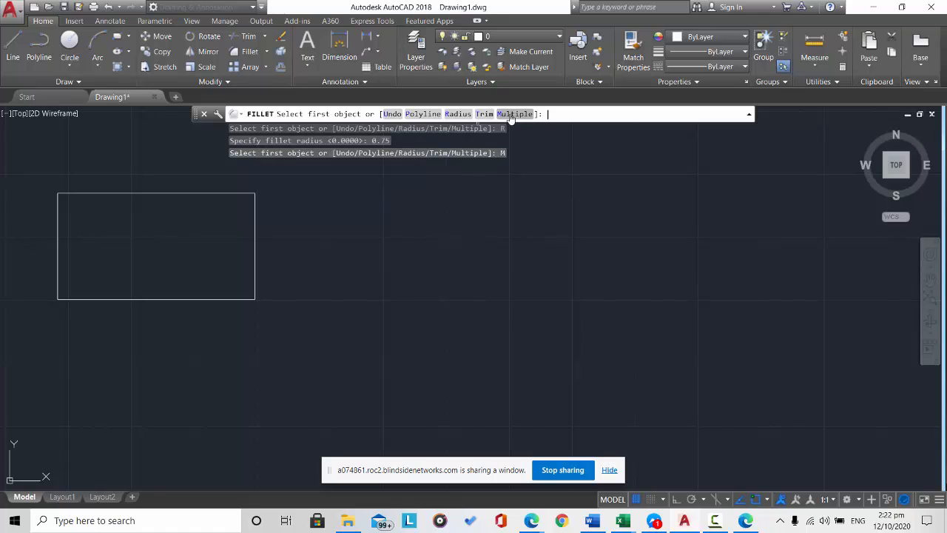
left_click(235, 193)
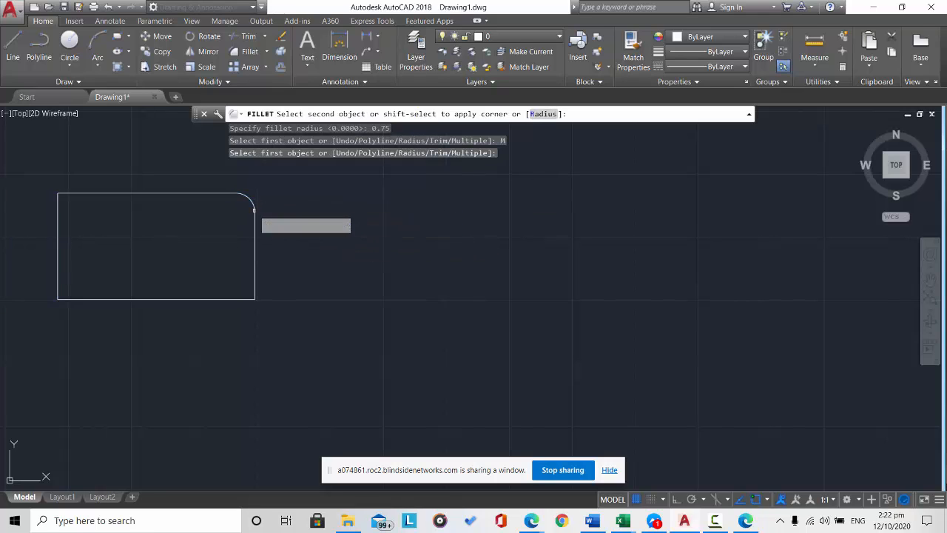
left_click(255, 211)
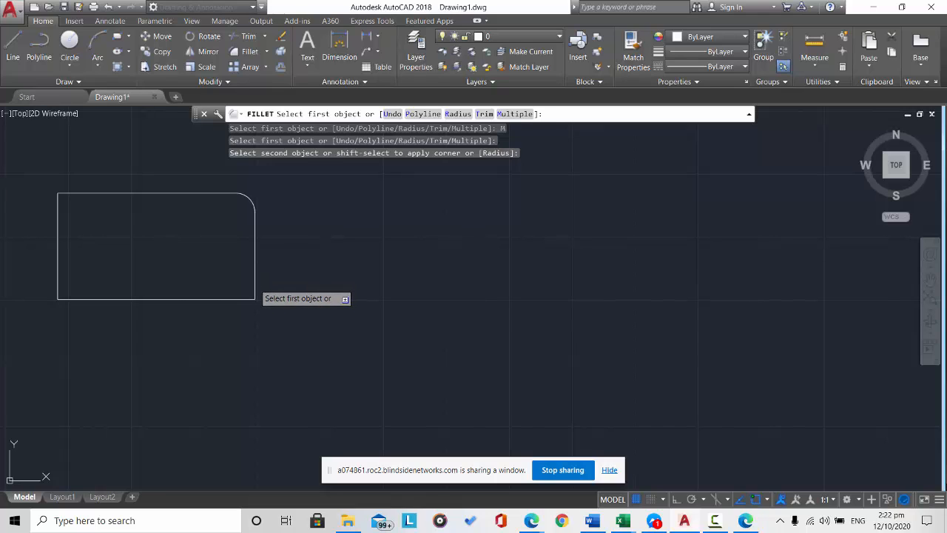
left_click(255, 290)
left_click(232, 298)
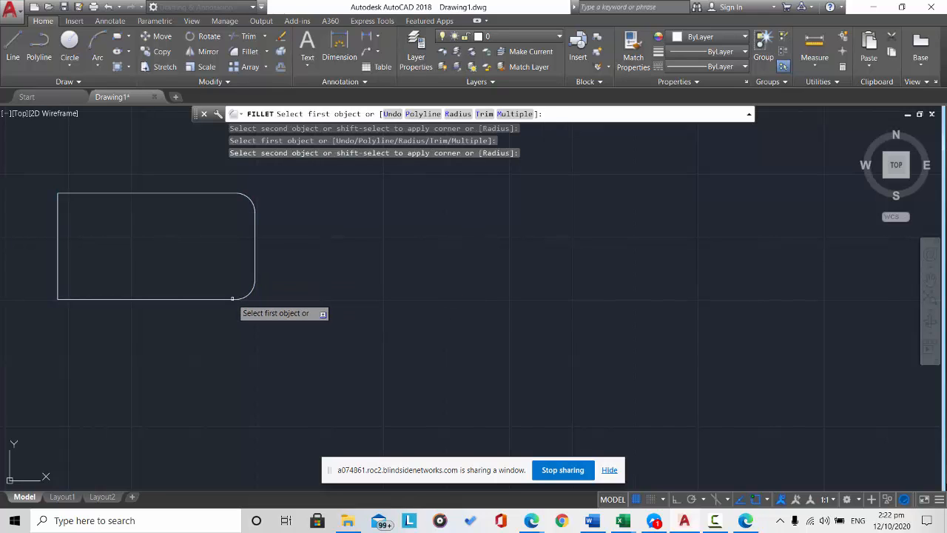
left_click(58, 287)
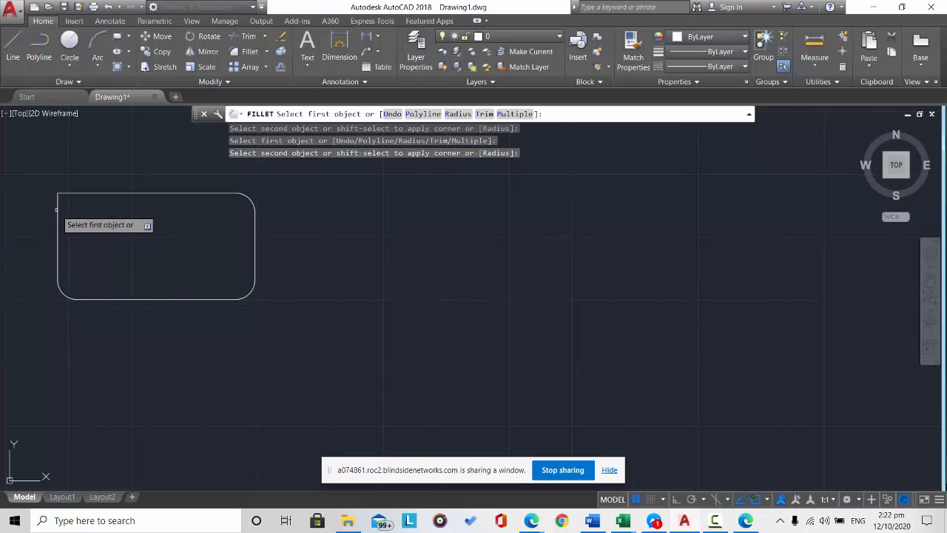
left_click(57, 208)
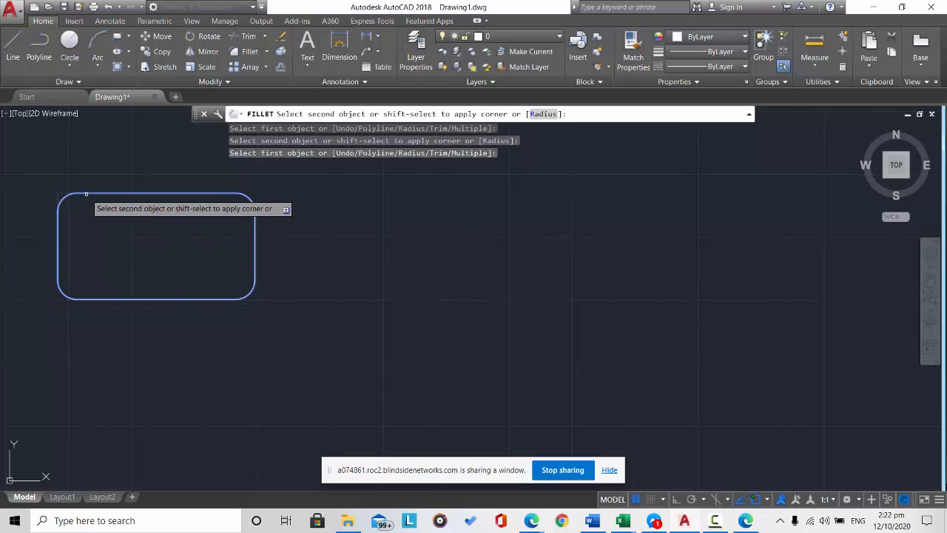
left_click(84, 195)
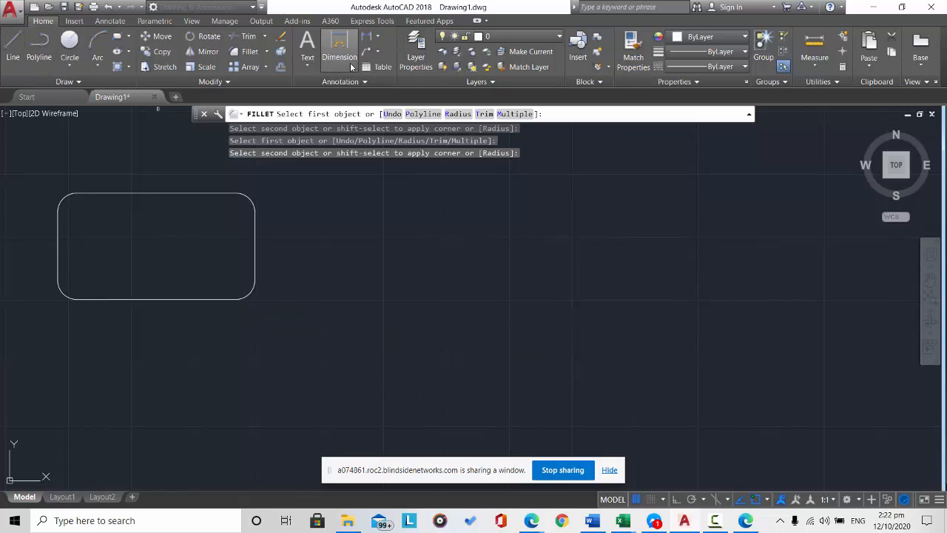
- Draw two separate slanted lines beside the rounded rectangle, converging upward with a gap between their upper ends
left_click(13, 46)
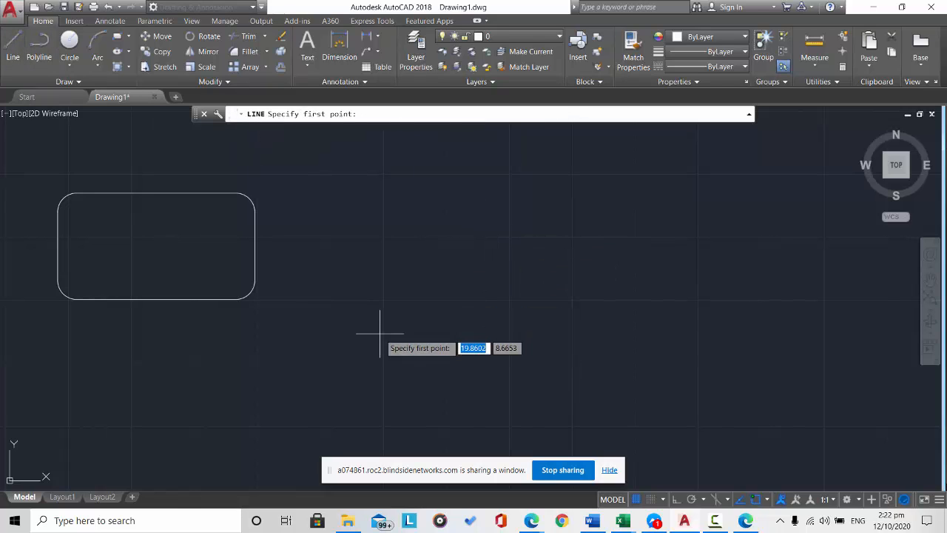
left_click(383, 299)
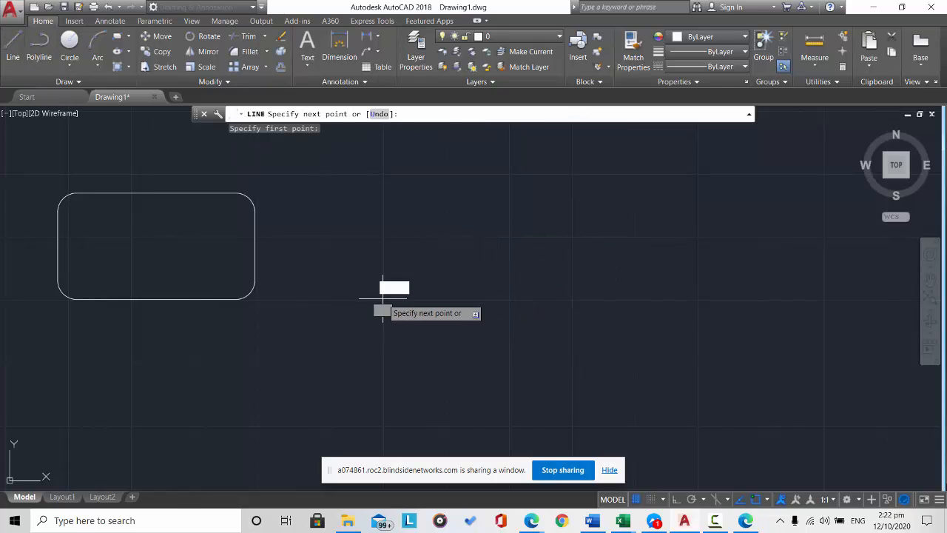
left_click(497, 198)
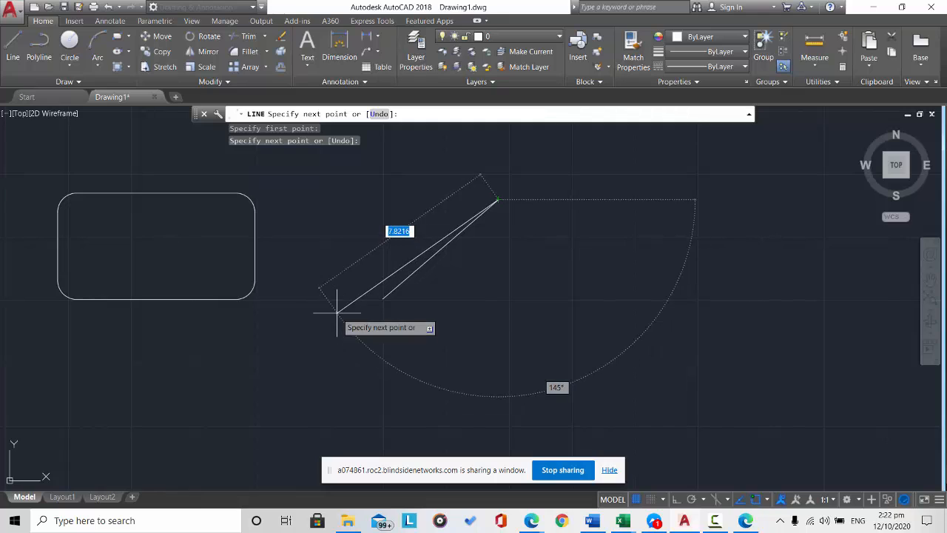
key("Escape")
left_click(24, 45)
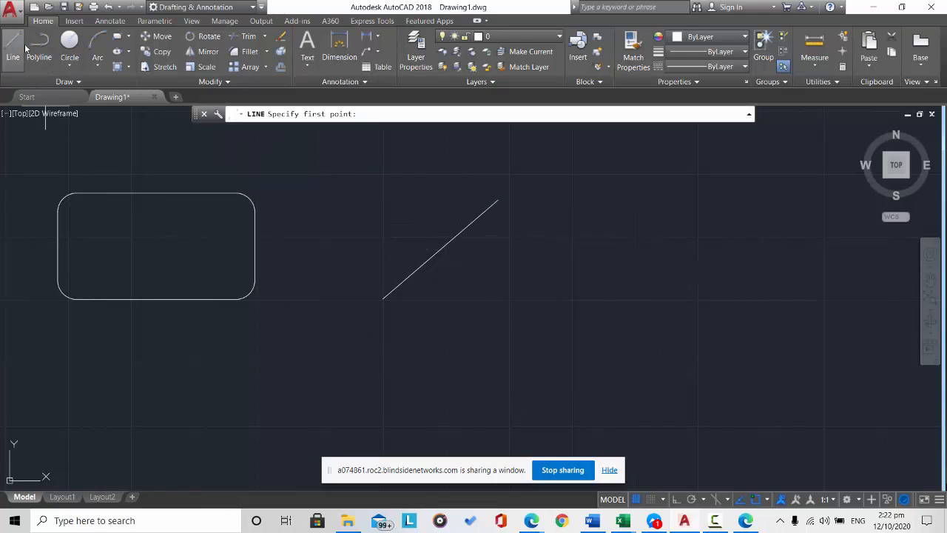
left_click(529, 209)
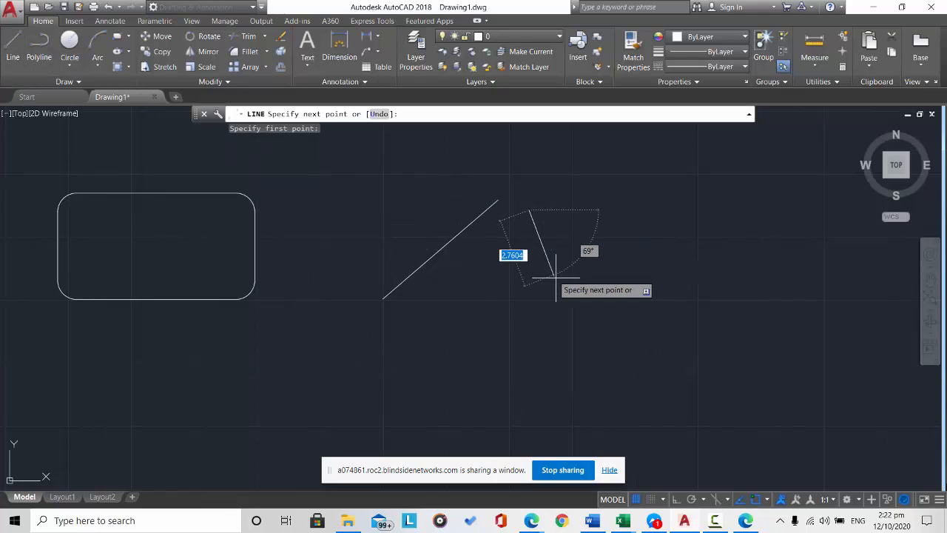
left_click(590, 298)
key("Escape")
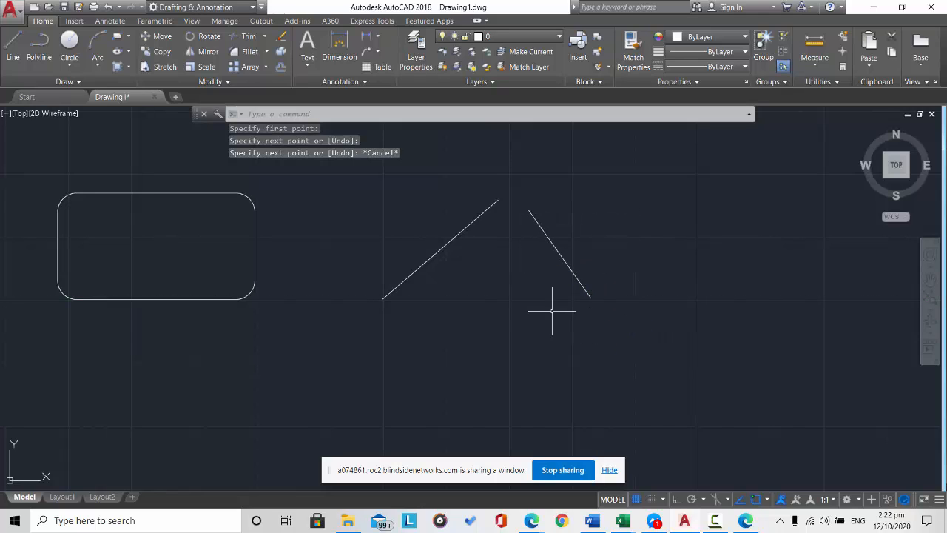
- Stretch the upper ends of both slanted lines with their grips so that the lines cross
left_click(534, 217)
left_click(529, 209)
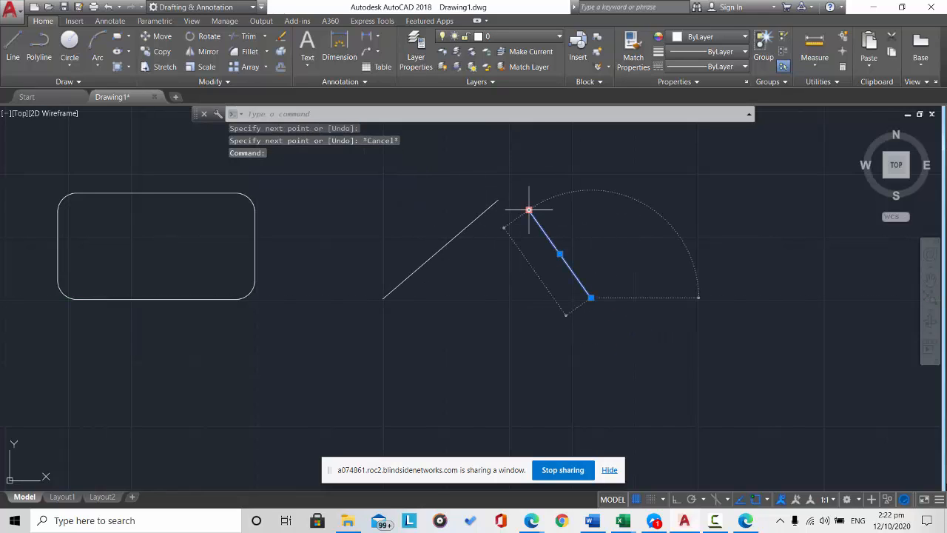
left_click(499, 159)
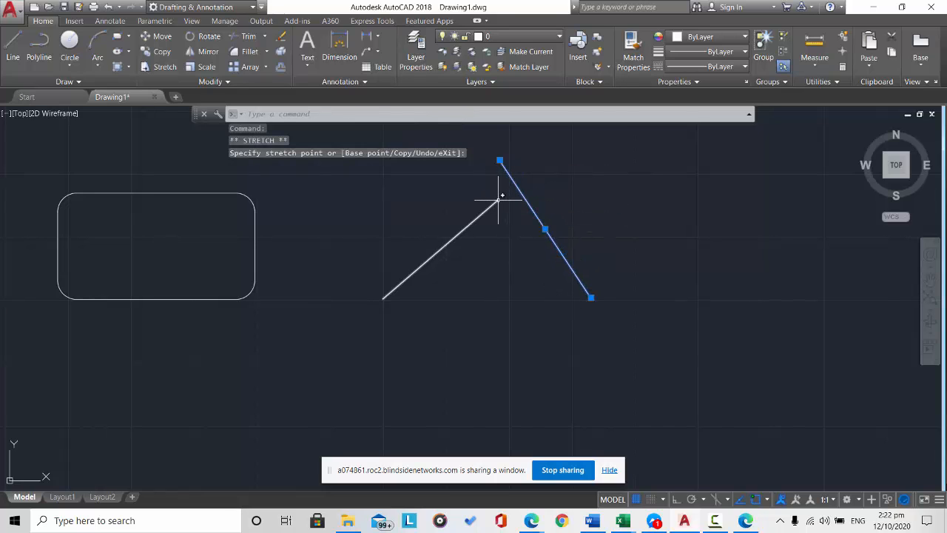
left_click(498, 200)
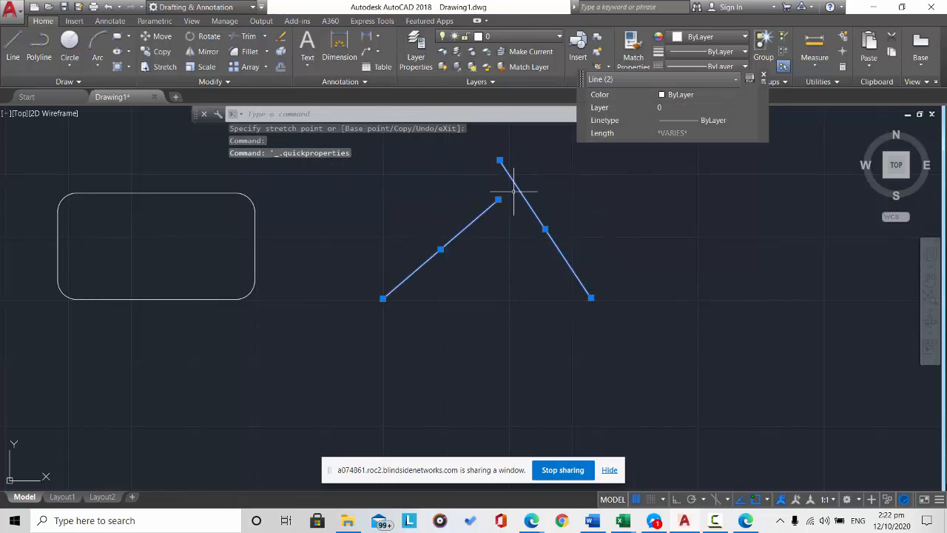
left_click(498, 200)
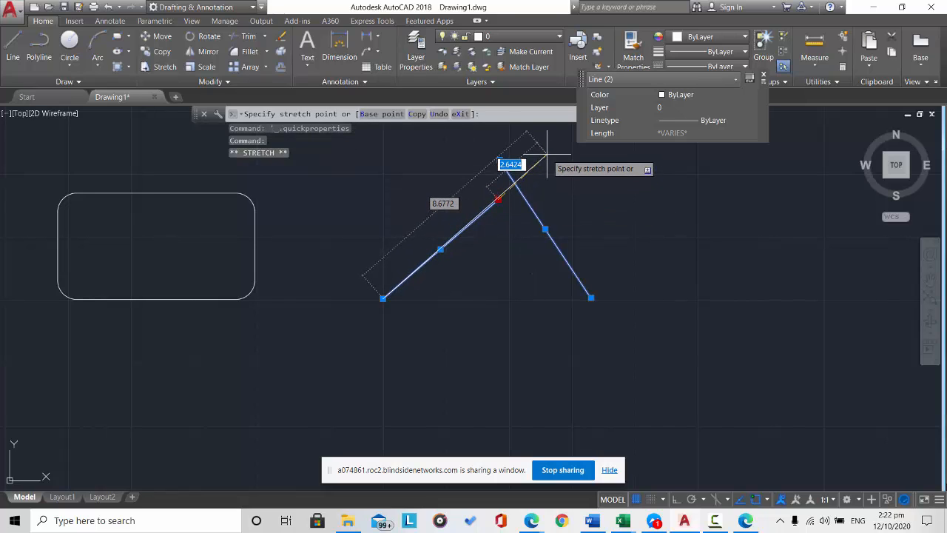
left_click(551, 155)
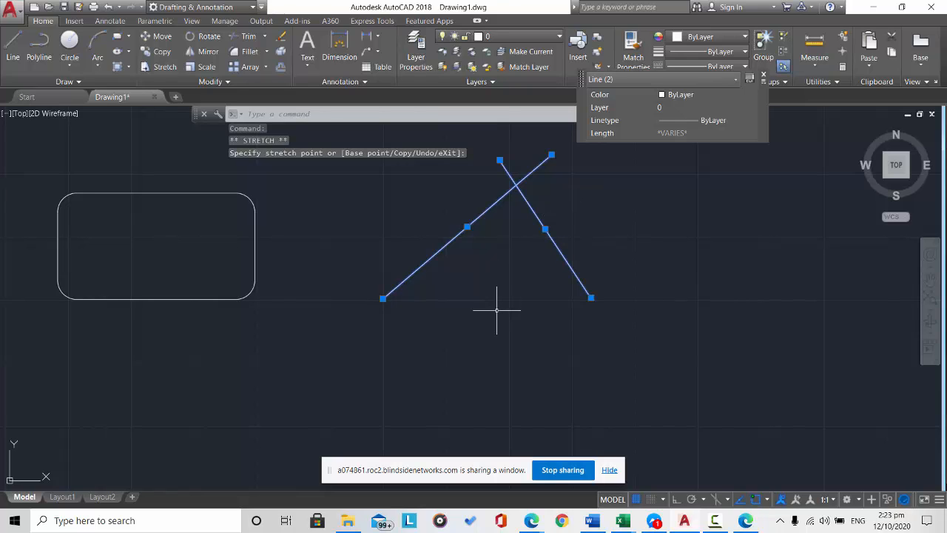
- Undo the grip stretches of both slanted lines
key("ctrl+z")
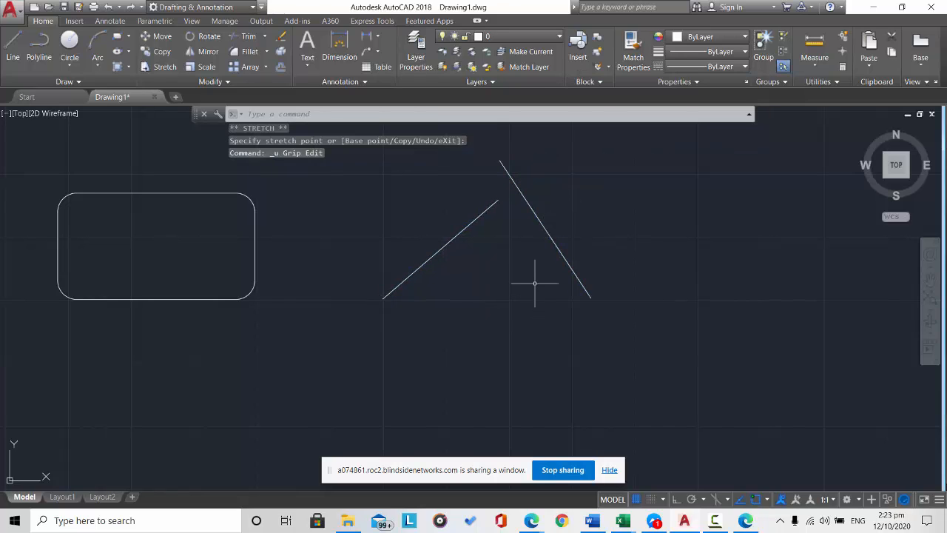
key("ctrl+z")
key("ctrl+z")
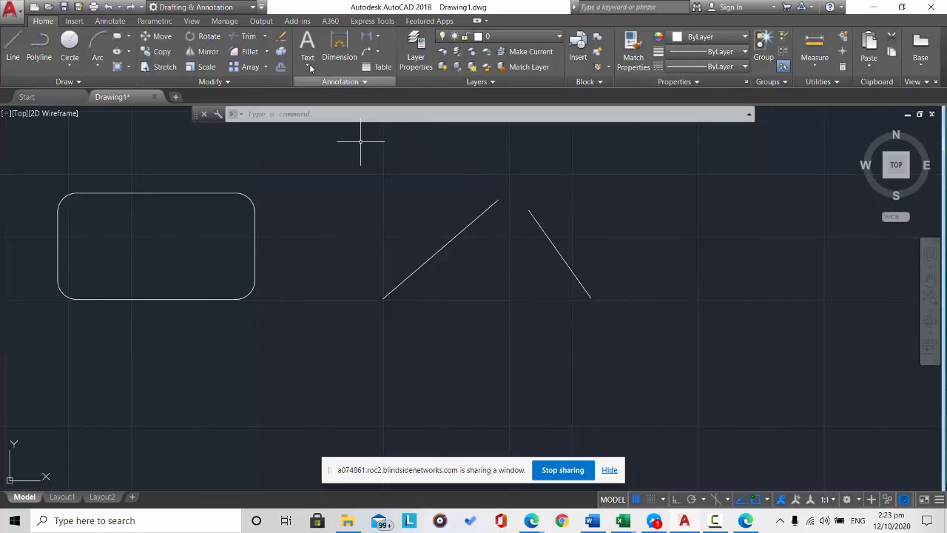
- Fillet the upper ends of the two slanted lines together, keeping the 0.75 radius
left_click(244, 53)
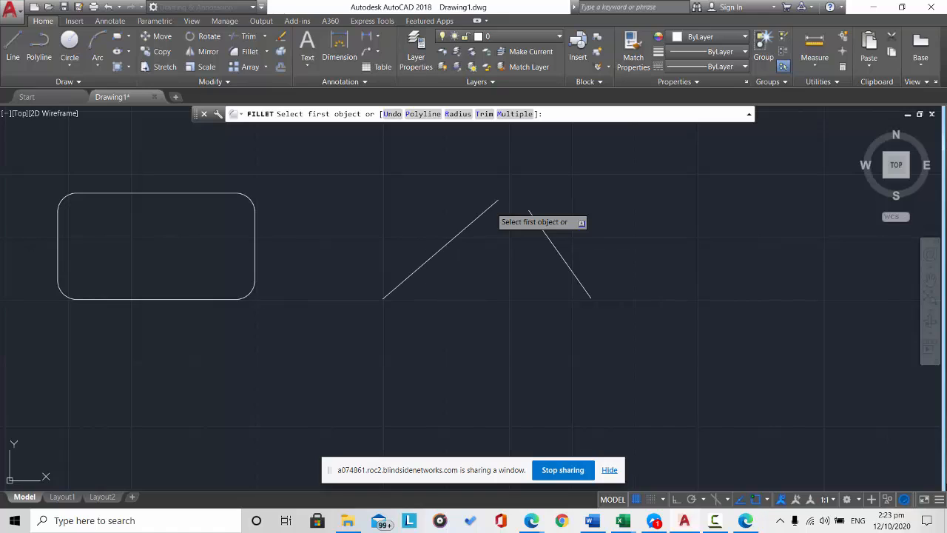
left_click(489, 211)
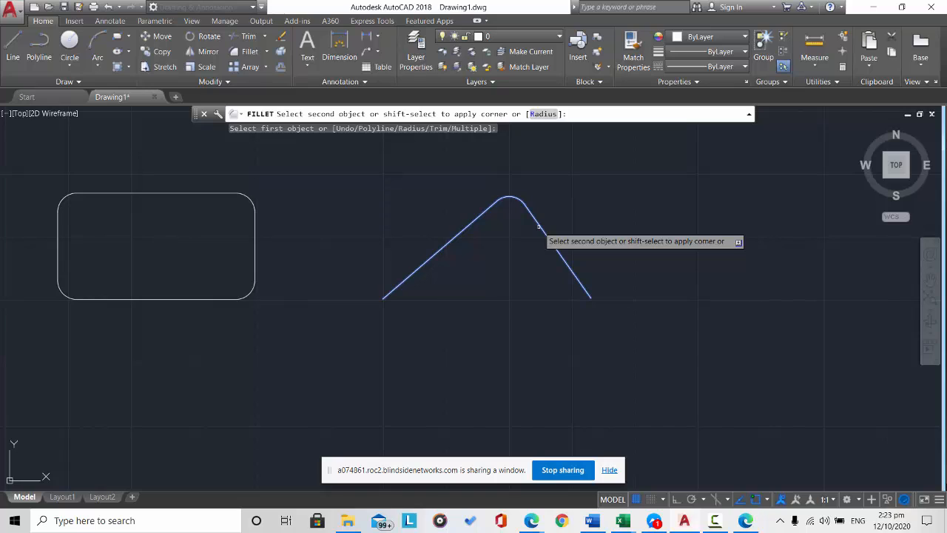
left_click(538, 226)
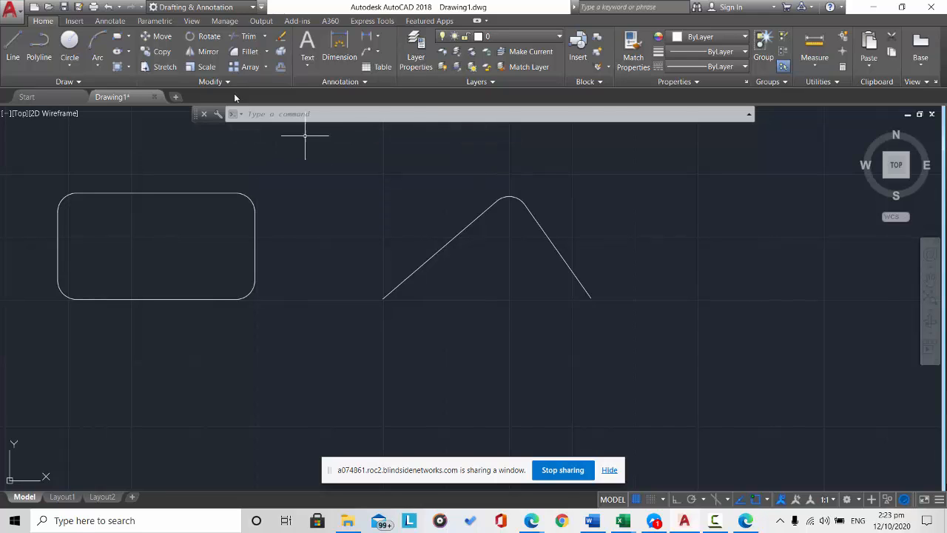
- Draw two crossing lines beside the filleted lines, one sloping down and one rising, to form a slanted X
left_click(13, 45)
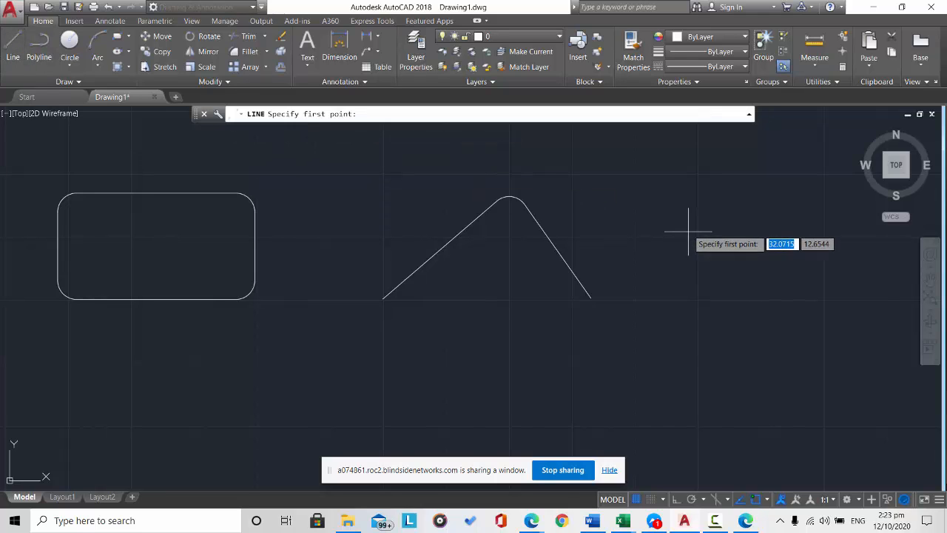
left_click(666, 201)
left_click(829, 274)
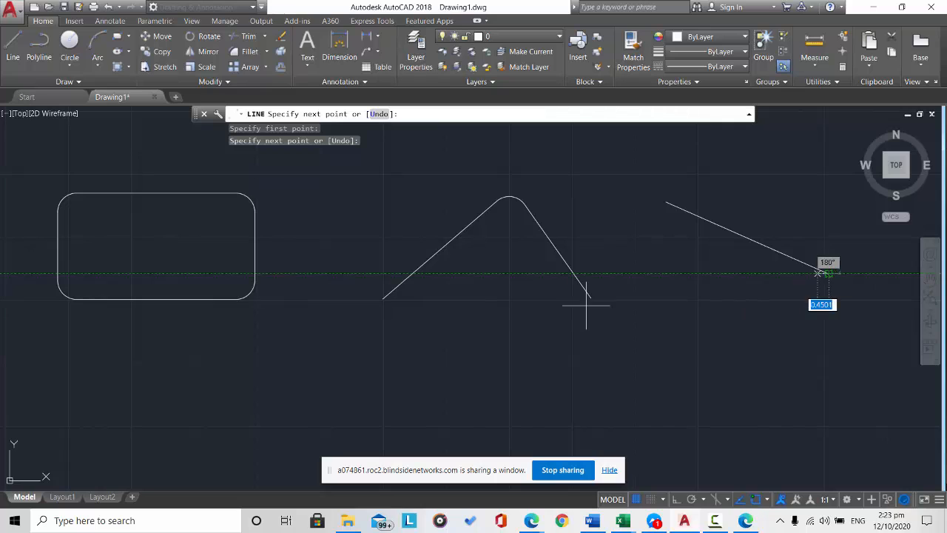
key("Escape")
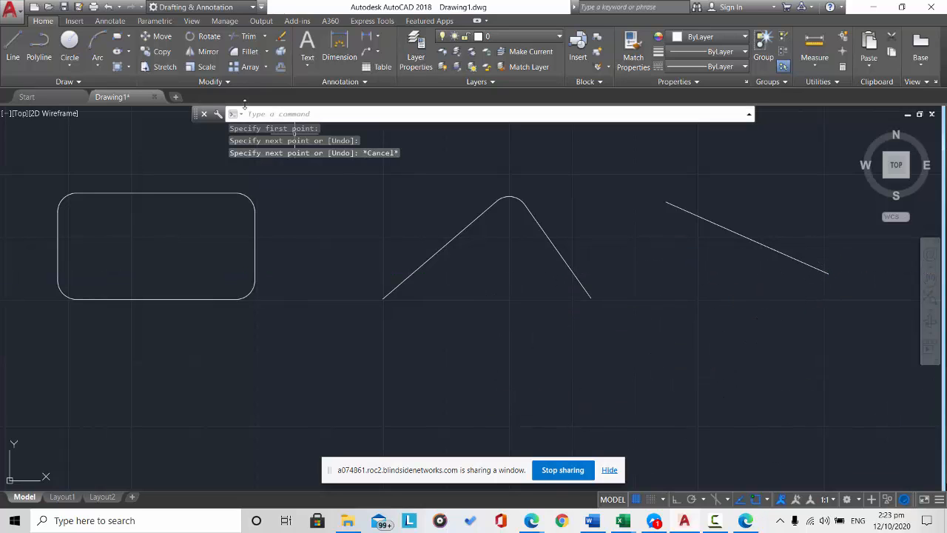
left_click(13, 45)
left_click(692, 298)
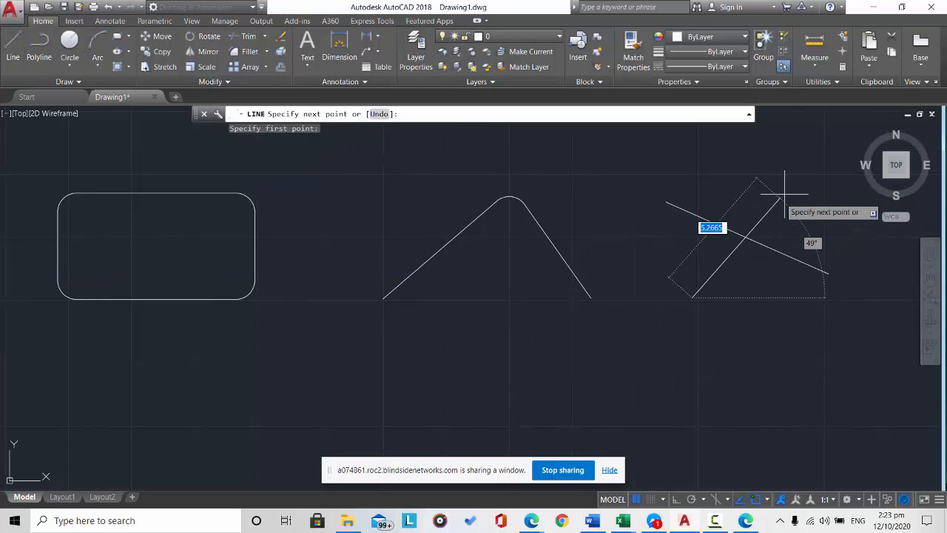
left_click(794, 187)
key("Escape")
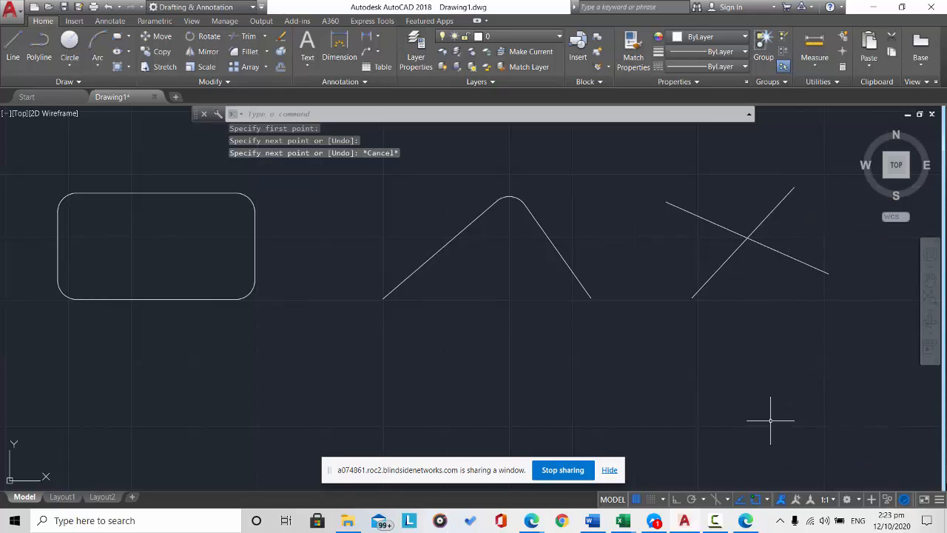
left_click(245, 52)
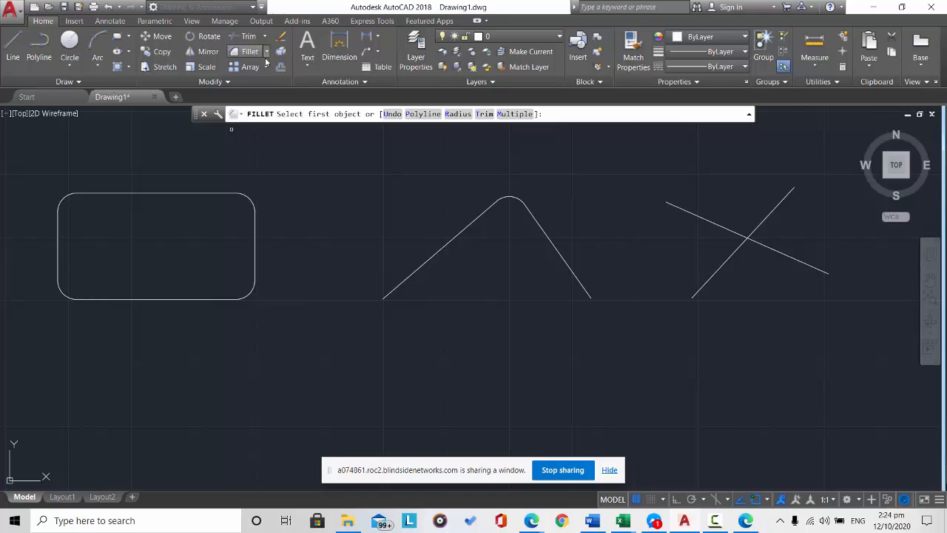
left_click(458, 114)
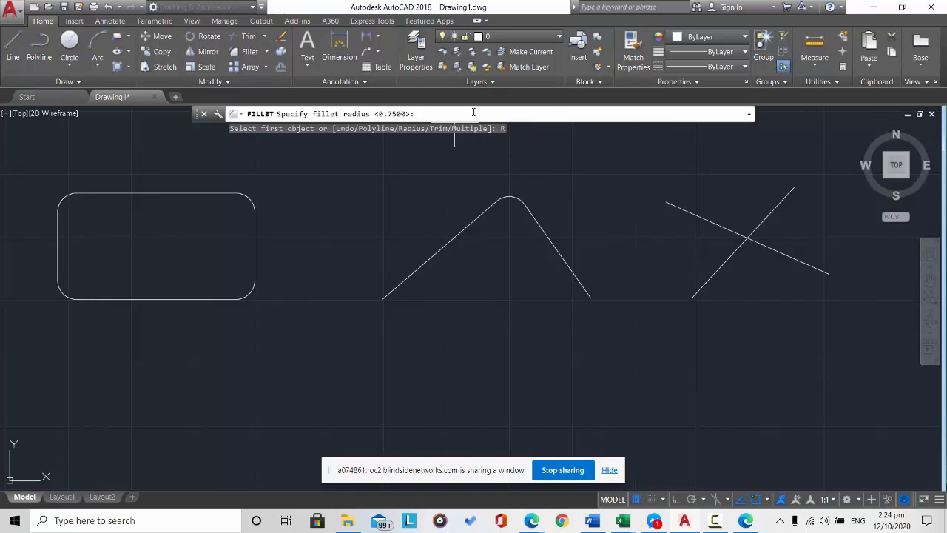
key("Return")
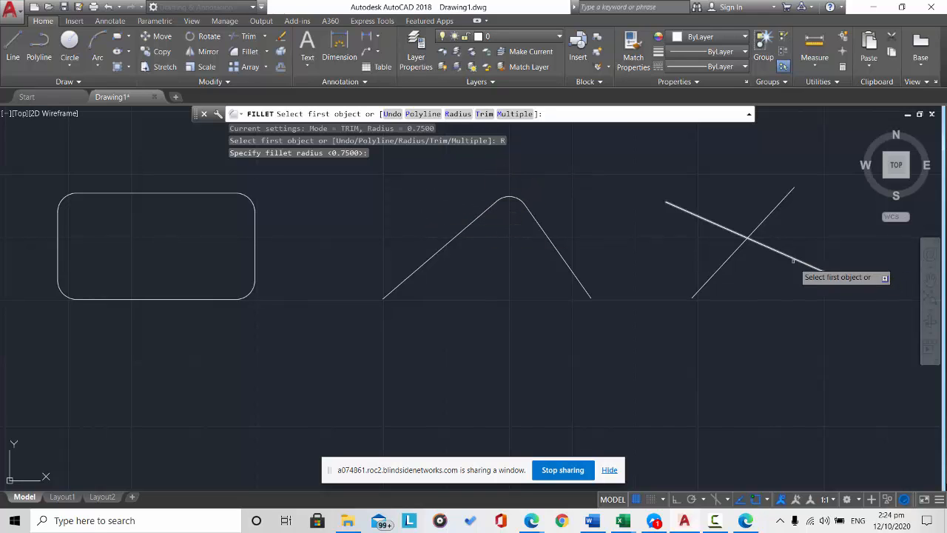
left_click(744, 238)
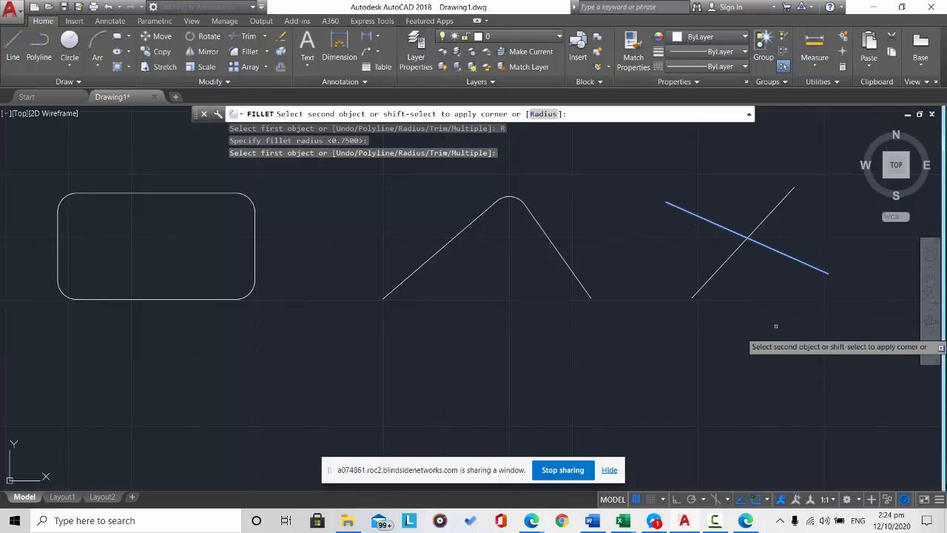
key("Escape")
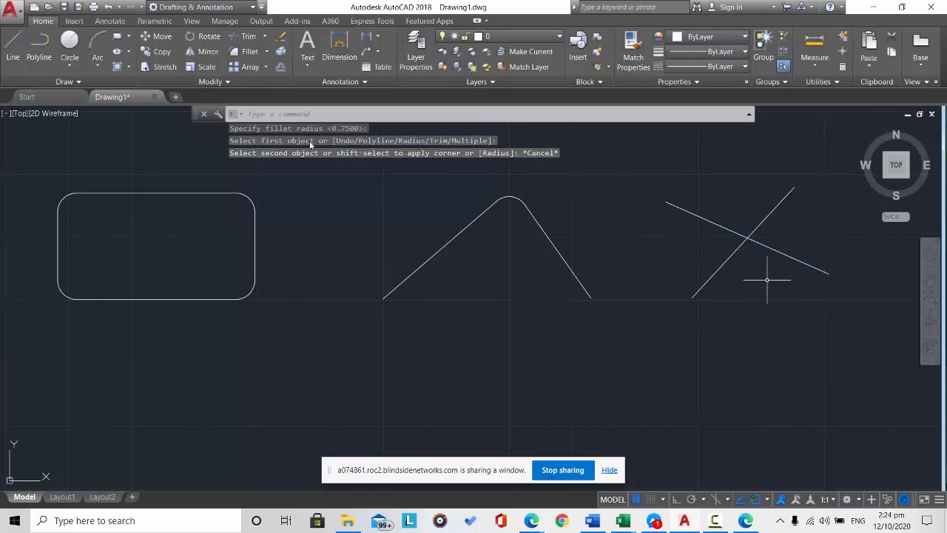
left_click(249, 54)
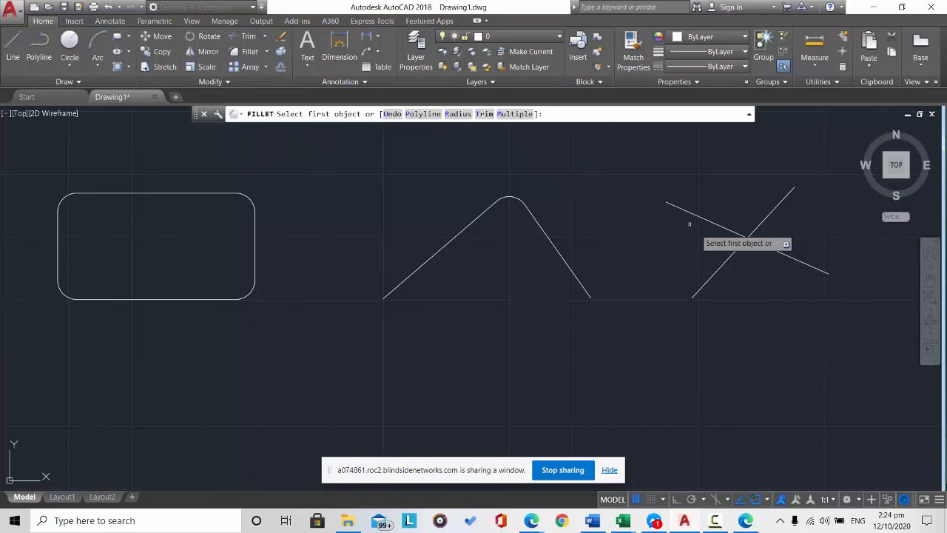
left_click(774, 249)
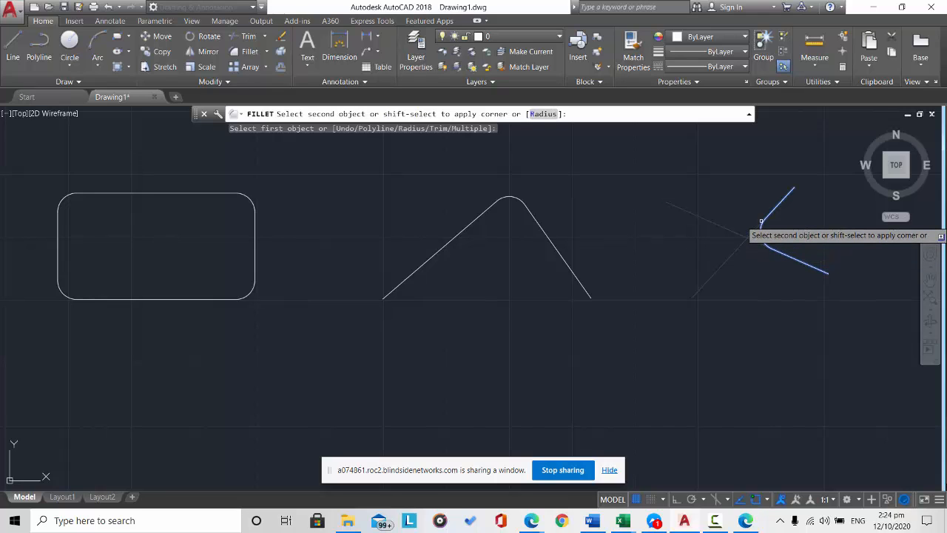
key("Escape")
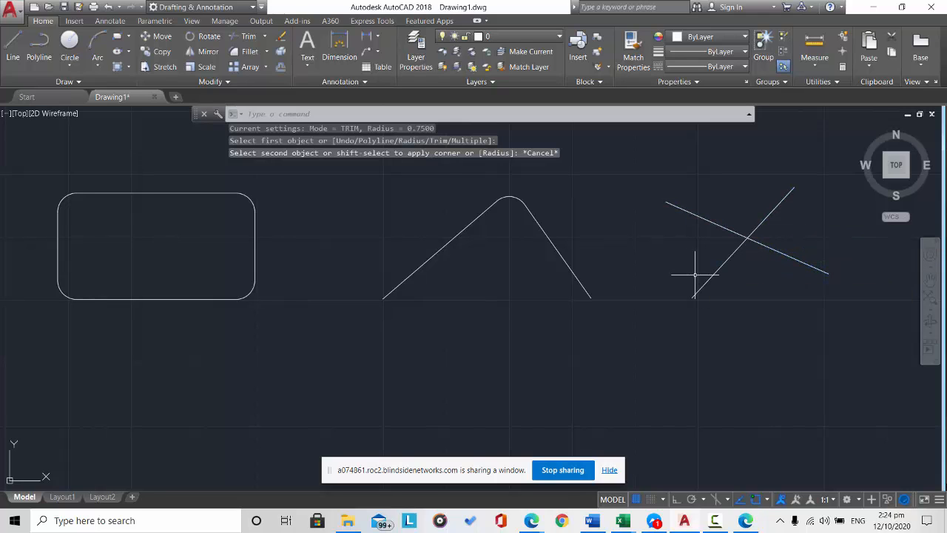
- Fillet the two crossing lines on the side facing away from the peak shape, using No trim mode and the 0.75 radius
left_click(253, 52)
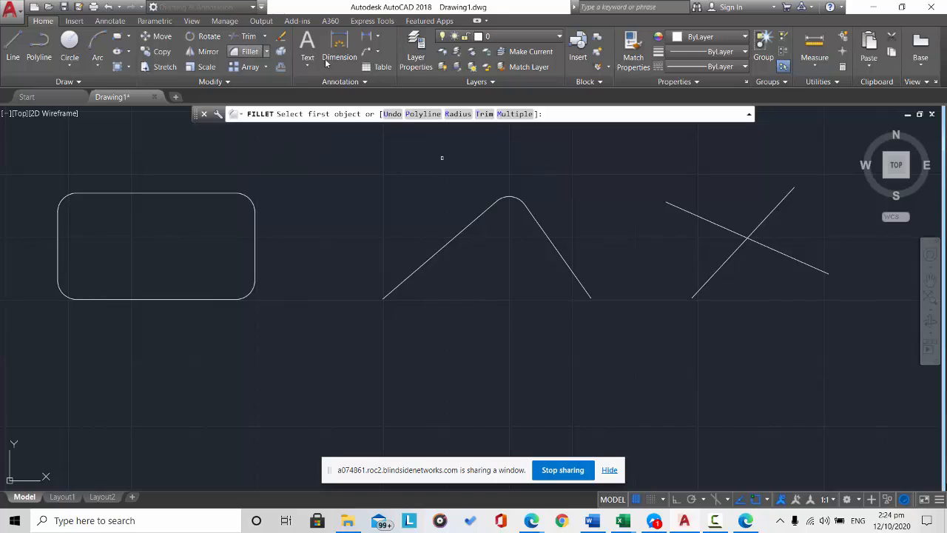
left_click(485, 114)
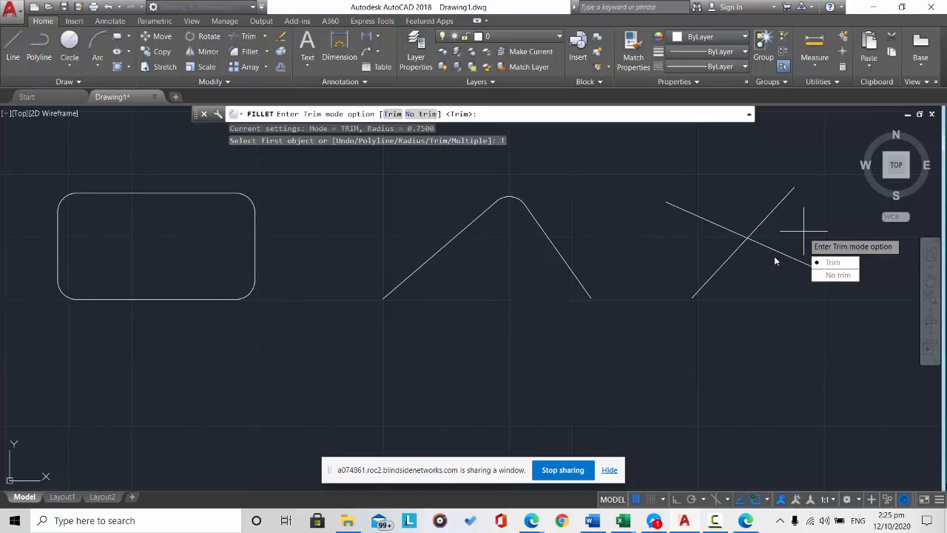
left_click(831, 276)
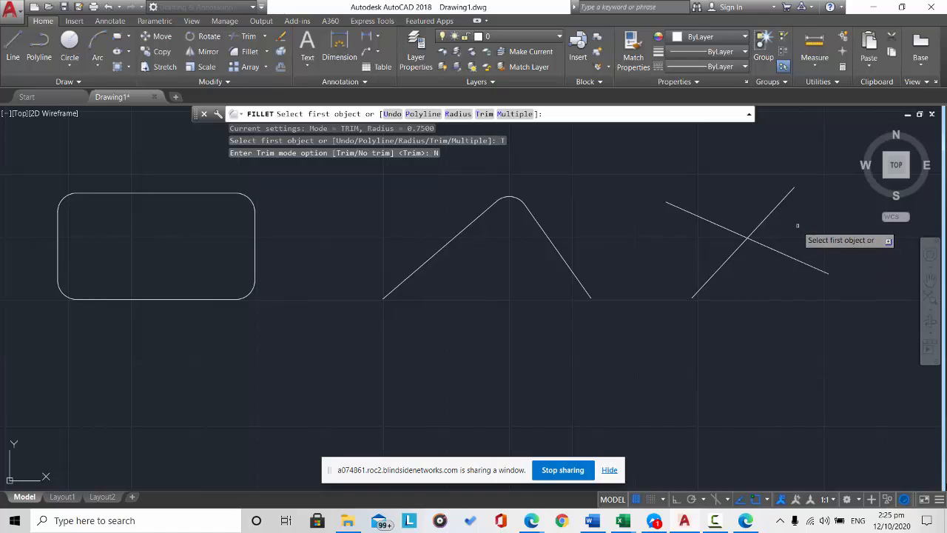
left_click(769, 217)
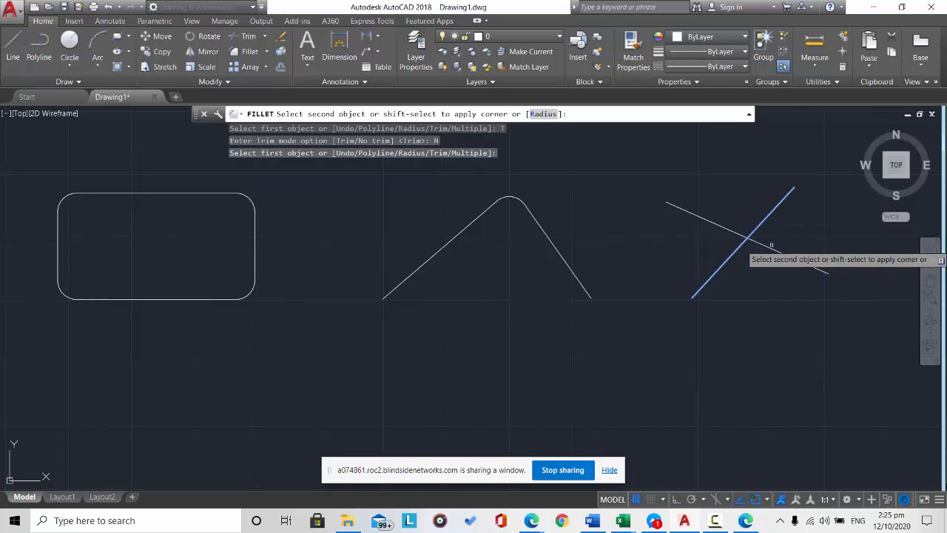
left_click(768, 246)
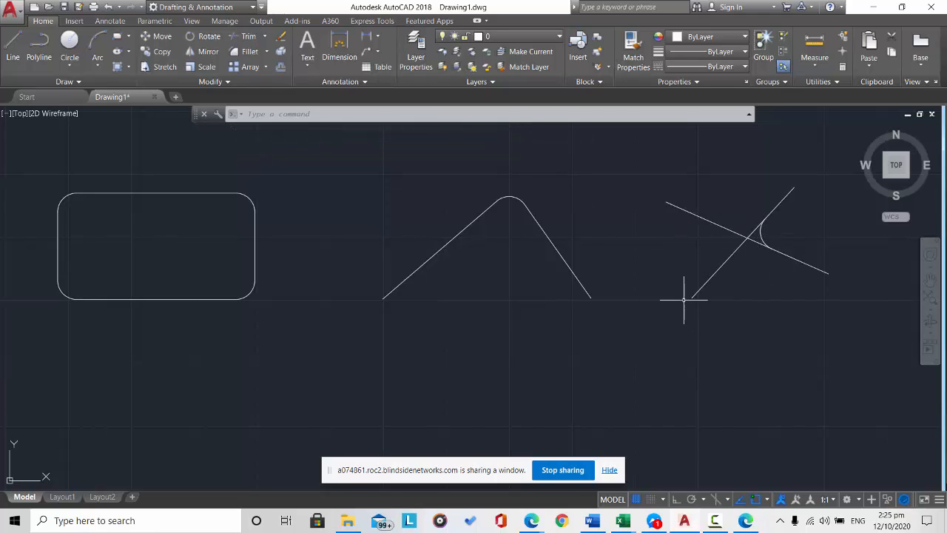
- Fillet the left, lower and upper corners of the two crossing lines, leaving the lines untrimmed
left_click(244, 52)
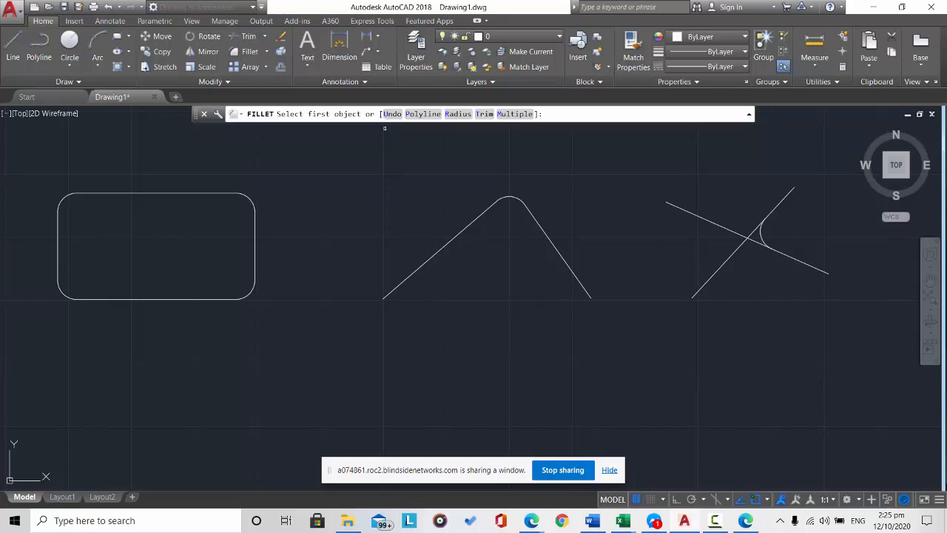
left_click(724, 262)
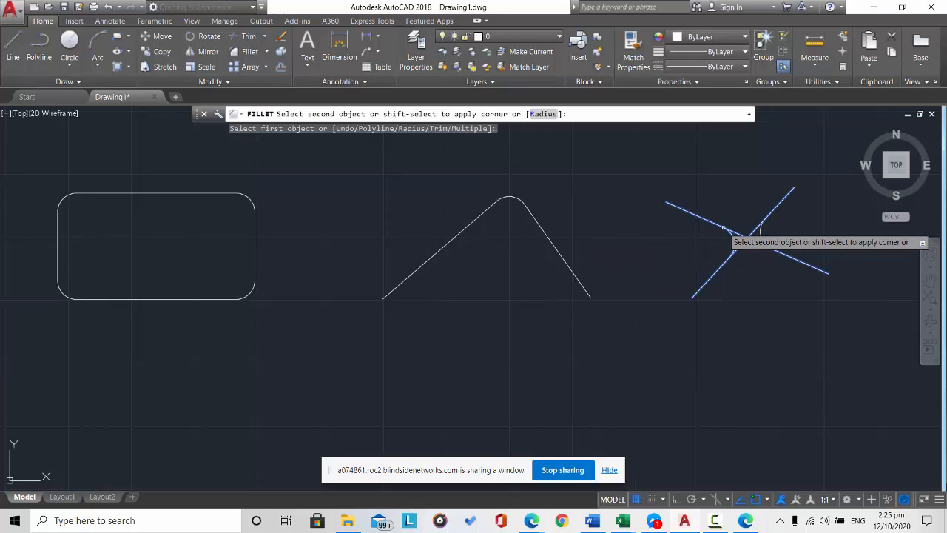
left_click(723, 227)
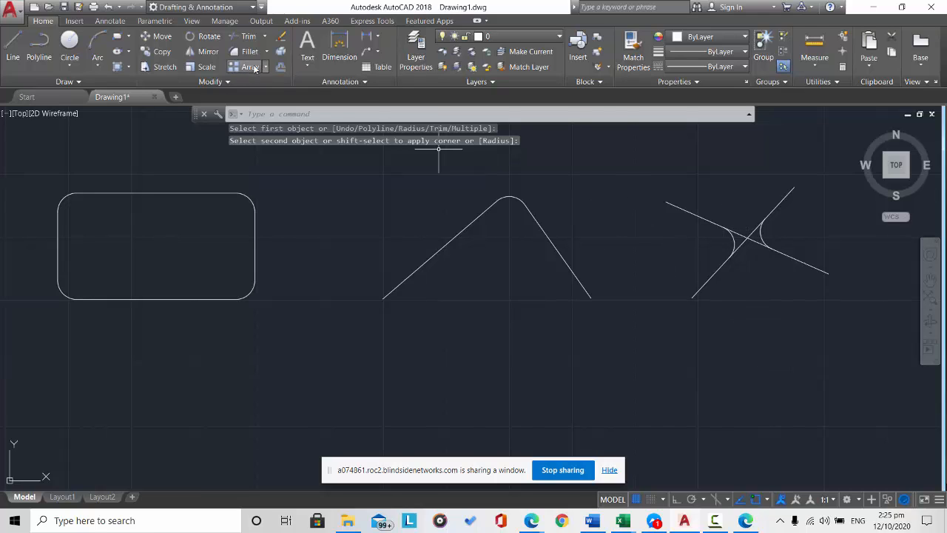
left_click(246, 53)
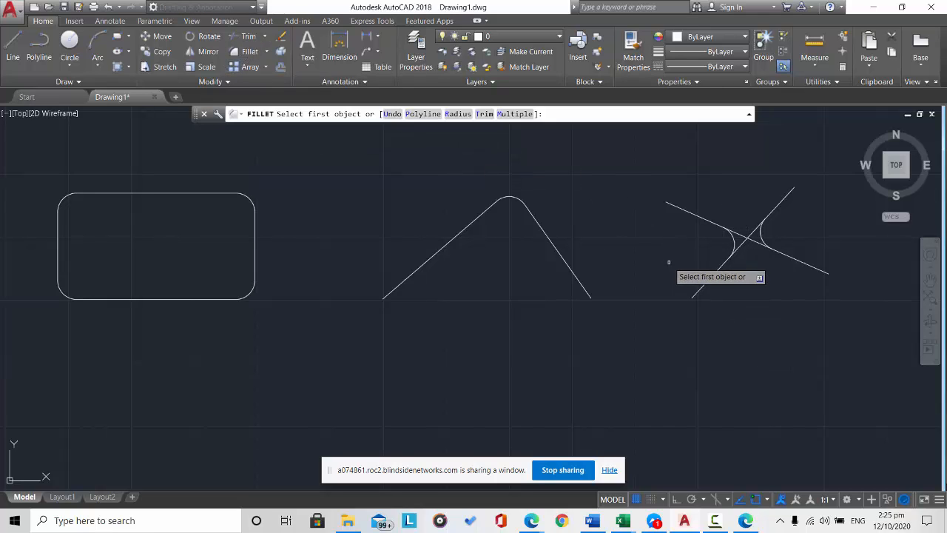
left_click(721, 266)
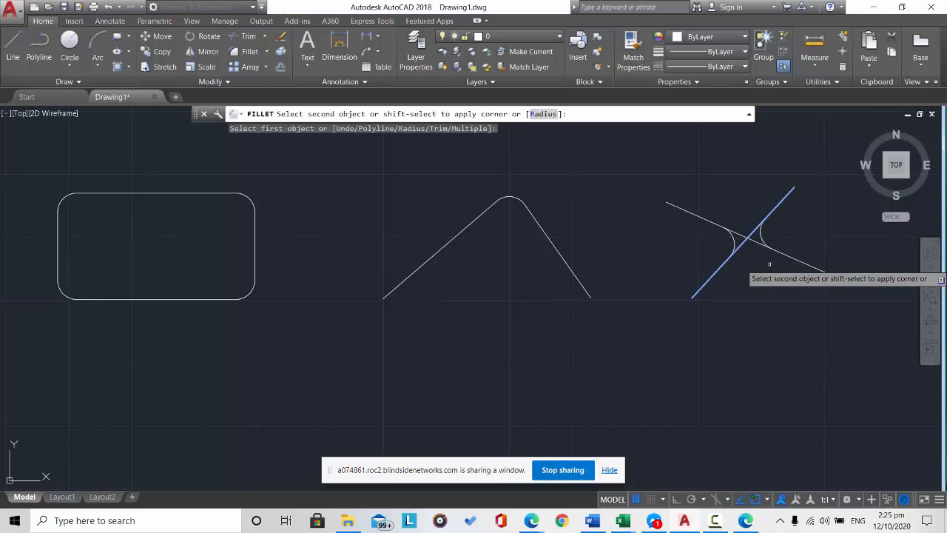
left_click(789, 257)
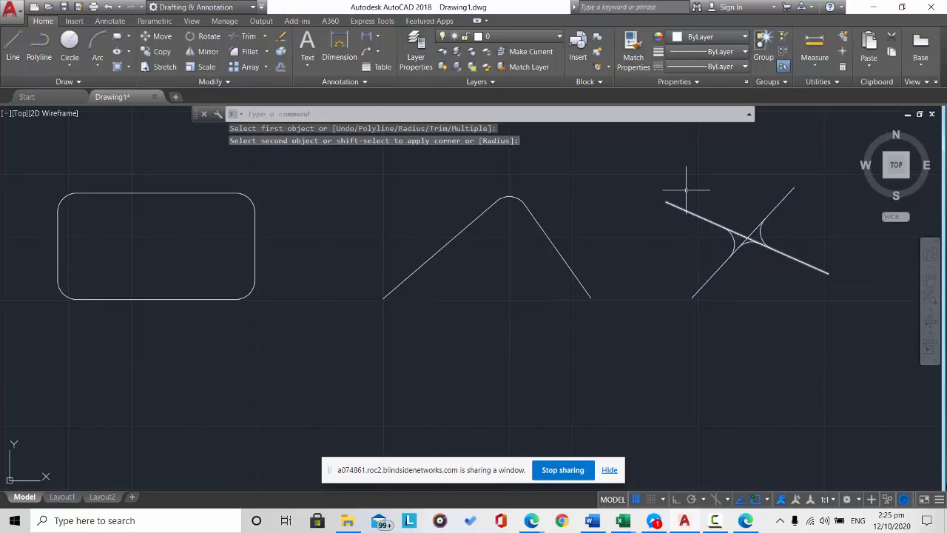
left_click(246, 51)
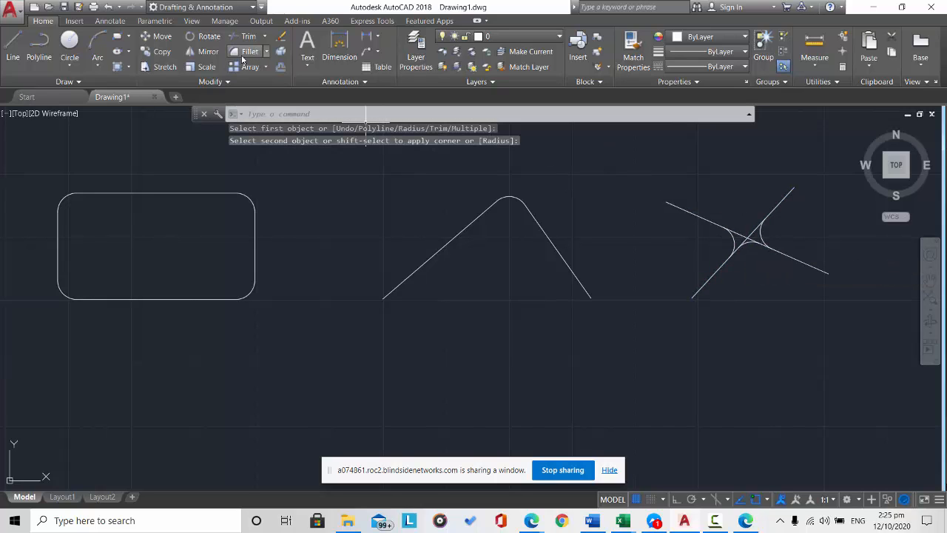
left_click(712, 220)
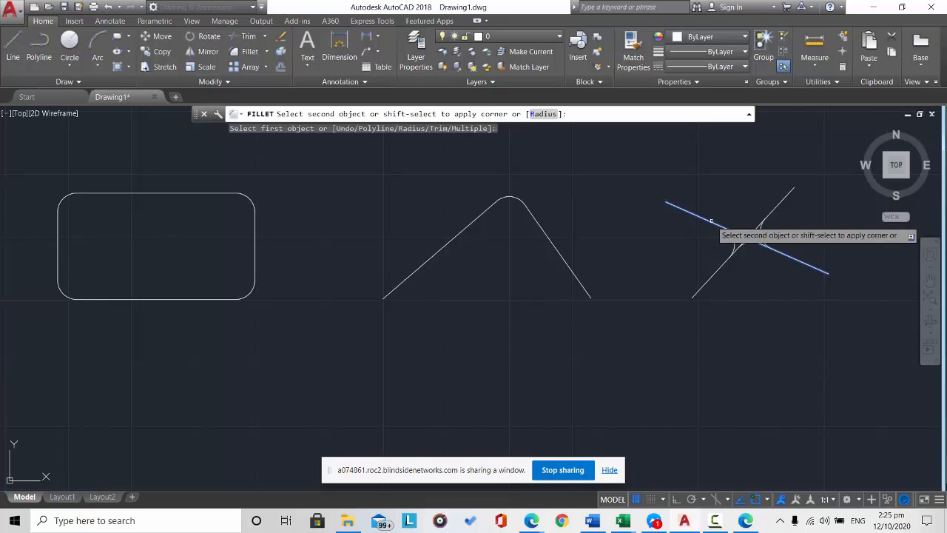
left_click(773, 213)
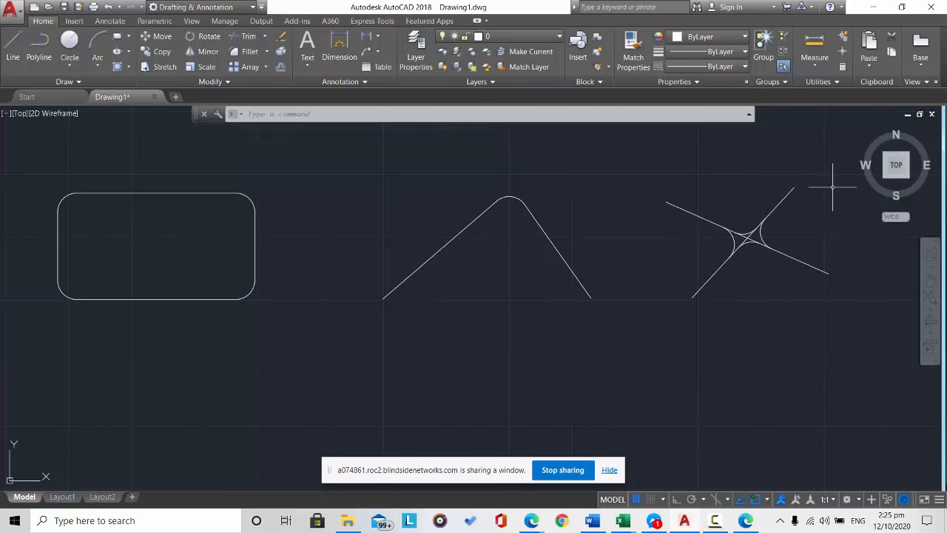
- Switch the Fillet option to Trim and fillet the left-hand corner of the two crossing lines
left_click(246, 55)
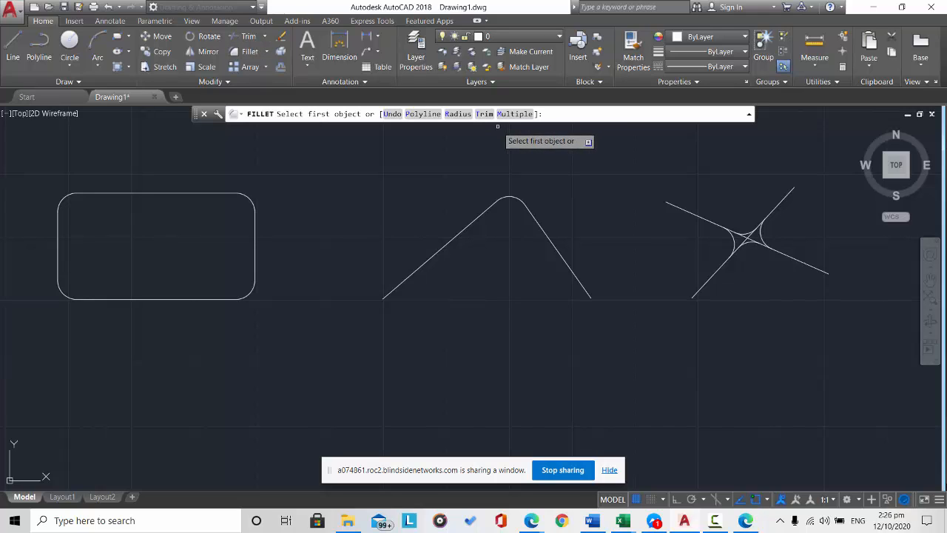
left_click(485, 114)
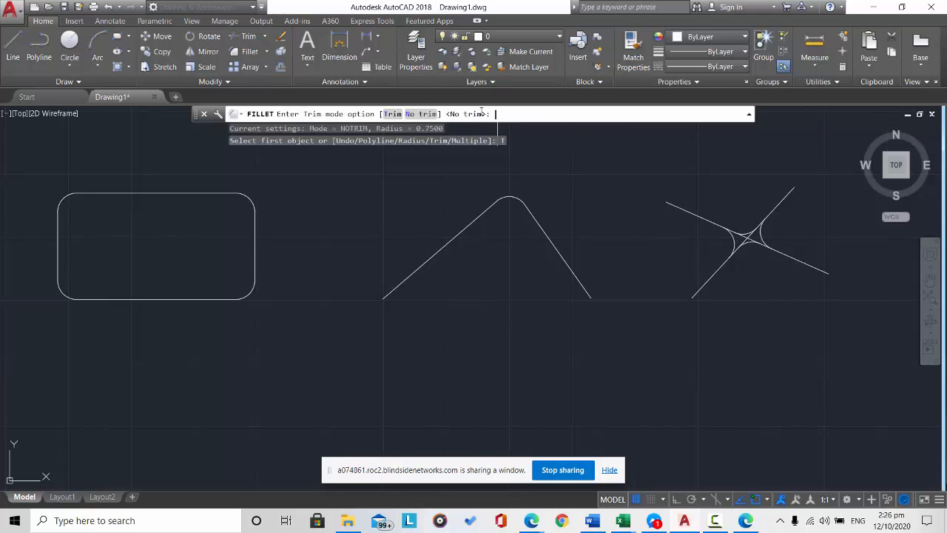
left_click(392, 114)
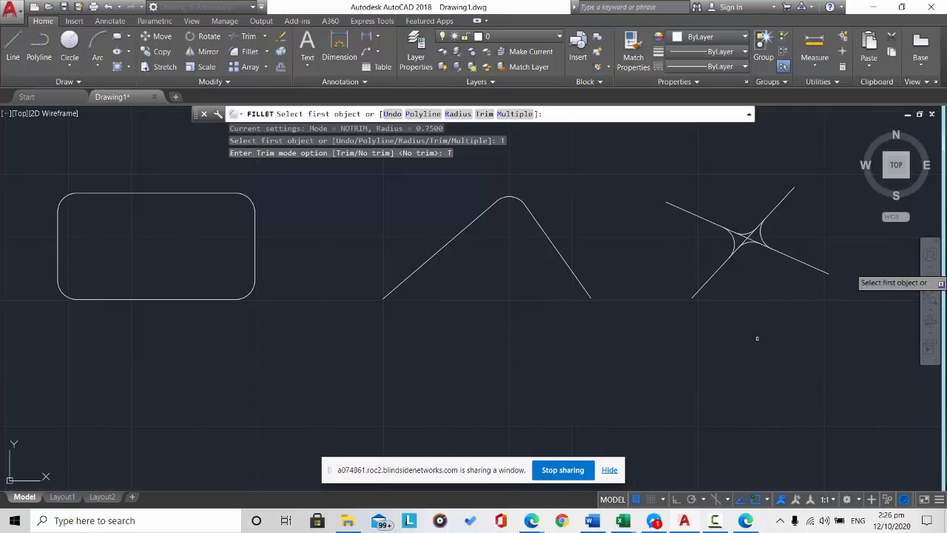
left_click(701, 219)
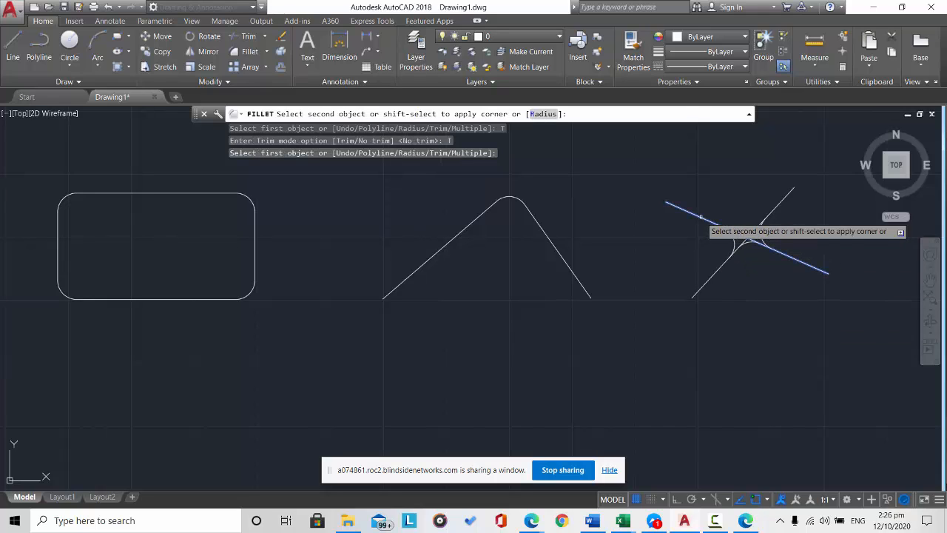
left_click(719, 267)
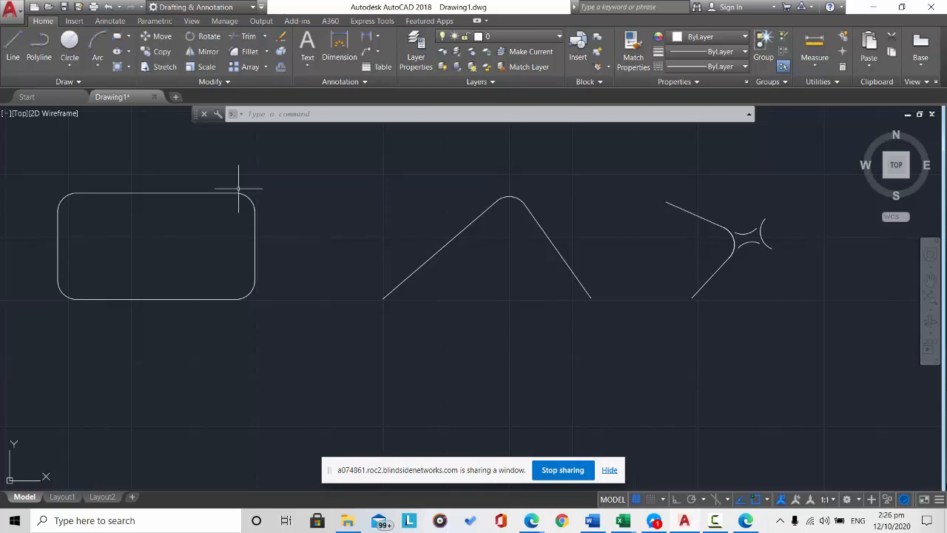
- Turn on Ortho mode and draw a single horizontal line below the filleted angle shape
left_click(13, 48)
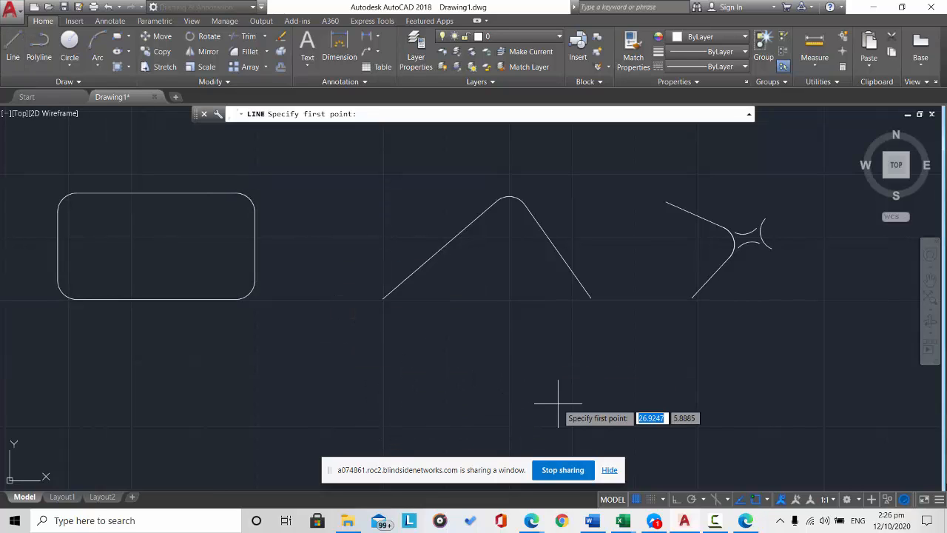
left_click(675, 503)
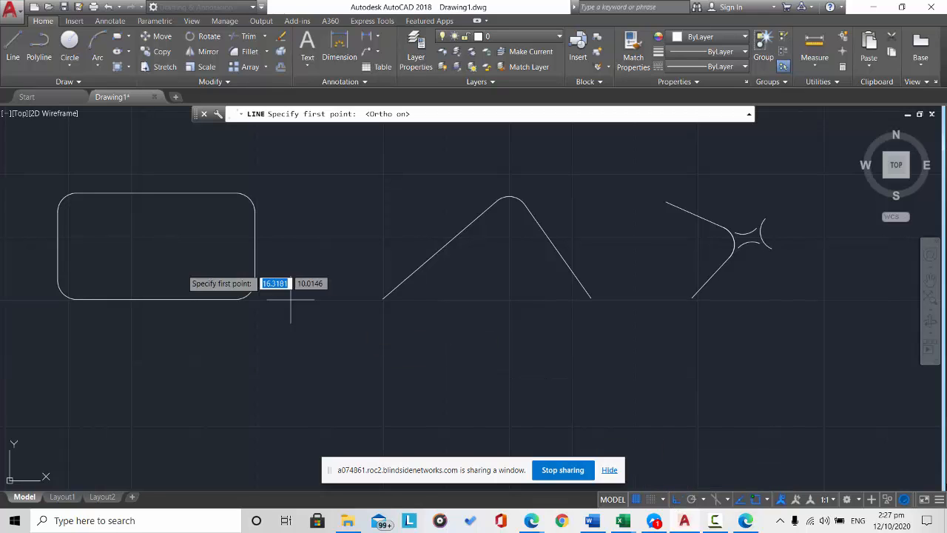
left_click(13, 51)
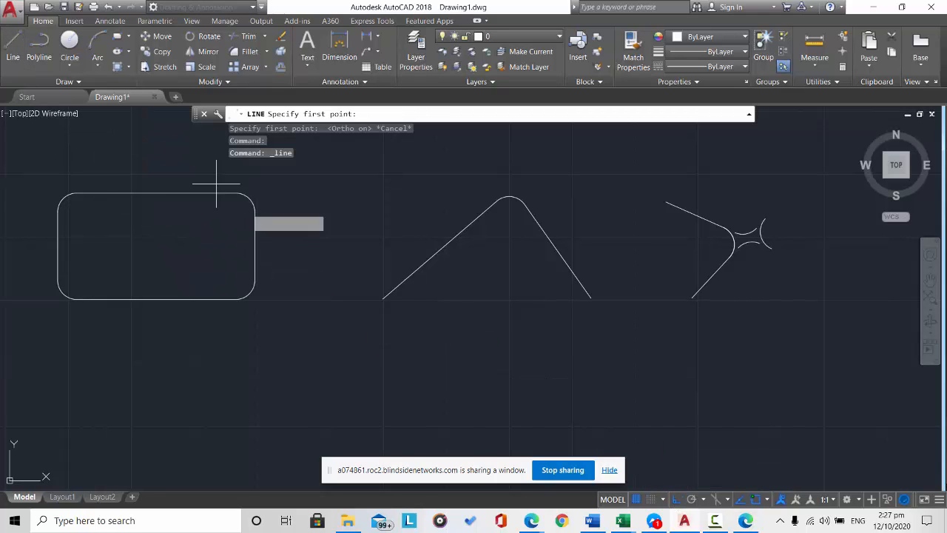
left_click(321, 361)
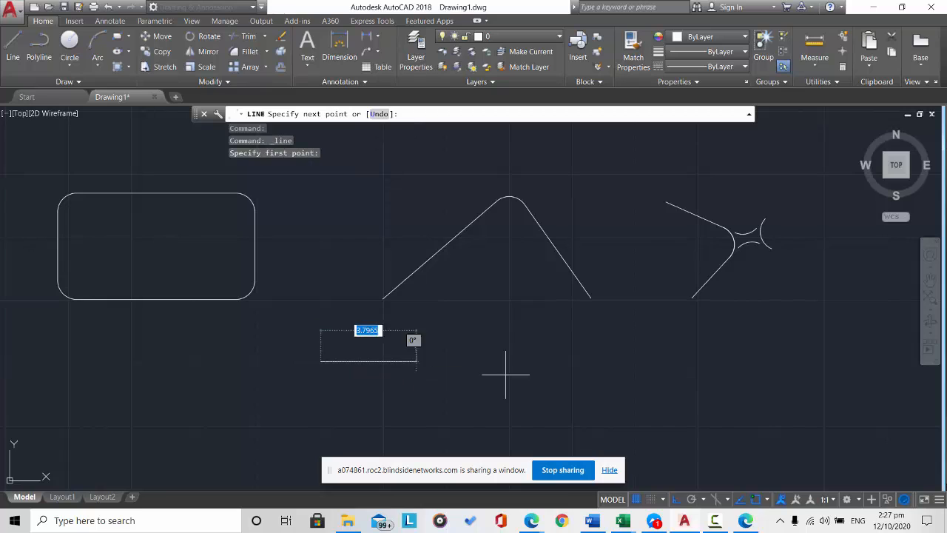
left_click(572, 362)
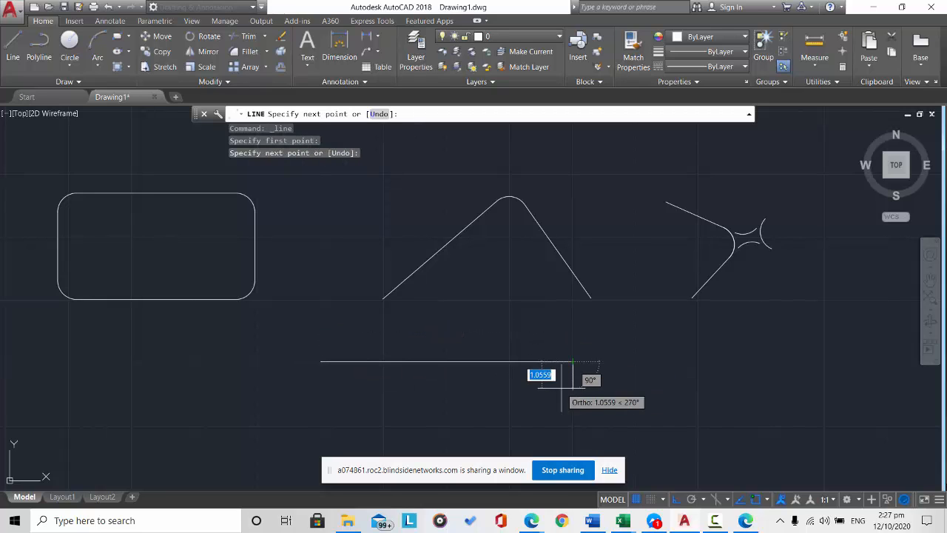
key("Escape")
key("Escape")
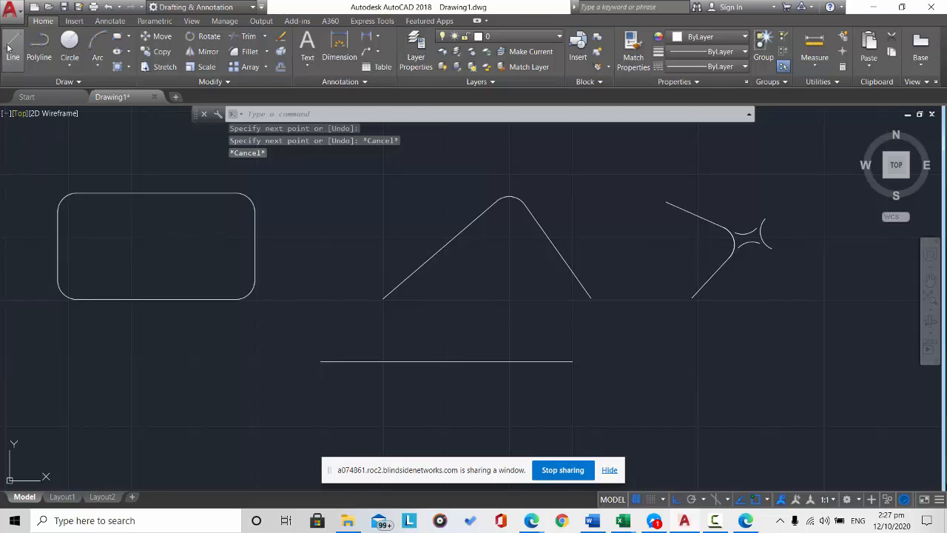
- Draw a second horizontal line of similar length parallel to and just below the first one
left_click(8, 47)
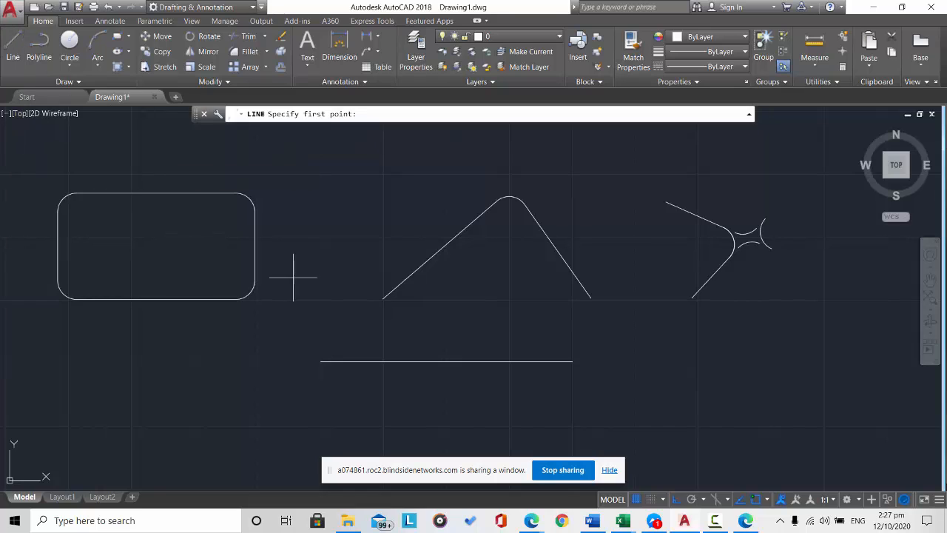
left_click(319, 387)
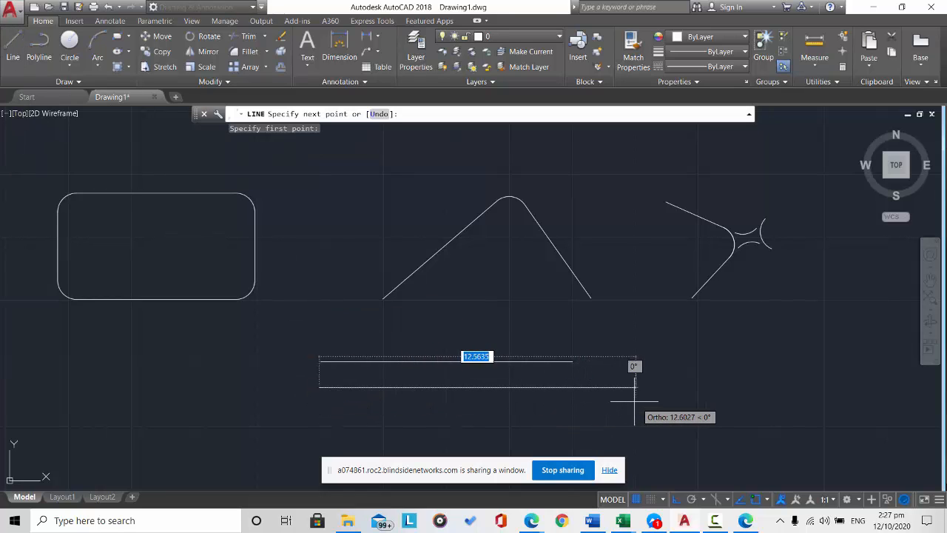
left_click(569, 387)
key("Escape")
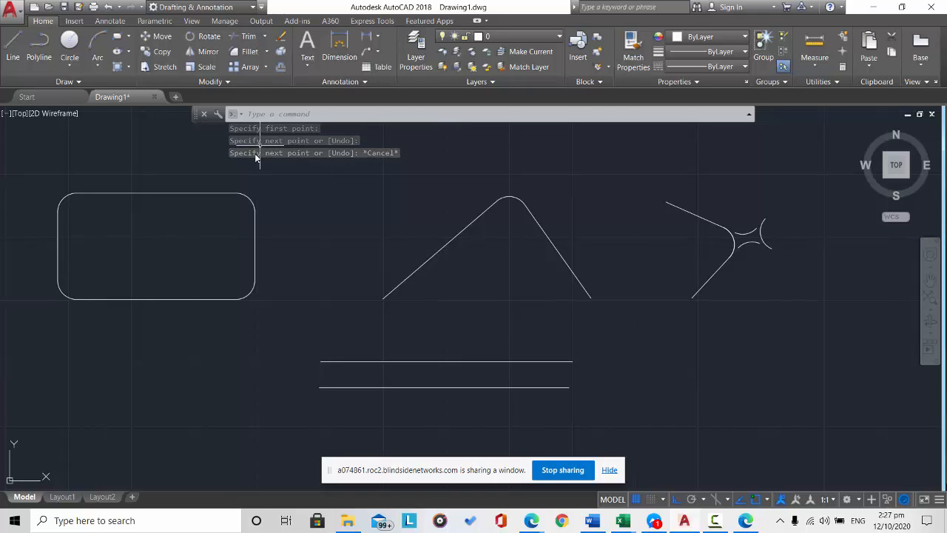
- Fillet the two parallel lines at both ends to close them into a slot with rounded ends
left_click(250, 52)
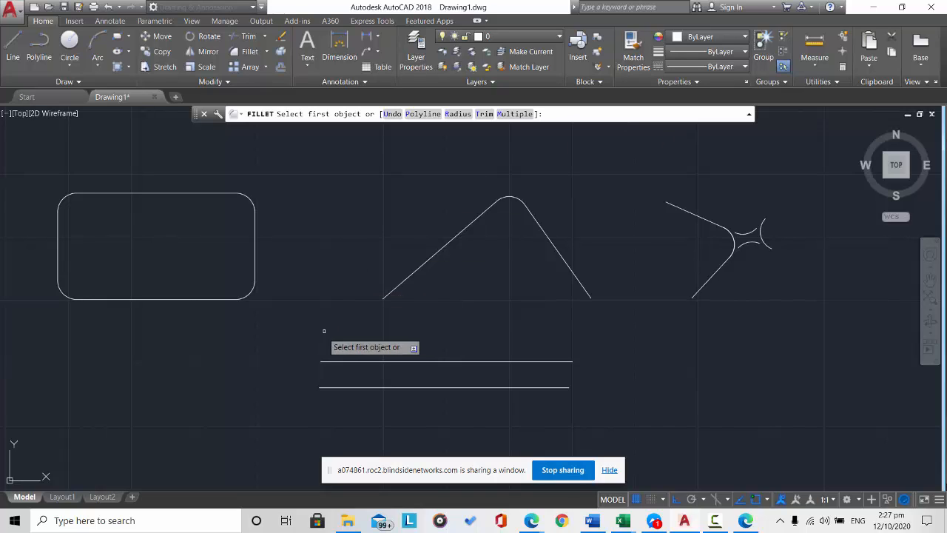
left_click(332, 361)
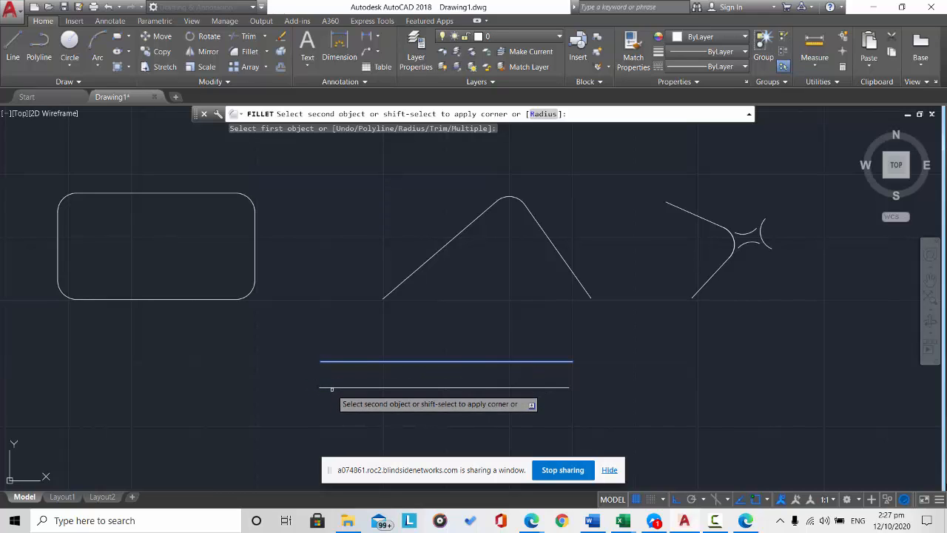
left_click(332, 387)
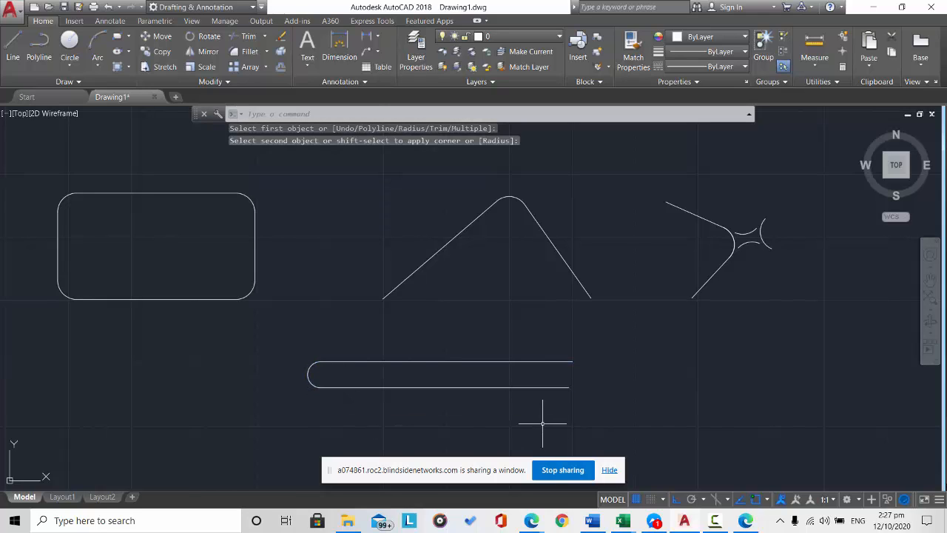
key("Return")
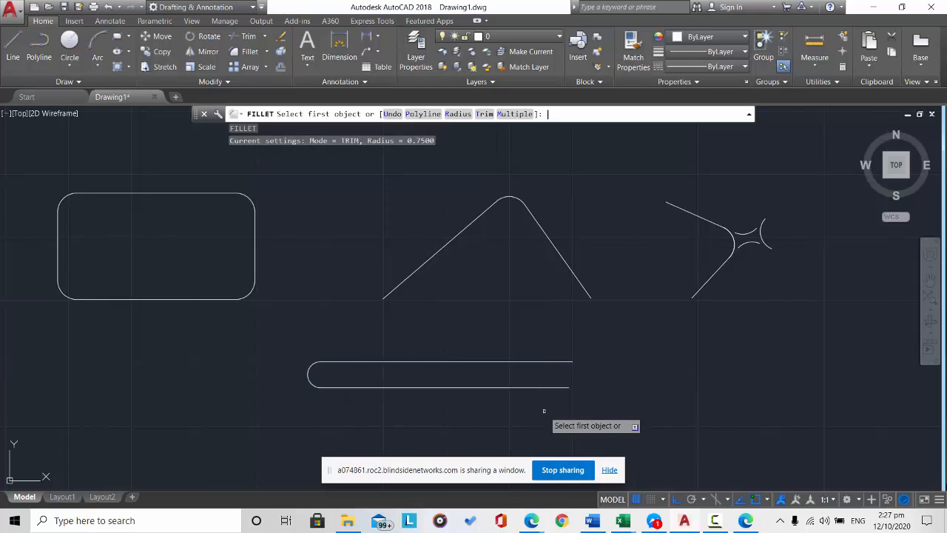
left_click(563, 387)
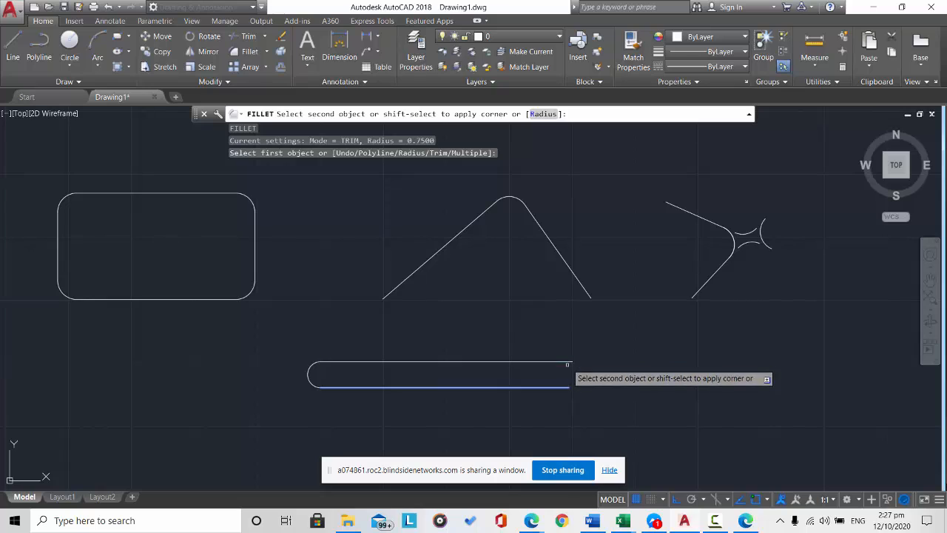
left_click(568, 362)
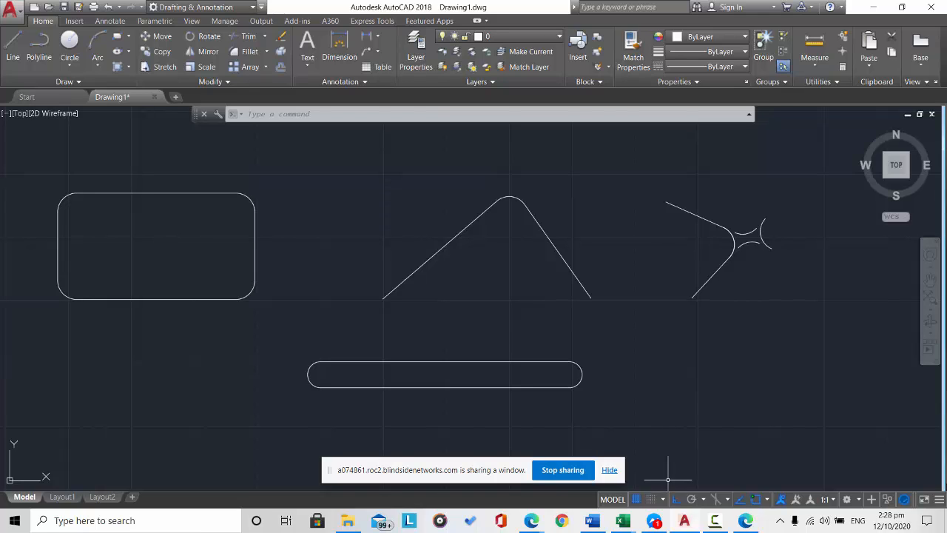
- Draw a small sharp-cornered rectangle between the rounded rectangle and the filleted angle shape
left_click(266, 51)
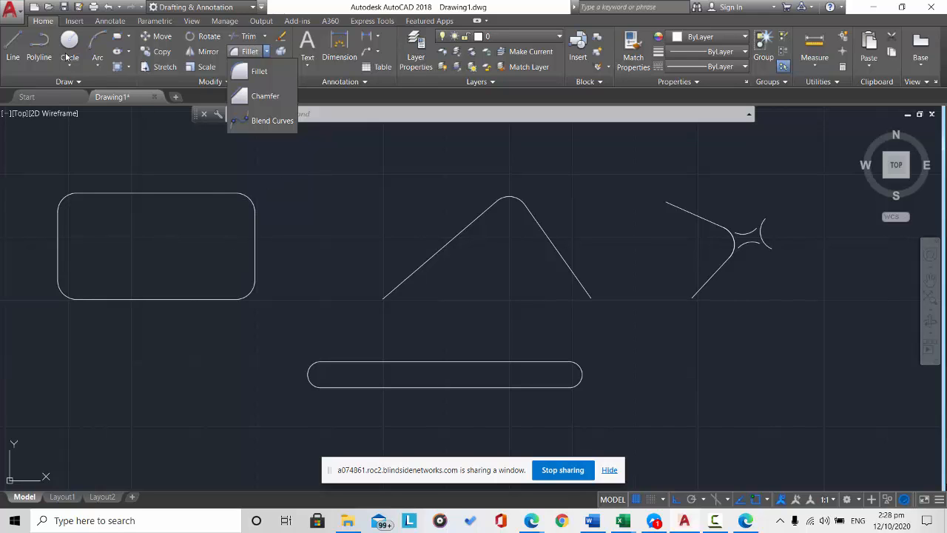
left_click(117, 36)
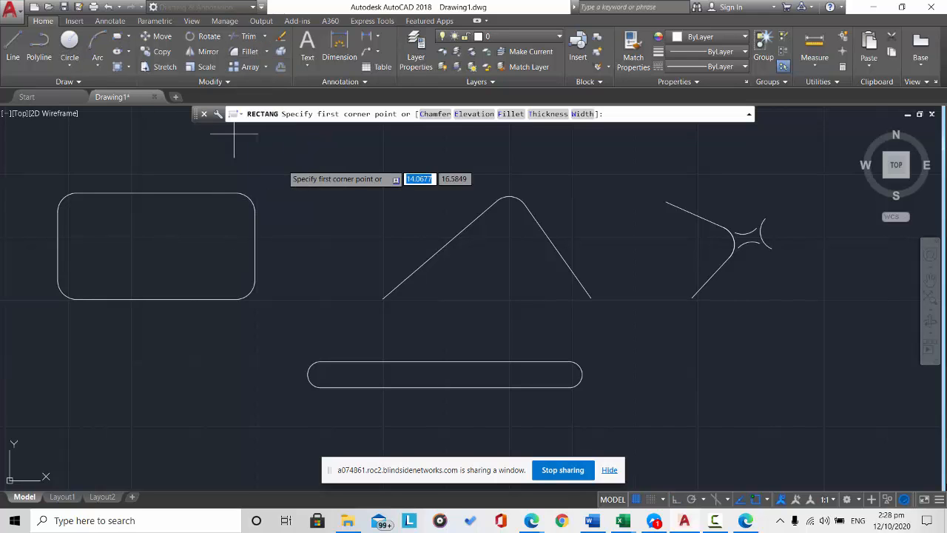
left_click(296, 158)
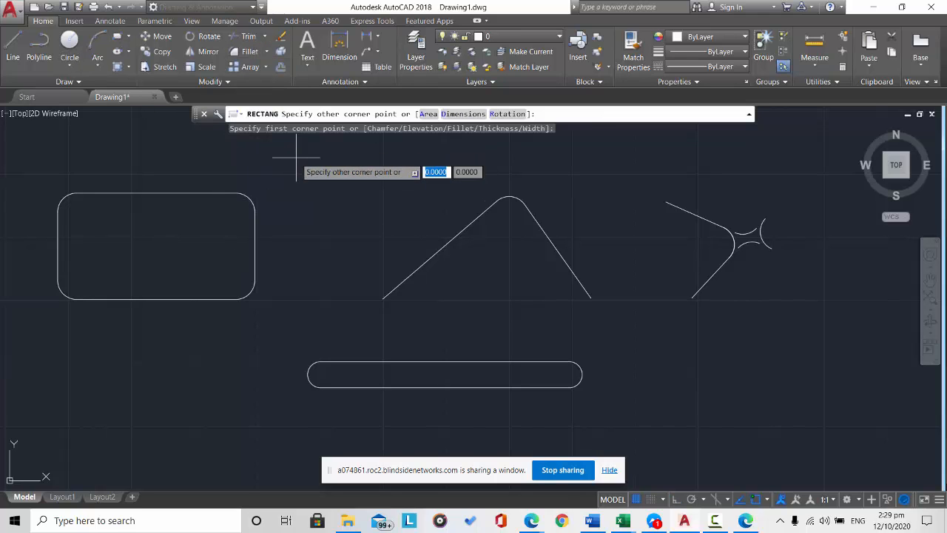
left_click(412, 225)
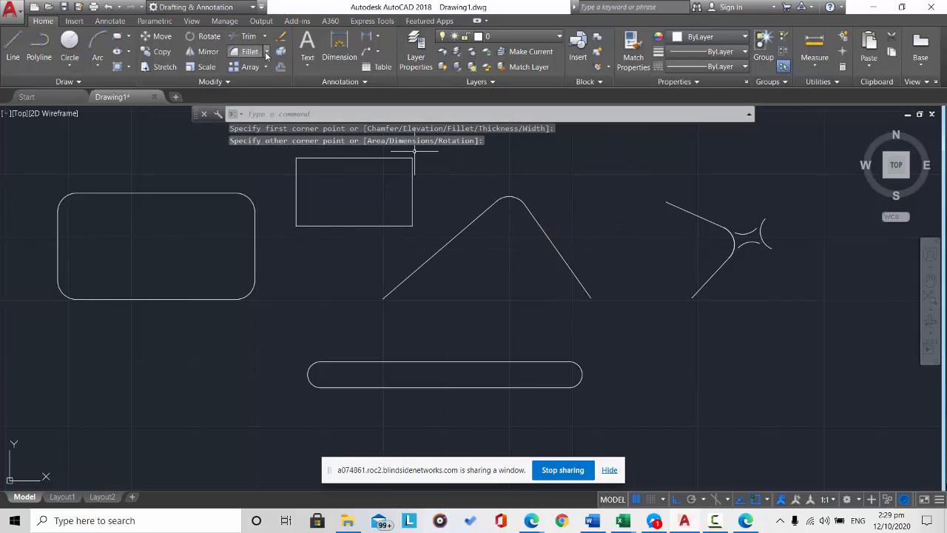
- Try to chamfer the small rectangle's upper-right corner between its top and right edges using the current chamfer distances
left_click(266, 51)
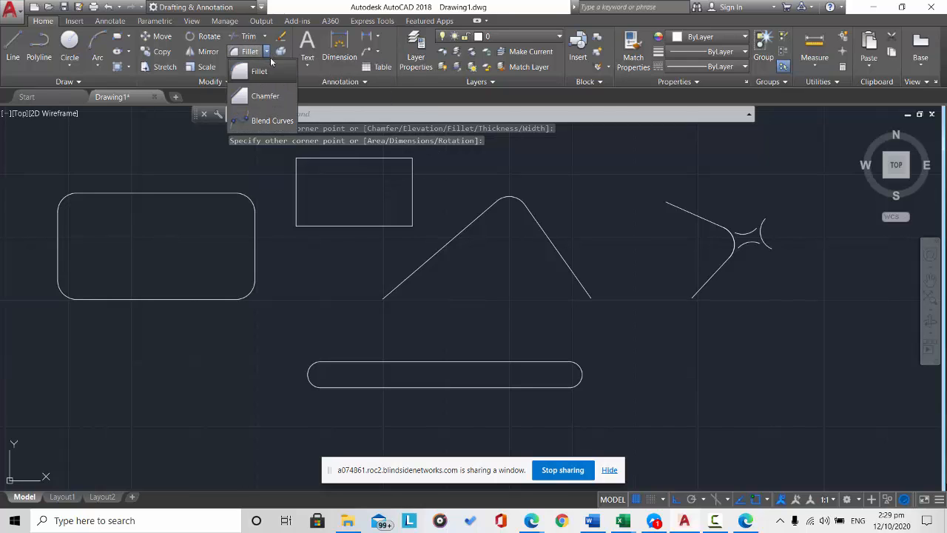
left_click(266, 97)
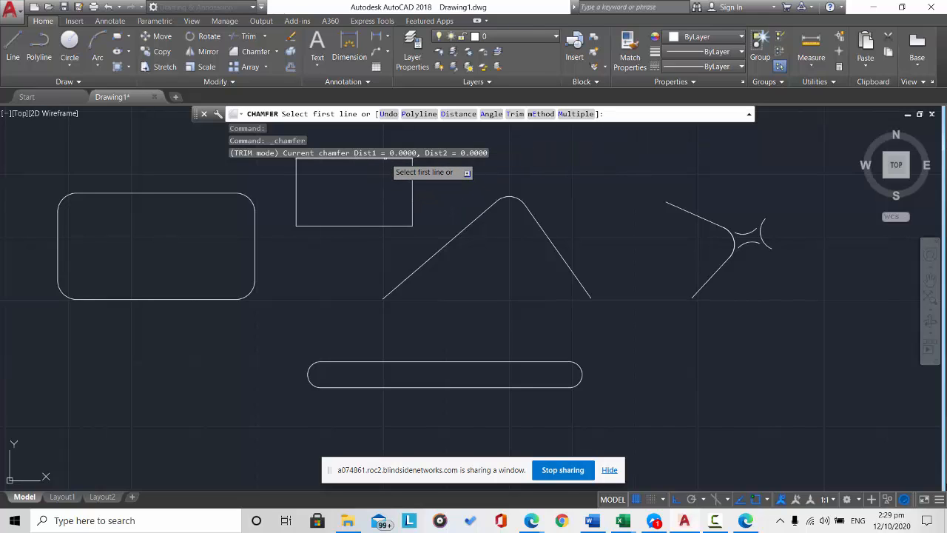
left_click(384, 160)
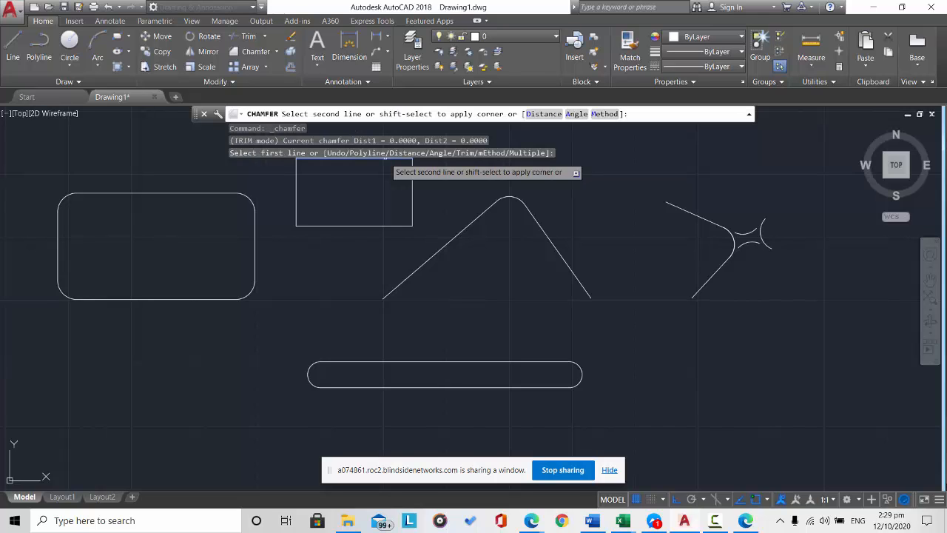
left_click(413, 180)
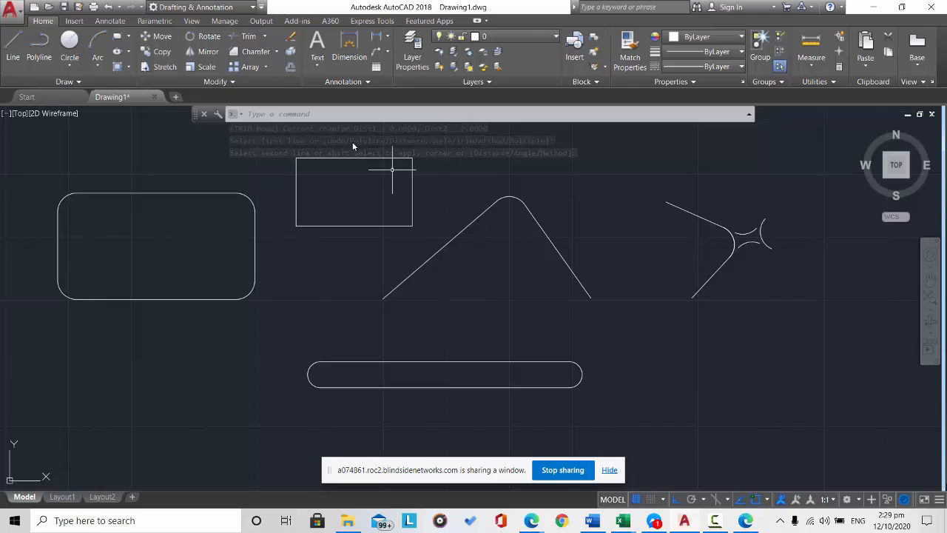
- Chamfer the small rectangle's upper-right corner with a distance of 1 on the top edge and 2 on the right edge
left_click(264, 56)
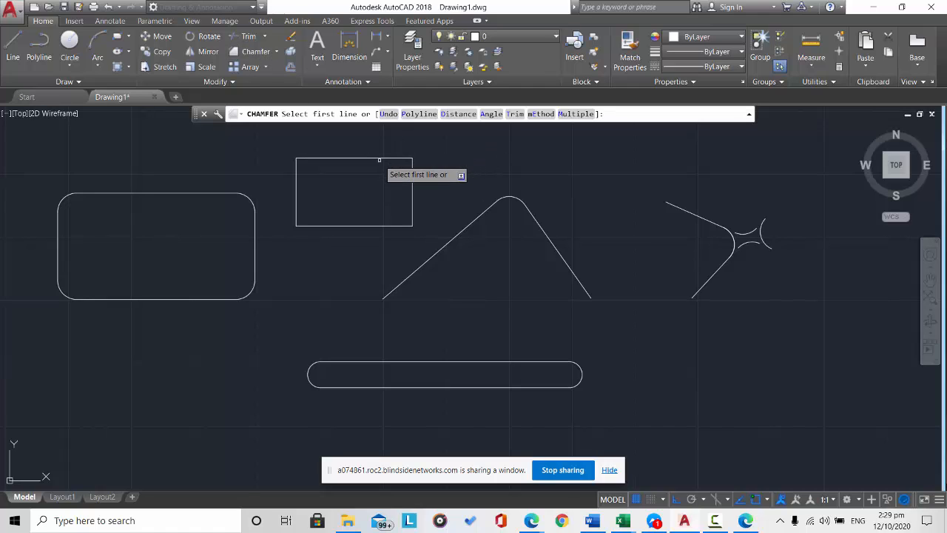
left_click(382, 158)
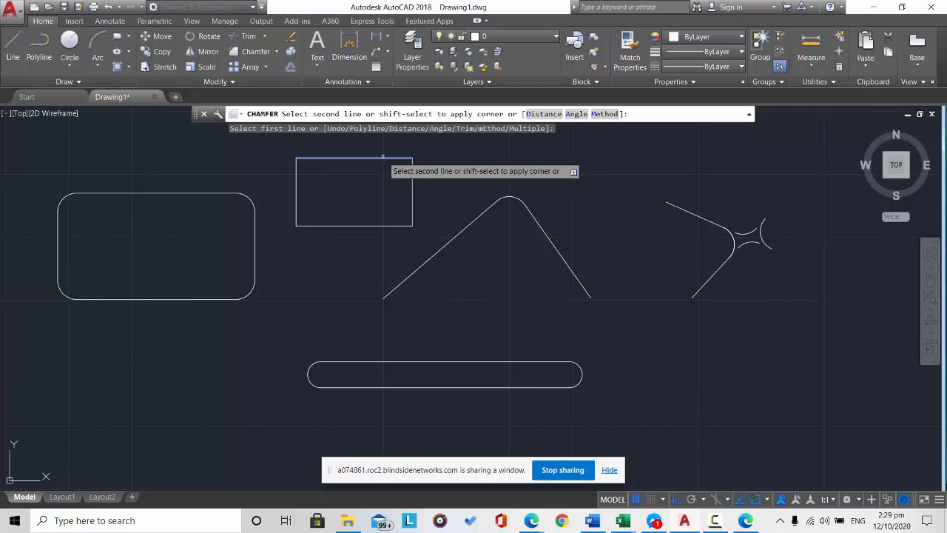
left_click(544, 114)
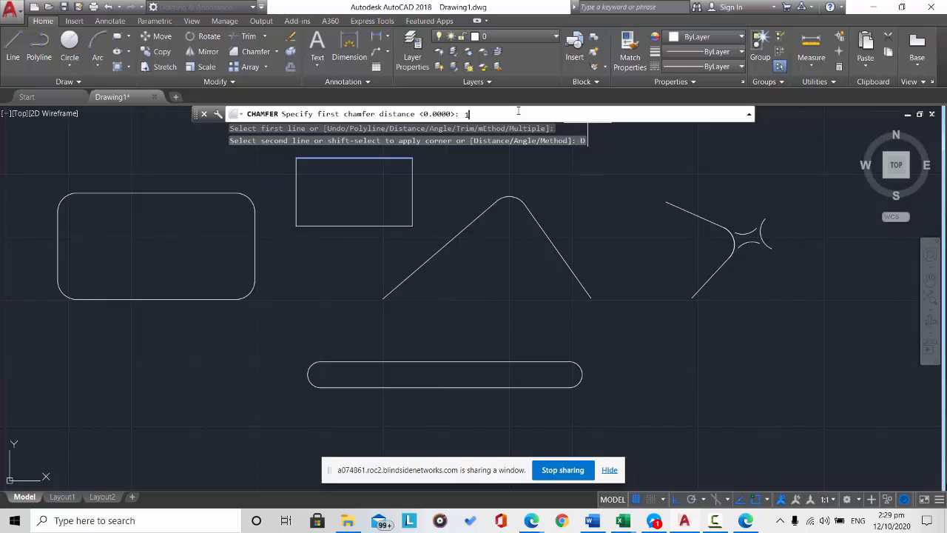
key("Return")
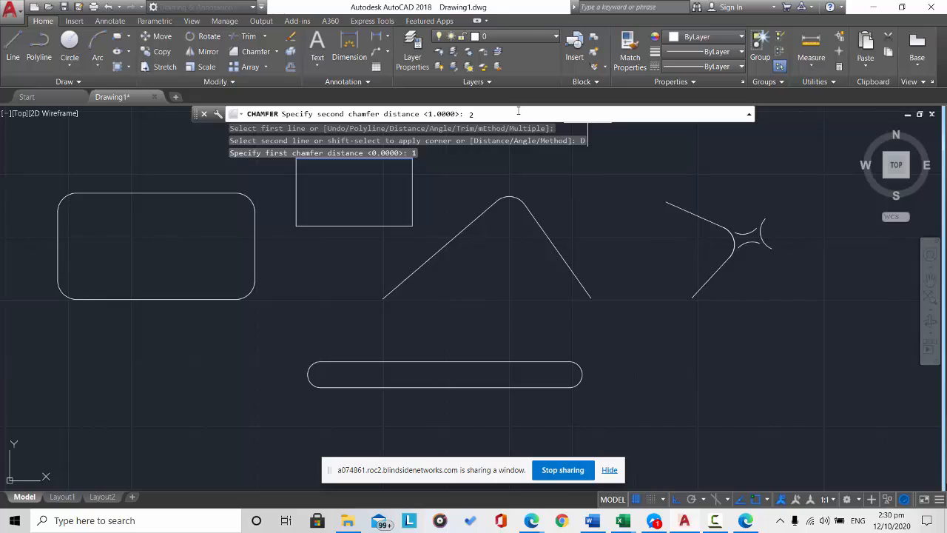
key("Return")
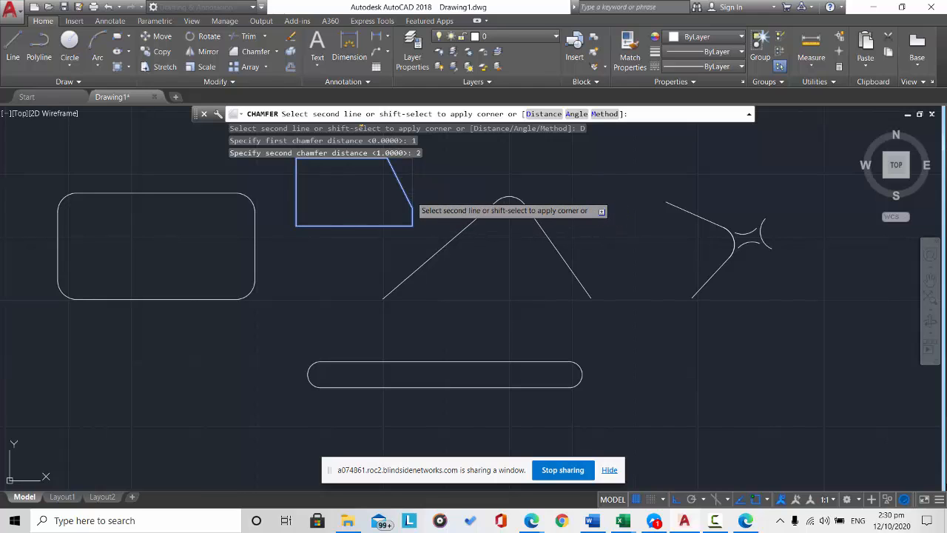
left_click(412, 200)
- Fillet the rectangle's top and right edges across the chamfer with radius 0, and undo that fillet
scroll(481, 232, "up", 2)
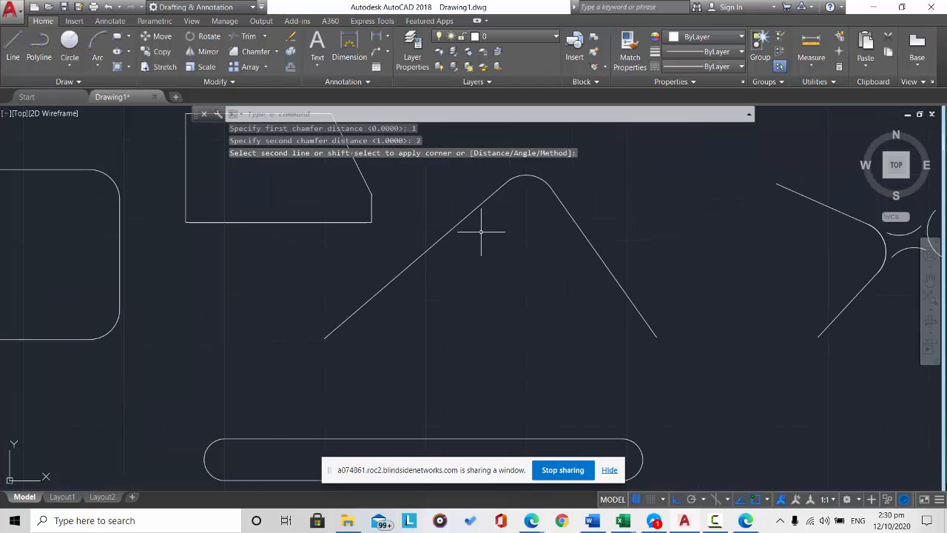
scroll(435, 197, "down", 6)
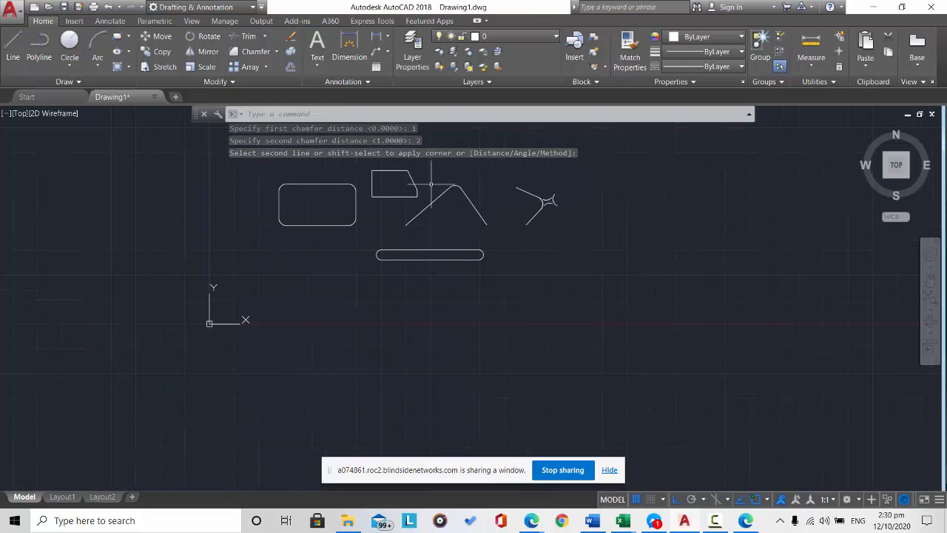
scroll(435, 172, "up", 4)
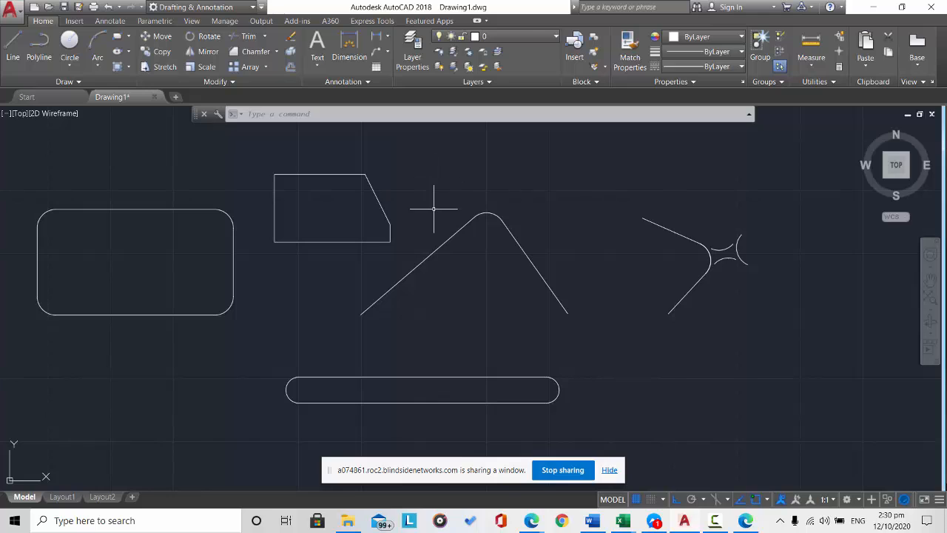
left_click(276, 51)
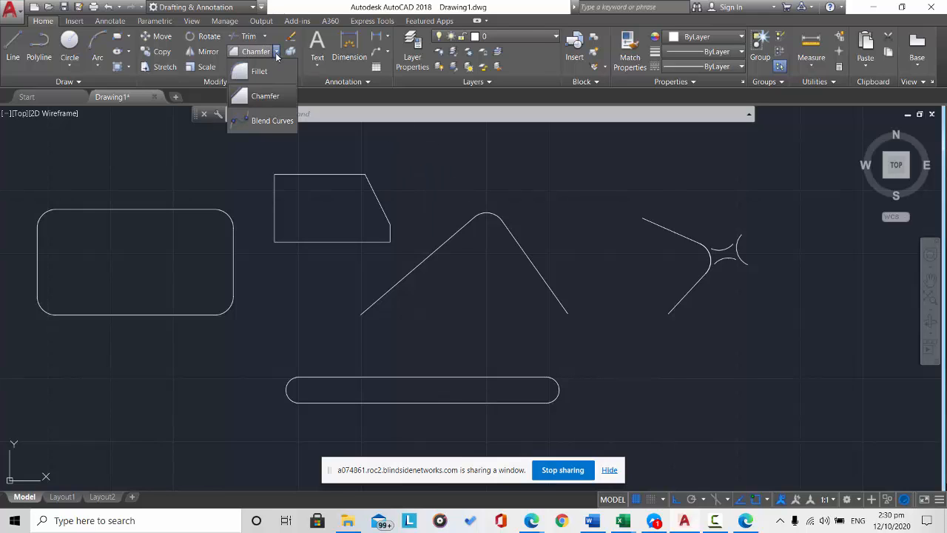
left_click(259, 71)
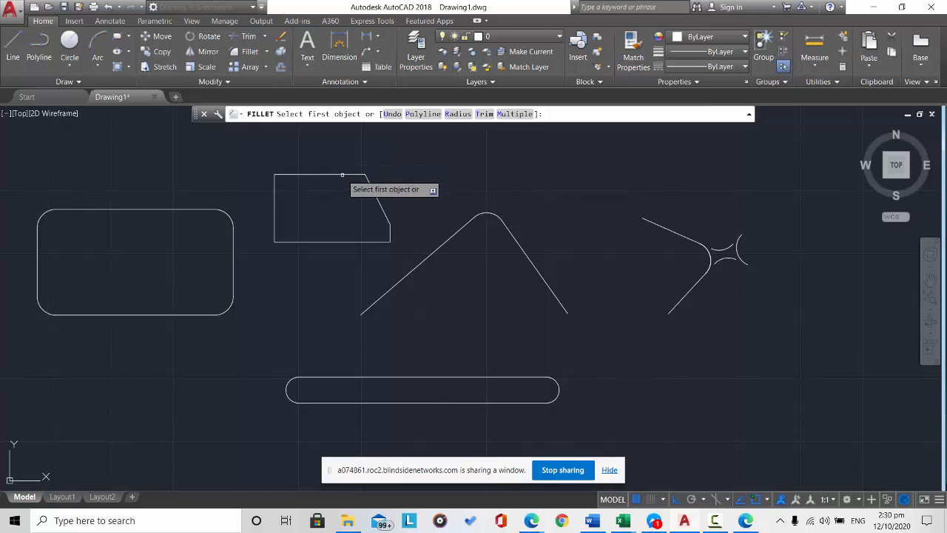
left_click(342, 175)
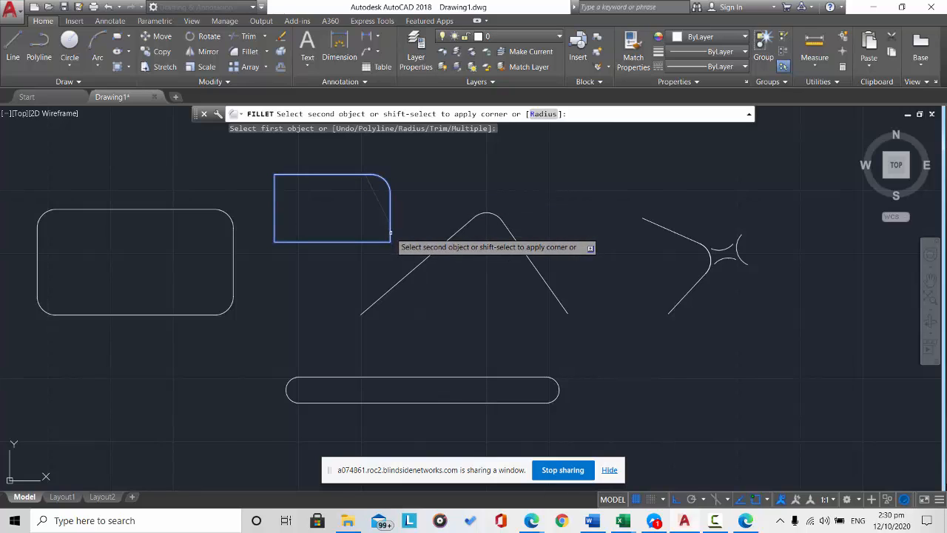
left_click(543, 114)
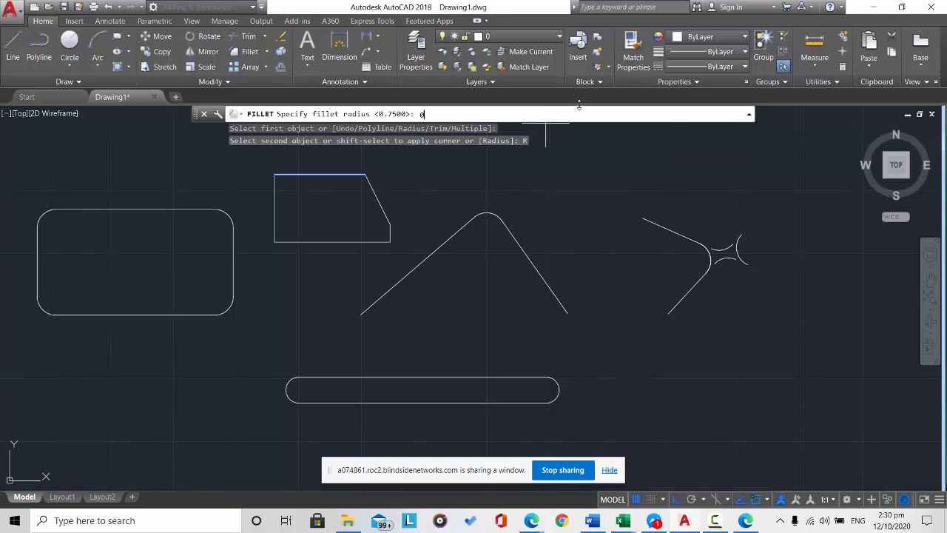
type("0")
key("Return")
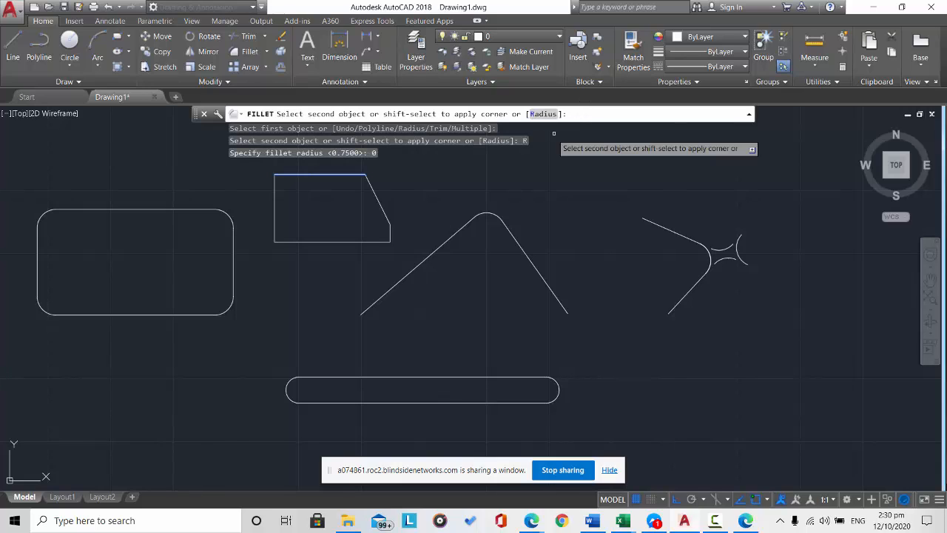
left_click(391, 228)
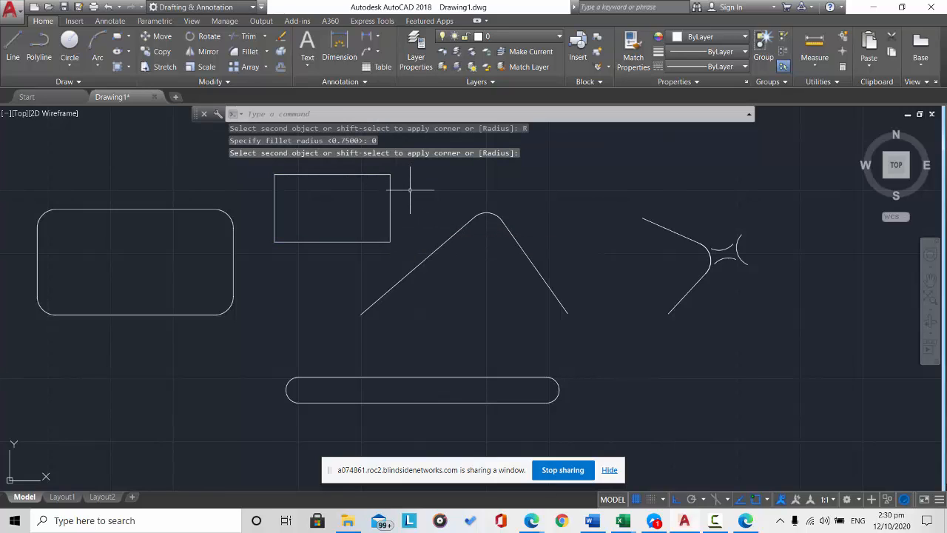
key("ctrl+z")
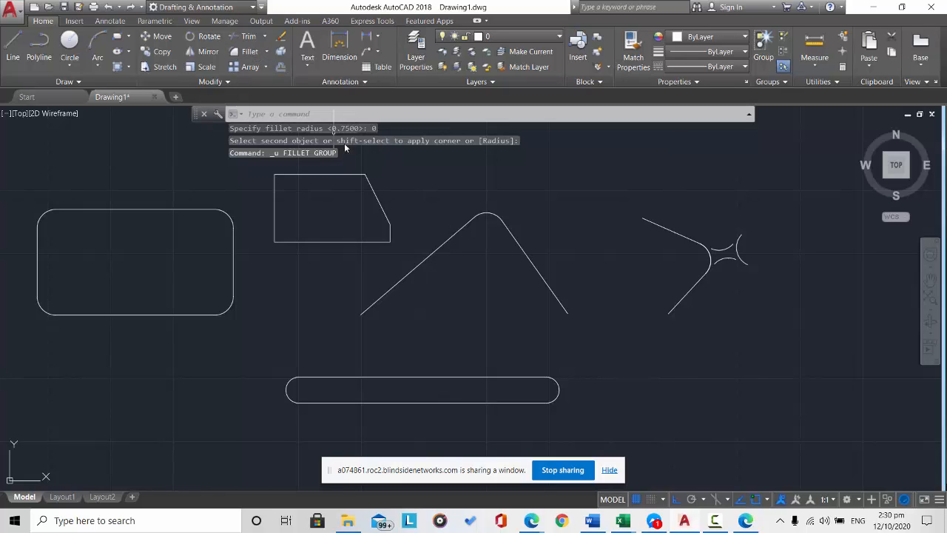
- Try to fillet the rectangle's top and right edges across the chamfer in No trim mode with radius 0
left_click(249, 51)
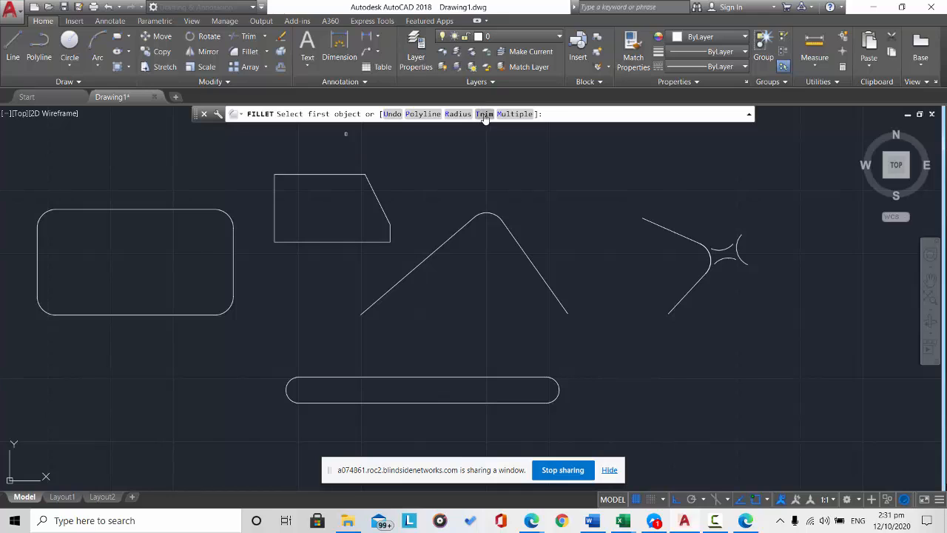
left_click(485, 114)
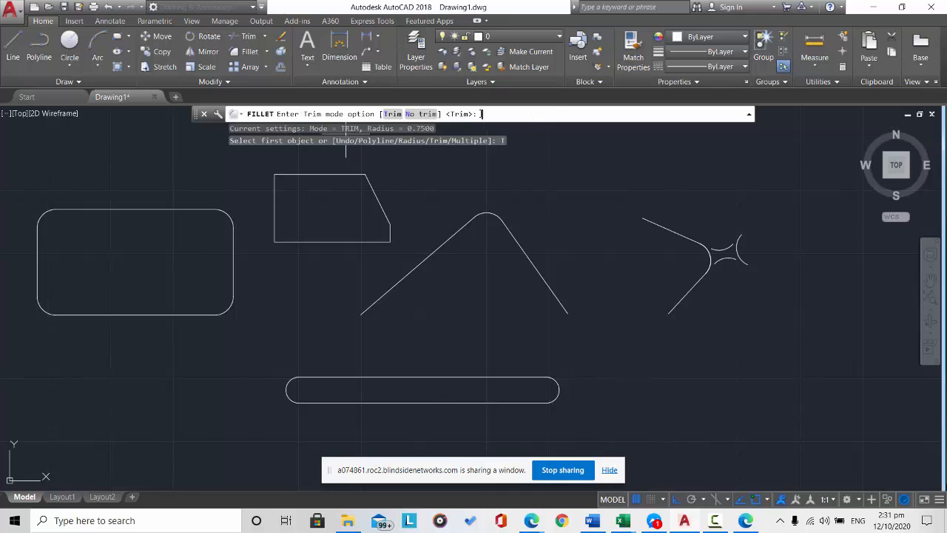
left_click(420, 114)
left_click(357, 174)
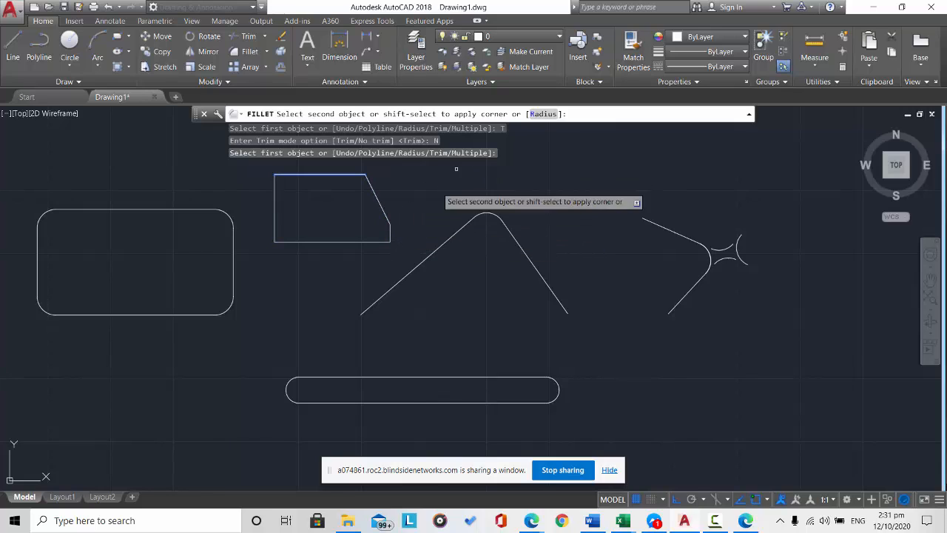
left_click(549, 114)
key("Return")
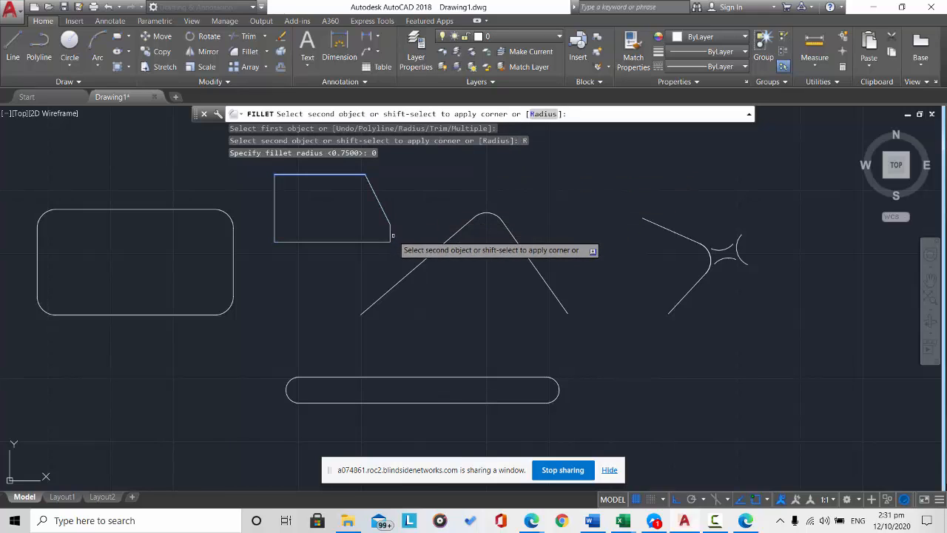
key("Escape")
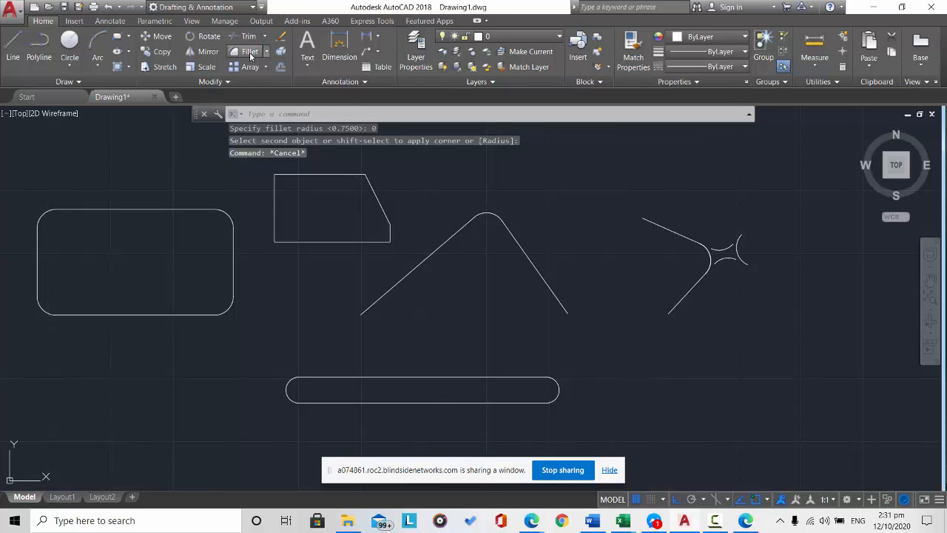
left_click(245, 51)
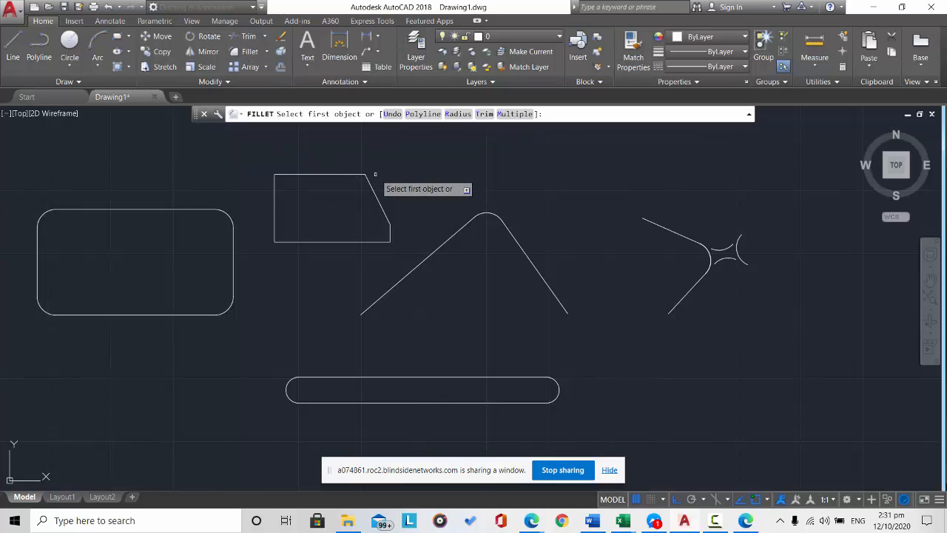
left_click(484, 114)
left_click(422, 114)
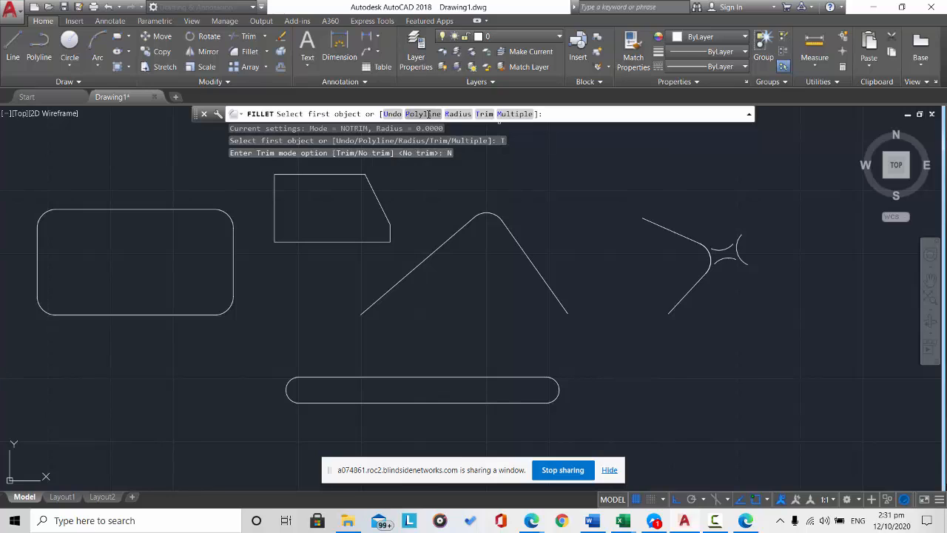
left_click(460, 114)
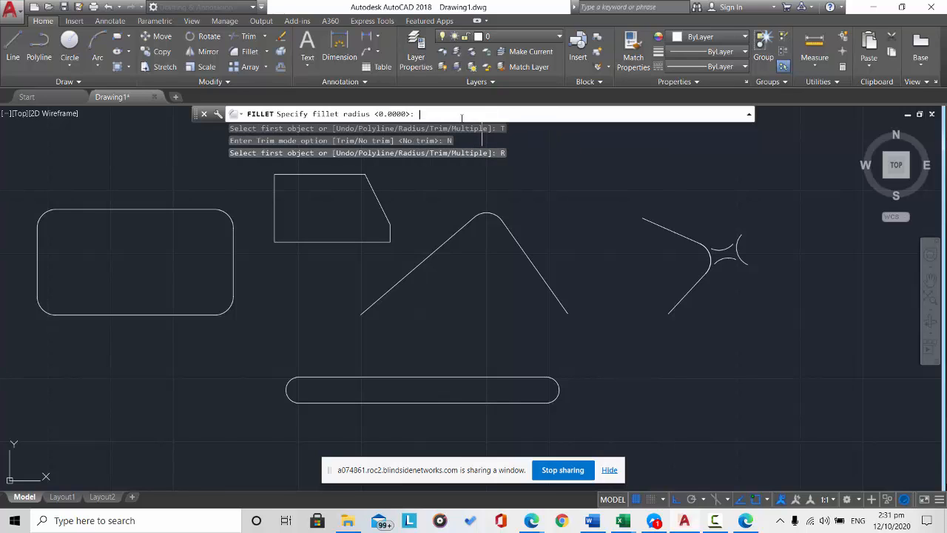
key("Return")
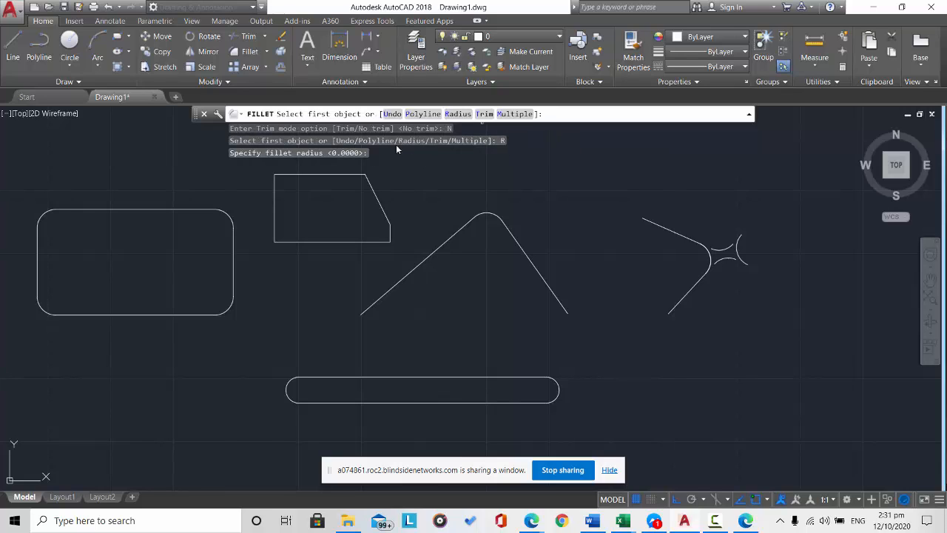
left_click(352, 175)
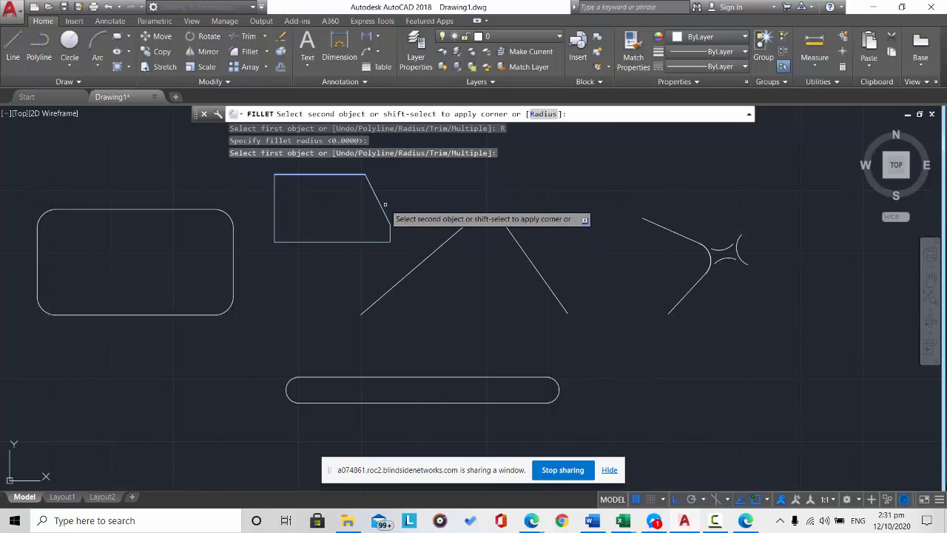
key("Escape")
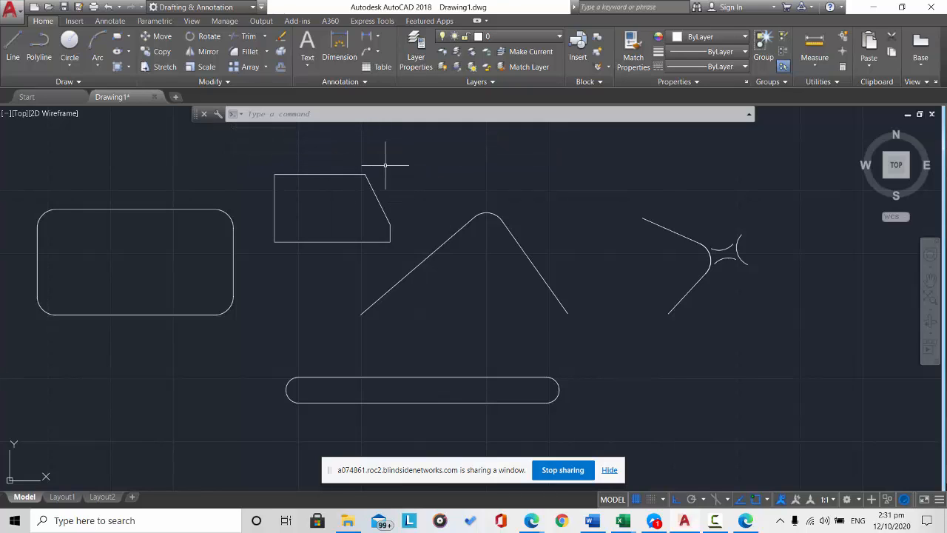
- Draw a vertical line just to the right of the chamfered rectangle, starting above its top edge and ending level with its bottom edge
left_click(12, 52)
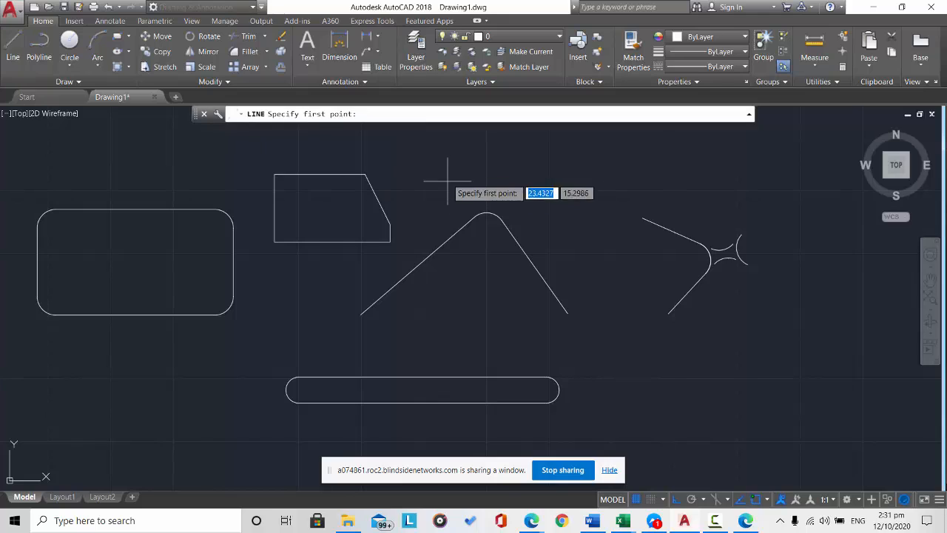
left_click(421, 150)
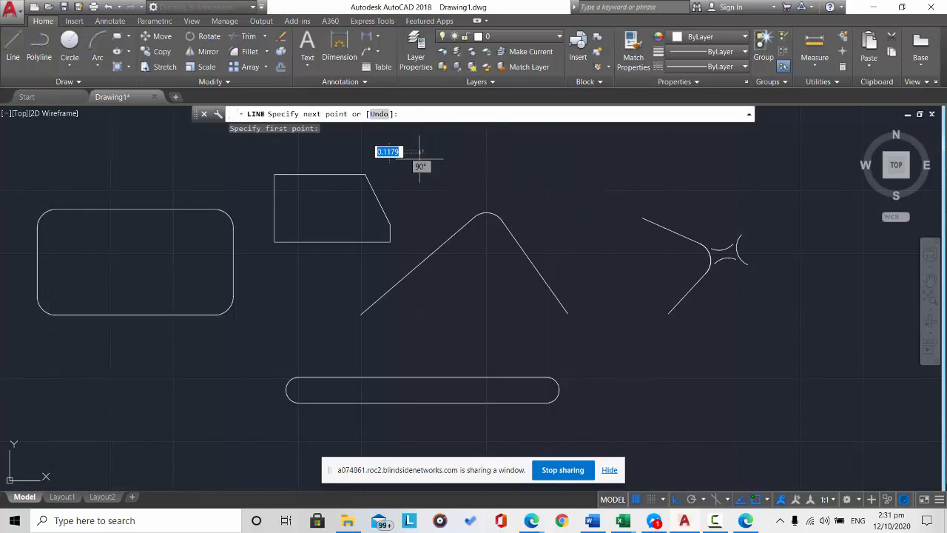
left_click(427, 243)
key("Escape")
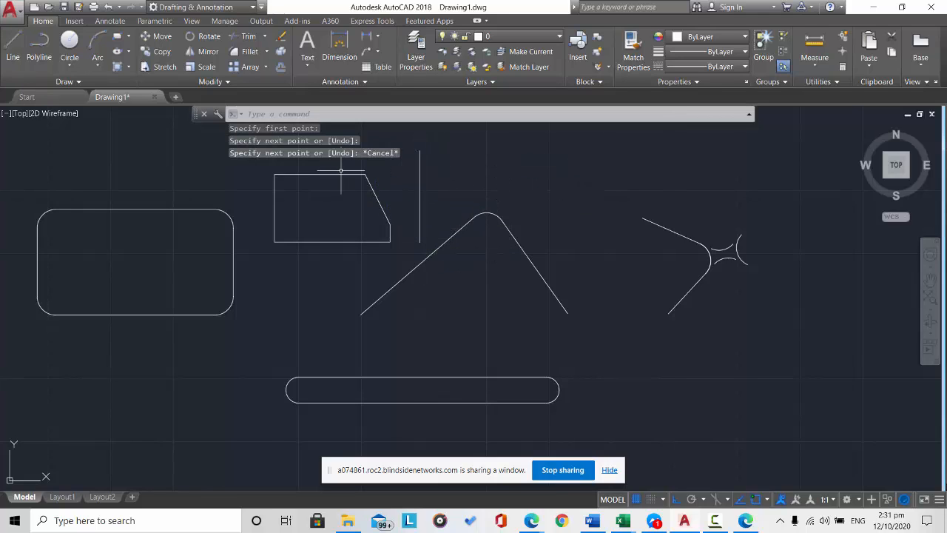
- Draw a horizontal line just above the chamfered rectangle so that it crosses the upper part of the vertical line
left_click(12, 52)
left_click(337, 159)
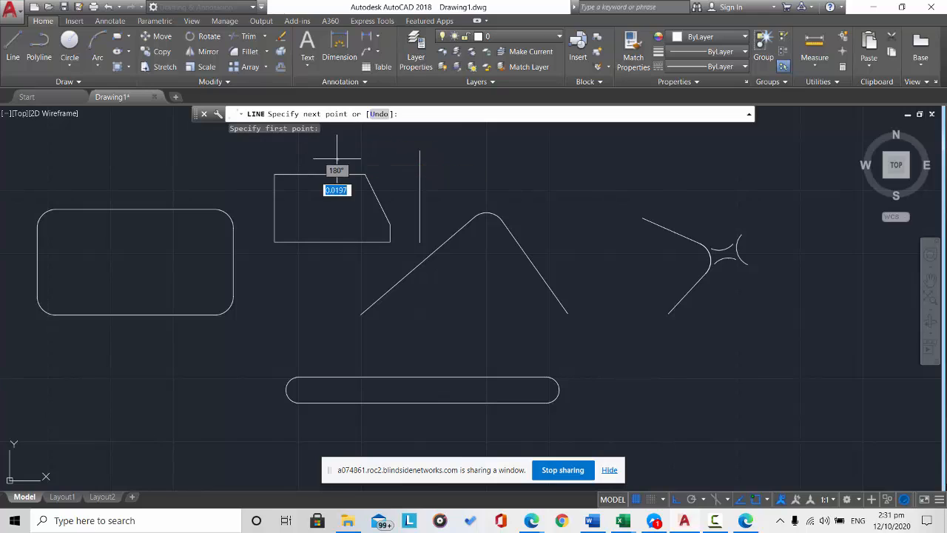
left_click(462, 169)
key("Escape")
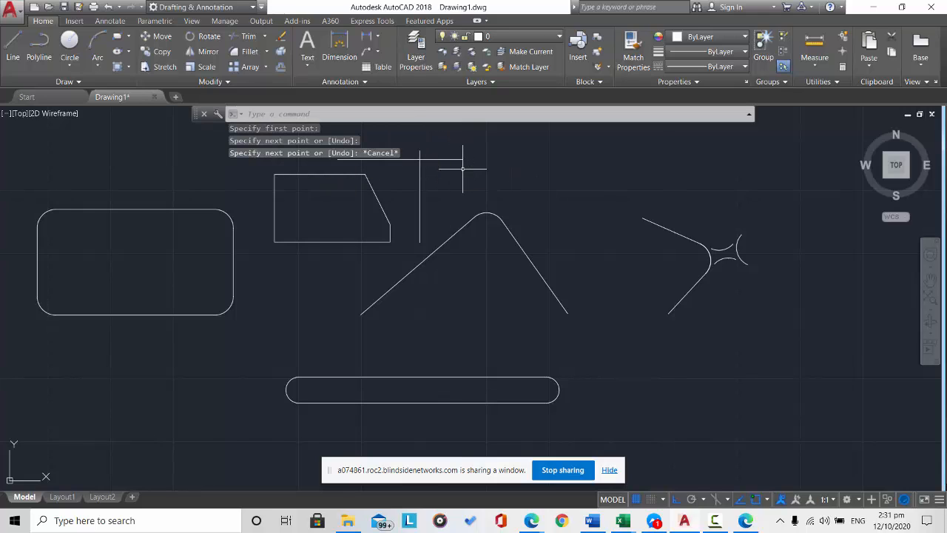
left_click(264, 36)
left_click(261, 82)
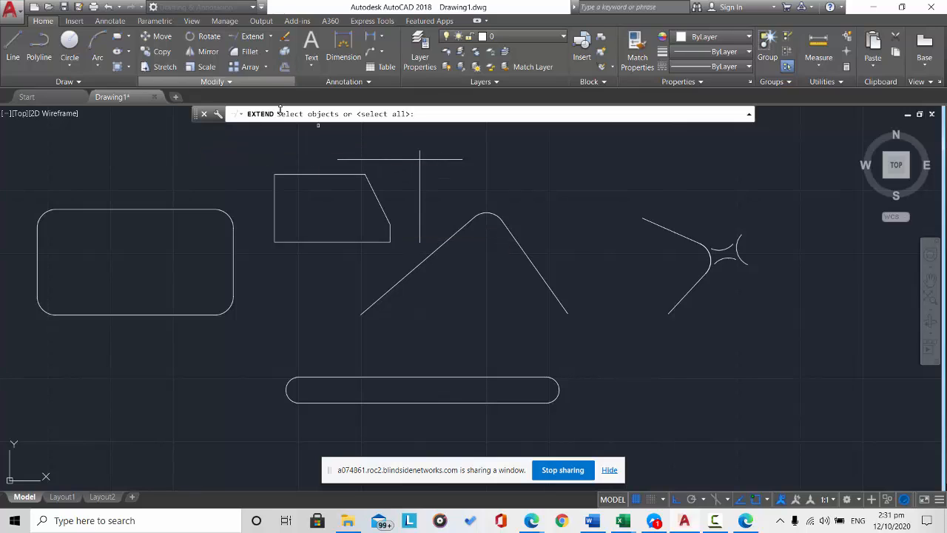
key("Escape")
- Explode the chamfered rectangle into separate lines
left_click(316, 242)
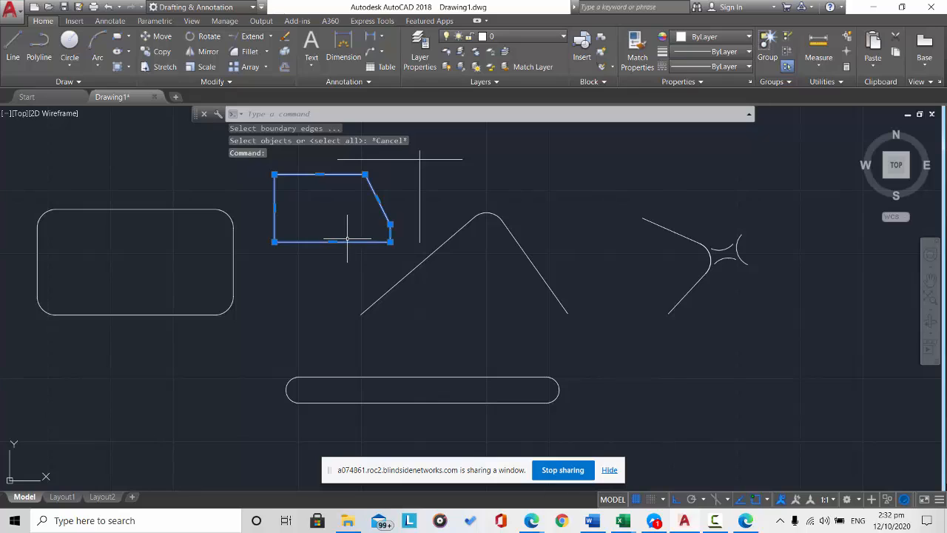
type("expl")
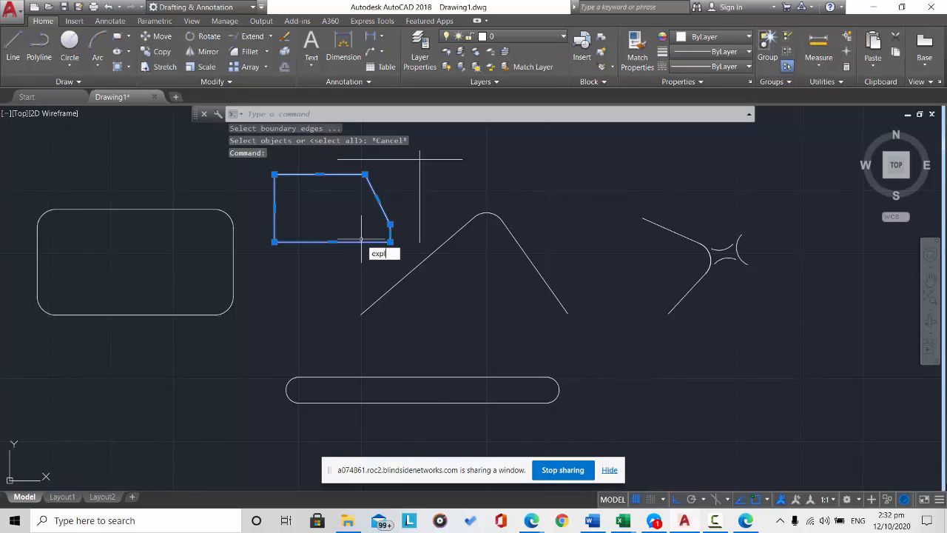
type("ode")
key("Return")
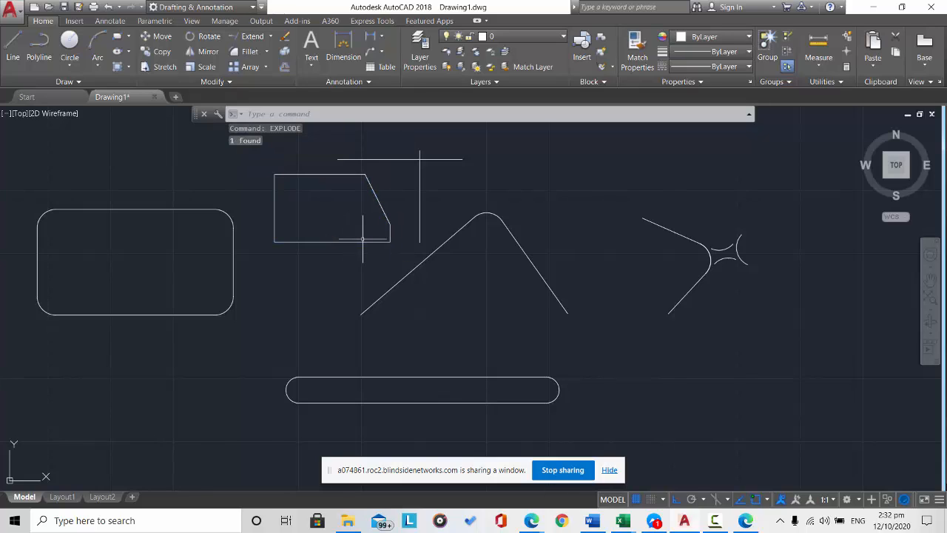
- Try to extend using the chamfered shape's short right edge and the horizontal line above it as boundary edges
left_click(252, 36)
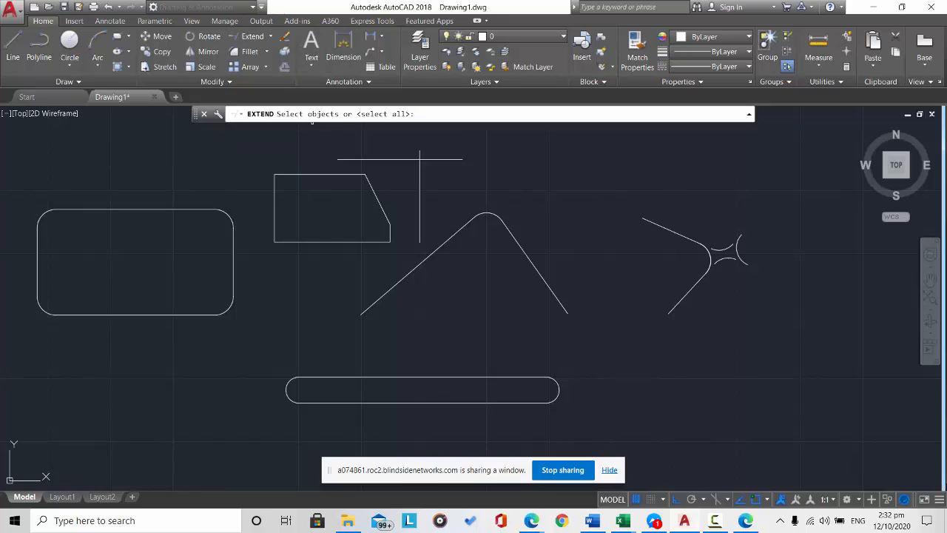
left_click(390, 235)
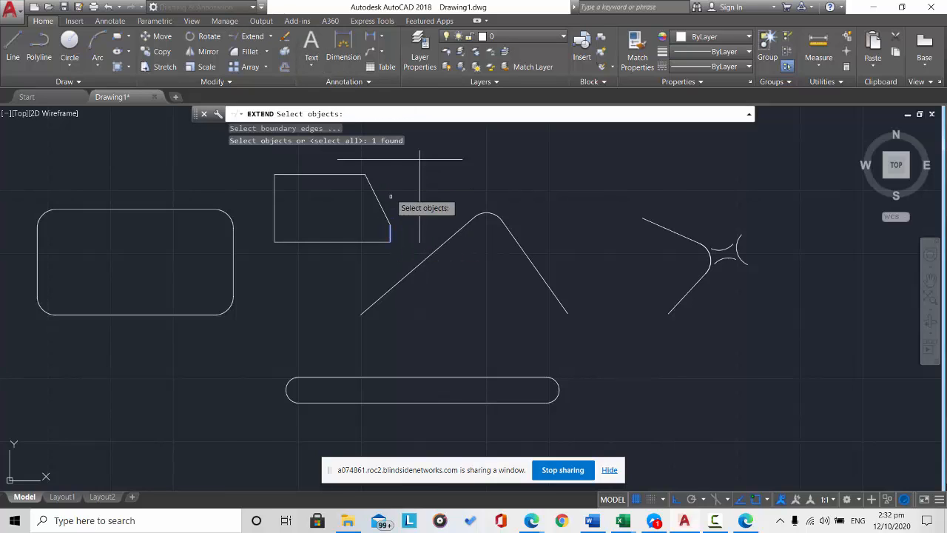
left_click(392, 159)
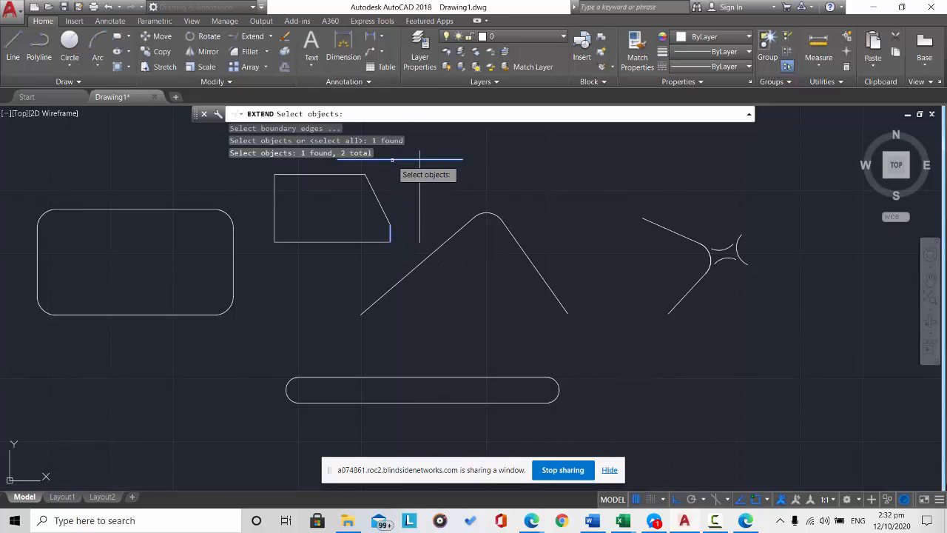
left_click(391, 234)
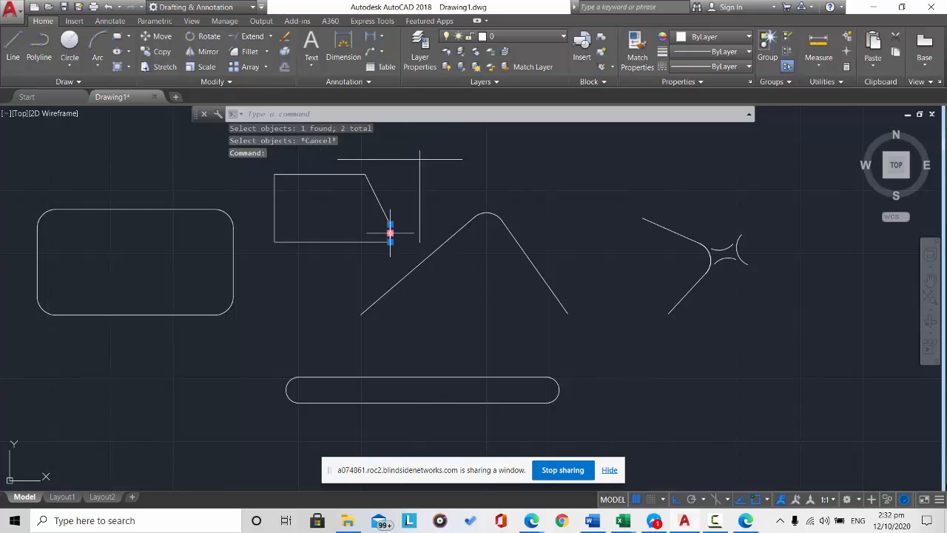
key("Return")
- Try to extend using the chamfered shape's short right edge and its top edge as boundary edges
left_click(250, 36)
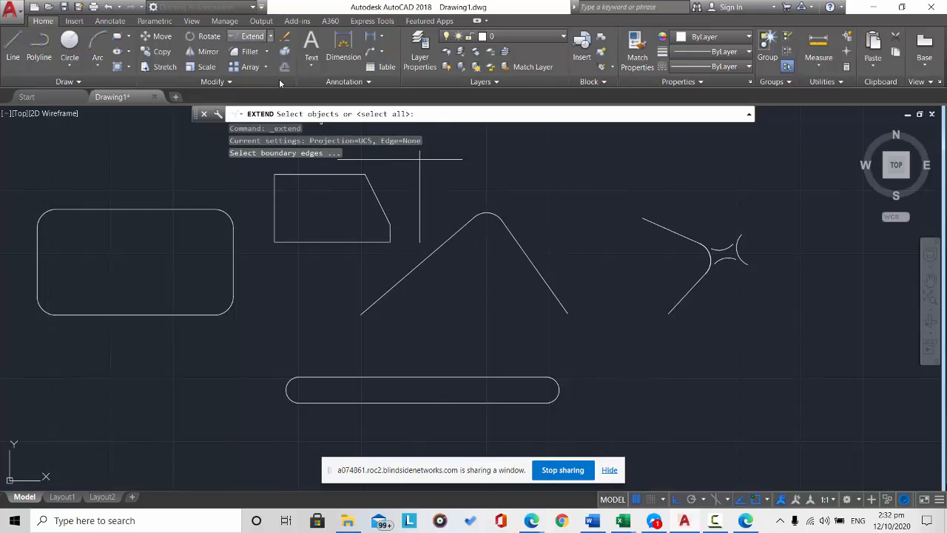
left_click(389, 231)
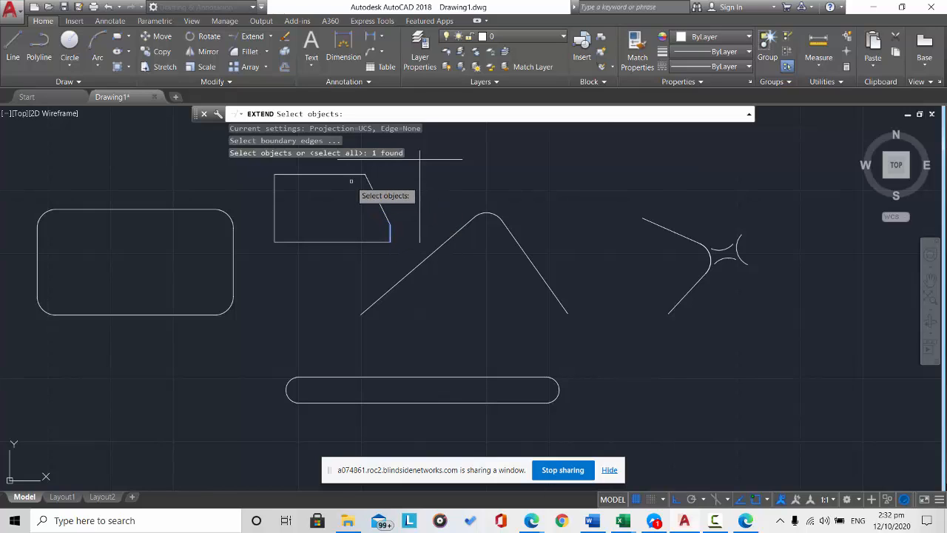
left_click(346, 171)
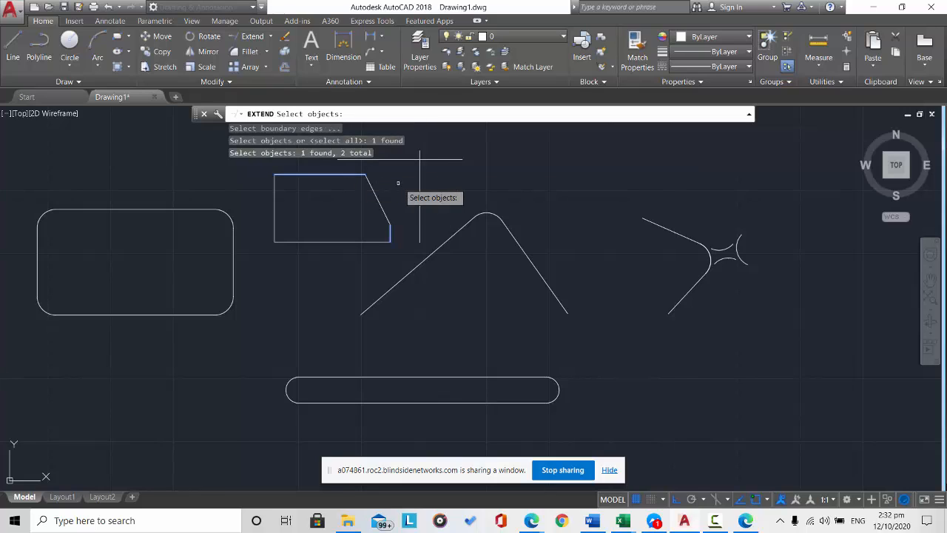
key("Escape")
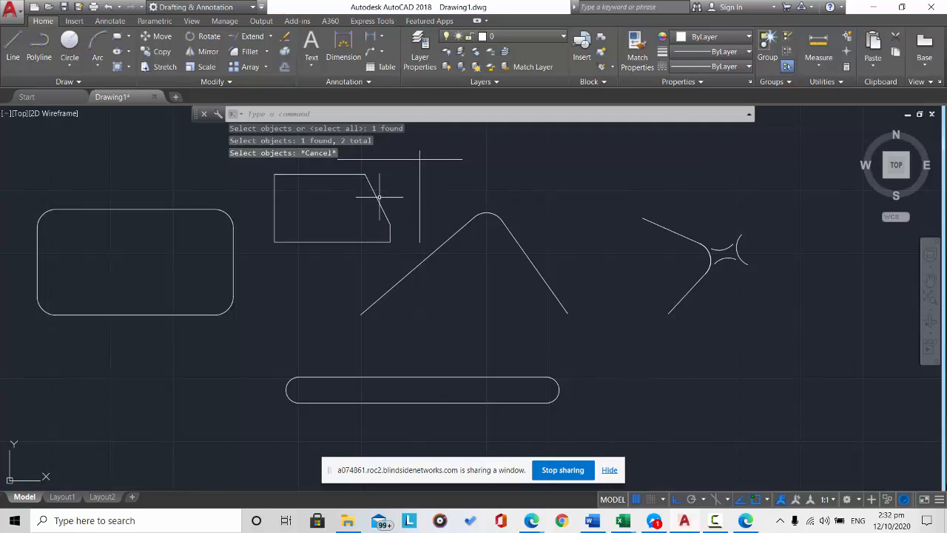
key("Escape")
key("Escape")
key("Escape")
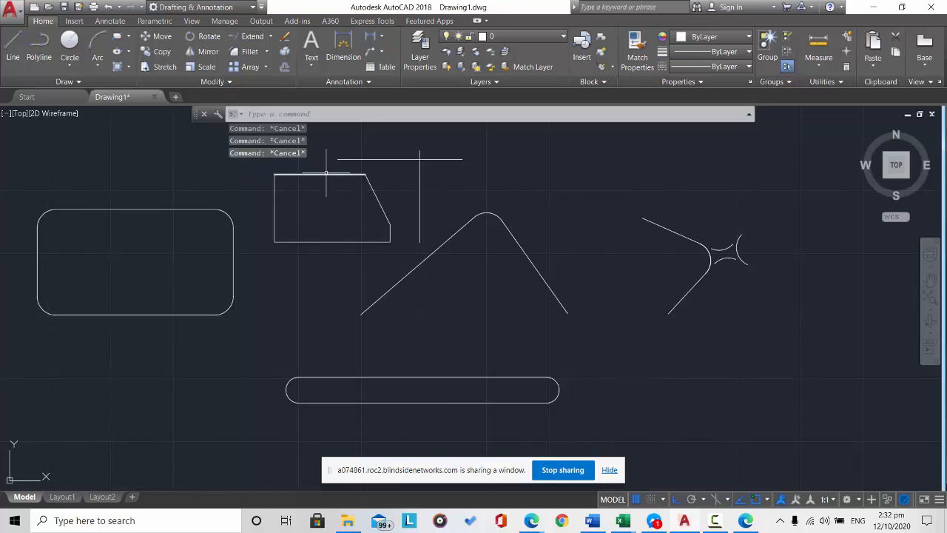
- Try to extend using the chamfered shape's top edge and the vertical line beside it as boundary edges
left_click(248, 36)
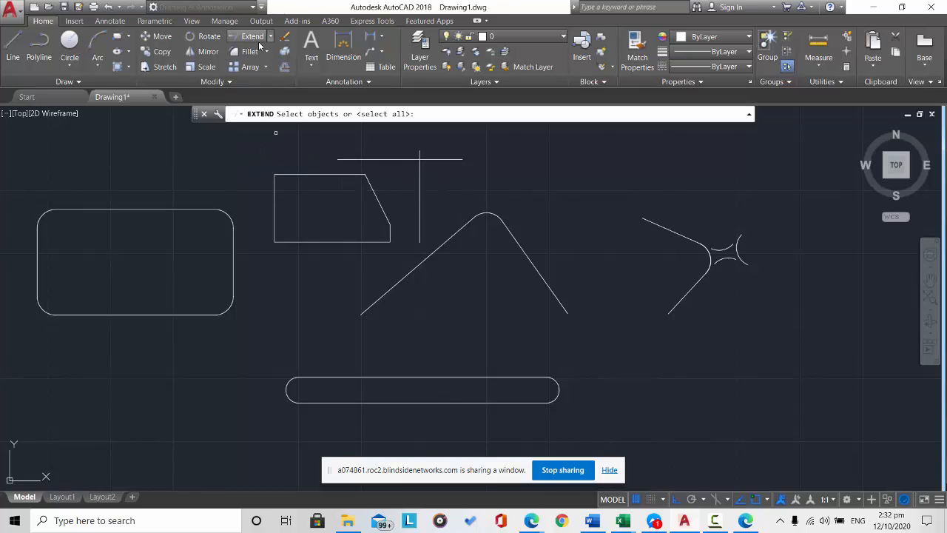
left_click(338, 174)
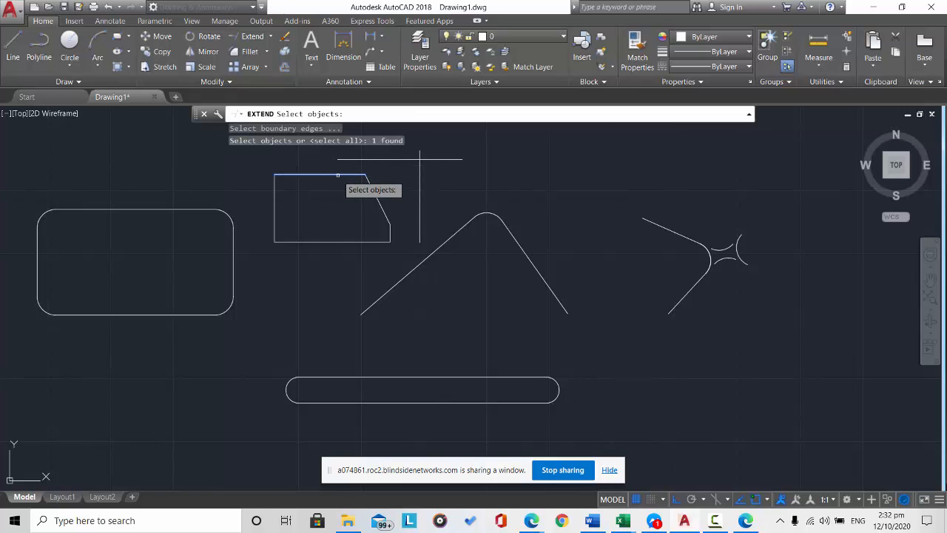
left_click(419, 177)
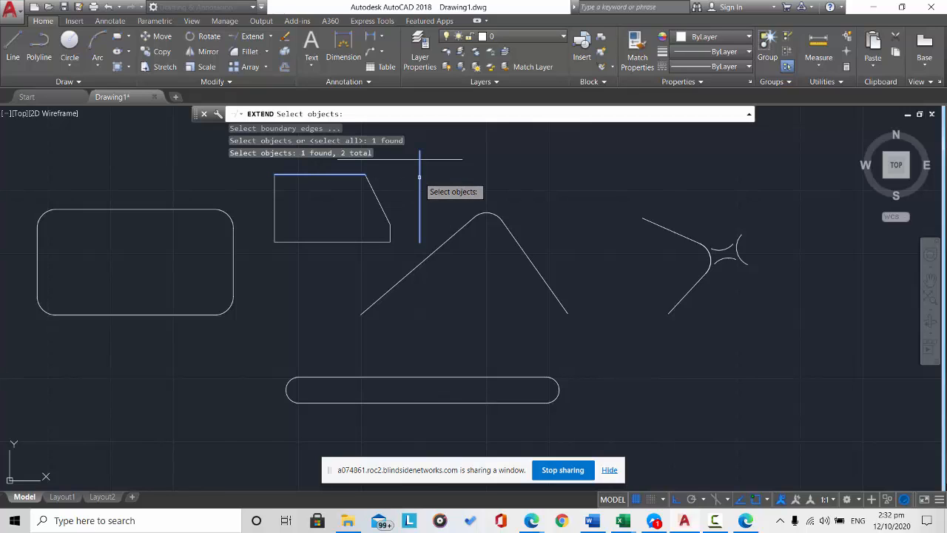
key("Return")
key("Escape")
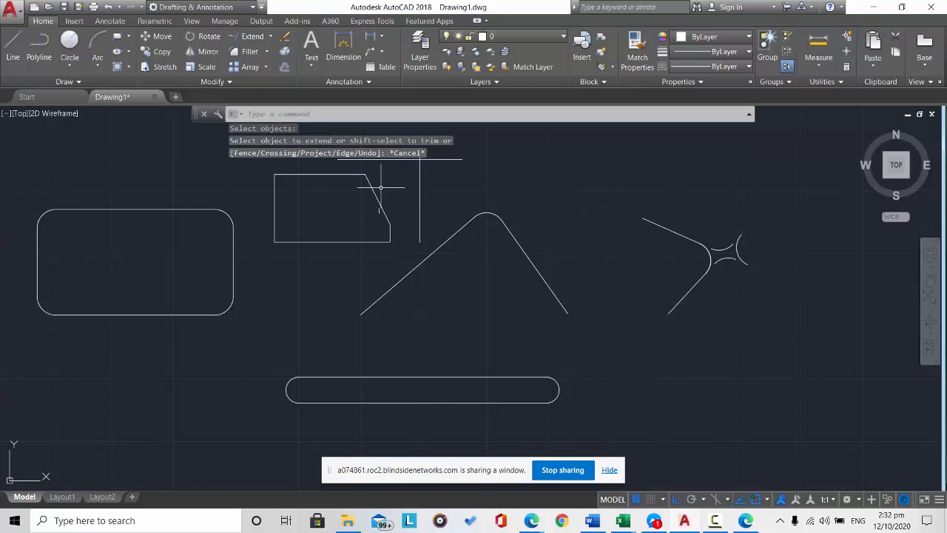
key("Escape")
key("Escape")
key("Escape")
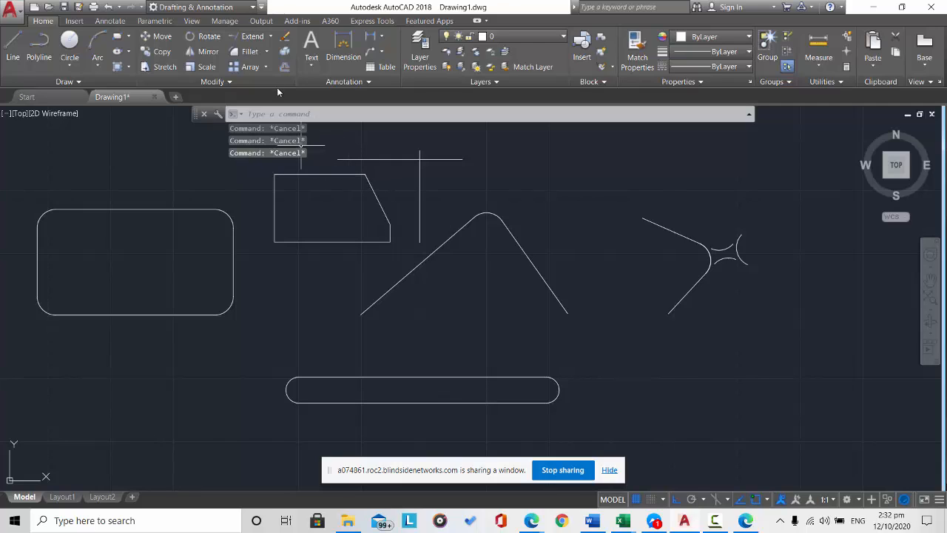
- Try to extend the chamfered shape's short right edge to its top edge, using the top edge as boundary
left_click(263, 36)
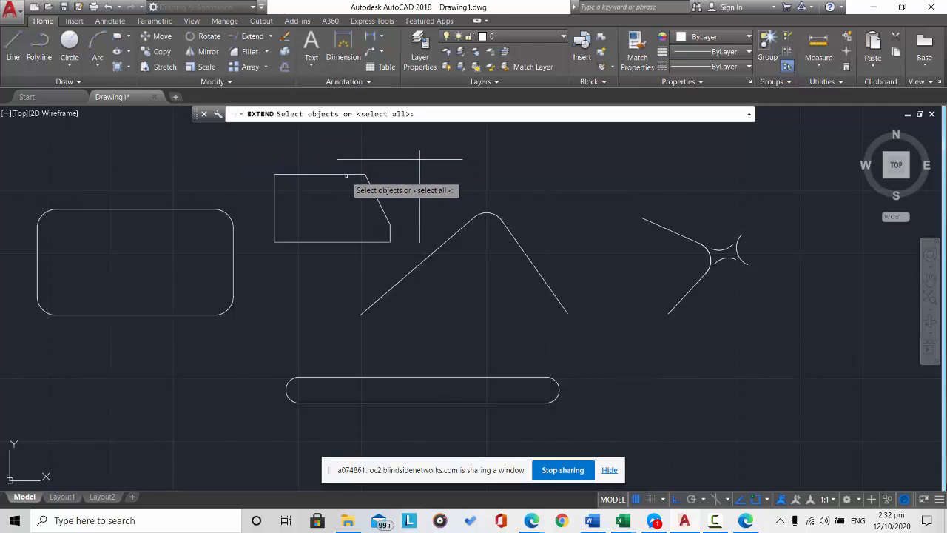
left_click(350, 175)
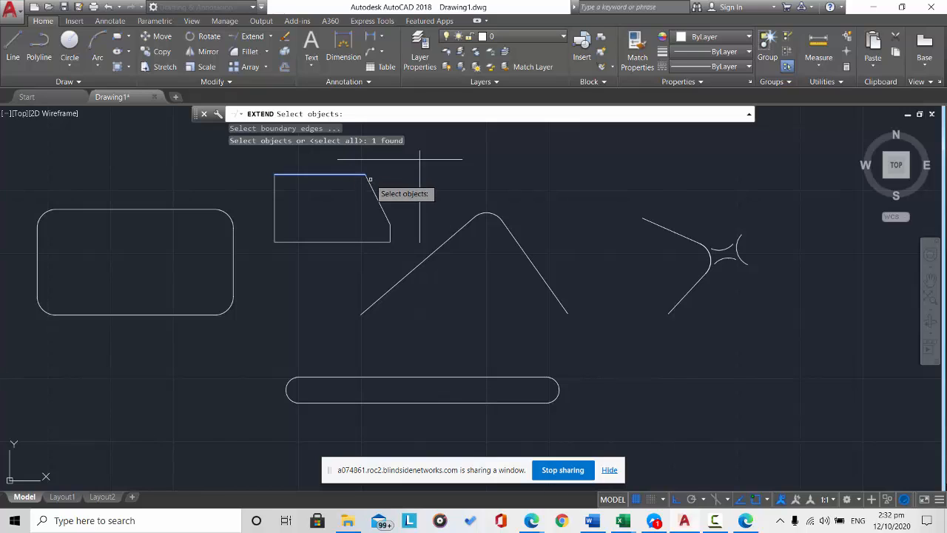
key("Return")
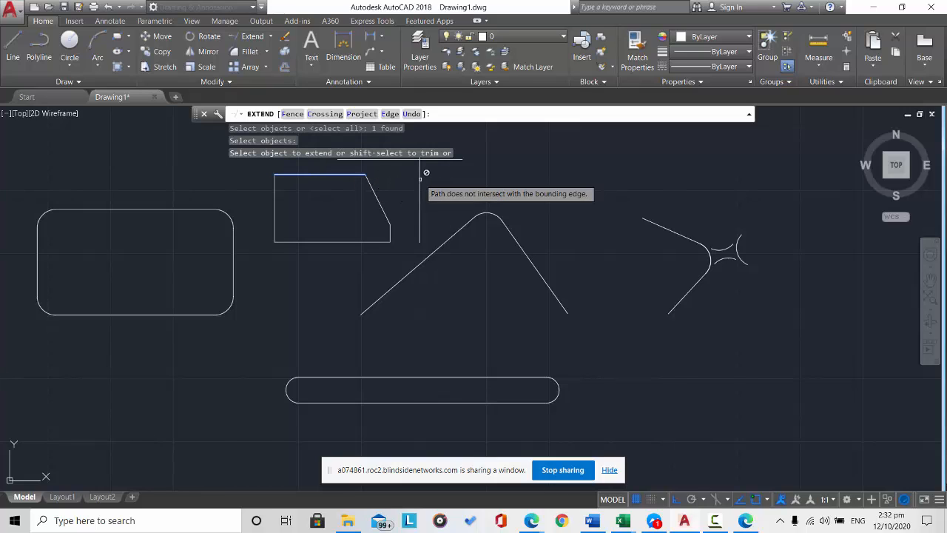
left_click(388, 232)
key("Escape")
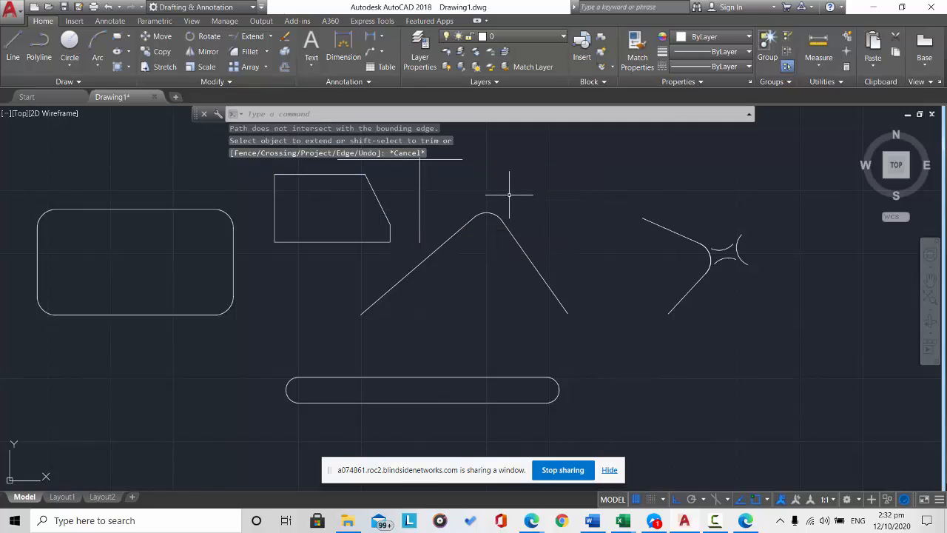
- Delete the crossing horizontal and vertical lines beside the chamfered shape
left_click(487, 182)
left_click_drag(442, 165, 393, 157)
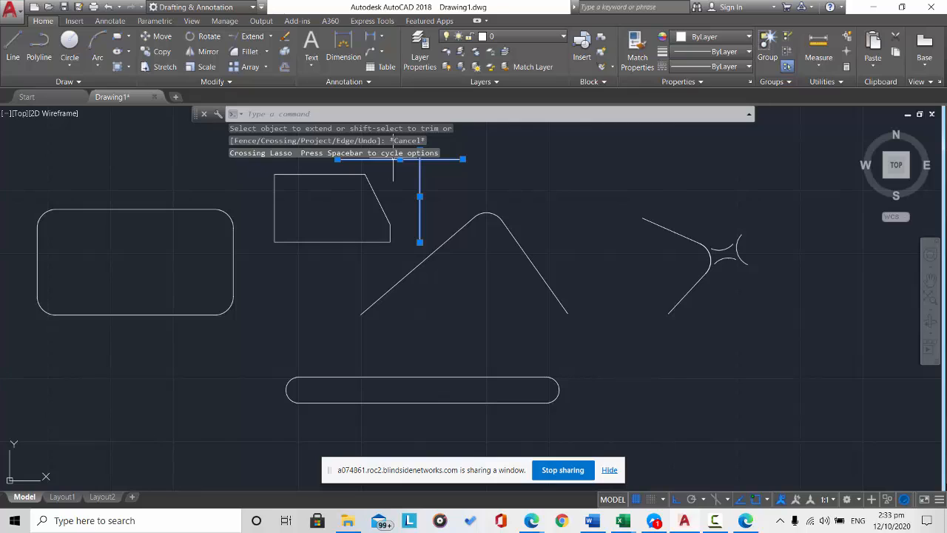
key("Delete")
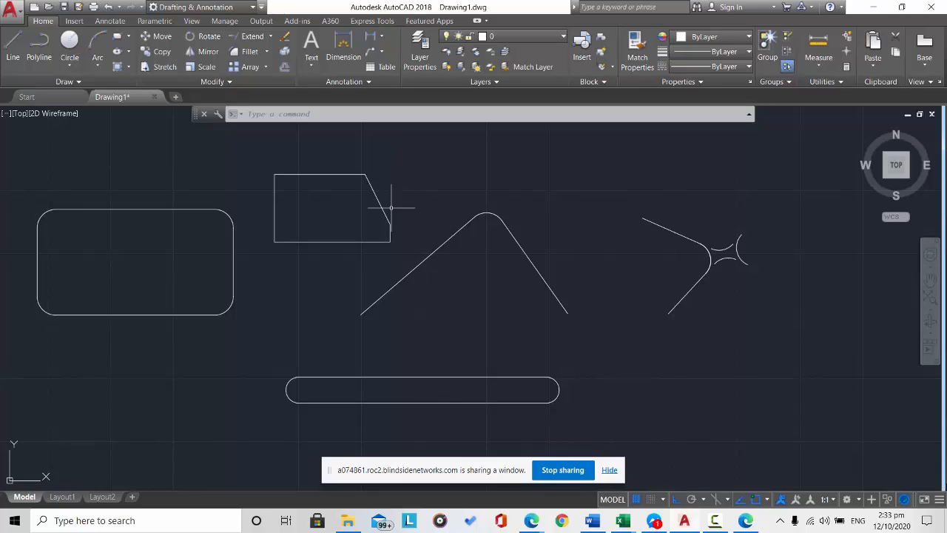
- Draw a sharp-cornered rectangle just below the large rounded rectangle, about as wide as that one
left_click(117, 37)
left_click(41, 341)
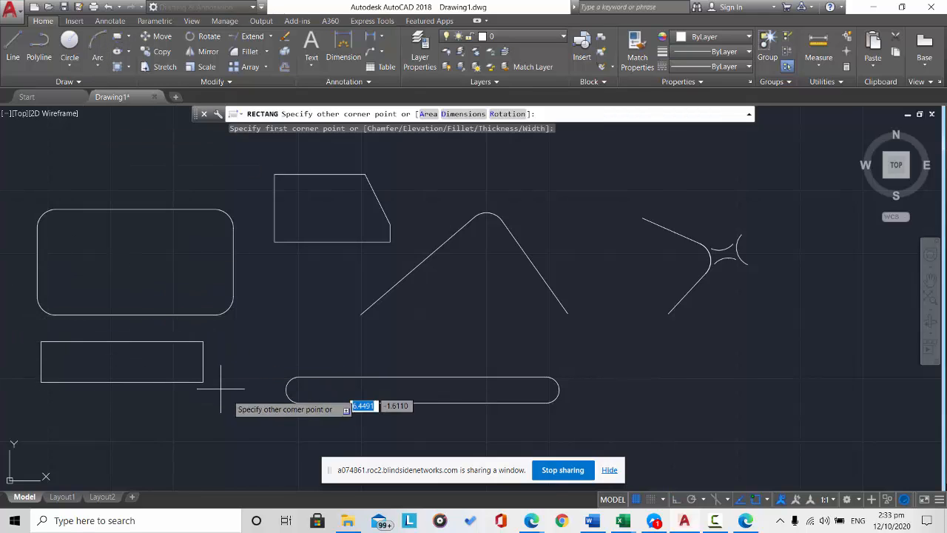
left_click(233, 419)
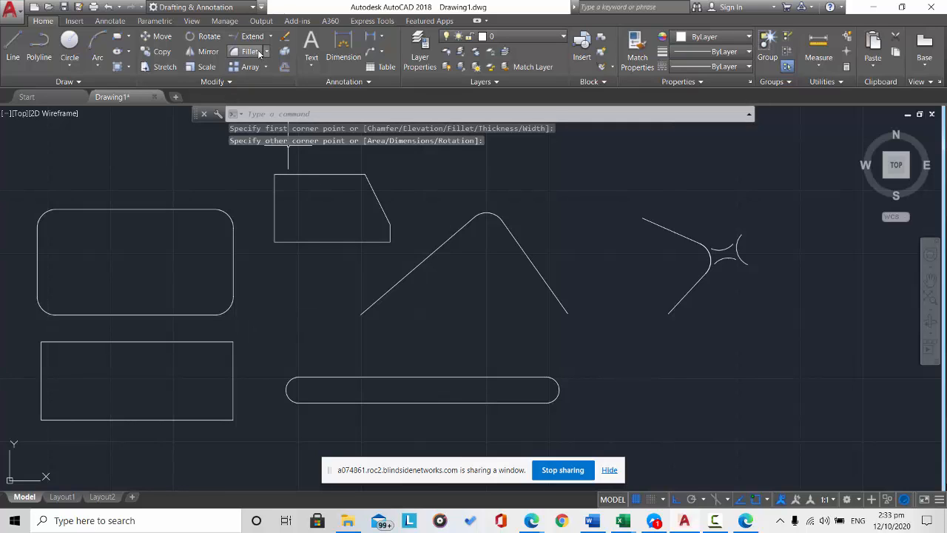
- Chamfer the new rectangle's upper-right corner with distance 2 along the top edge and 1 along the right edge
left_click(267, 51)
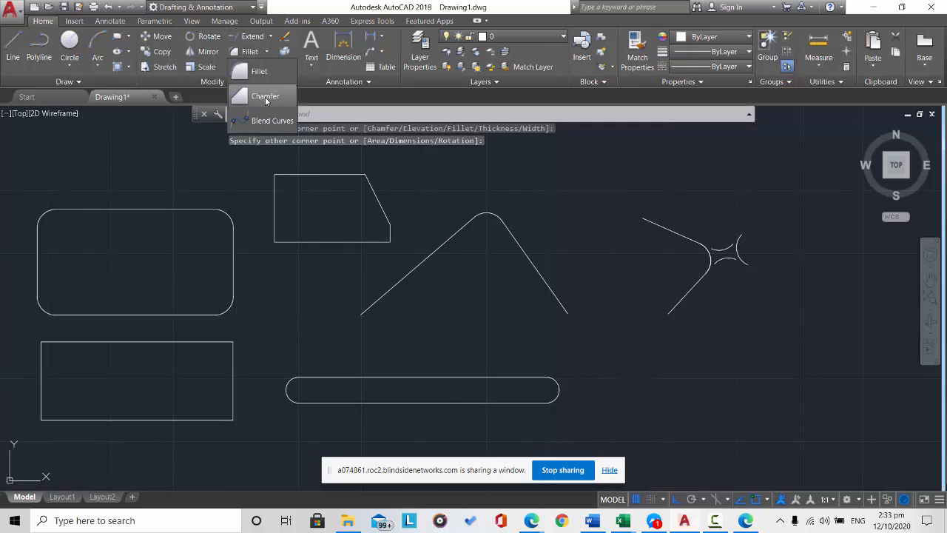
left_click(255, 83)
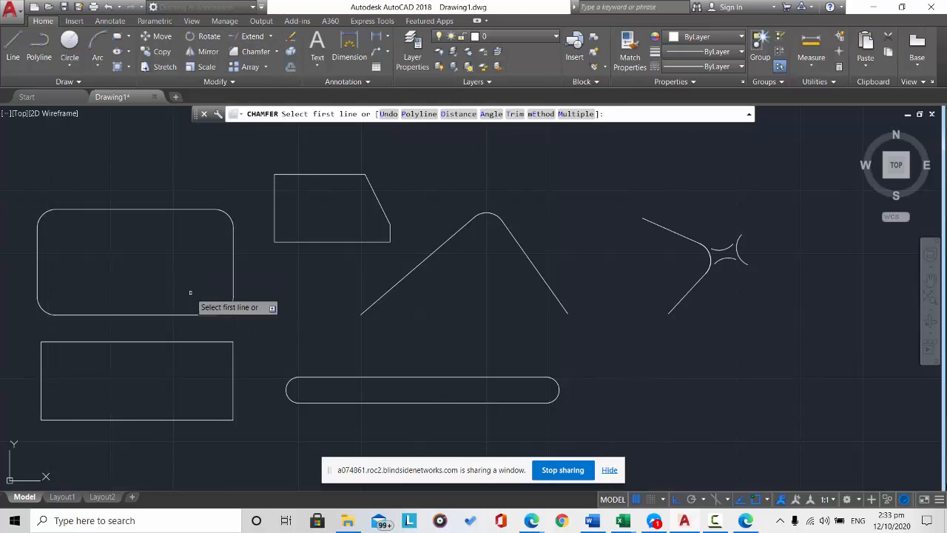
left_click(217, 342)
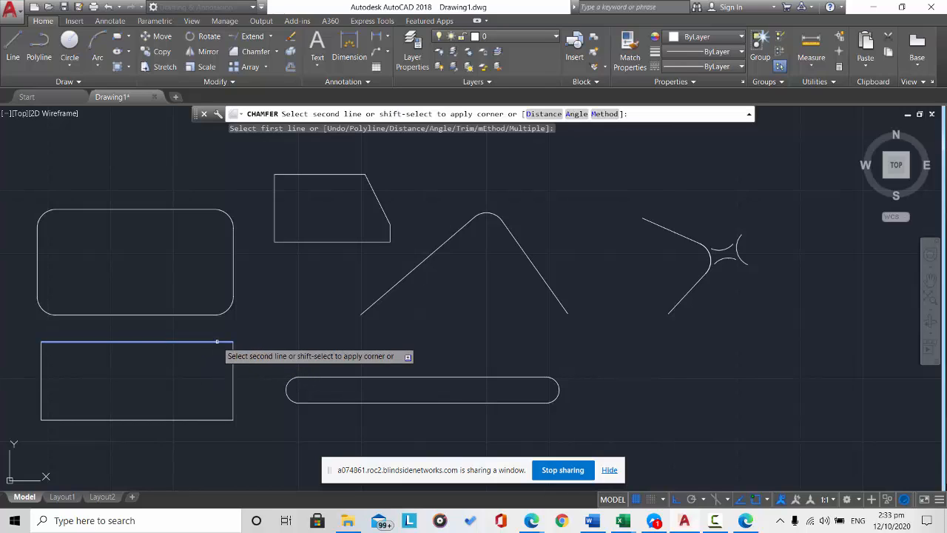
left_click(546, 113)
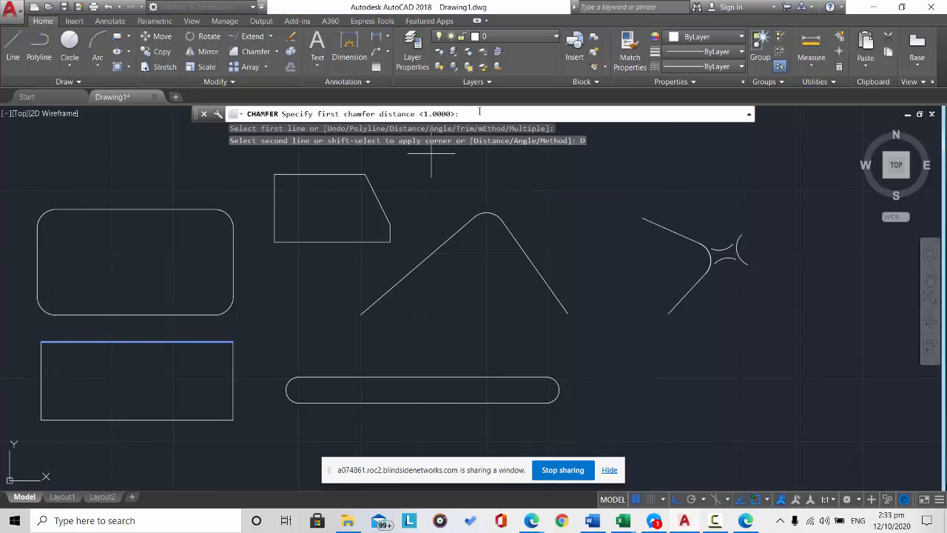
key("Return")
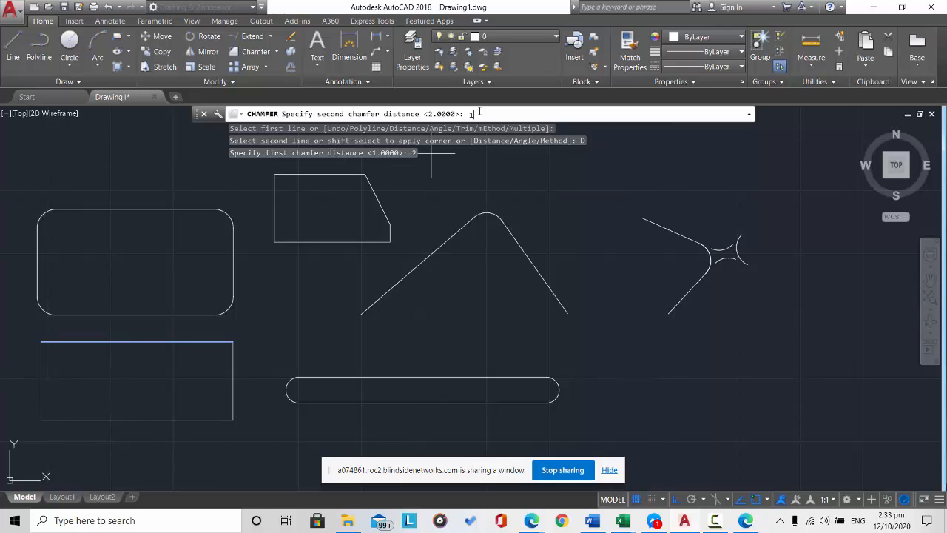
key("Return")
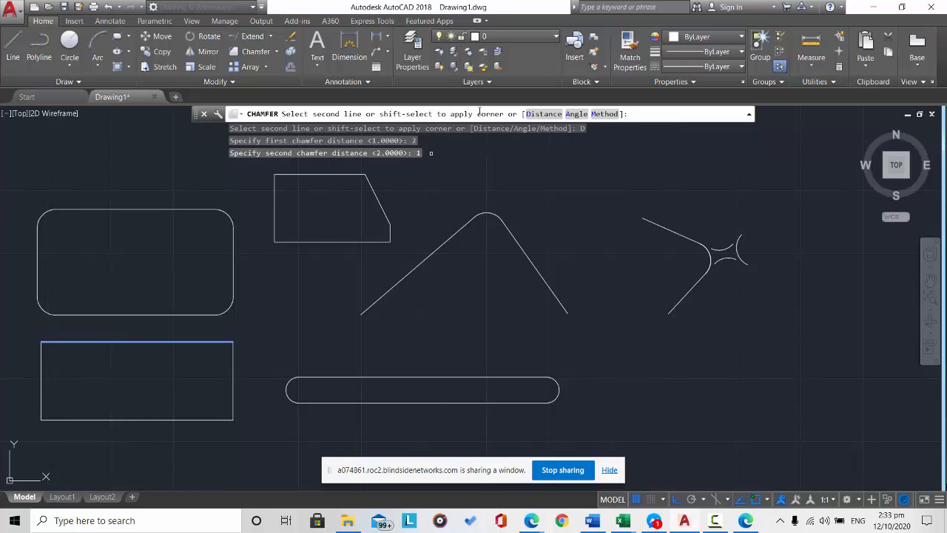
left_click(233, 361)
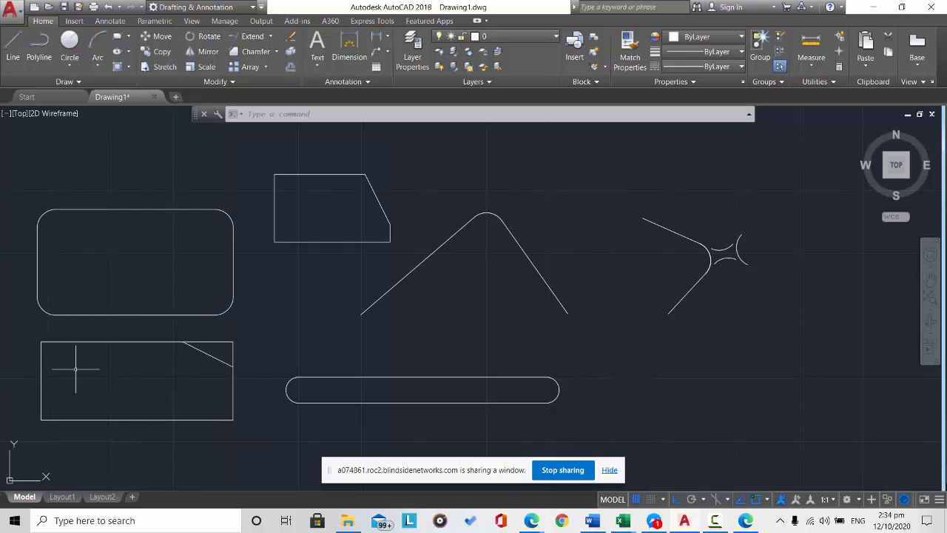
- Chamfer the lower rectangle's other three corners using Multiple: distance 2 on the top edge (upper-left) or side edge (bottom corners), 1 on the adjoining edge
left_click(260, 54)
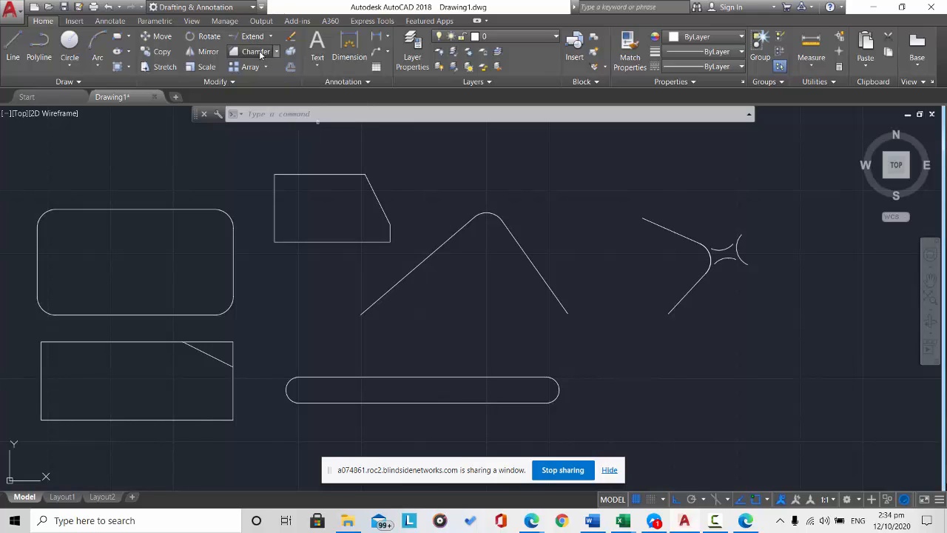
left_click(581, 113)
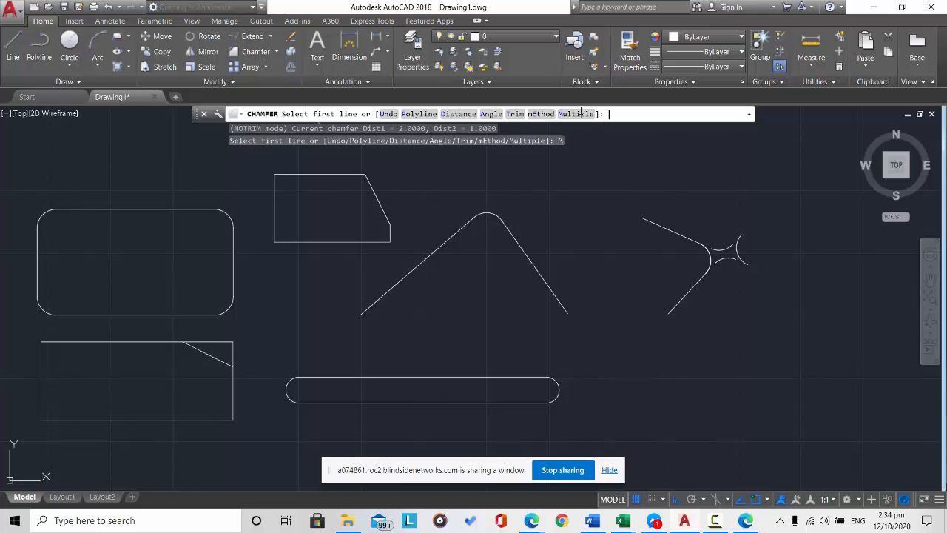
left_click(74, 345)
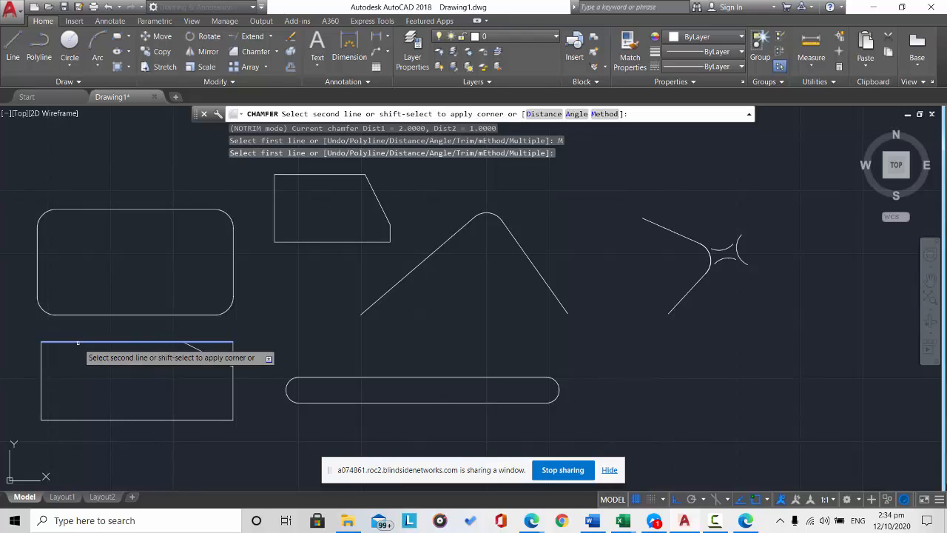
left_click(42, 370)
left_click(42, 405)
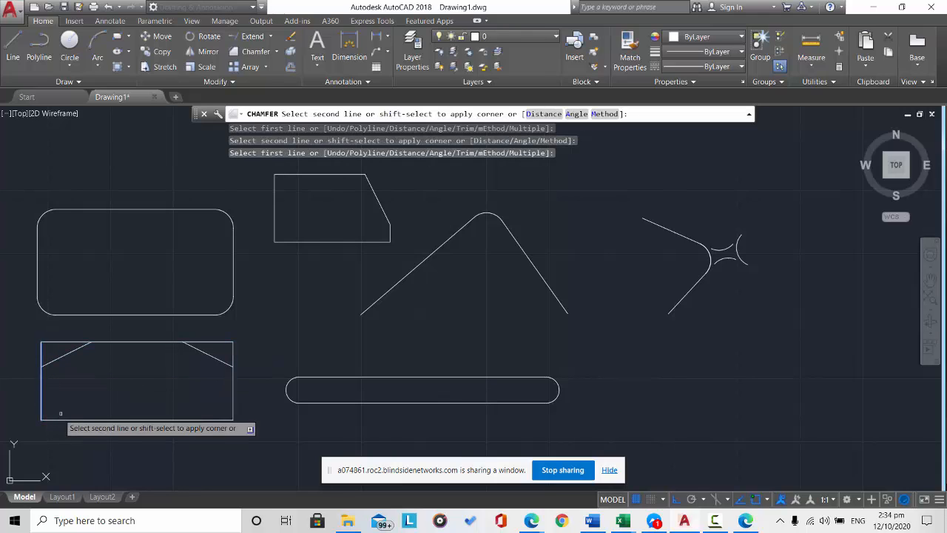
left_click(103, 420)
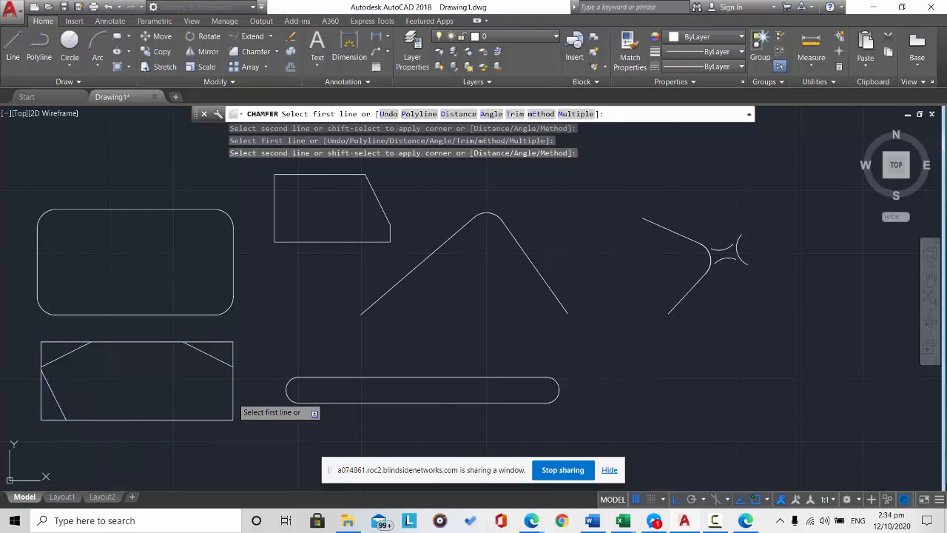
left_click(230, 402)
left_click(211, 420)
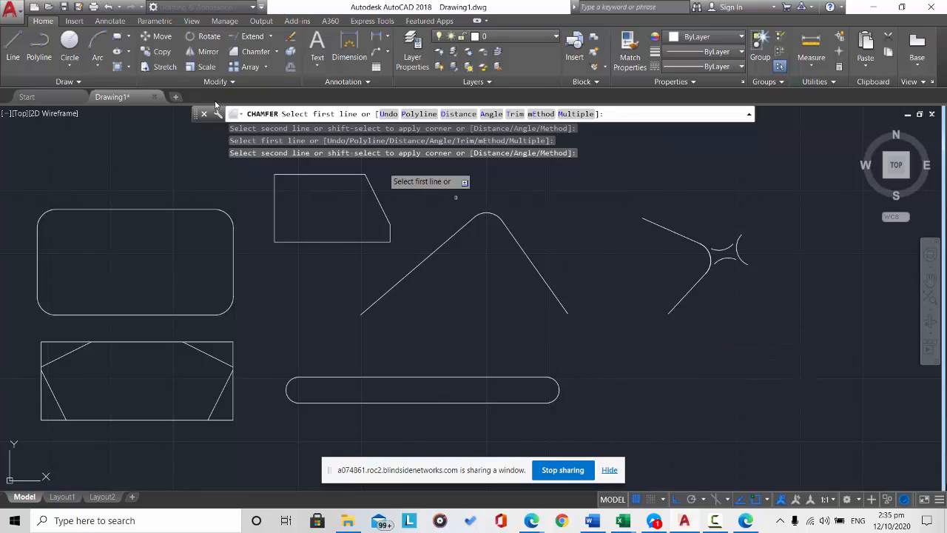
- Draw a horizontal line in the empty area below and to the right of the filleted V-shaped lines
left_click(14, 49)
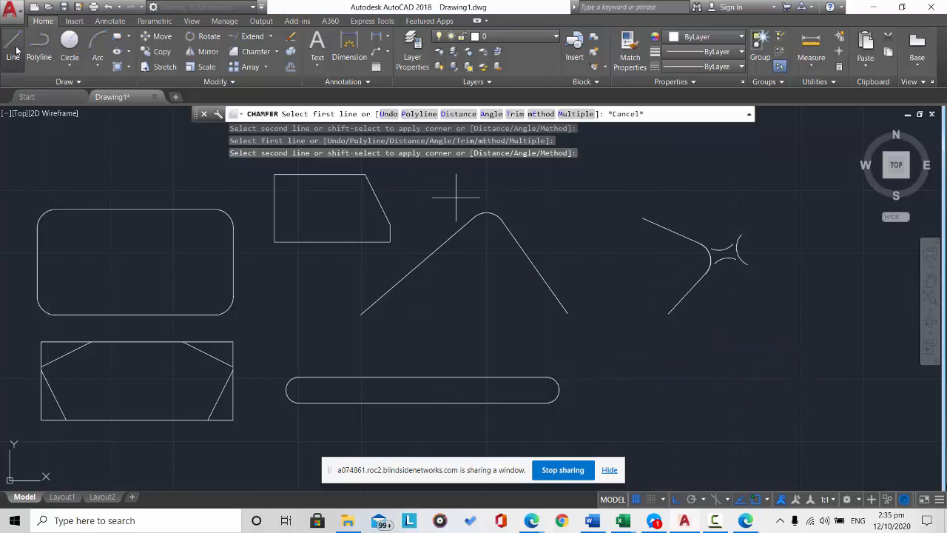
left_click(697, 341)
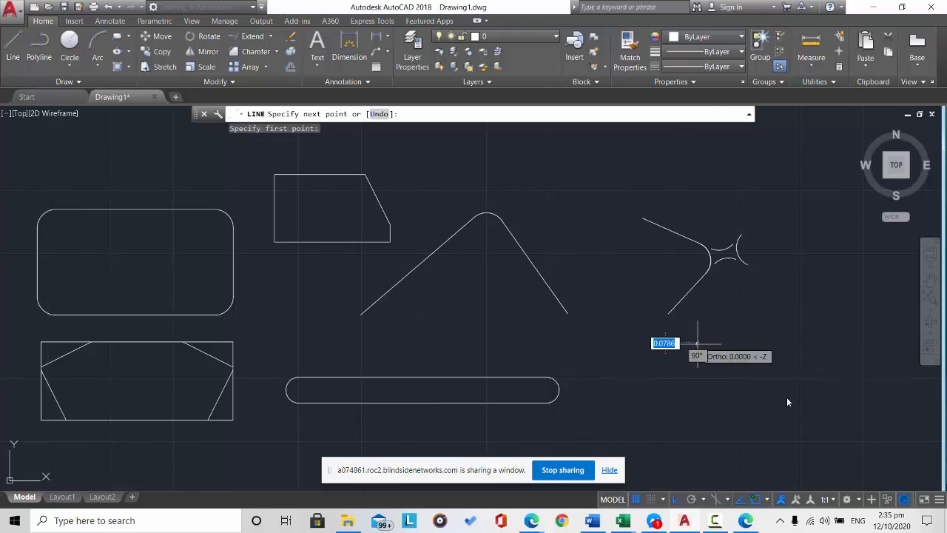
left_click(860, 329)
left_click(793, 275)
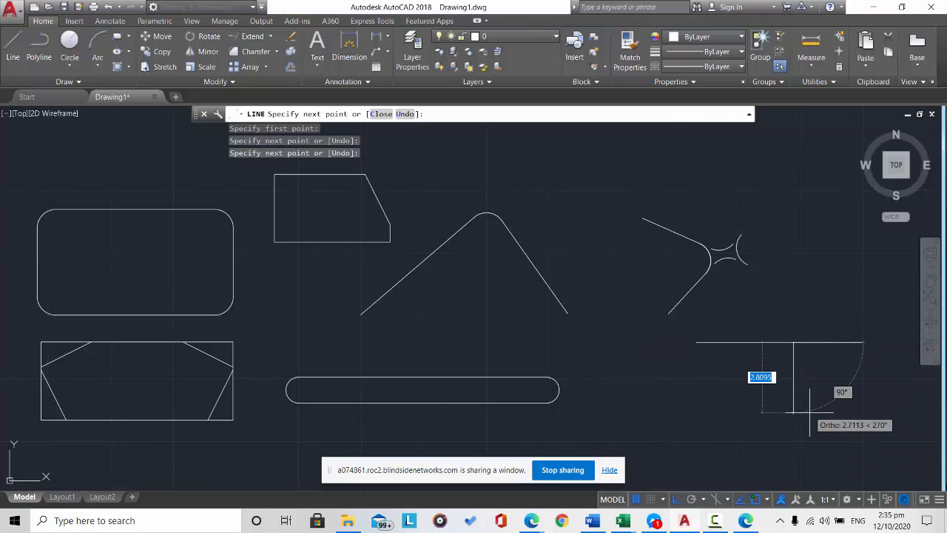
key("Escape")
left_click_drag(813, 402, 813, 252)
key("Escape")
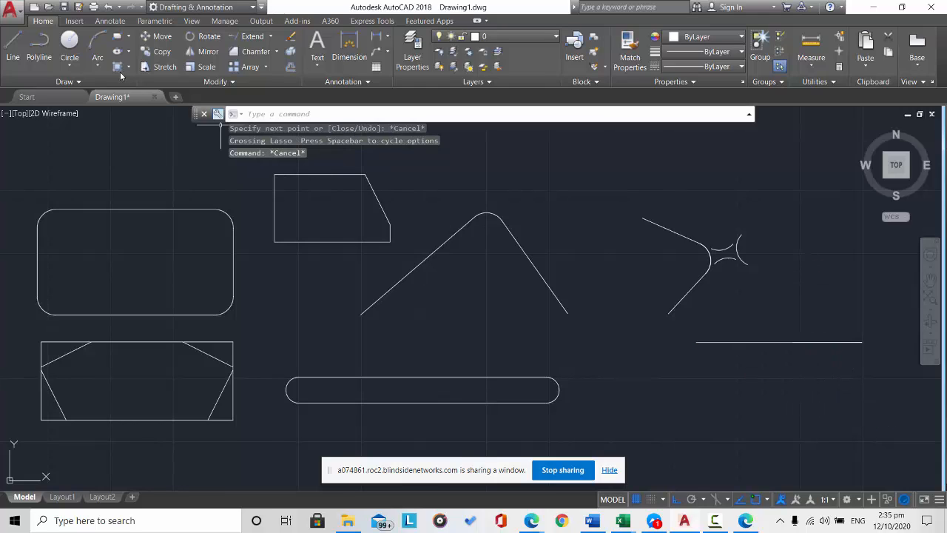
- Draw a vertical line crossing the right part of the new horizontal line and delete the short duplicate segment overlapping the horizontal line
left_click(12, 48)
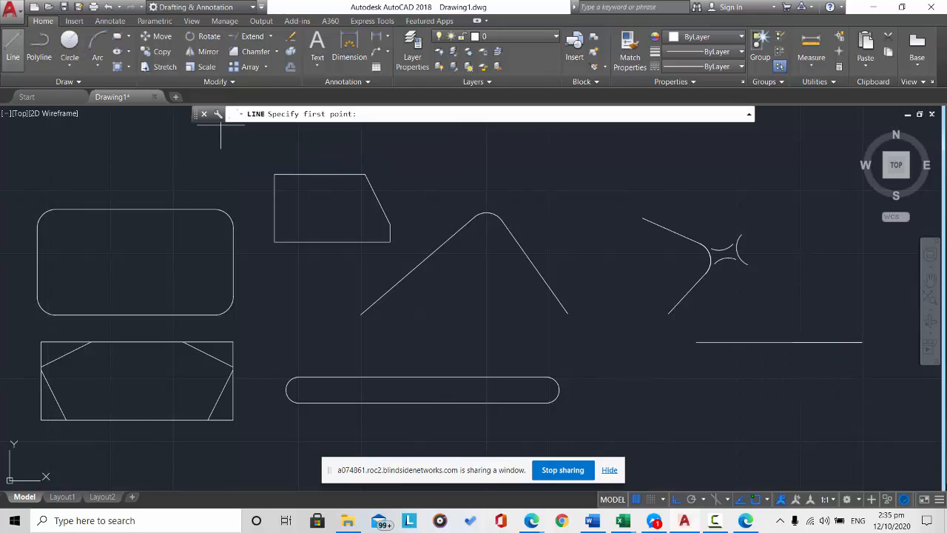
left_click(807, 399)
left_click(815, 255)
key("Escape")
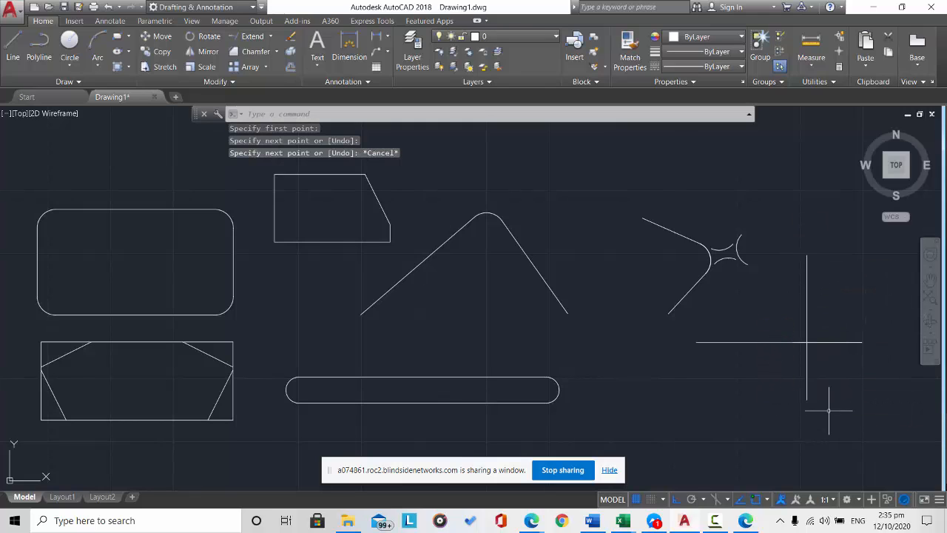
left_click(853, 341)
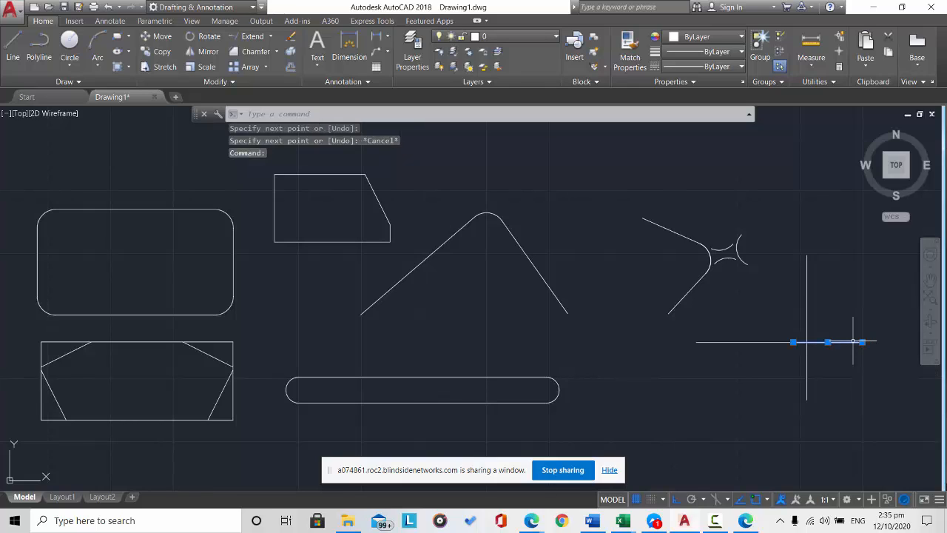
key("Delete")
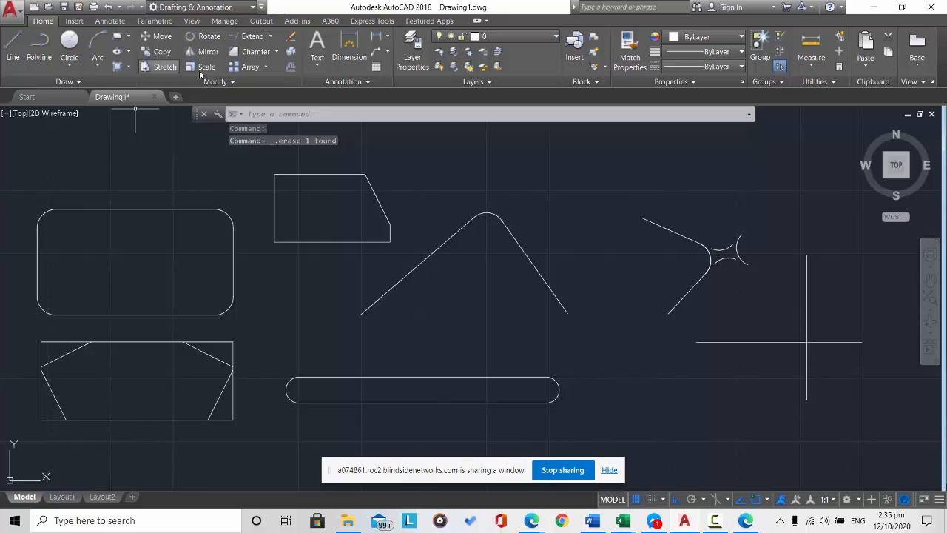
- Chamfer the crossing lines in their lower-left quadrant, with distance 2 along the vertical line and 1 along the horizontal line
left_click(252, 51)
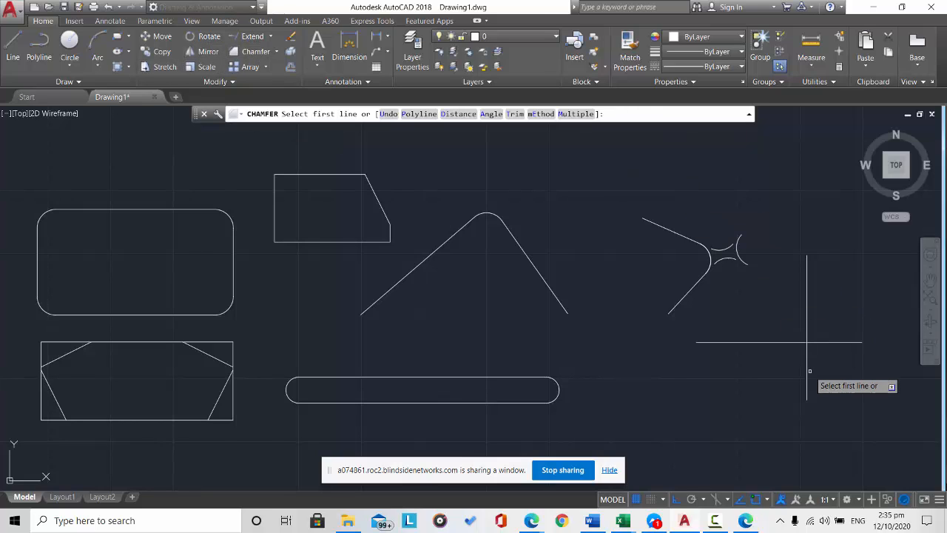
left_click(806, 372)
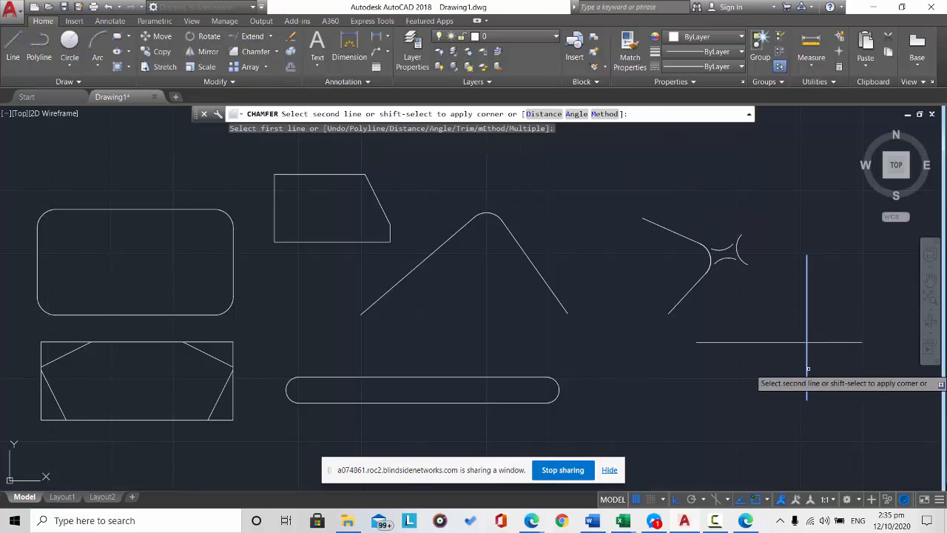
left_click(747, 341)
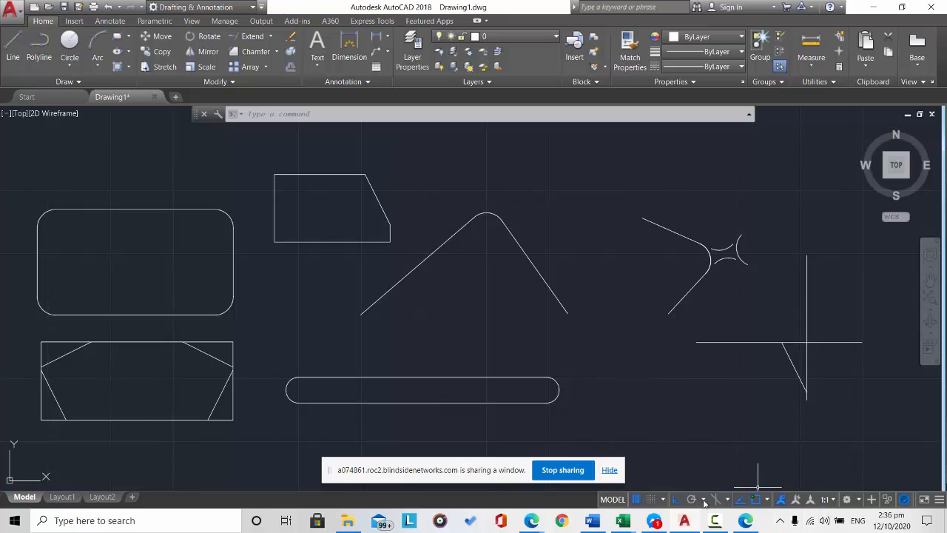
- Turn Ortho off and draw two separate lines above the filleted shapes, one slanting up and one steep, with a small gap between their upper ends
left_click(677, 500)
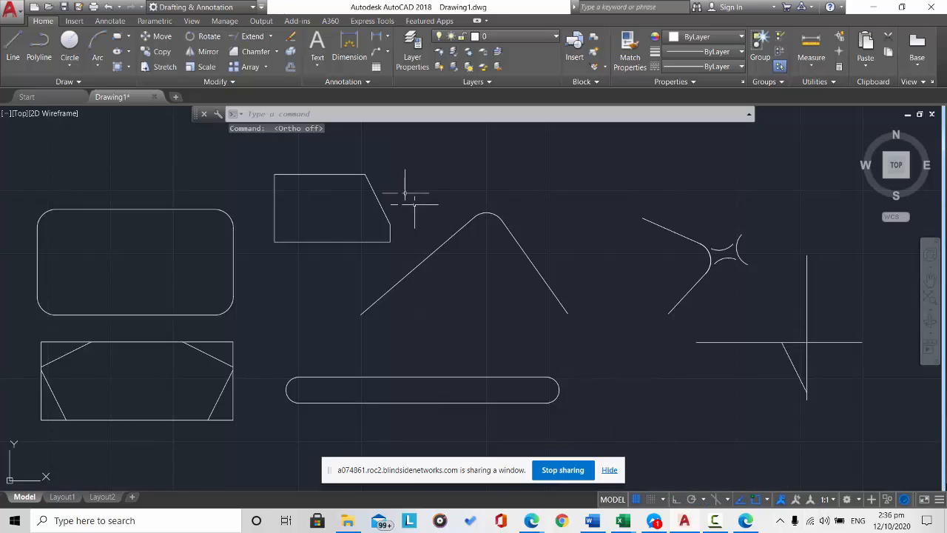
left_click(13, 48)
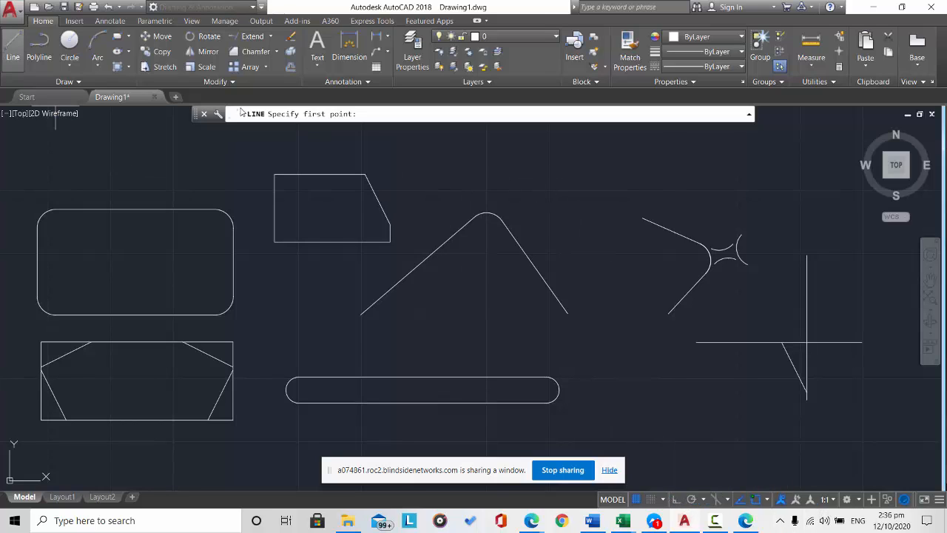
left_click(541, 202)
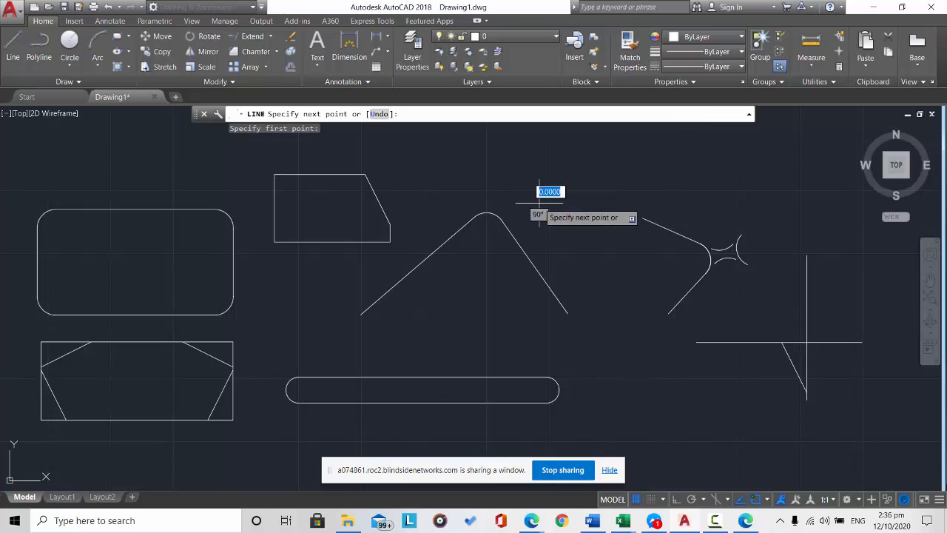
left_click(605, 154)
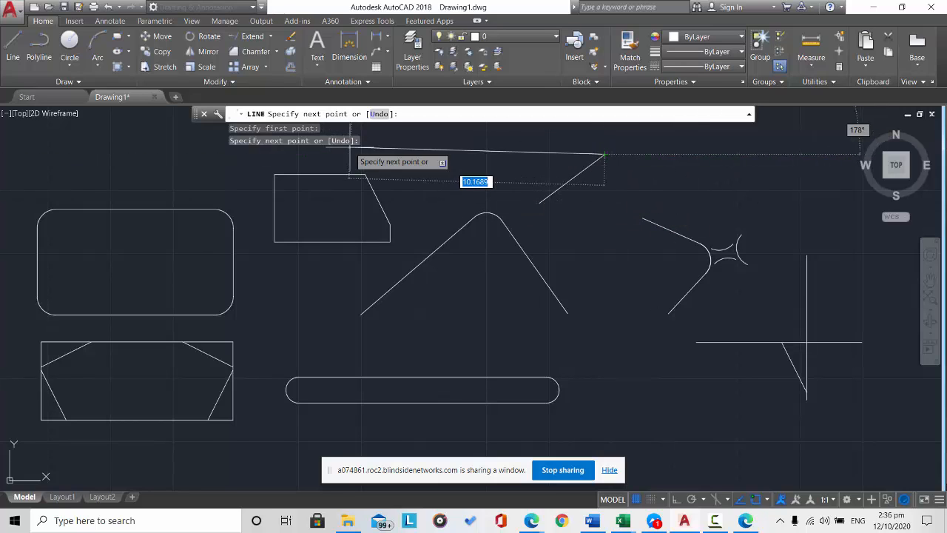
key("Escape")
left_click(12, 46)
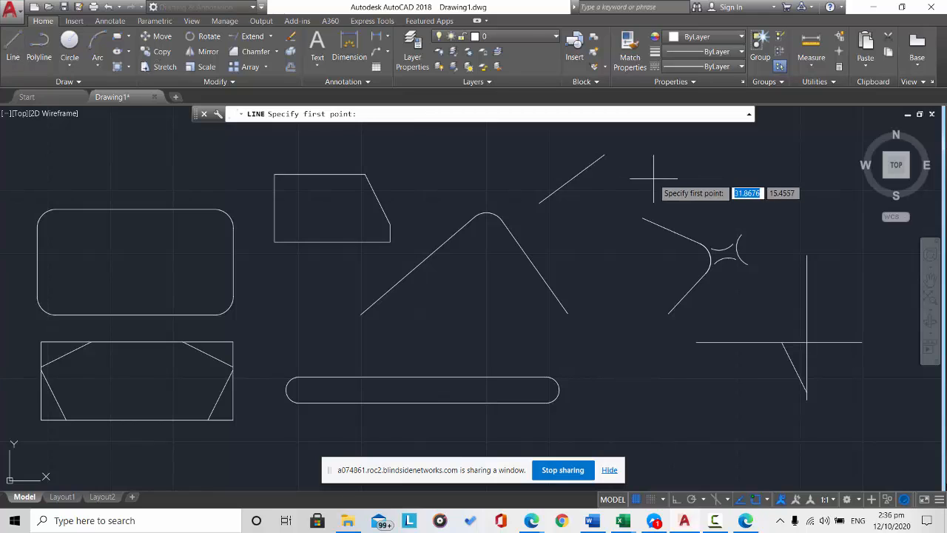
left_click(616, 172)
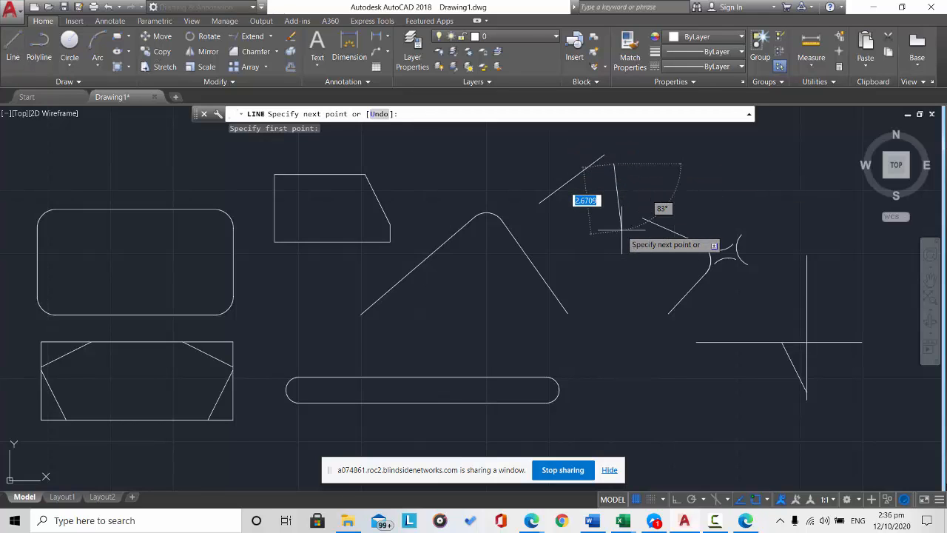
left_click(622, 224)
key("Escape")
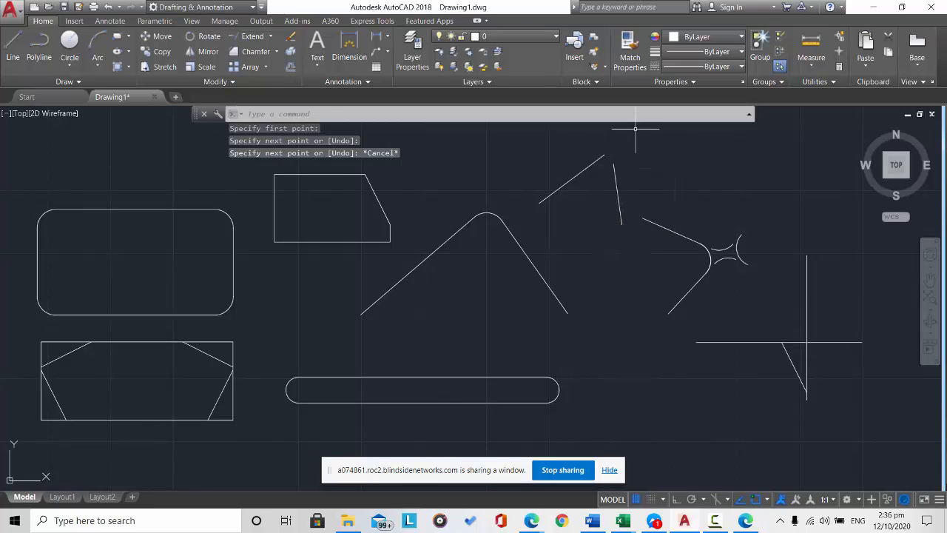
- Chamfer the two separate lines, with distance 2 along the slanted line and 1 along the steep line
left_click(251, 52)
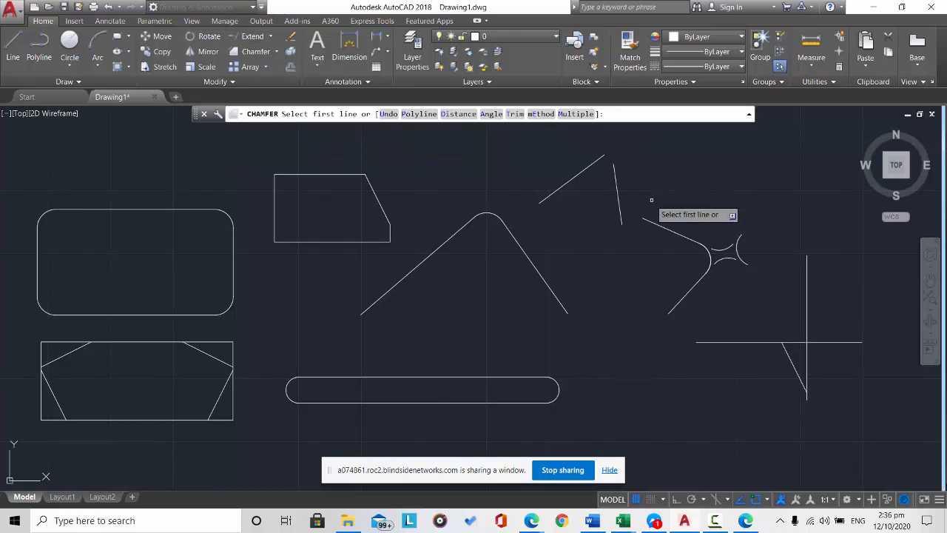
left_click(583, 173)
left_click(617, 177)
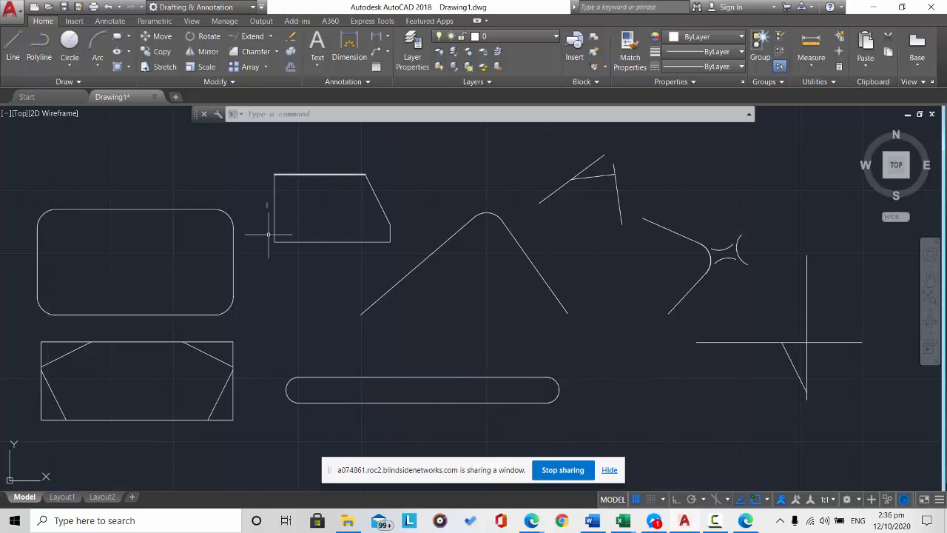
- Delete the arc closing the left end of the long slot
scroll(333, 251, "down", 2)
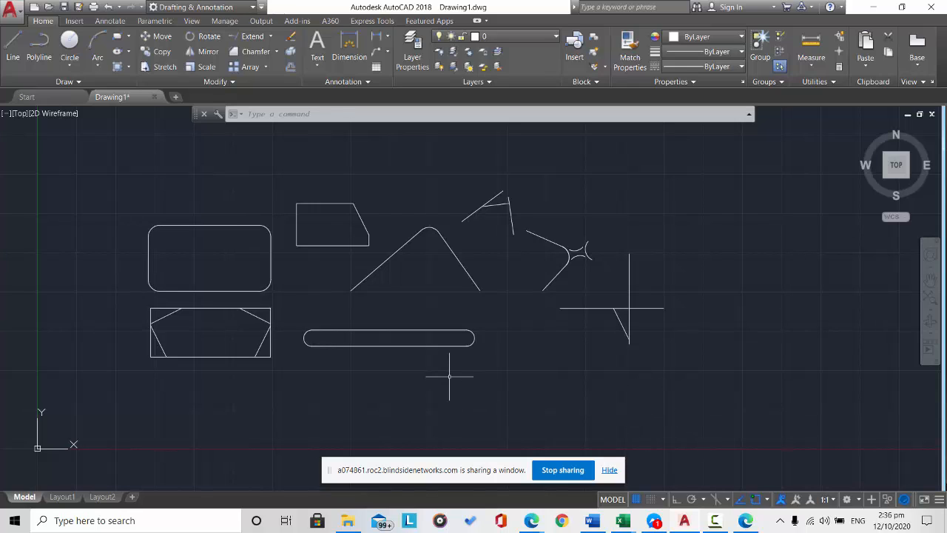
key("Escape")
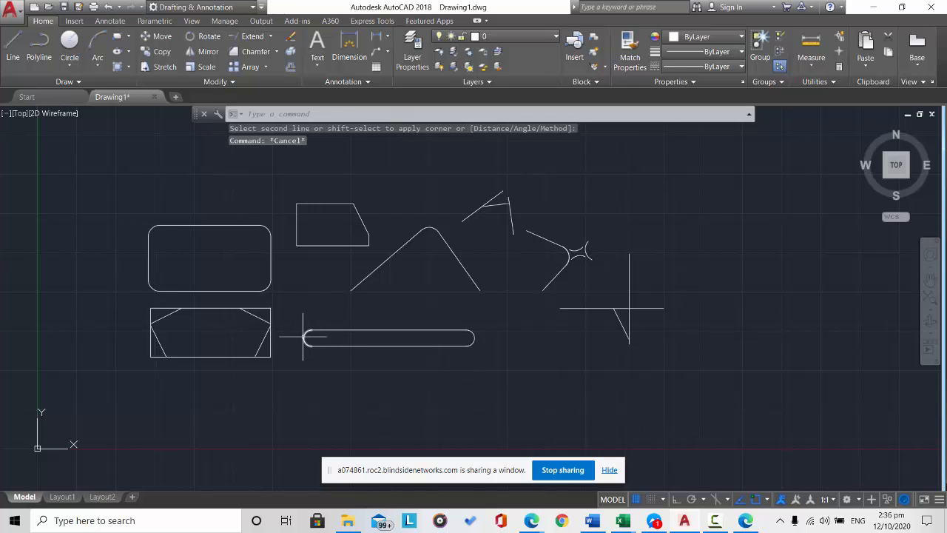
left_click(303, 337)
mouse_move(303, 337)
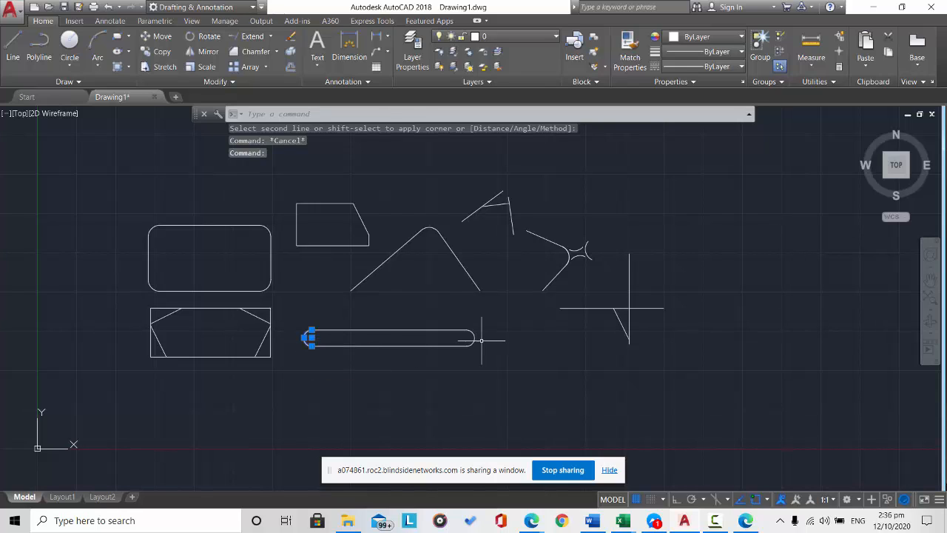
key("Delete")
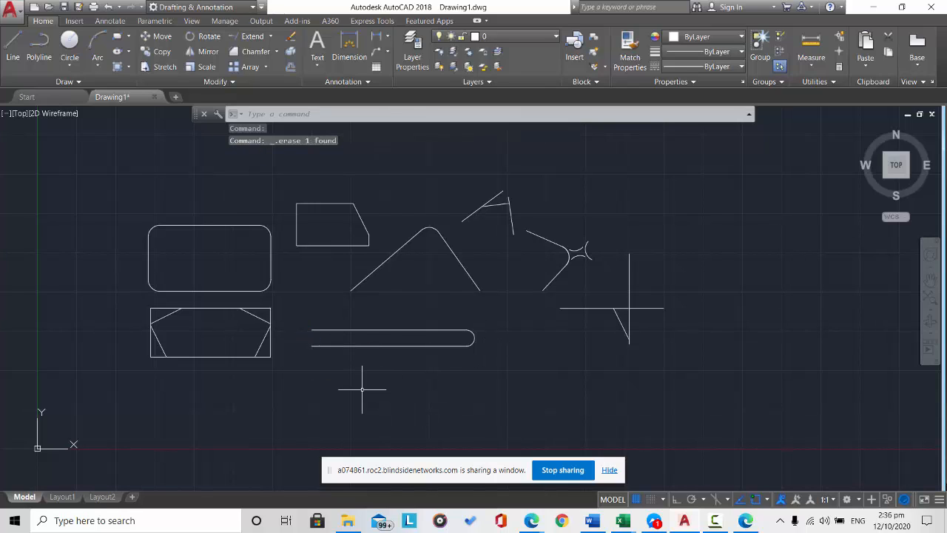
left_click(252, 51)
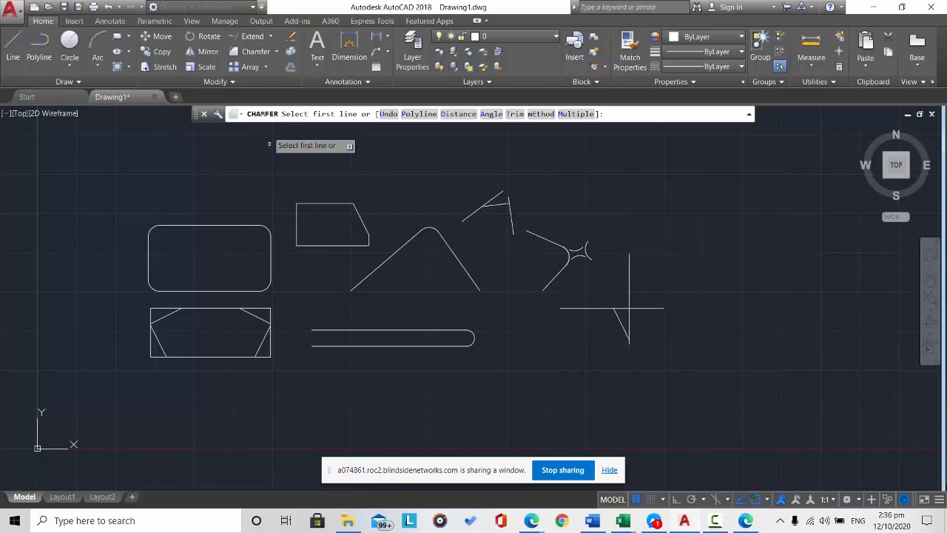
left_click(320, 329)
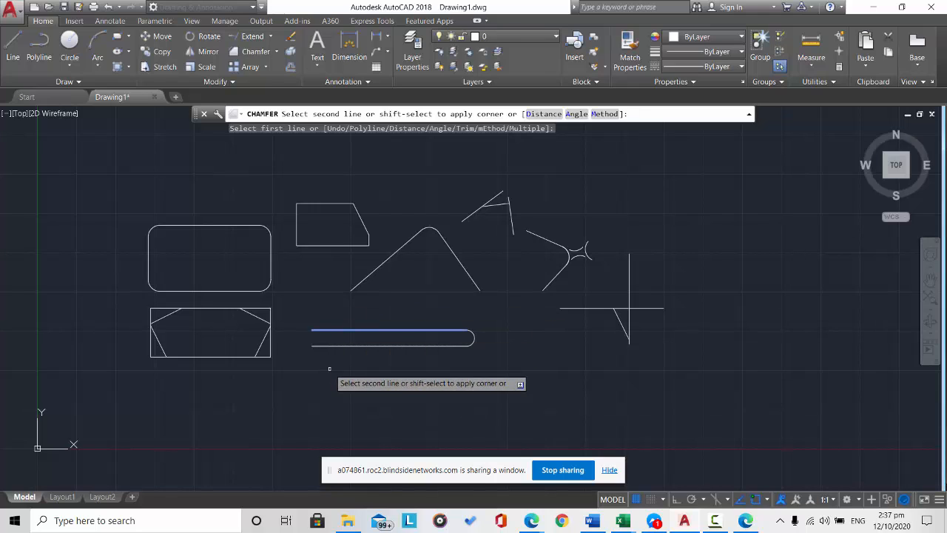
key("Escape")
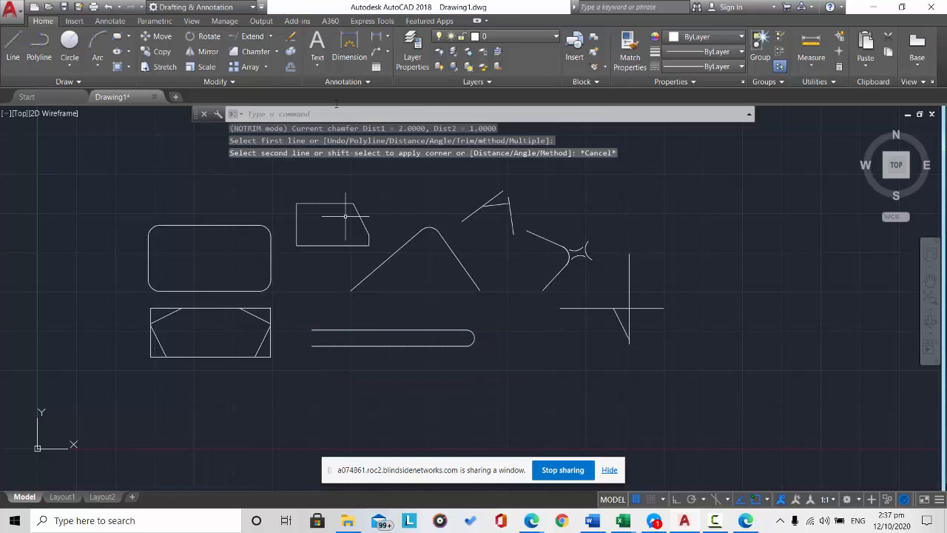
left_click(276, 52)
left_click(263, 74)
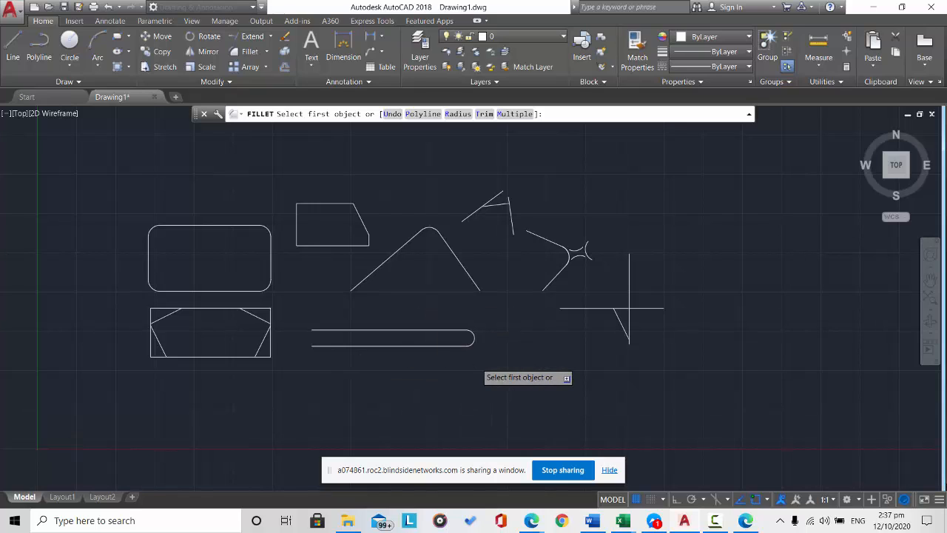
scroll(476, 362, "up", 3)
scroll(475, 363, "down", 6)
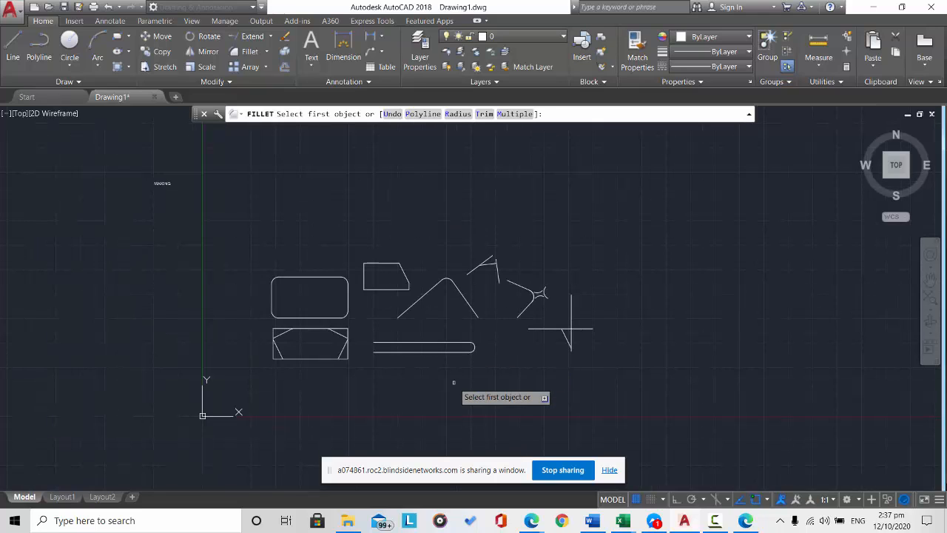
scroll(454, 382, "up", 2)
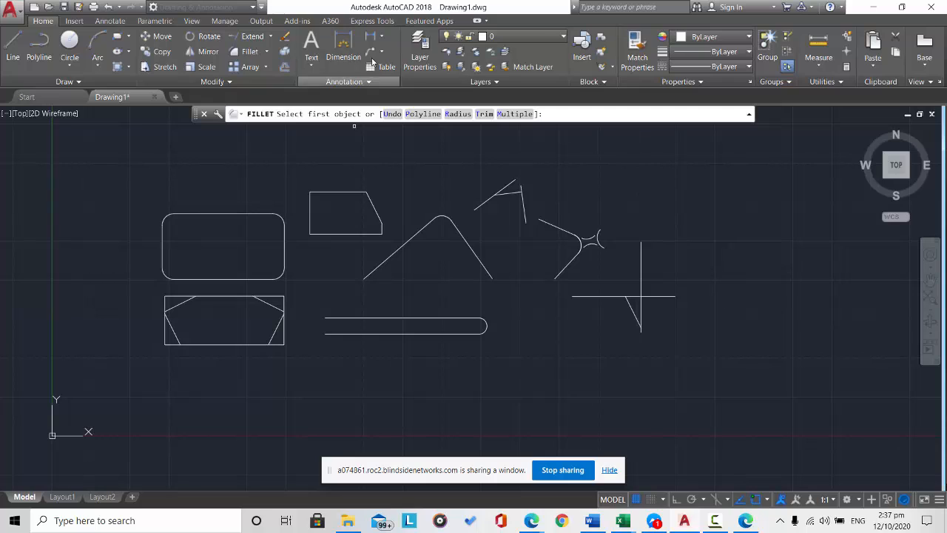
- Add the multiline text AUTOCAD 2020 at the long slot's lower line and move it down clear of the slot
left_click(311, 67)
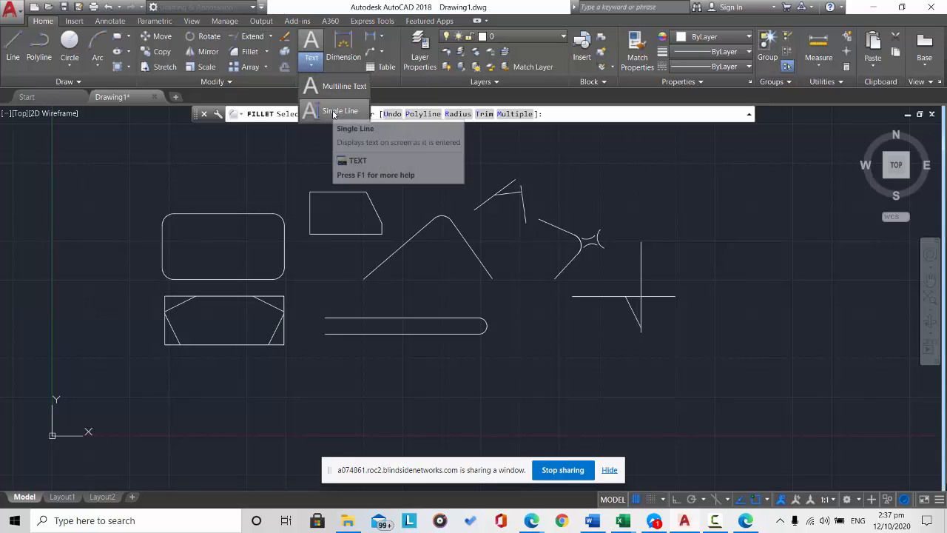
left_click(370, 20)
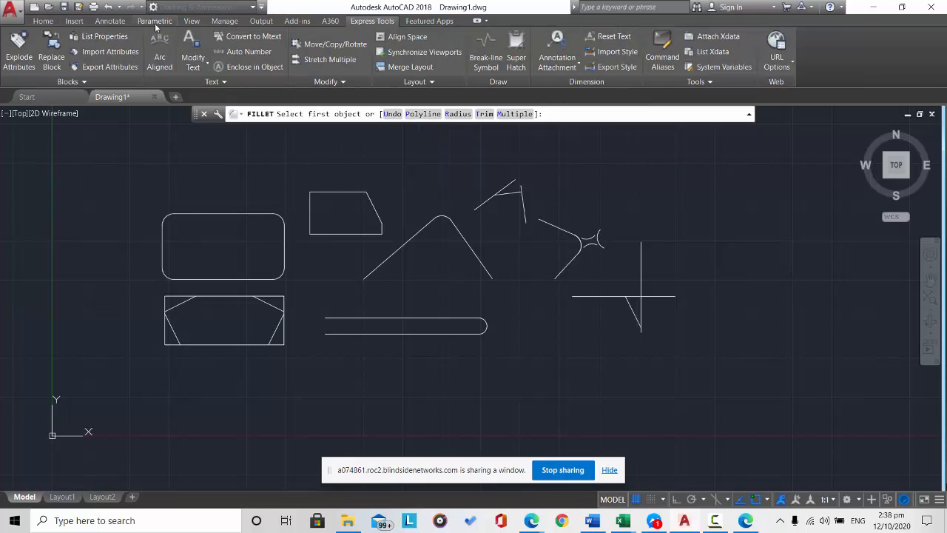
left_click(42, 20)
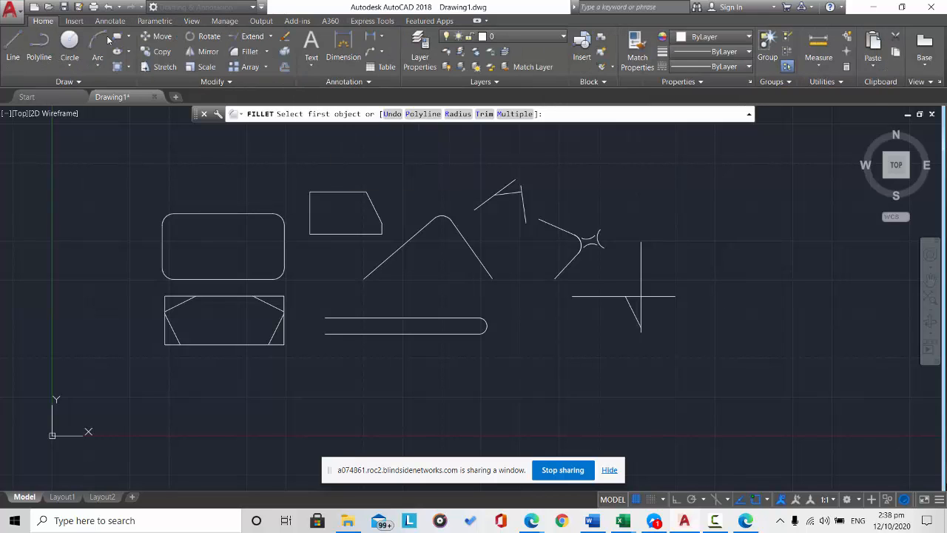
left_click(312, 46)
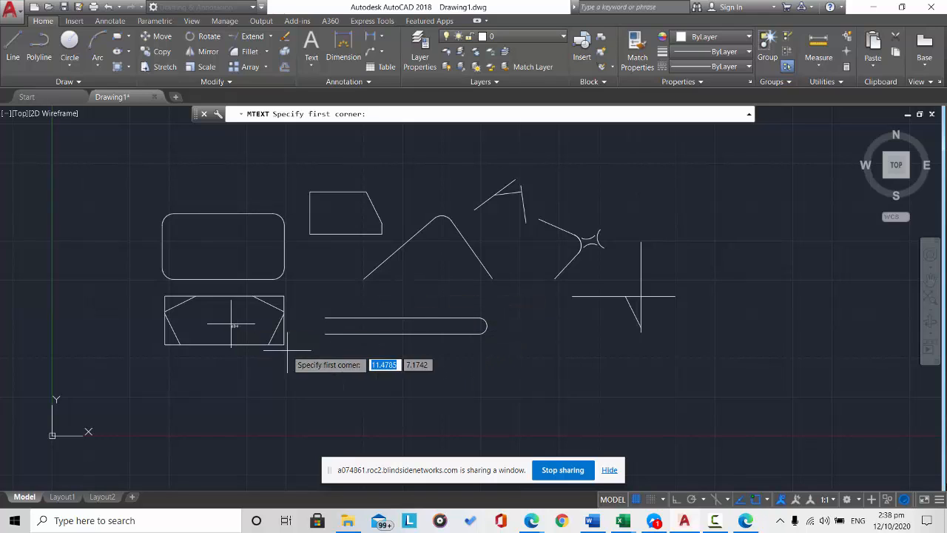
left_click(325, 334)
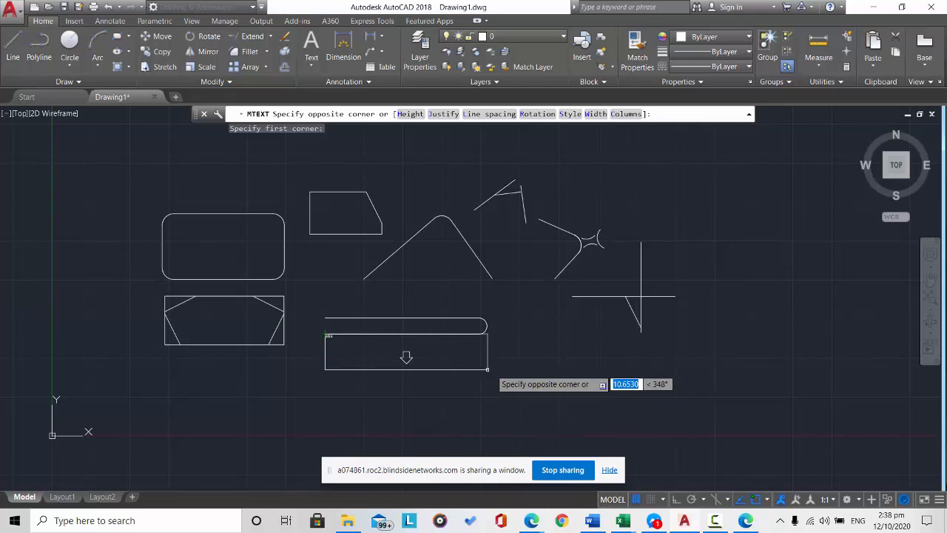
left_click(522, 348)
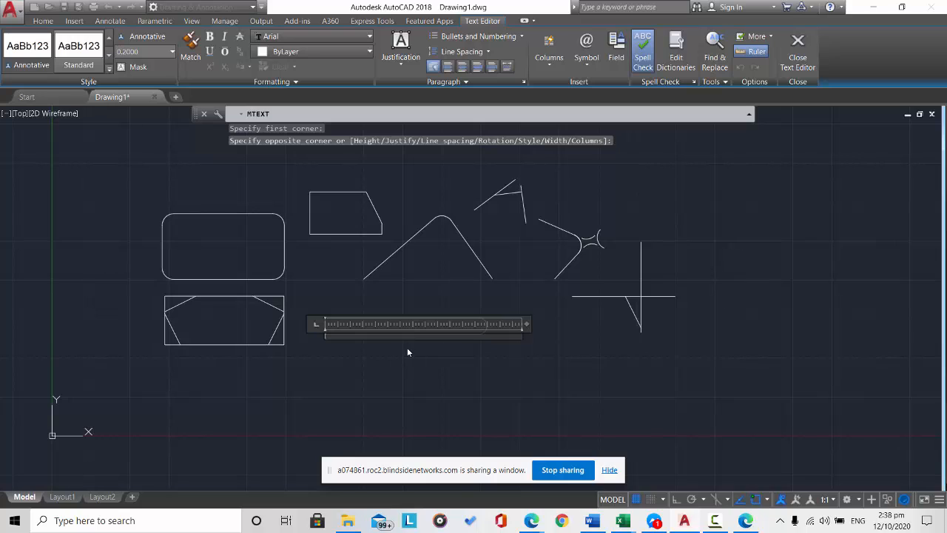
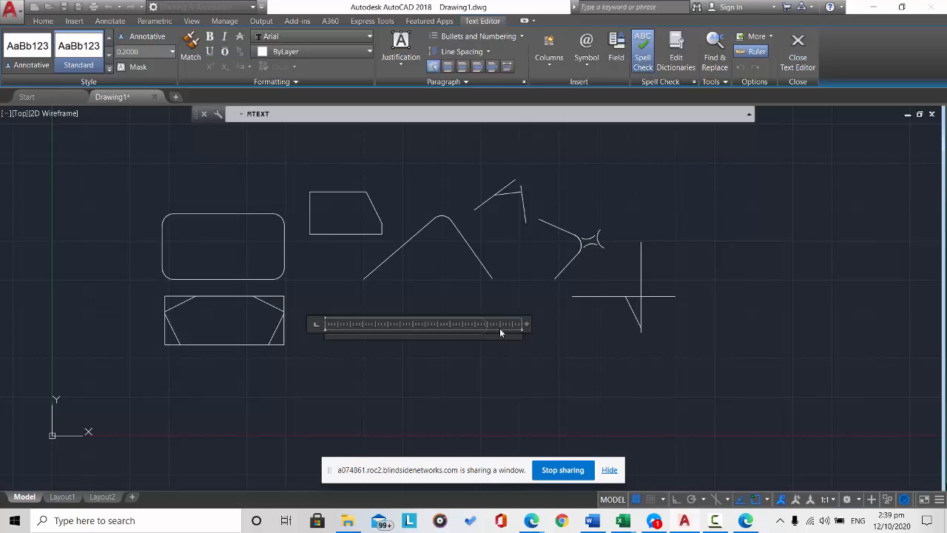
type("CAD 2020")
scroll(415, 360, "up", 4)
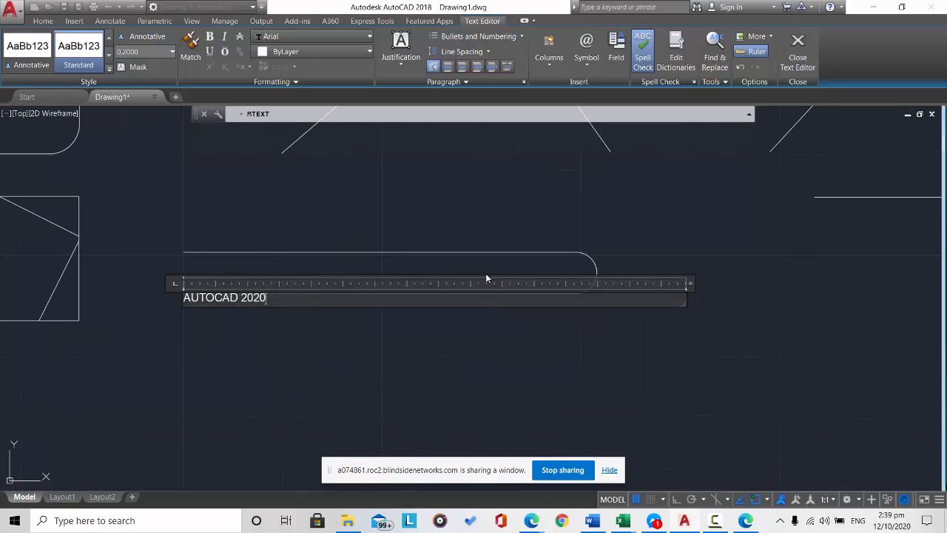
left_click(800, 58)
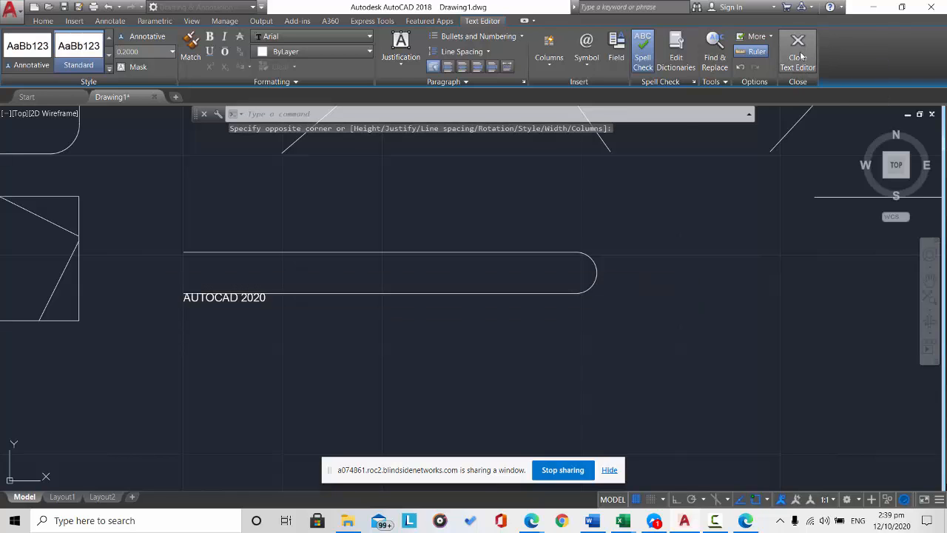
left_click(240, 299)
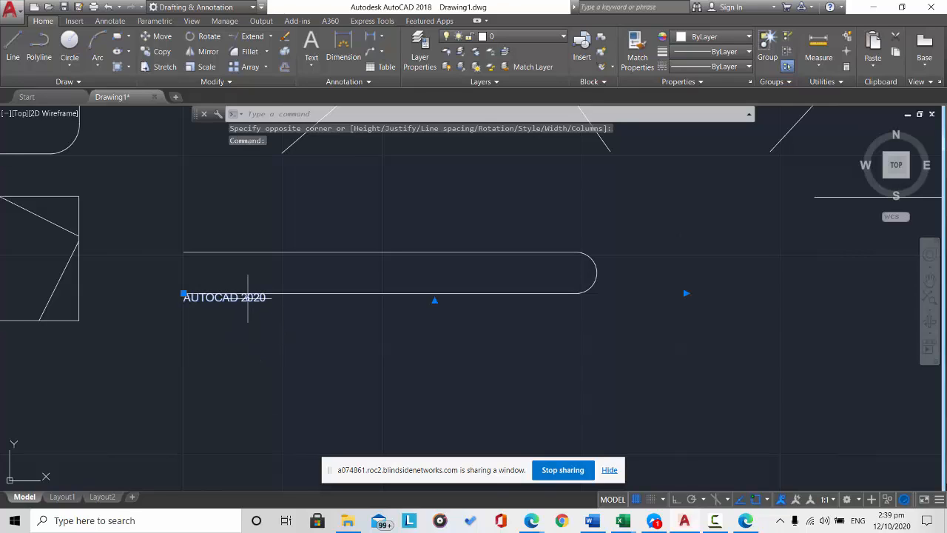
left_click_drag(247, 297, 255, 354)
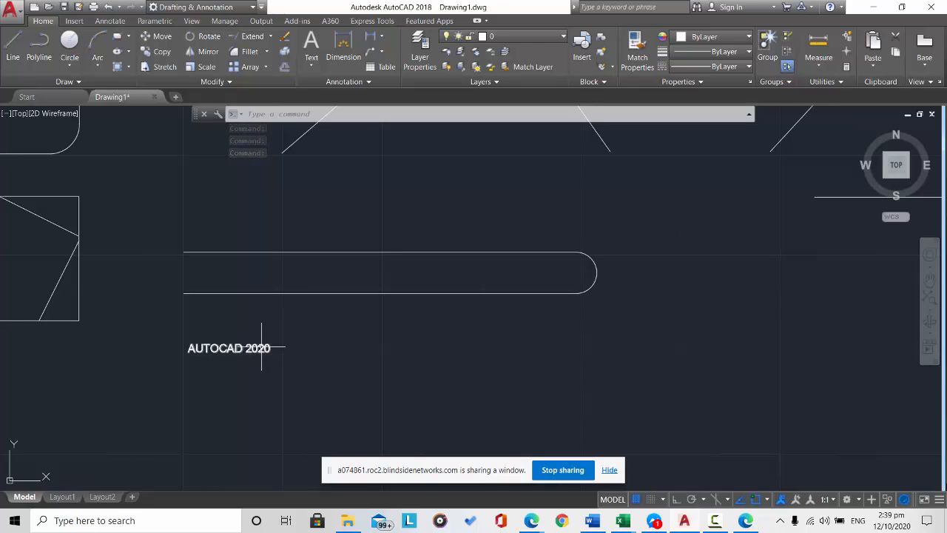
- Reopen the AUTOCAD 2020 text for editing, select all its characters, and close the text editor
double_click(261, 348)
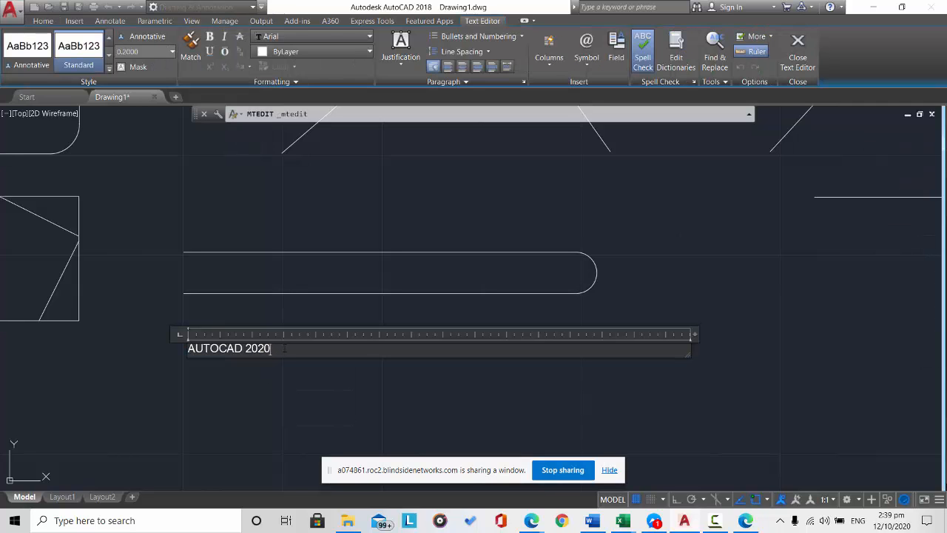
left_click_drag(284, 347, 187, 348)
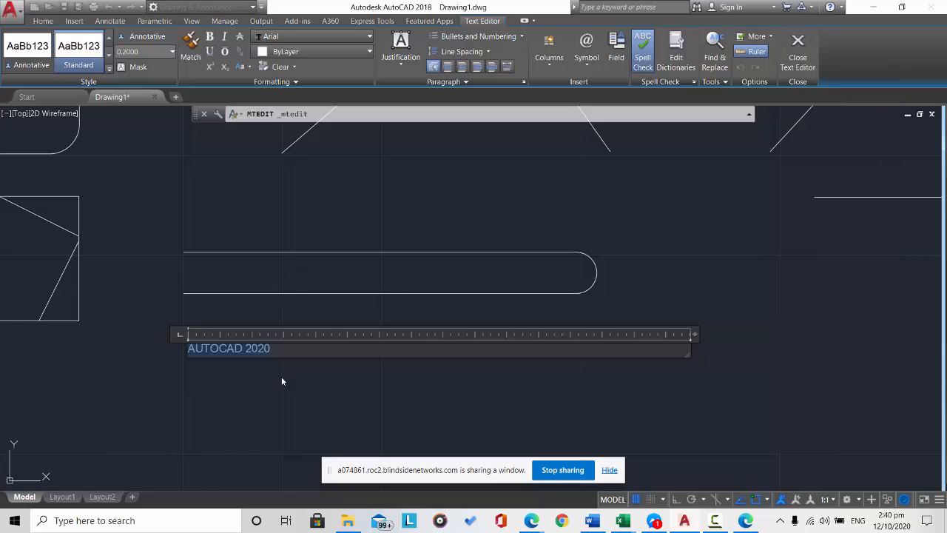
left_click(164, 381)
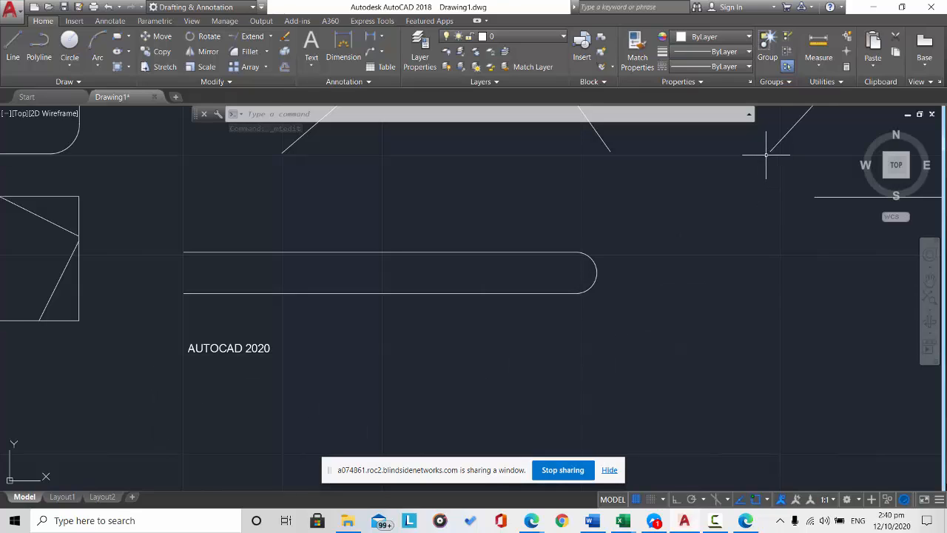
double_click(248, 348)
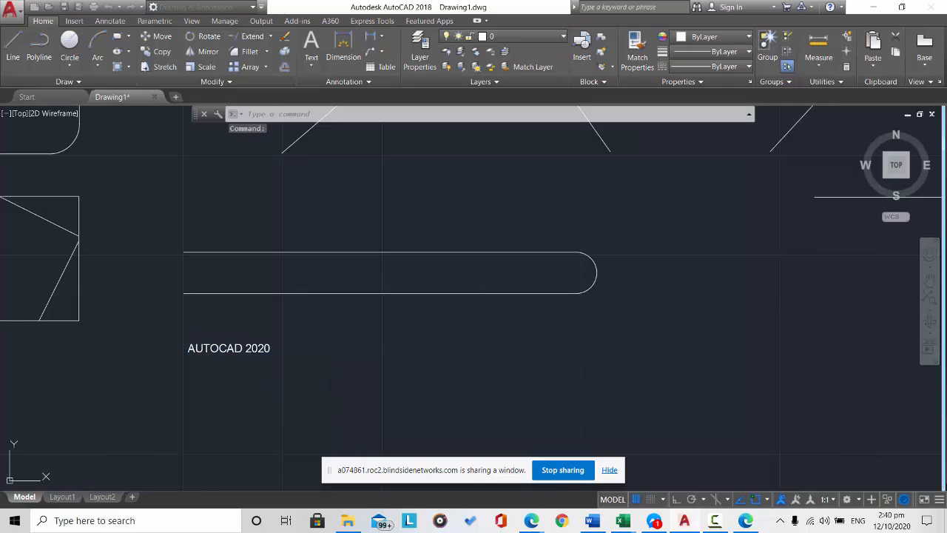
double_click(252, 348)
left_click(293, 349)
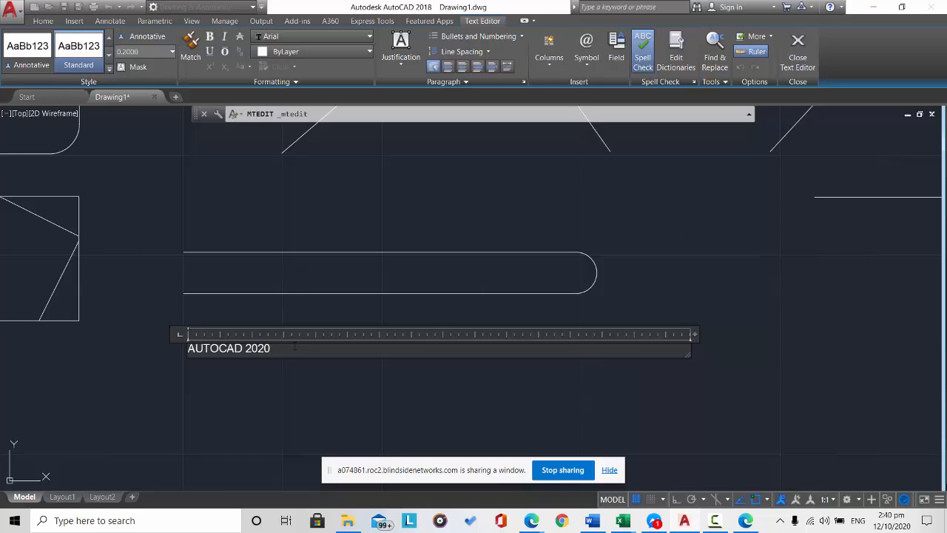
left_click_drag(311, 349, 177, 344)
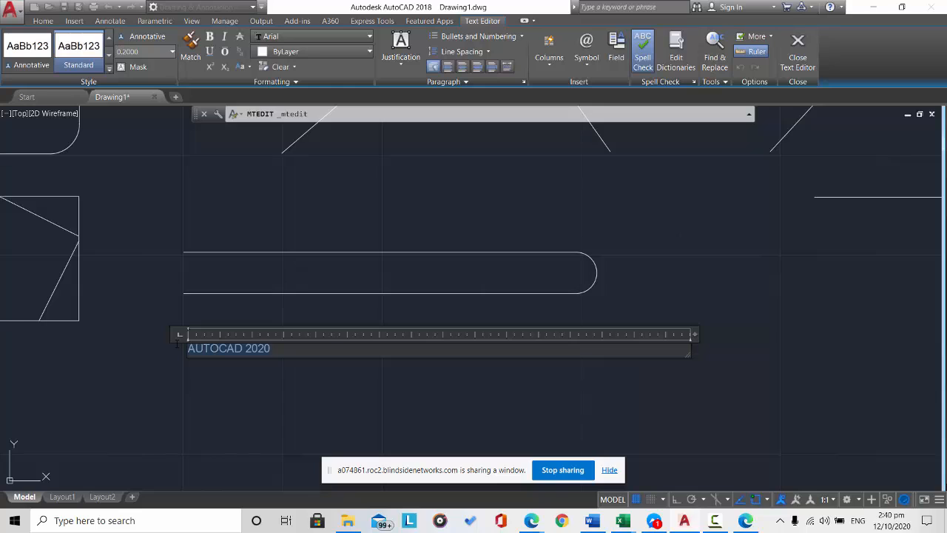
left_click(57, 57)
left_click(798, 52)
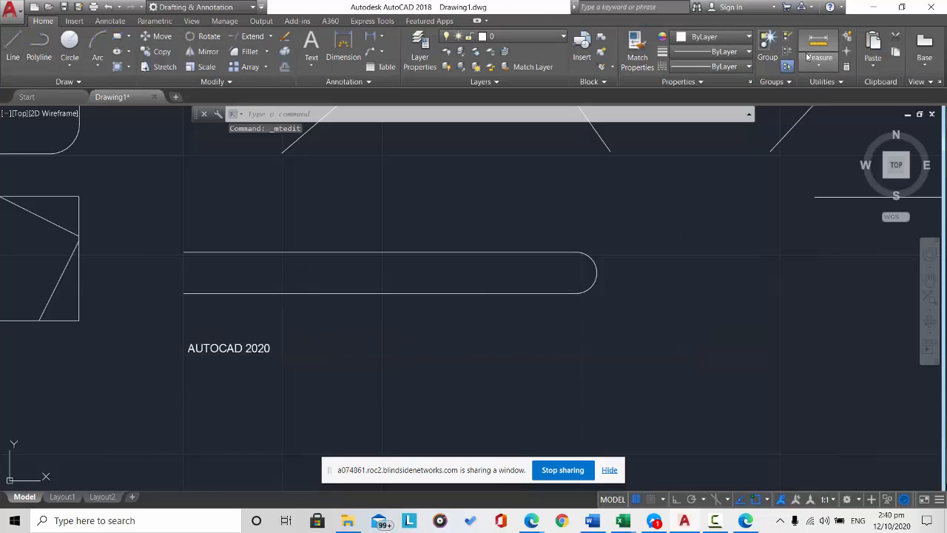
- Open the text style manager and create a new text style named MyStyle
left_click(363, 81)
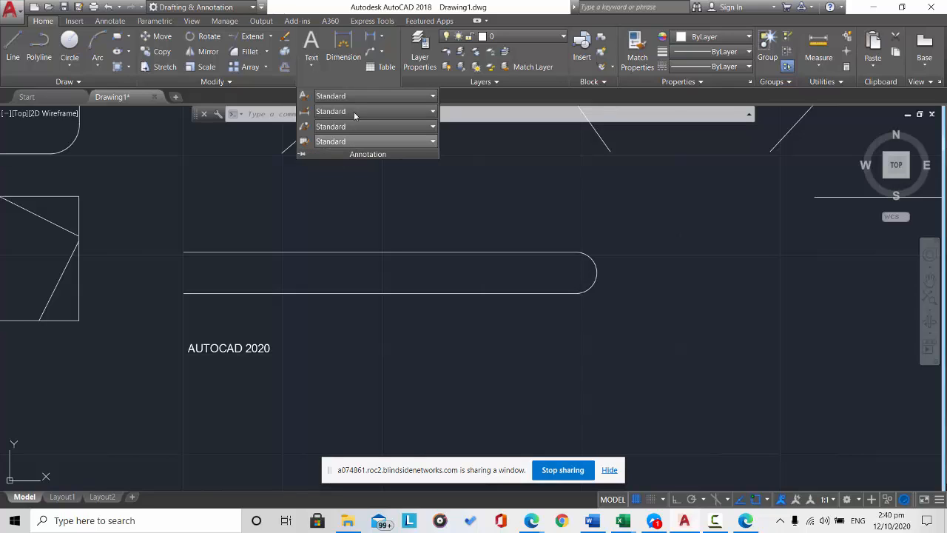
left_click(370, 96)
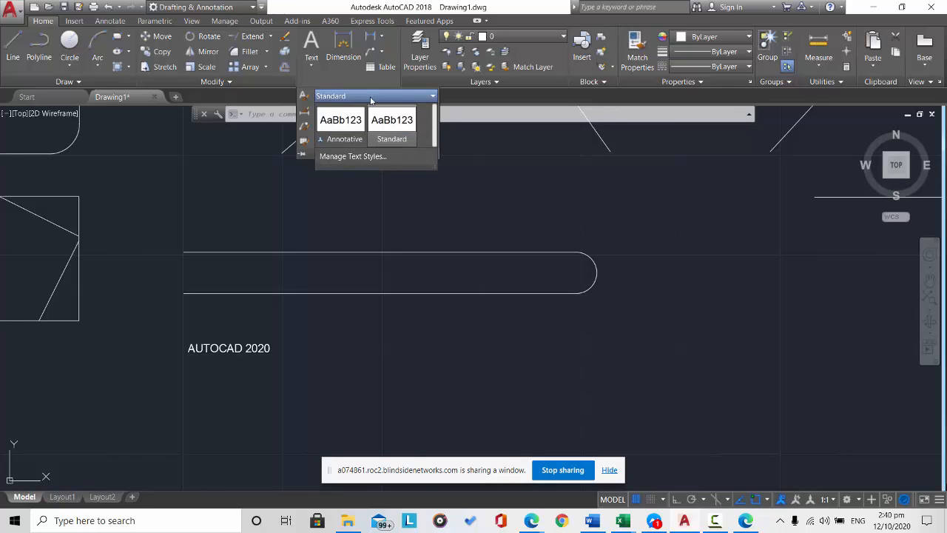
left_click(369, 157)
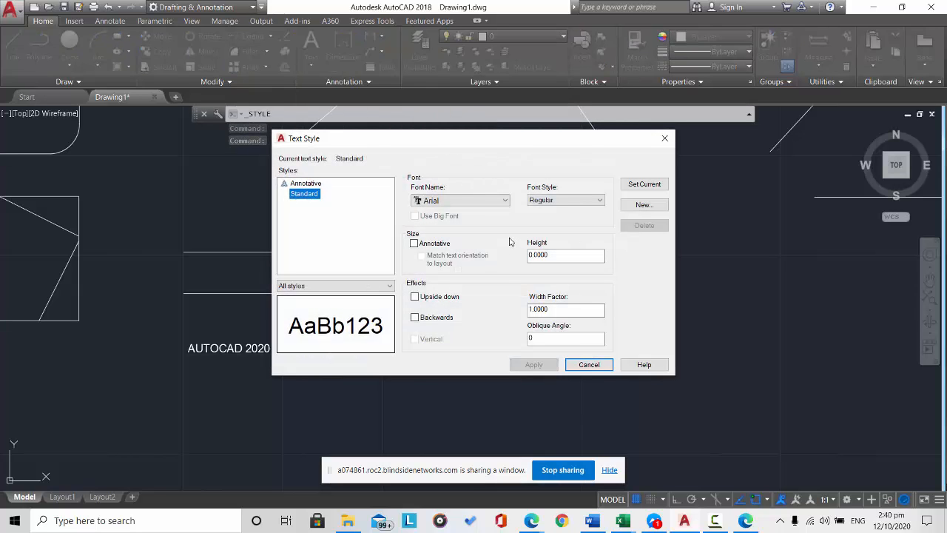
left_click(539, 524)
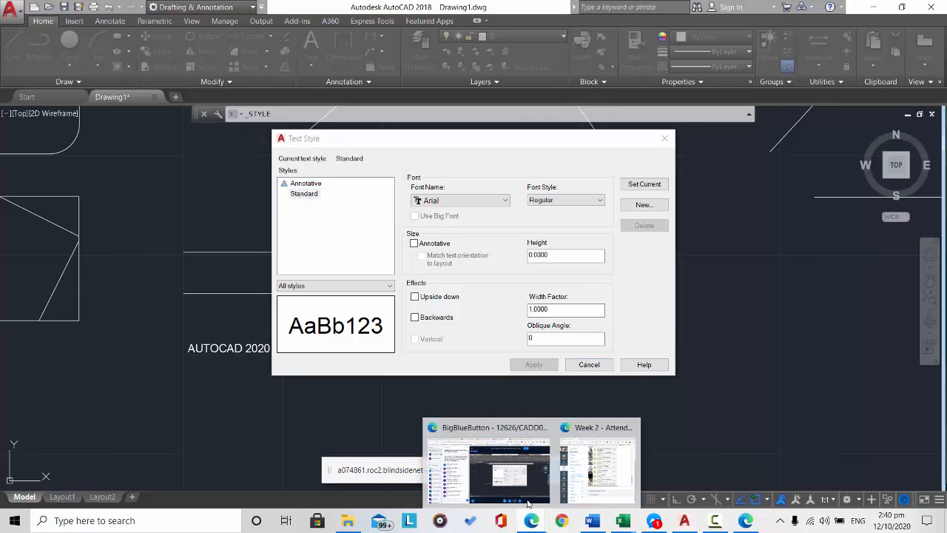
left_click(637, 308)
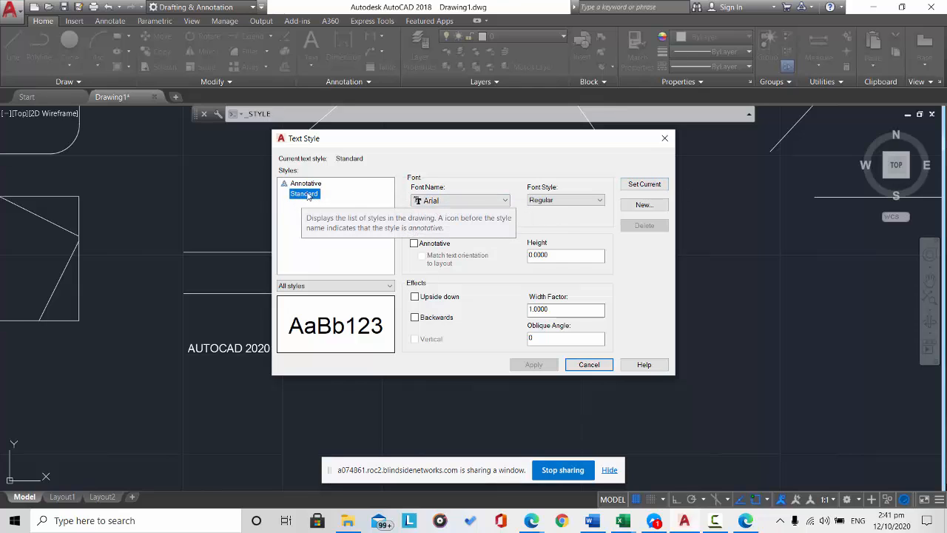
left_click(655, 205)
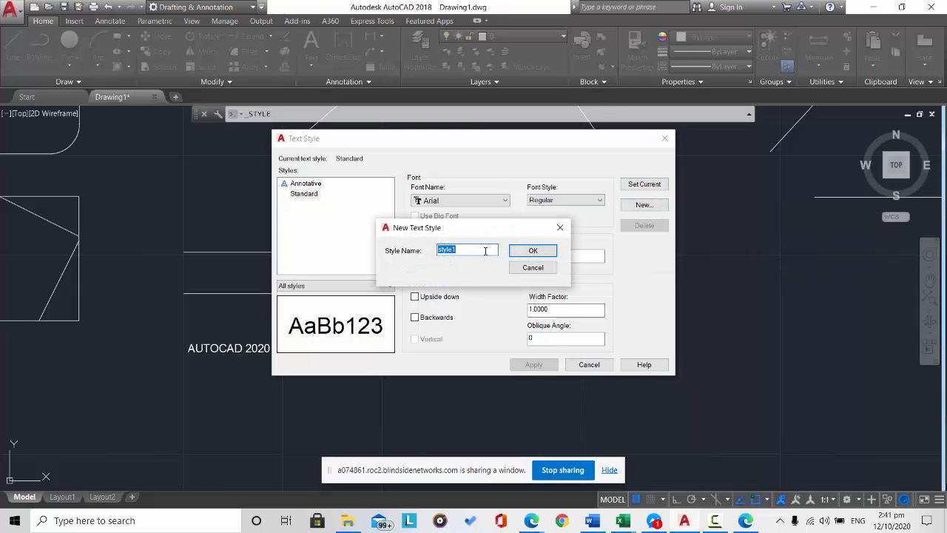
type("MyS")
left_click_drag(442, 249, 439, 251)
left_click(538, 255)
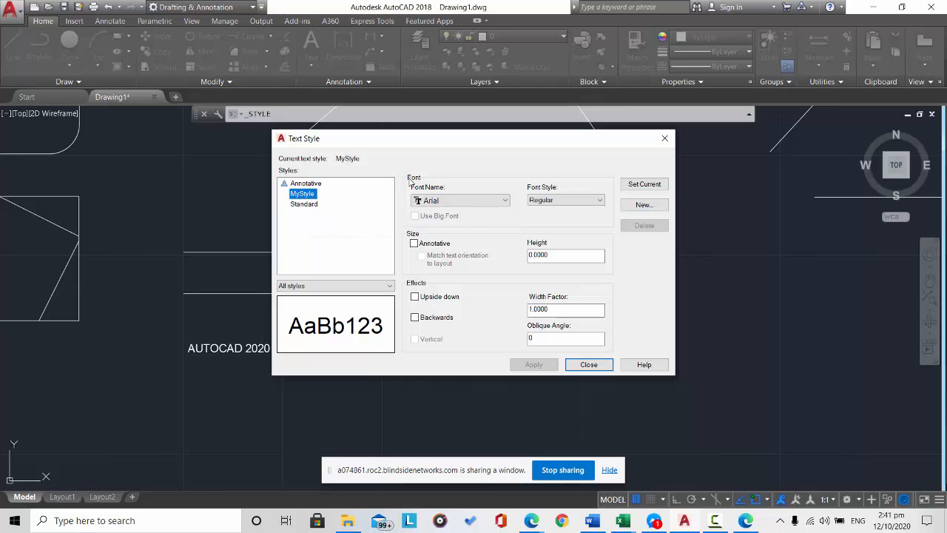
- Set the font of the MyStyle text style to Courier New CYR
left_click(494, 202)
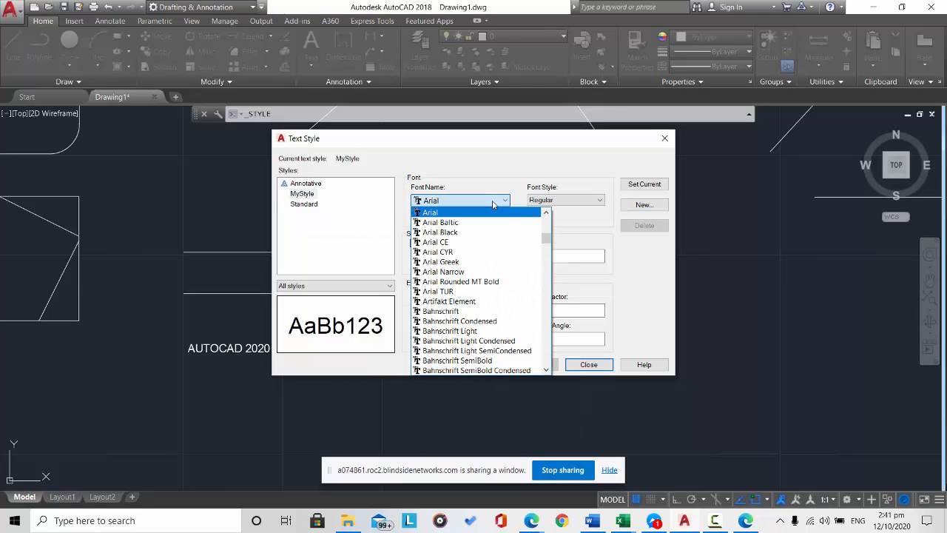
left_click_drag(547, 239, 557, 266)
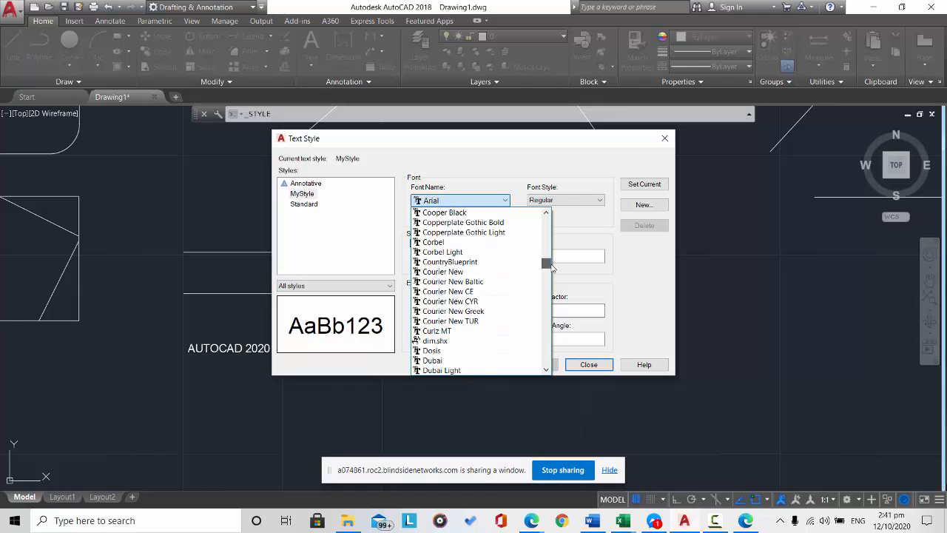
left_click(468, 302)
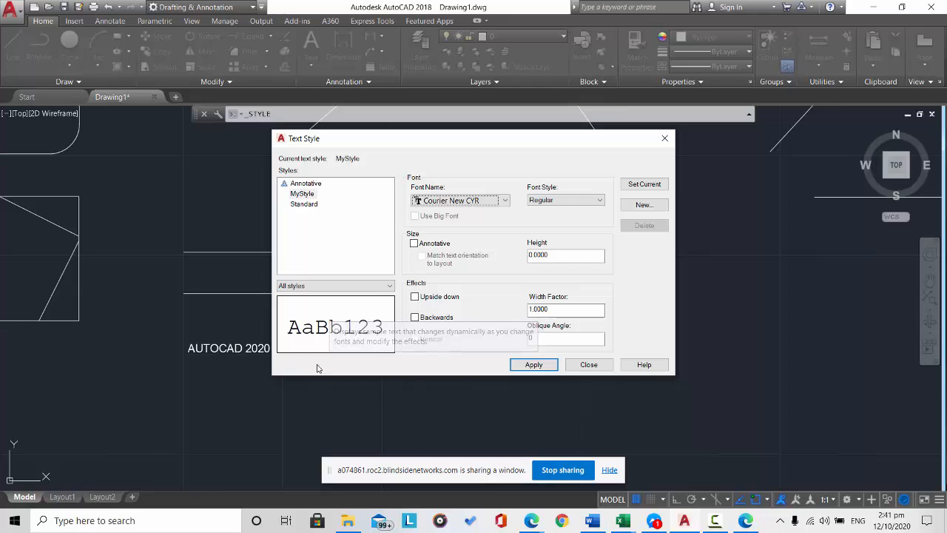
- Try the Bold and Bold Italic font styles for MyStyle and set the font style to Italic
left_click(601, 201)
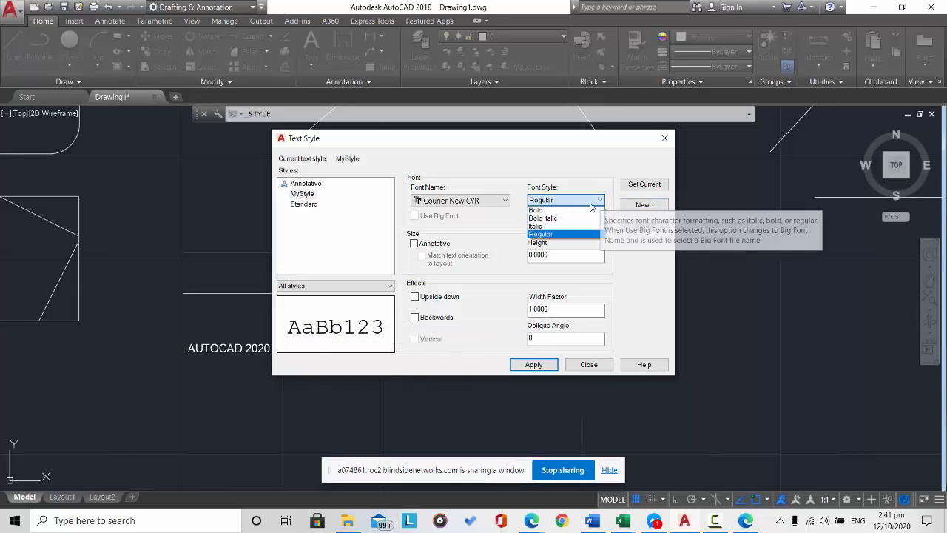
left_click(601, 202)
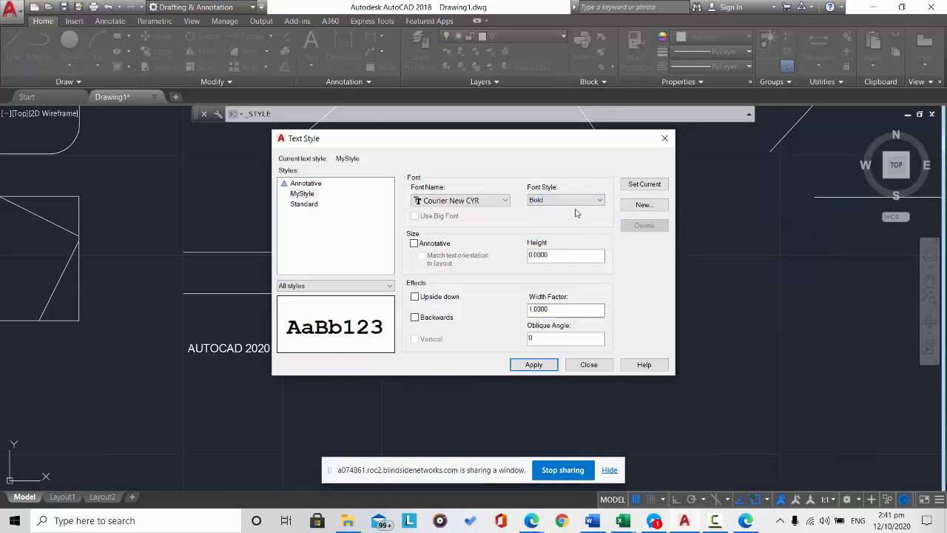
left_click(581, 201)
left_click(583, 219)
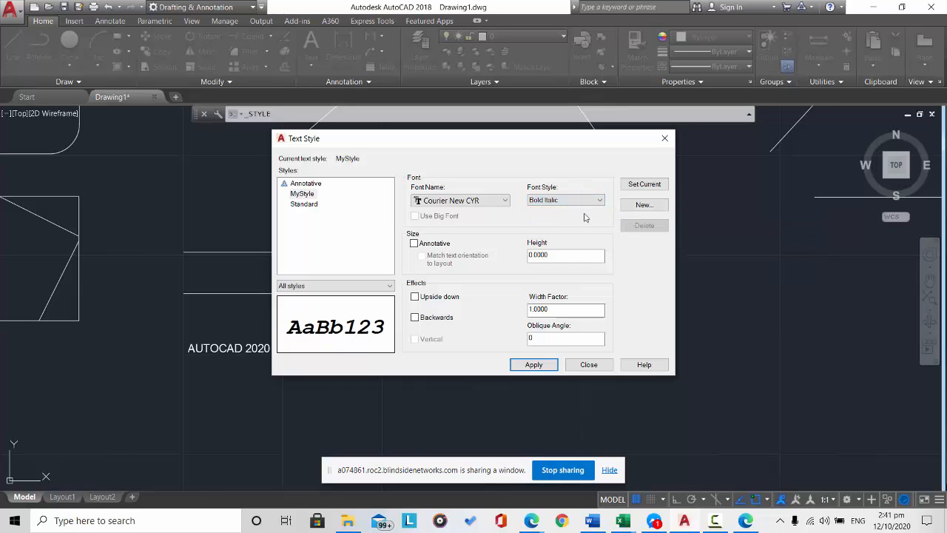
left_click(592, 201)
left_click(588, 219)
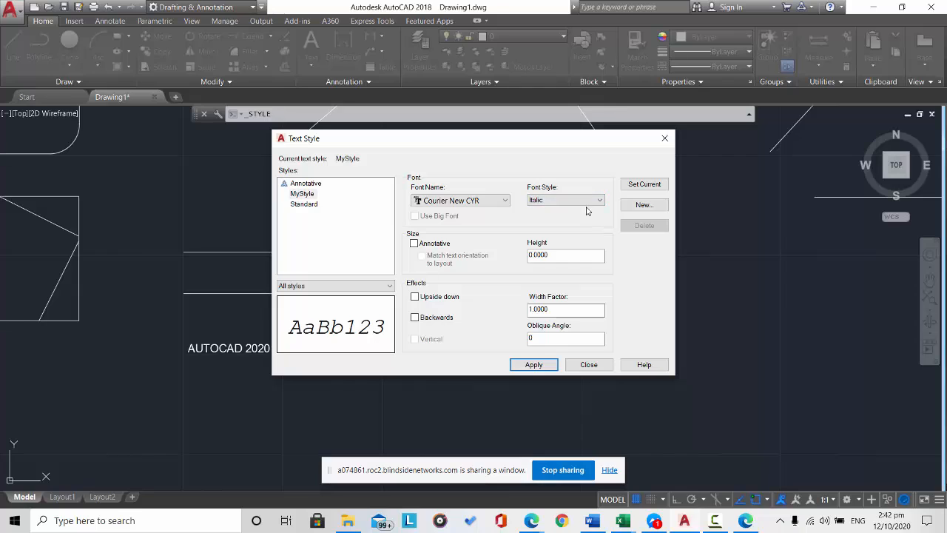
- Set the MyStyle text style to the Regular font style with a text height of 2 and apply the changes
left_click(590, 201)
left_click(590, 235)
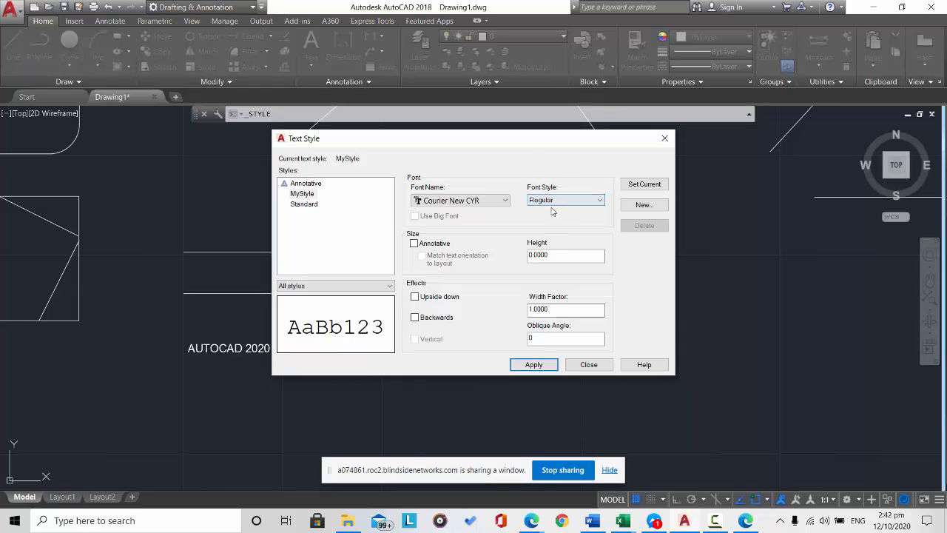
left_click(555, 254)
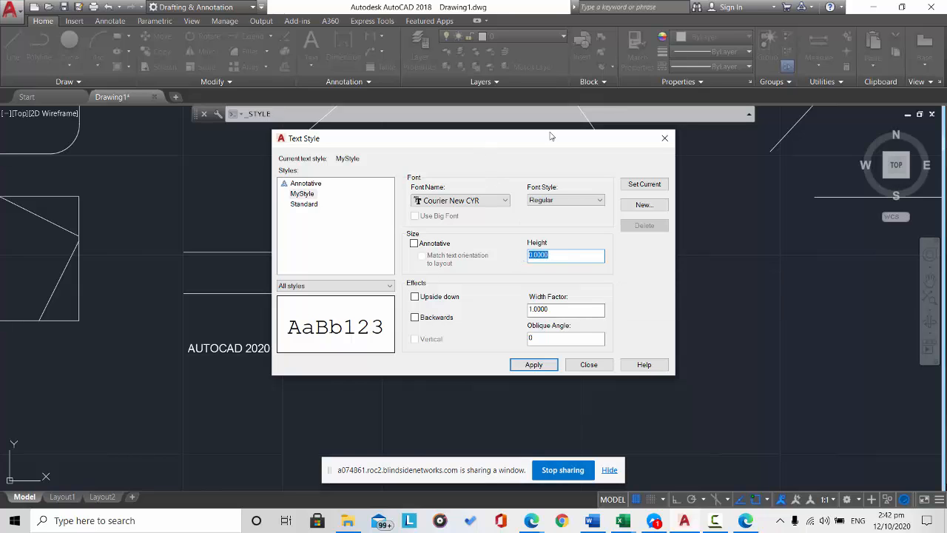
left_click_drag(550, 137, 585, 93)
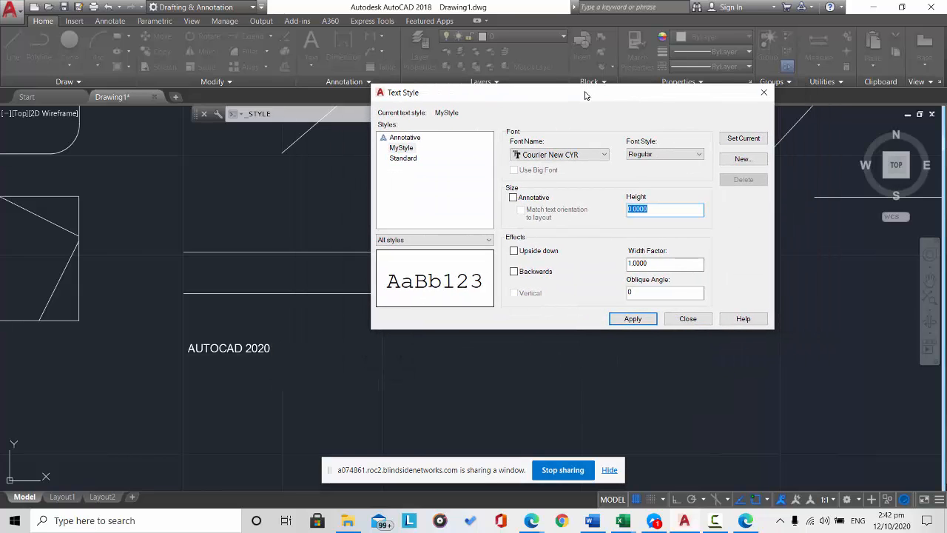
left_click(691, 213)
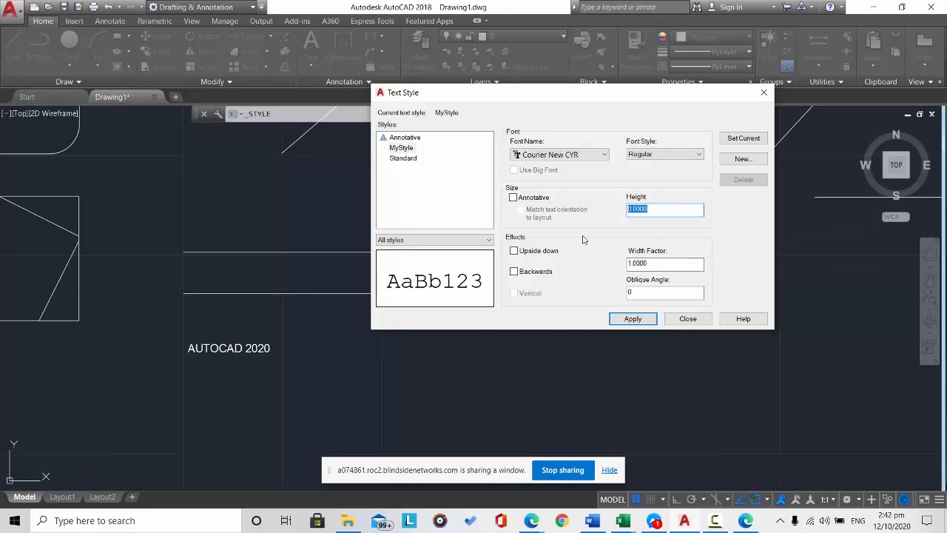
type("2")
left_click(401, 148)
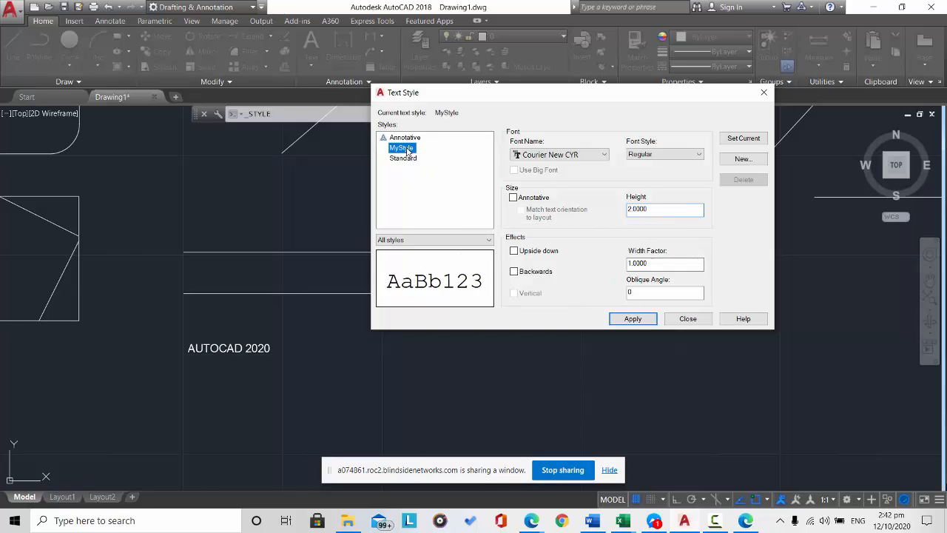
left_click(641, 321)
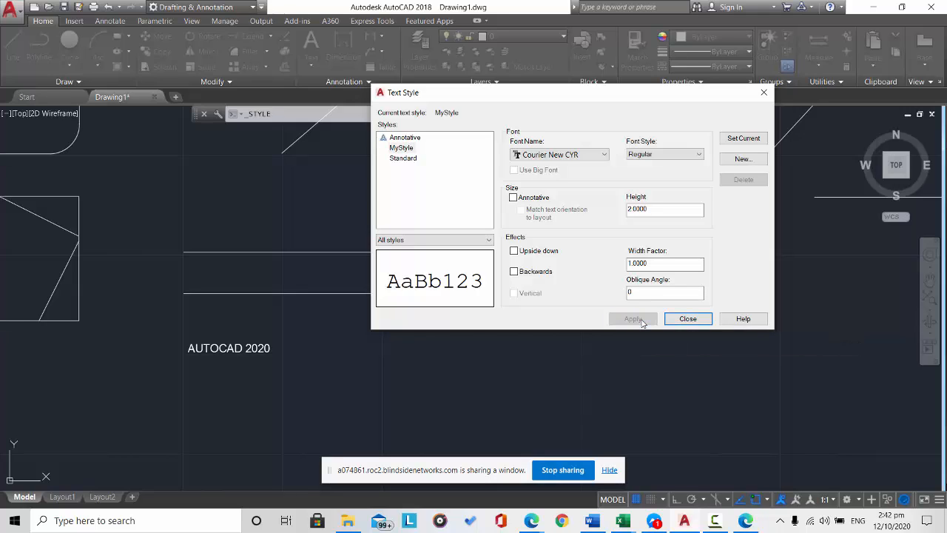
- Make MyStyle the current text style and close the text style manager
left_click(739, 140)
left_click(407, 148)
left_click(409, 169)
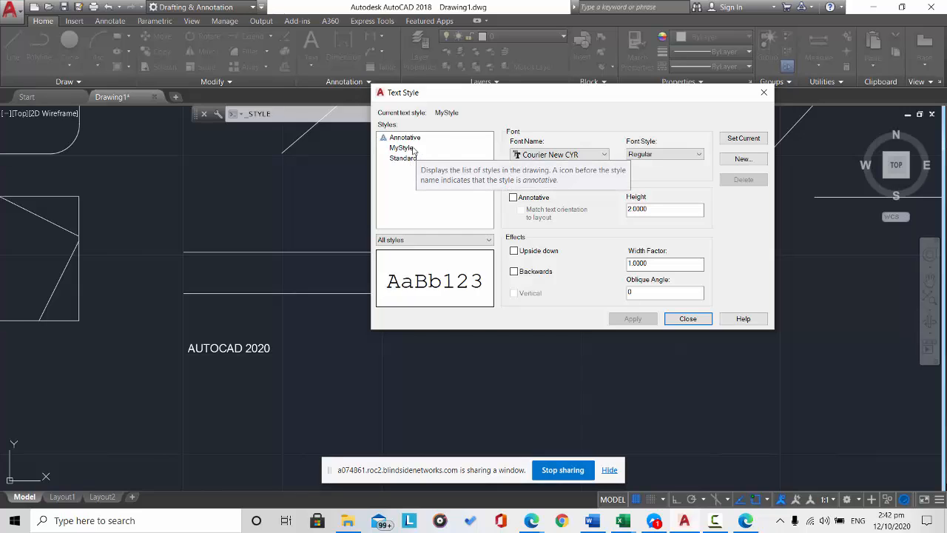
left_click(411, 148)
left_click(759, 139)
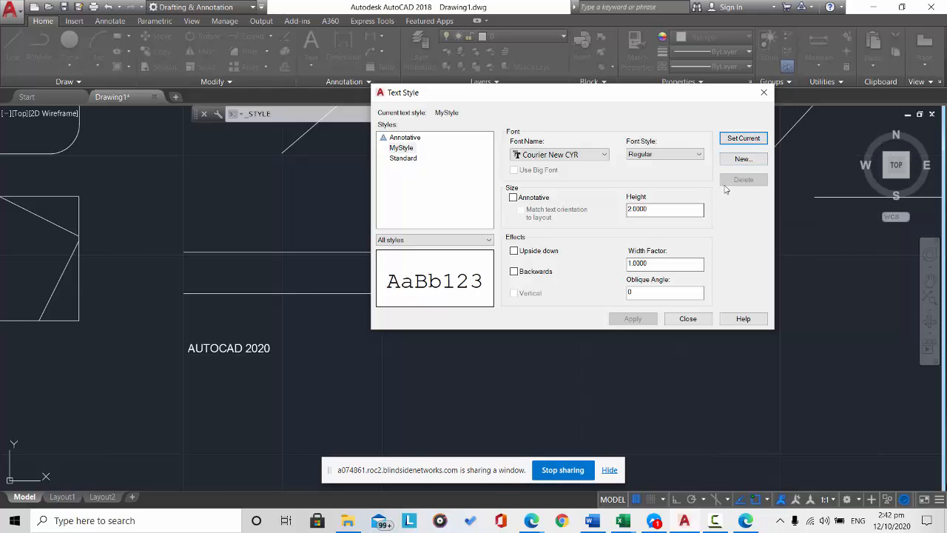
left_click(689, 319)
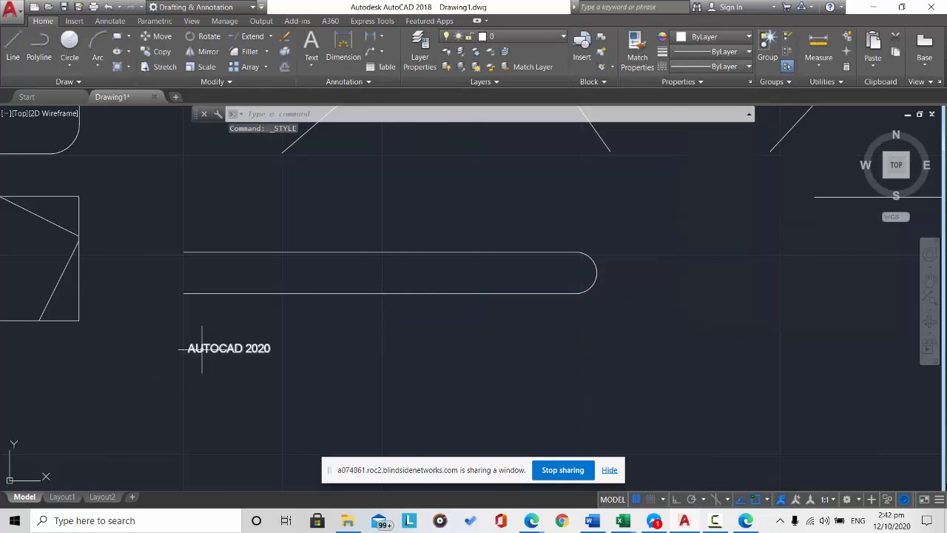
- Open the AUTOCAD 2020 text for editing, apply MyStyle to all of it, and close the text editor
left_click(201, 348)
left_click(210, 349)
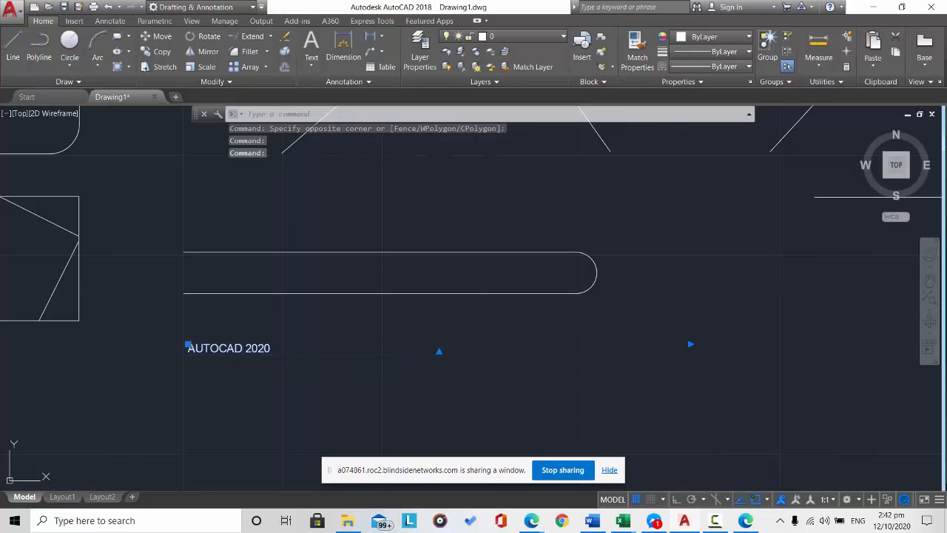
double_click(215, 348)
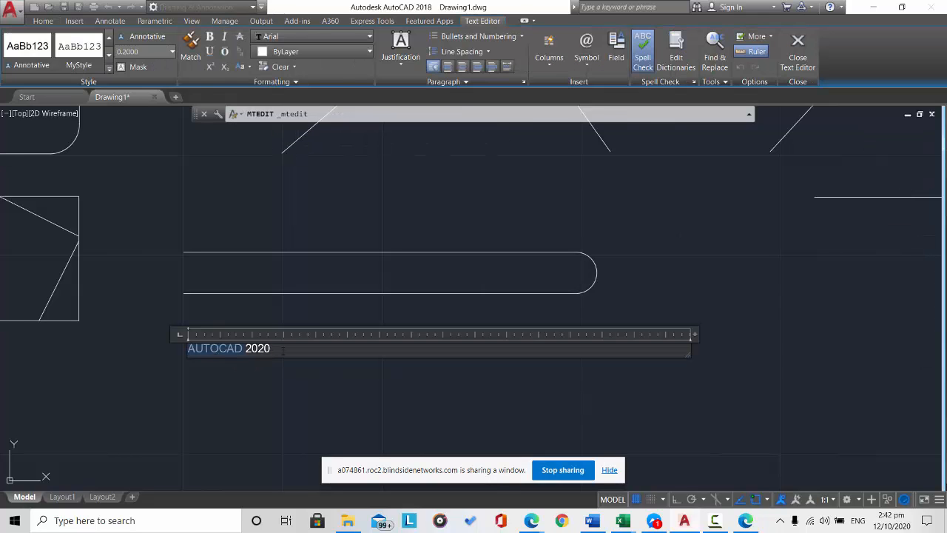
left_click_drag(283, 350, 155, 340)
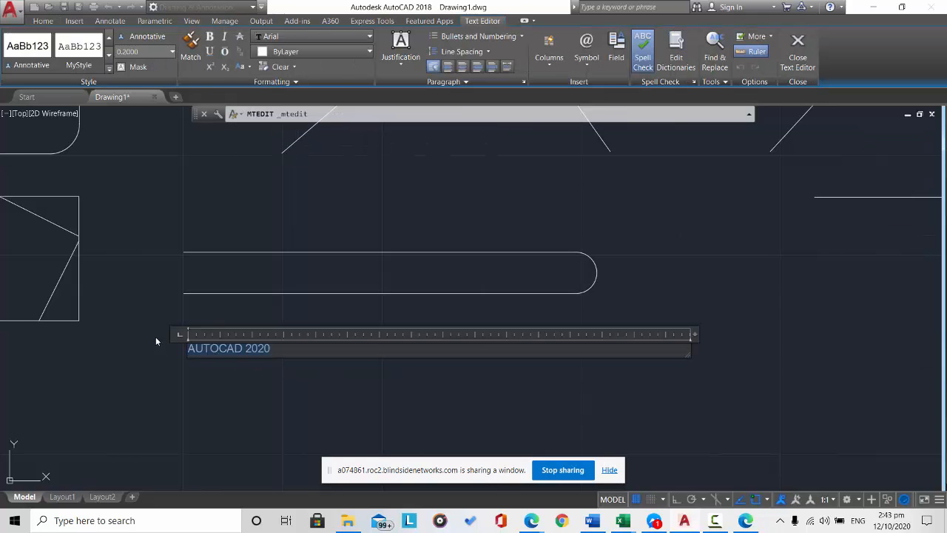
left_click(108, 69)
left_click(79, 49)
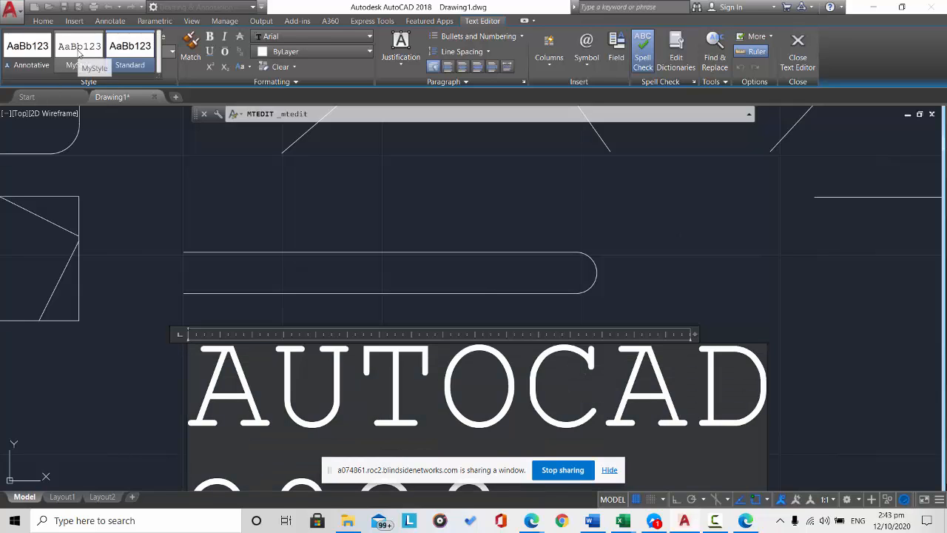
scroll(741, 323, "down", 2)
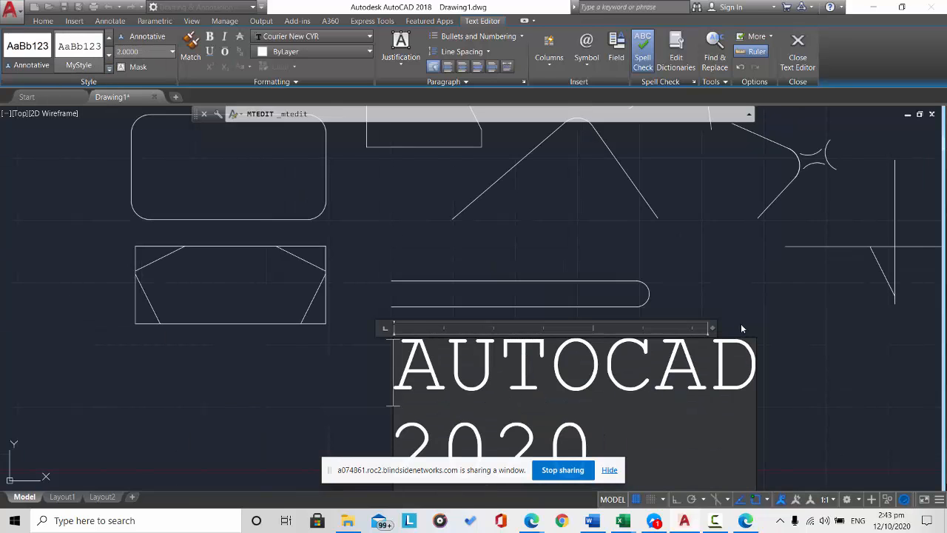
scroll(742, 328, "down", 2)
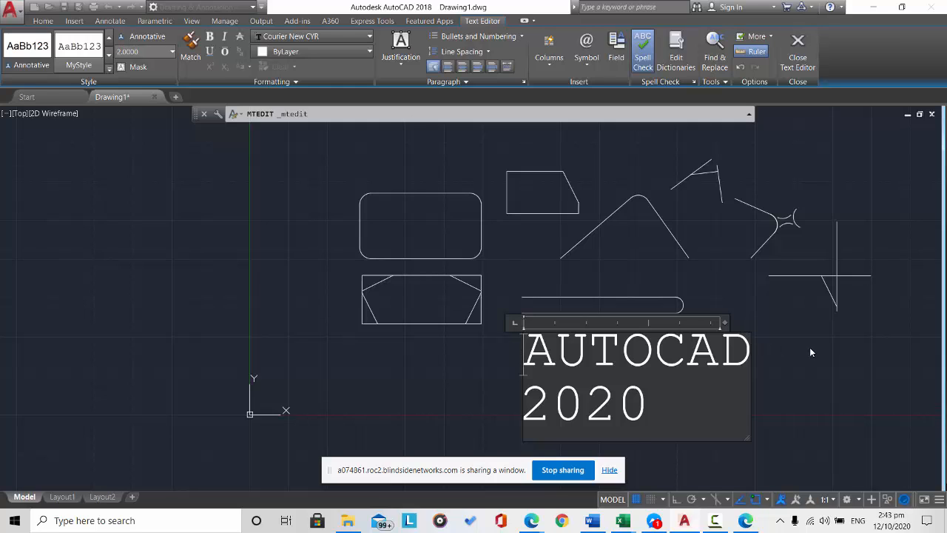
left_click(756, 403)
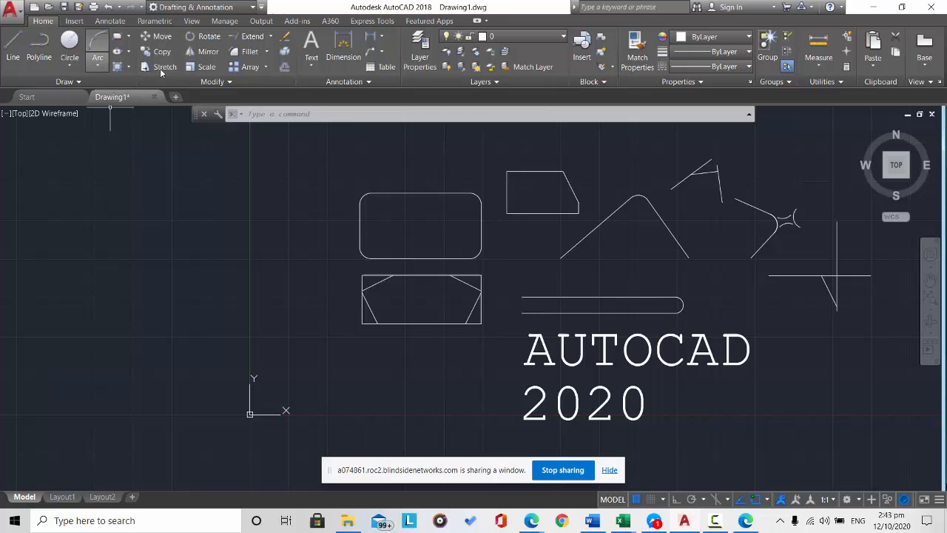
- Reopen the text style manager, set the MyStyle text height to 1, apply it, and close the manager
left_click(364, 81)
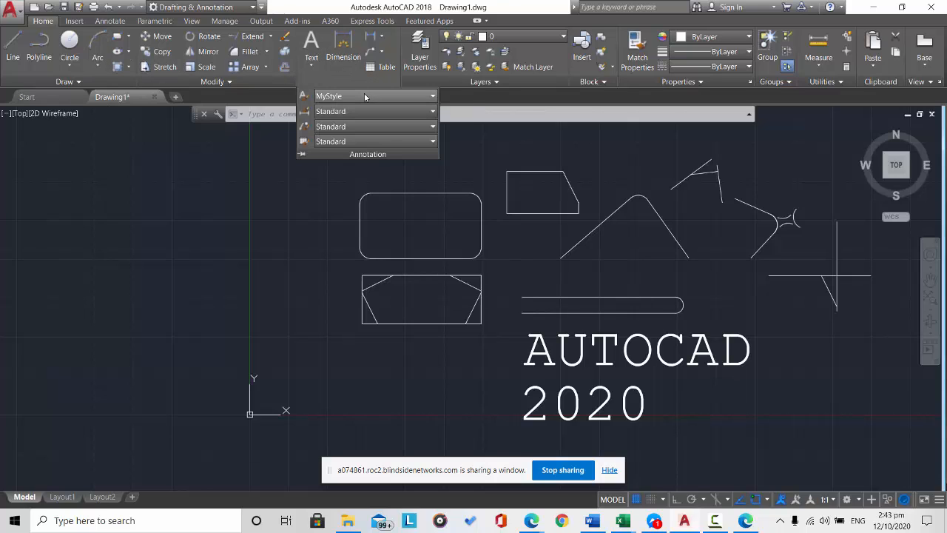
left_click(365, 96)
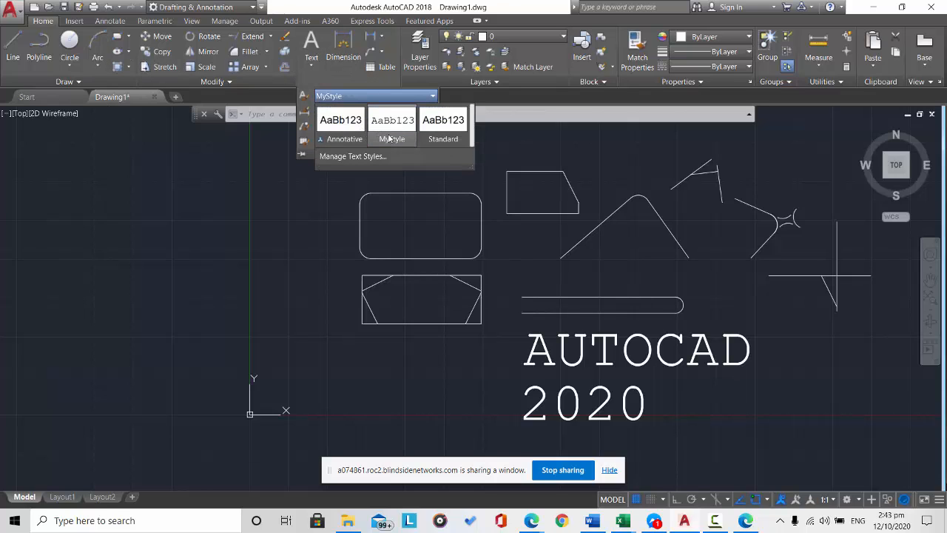
left_click(388, 138)
left_click(399, 96)
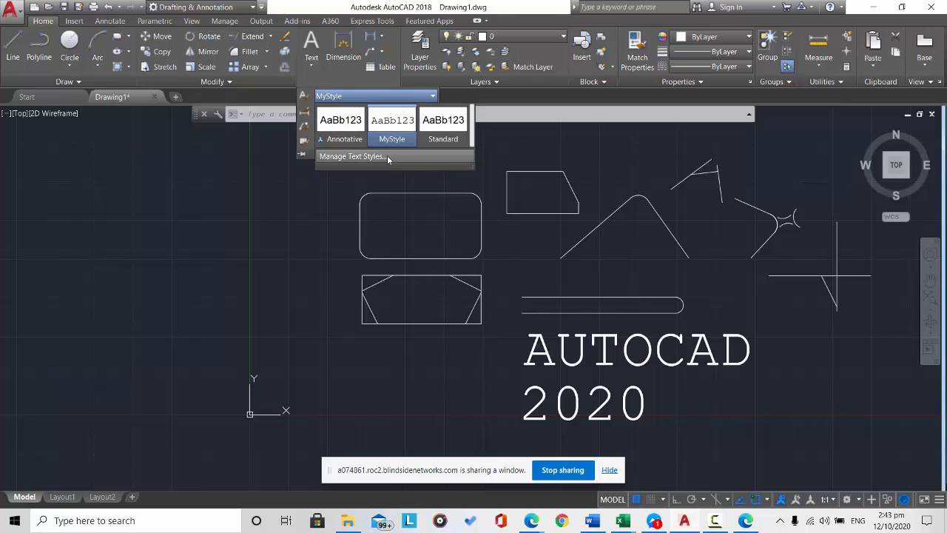
left_click(386, 155)
left_click(565, 256)
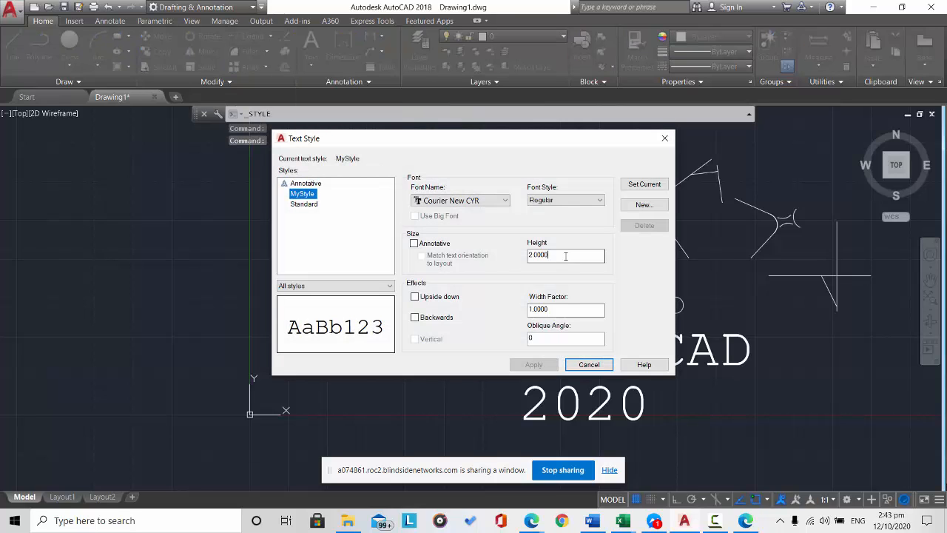
left_click_drag(565, 256, 511, 253)
type("1")
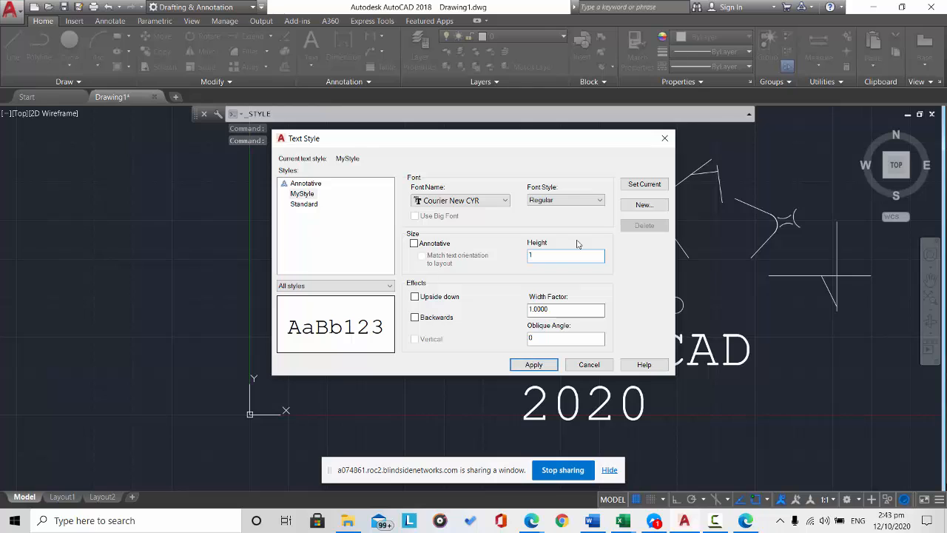
left_click(550, 364)
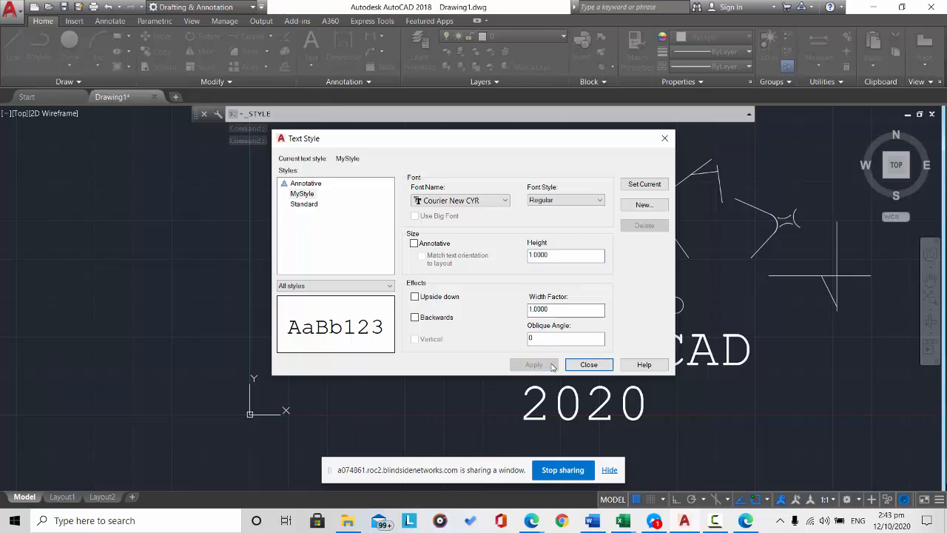
left_click(589, 365)
- Reapply MyStyle to the AUTOCAD 2020 text, accept the text style change, and close the text editor
left_click(601, 348)
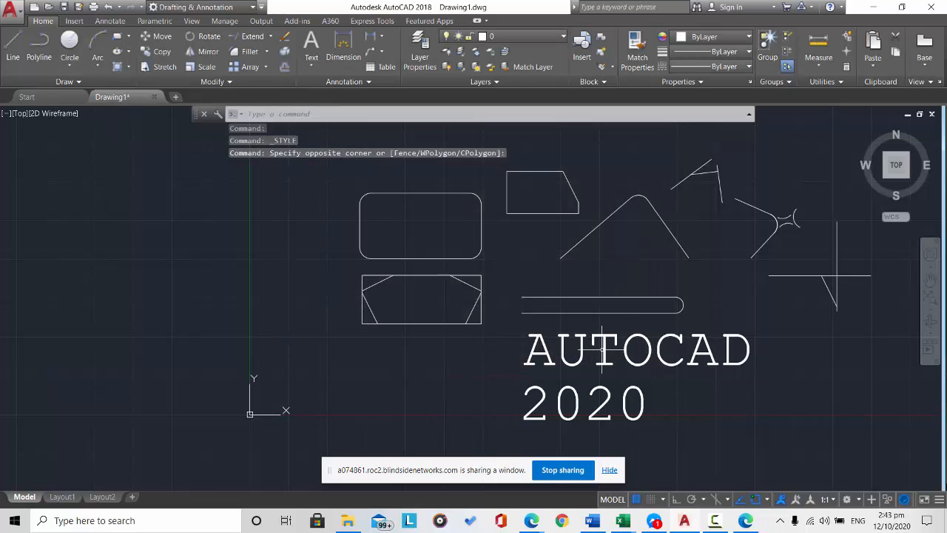
left_click(602, 349)
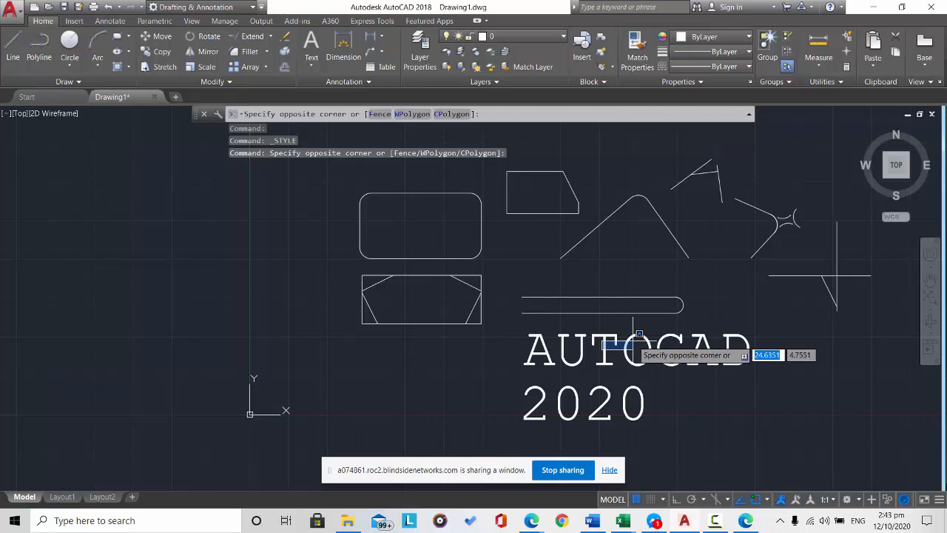
left_click(632, 341)
double_click(631, 340)
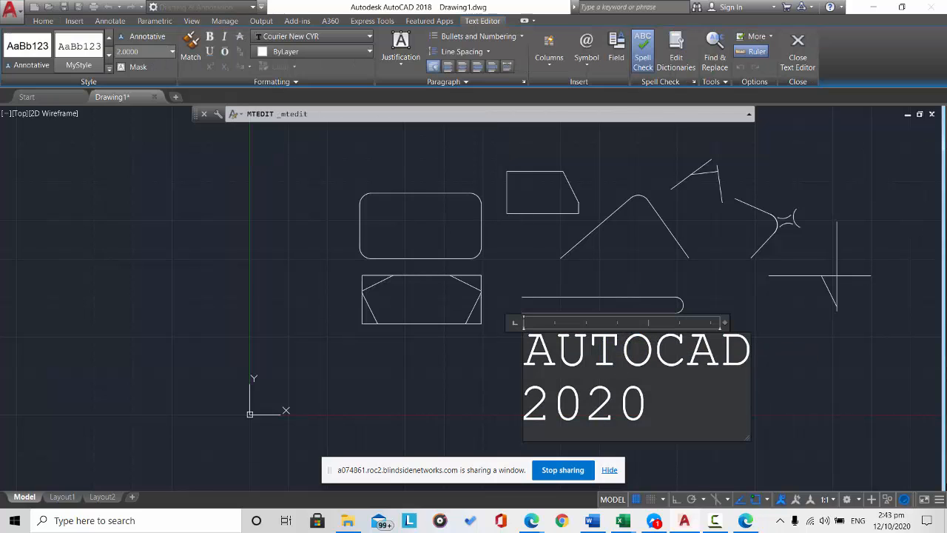
left_click(83, 60)
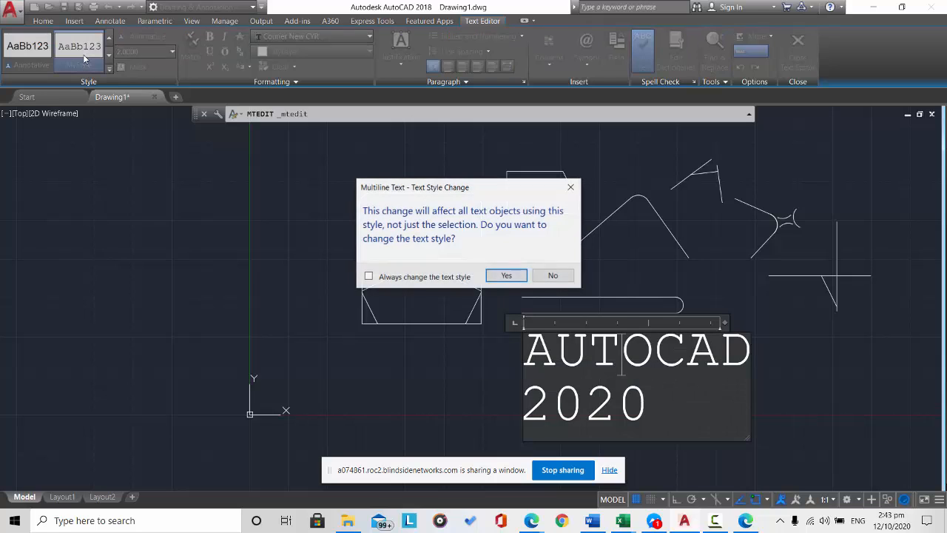
left_click(505, 276)
left_click(673, 406)
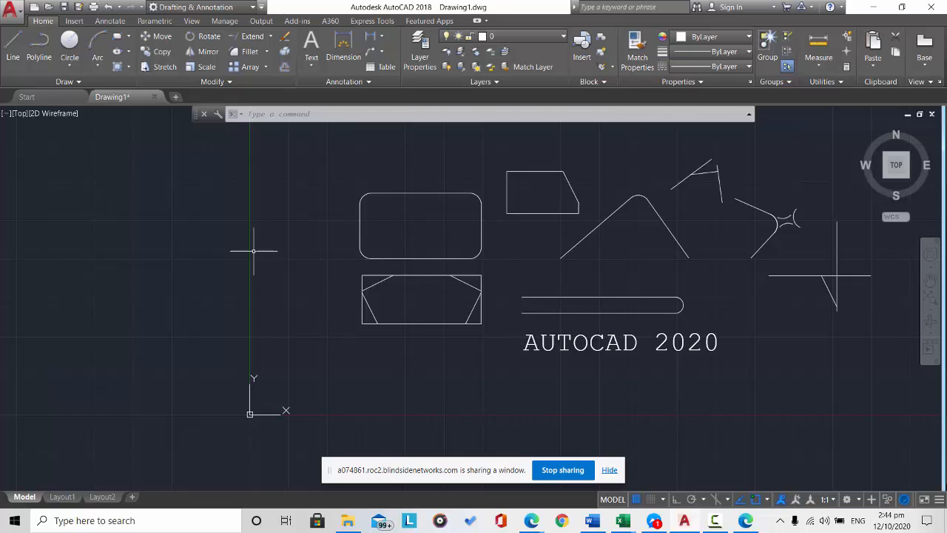
- Select the small MAKING text near the upper end of the Y axis and move it just below the AUTOCAD 2020 text
scroll(262, 215, "up", 5)
scroll(262, 215, "down", 8)
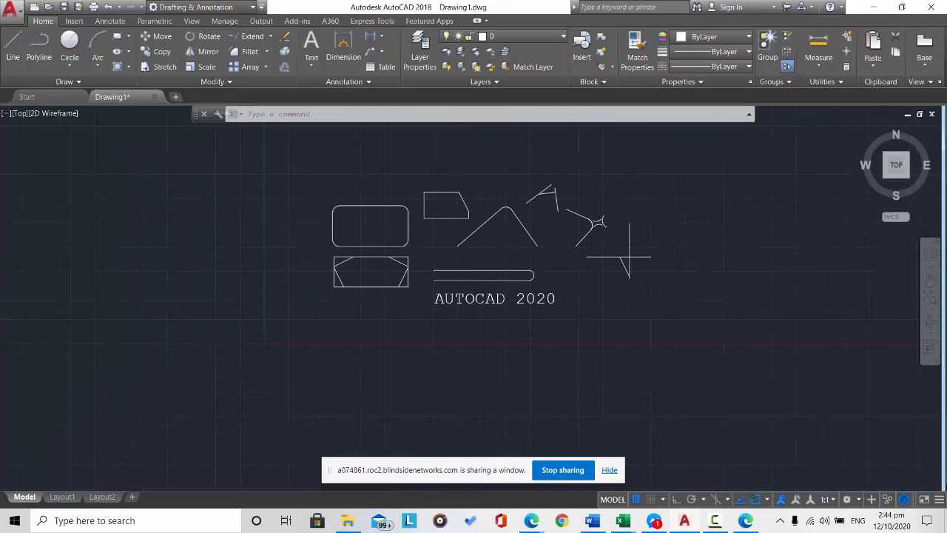
scroll(237, 176, "up", 5)
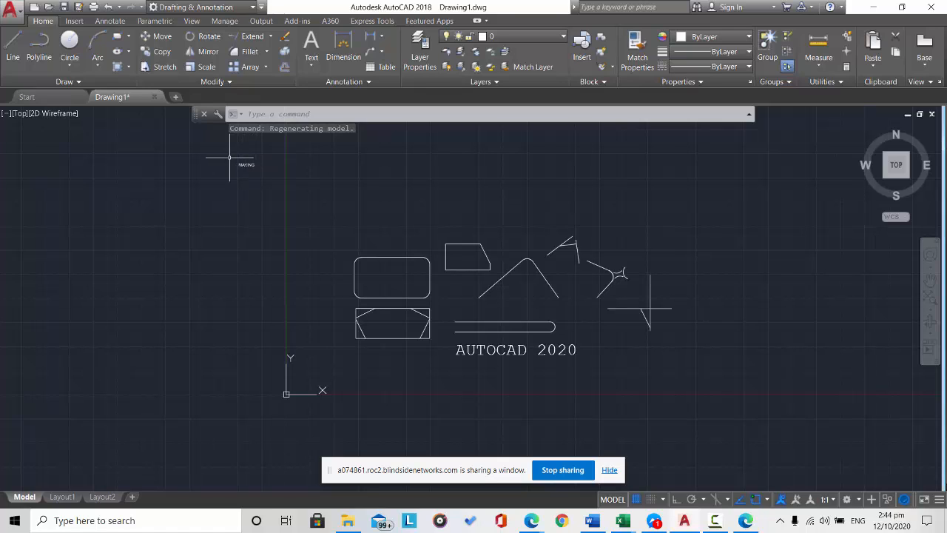
mouse_move(229, 157)
left_mouse_down()
mouse_move(276, 159)
mouse_move(245, 178)
mouse_move(243, 191)
left_mouse_up()
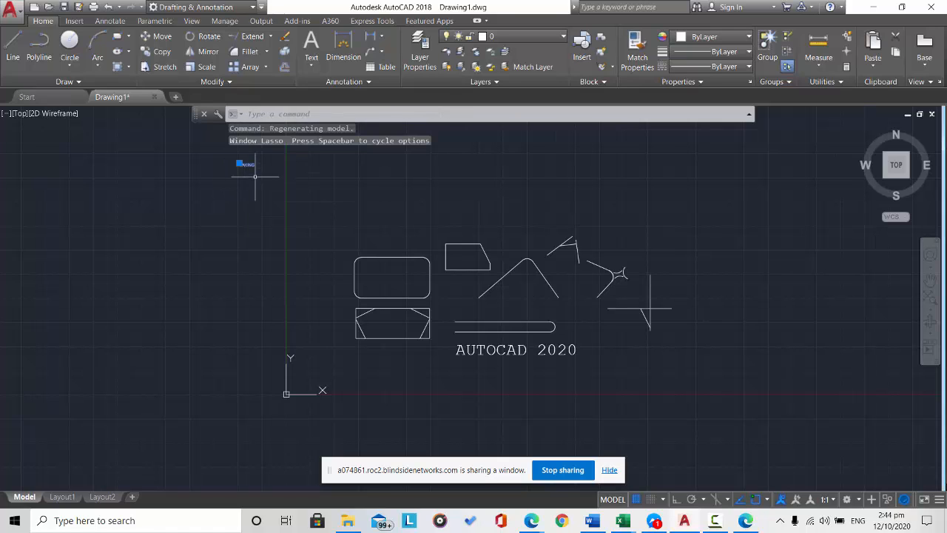
scroll(248, 163, "up", 5)
scroll(248, 160, "up", 3)
scroll(249, 164, "down", 10)
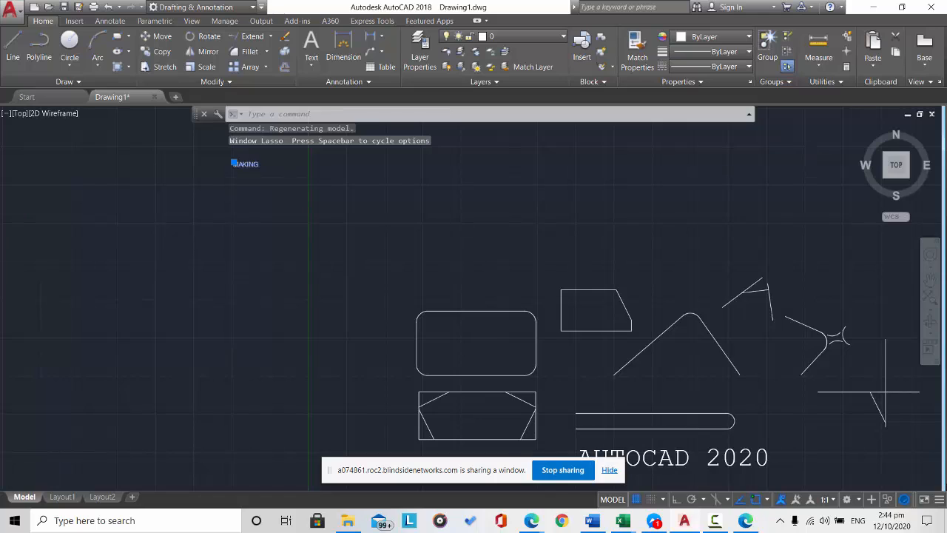
scroll(439, 238, "down", 2)
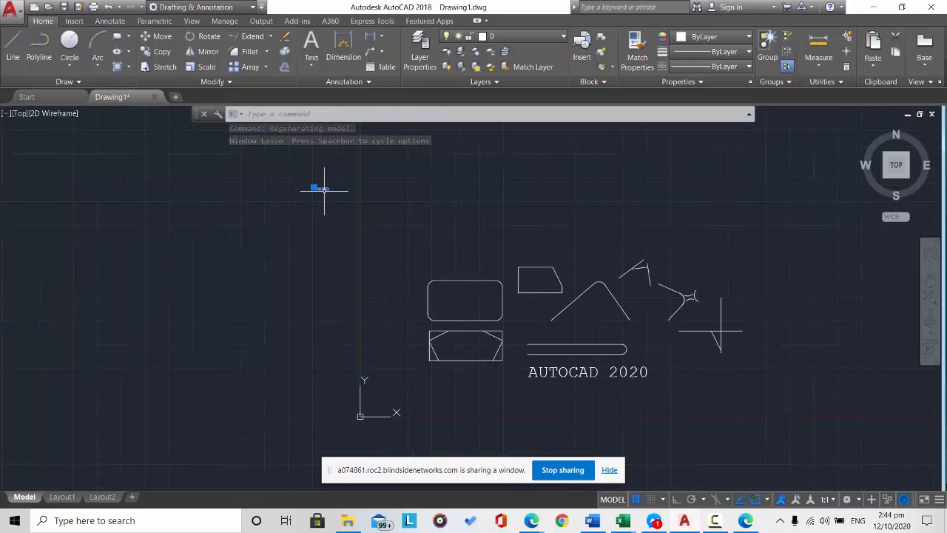
left_click_drag(325, 188, 543, 404)
- Open the MAKING text for editing, apply MyStyle to it, and close the text editor
scroll(592, 411, "down", 2)
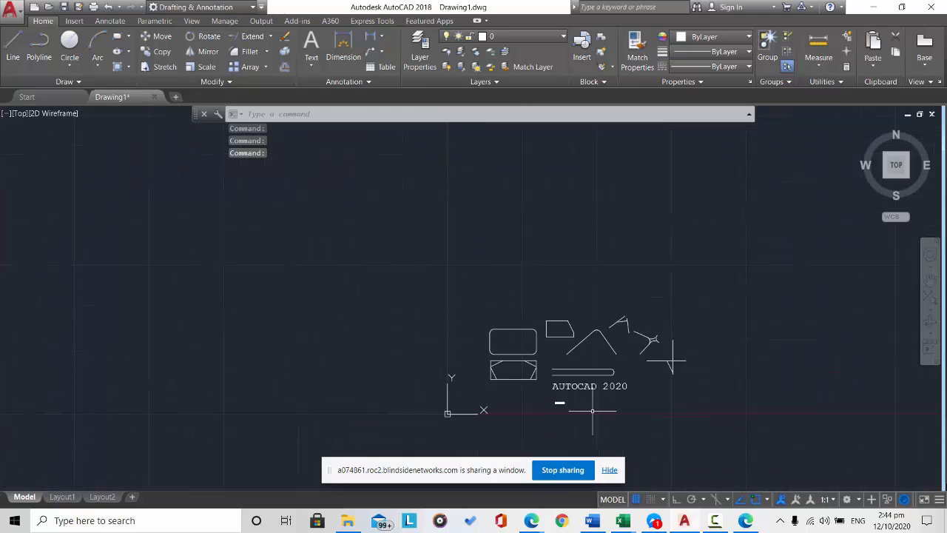
scroll(570, 425, "up", 4)
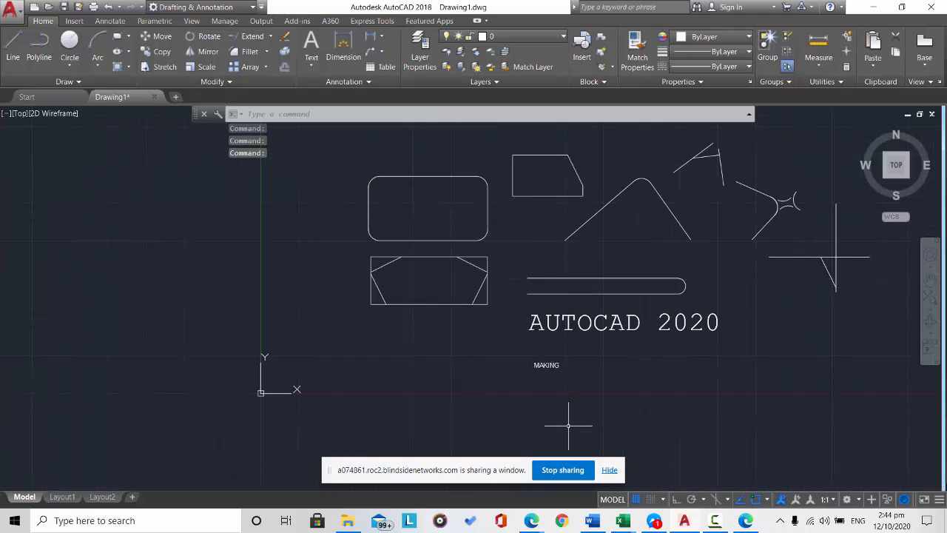
double_click(546, 364)
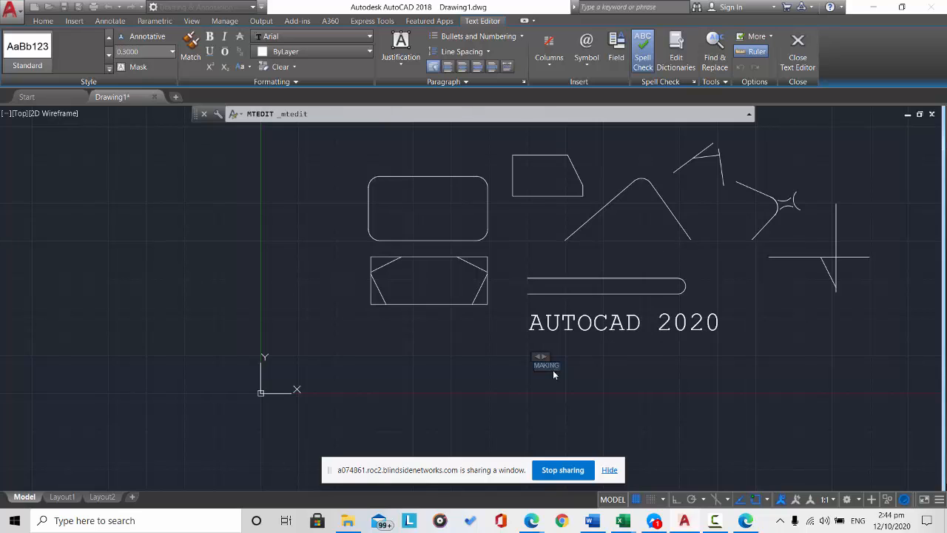
left_click(108, 69)
left_click(81, 44)
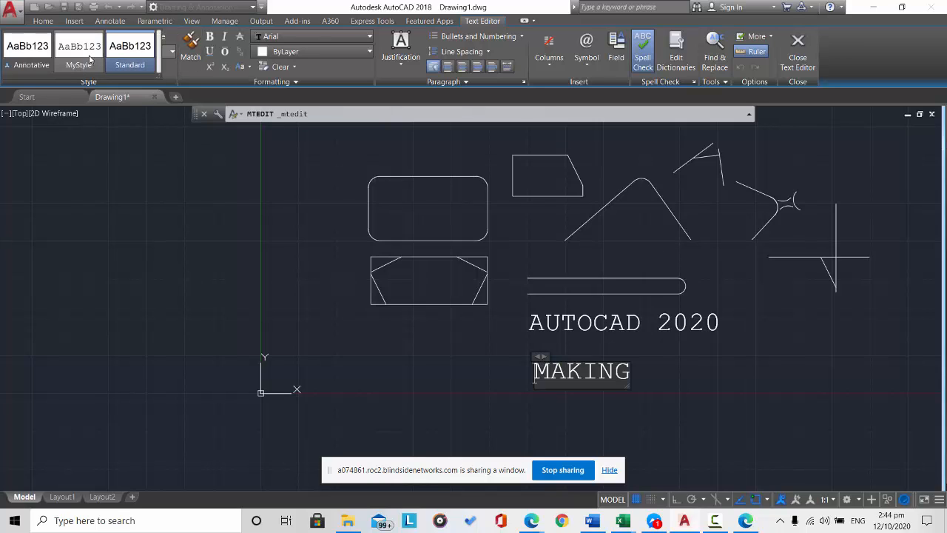
left_click(645, 347)
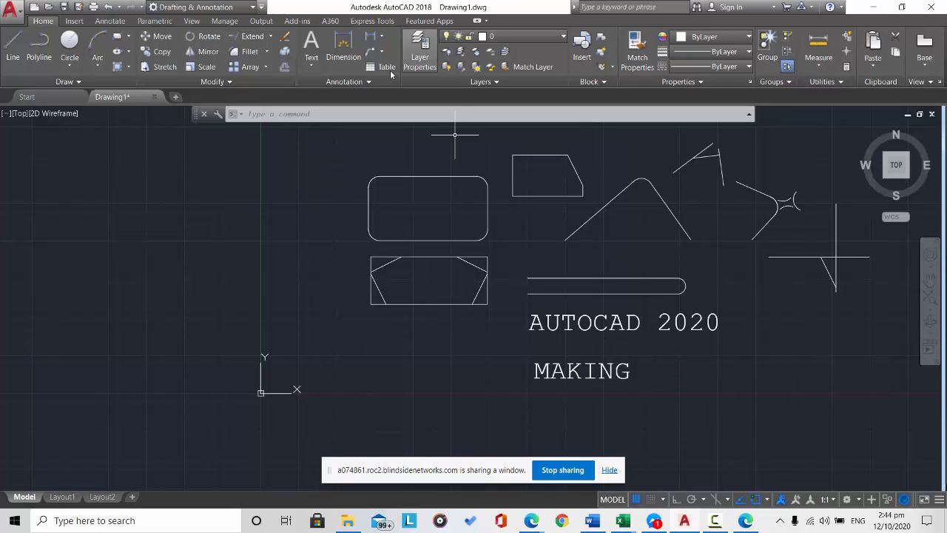
- Examine the available text, dimension, multileader and table styles in the annotation settings
left_click(367, 81)
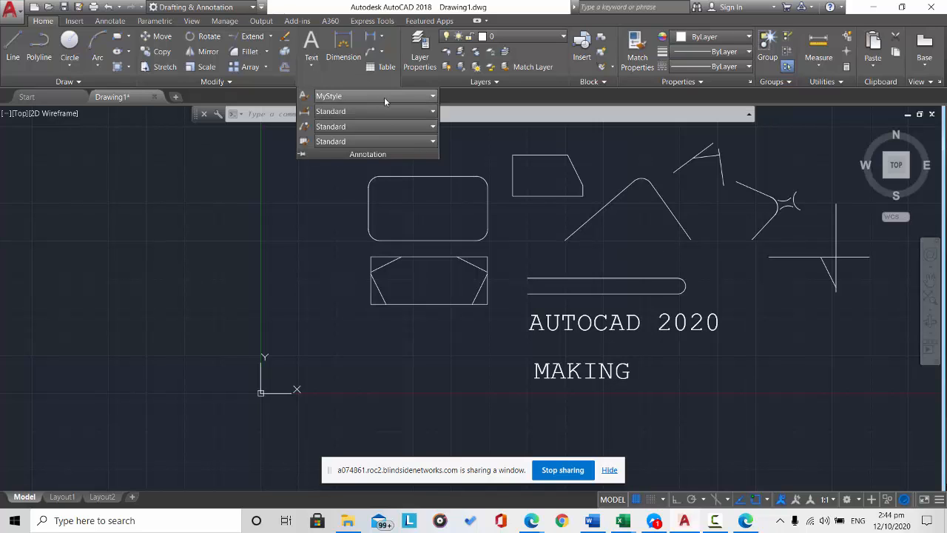
left_click(427, 97)
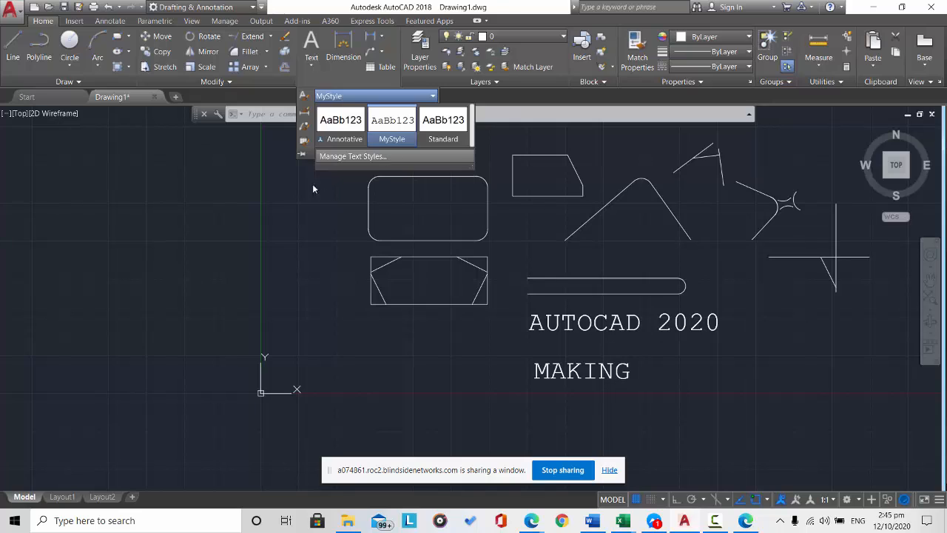
left_click(385, 111)
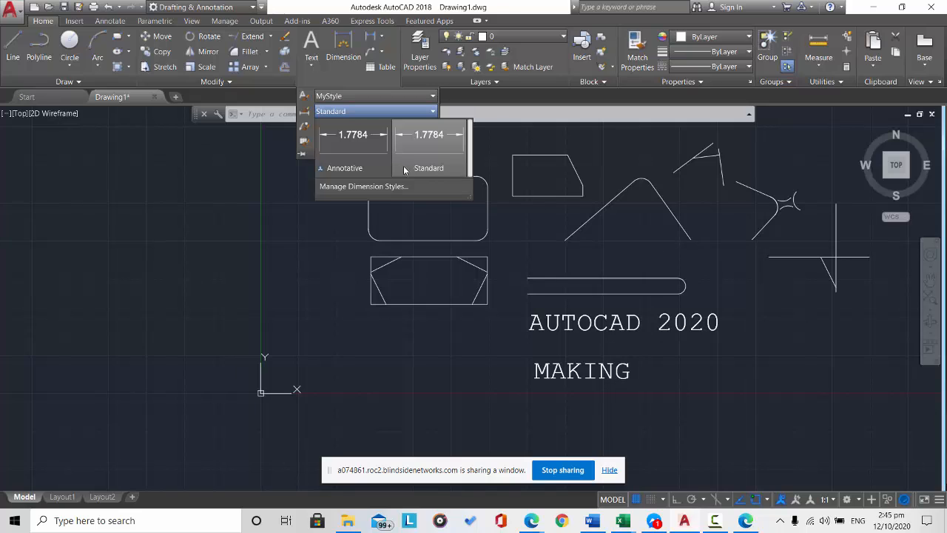
left_click(297, 204)
left_click(390, 127)
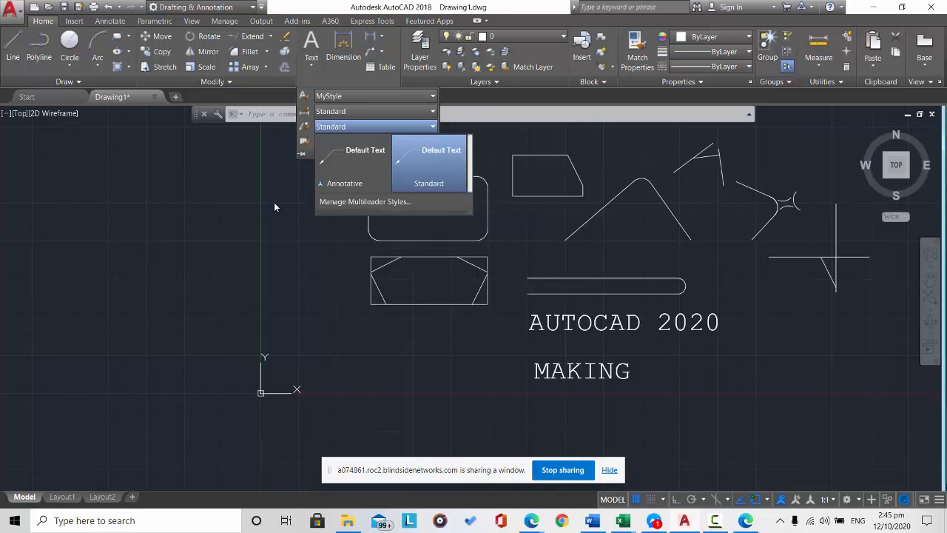
left_click(311, 207)
left_click(403, 139)
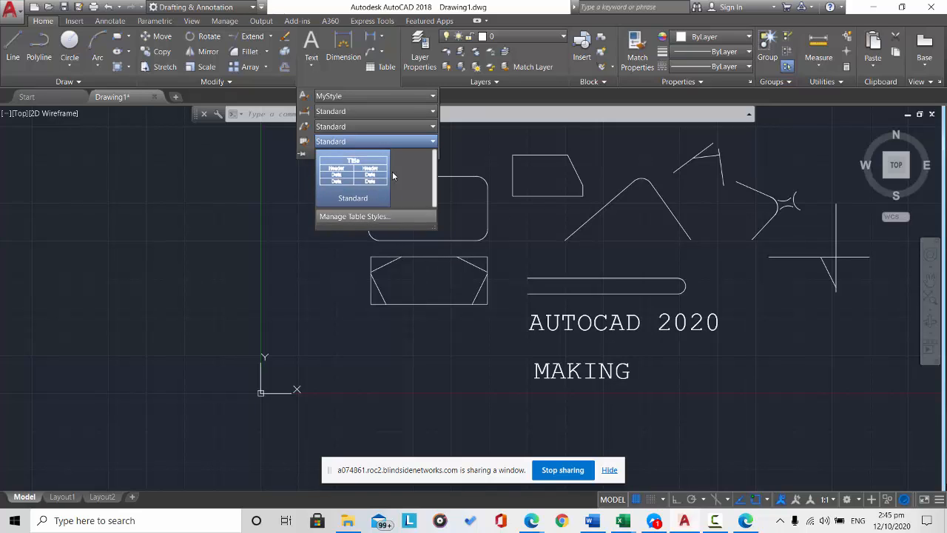
left_click(273, 203)
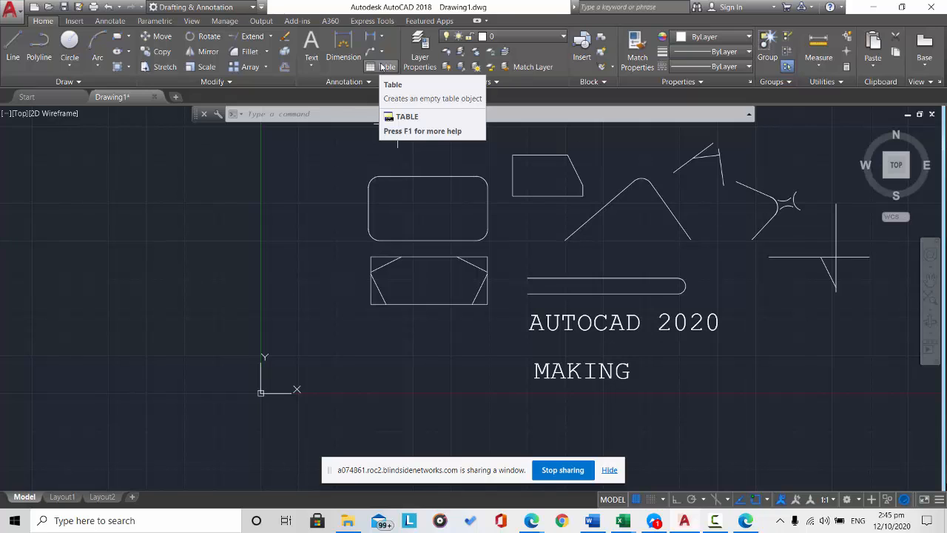
- Insert an empty Standard table with 5 columns and 1 data row beside the rounded rectangle, across the Y axis, leaving its cells blank
left_click(381, 67)
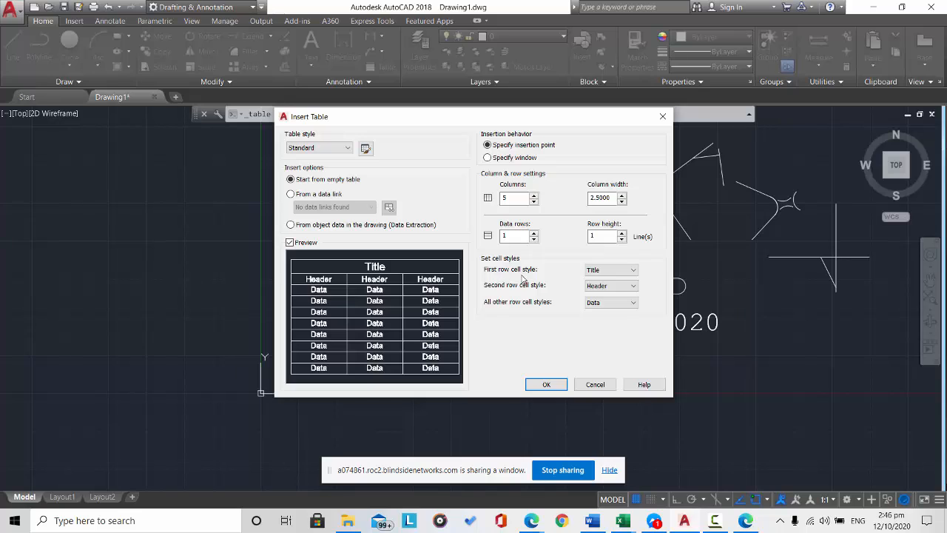
left_click(635, 271)
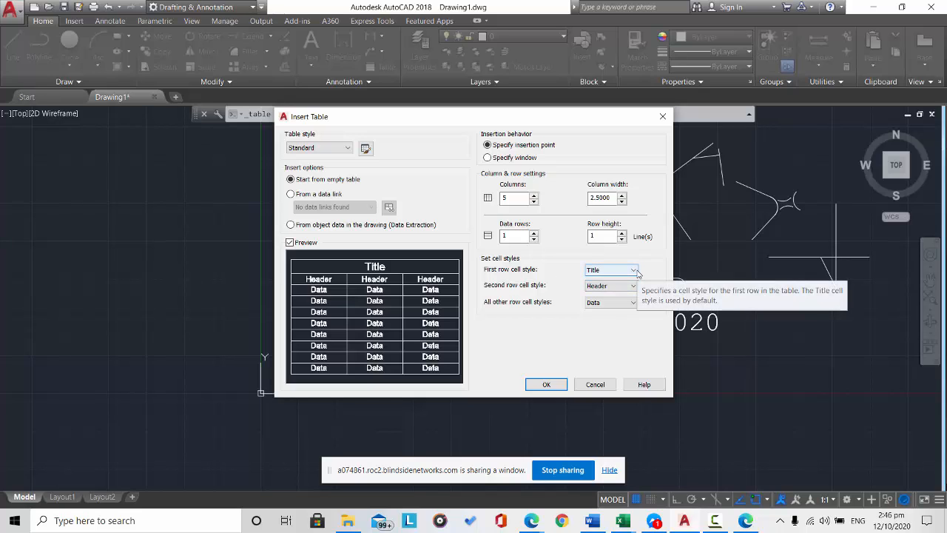
left_click(635, 271)
left_click(634, 287)
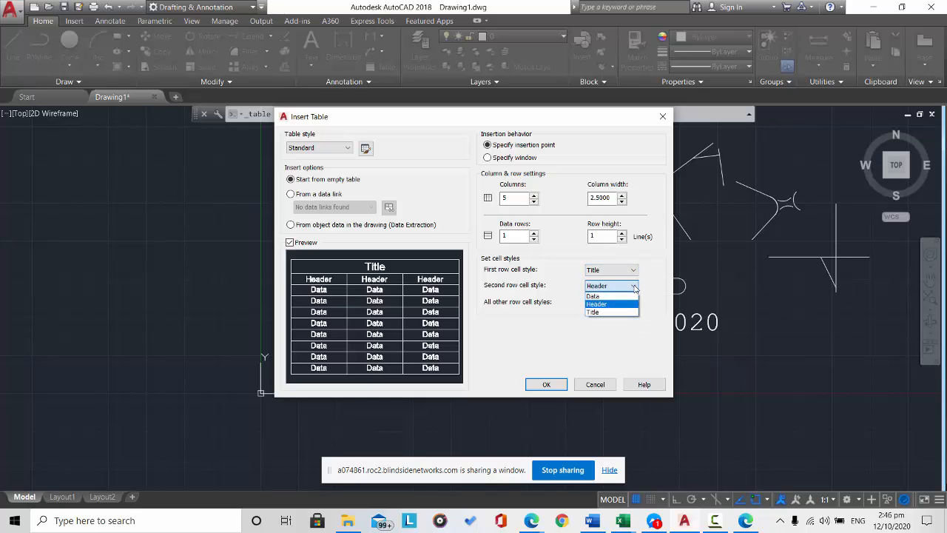
left_click(634, 287)
left_click(633, 302)
left_click(633, 303)
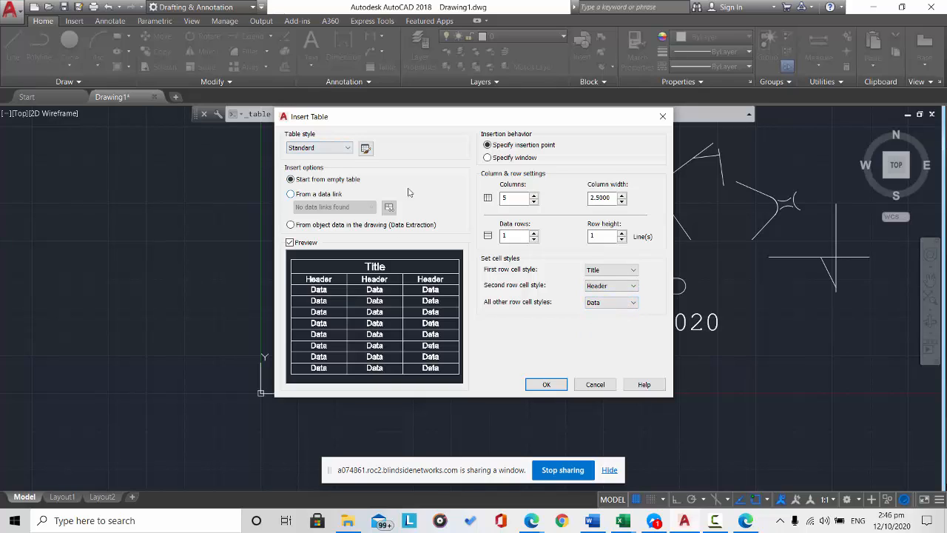
left_click(547, 384)
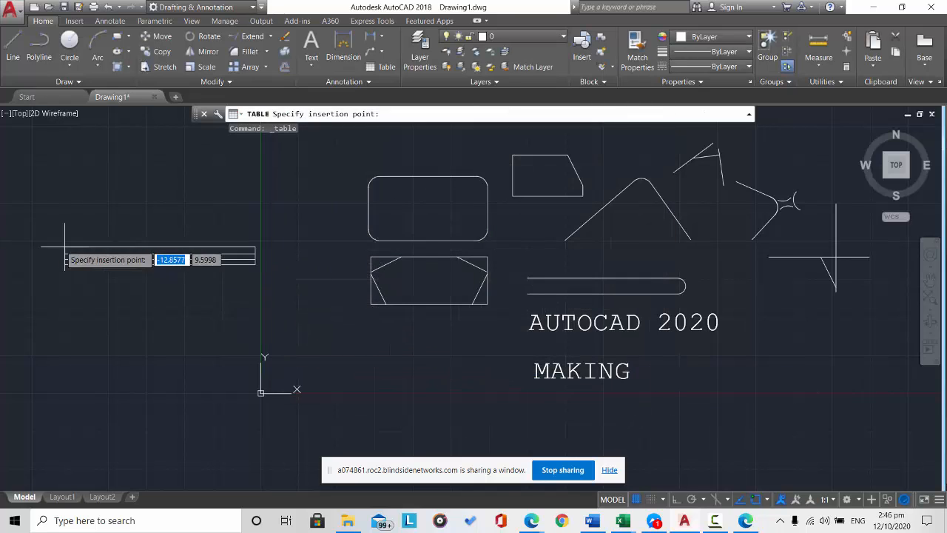
left_click(105, 171)
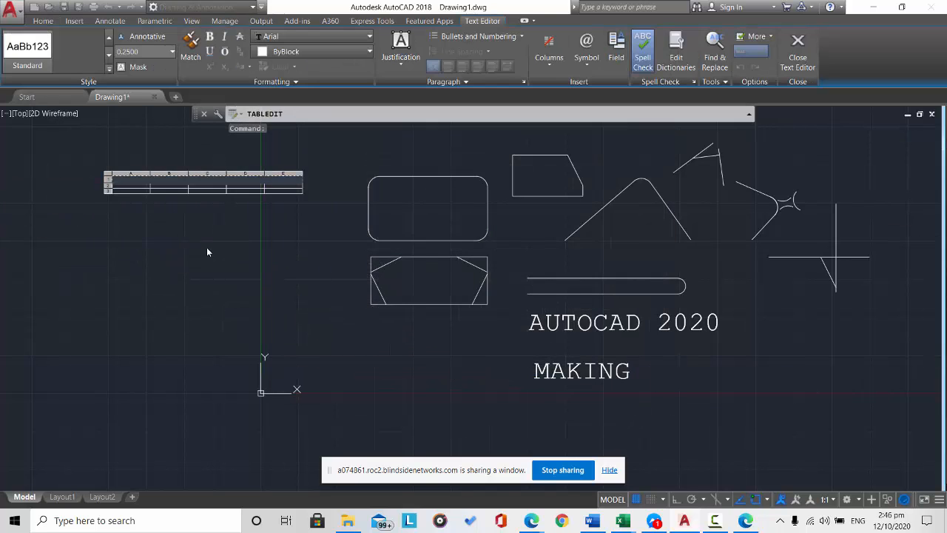
key("Escape")
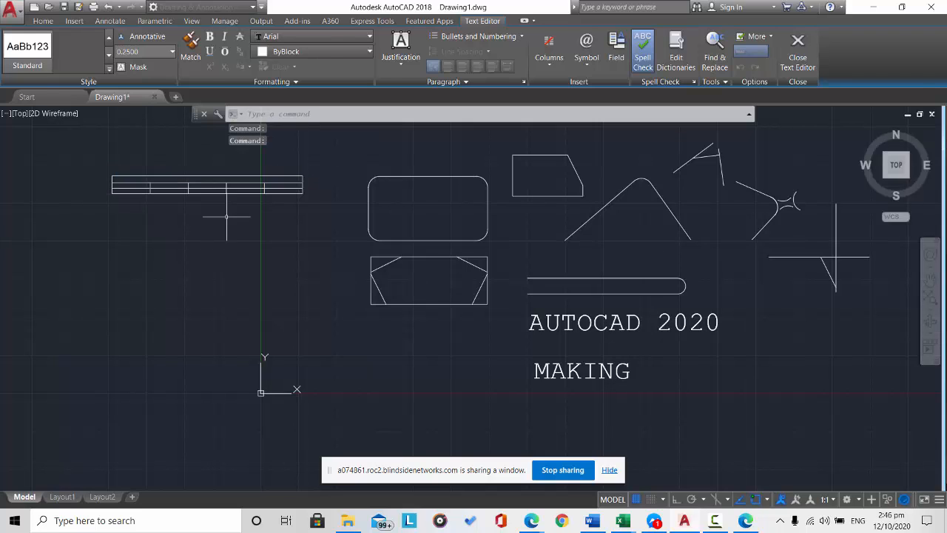
key("Escape")
key("Escape")
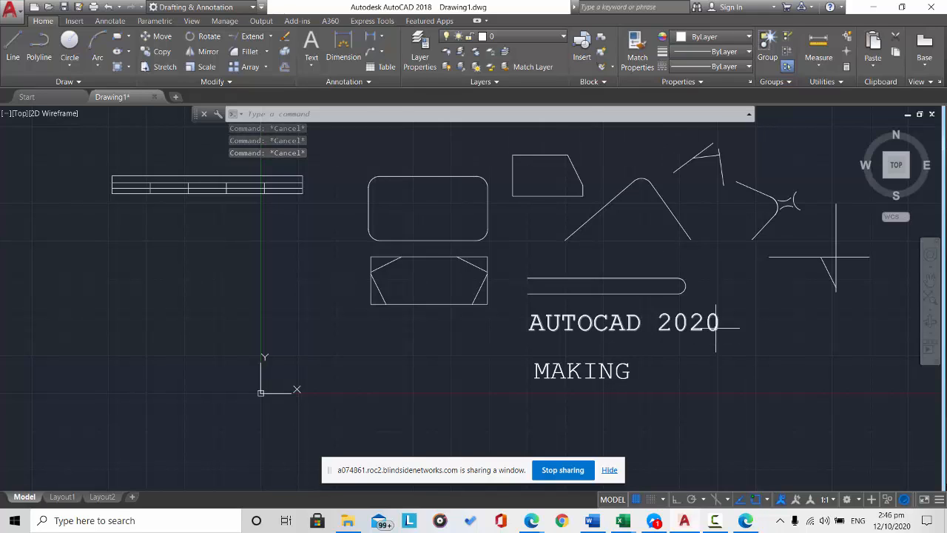
- Open the AUTOCAD 2020 text for editing, set its text height to 0.5, and close the text editor
double_click(615, 322)
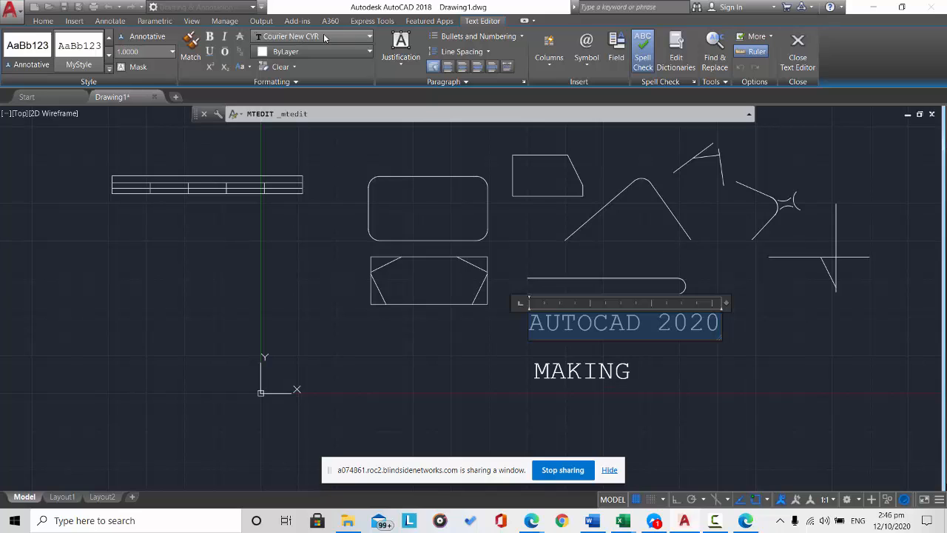
left_click(368, 37)
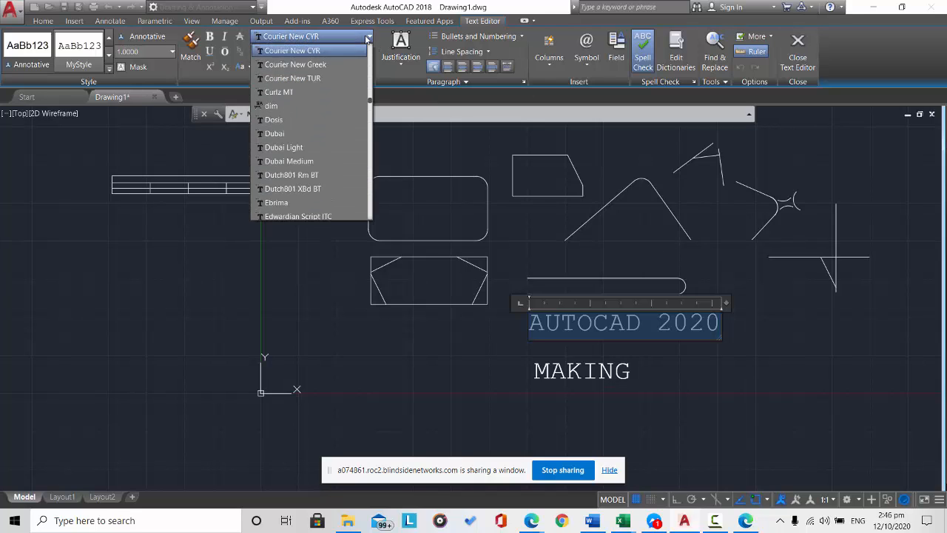
left_click(368, 37)
left_click(166, 51)
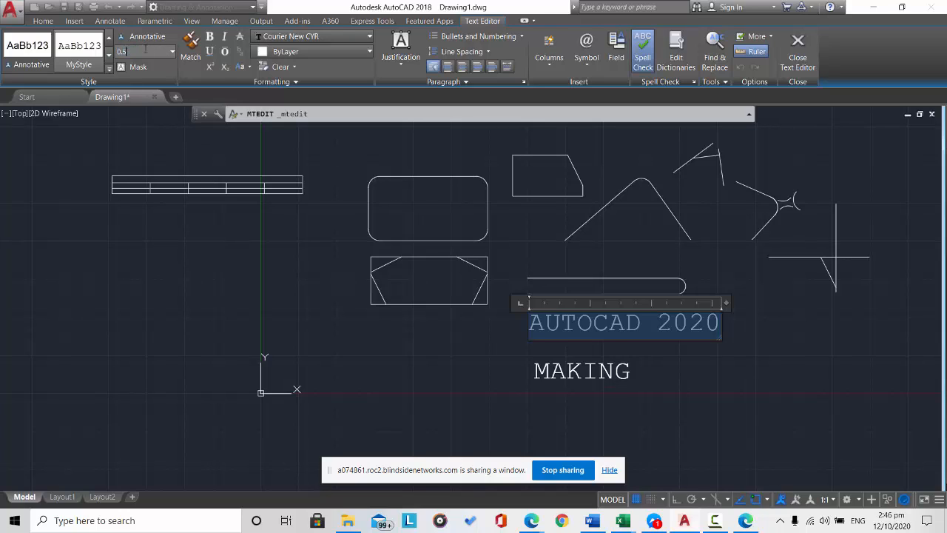
key("Return")
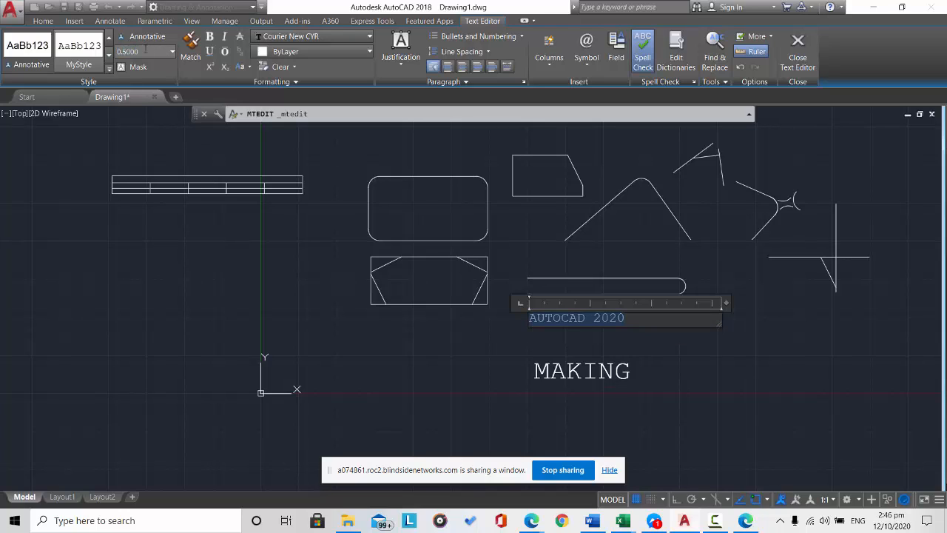
left_click(623, 351)
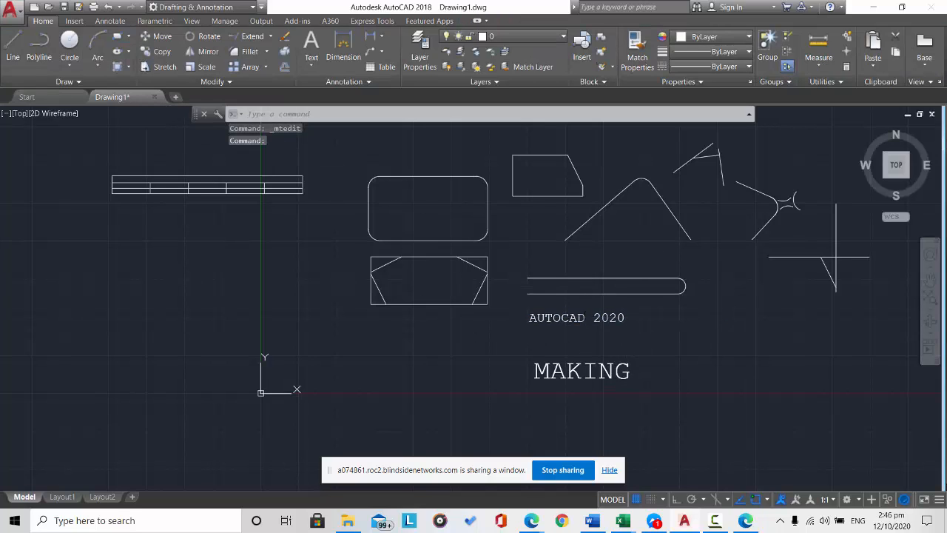
- Reopen the AUTOCAD 2020 text, change its font to Arial, and close the text editor
double_click(583, 318)
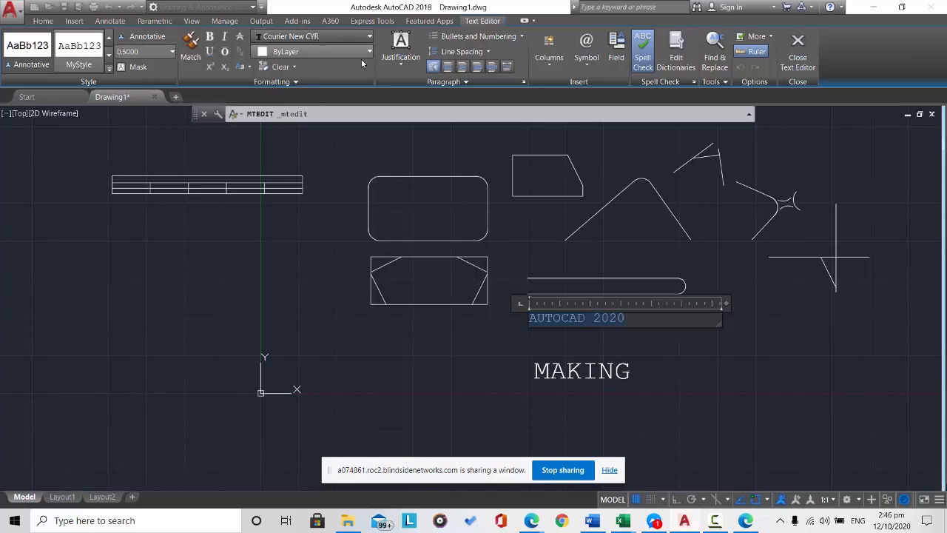
left_click(332, 34)
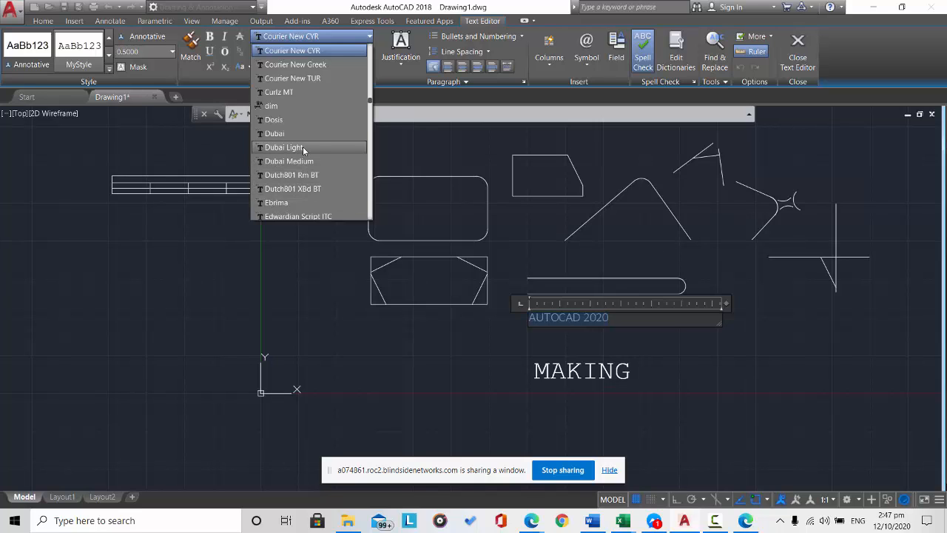
scroll(309, 155, "up", 7)
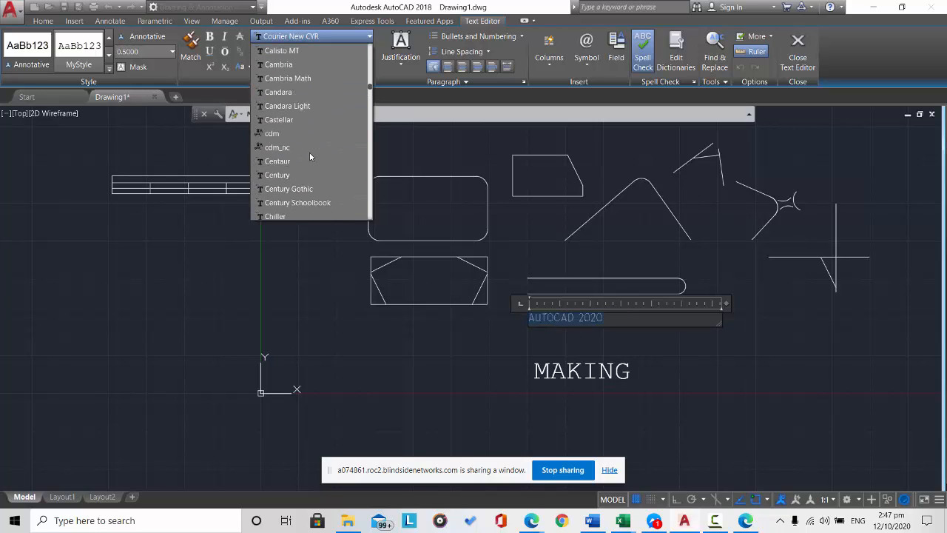
scroll(310, 152, "up", 8)
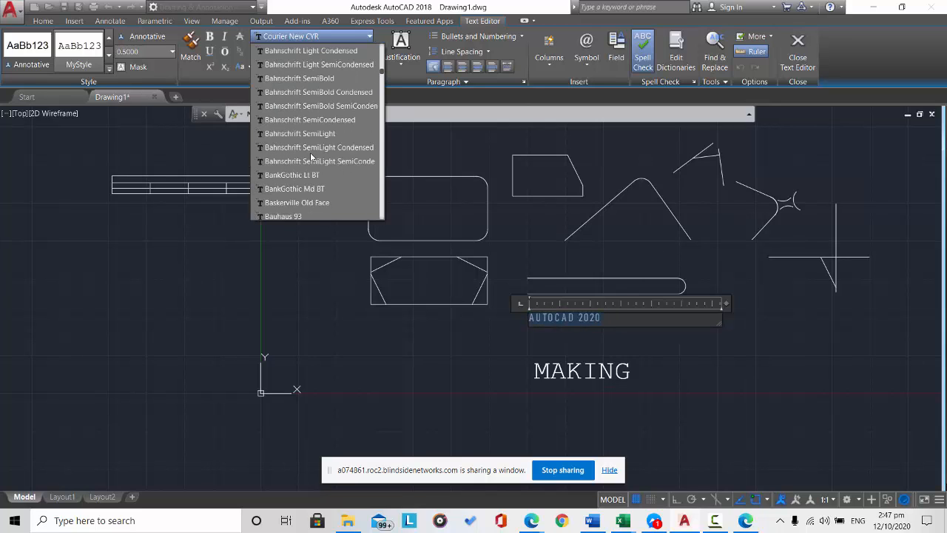
scroll(310, 152, "up", 3)
left_click(300, 80)
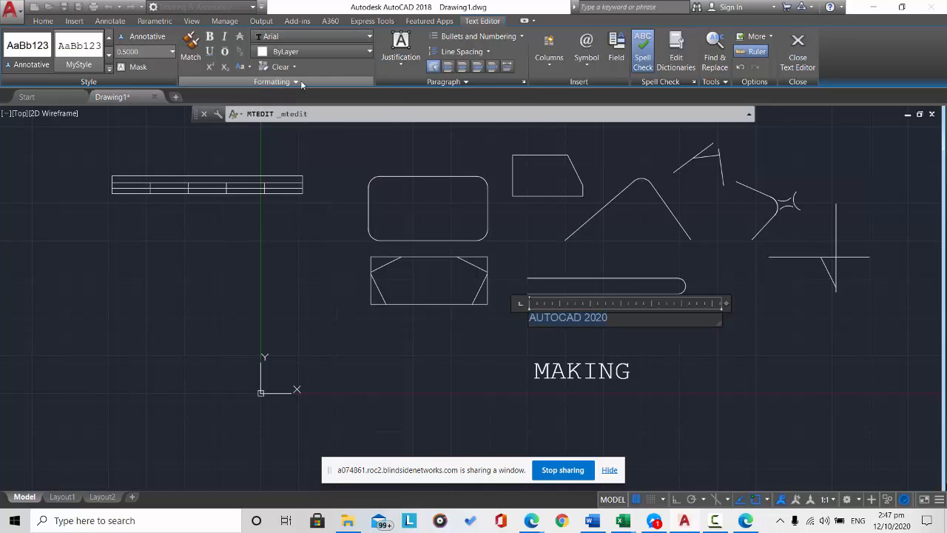
left_click(669, 361)
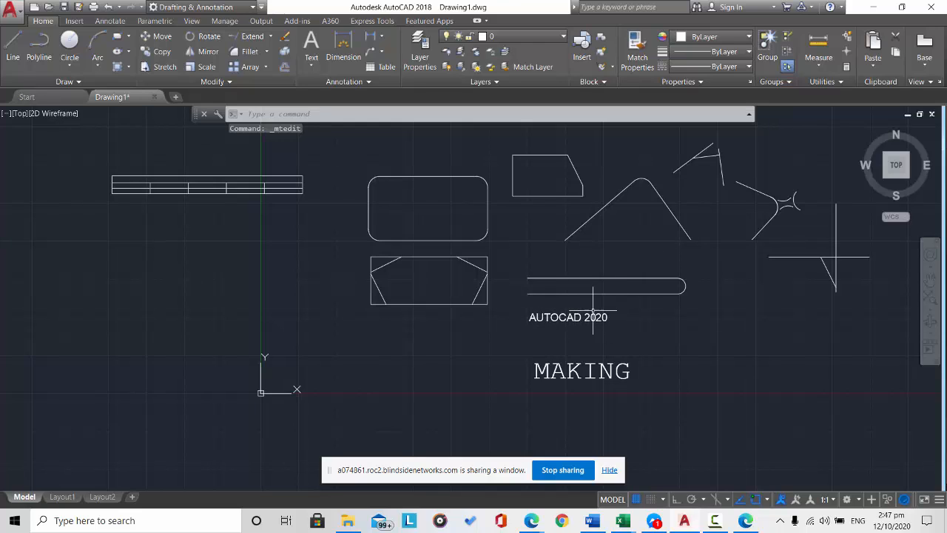
- Open the AUTOCAD 2020 text for editing and examine its colour and justification options without changing them
double_click(588, 318)
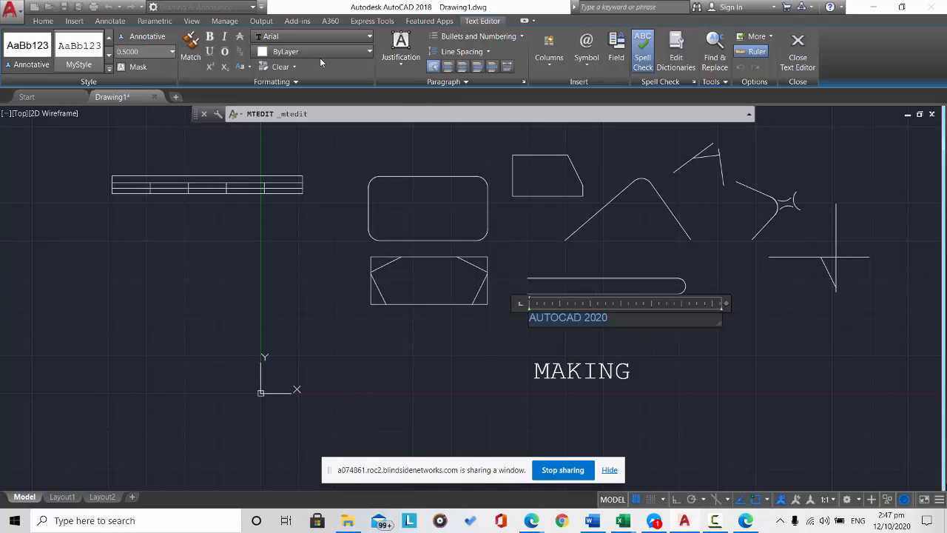
left_click(347, 52)
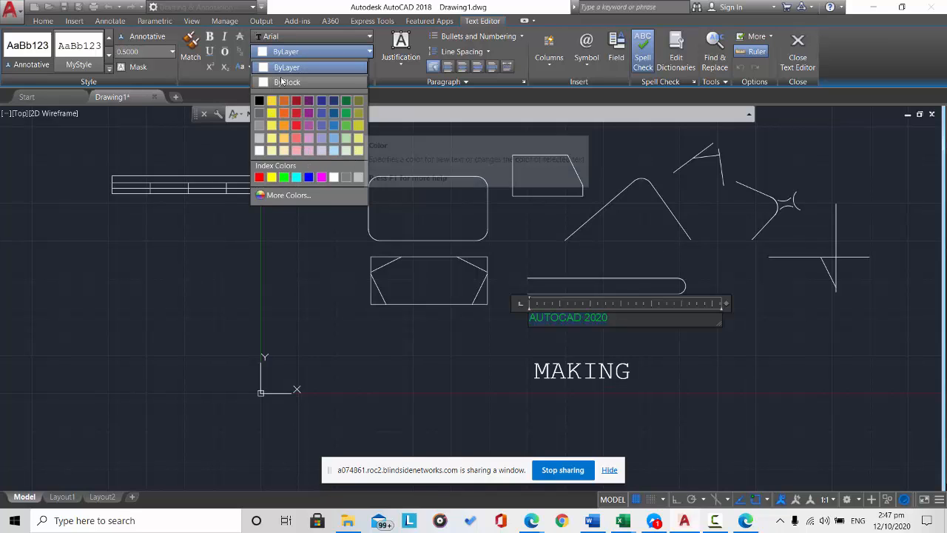
left_click(122, 159)
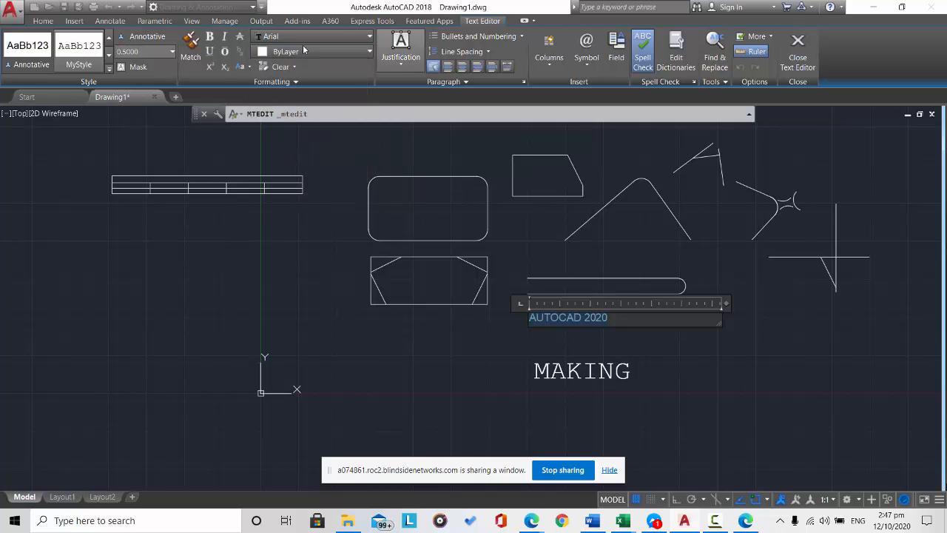
left_click(403, 63)
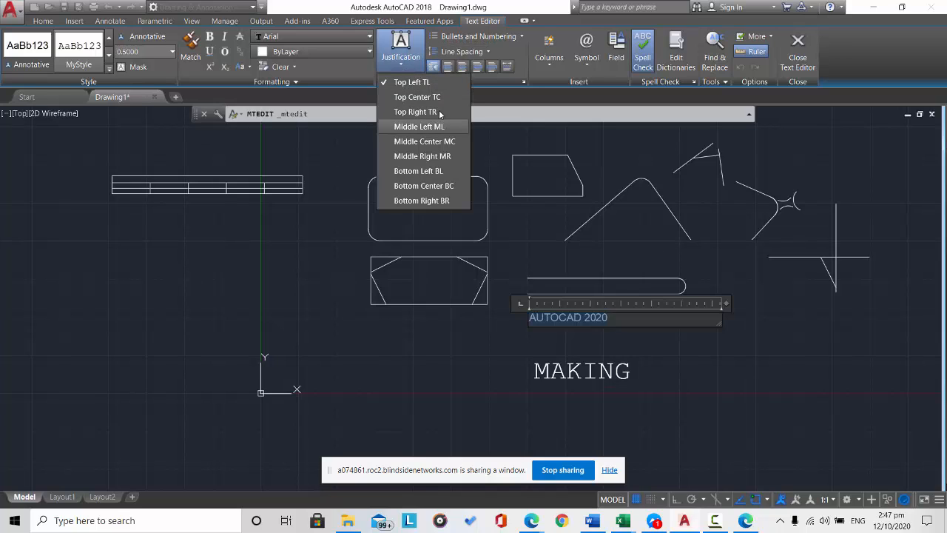
key("Escape")
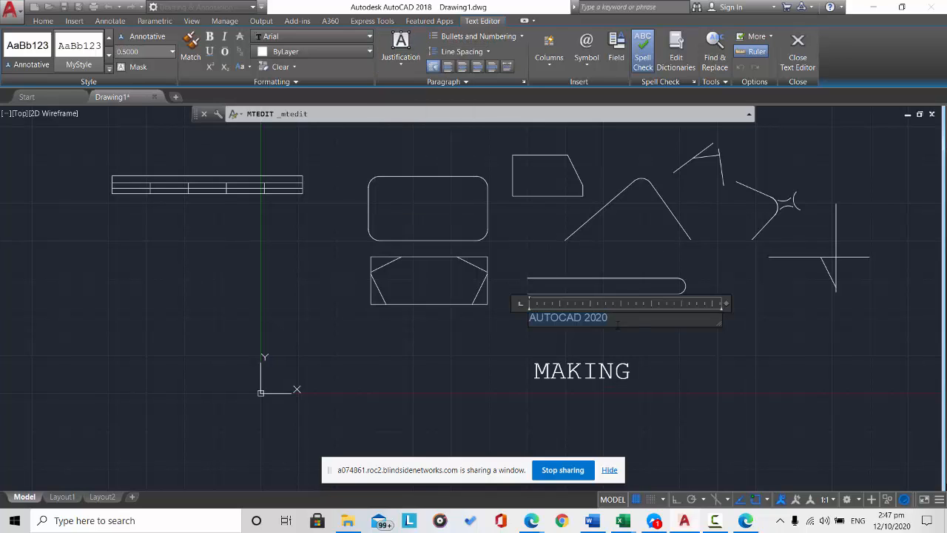
- Enlarge the AUTOCAD 2020 text frame until it encloses the MAKING text, and reopen the AUTOCAD 2020 text for editing
left_click_drag(718, 326, 801, 420)
left_click(801, 420)
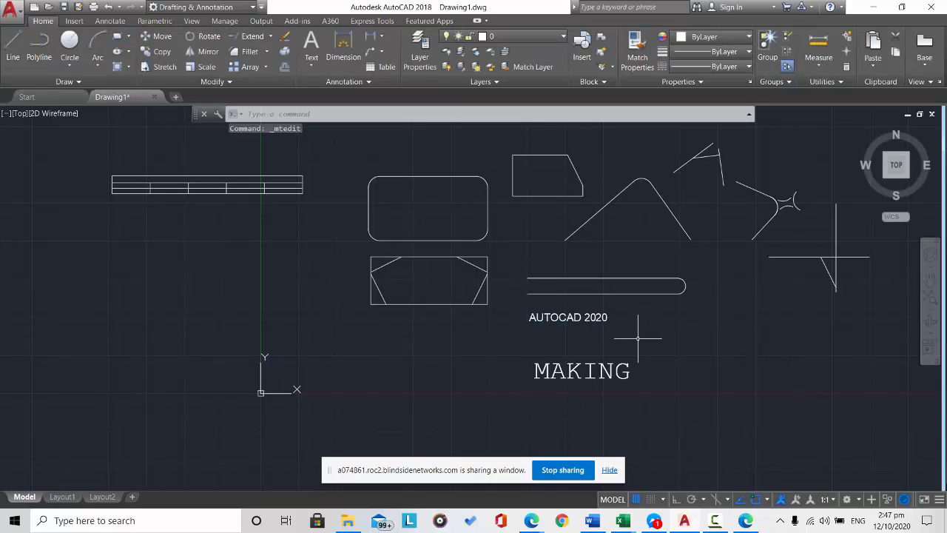
left_click(530, 315)
double_click(529, 315)
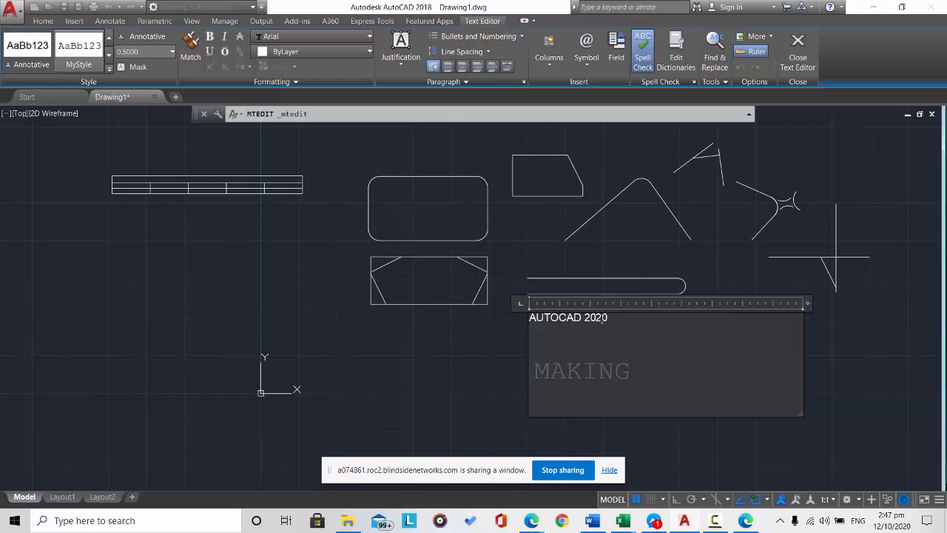
- Try center, left, right, justified and distributed alignment in turn on the AUTOCAD 2020 text
left_click_drag(631, 323, 544, 318)
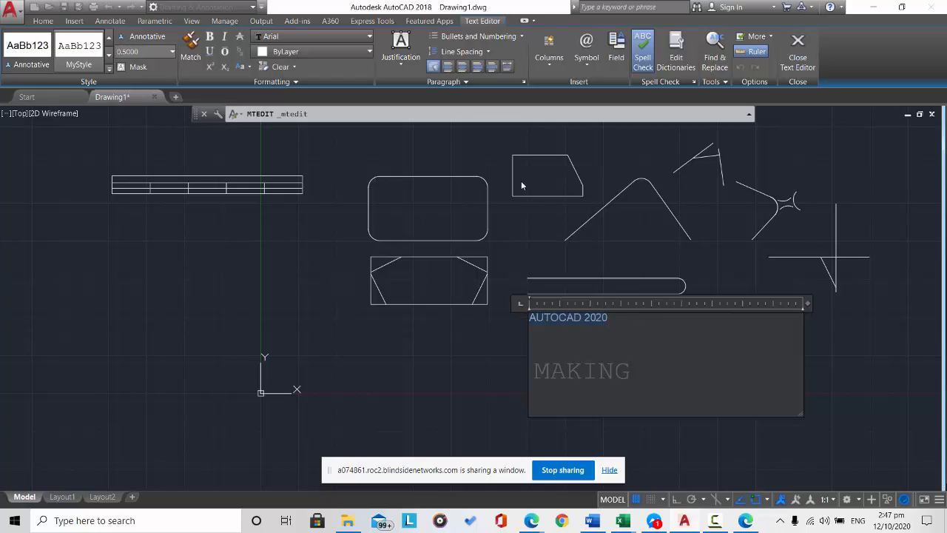
left_click(462, 66)
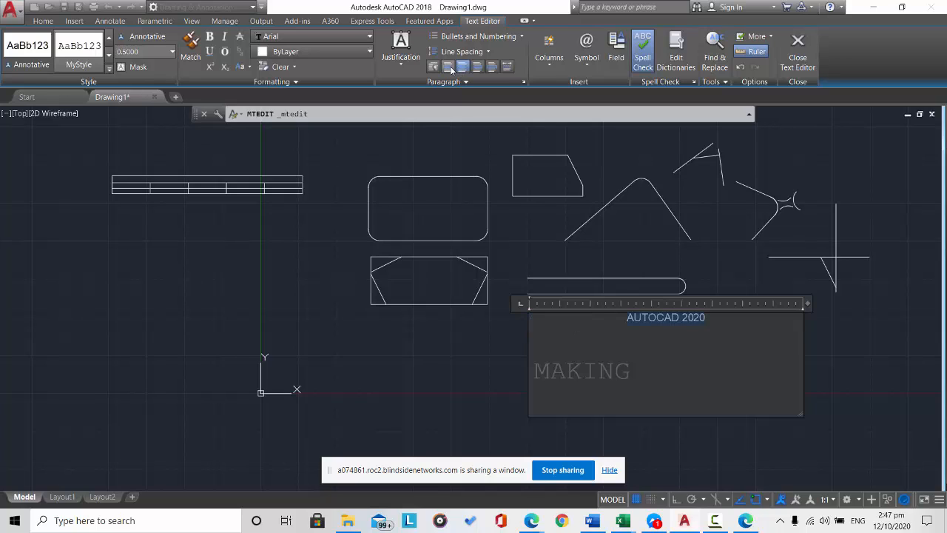
left_click(449, 67)
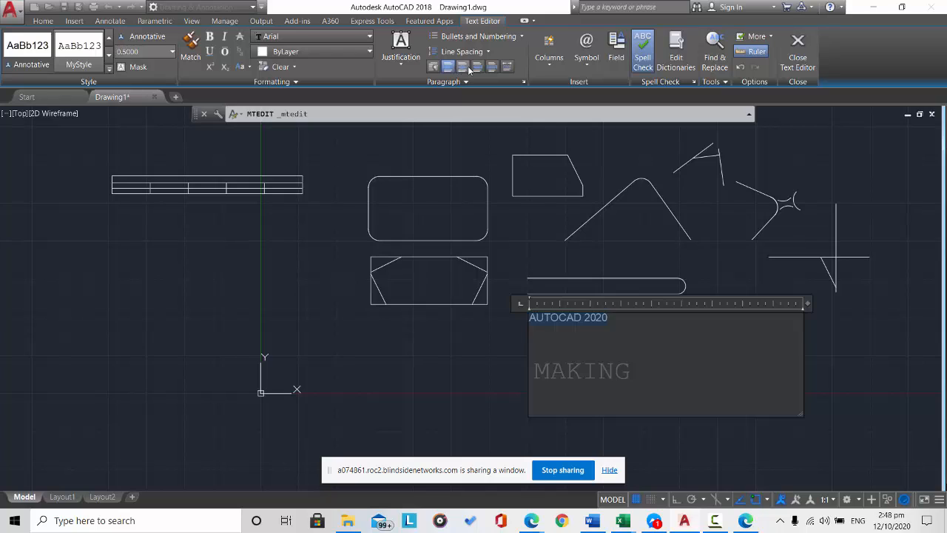
left_click(477, 66)
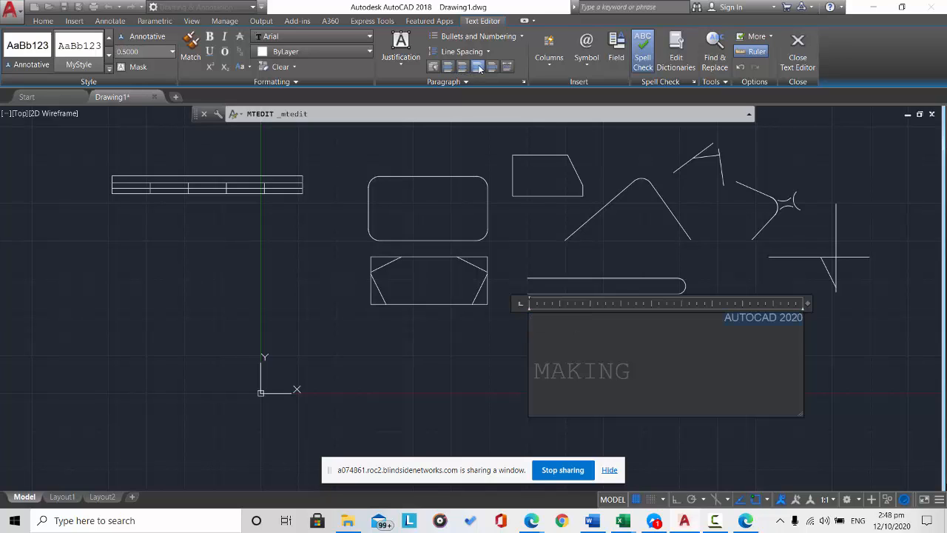
left_click(492, 66)
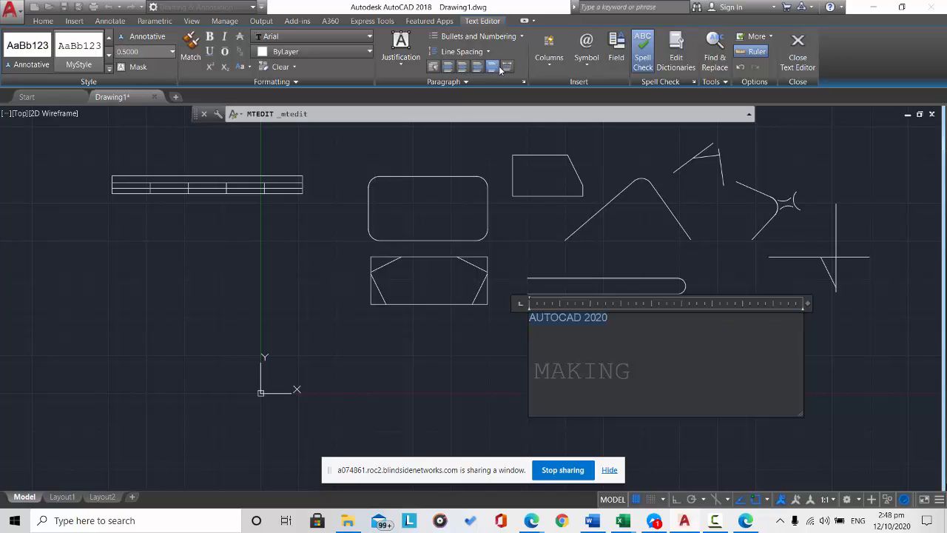
left_click(507, 68)
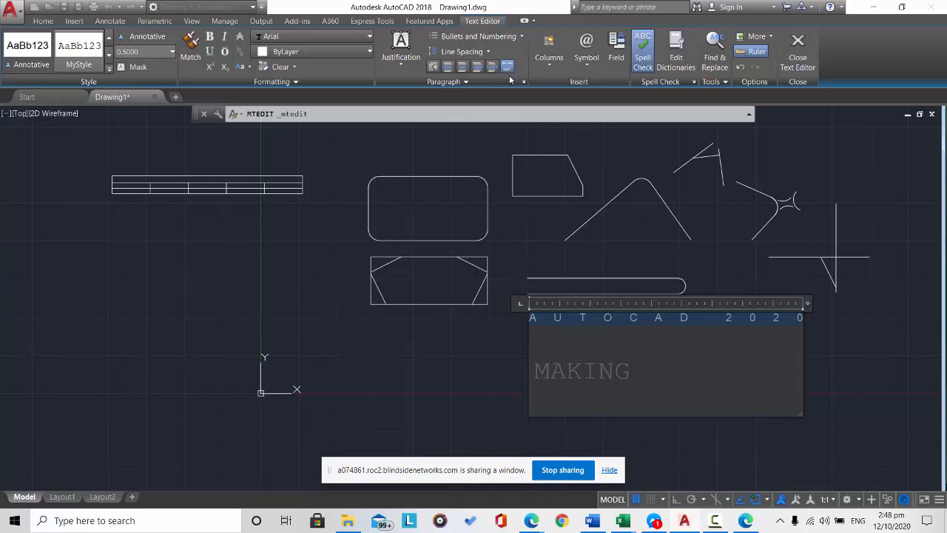
- View the Paragraph settings without changing them and return the AUTOCAD 2020 text to default alignment
left_click(523, 81)
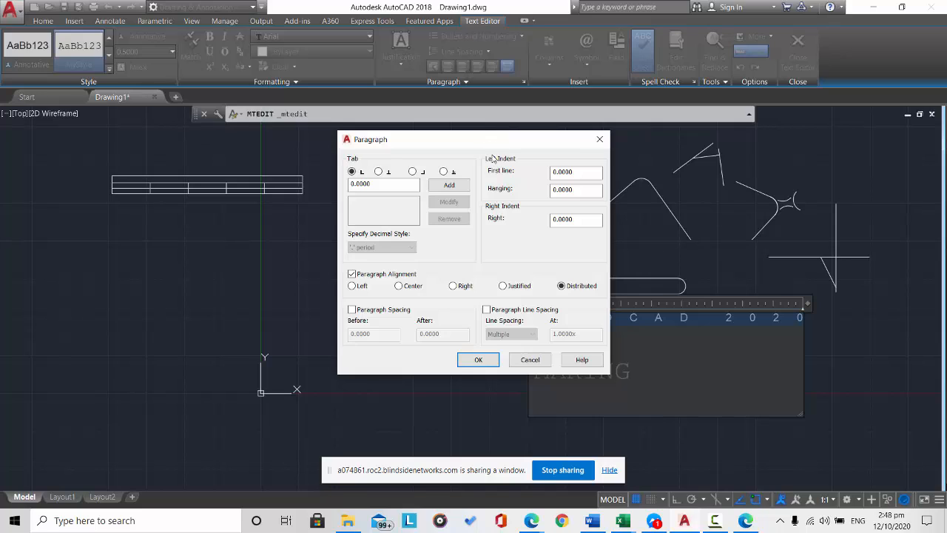
left_click(529, 360)
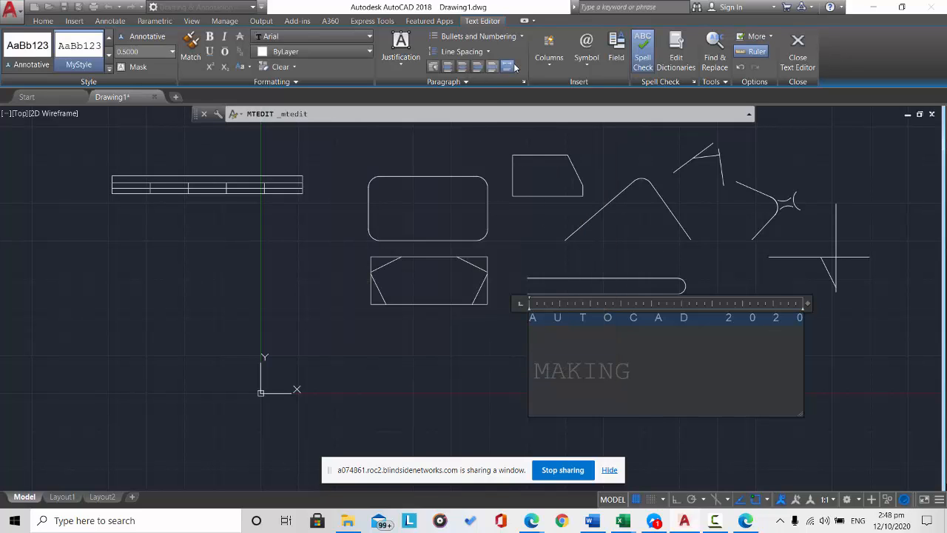
left_click(466, 79)
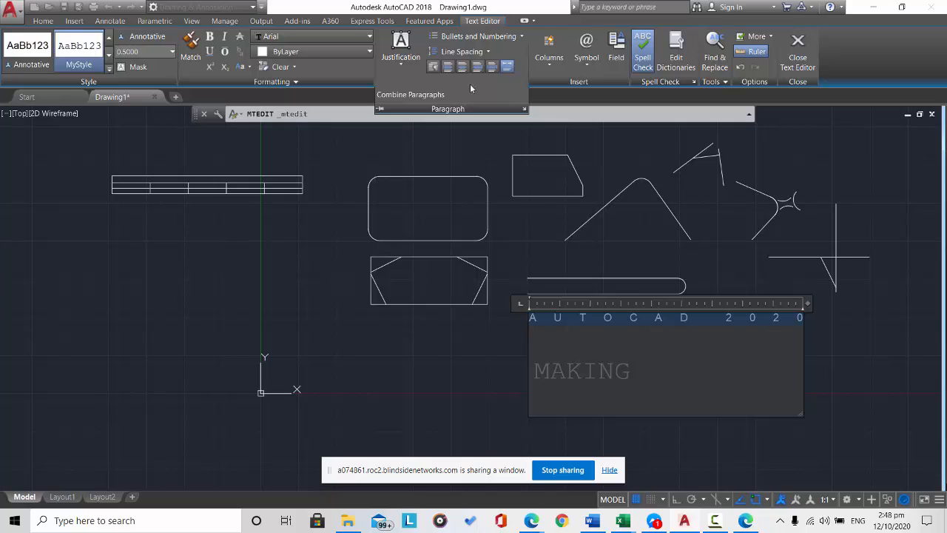
left_click(434, 67)
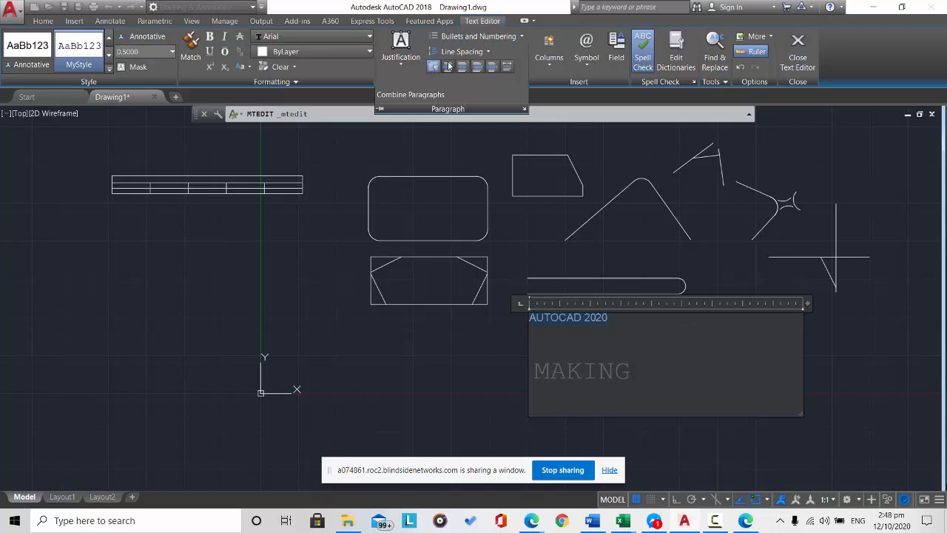
left_click(463, 67)
left_click(436, 66)
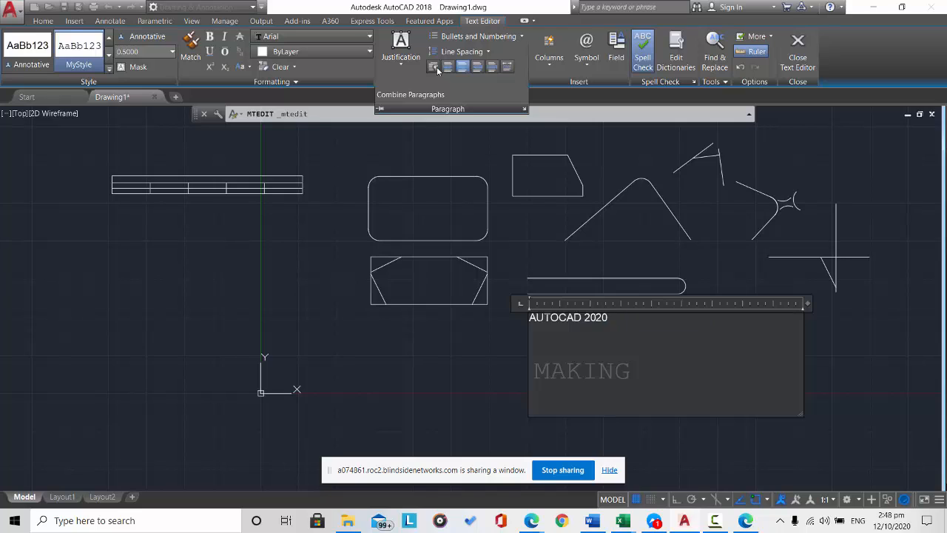
- Copy the whole AUTOCAD 2020 text and place the text cursor at the end of its line
left_click(481, 53)
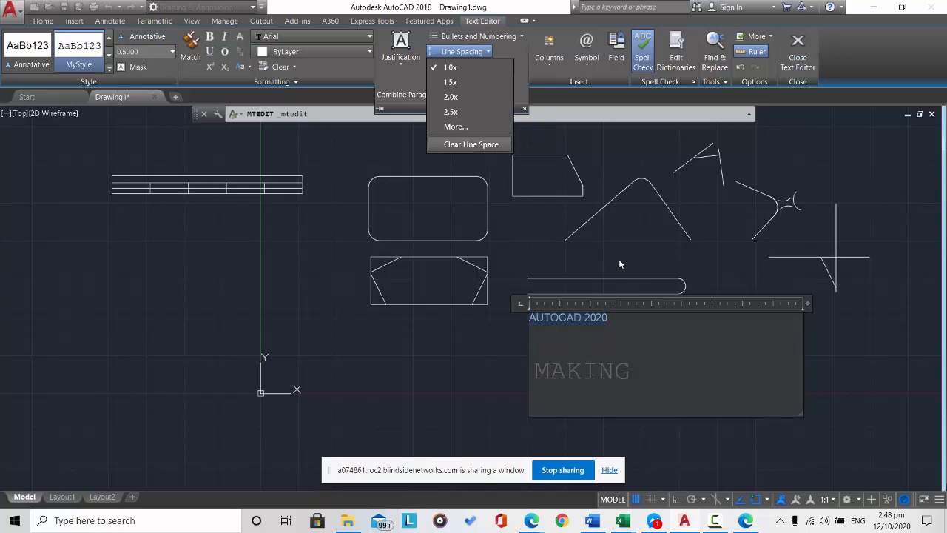
left_click(628, 317)
left_click_drag(628, 320, 511, 314)
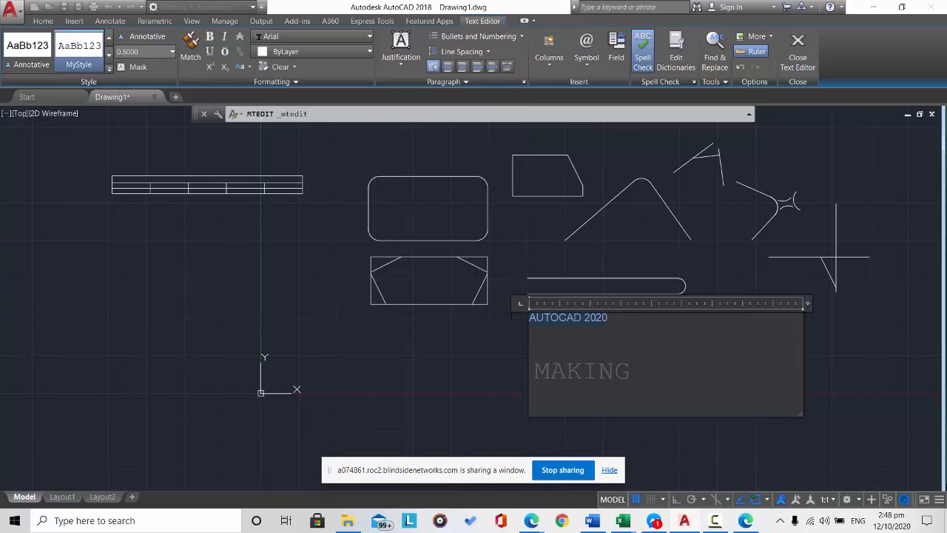
key("ctrl+c")
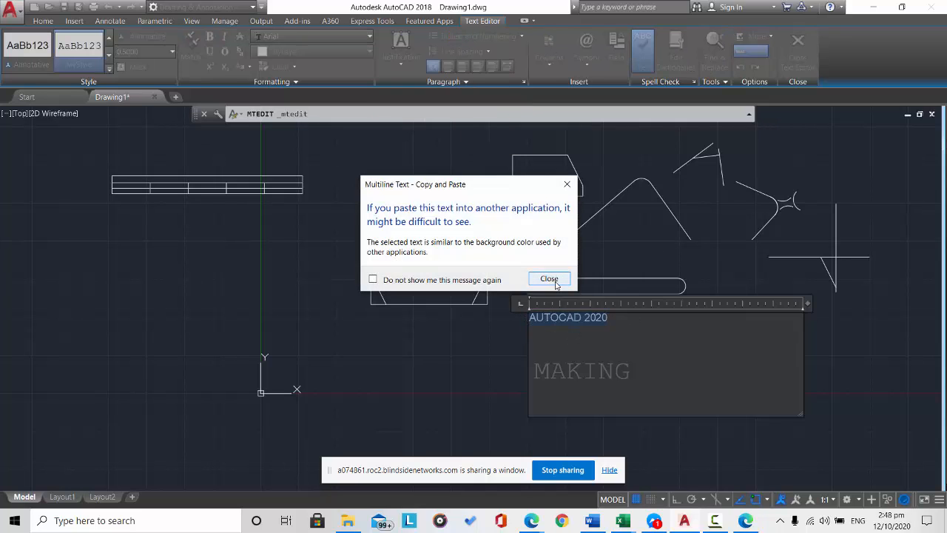
left_click(550, 282)
left_click(591, 324)
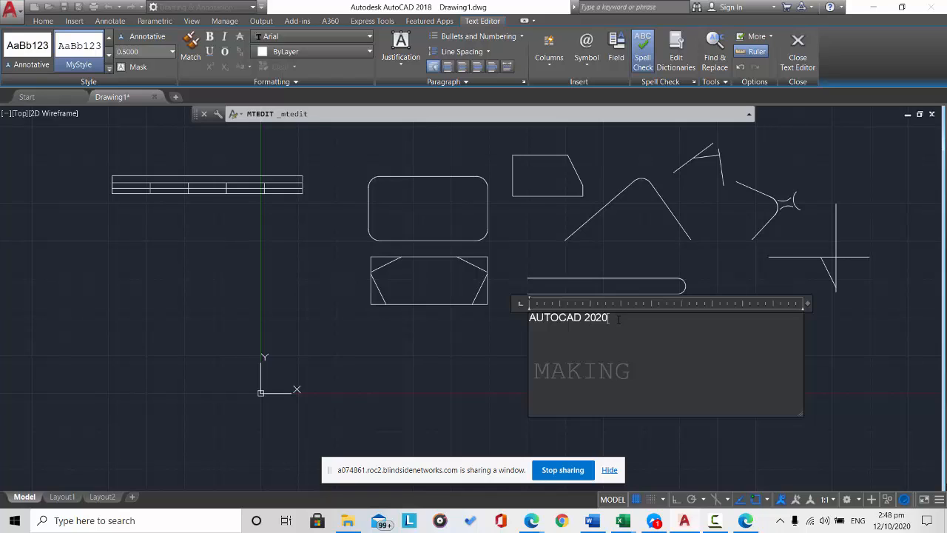
- Paste AUTOCAD 2020 once beside the original and three times on separate lines, with a blank line before the last copy
key("ctrl+v")
key("Return")
key("ctrl+v")
key("Return")
key("ctrl+v")
key("Return")
key("Return")
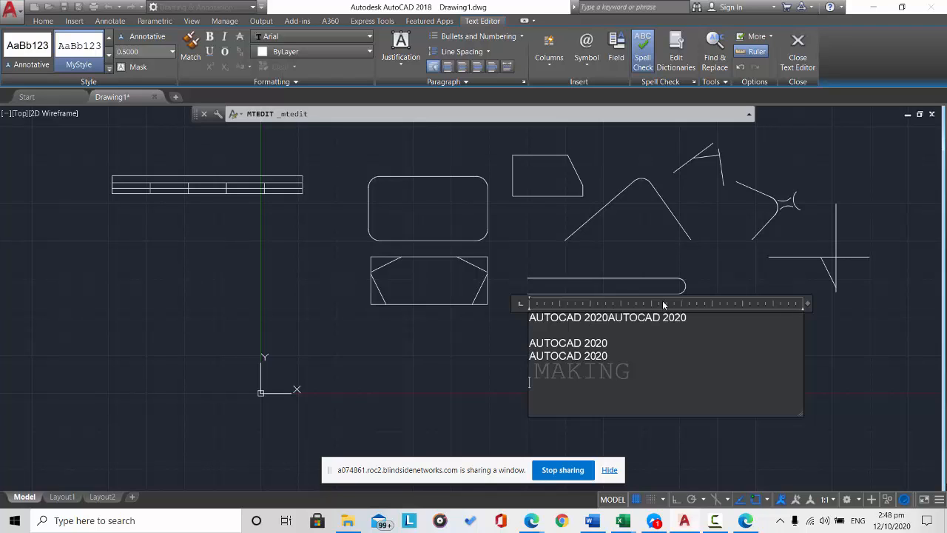
key("ctrl+v")
key("Delete")
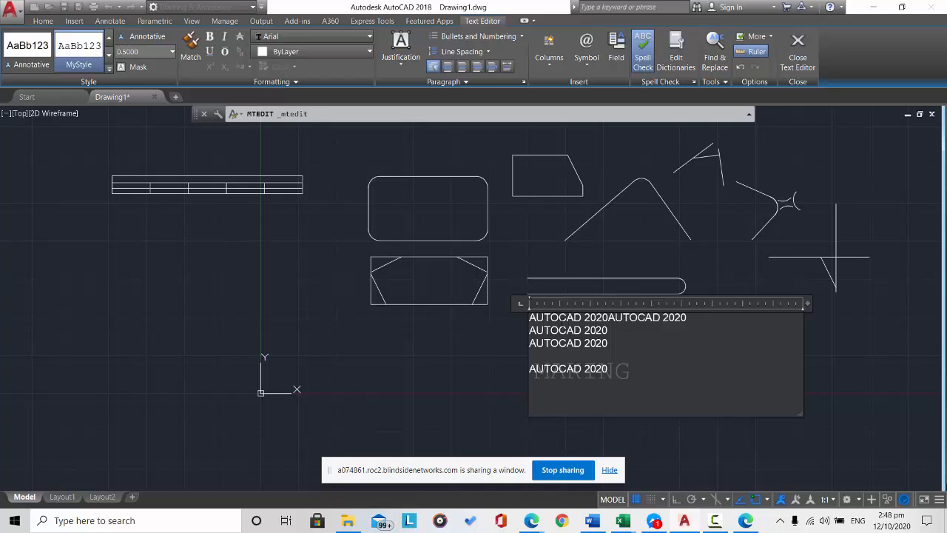
- Set the line spacing of the first three AUTOCAD 2020 lines to 2.0x
left_click_drag(530, 317, 616, 340)
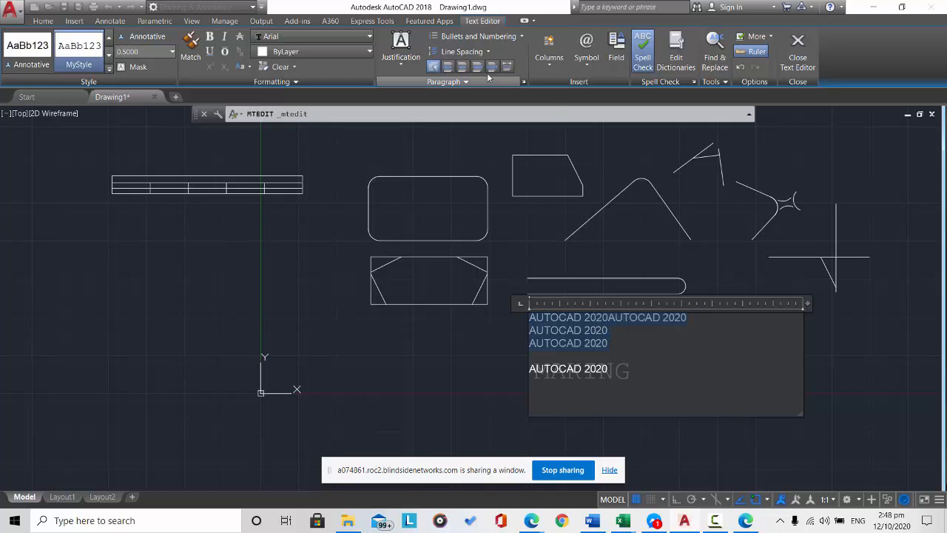
left_click(482, 51)
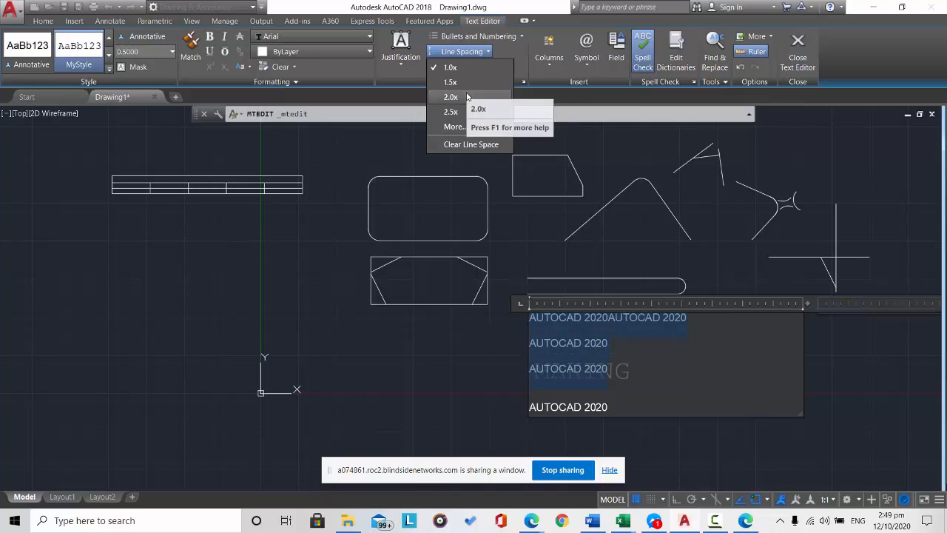
left_click(467, 96)
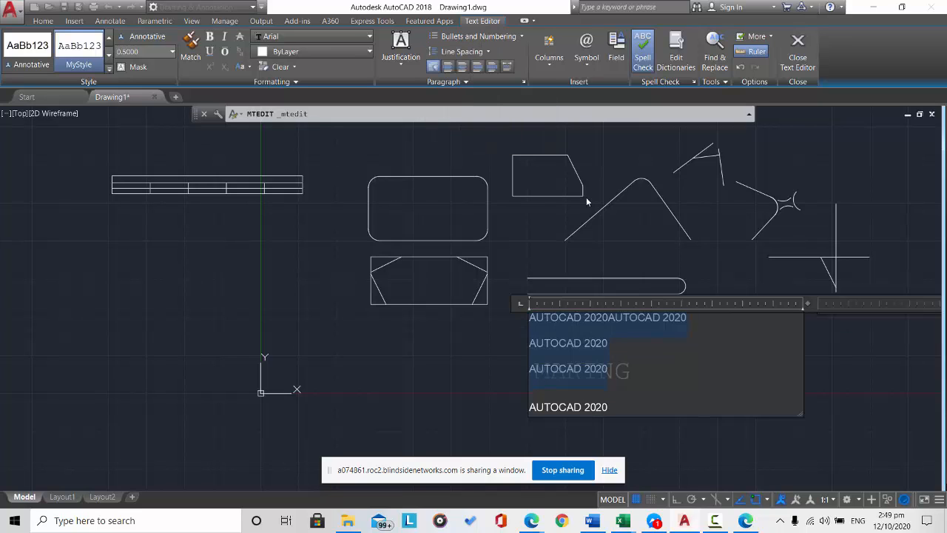
left_click(685, 347)
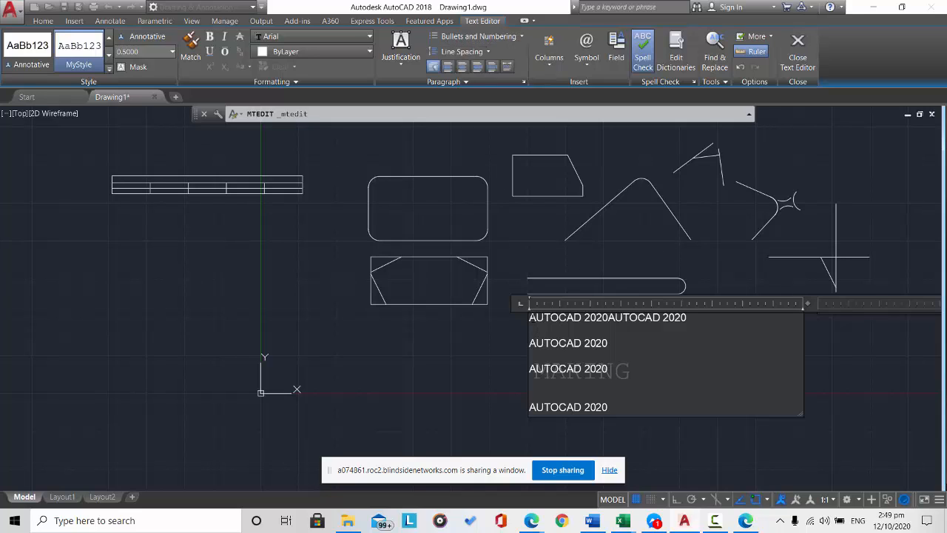
- Format all the AUTOCAD 2020 lines as an uppercase lettered list, and switch them to a bulleted list
key("ctrl+a")
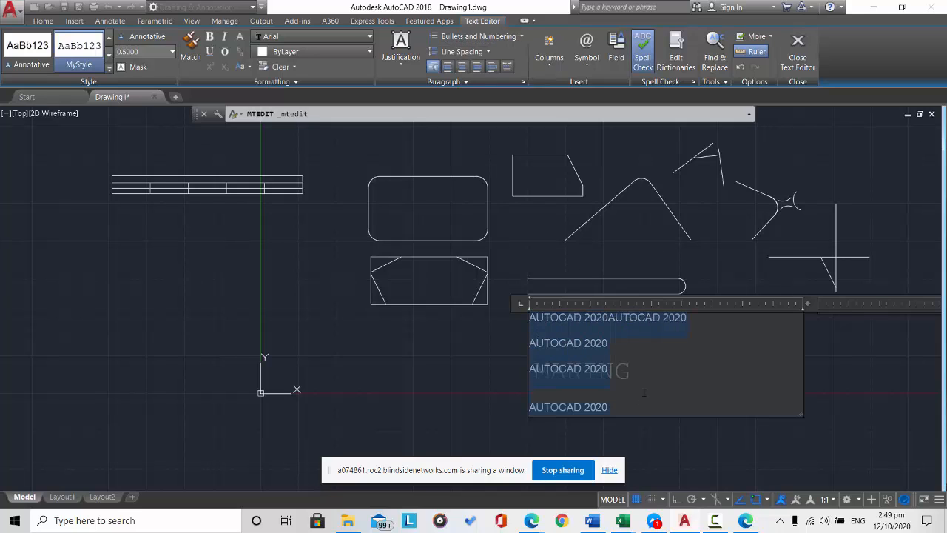
left_click(472, 36)
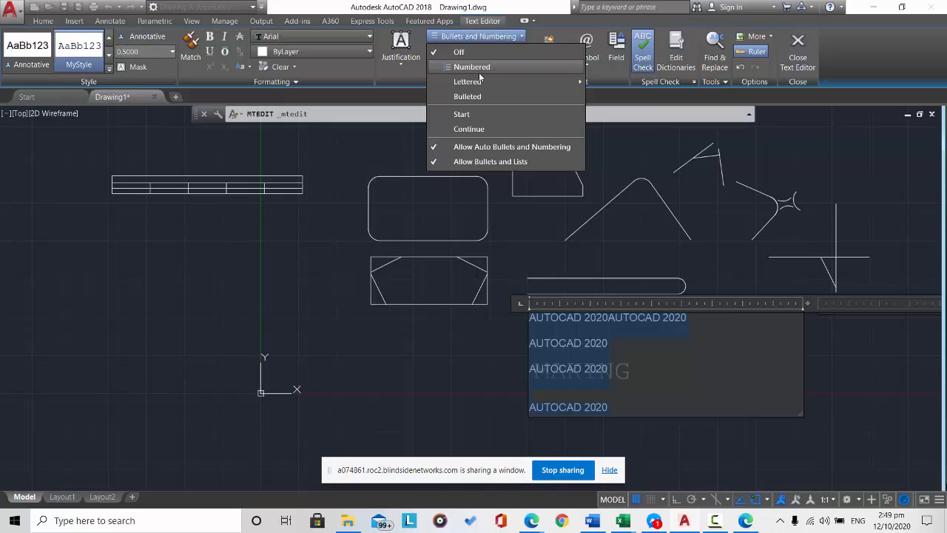
mouse_move(484, 83)
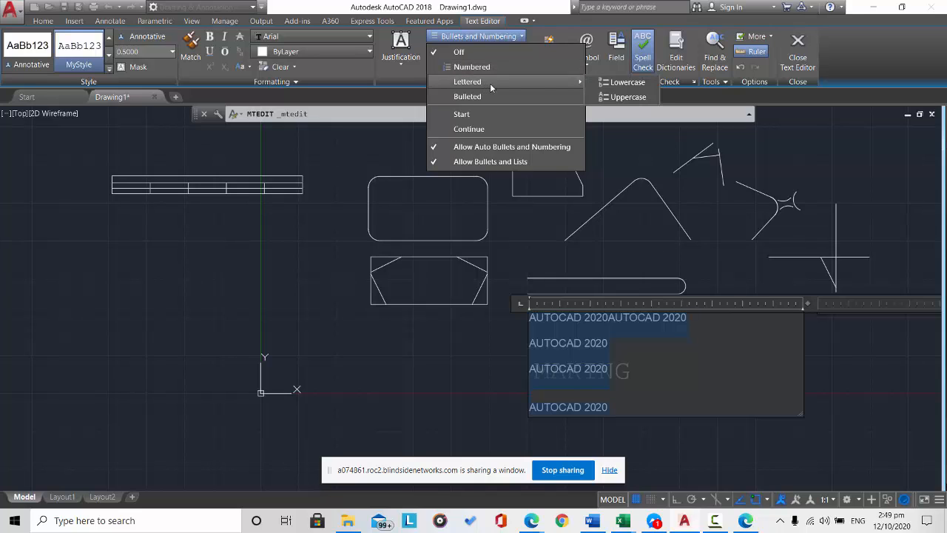
left_click(628, 97)
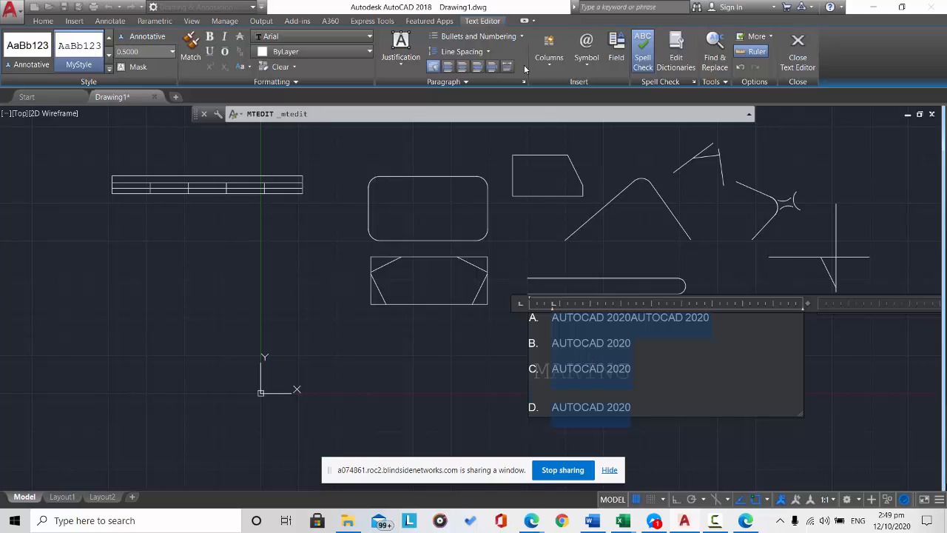
left_click(488, 37)
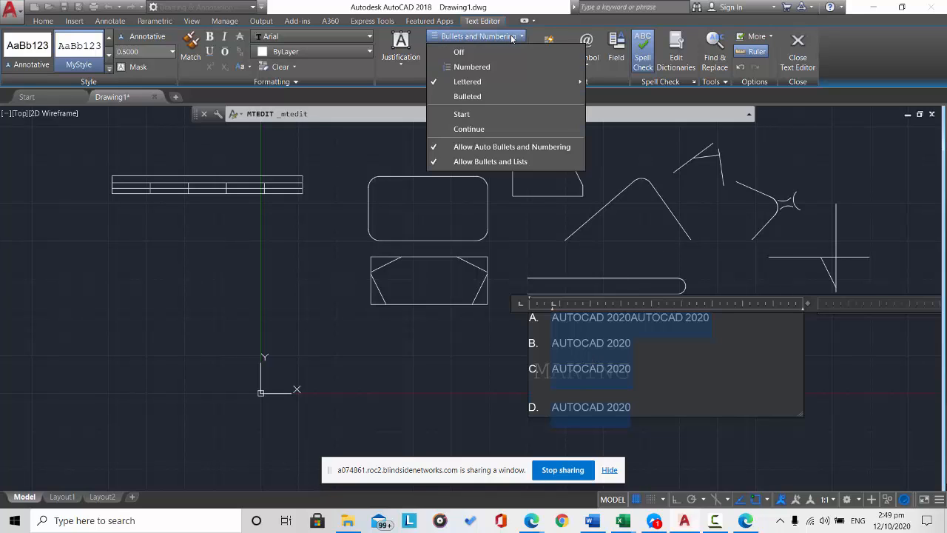
left_click(514, 97)
left_click(768, 350)
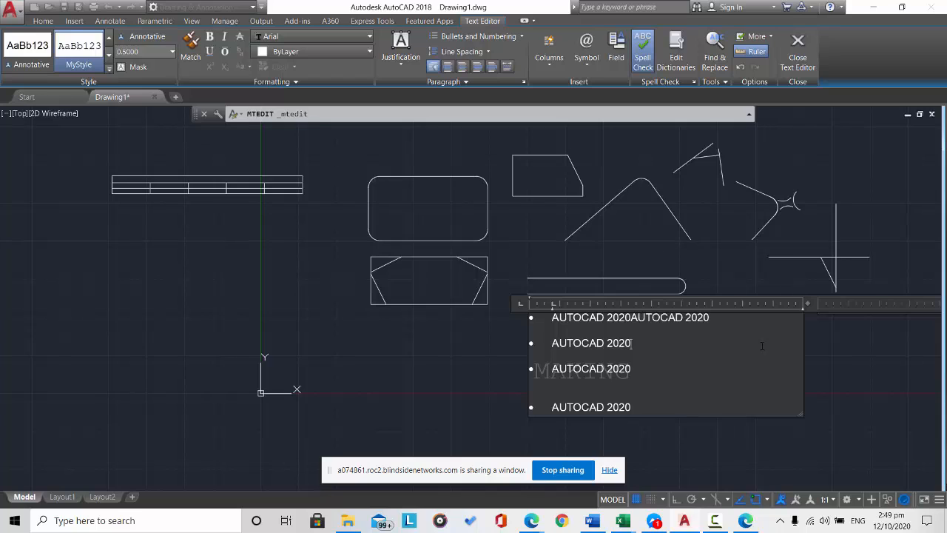
- Examine the available text symbols and the Character Map's font list, keeping the Arial font and inserting no character
left_click(589, 48)
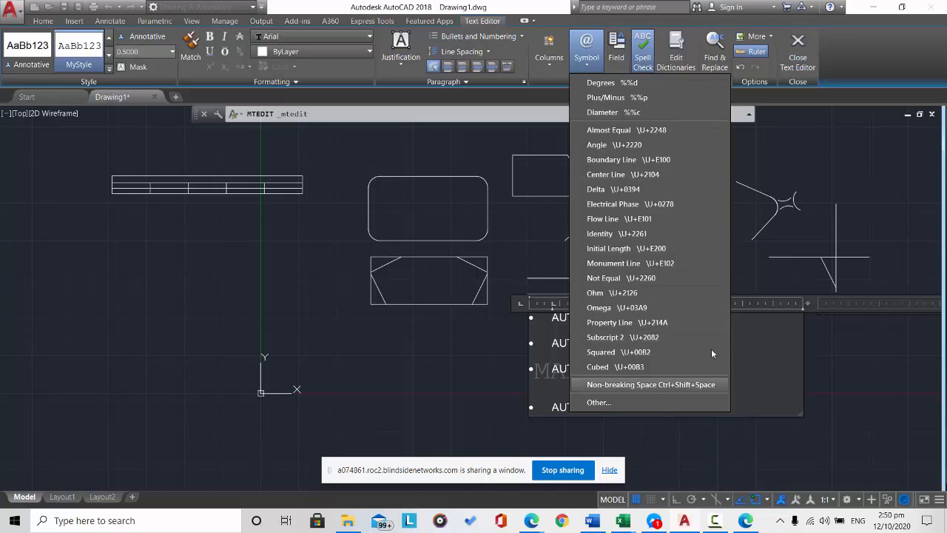
left_click(644, 400)
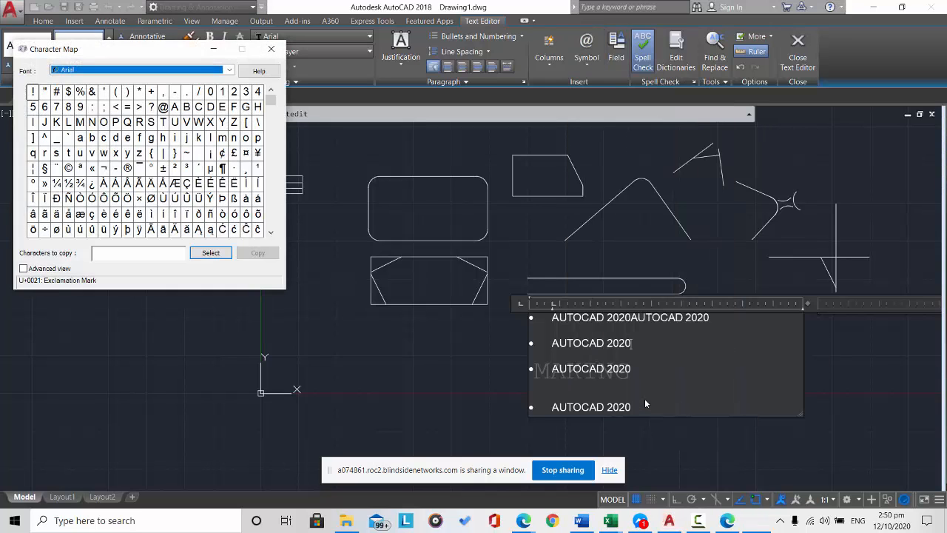
left_click_drag(138, 50, 346, 92)
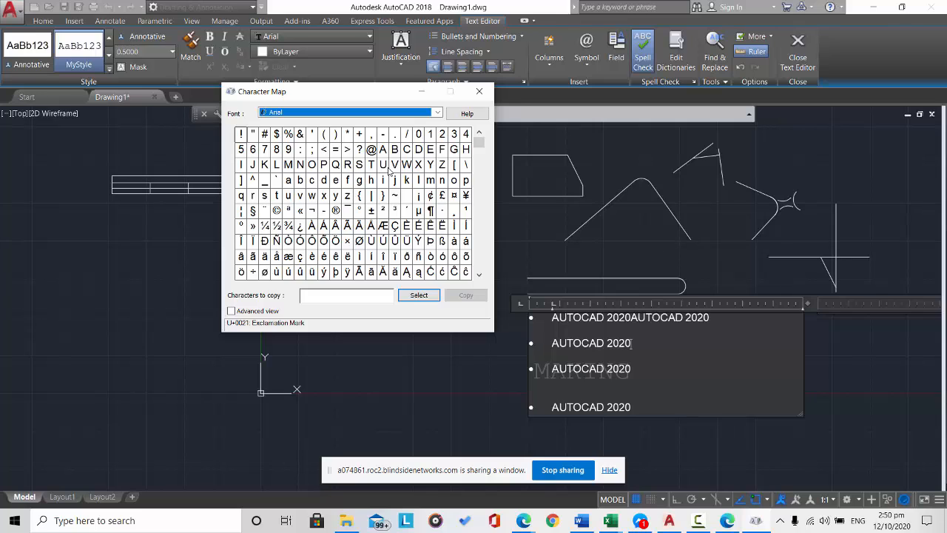
left_click(438, 112)
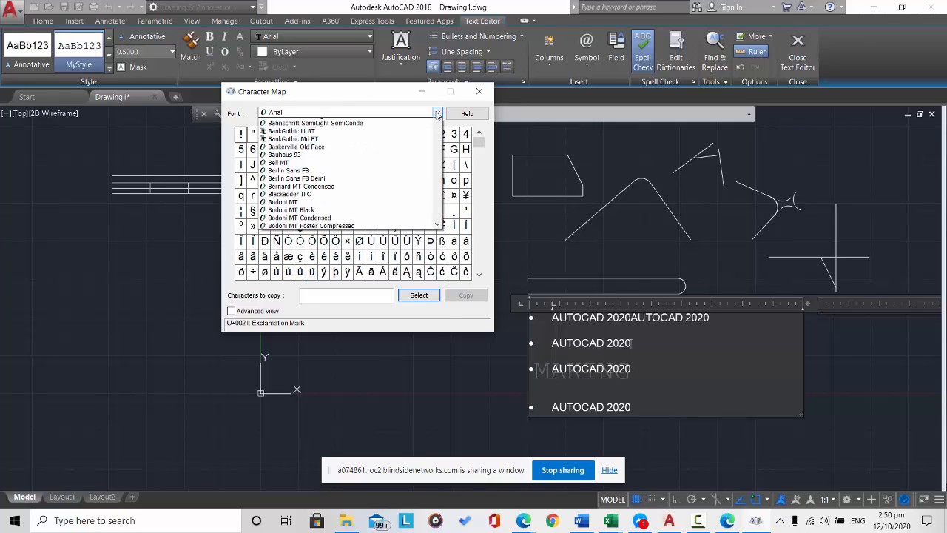
left_click_drag(438, 138, 465, 127)
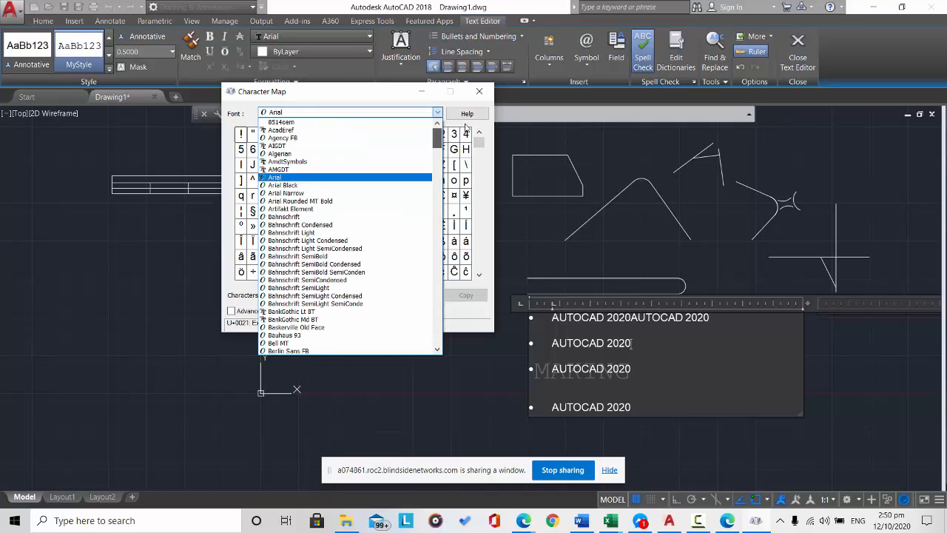
left_click_drag(465, 127, 445, 353)
left_click(466, 296)
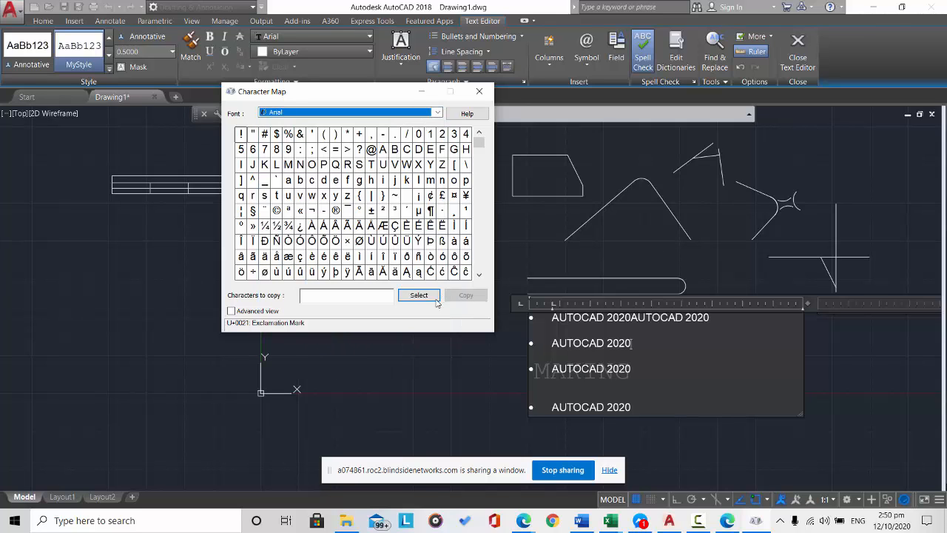
- Close the Character Map, finish editing the bulleted AUTOCAD 2020 text, and move the text block beside MAKING so they no longer overlap
left_click(480, 91)
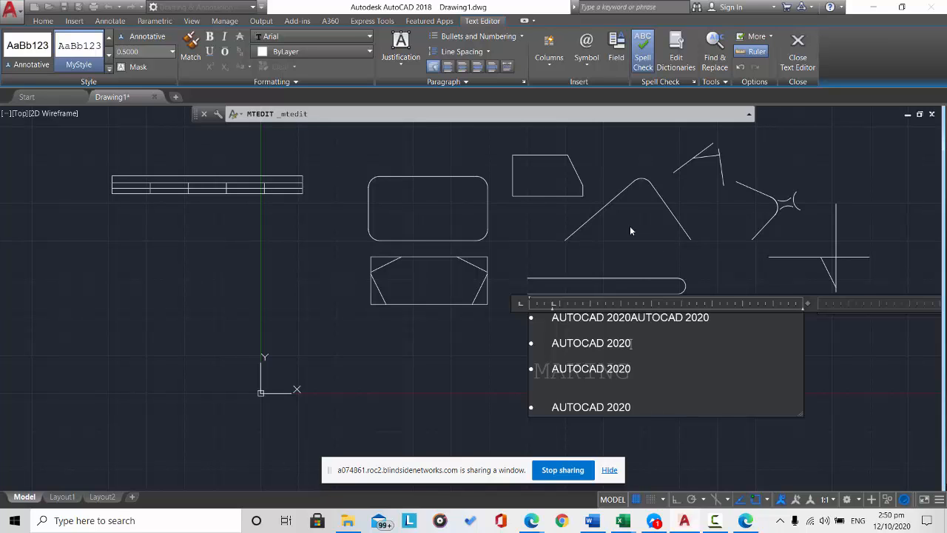
left_click(881, 383)
left_click(642, 317)
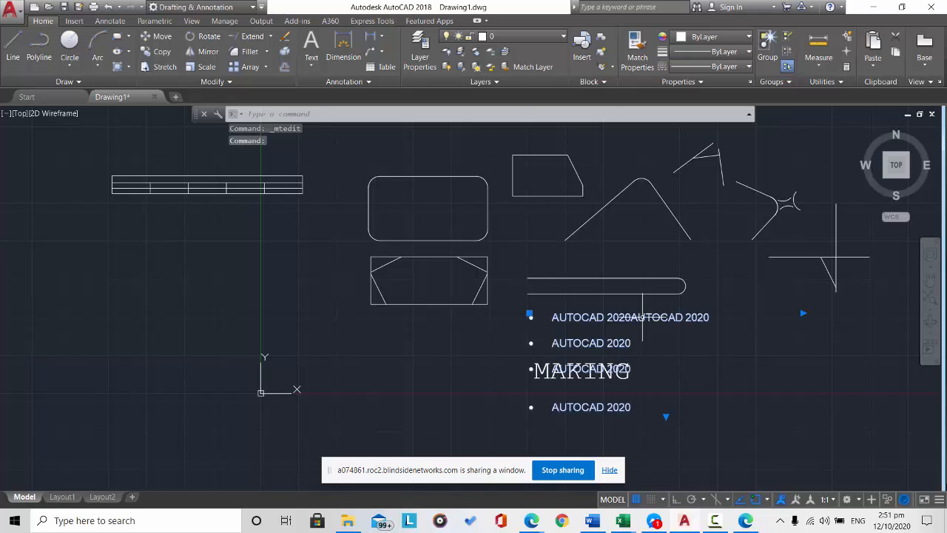
left_click_drag(643, 317, 790, 331)
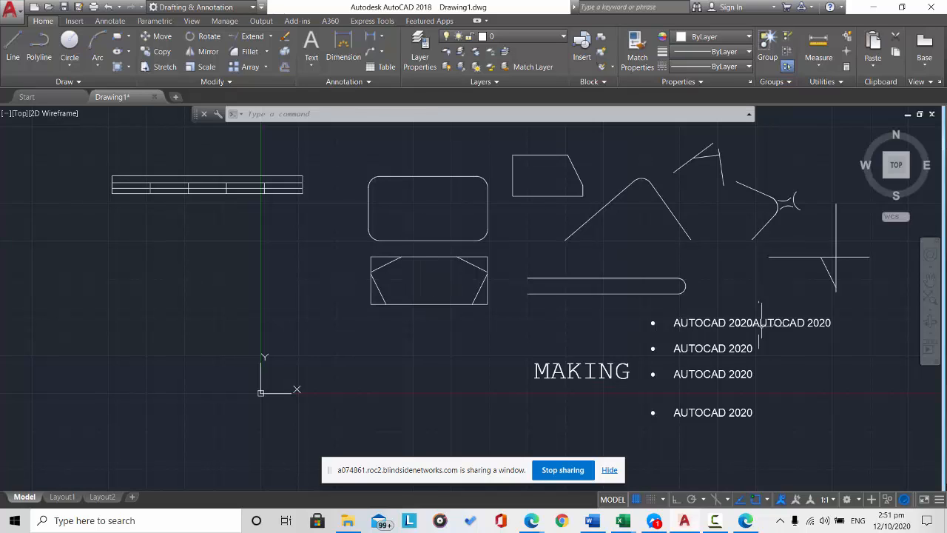
- Erase all objects from the drawing, including the short line and small arc near the upper right
mouse_move(905, 442)
left_mouse_down()
mouse_move(909, 371)
mouse_move(614, 163)
mouse_move(97, 156)
mouse_move(45, 318)
mouse_move(144, 422)
left_mouse_up()
mouse_move(873, 403)
left_mouse_down()
mouse_move(847, 268)
mouse_move(544, 136)
mouse_move(223, 151)
left_mouse_up()
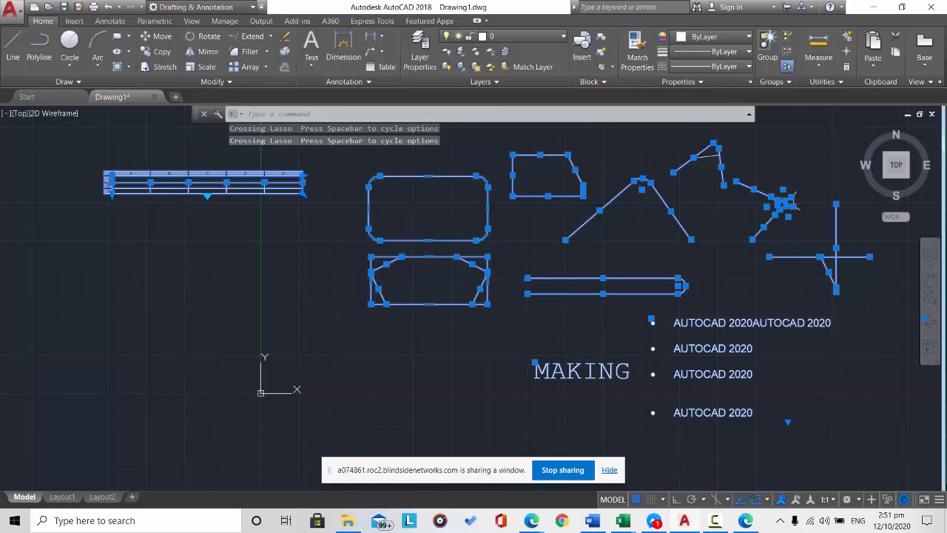
key("Delete")
left_click(852, 229)
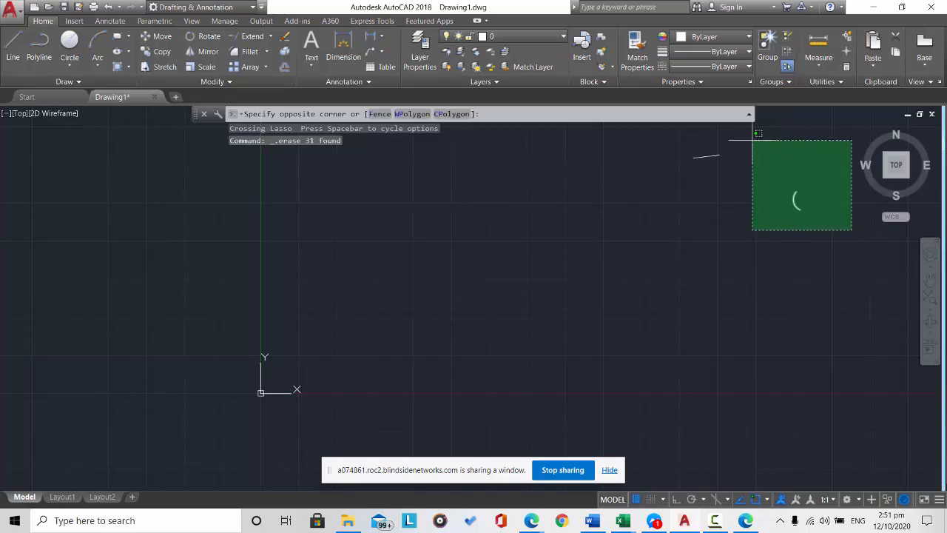
mouse_move(757, 134)
left_mouse_down()
mouse_move(585, 143)
mouse_move(577, 191)
left_mouse_up()
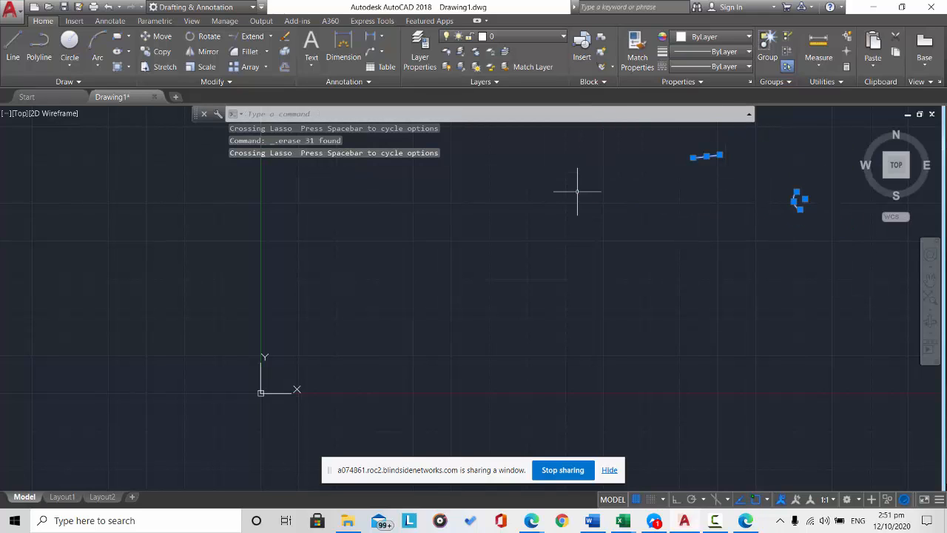
key("Delete")
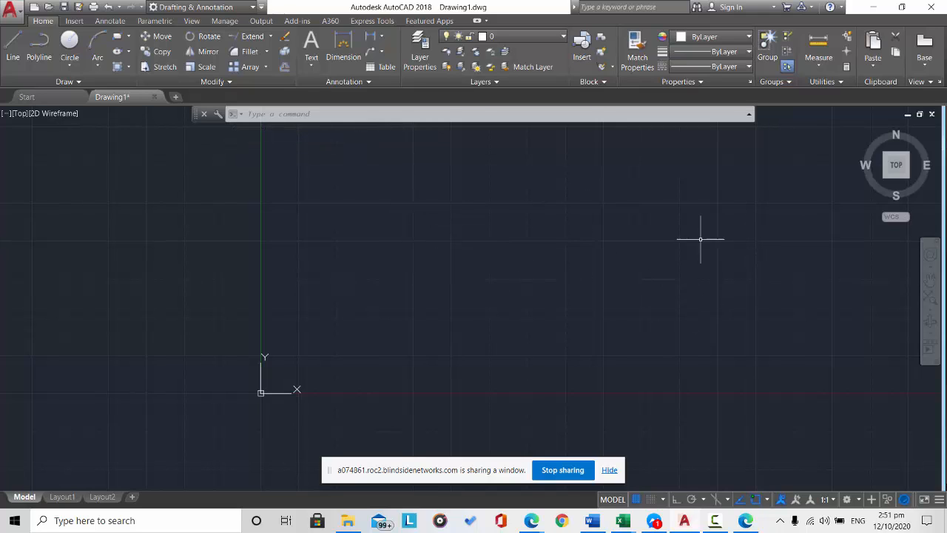
- Draw a freehand rectangle above and to the right of the origin
left_click(117, 37)
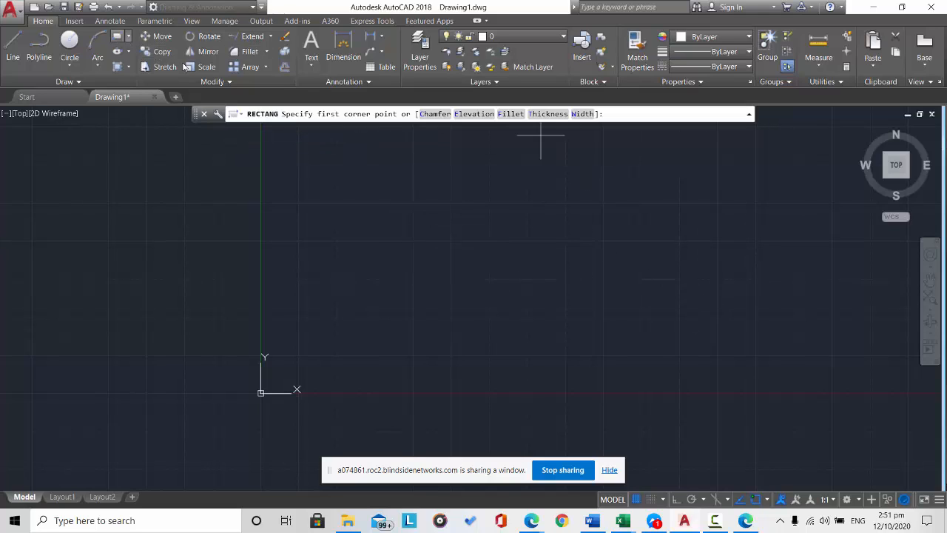
left_click(403, 176)
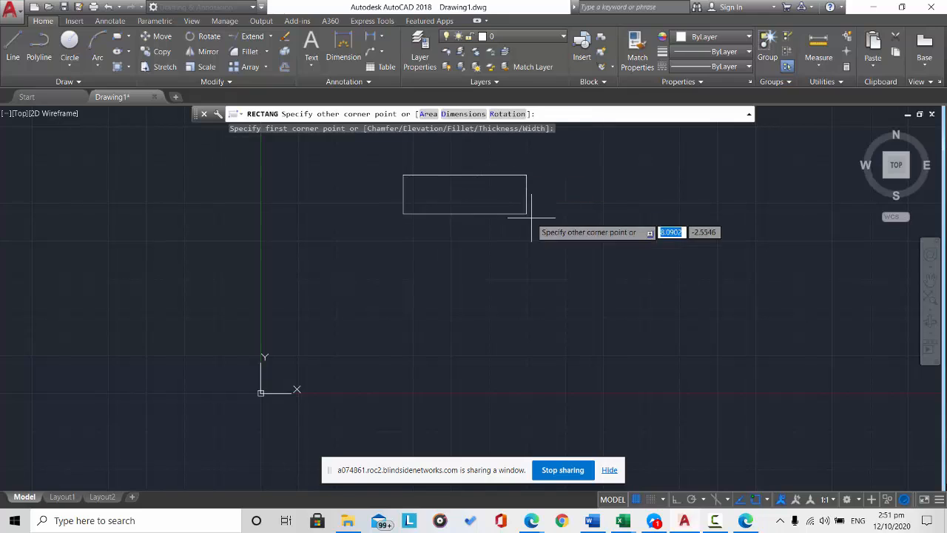
left_click(562, 257)
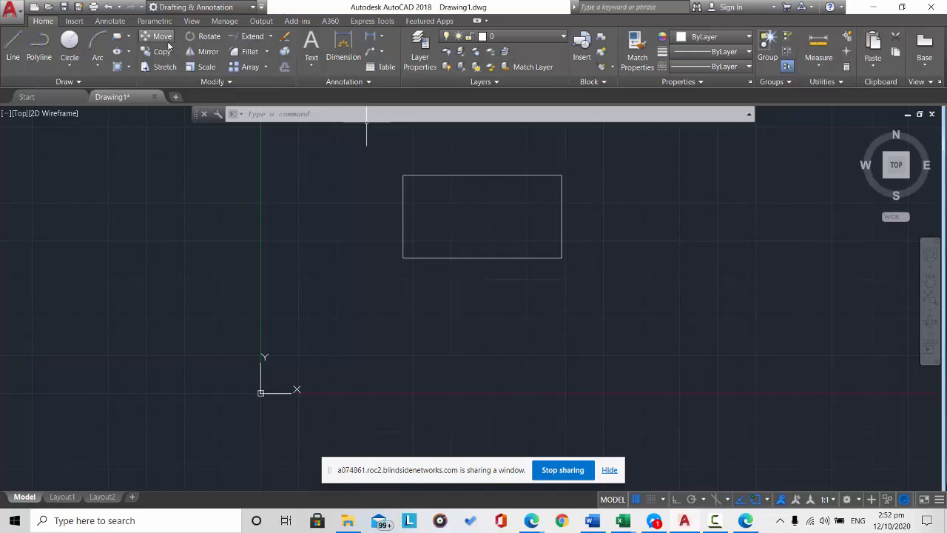
- Offset the rectangle outward by 2 units, leaving the source rectangle in place
left_click(285, 67)
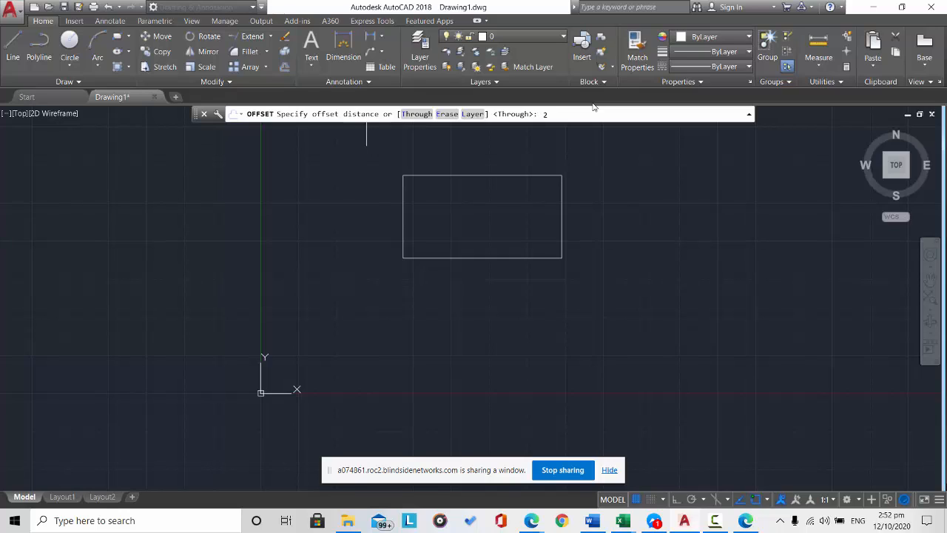
key("Return")
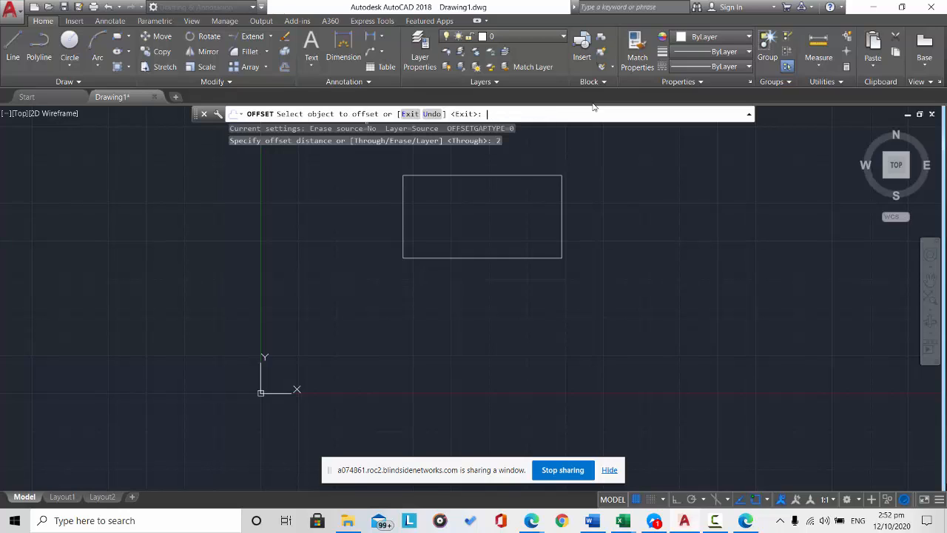
left_click(561, 239)
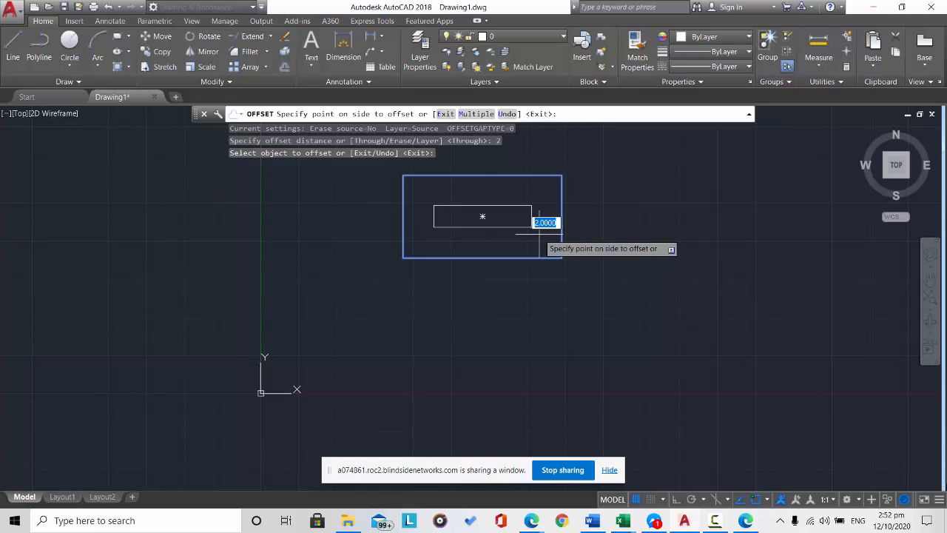
left_click(575, 300)
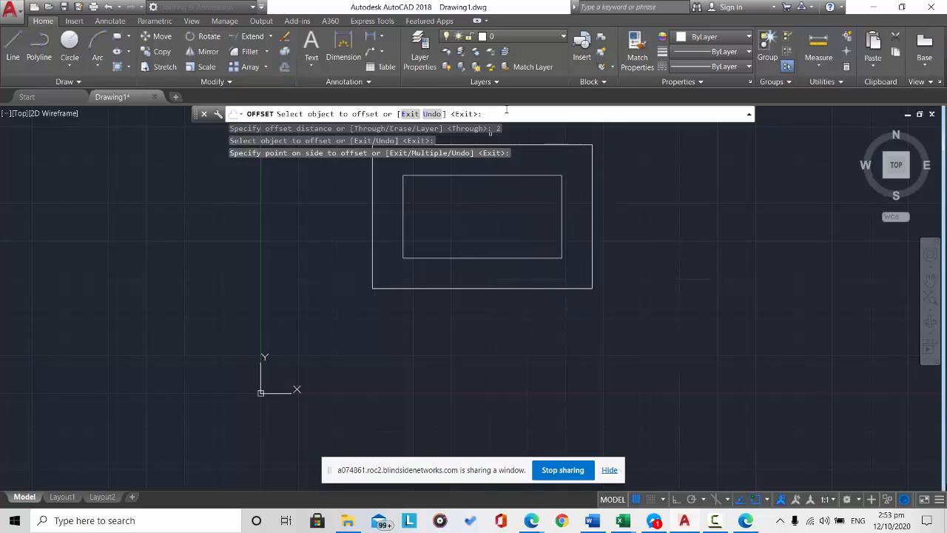
key("Return")
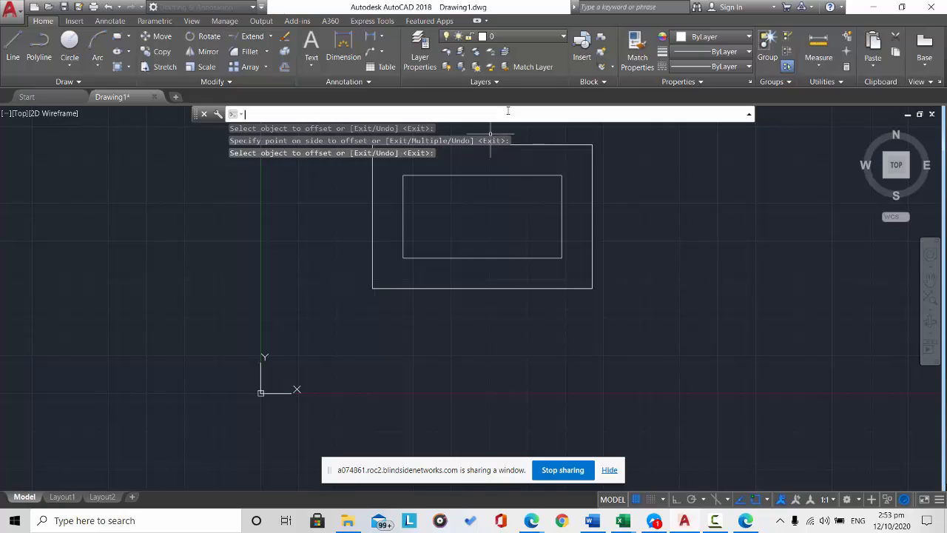
- Offset the original inner rectangle outward 21 times at 0.3-unit spacing using the Multiple option of Offset
key("Return")
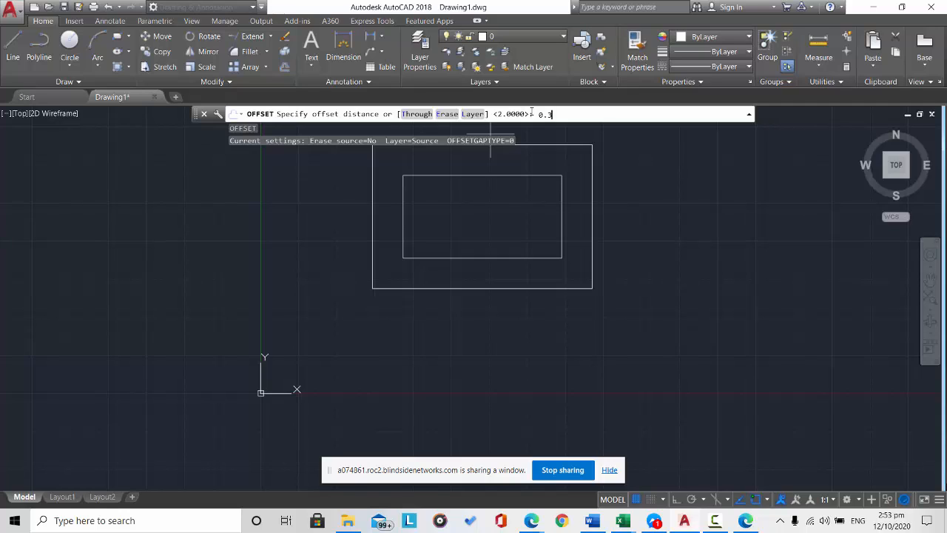
key("Return")
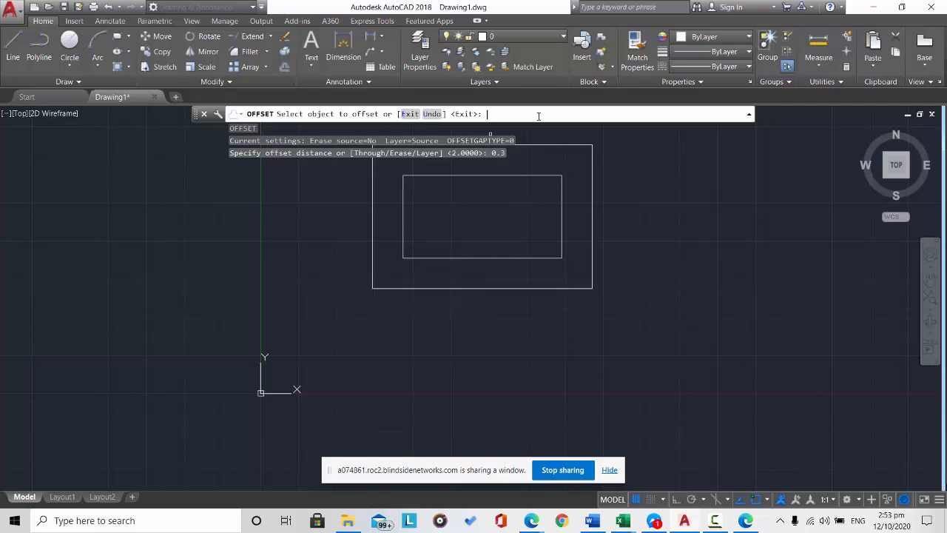
left_click(562, 219)
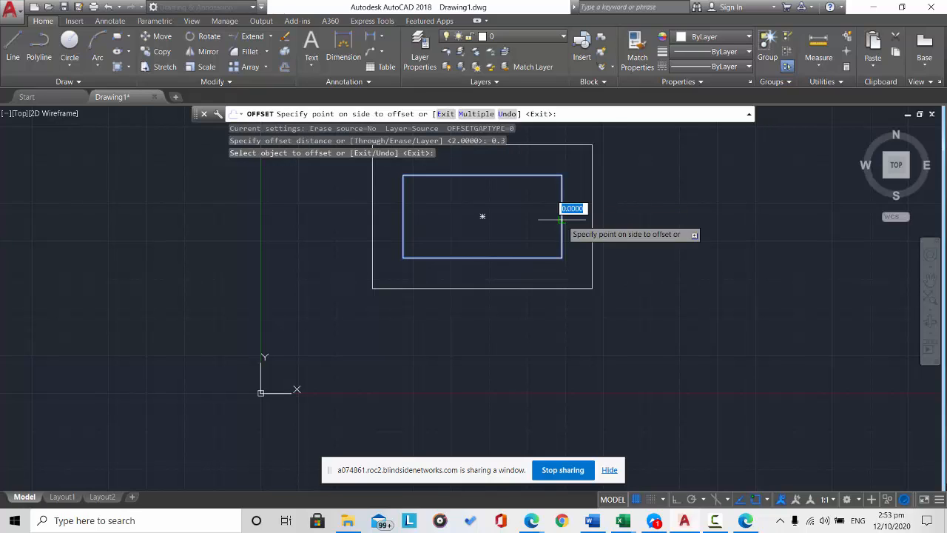
left_click(478, 115)
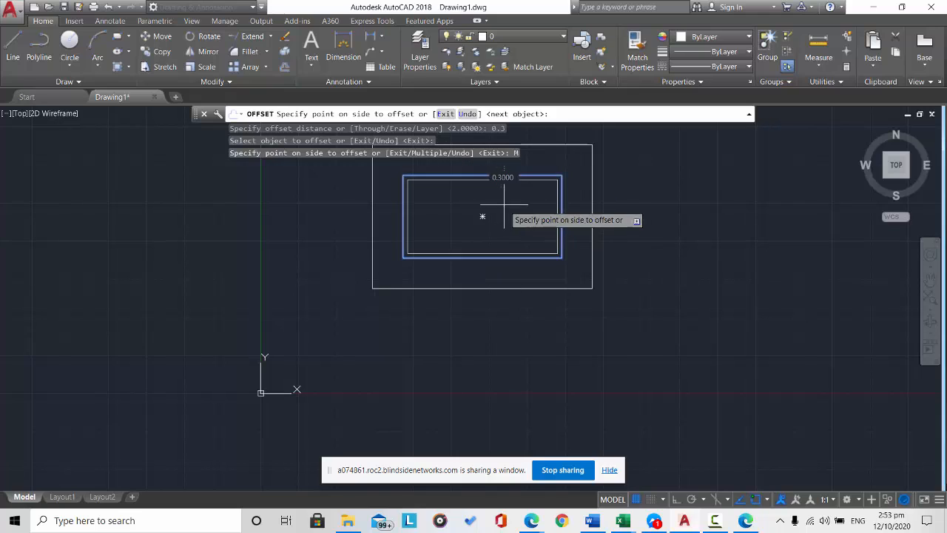
left_click(570, 275)
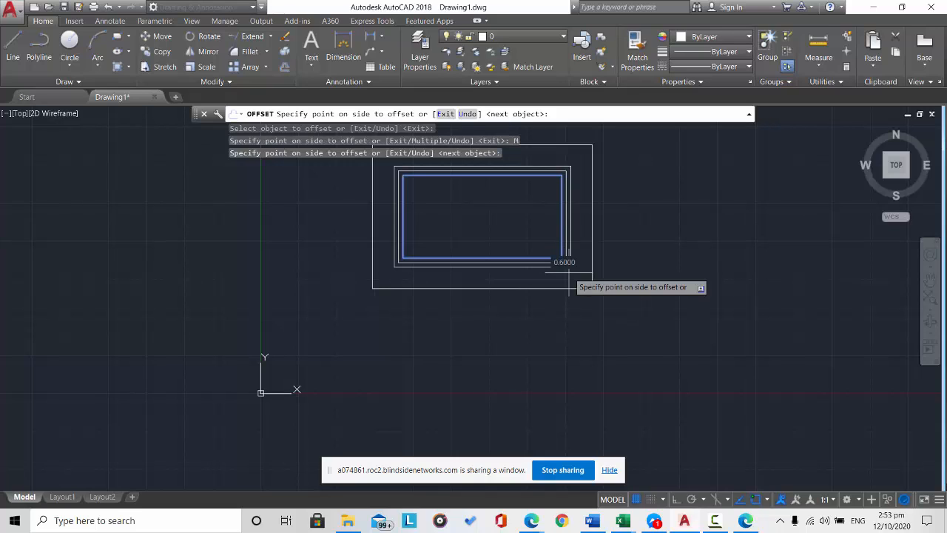
left_click(575, 279)
left_click(577, 283)
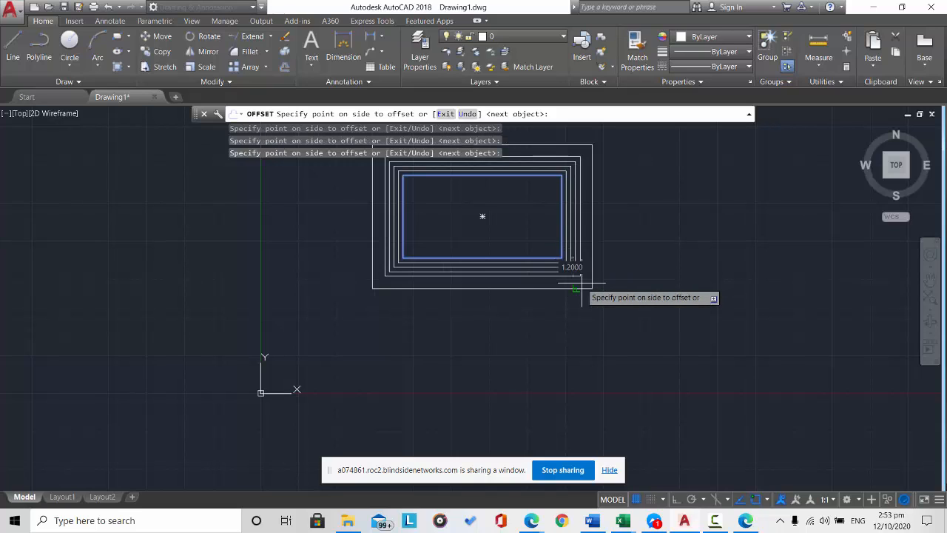
left_click(582, 286)
left_click(587, 290)
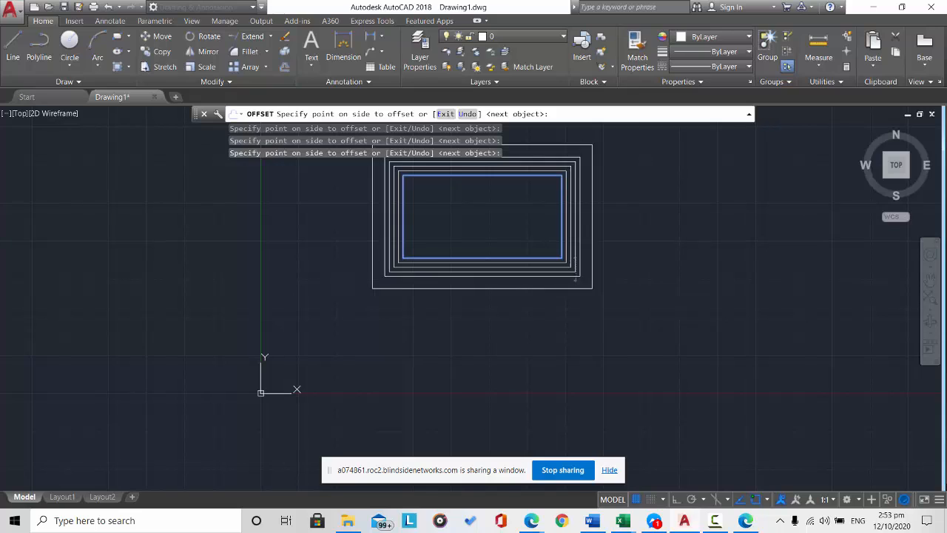
left_click(590, 291)
left_click(596, 296)
left_click(603, 302)
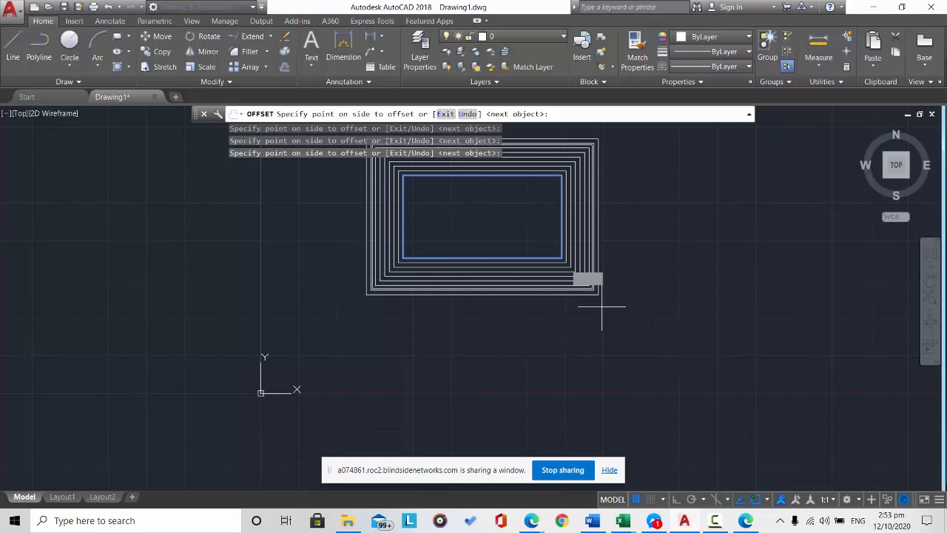
left_click(603, 310)
left_click(609, 315)
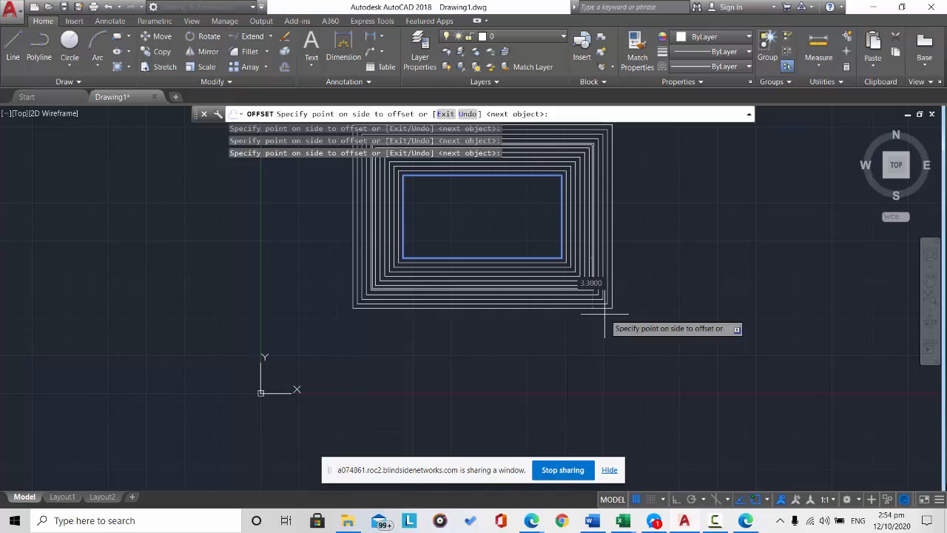
left_click(609, 319)
left_click(607, 327)
left_click(607, 342)
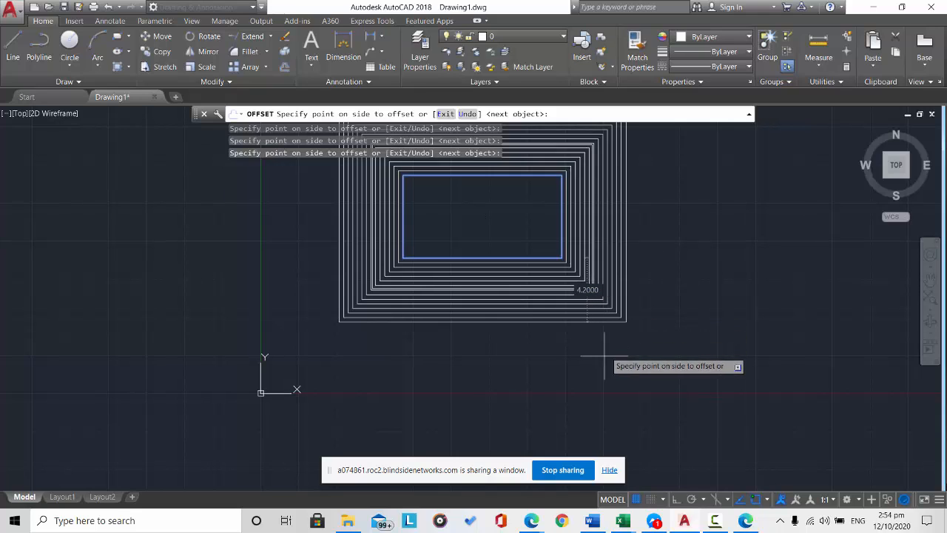
left_click(603, 357)
left_click(601, 365)
left_click(603, 364)
left_click(607, 365)
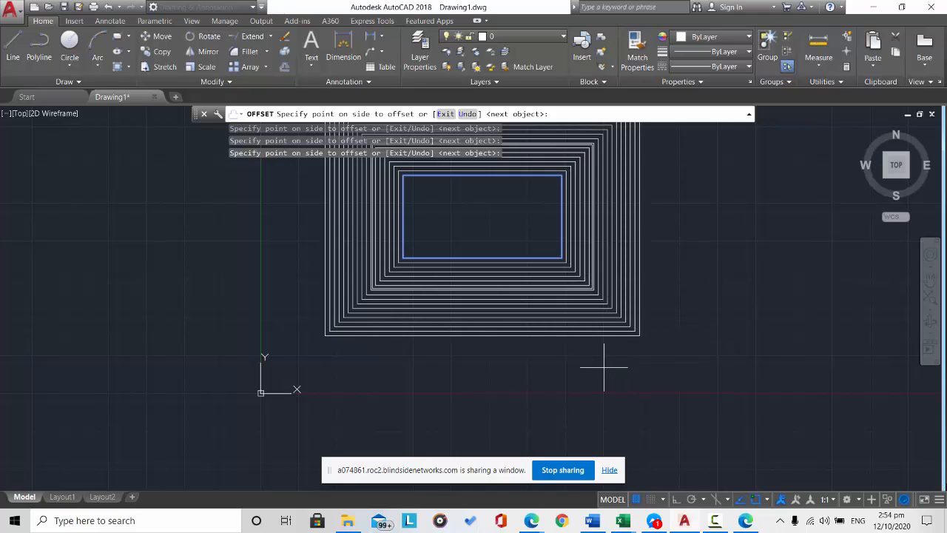
left_click(607, 365)
left_click(609, 375)
left_click(612, 375)
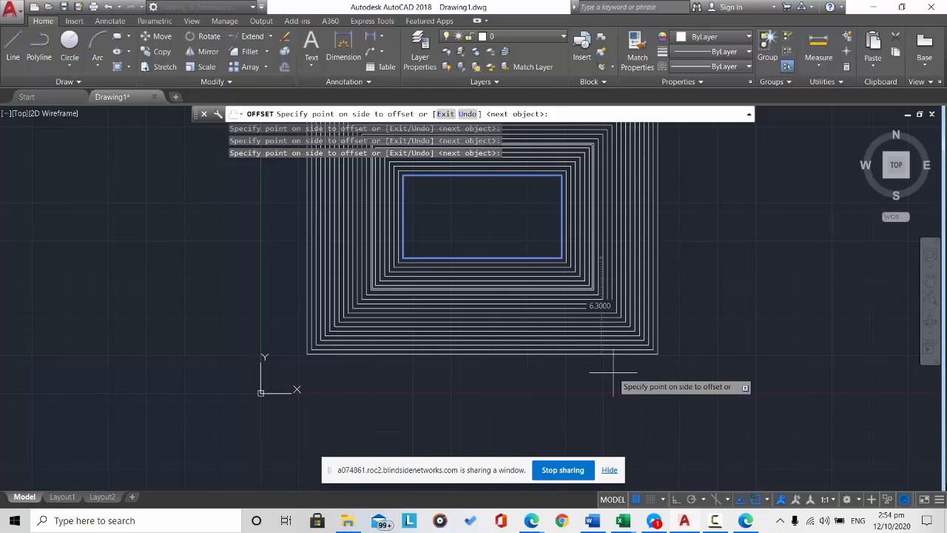
left_click(613, 374)
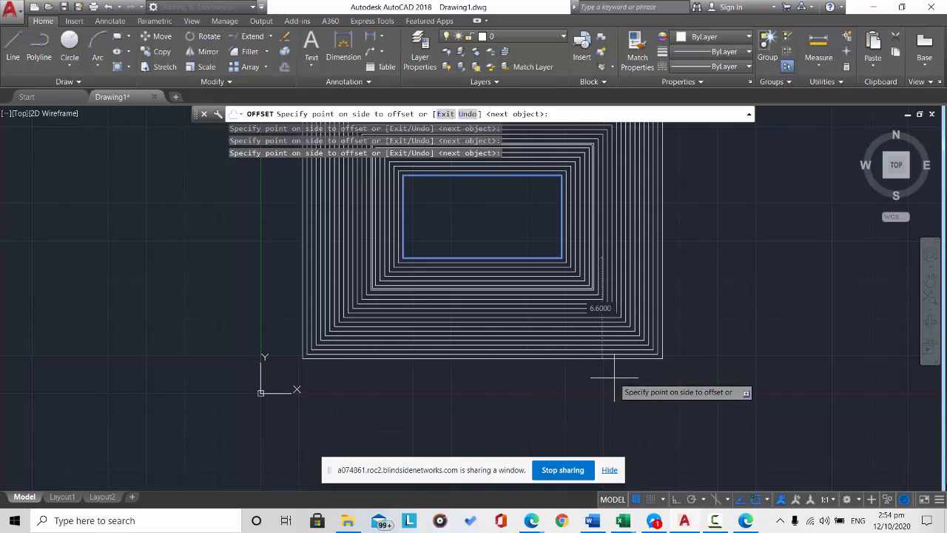
key("Escape")
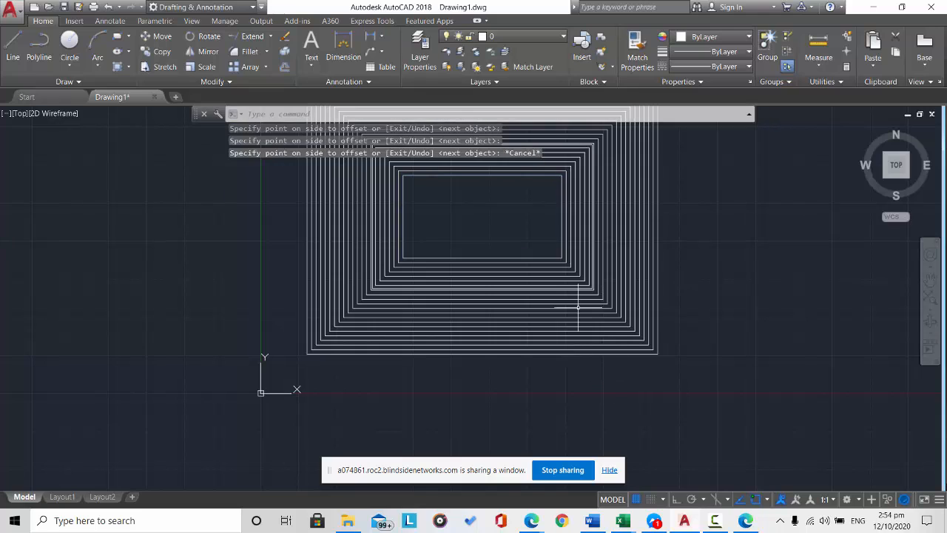
- Erase the earlier 2-unit offset rectangle that breaks the even 0.3-unit spacing of the nested rectangles
scroll(590, 290, "up", 5)
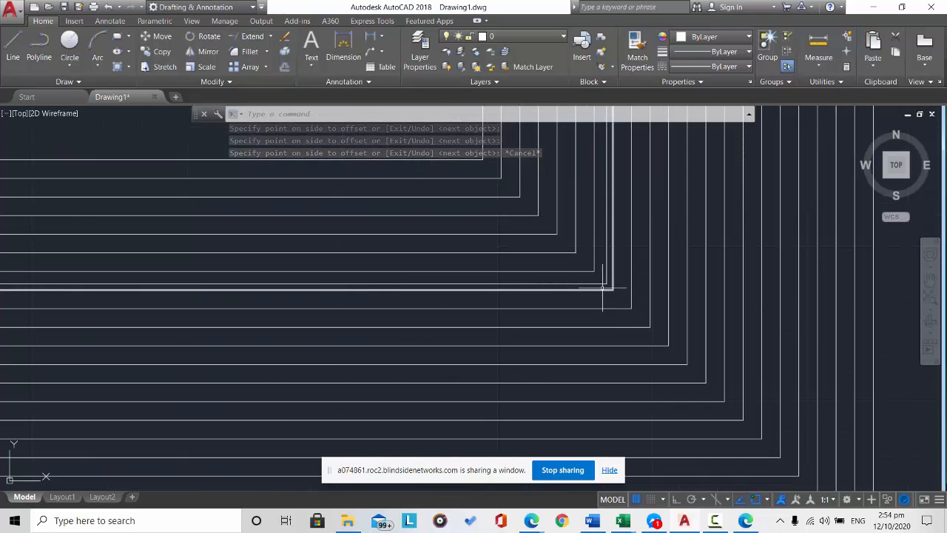
left_click(603, 283)
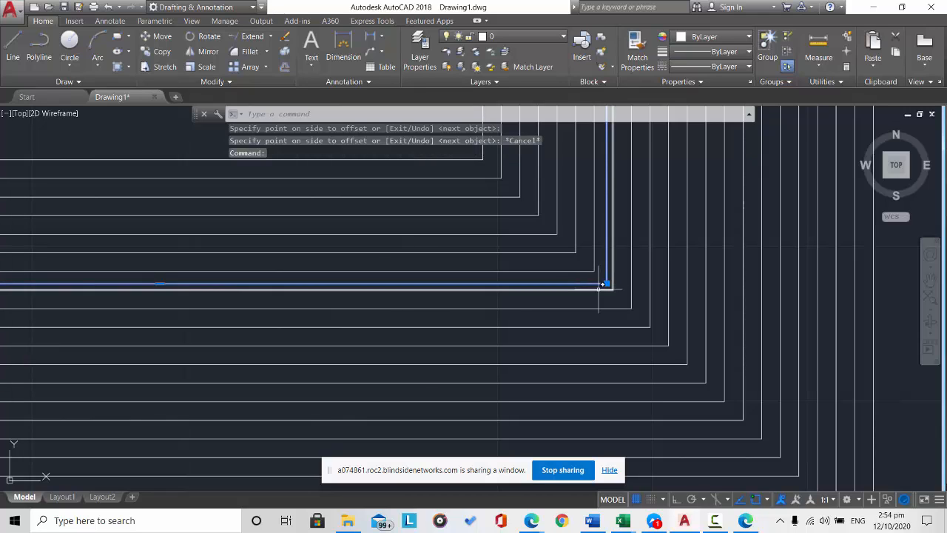
key("Delete")
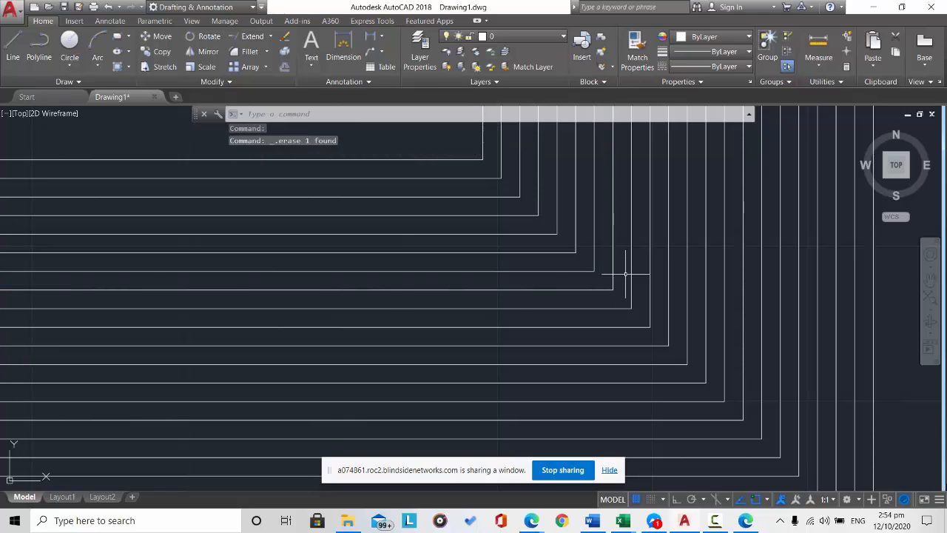
scroll(625, 274, "down", 5)
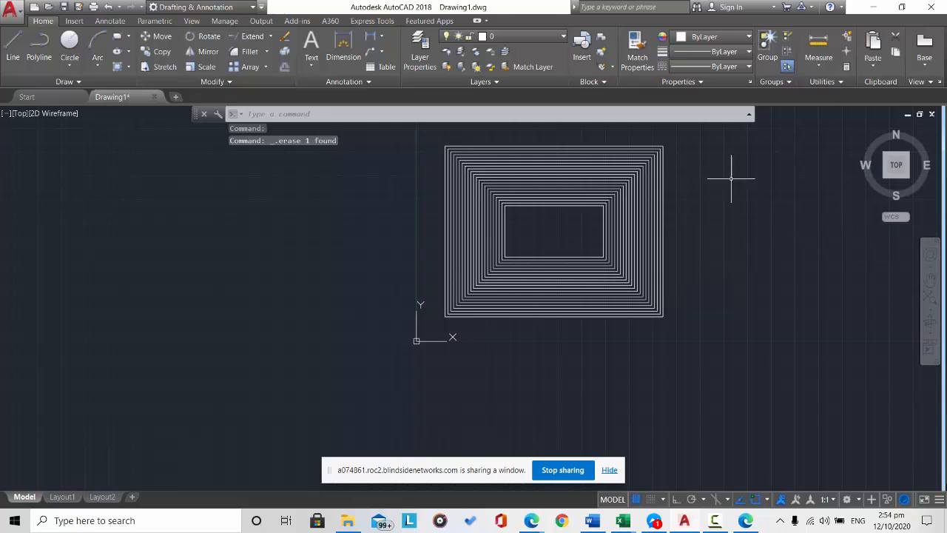
scroll(736, 153, "up", 4)
scroll(736, 152, "down", 4)
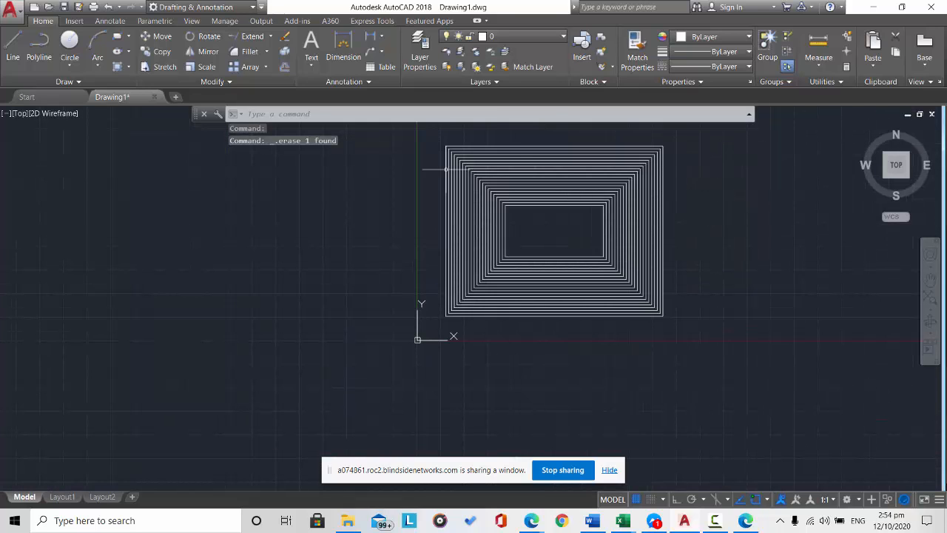
scroll(375, 186, "up", 2)
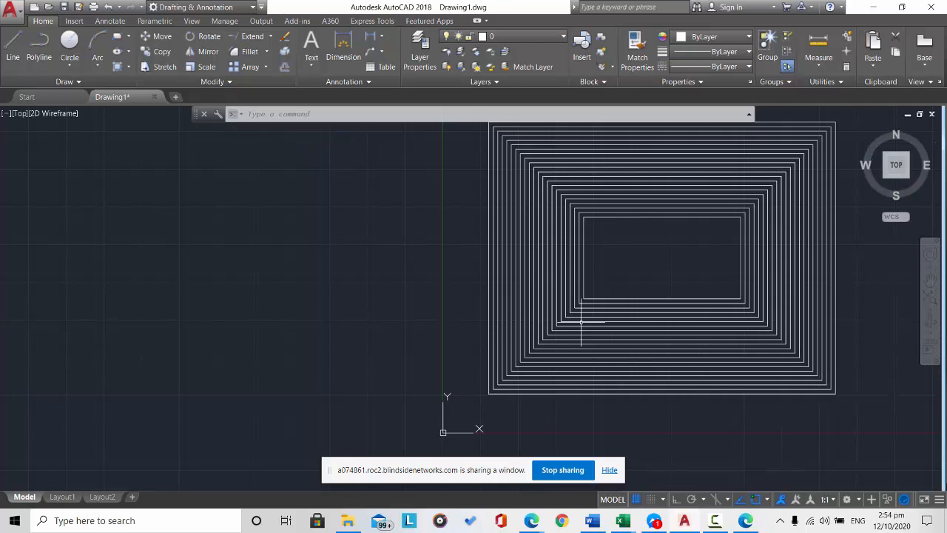
- Draw a three-point arc bulging upward in the empty space west of the nested rectangles
left_click(97, 58)
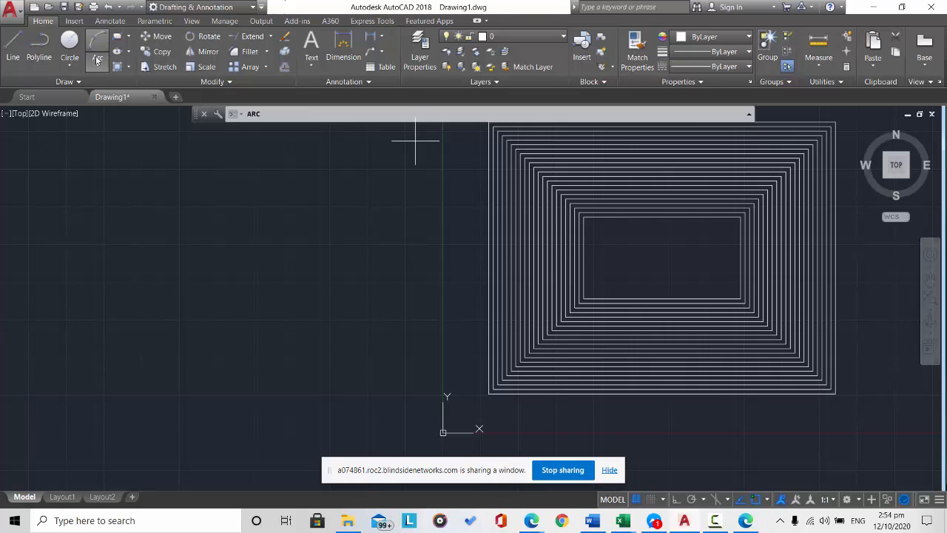
left_click(124, 240)
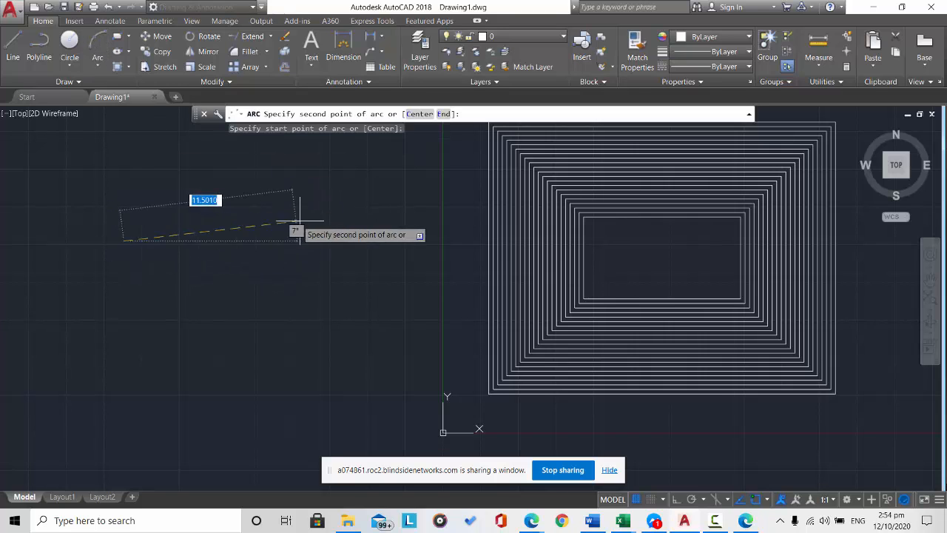
left_click(357, 251)
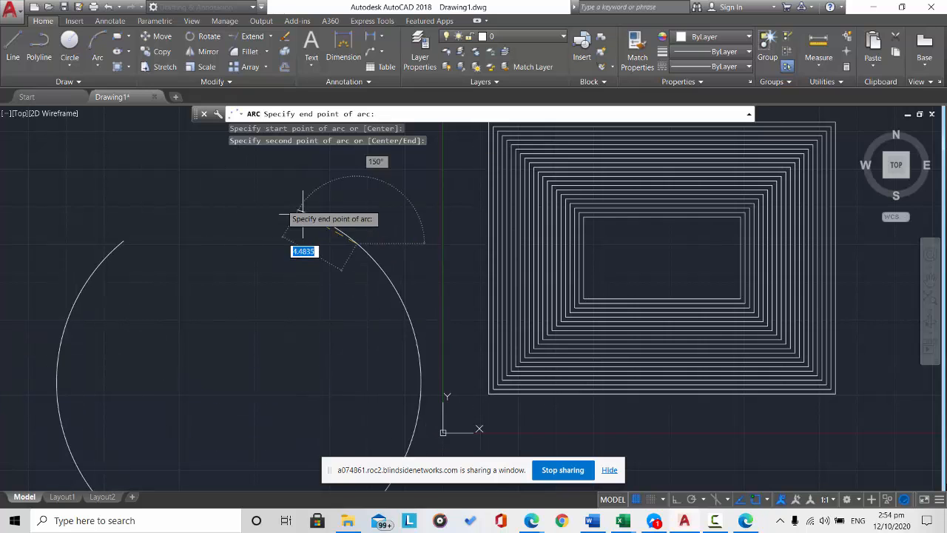
left_click(357, 249)
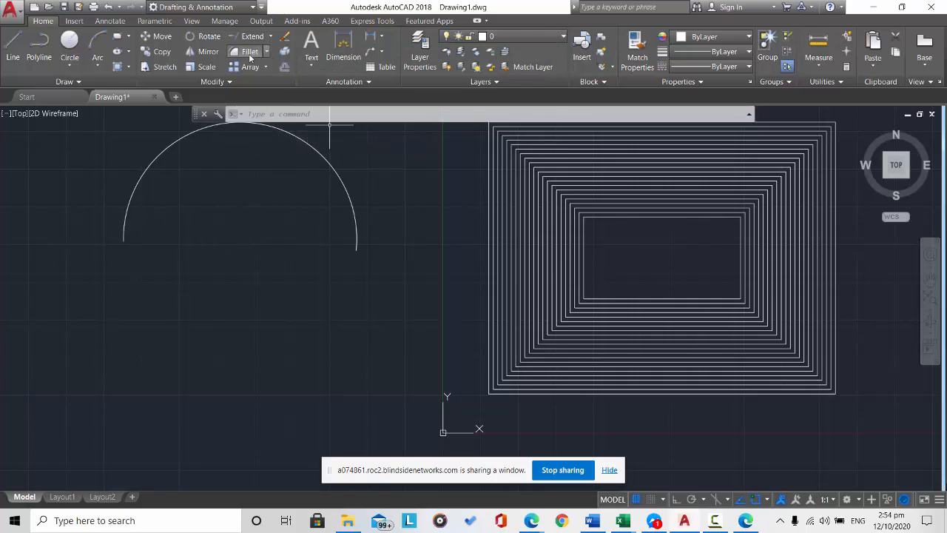
- Offset the arc inward by 0.25 units, keeping the source arc
left_click(285, 67)
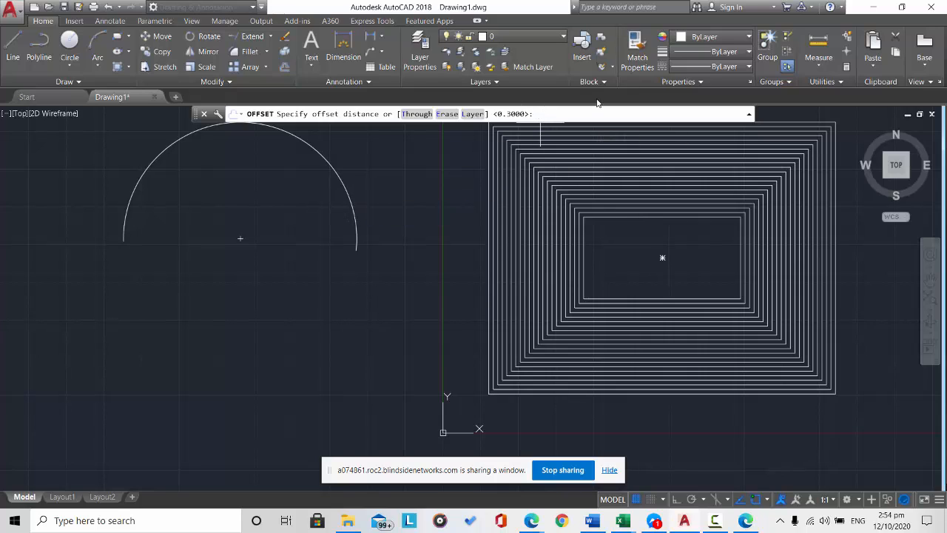
key("Return")
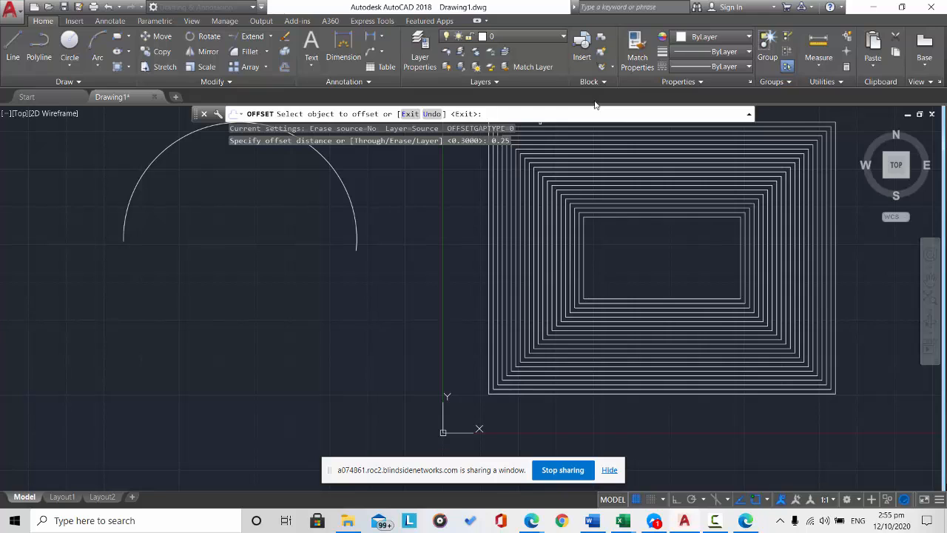
left_click(188, 136)
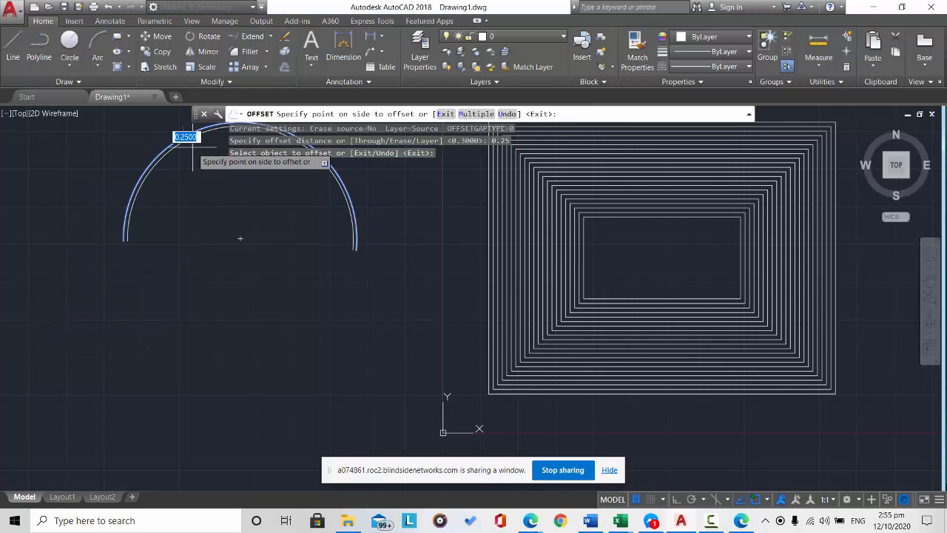
left_click(194, 150)
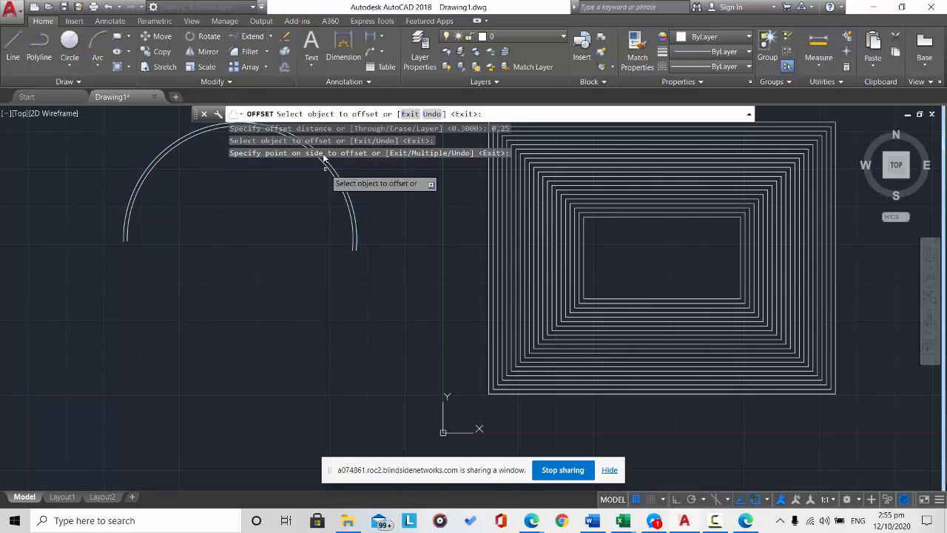
- Offset the inner arc inward 18 times at 0.25-unit spacing using the Multiple option of Offset
left_click(289, 69)
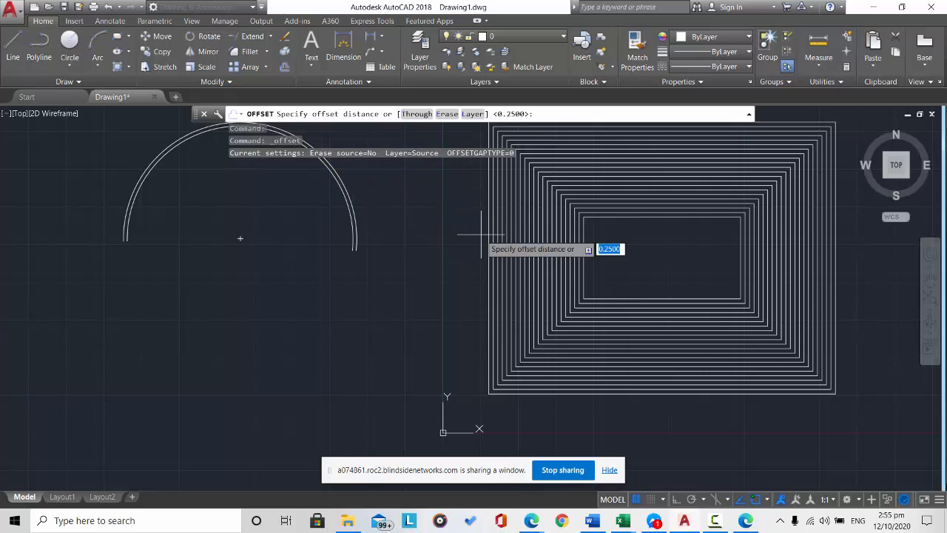
key("Return")
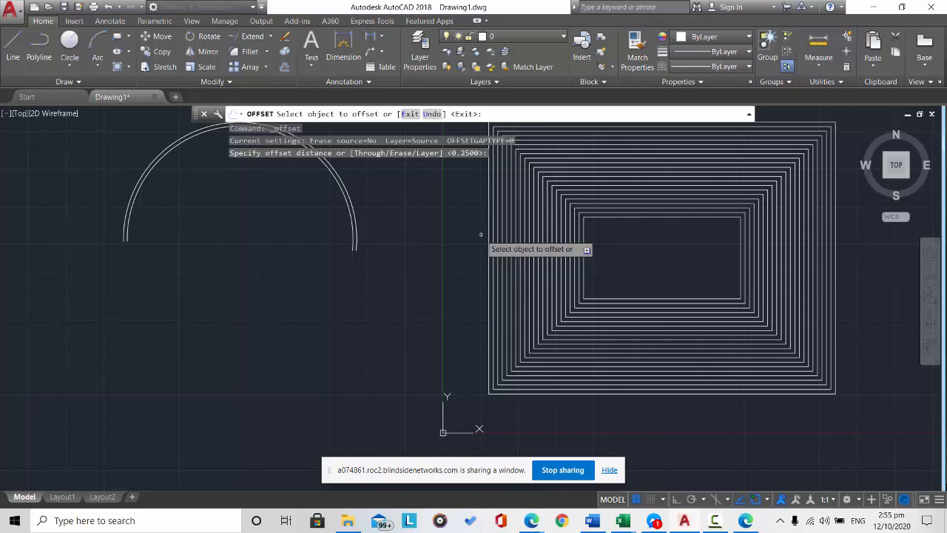
left_click(178, 144)
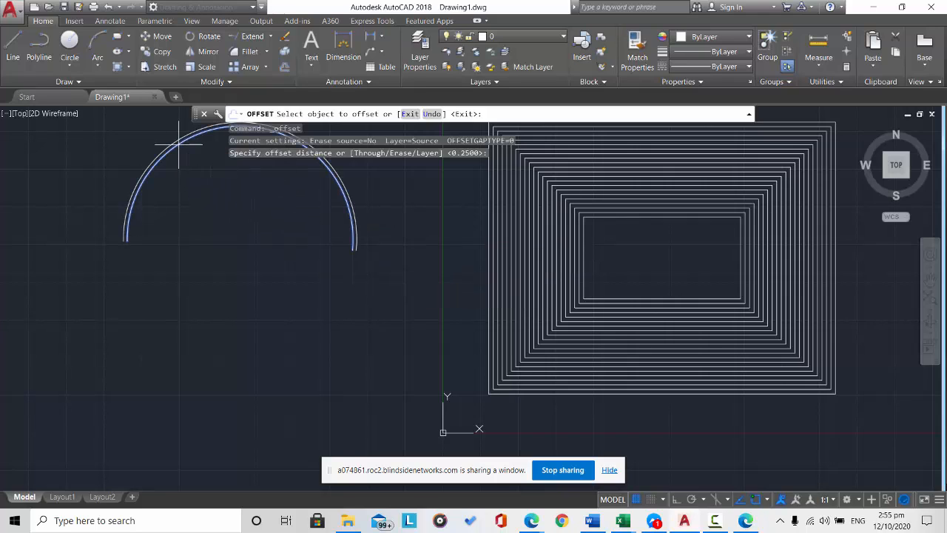
left_click(473, 113)
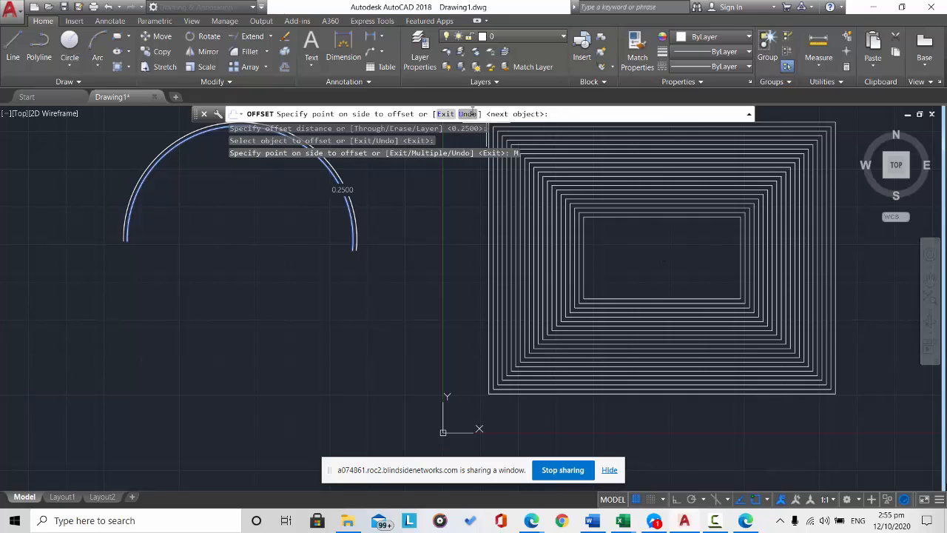
left_click(307, 191)
left_click(295, 201)
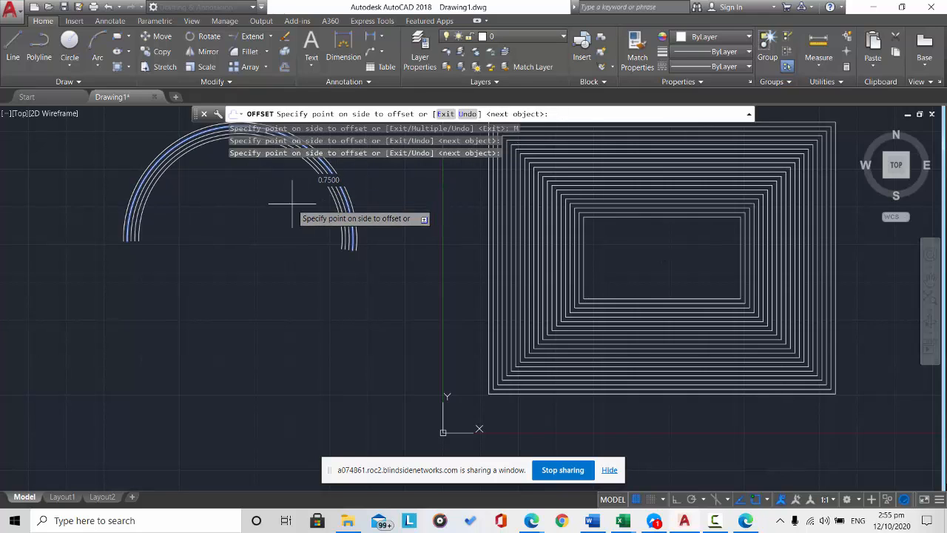
left_click(287, 205)
left_click(266, 212)
left_click(262, 215)
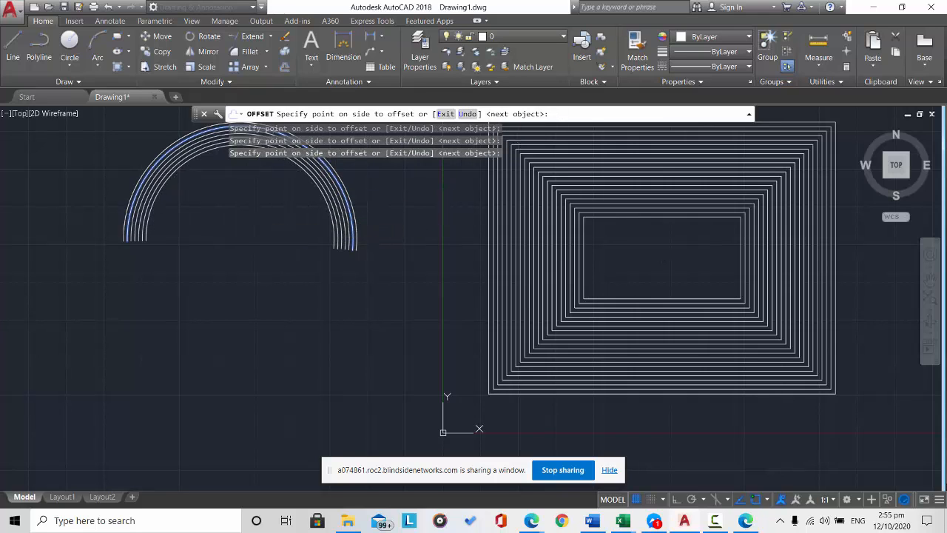
left_click(238, 218)
left_click(233, 217)
left_click(237, 223)
left_click(269, 212)
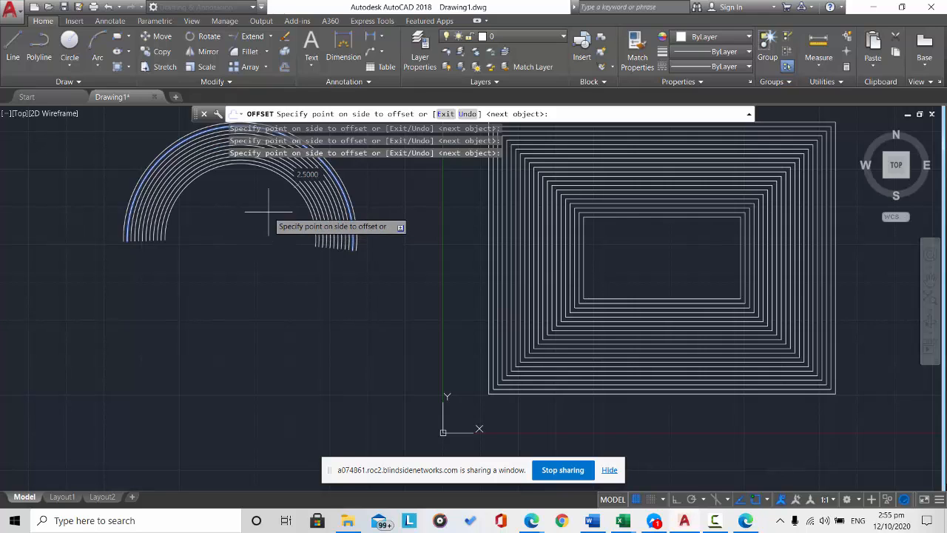
left_click(264, 214)
left_click(252, 220)
left_click(243, 218)
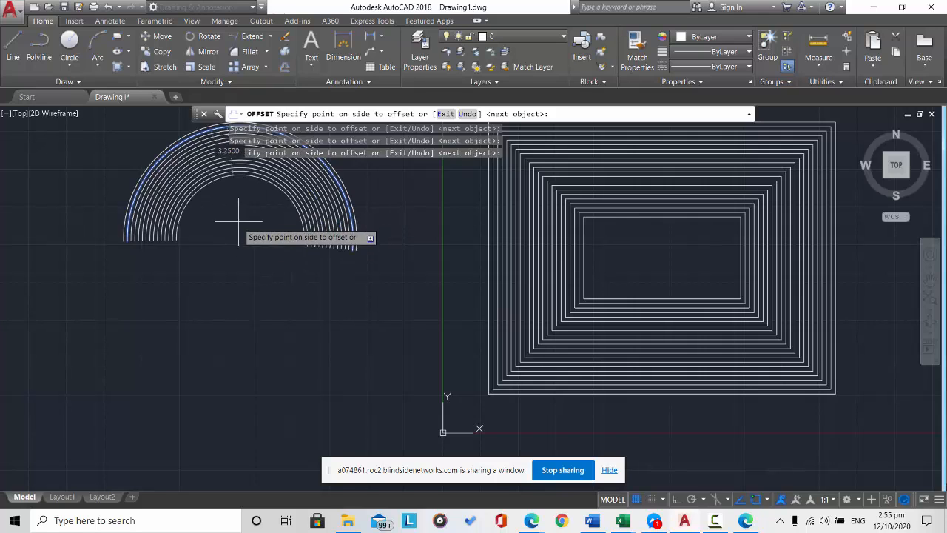
left_click(242, 223)
left_click(249, 219)
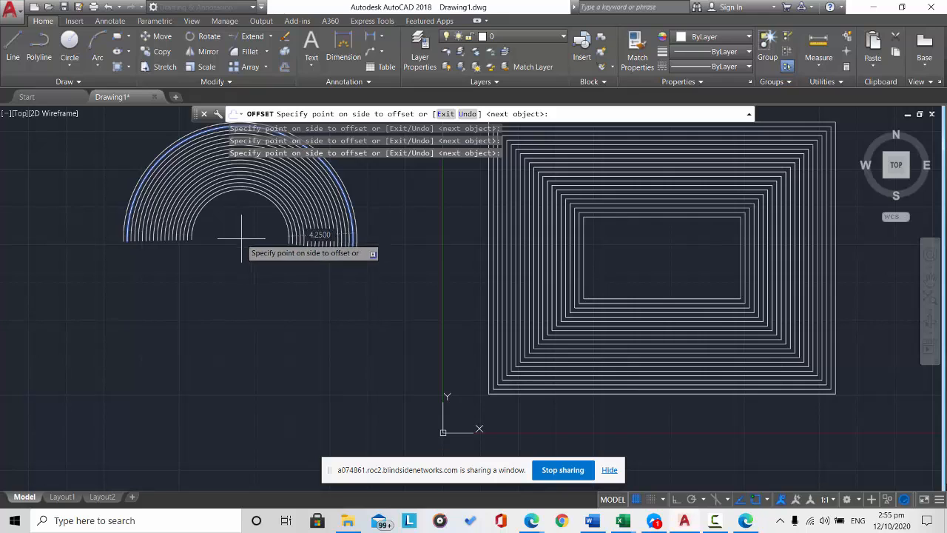
left_click(239, 238)
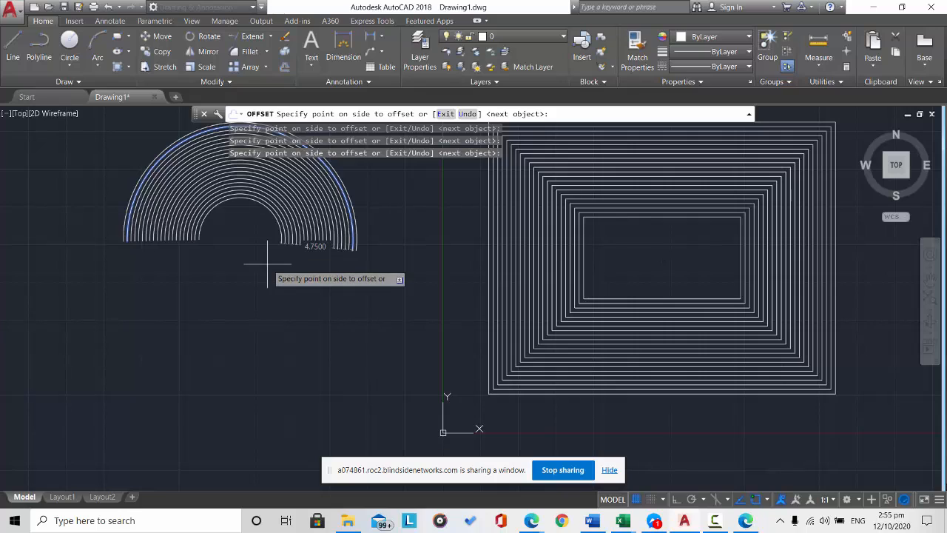
key("Escape")
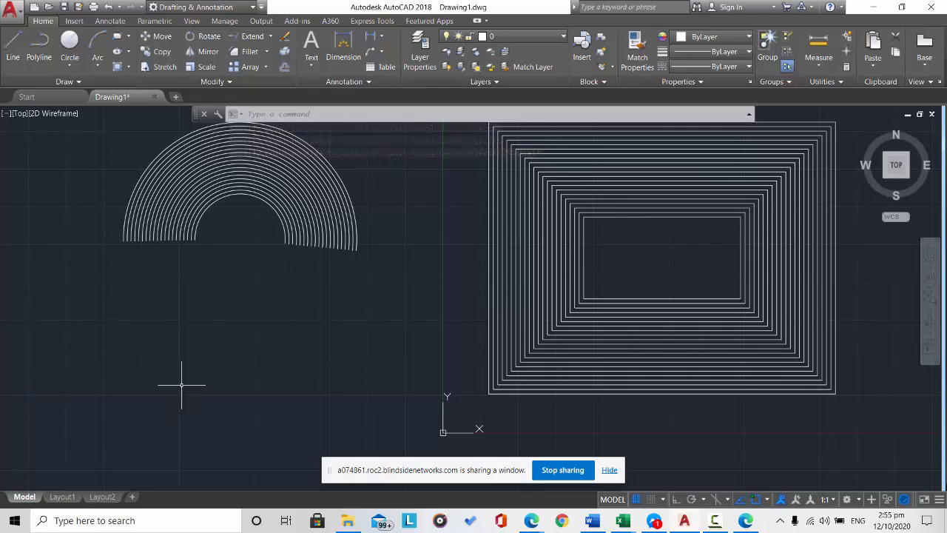
- Erase both overlapping circles at the far east side of the drawing
scroll(185, 379, "down", 2)
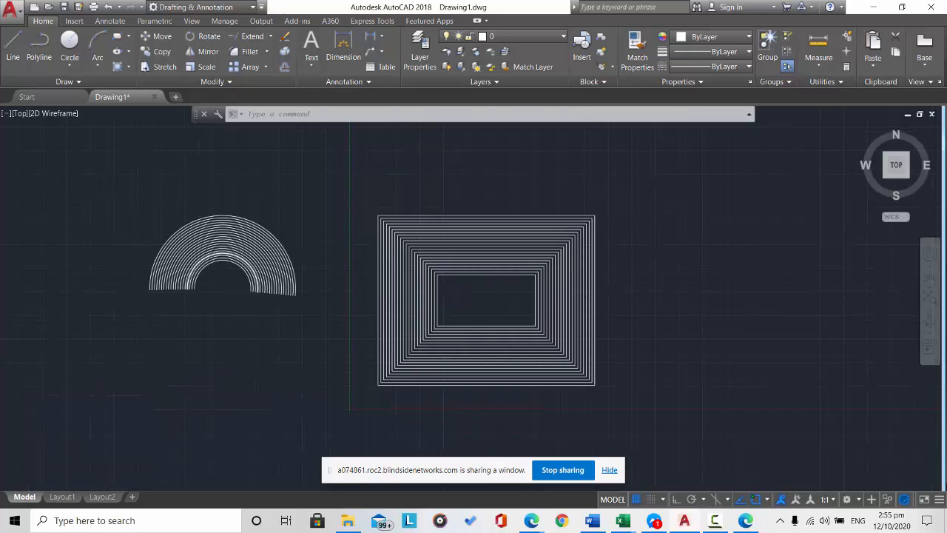
scroll(239, 254, "down", 2)
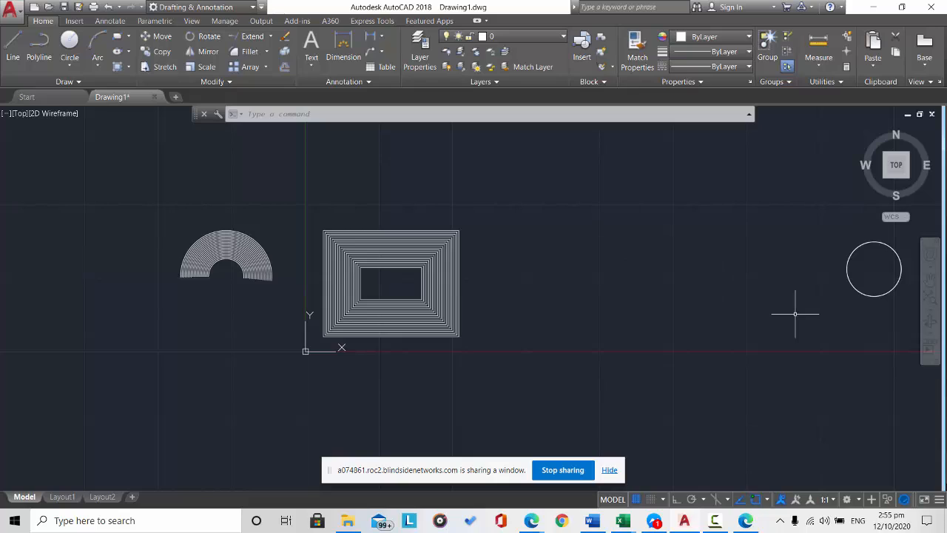
left_click(851, 286)
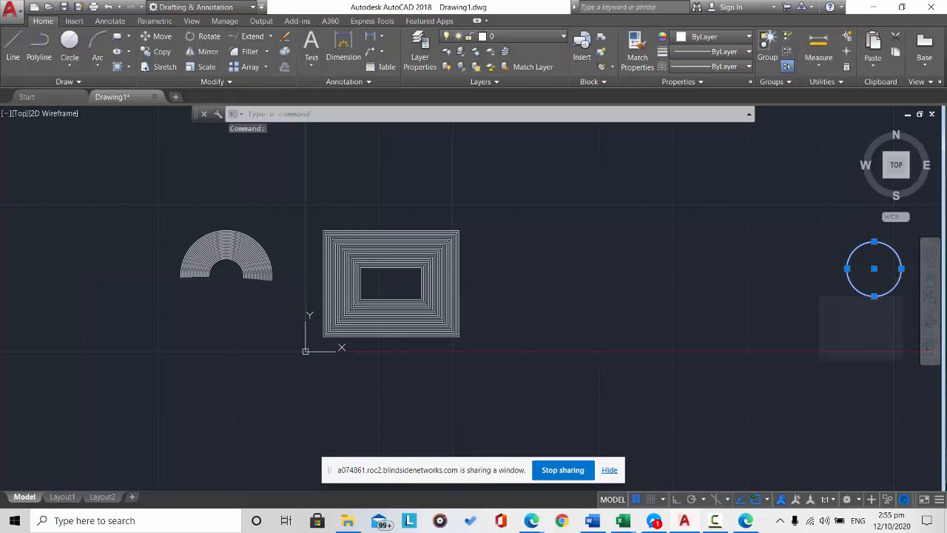
key("Delete")
left_click(896, 287)
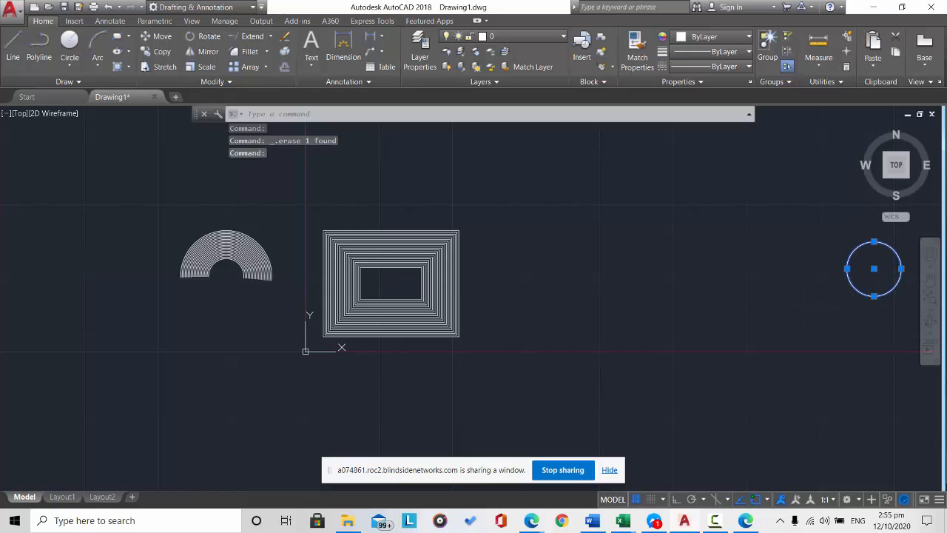
key("Delete")
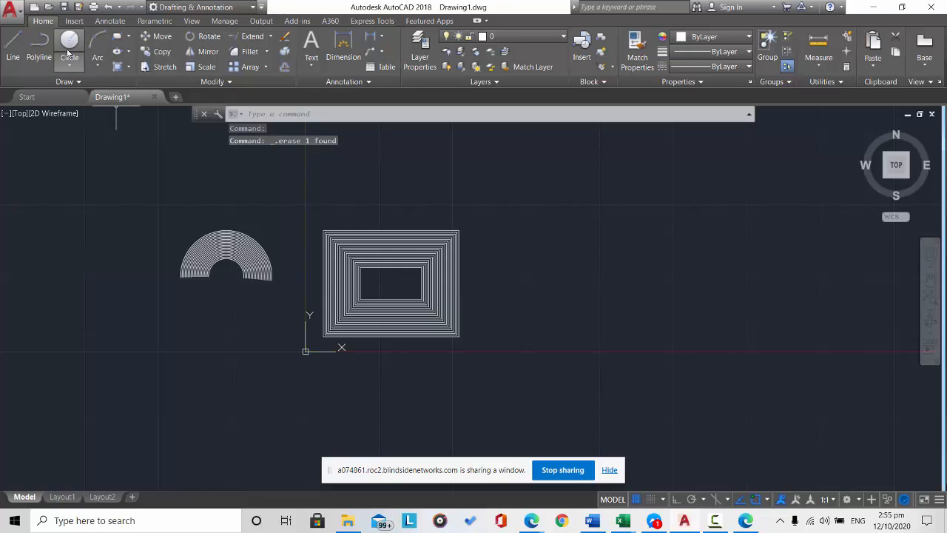
- Draw a freehand rectangle east of the nested rectangles and explode it into separate lines
left_click(117, 36)
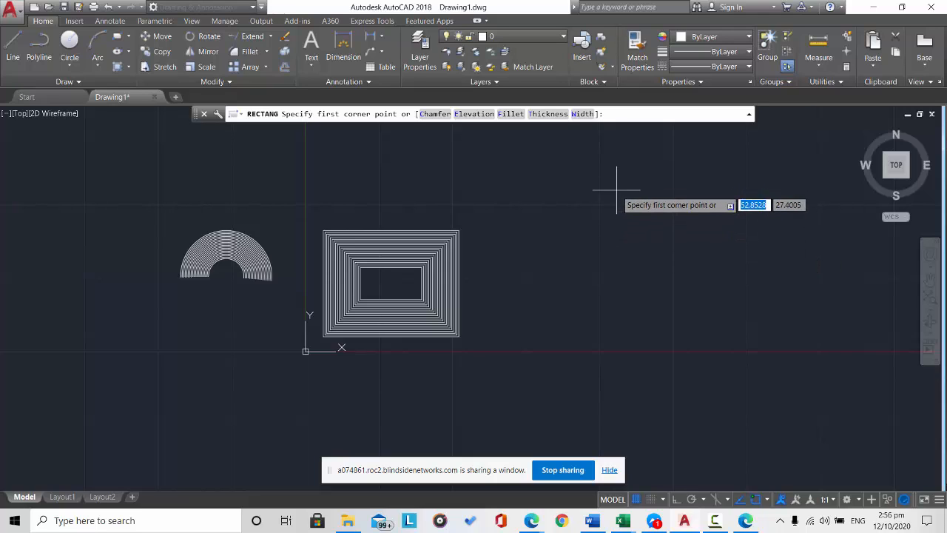
left_click(626, 231)
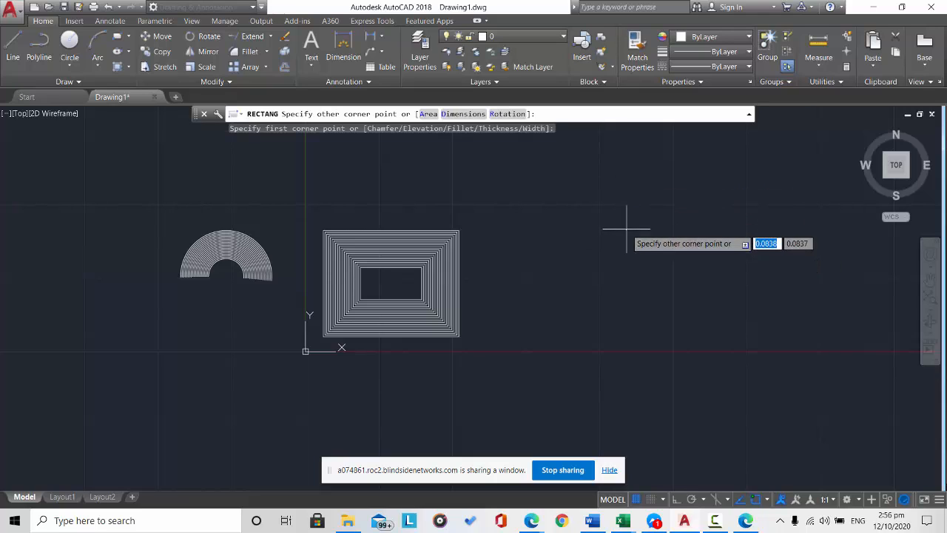
left_click(756, 281)
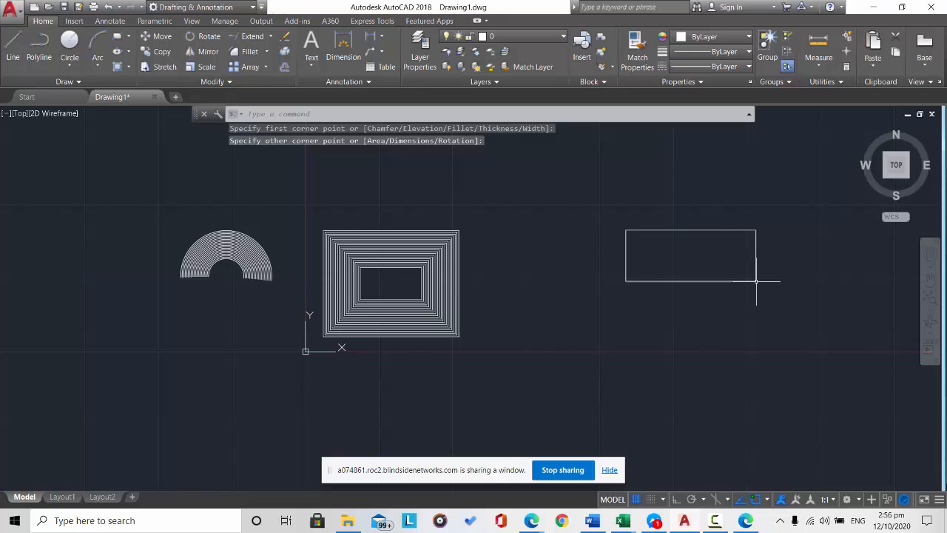
left_click(707, 231)
type("e")
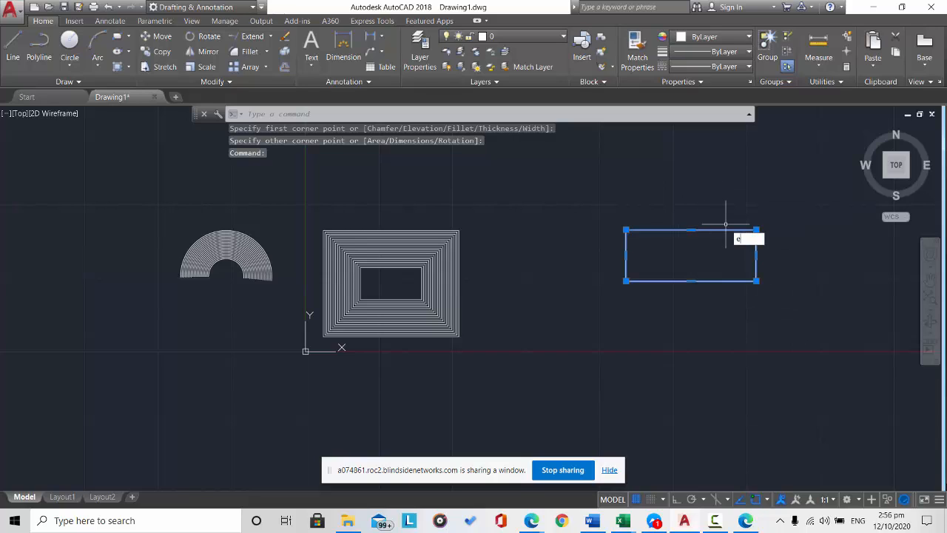
type("xplode")
key("Return")
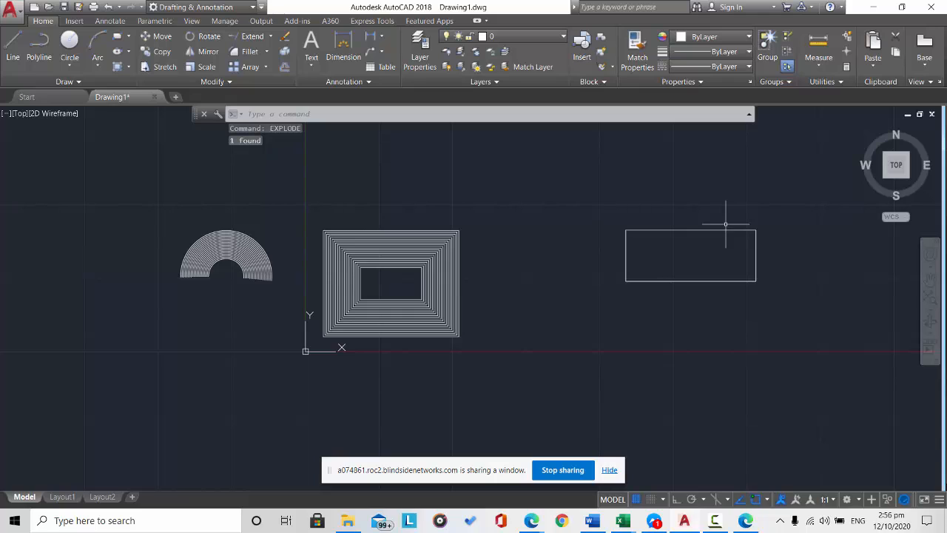
- Stretch the upper edge's east endpoint up and inward, then close the gap to the east edge with a line about 8.4 units long
left_click(729, 229)
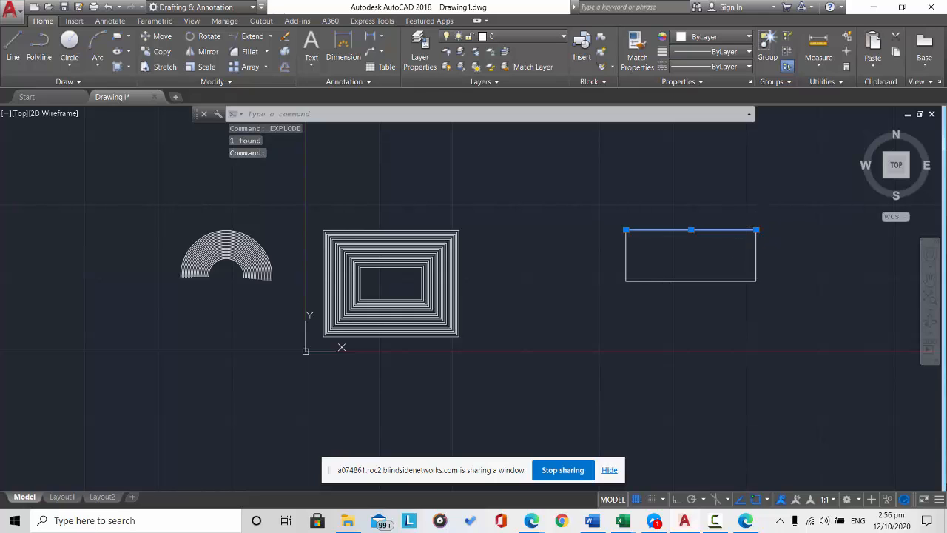
left_click(754, 229)
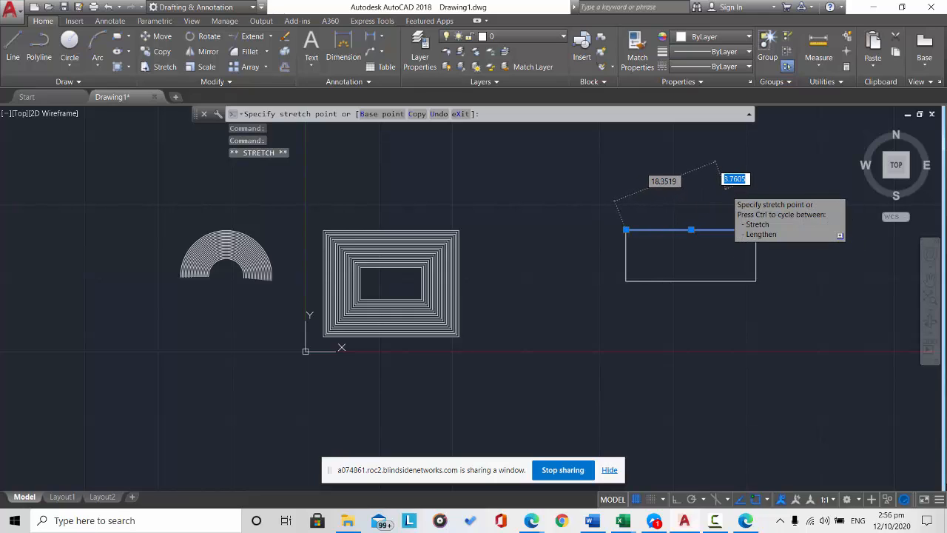
left_click(726, 191)
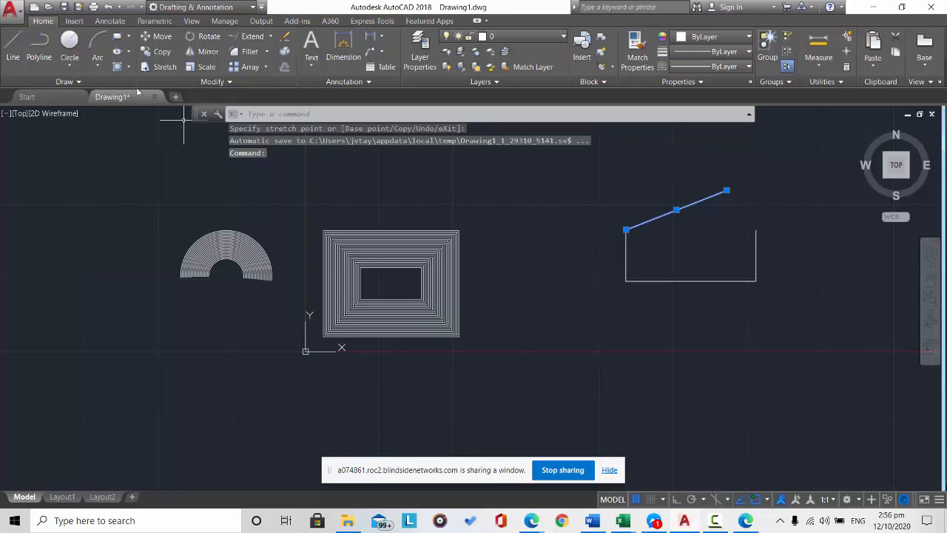
left_click(13, 44)
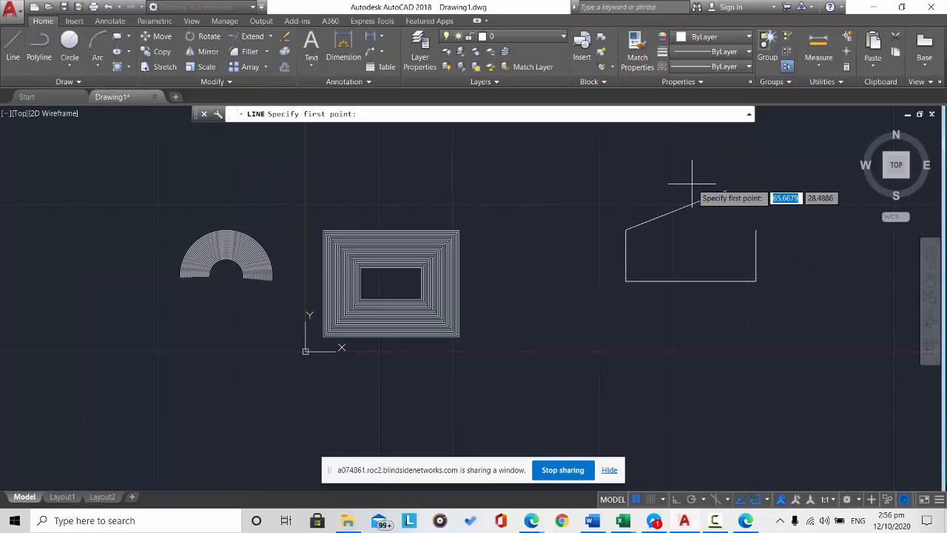
left_click(727, 191)
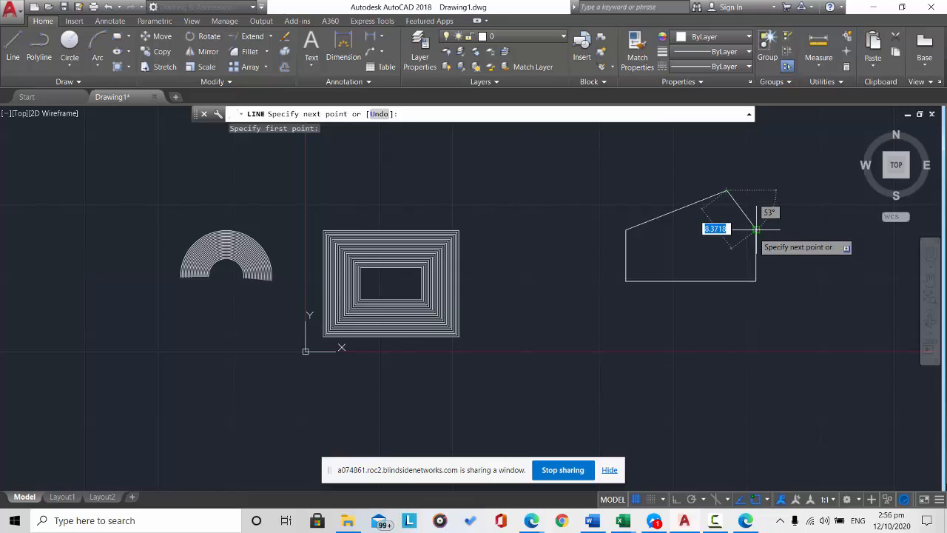
key("Escape")
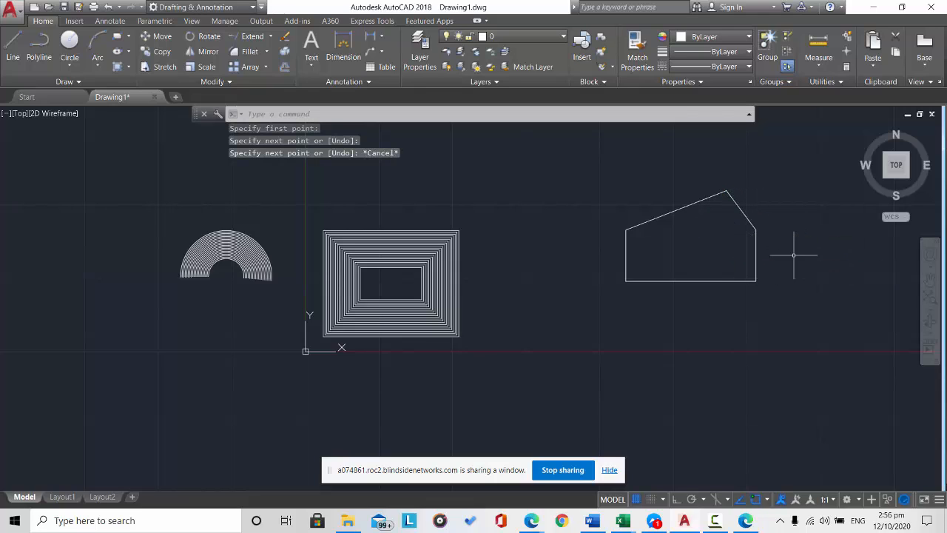
- Join the five separate lines of the irregular shape into a single polyline
mouse_move(780, 295)
left_mouse_down()
mouse_move(774, 261)
mouse_move(615, 197)
mouse_move(575, 302)
left_mouse_up()
type("join")
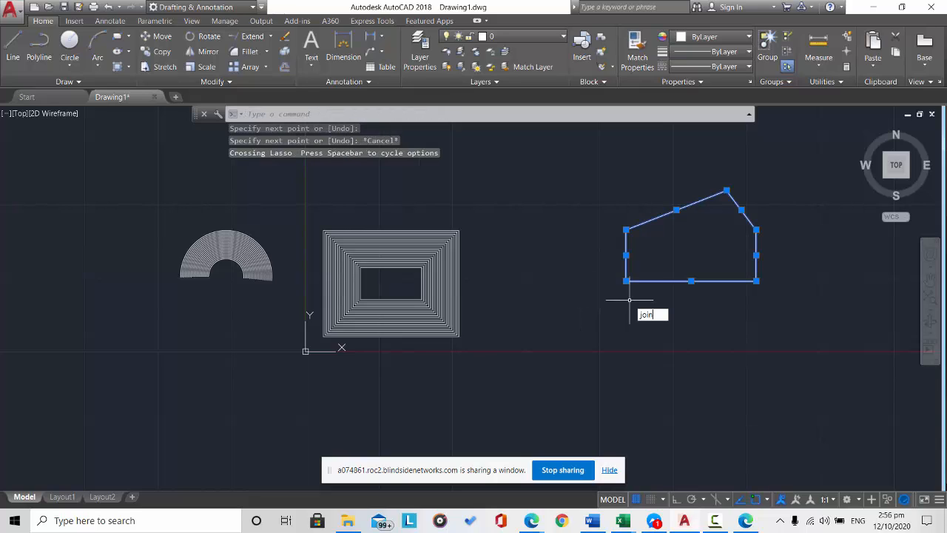
key("Return")
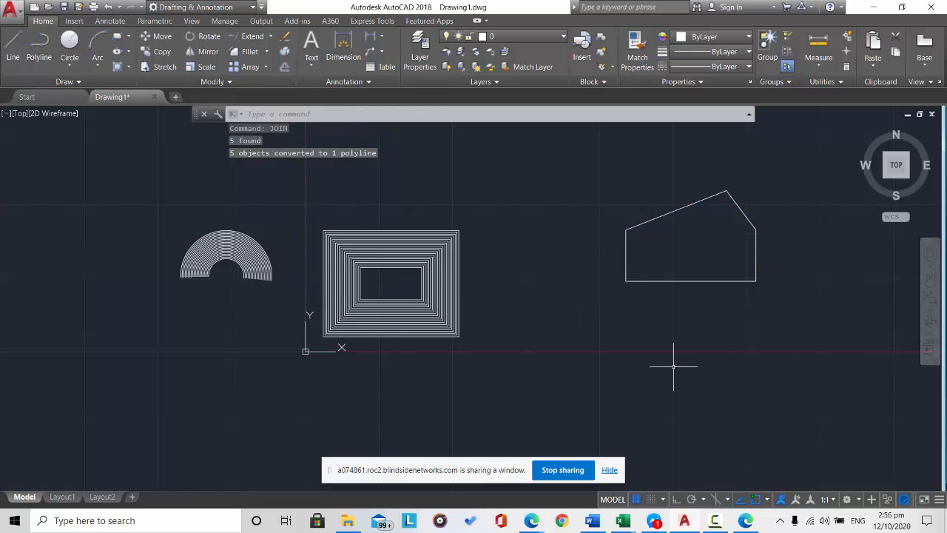
- Draw a horizontal line with Ortho on just below the irregular shape, extending past both of its sides
left_click(13, 46)
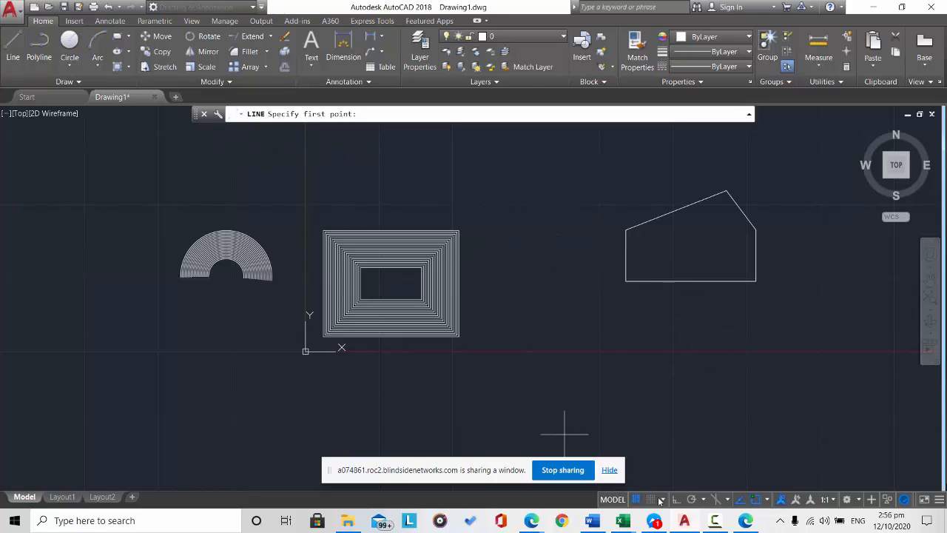
left_click(575, 318)
left_click(827, 320)
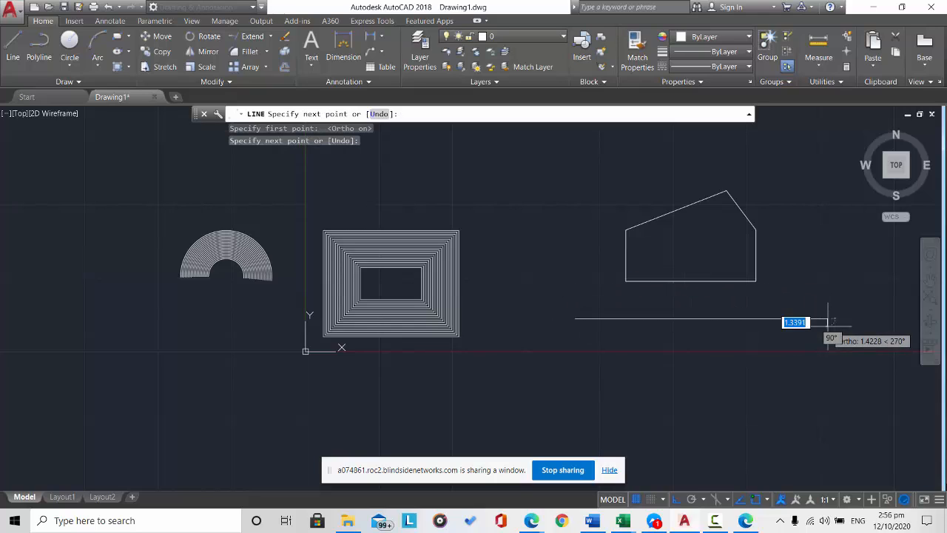
key("Escape")
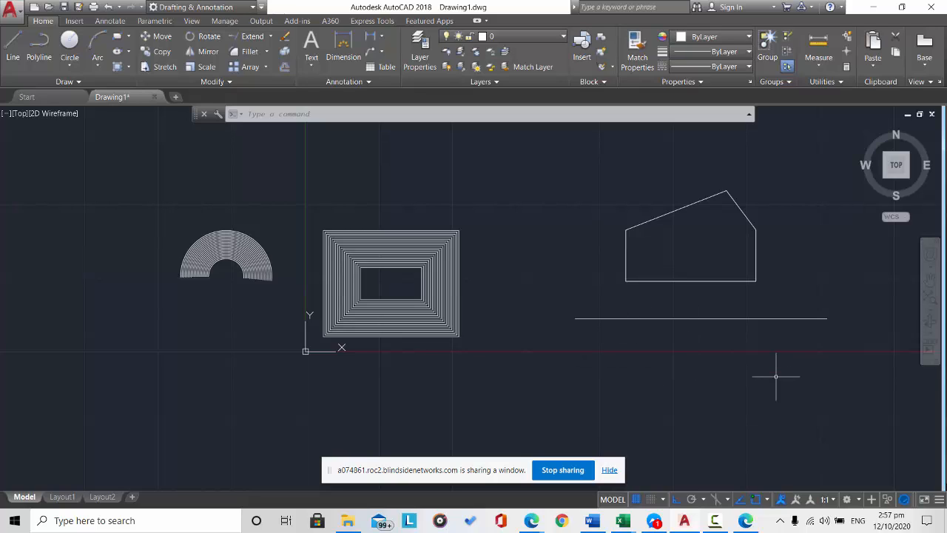
- Mirror the irregular shape across the horizontal line beneath it, keeping the source object
left_click(208, 54)
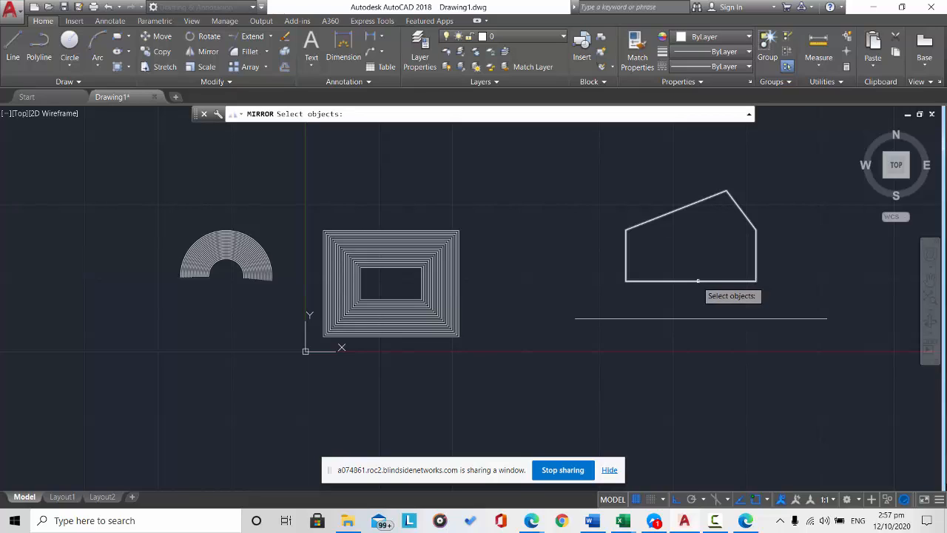
left_click(696, 281)
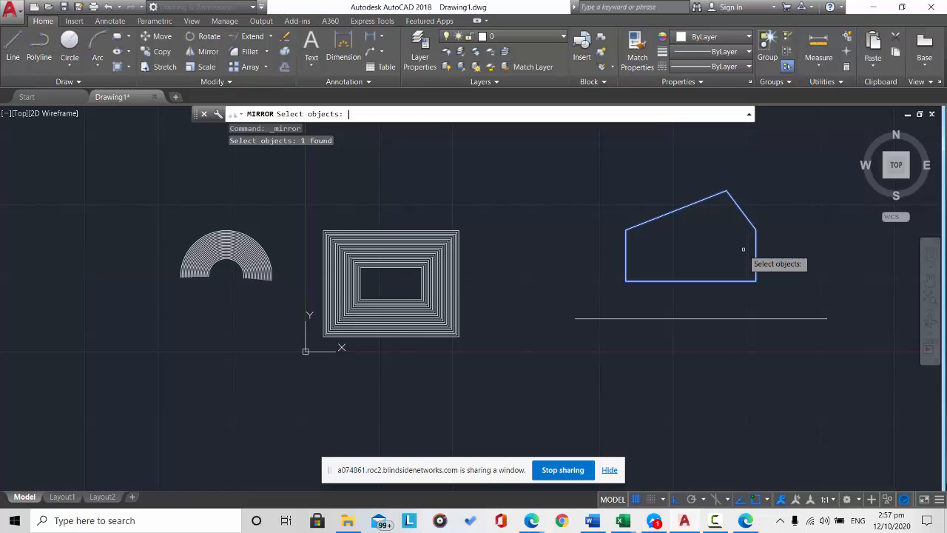
key("Return")
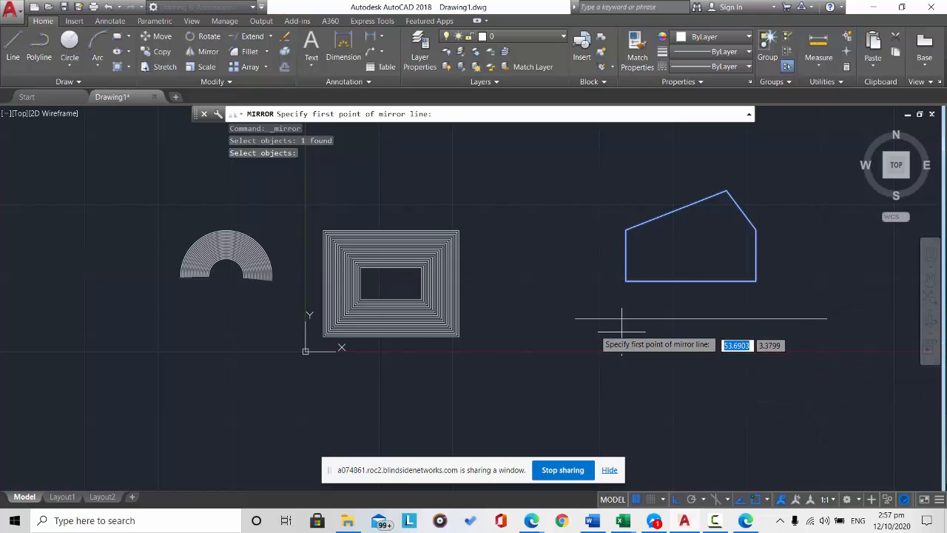
left_click(575, 318)
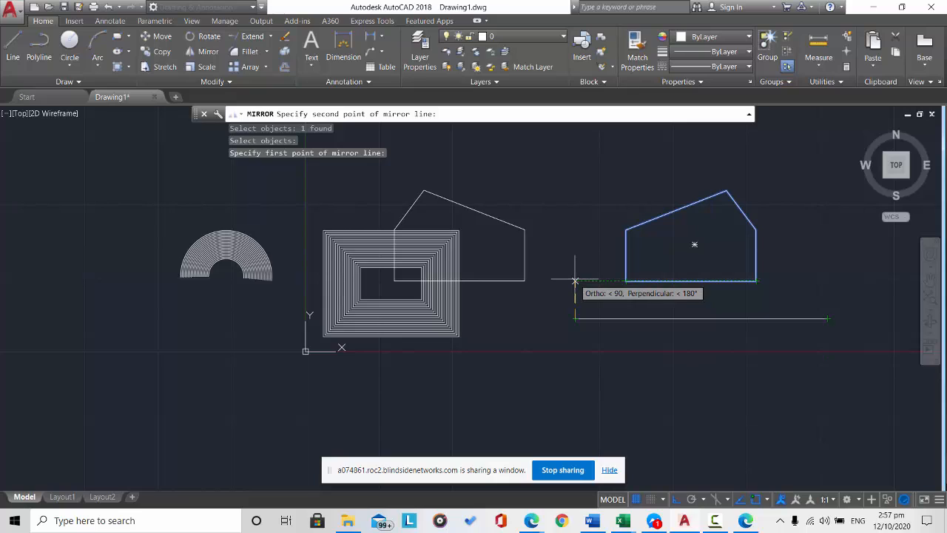
left_click(828, 319)
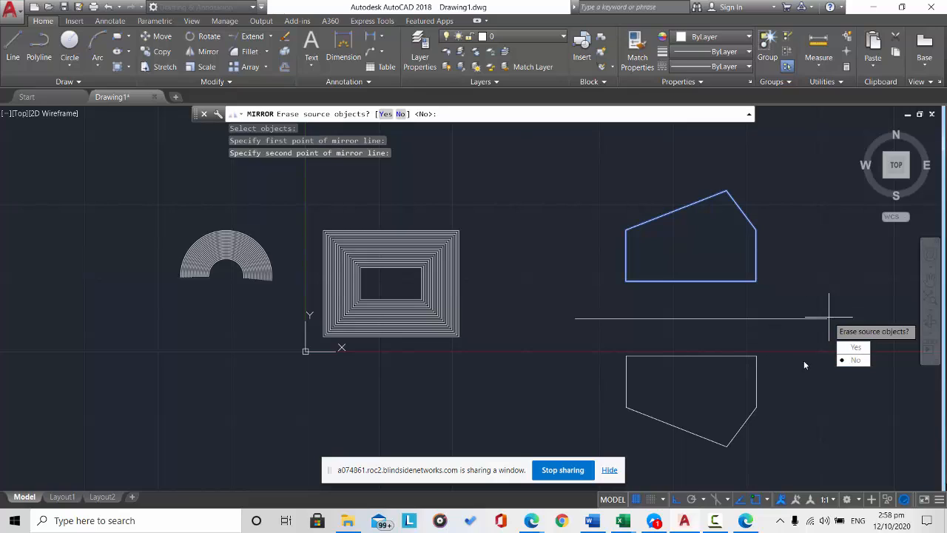
left_click(855, 360)
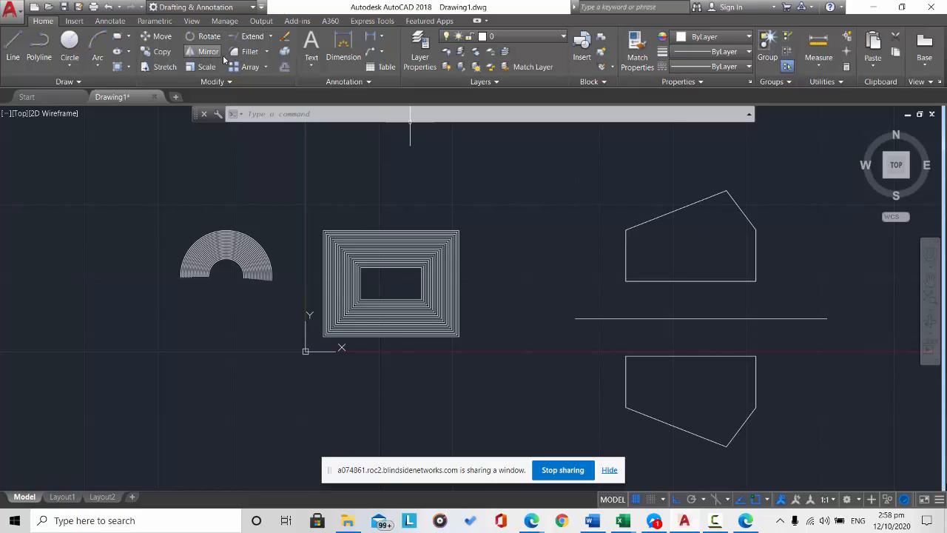
- Draw a vertical line upward from the west end of the horizontal line, reaching above the upper shape's peak
left_click(18, 44)
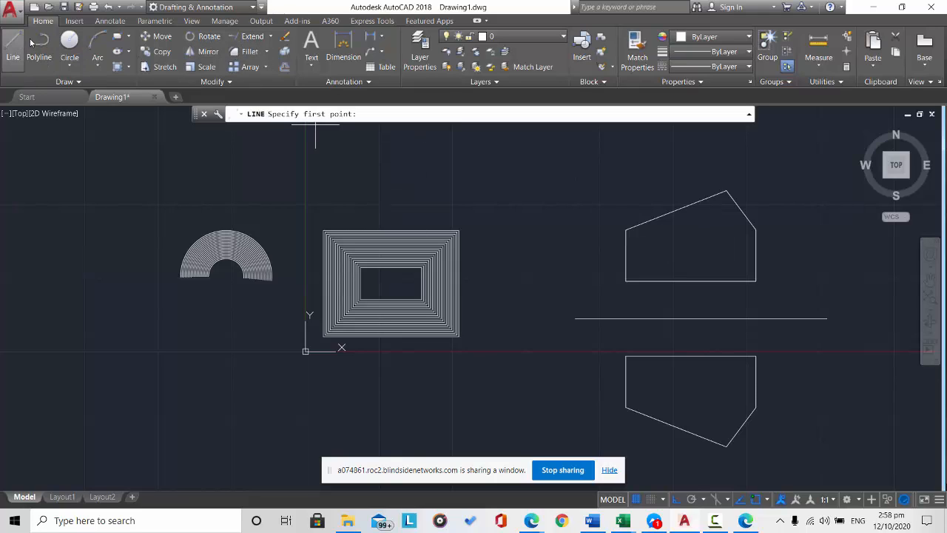
left_click(575, 318)
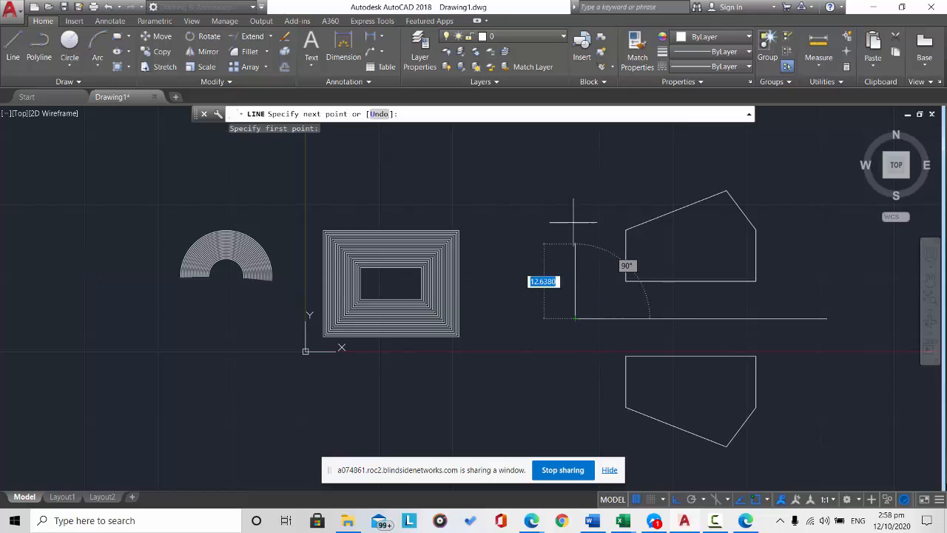
left_click(575, 156)
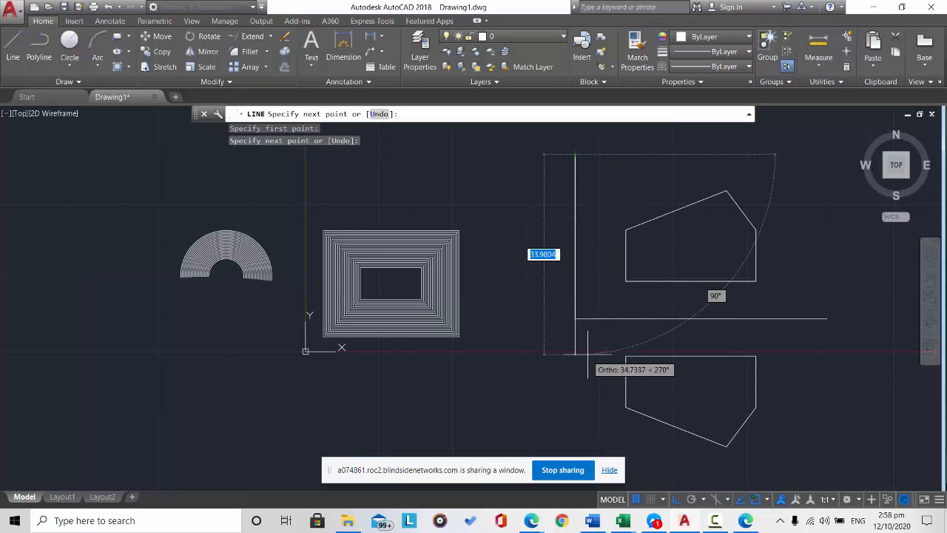
key("Escape")
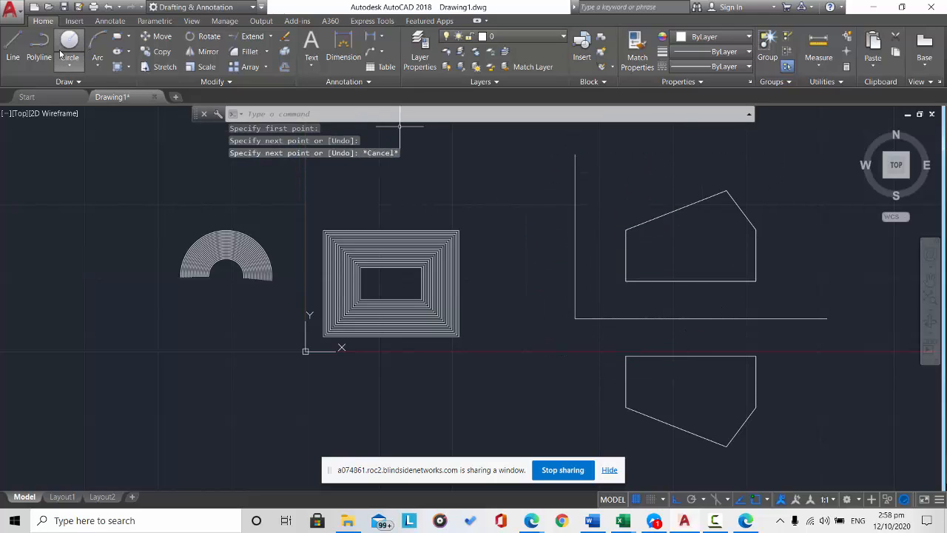
- Erase the nested rectangles and concentric arcs, and mirror the upper irregular shape across the vertical line, keeping the source object
mouse_move(503, 330)
left_mouse_down()
mouse_move(498, 318)
mouse_move(117, 239)
mouse_move(108, 361)
left_mouse_up()
key("Delete")
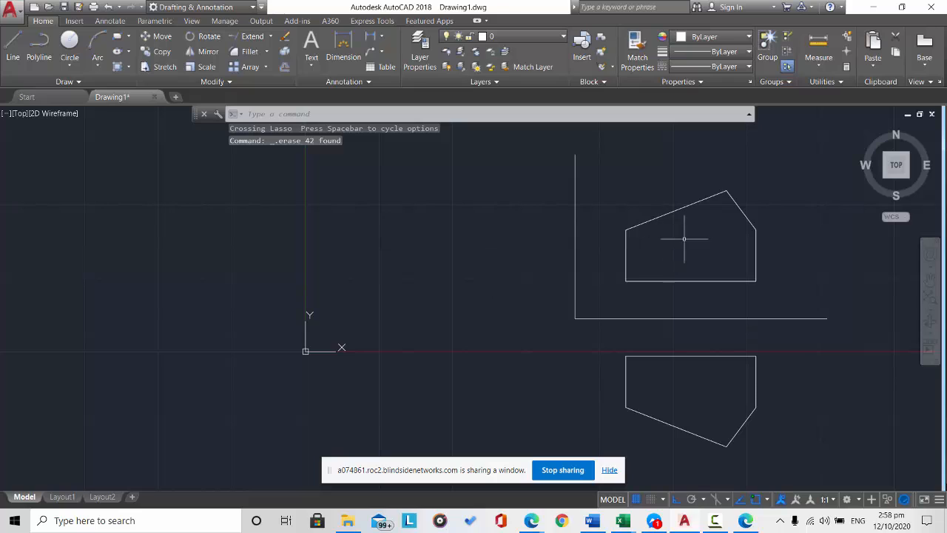
left_click(214, 56)
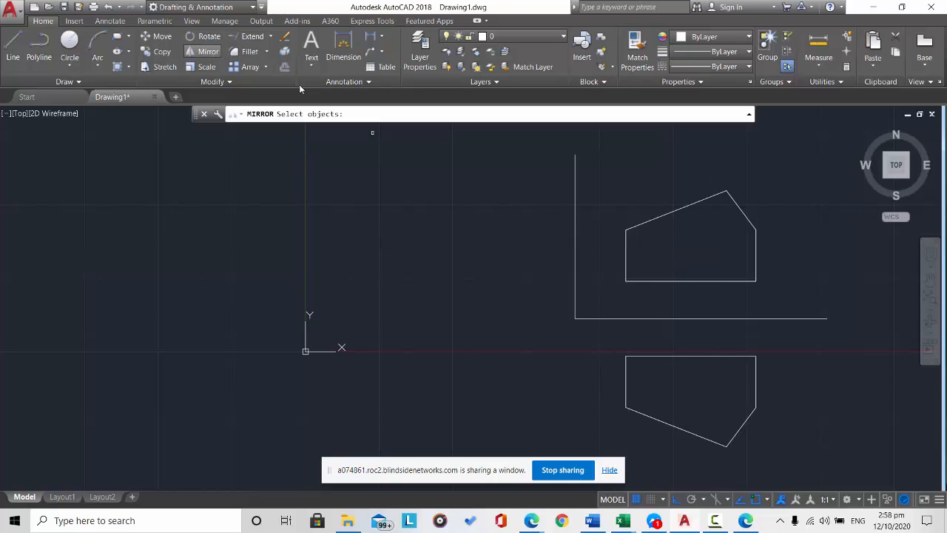
left_click(745, 281)
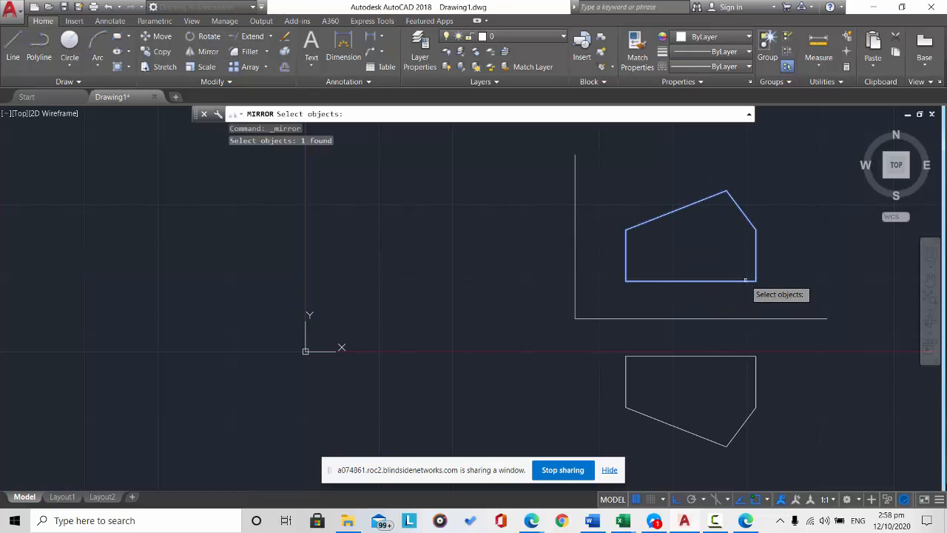
key("Return")
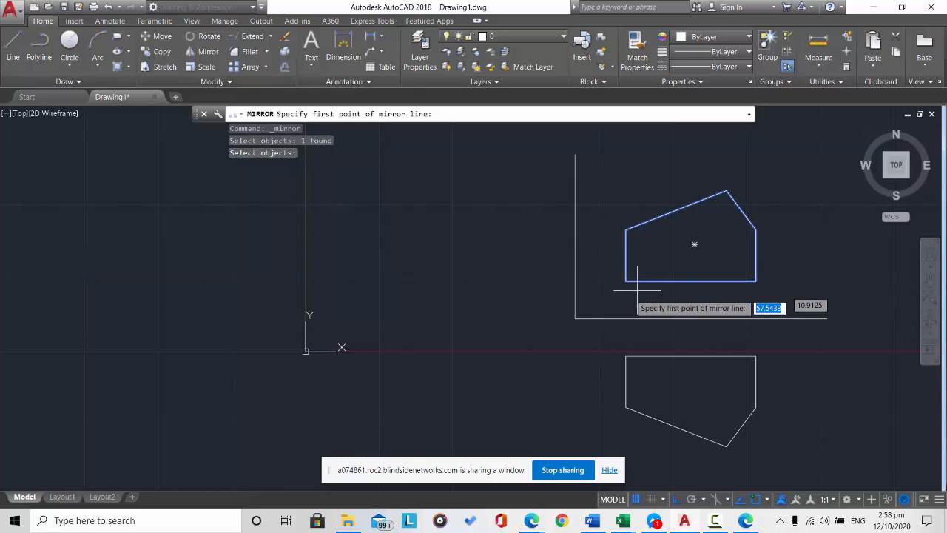
left_click(575, 154)
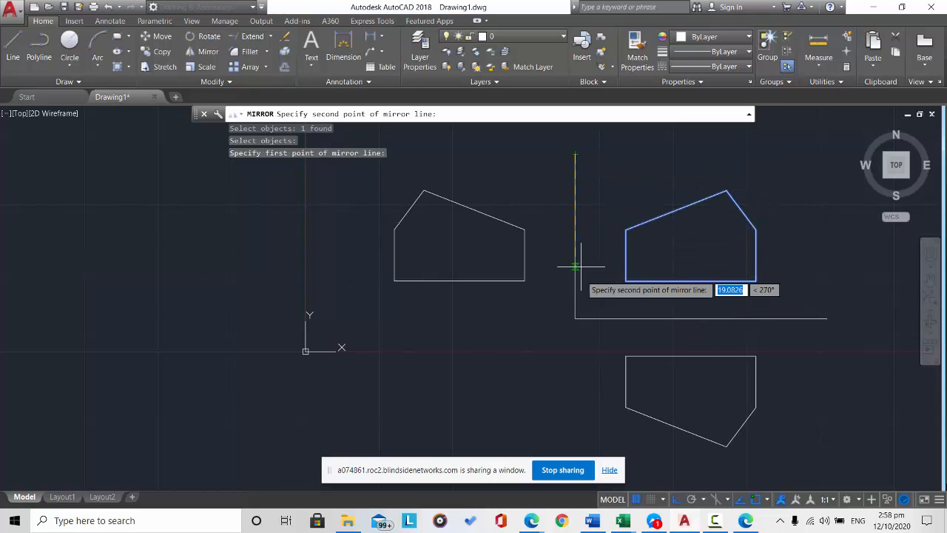
left_click(576, 318)
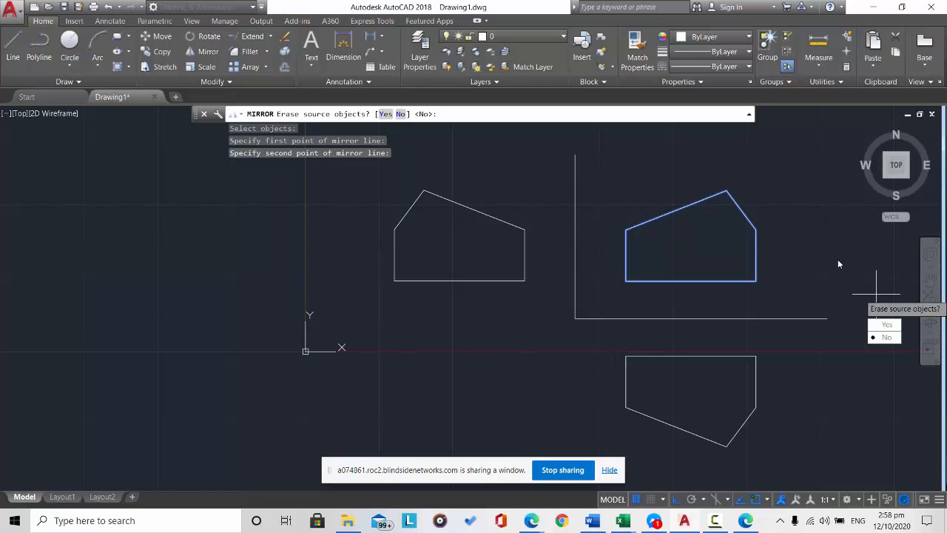
left_click(897, 338)
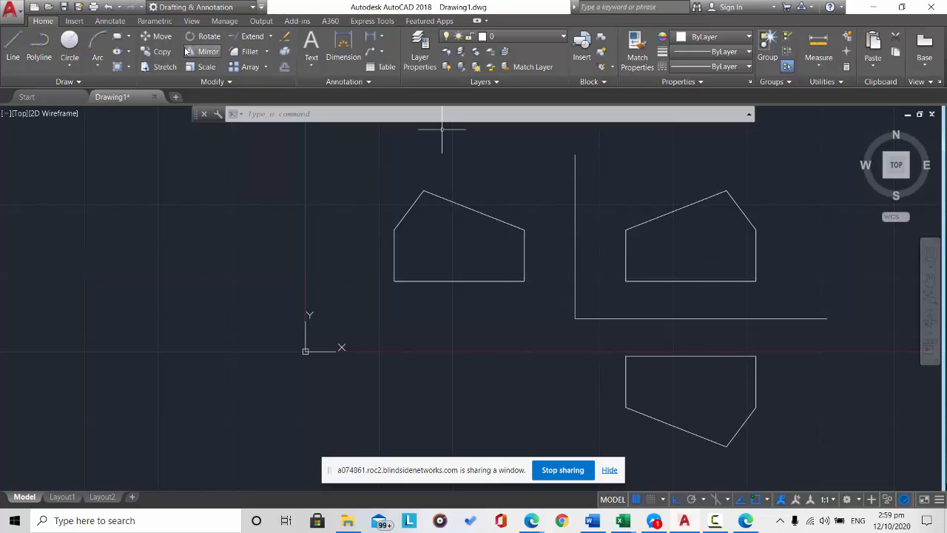
left_click(162, 52)
left_click(737, 272)
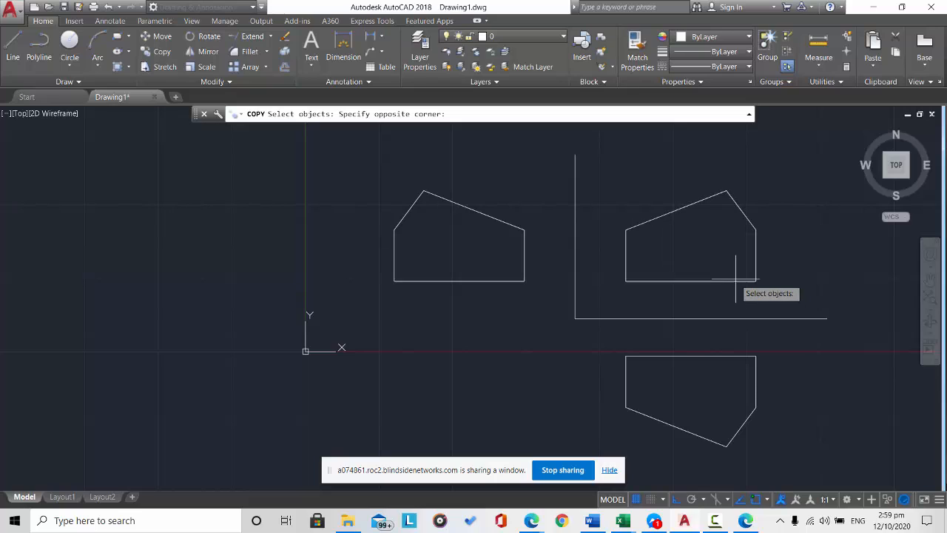
left_click(737, 274)
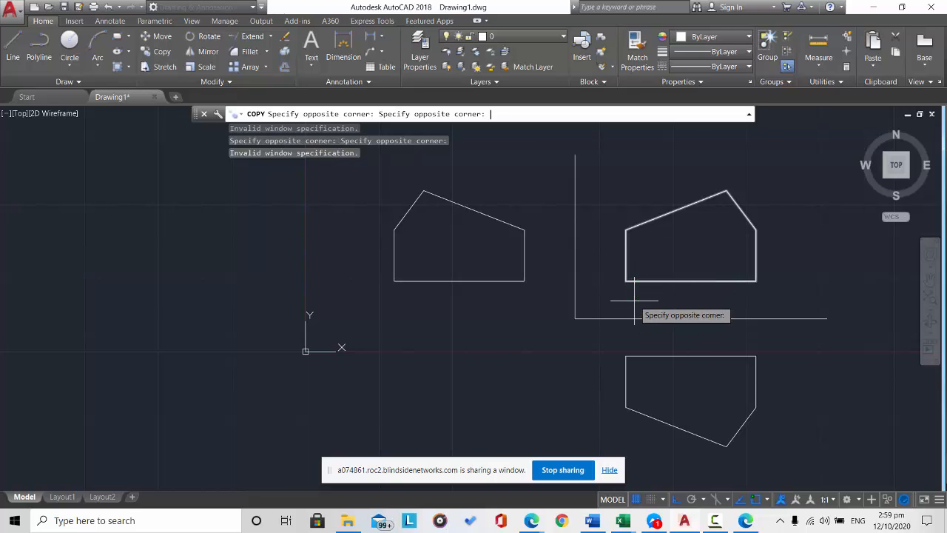
key("Escape")
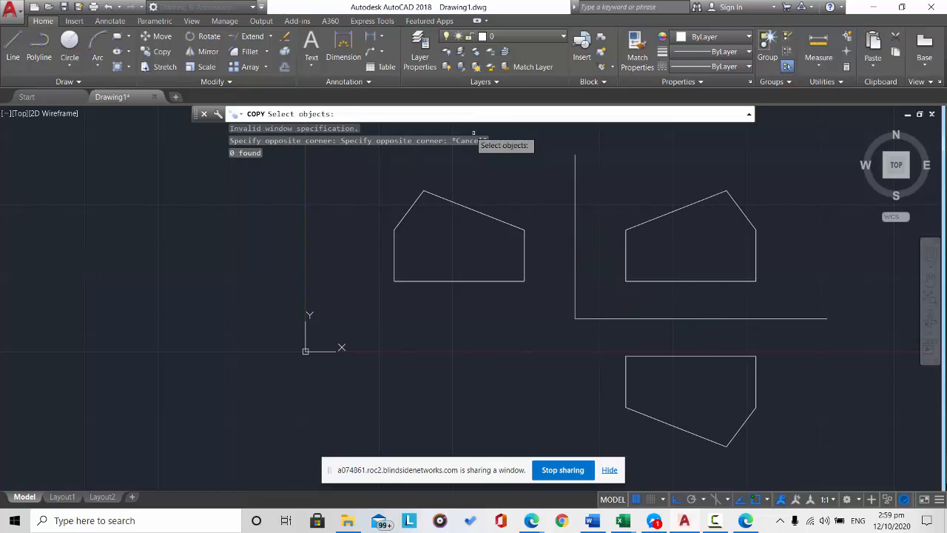
- Try to copy the original irregular shape using its lower-left corner as base point, with Ortho turned off
left_click(158, 52)
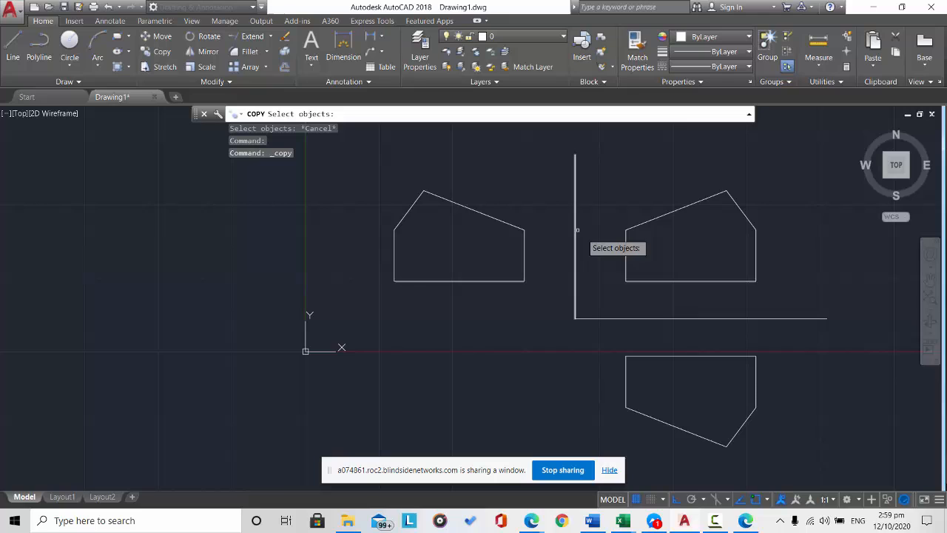
left_click(626, 258)
key("Return")
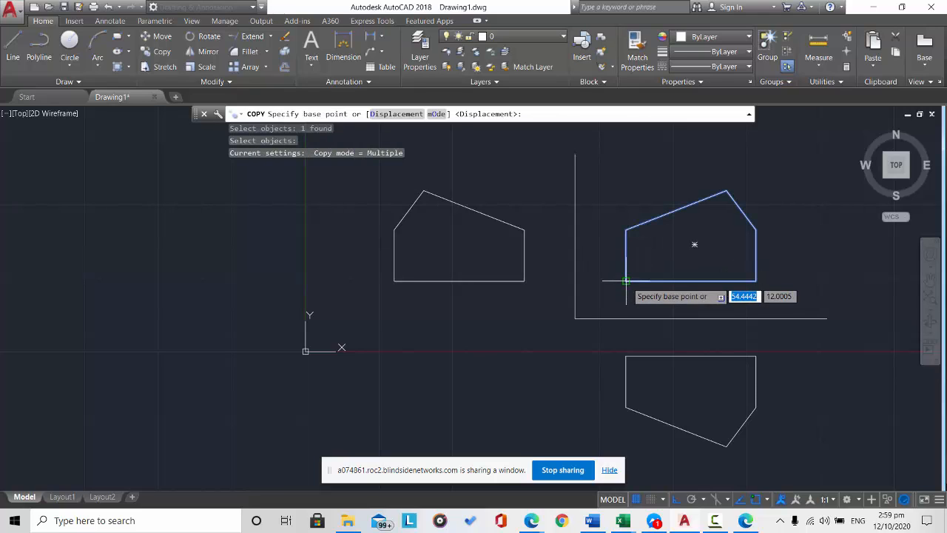
left_click(626, 280)
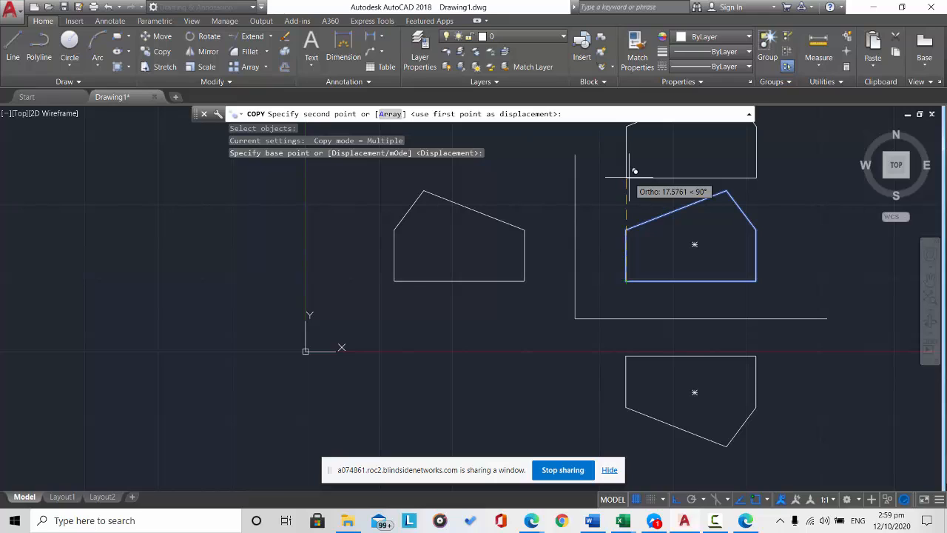
left_click(678, 502)
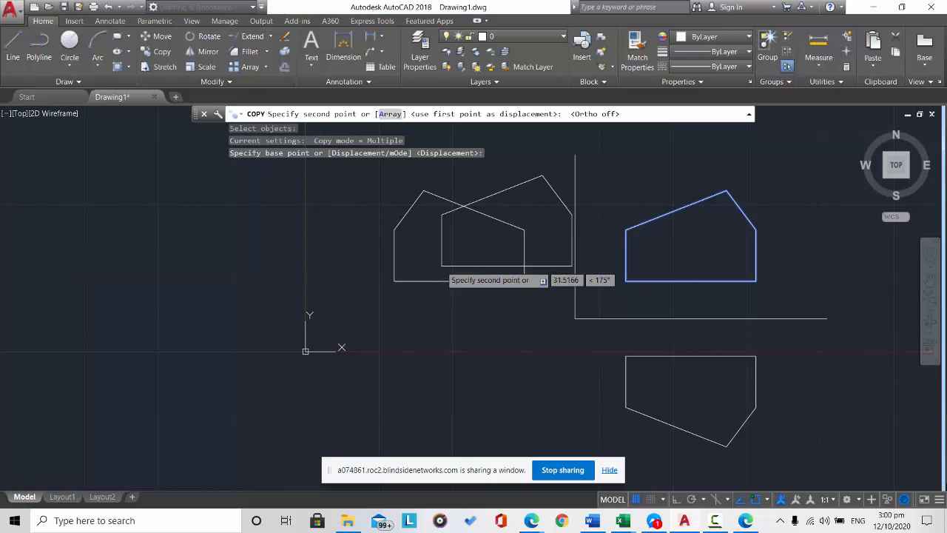
key("Escape")
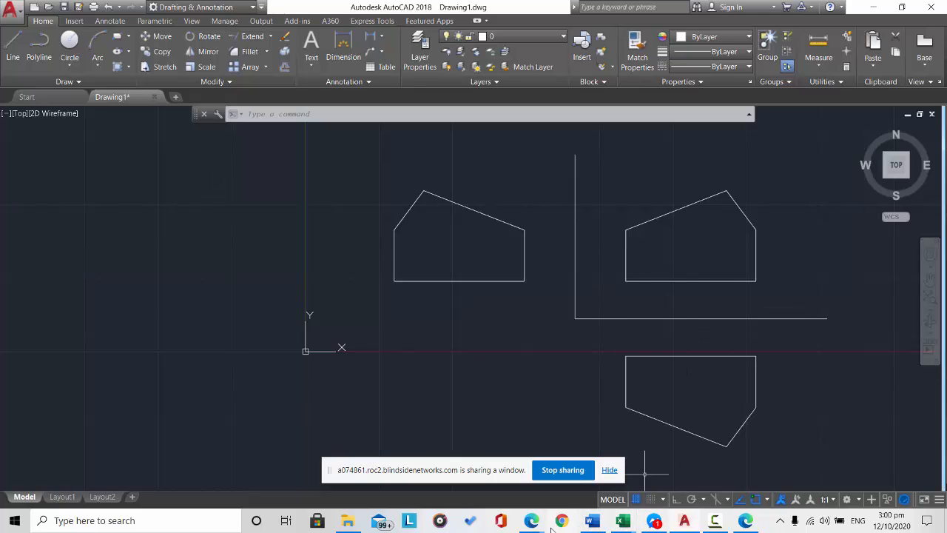
- Switch to the BigBlueButton meeting in the browser, check the public chat for messages, and return to AutoCAD
mouse_move(533, 522)
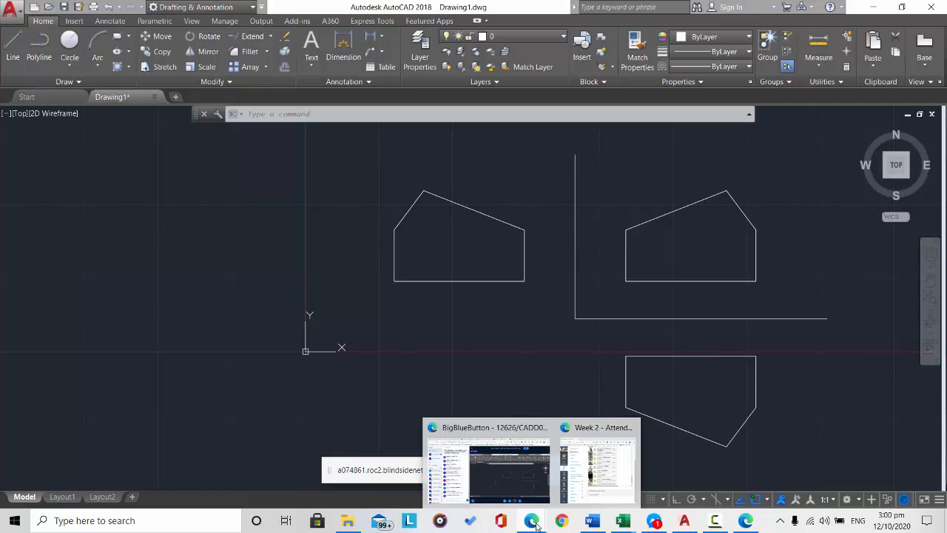
left_click(457, 488)
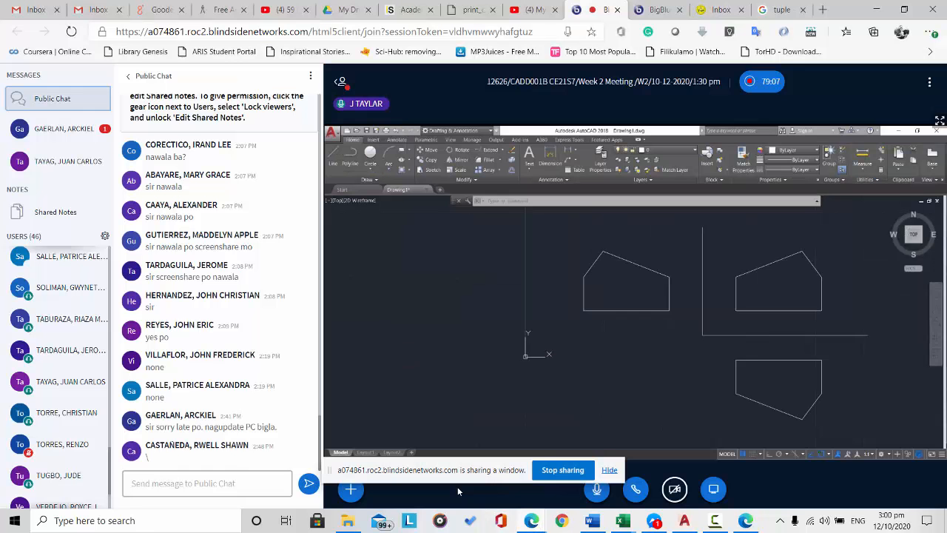
left_click(220, 482)
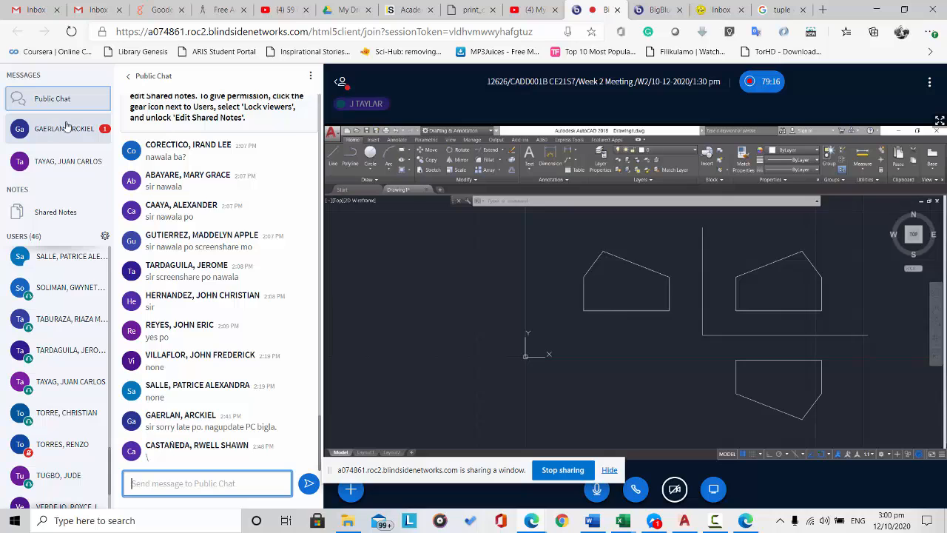
left_click(879, 10)
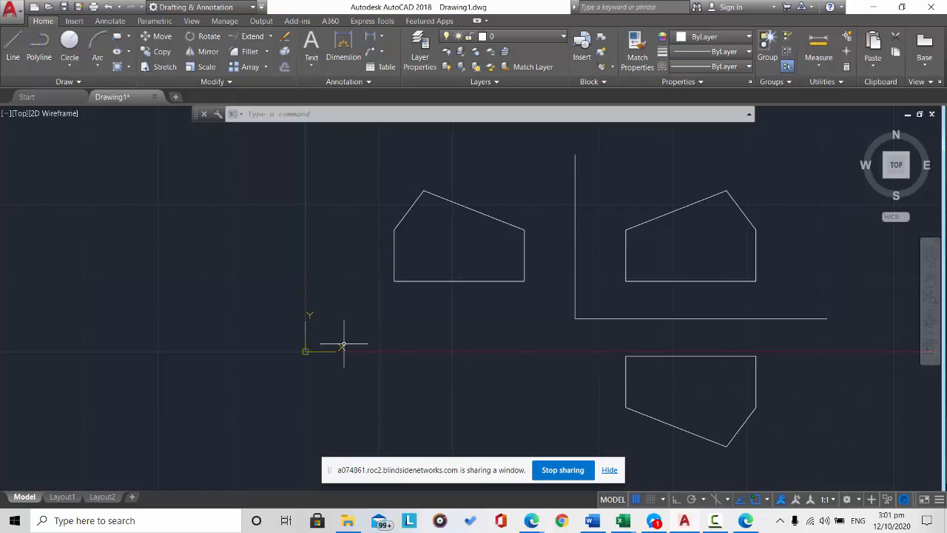
- Draw two concentric circles in the empty area west of the Y axis, the outer with a radius of about 12.5 units
left_click(69, 45)
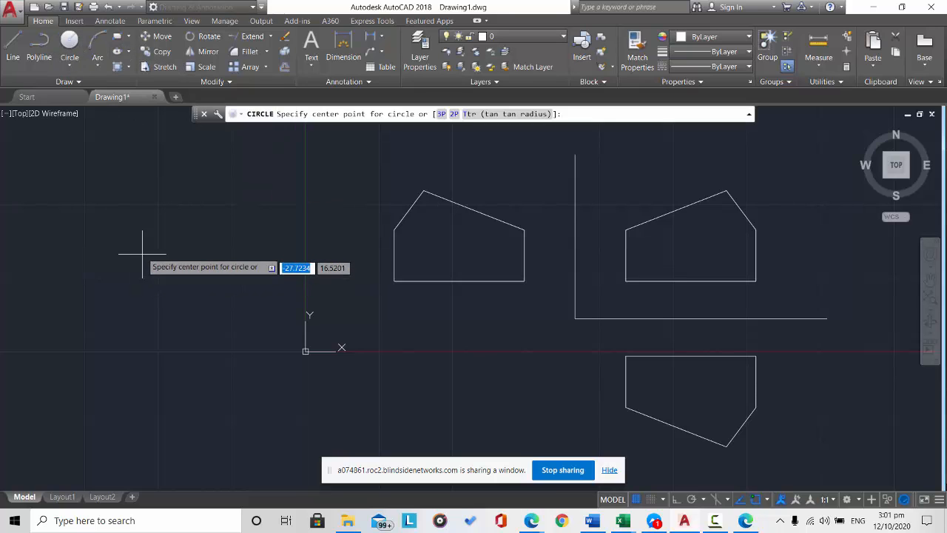
left_click(148, 240)
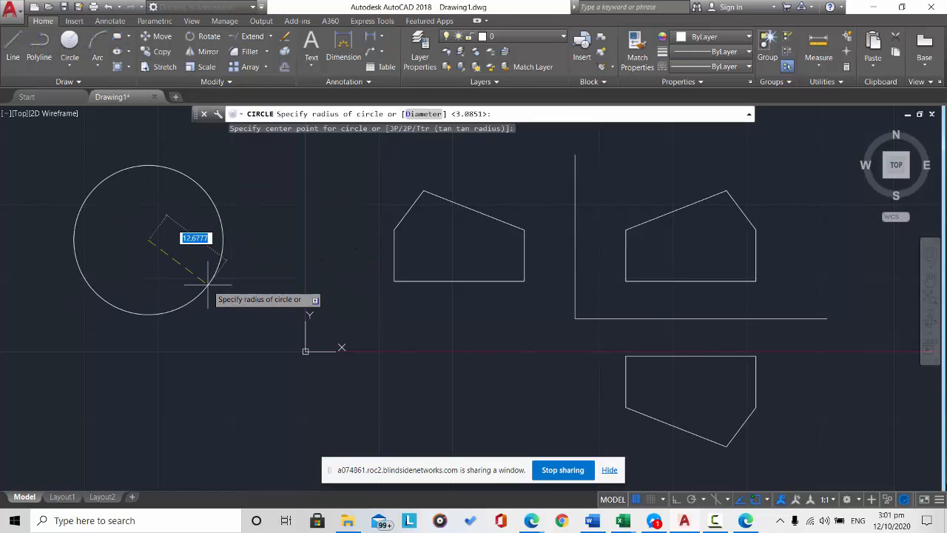
left_click(208, 284)
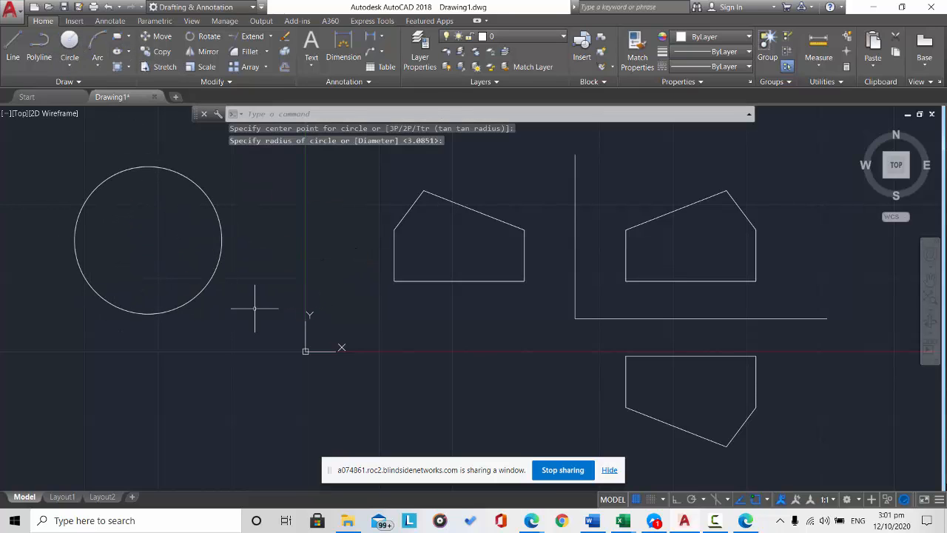
left_click(69, 45)
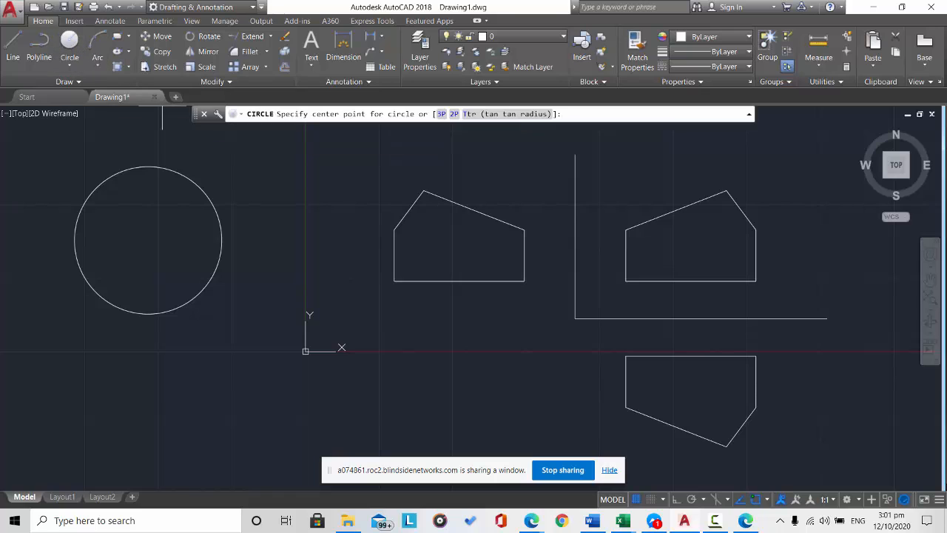
left_click(148, 241)
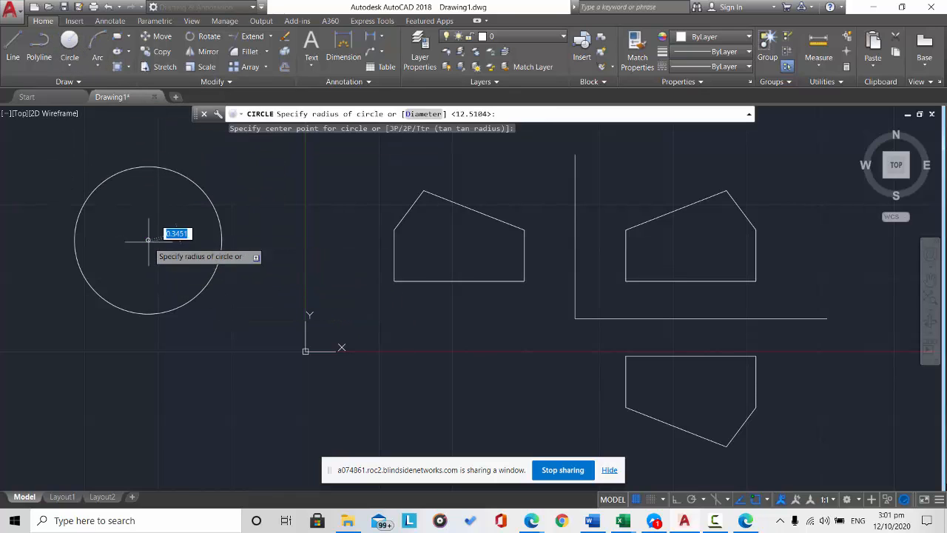
key("Return")
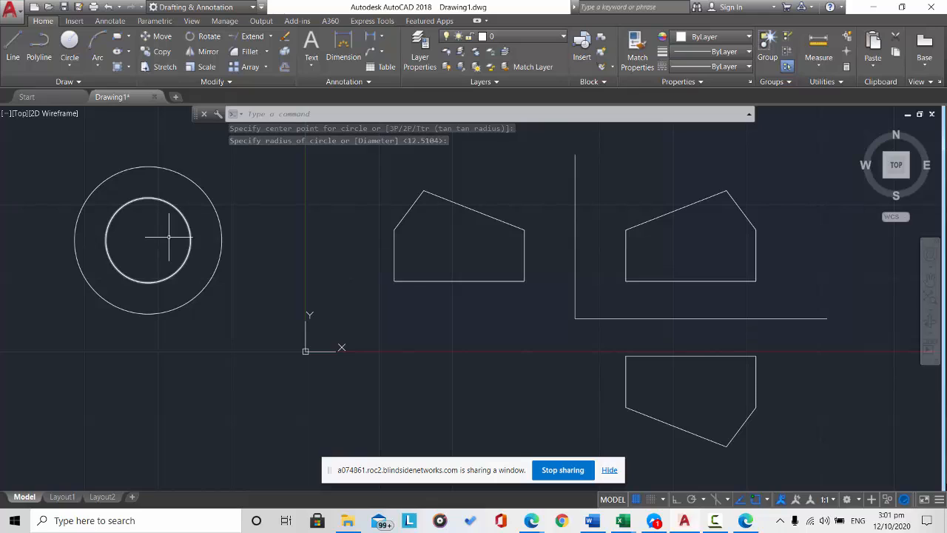
- Draw a straight line from northwest to southeast through the circles' common center at about 57°, extending beyond the outer circle at both ends
left_click(13, 44)
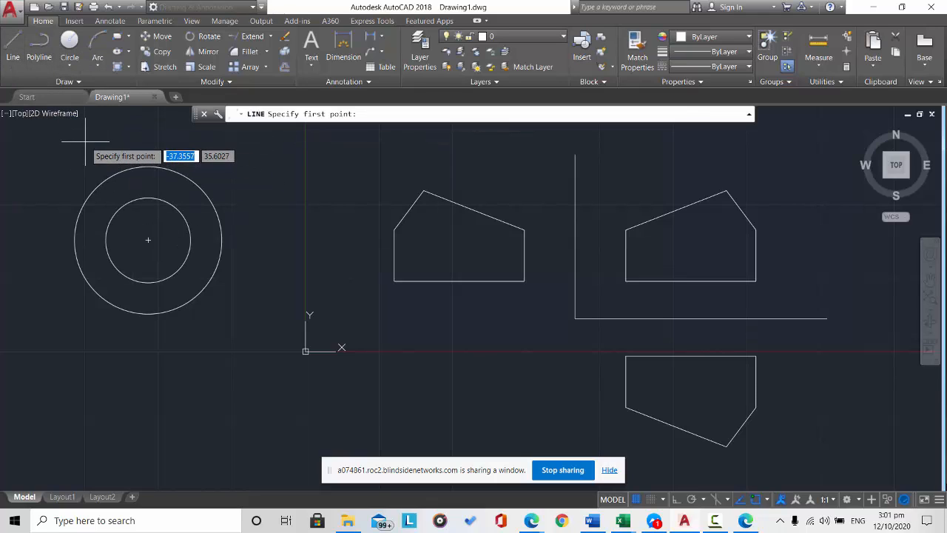
left_click(86, 145)
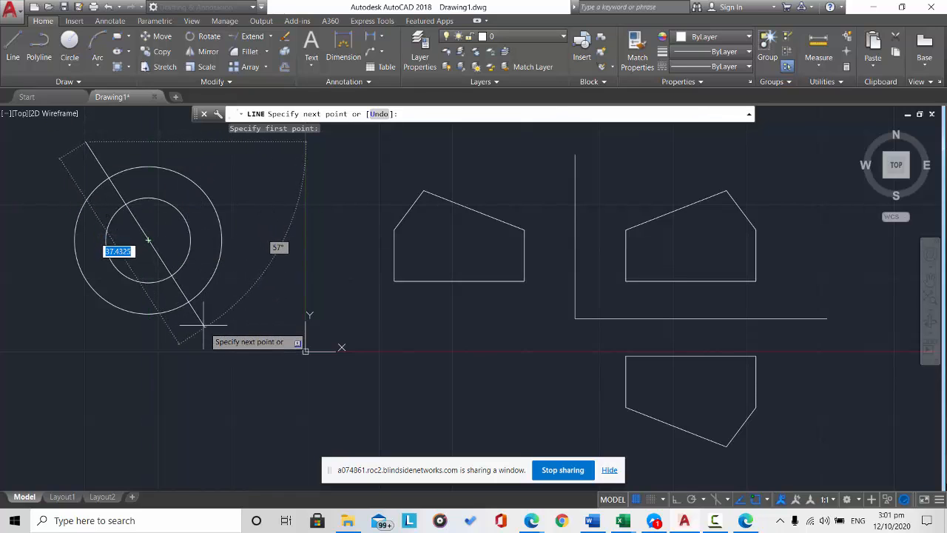
left_click(148, 239)
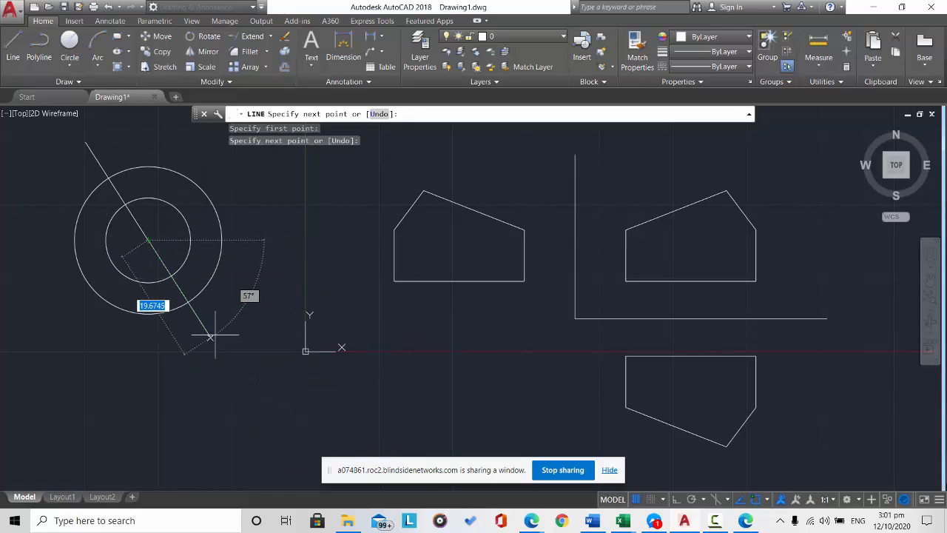
left_click(213, 341)
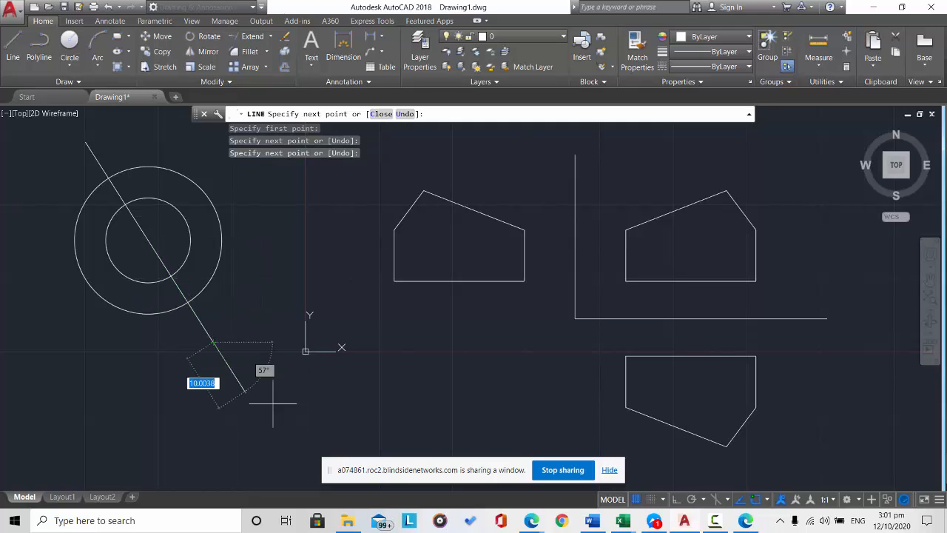
key("Escape")
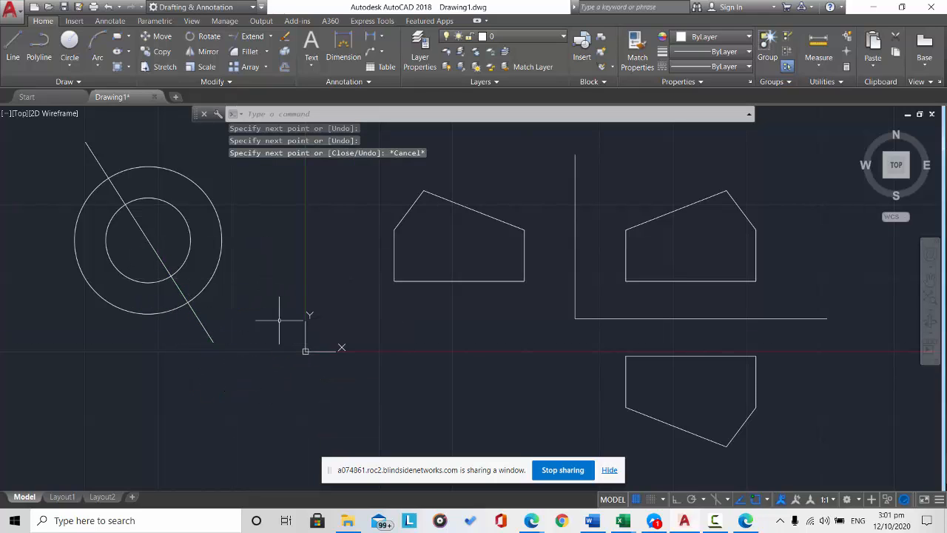
- Draw a second straight line from northeast to southwest through the circles' center, crossing the first and extending beyond the outer circle
left_click(13, 46)
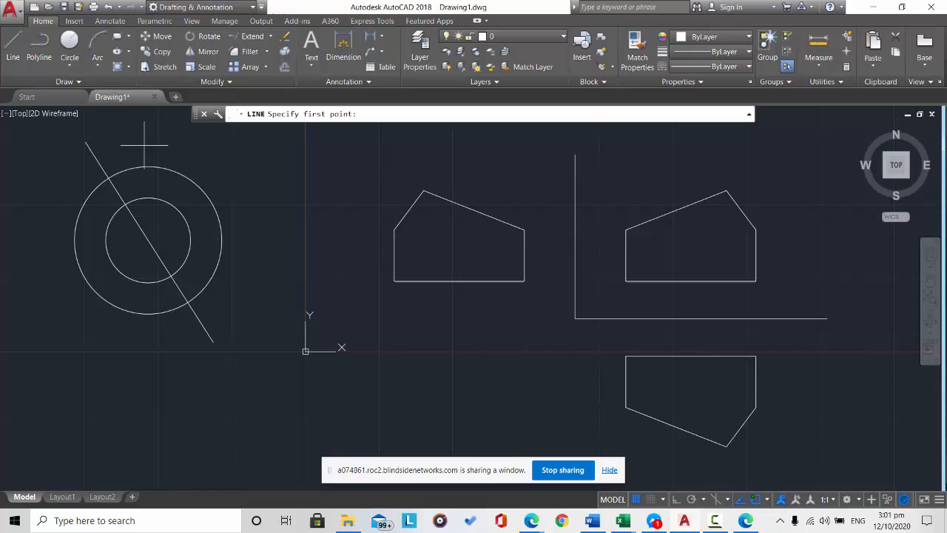
left_click(237, 176)
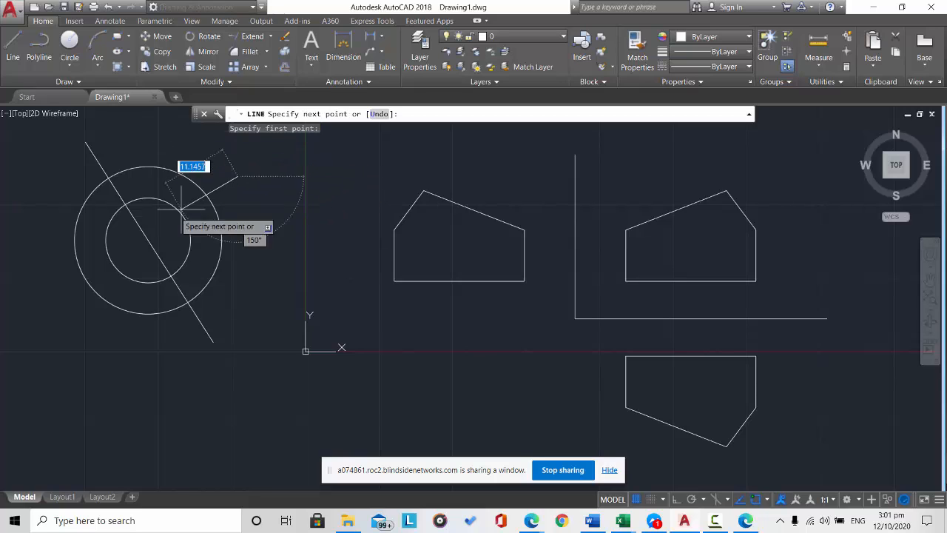
left_click(149, 240)
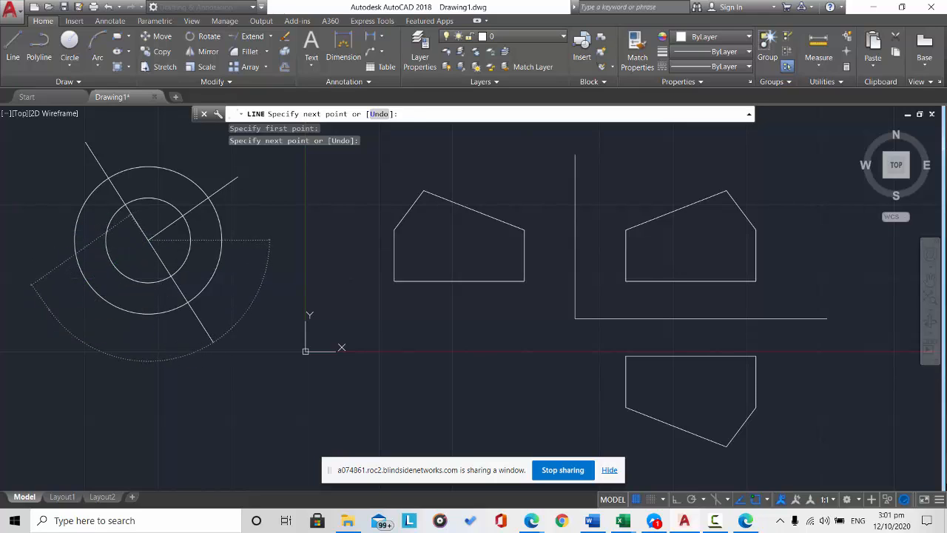
left_click(50, 310)
key("Escape")
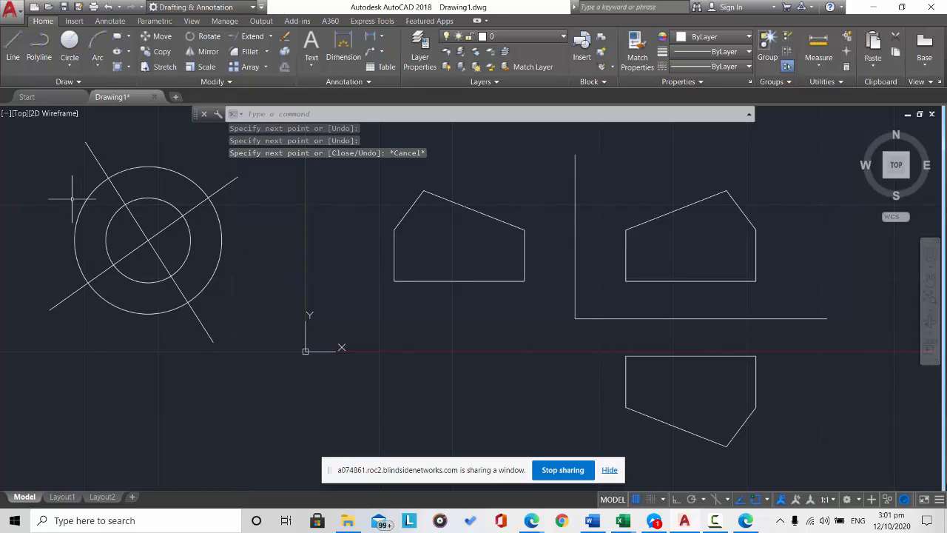
scroll(72, 200, "down", 2)
scroll(60, 186, "up", 4)
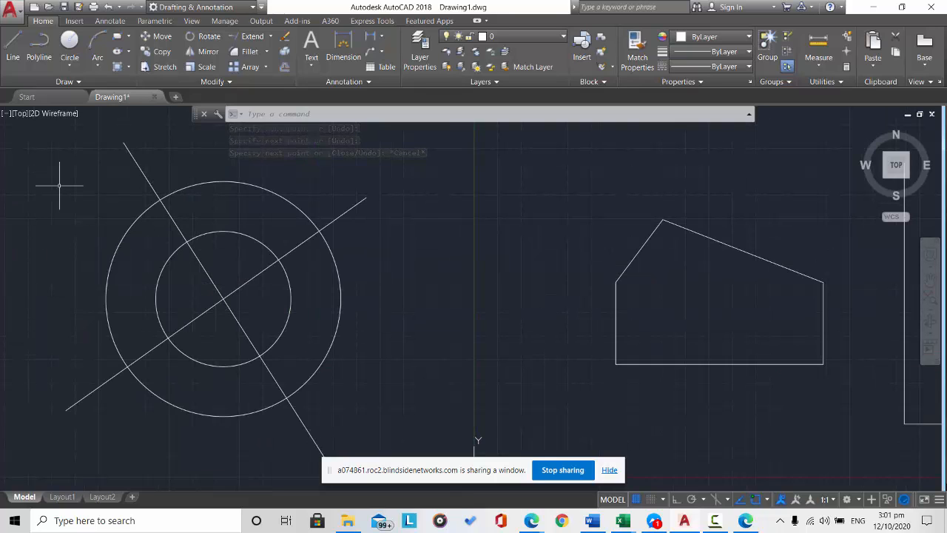
scroll(60, 187, "down", 2)
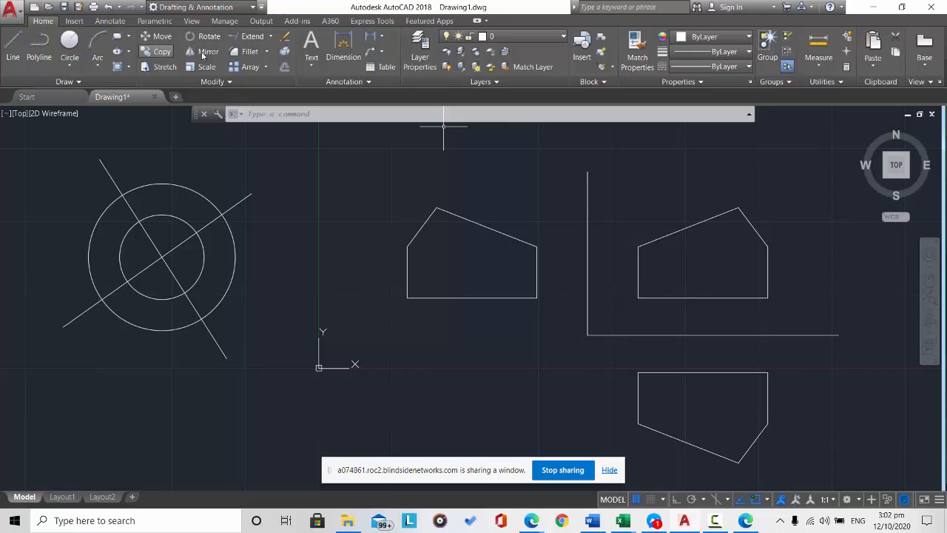
left_click(271, 36)
left_click(268, 59)
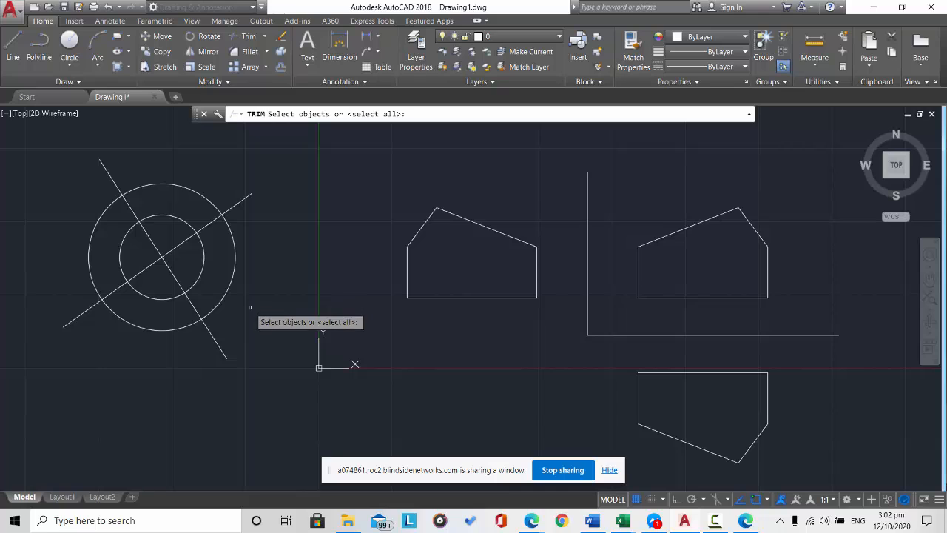
mouse_move(294, 360)
left_mouse_down()
mouse_move(262, 199)
mouse_move(38, 148)
mouse_move(86, 423)
left_mouse_up()
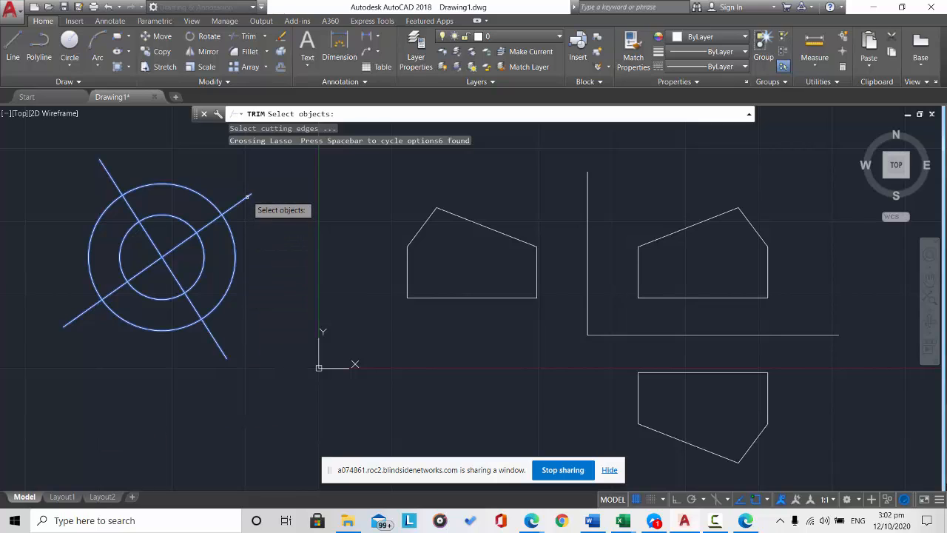
left_click(249, 197)
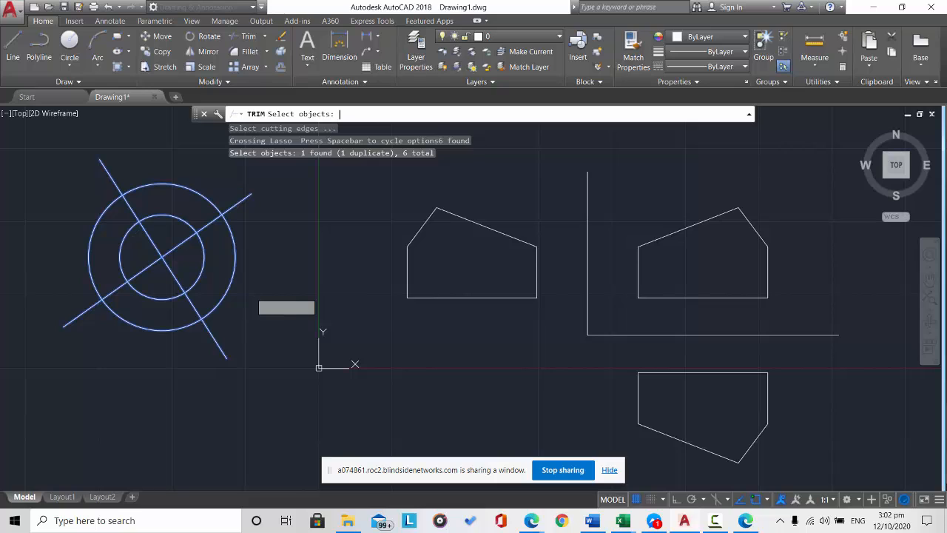
key("Return")
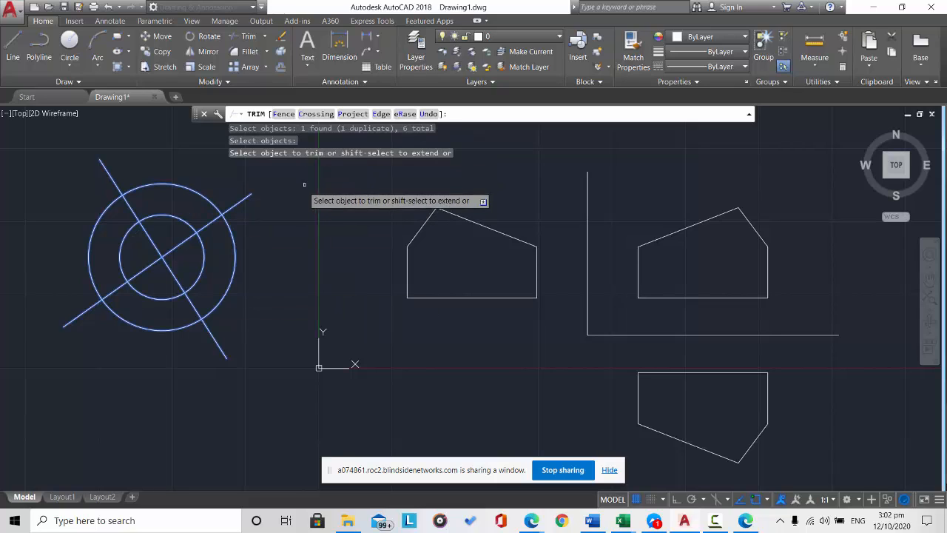
key("Escape")
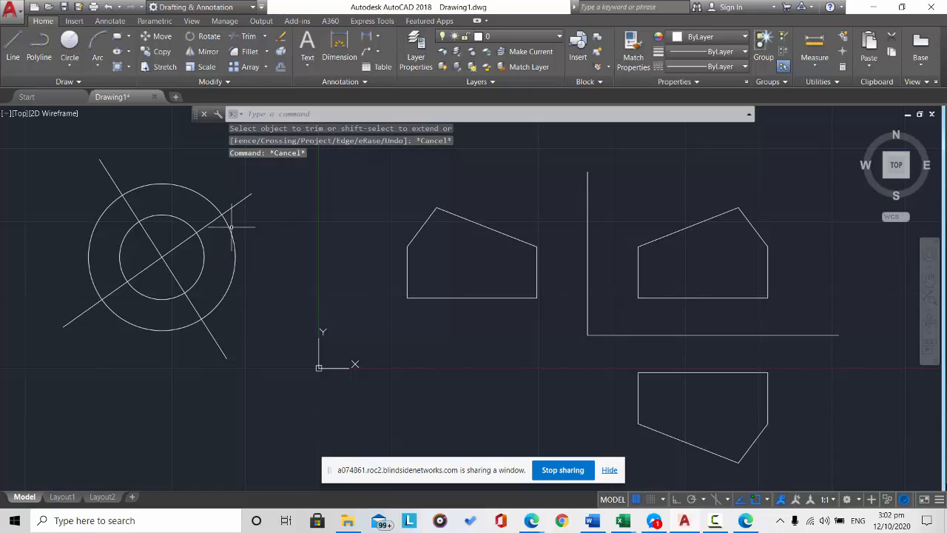
left_click(230, 227)
left_click(211, 219)
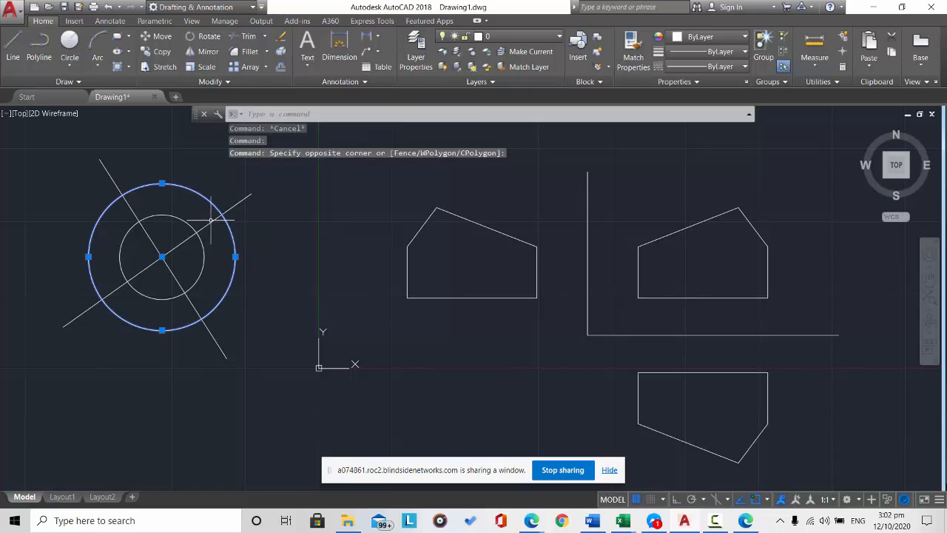
key("Escape")
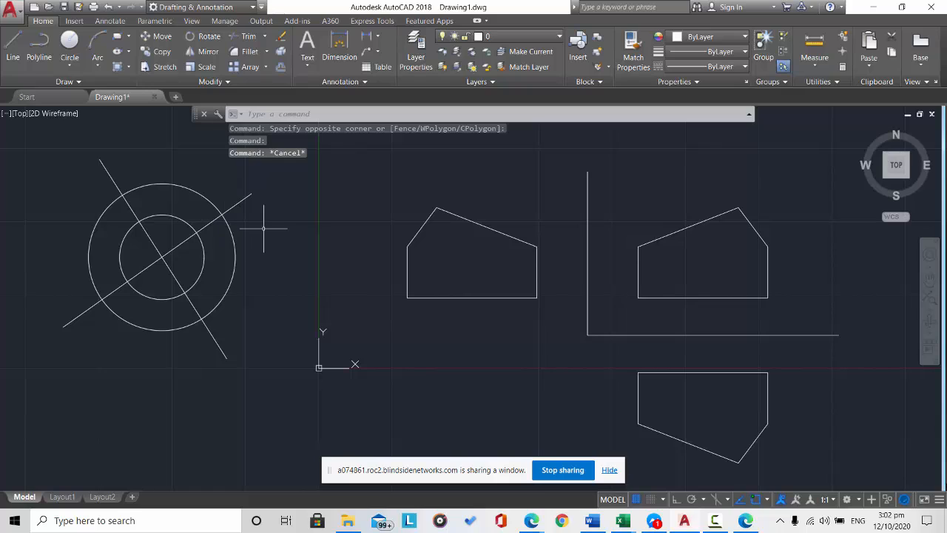
key("Escape")
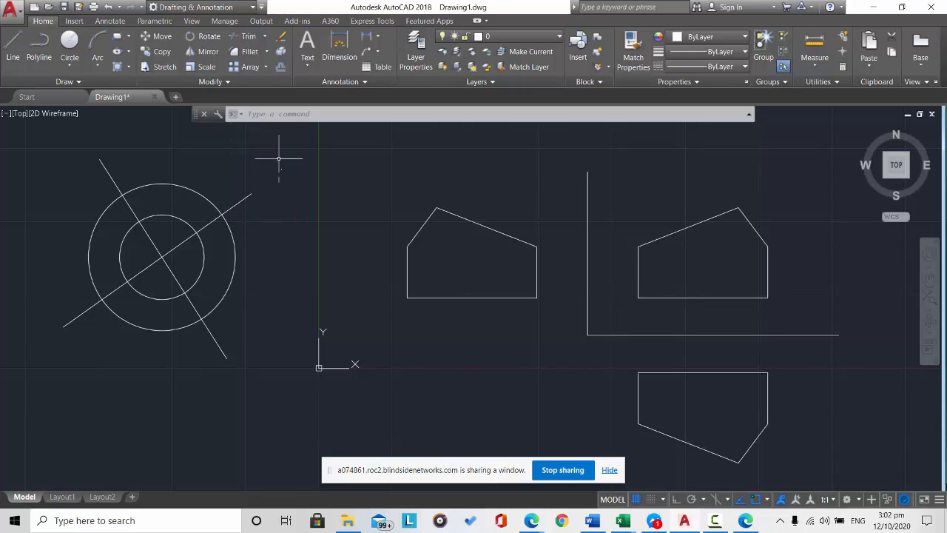
- Trim the two crossing lines using the outer circle as cutting edge, removing outer line ends and the upper-left segment inside the circle
left_click(252, 36)
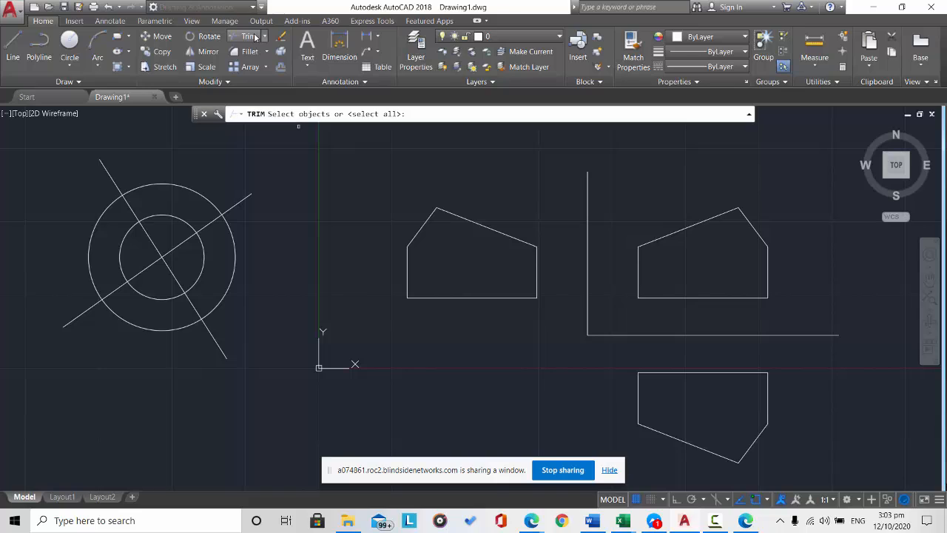
left_click(228, 225)
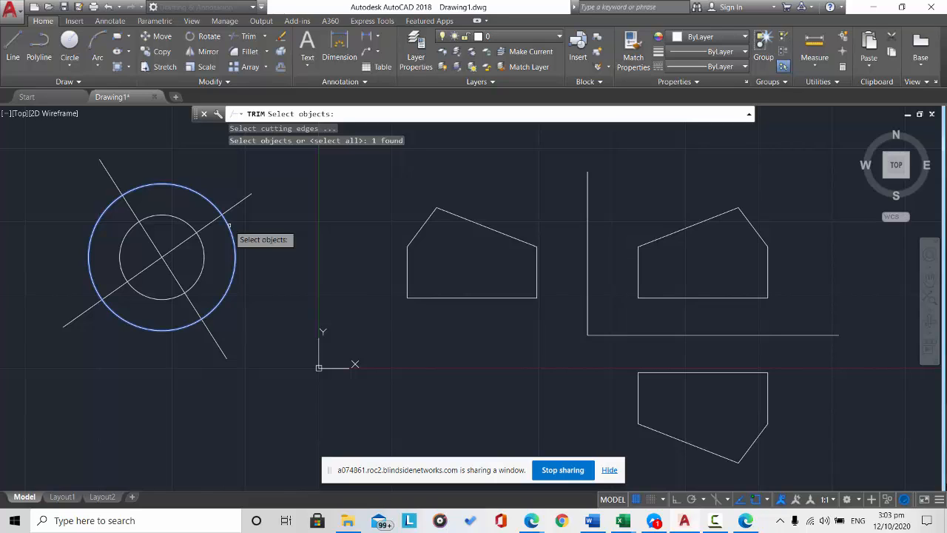
key("Return")
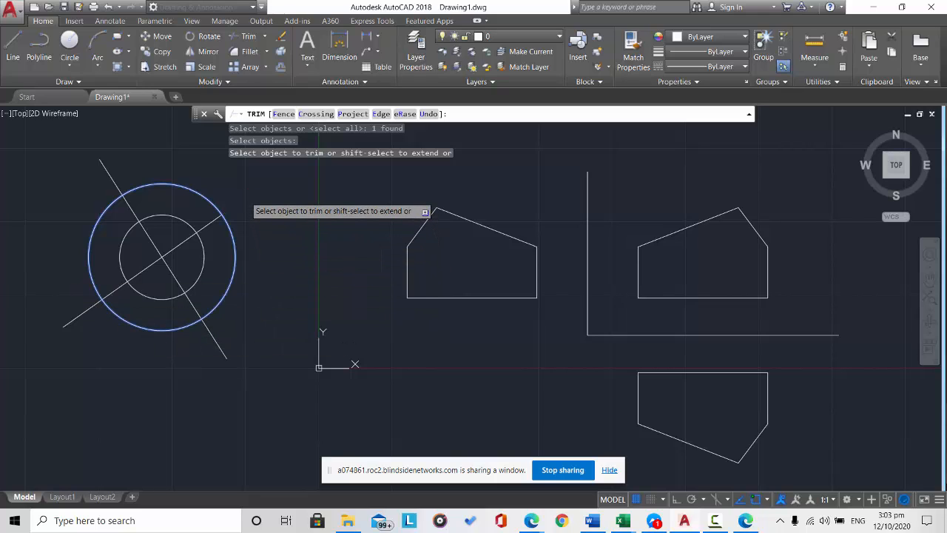
left_click(245, 196)
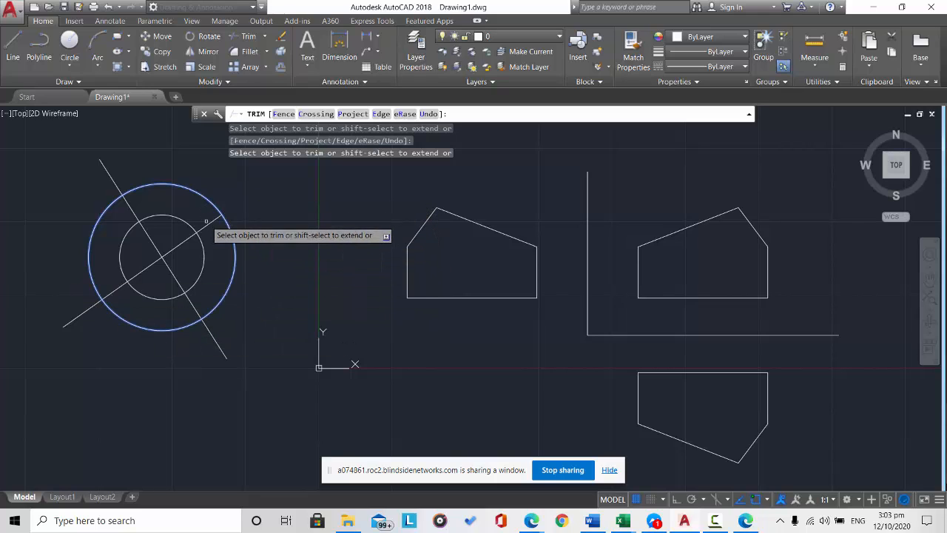
left_click(129, 205)
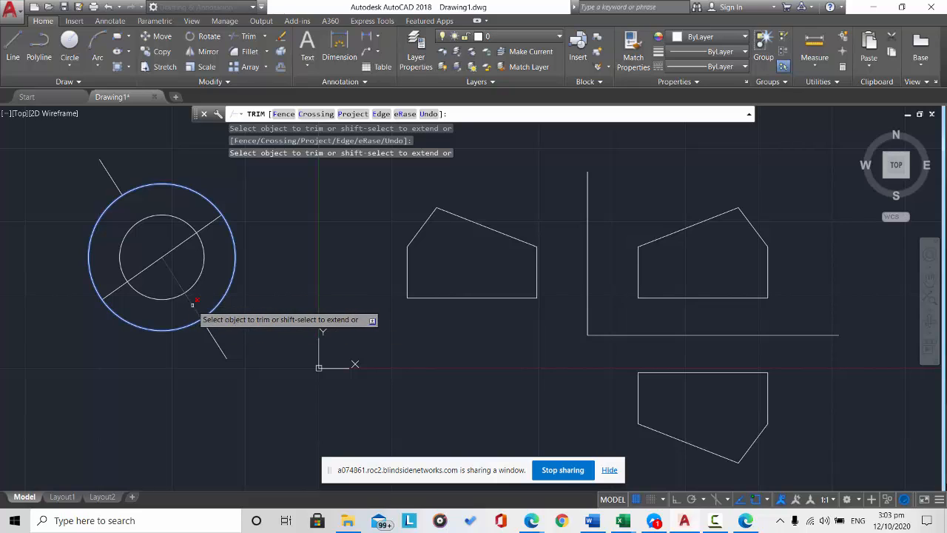
left_click(211, 333)
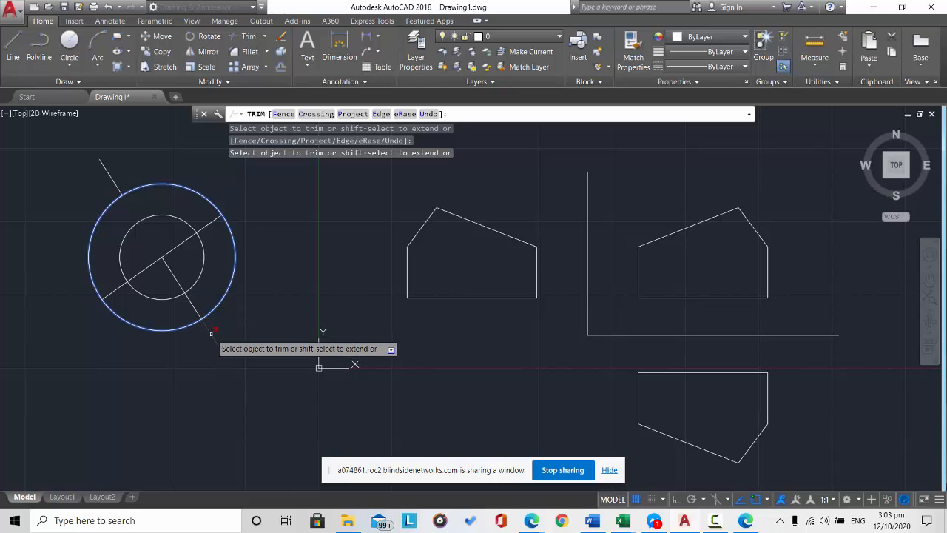
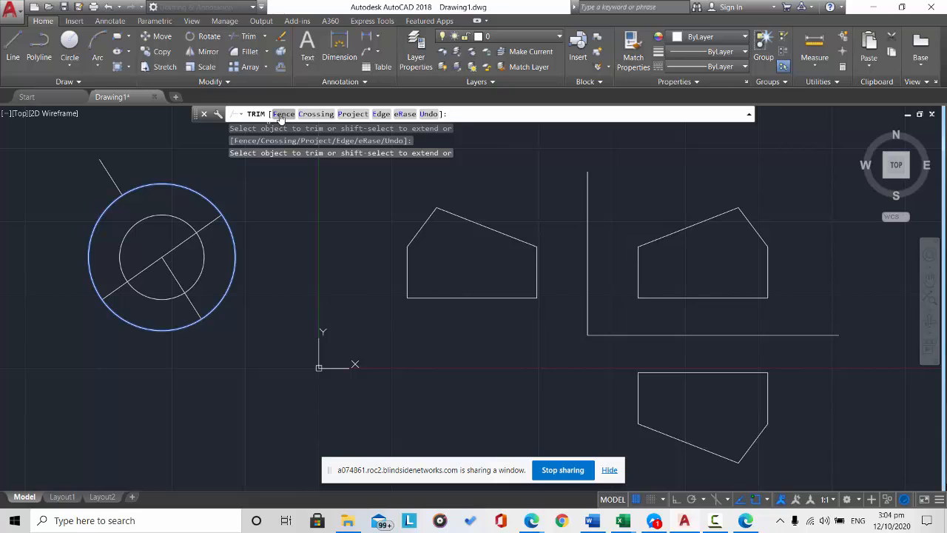
key("Escape")
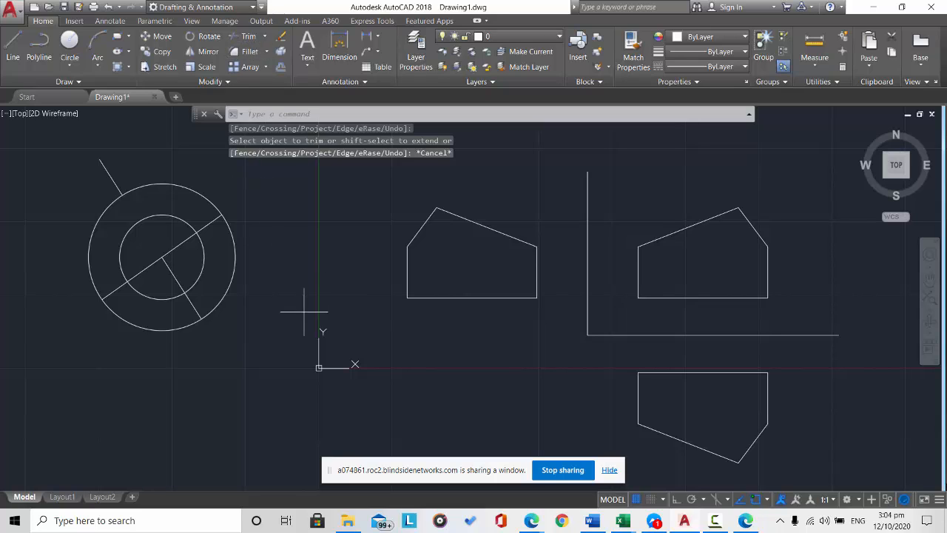
- Erase the two circles and the trimmed lines, and draw one large circle in their place
mouse_move(304, 312)
left_mouse_down()
mouse_move(89, 144)
mouse_move(42, 275)
mouse_move(86, 376)
left_mouse_up()
key("Delete")
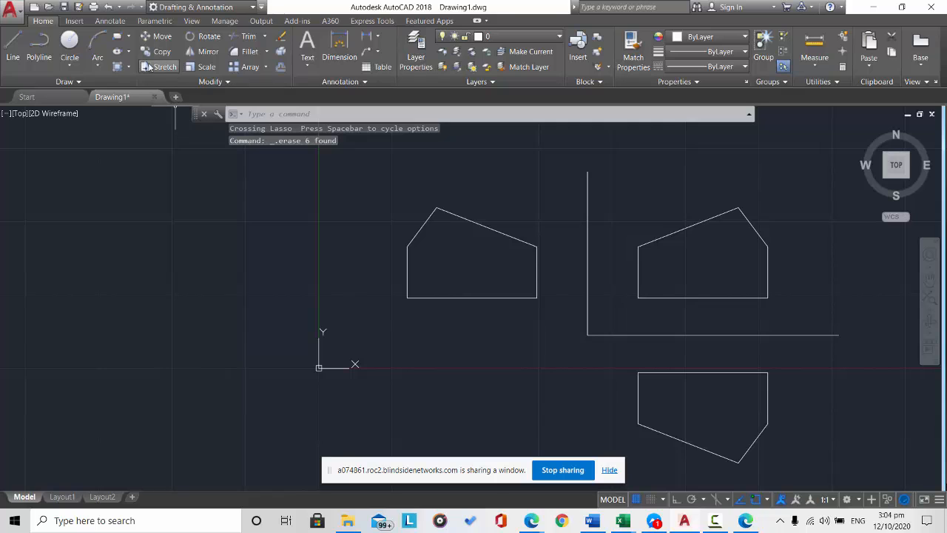
left_click(70, 43)
left_click(158, 261)
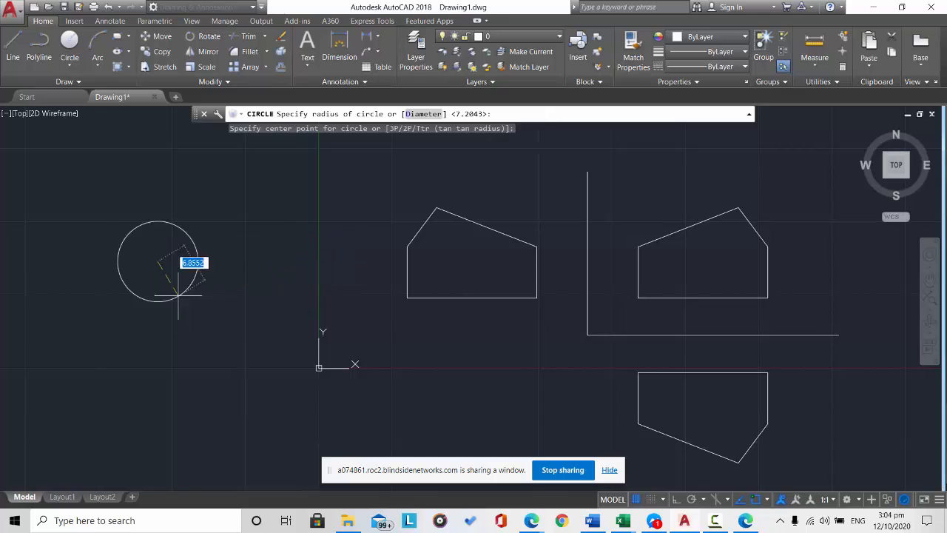
left_click(209, 323)
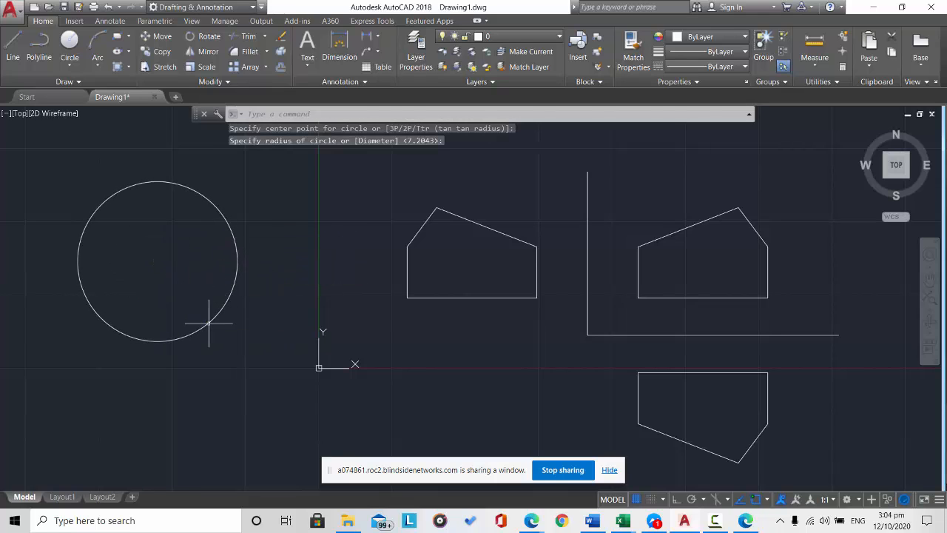
- Draw a 6-sided polygon centred on the circle, inscribed in it, with one vertex at the circle's bottom quadrant
left_click(267, 52)
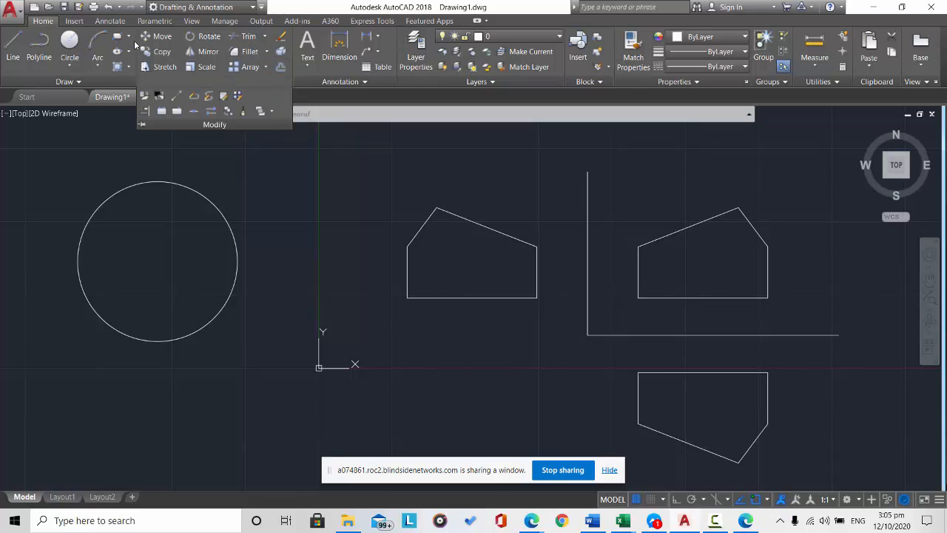
left_click(128, 36)
left_click(145, 81)
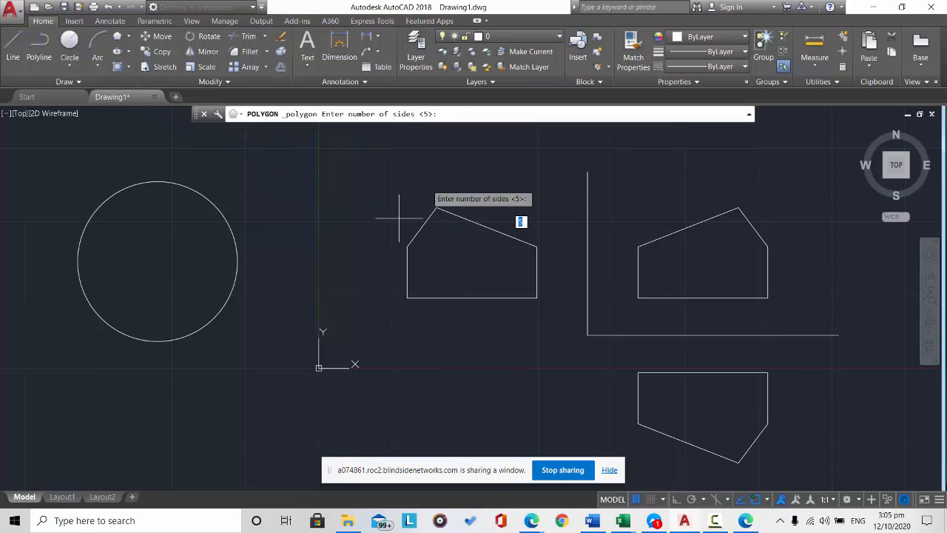
type("6")
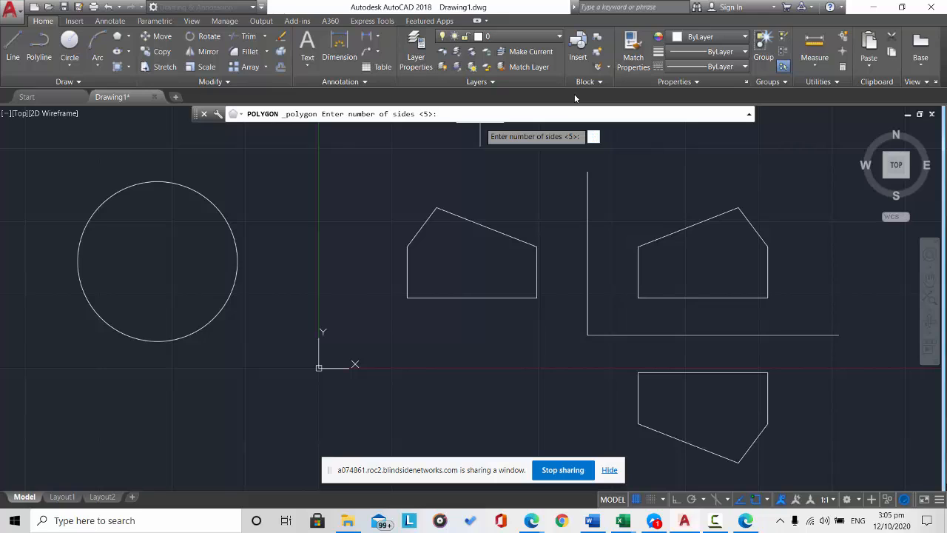
key("Return")
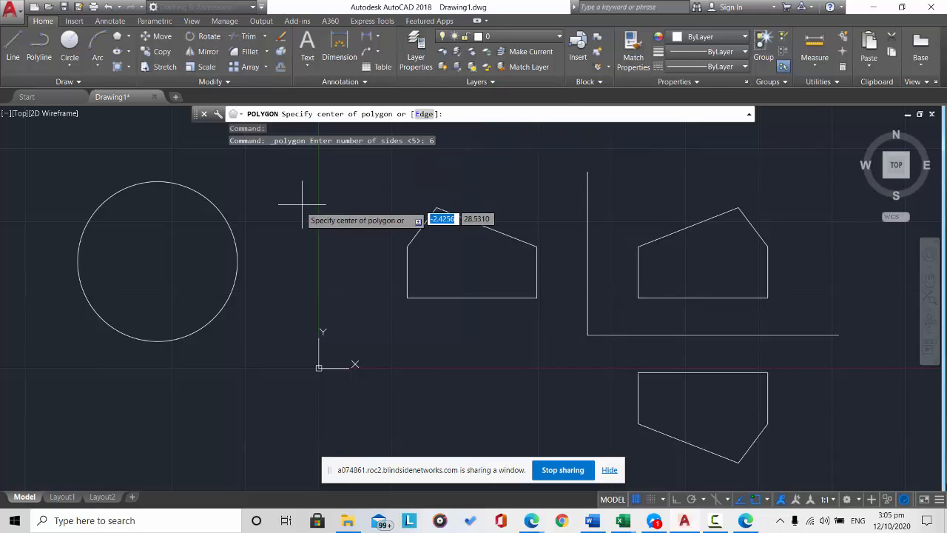
left_click(157, 261)
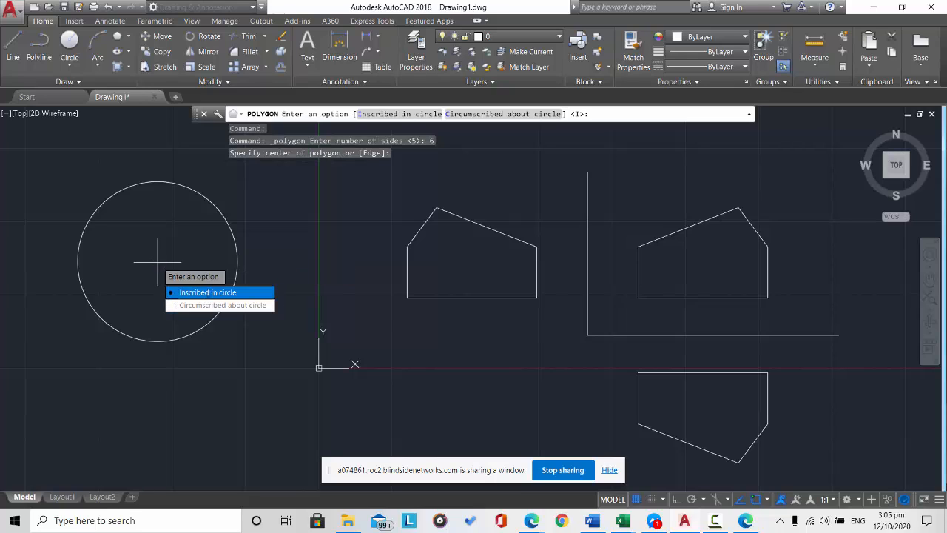
left_click(211, 293)
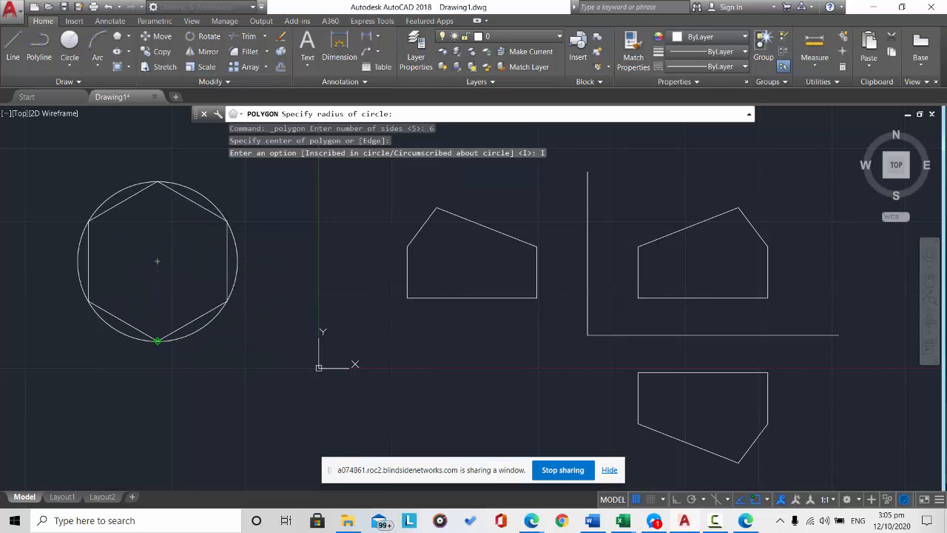
left_click(157, 341)
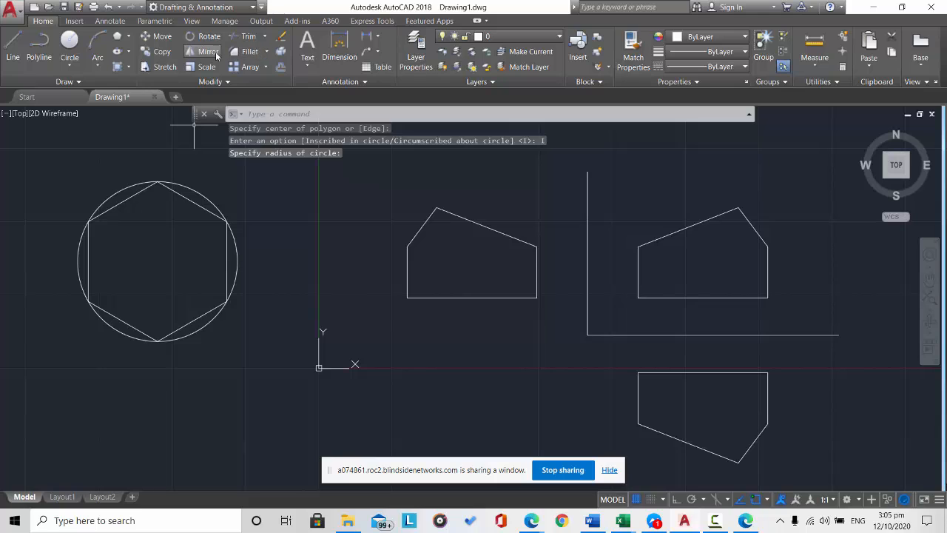
- Offset the hexagon outward by 0.25
left_click(284, 69)
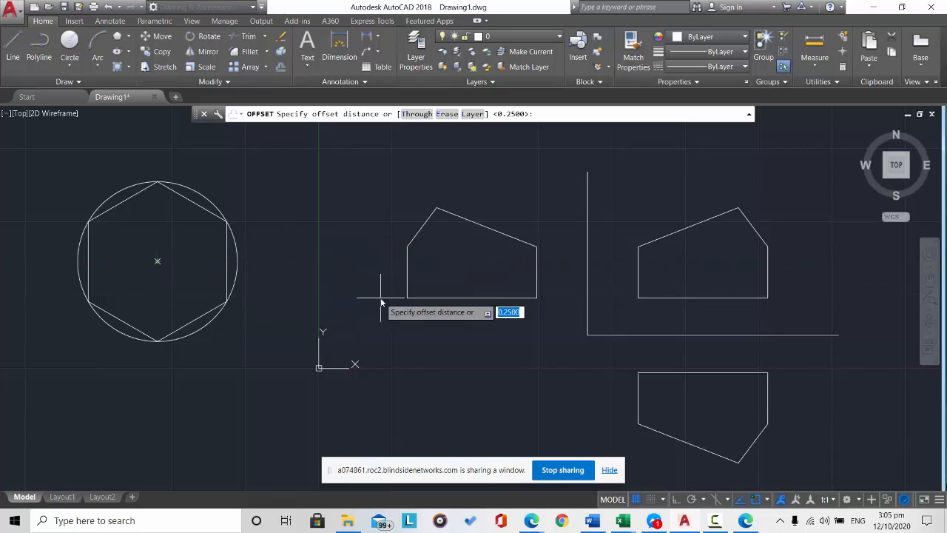
key("Return")
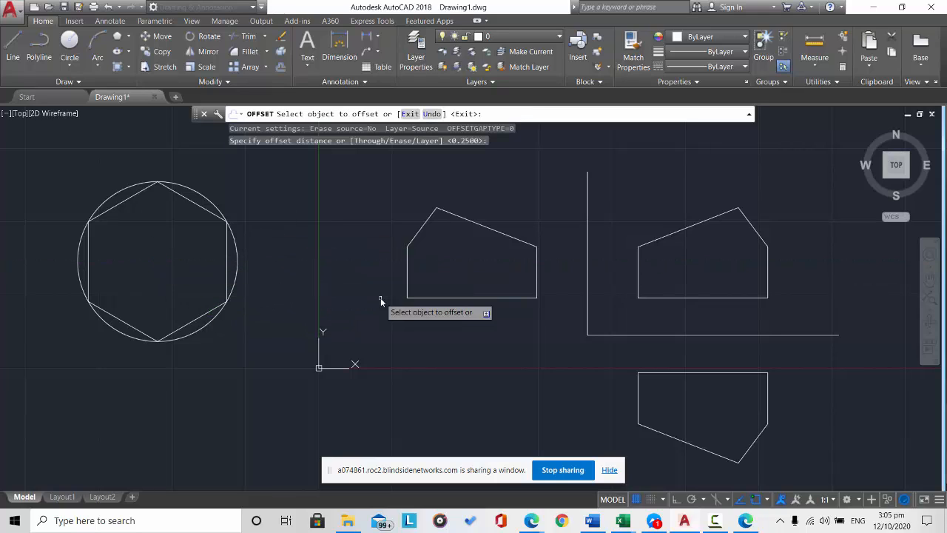
left_click(225, 257)
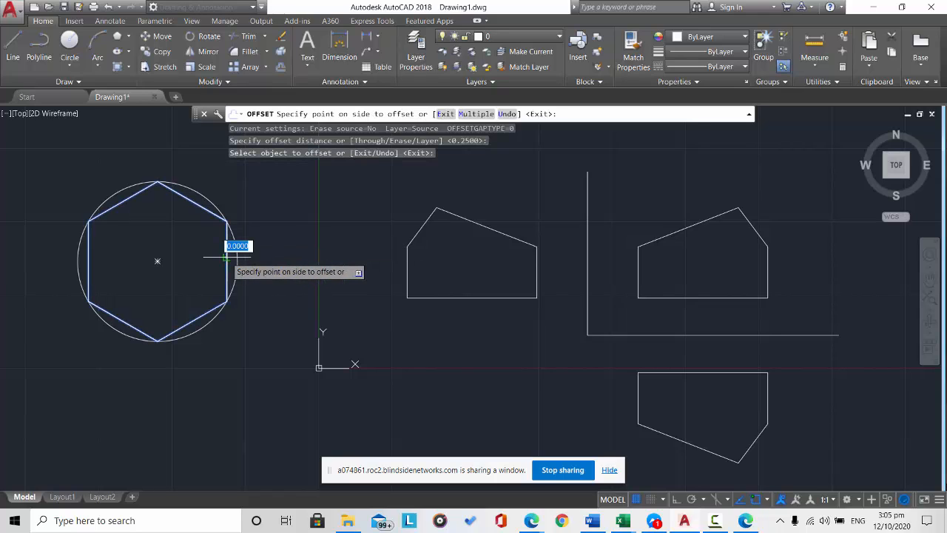
left_click(236, 290)
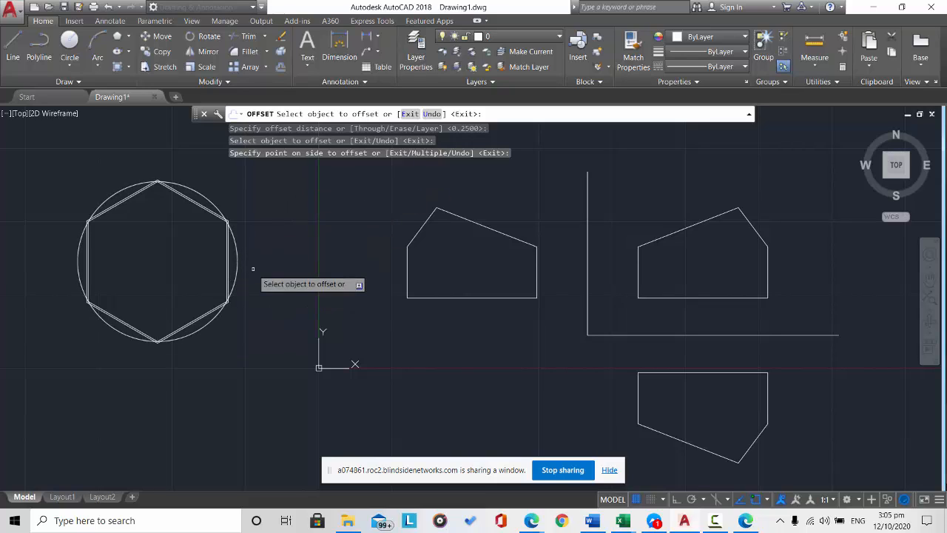
key("Return")
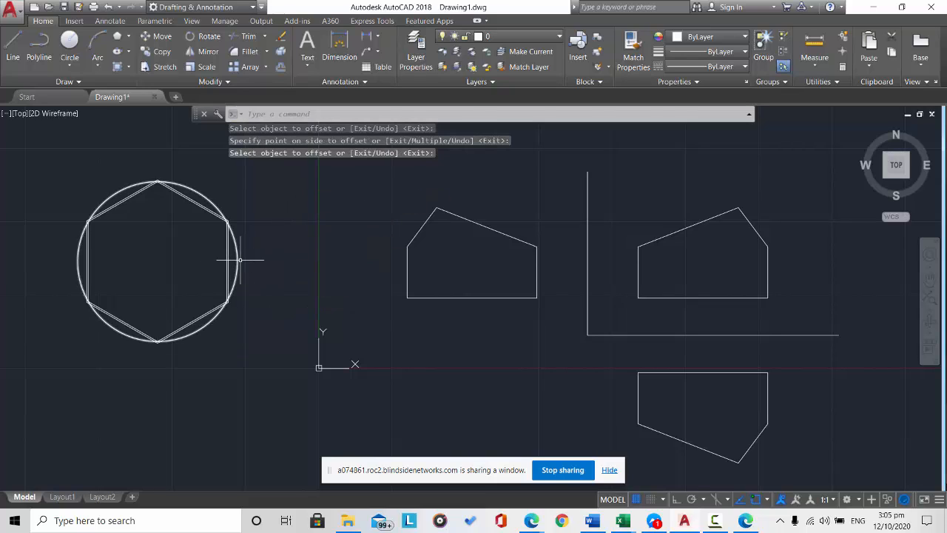
key("Return")
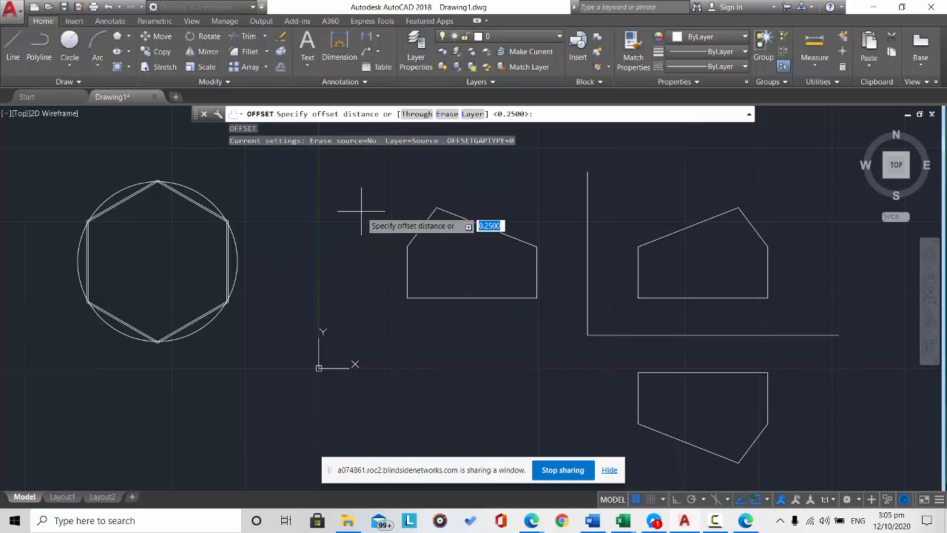
key("Return")
key("Return")
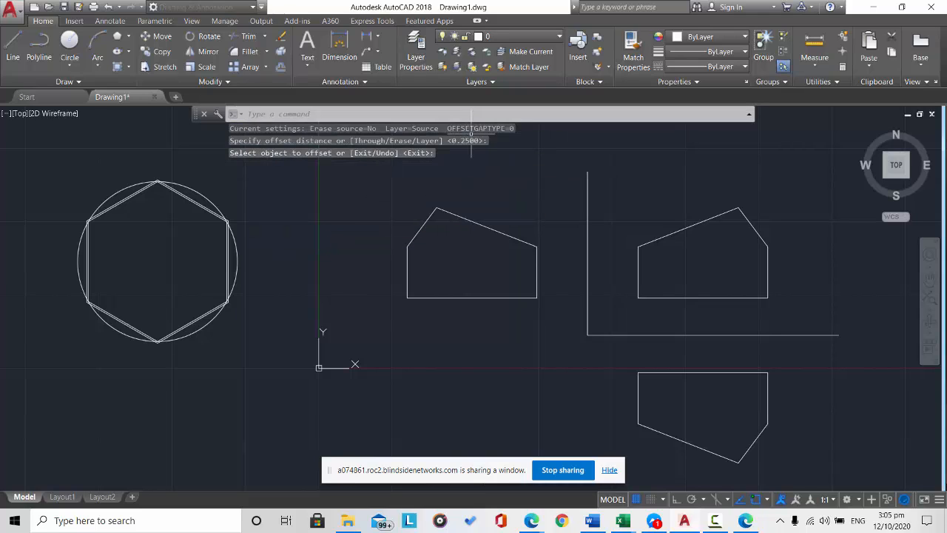
- Offset the outer hexagon outward repeatedly at 0.25 spacing using the Multiple option, then end the command
key("Return")
key("Return")
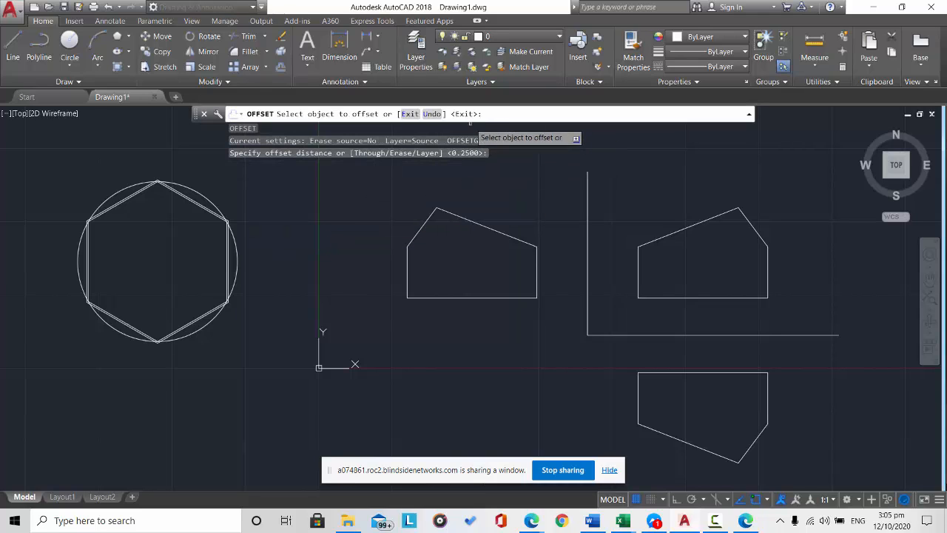
left_click(228, 268)
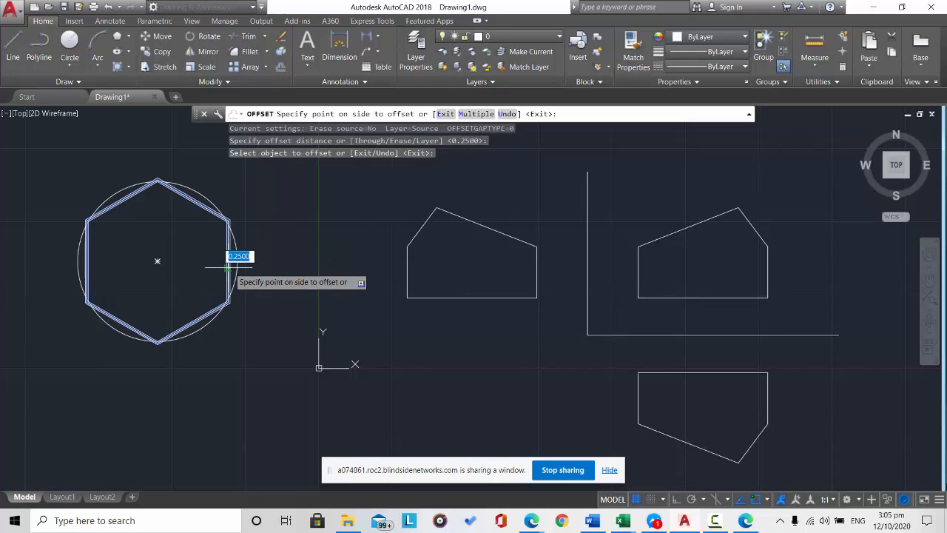
type("M")
key("Return")
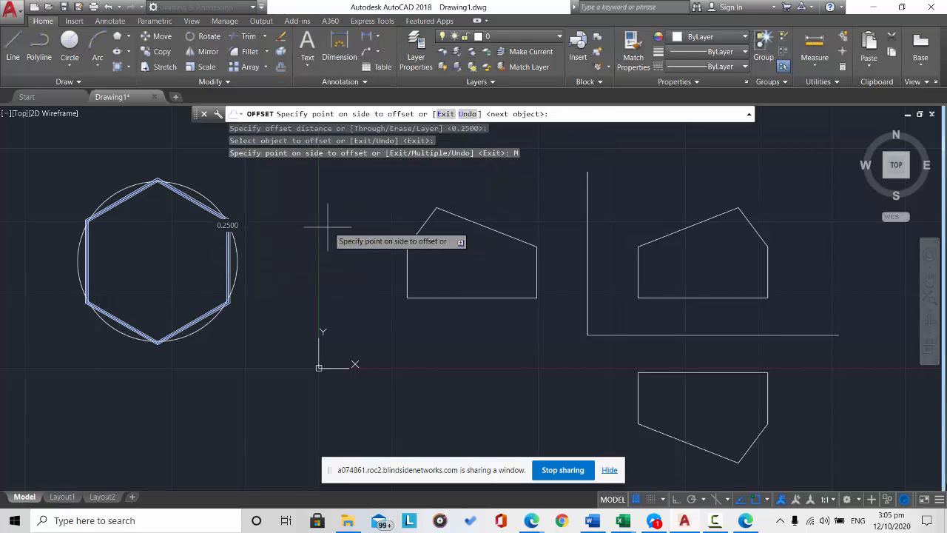
left_click(283, 257)
left_click(281, 258)
left_click(292, 254)
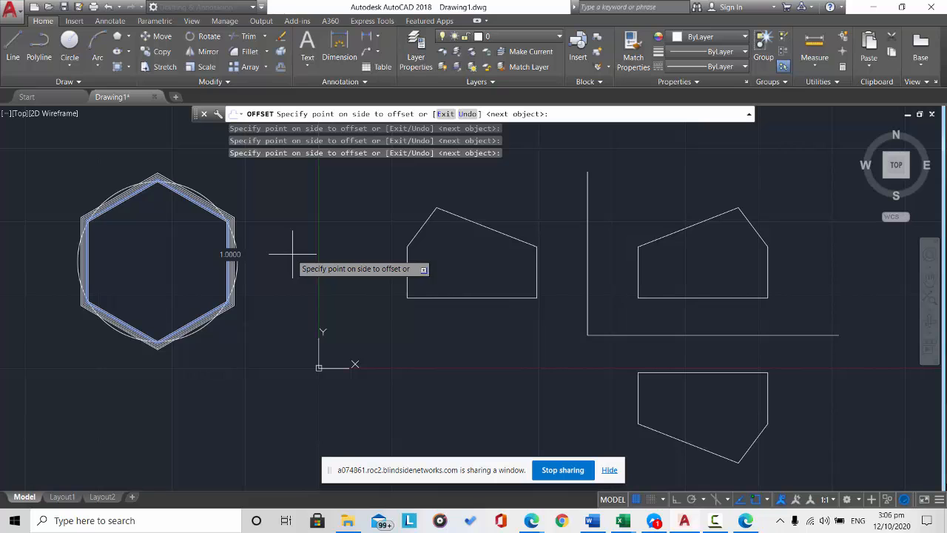
left_click(274, 252)
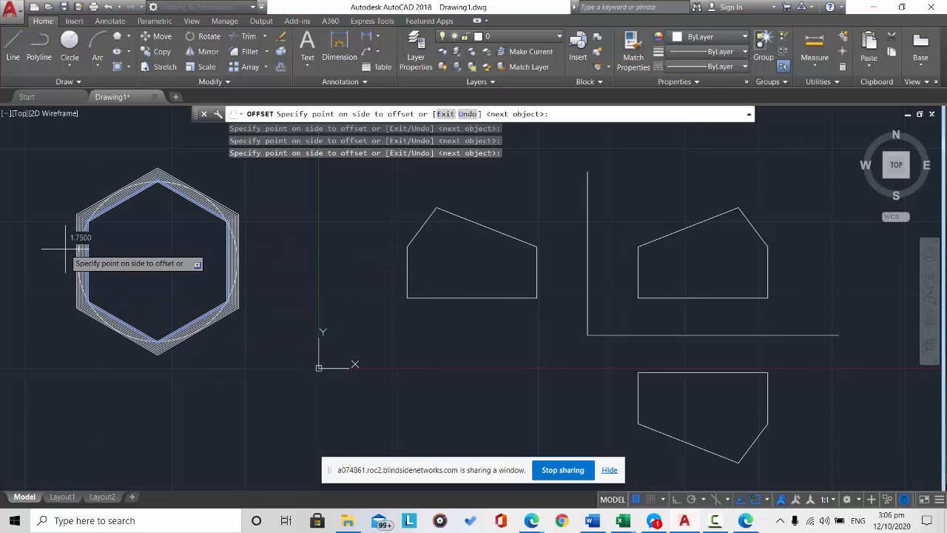
scroll(52, 249, "up", 5)
scroll(70, 255, "down", 3)
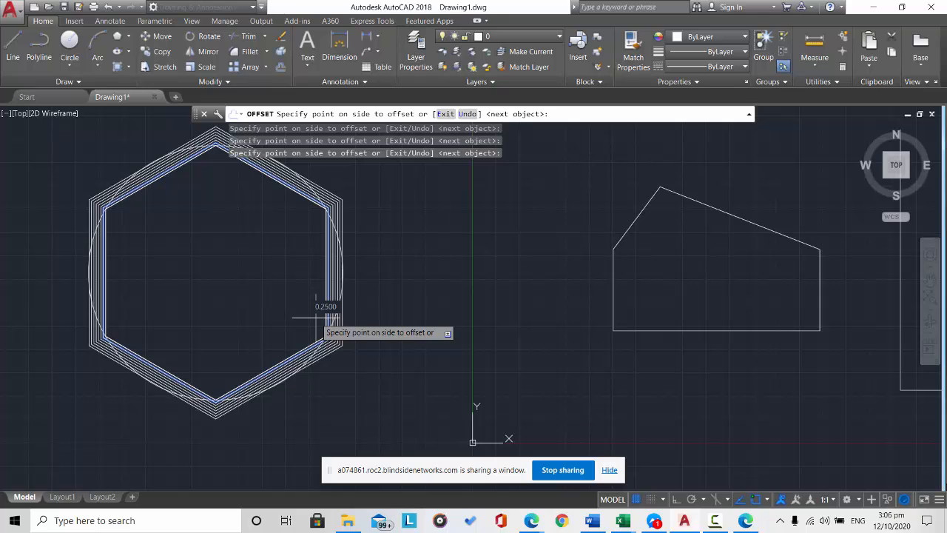
scroll(359, 255, "down", 2)
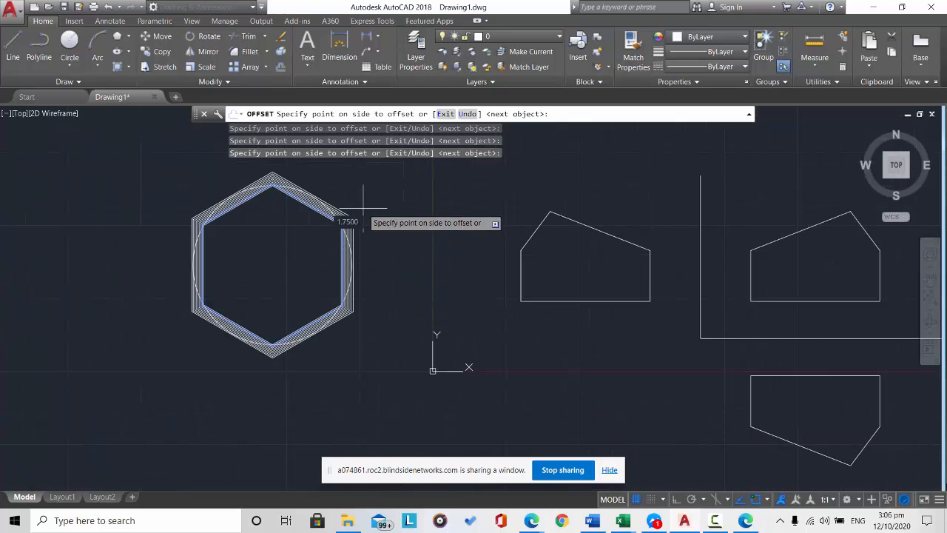
scroll(362, 209, "up", 2)
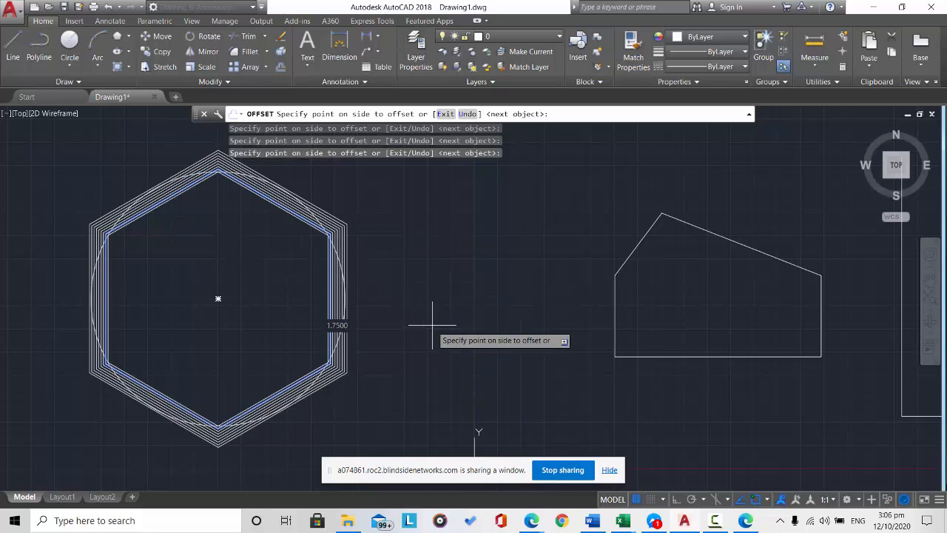
key("Escape")
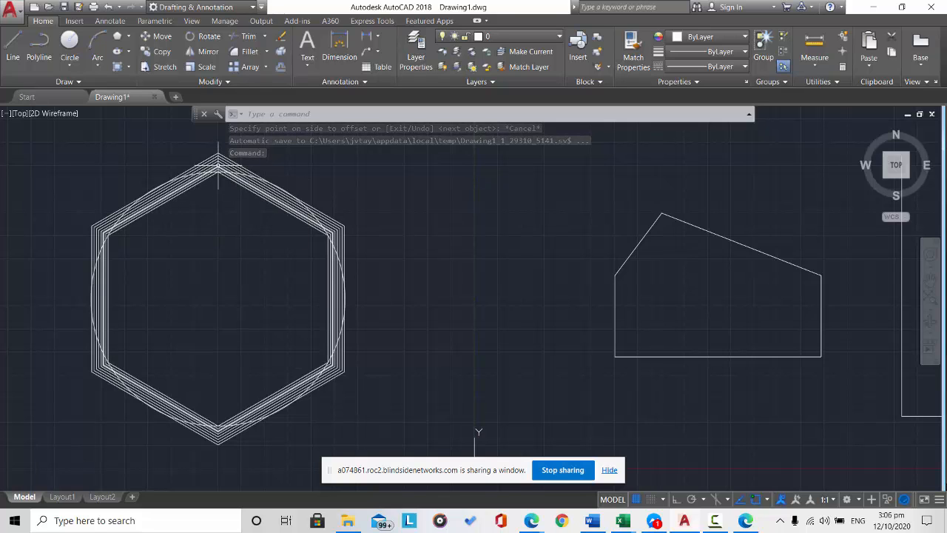
- Start the Trim command with the large circle as the cutting edge
scroll(217, 172, "up", 5)
scroll(221, 174, "up", 3)
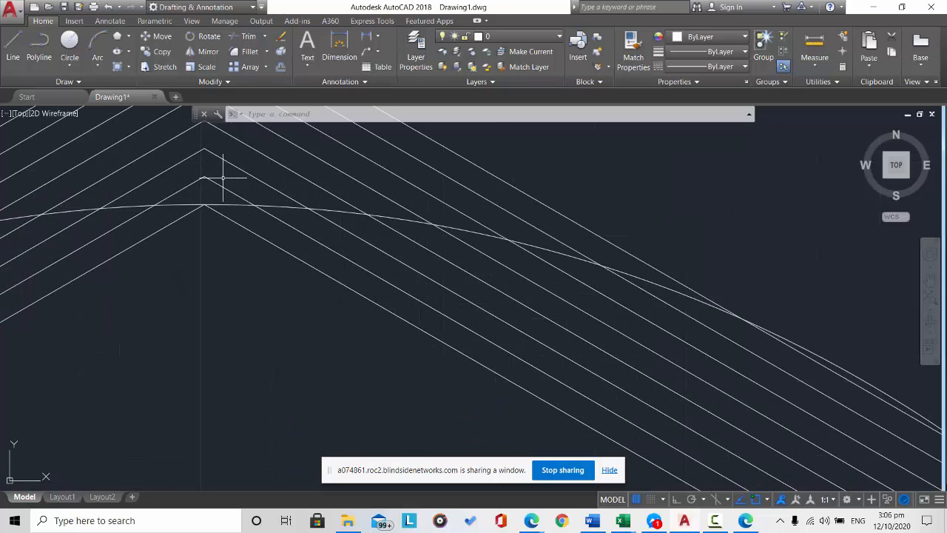
scroll(214, 179, "down", 6)
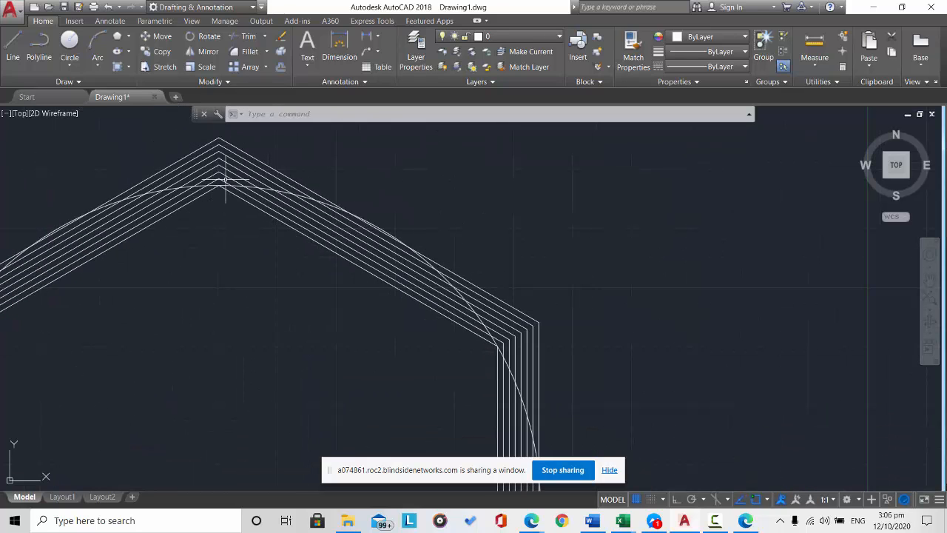
scroll(196, 165, "down", 3)
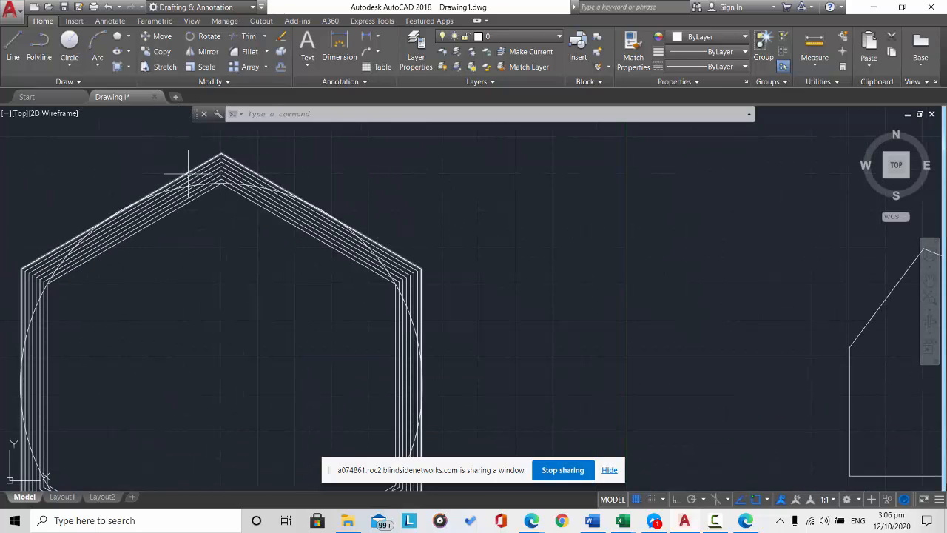
scroll(190, 174, "up", 3)
scroll(190, 174, "down", 3)
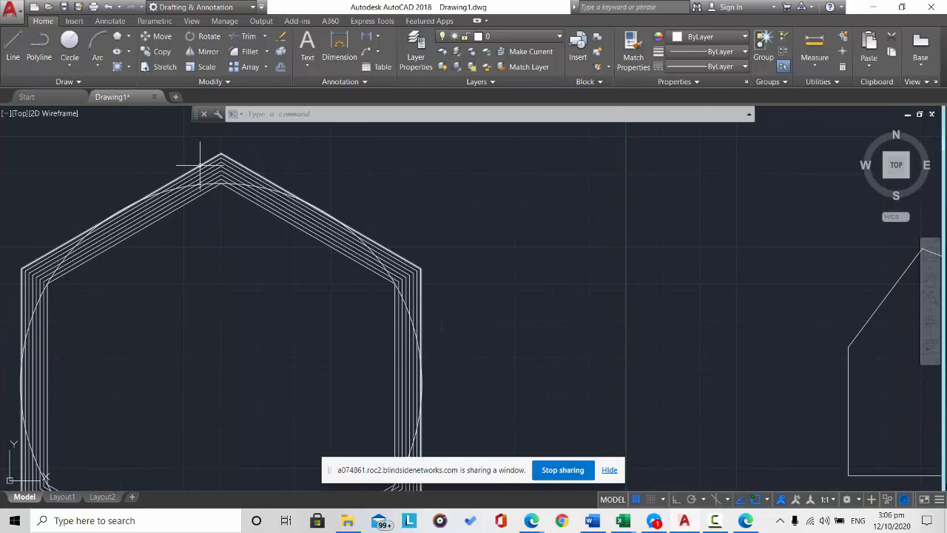
left_click(249, 36)
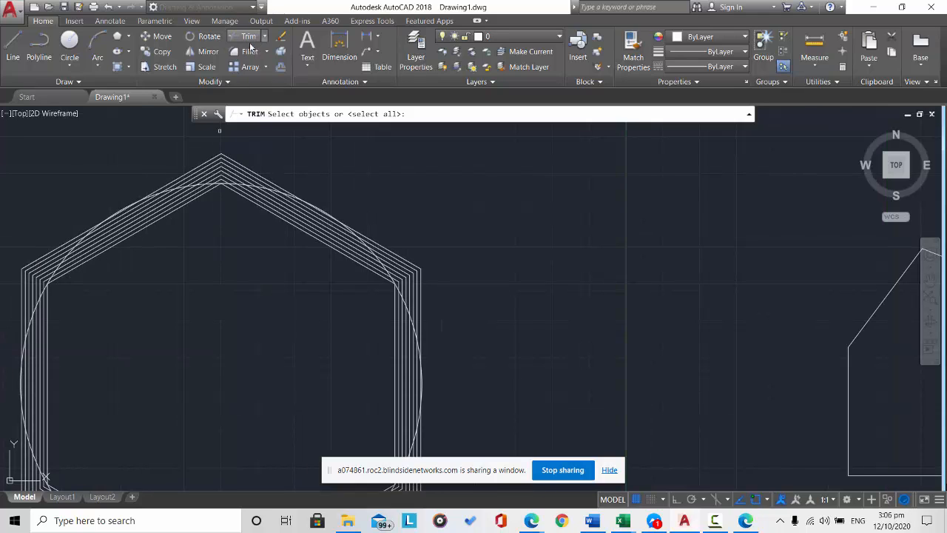
scroll(219, 138, "up", 1)
scroll(219, 152, "up", 3)
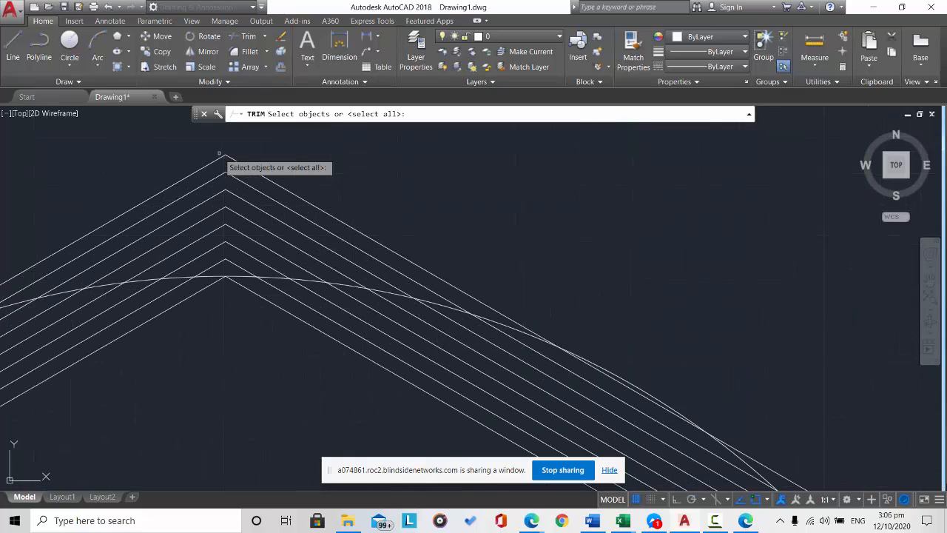
left_click(275, 278)
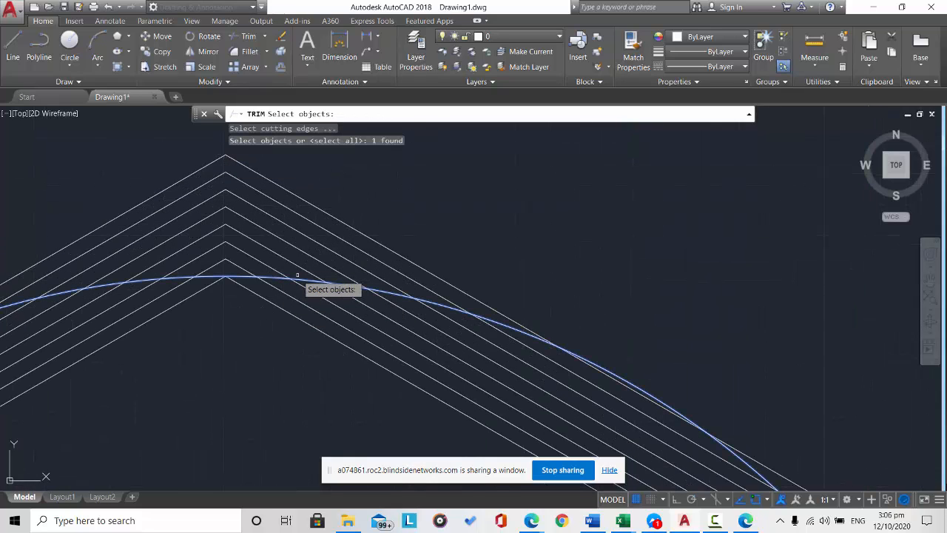
key("Return")
- Trim the hexagon ends outside the circle at the lower-right corner with a fence across all the offset lines
scroll(262, 344, "down", 5)
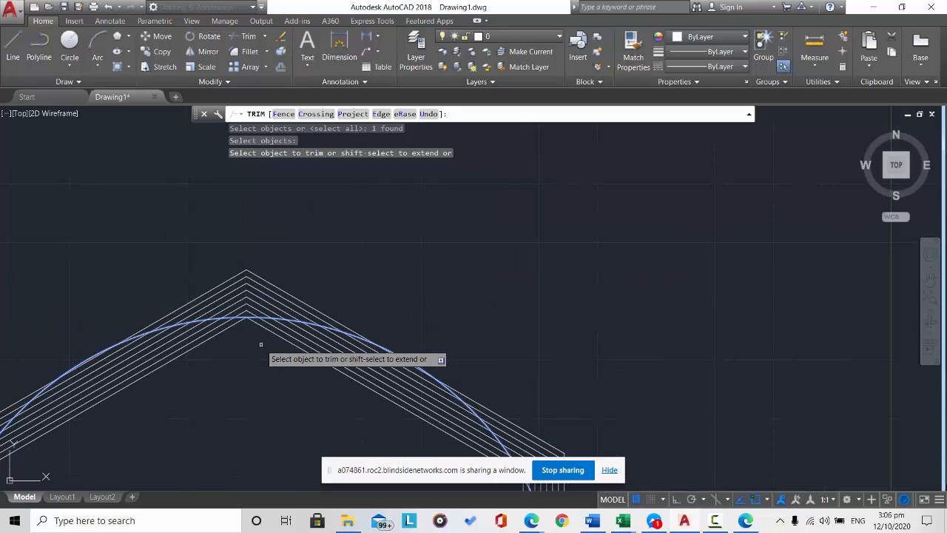
scroll(235, 412, "down", 3)
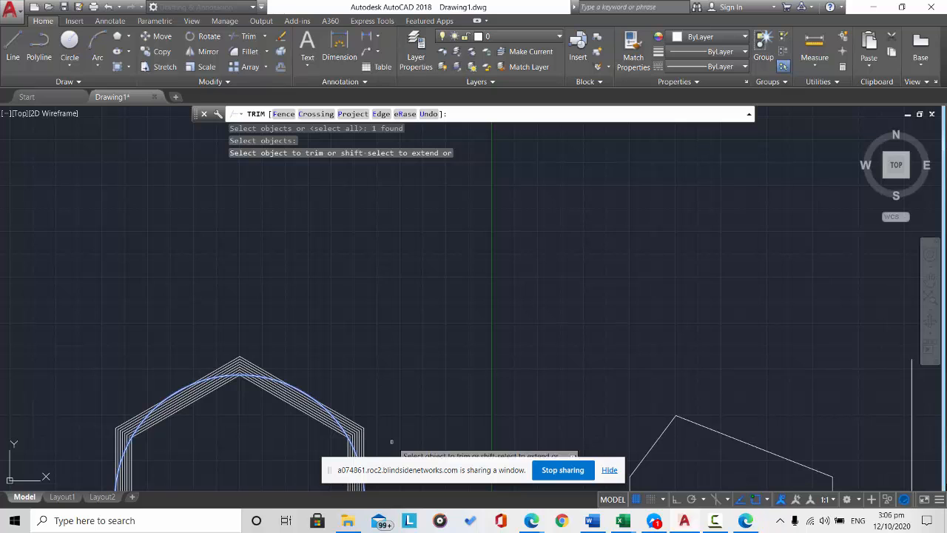
left_click(930, 296)
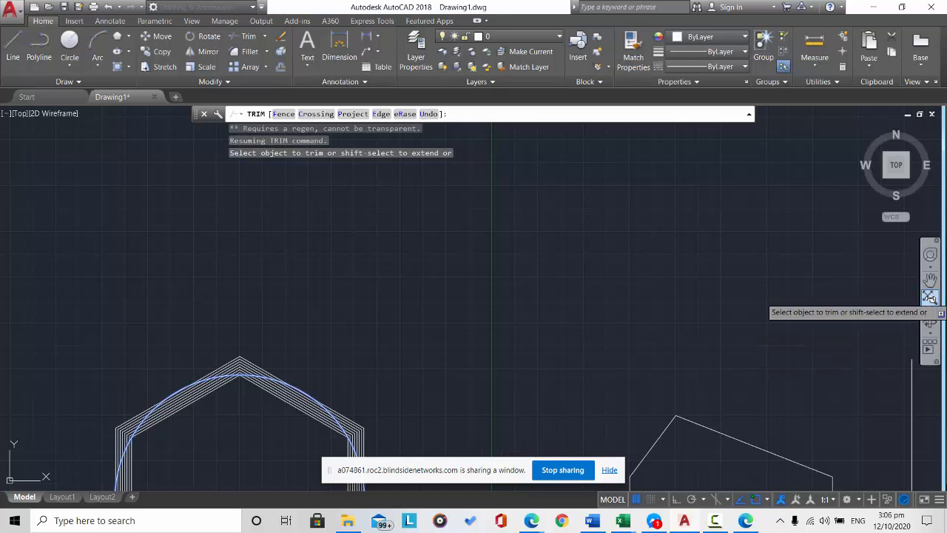
left_click(930, 297)
scroll(37, 232, "up", 2)
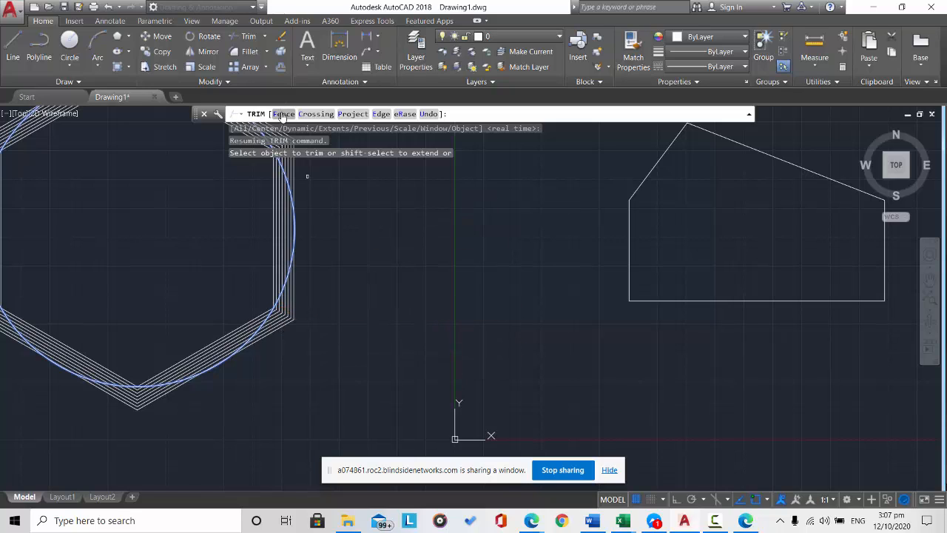
scroll(246, 242, "up", 2)
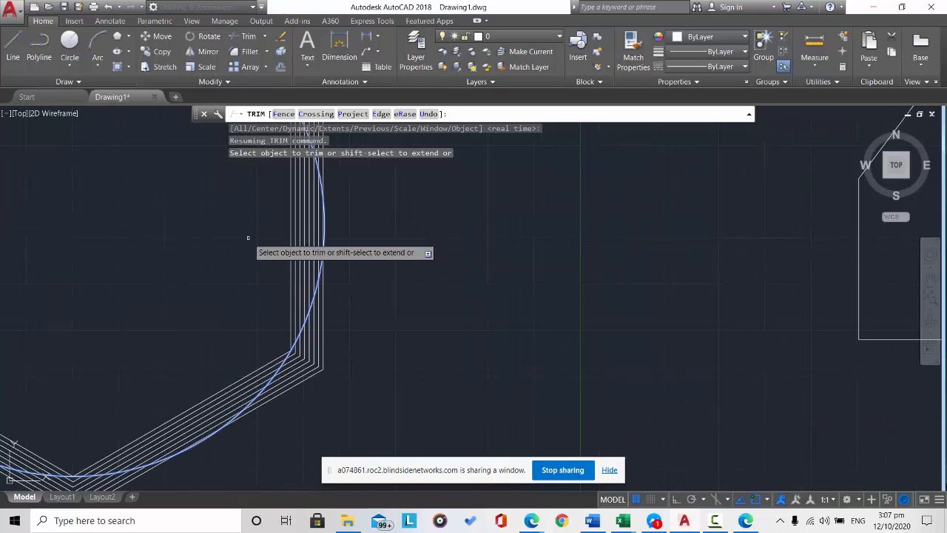
left_click(285, 114)
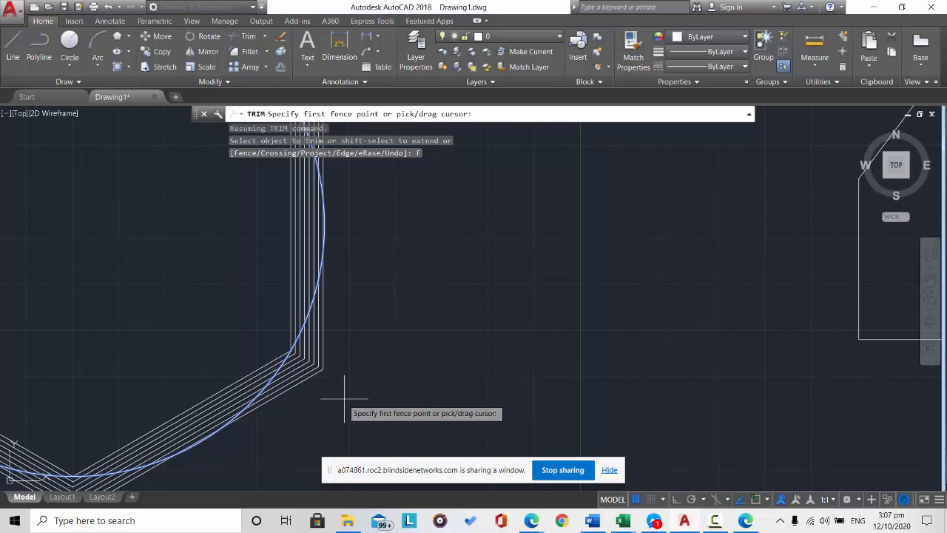
left_click_drag(331, 396, 293, 352)
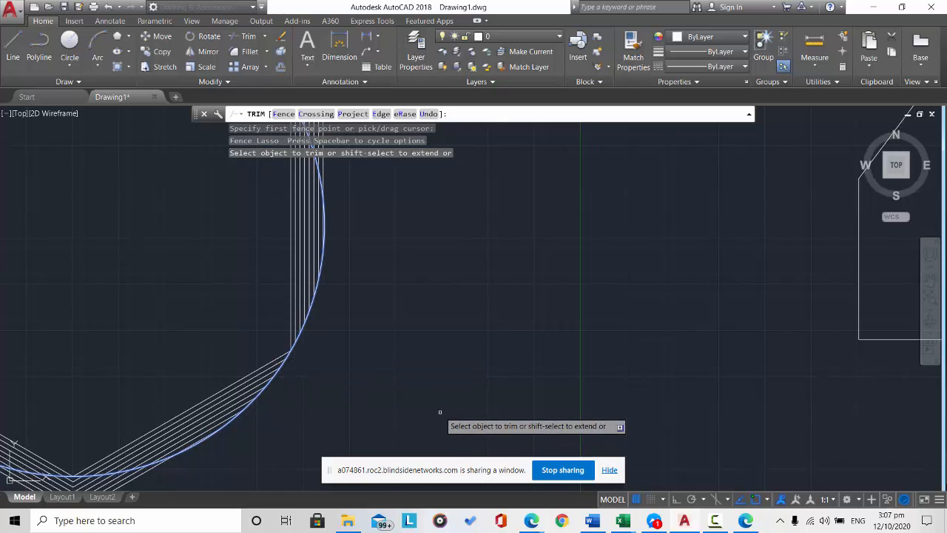
- Trim the hexagon lines around the upper-right corner using a crossing window against the circle
scroll(236, 468, "down", 2)
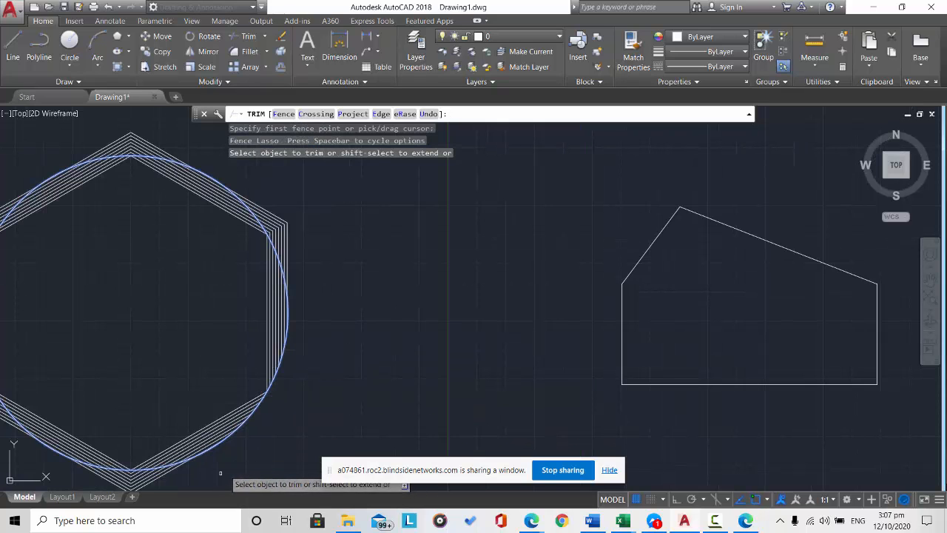
scroll(219, 473, "down", 2)
scroll(291, 349, "up", 4)
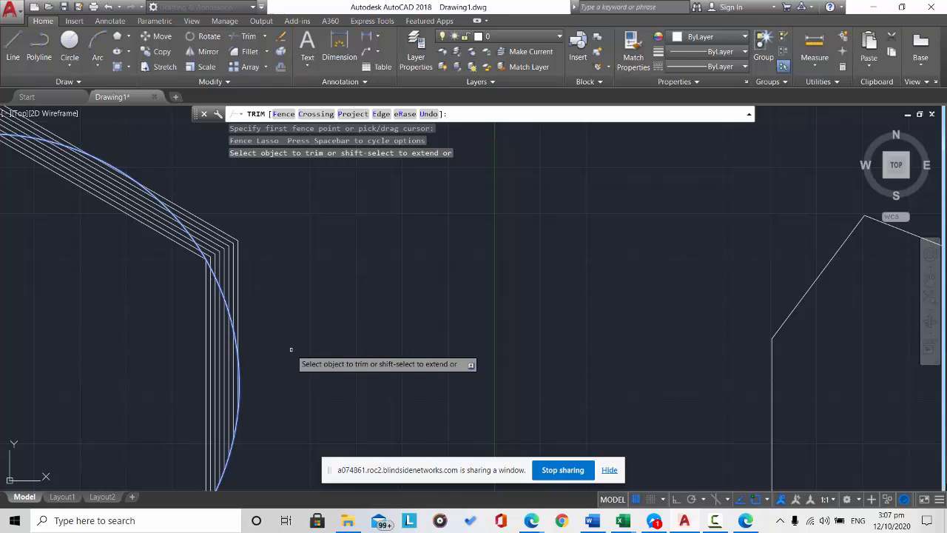
left_click(263, 324)
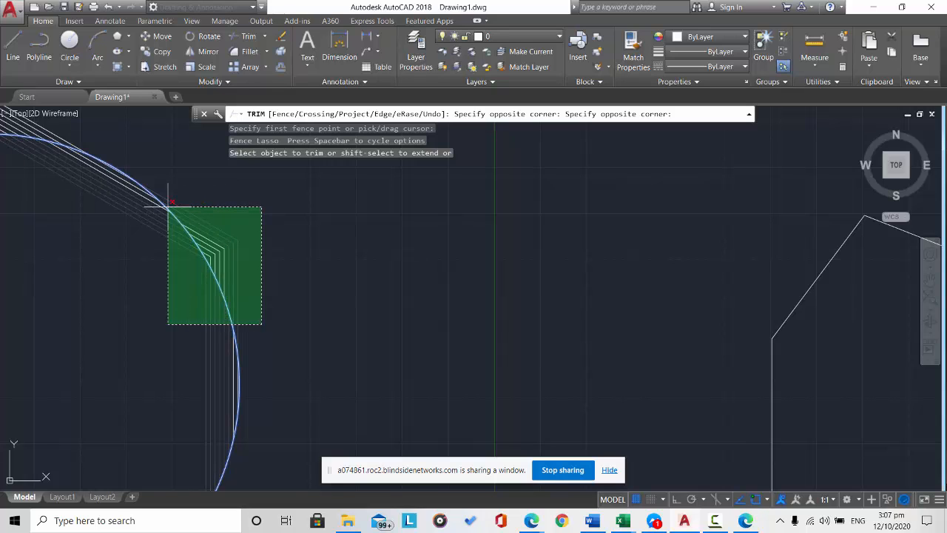
left_click(92, 211)
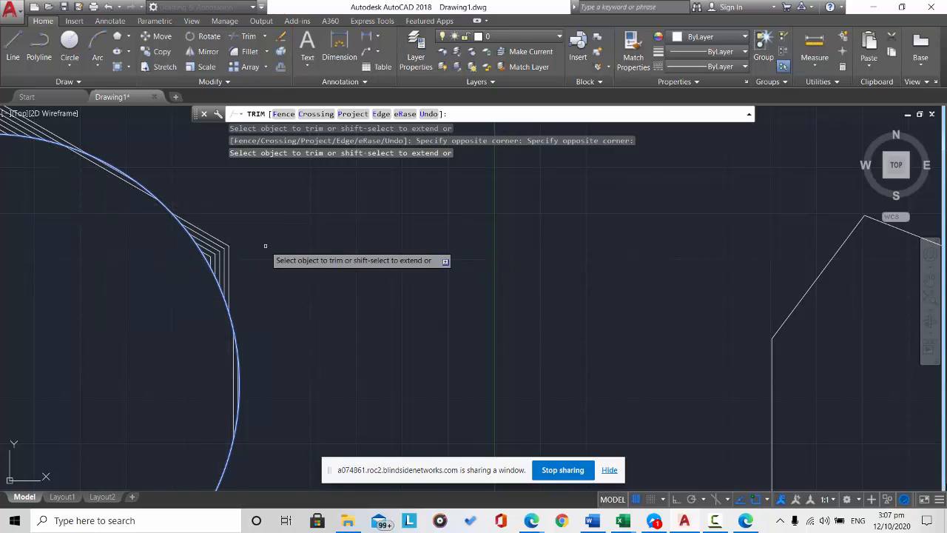
scroll(261, 250, "down", 3)
scroll(172, 309, "up", 4)
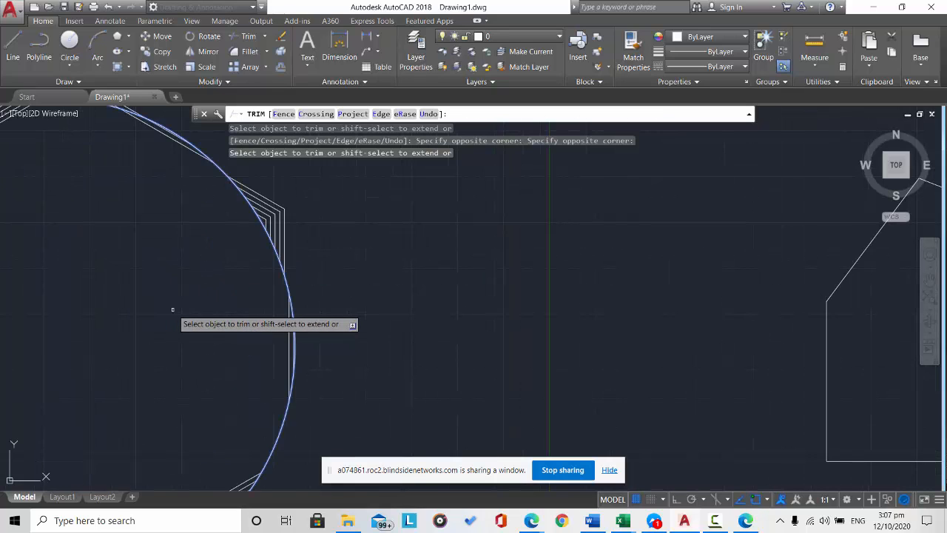
left_click(294, 343)
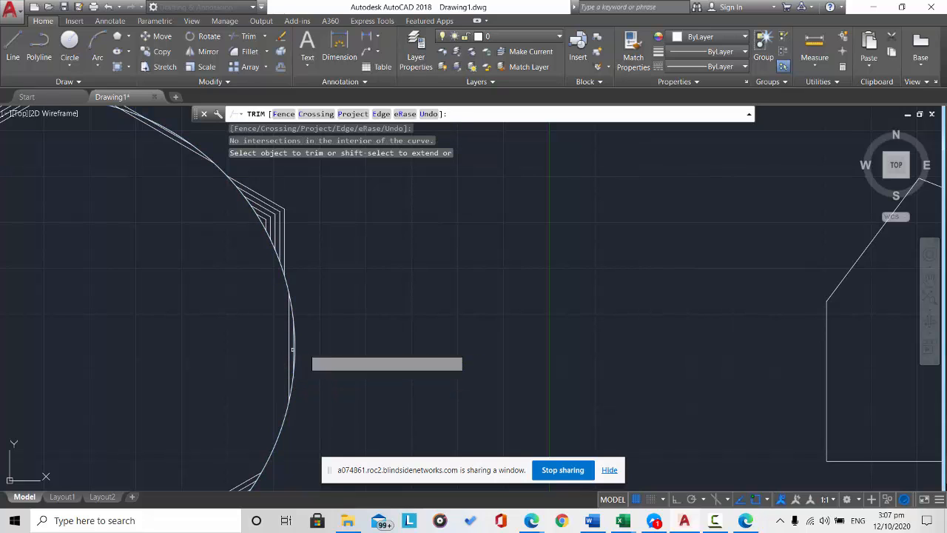
- Trim the hexagon lines along the circle's lower, left and upper-left sides using successive crossing windows
scroll(298, 352, "down", 2)
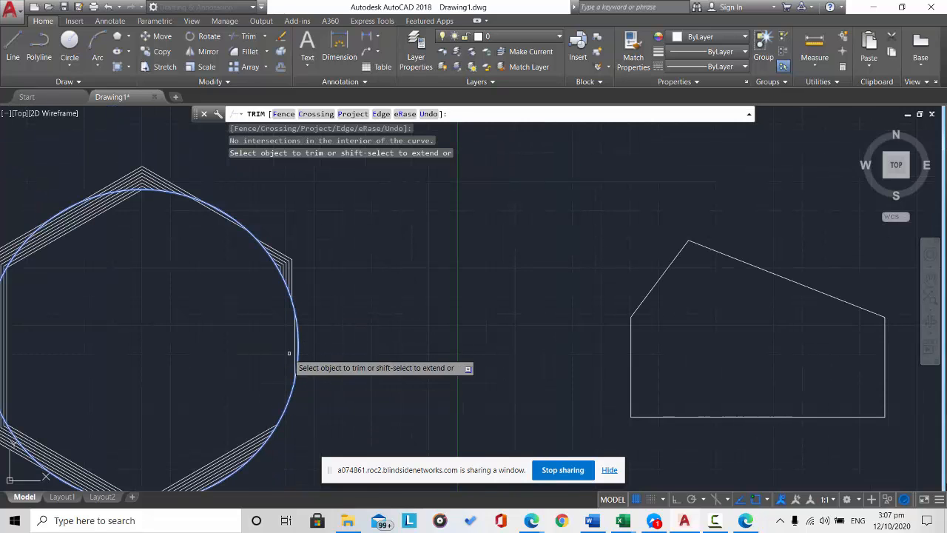
scroll(102, 336, "down", 2)
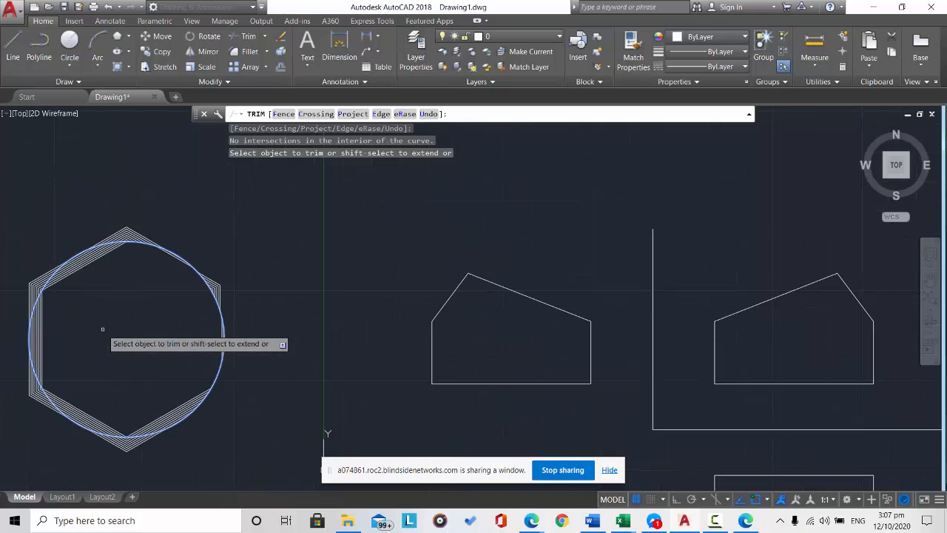
left_click(179, 463)
left_click(35, 384)
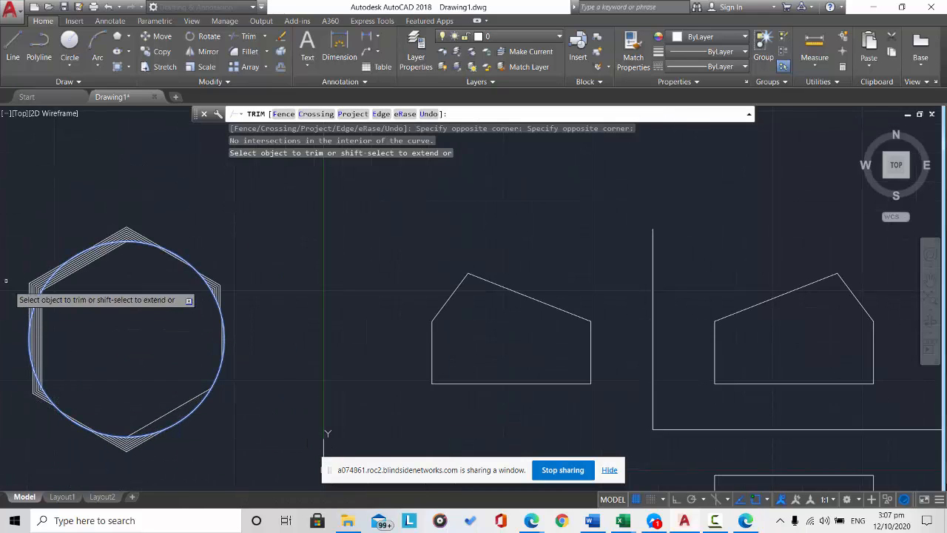
left_click(13, 250)
left_click(106, 342)
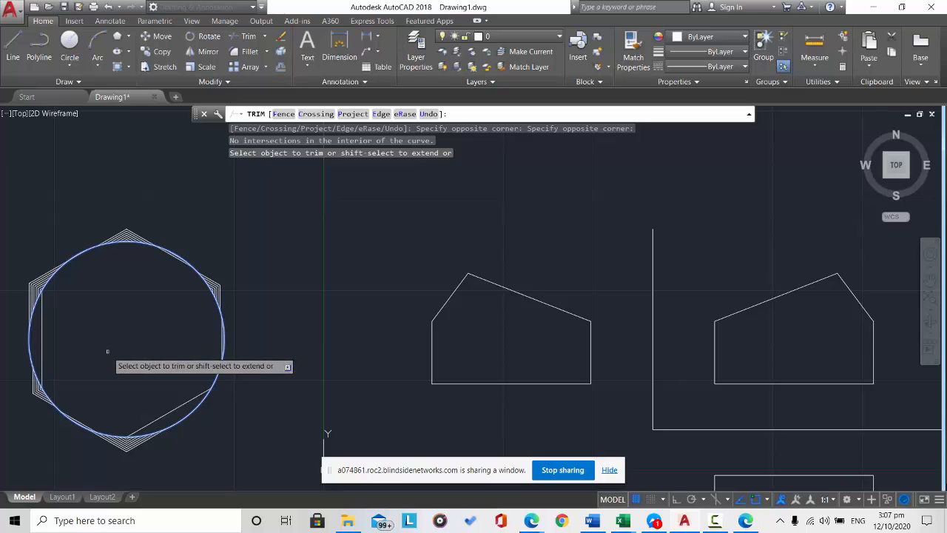
left_click(167, 303)
left_click(9, 223)
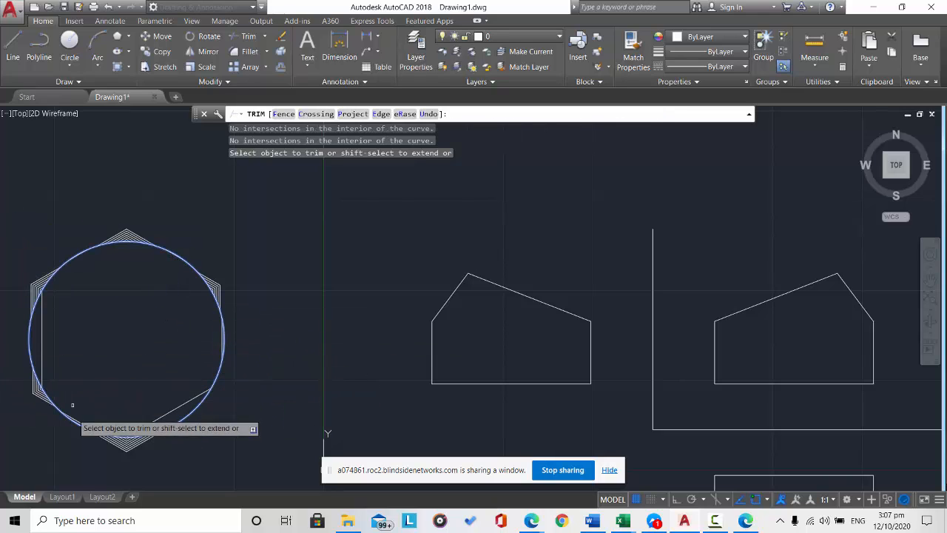
left_click(136, 429)
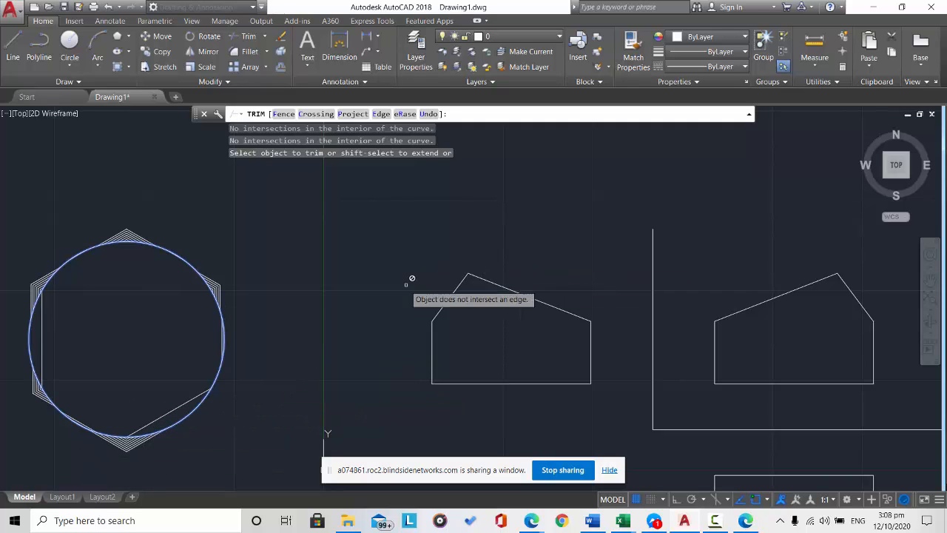
- End the trim and erase the leftover hexagon segments inside the circle, including the short vertical sliver along its right edge
scroll(162, 330, "down", 2)
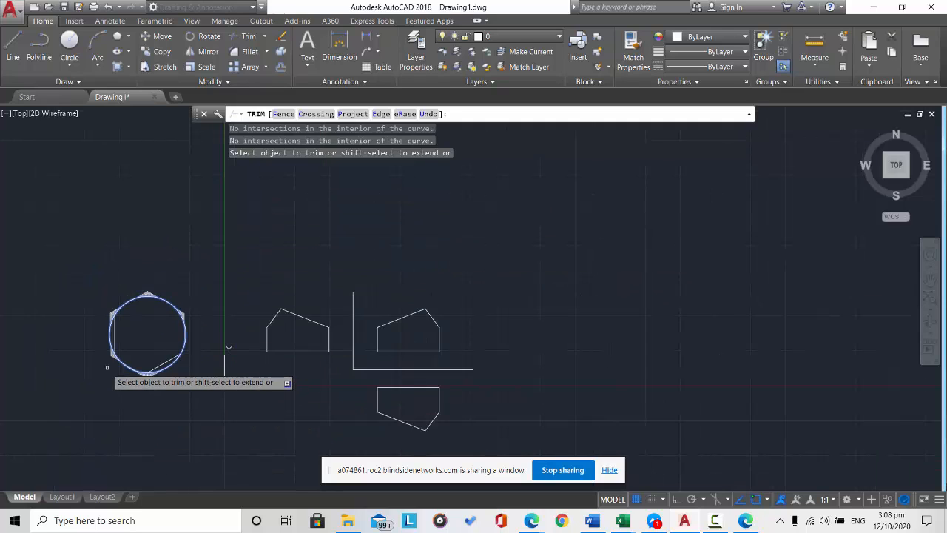
scroll(107, 367, "up", 4)
scroll(121, 335, "down", 2)
scroll(151, 252, "up", 2)
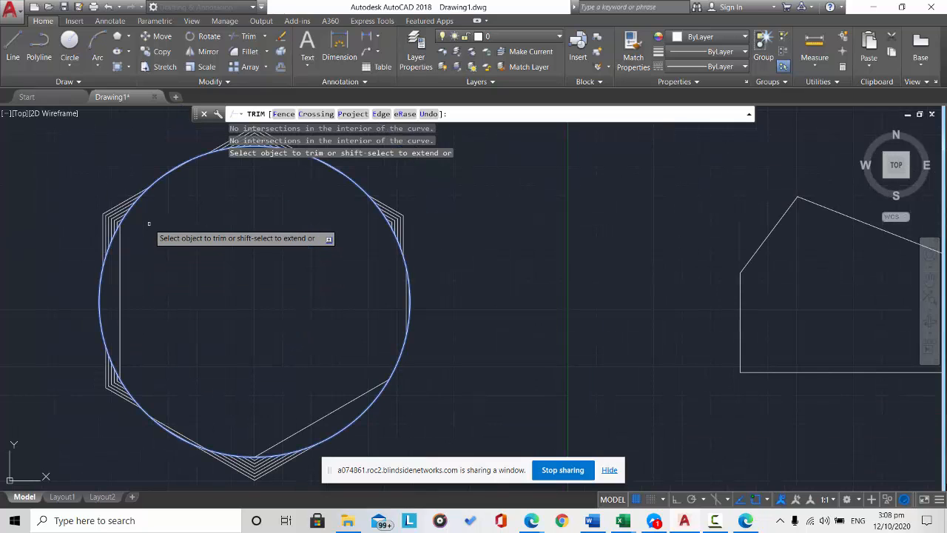
scroll(102, 210, "up", 2)
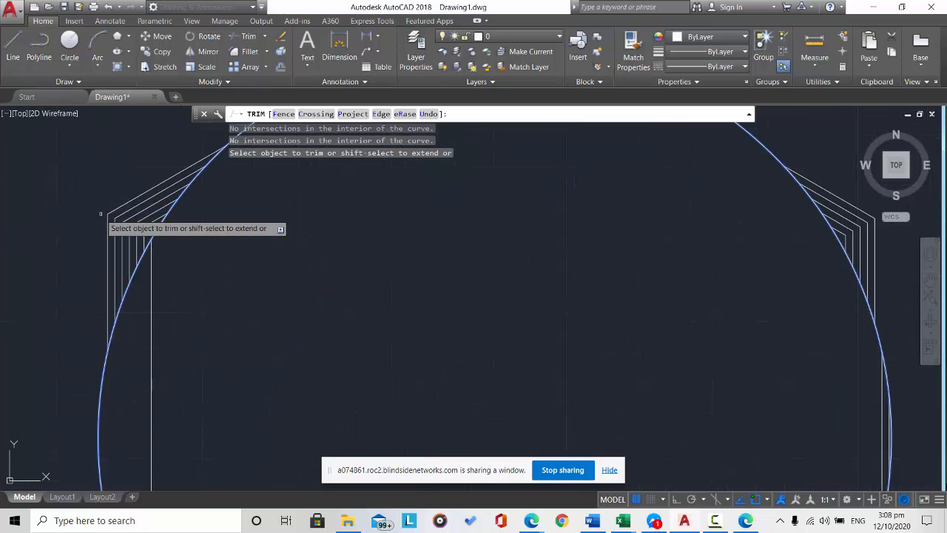
scroll(101, 210, "down", 2)
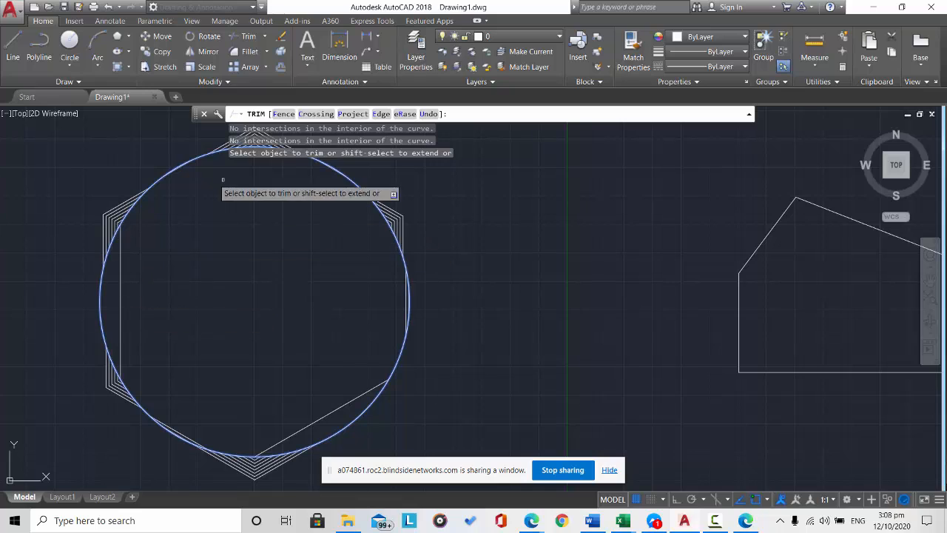
key("Escape")
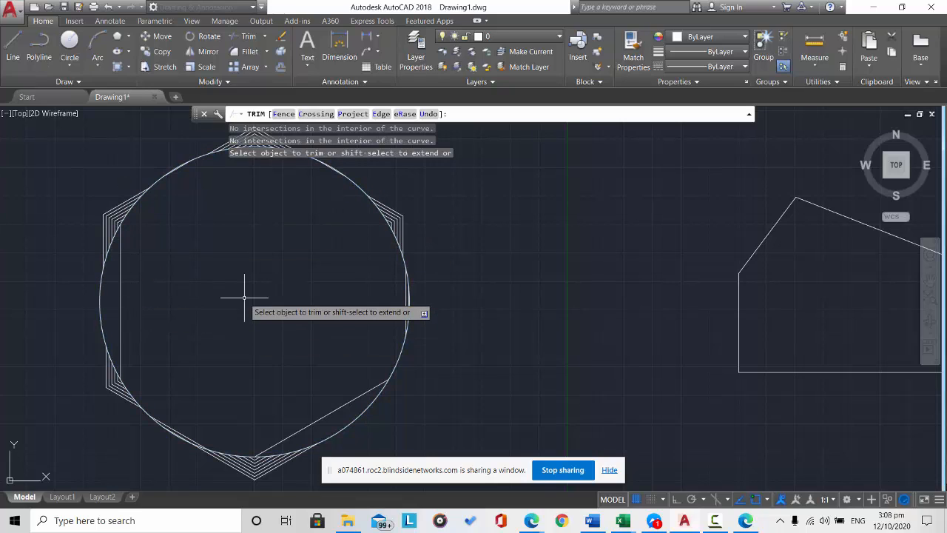
left_click(120, 306)
key("Delete")
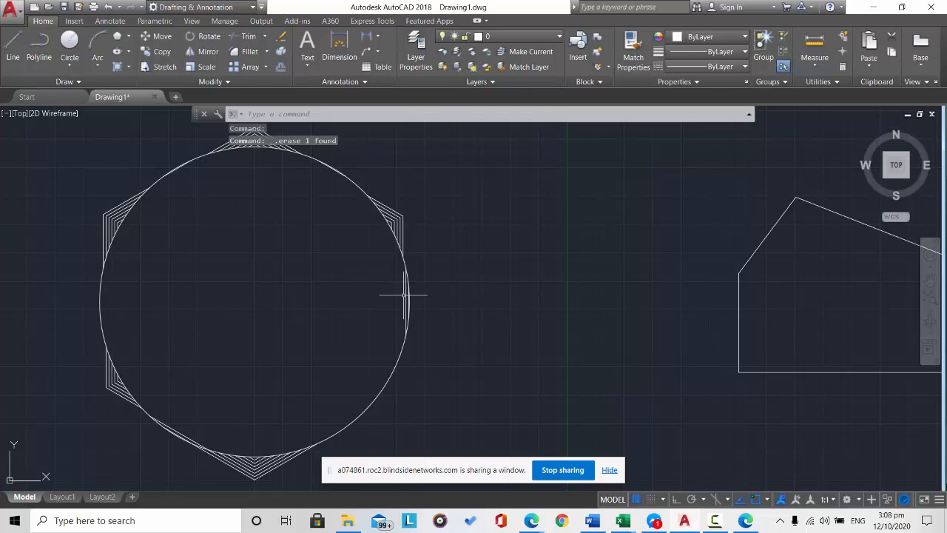
scroll(413, 304, "up", 5)
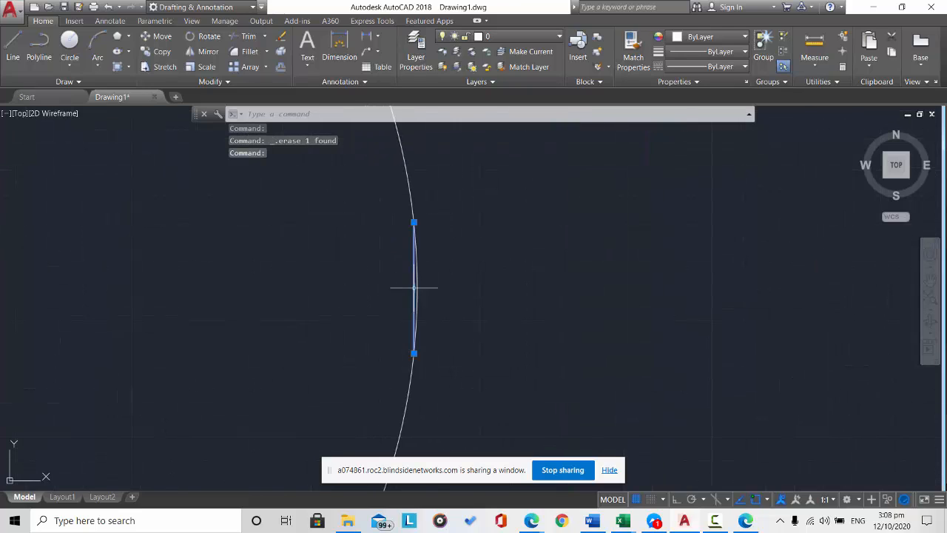
scroll(416, 318, "down", 7)
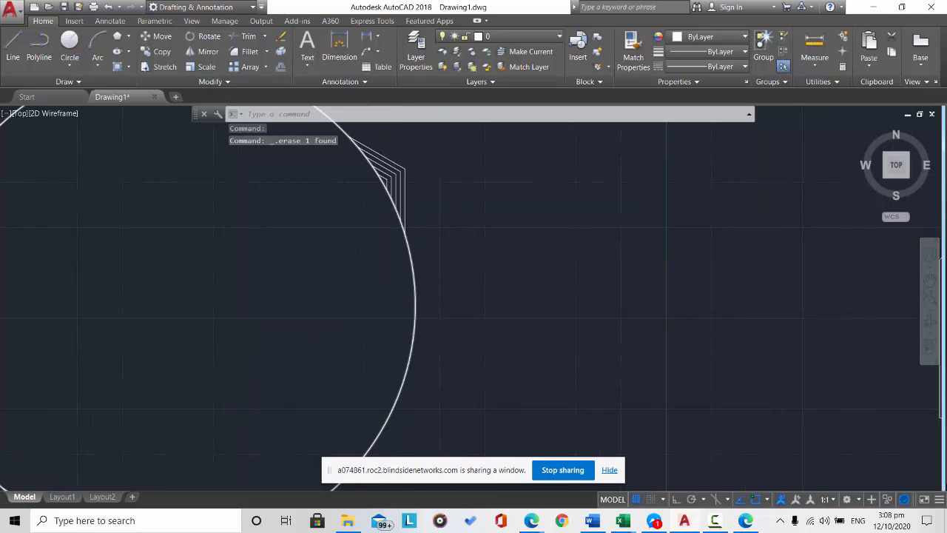
- Examine the circle's perimeter and the trimmed hexagon corners for leftover line segments
scroll(80, 322, "up", 6)
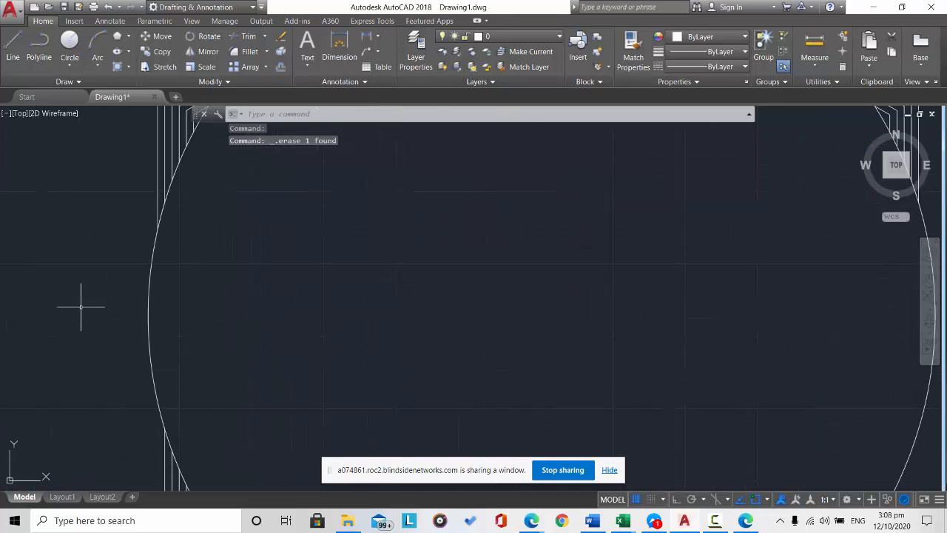
scroll(83, 309, "down", 9)
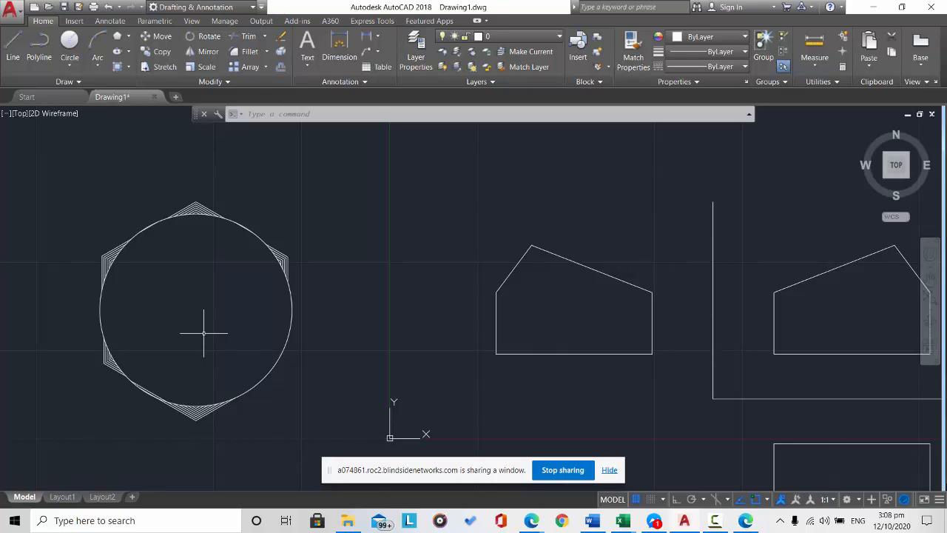
scroll(364, 309, "up", 2)
scroll(364, 308, "down", 7)
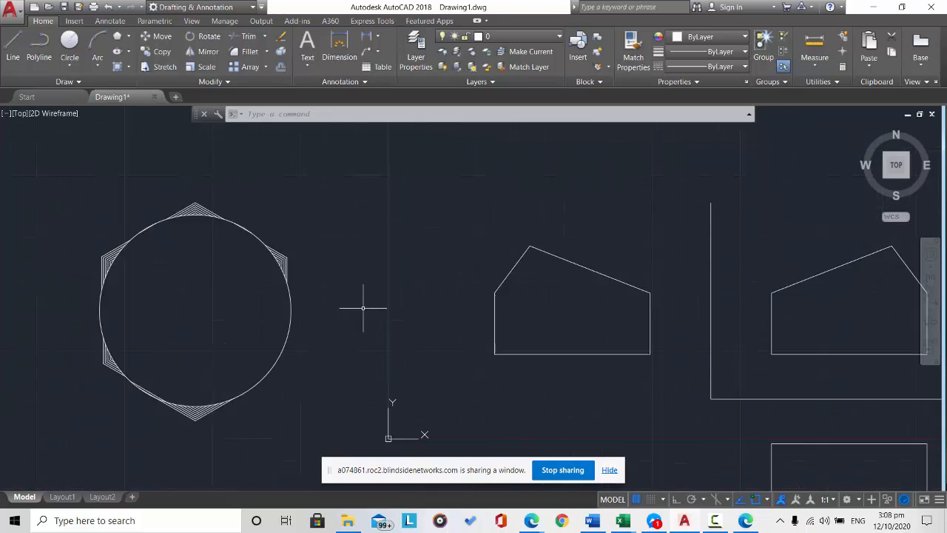
scroll(319, 341, "up", 3)
scroll(319, 342, "up", 6)
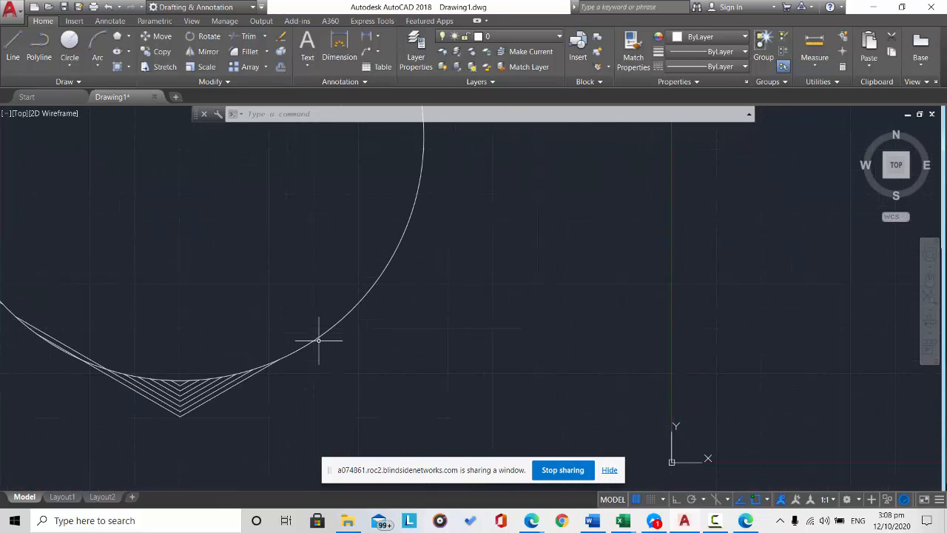
scroll(317, 342, "down", 7)
scroll(317, 342, "up", 2)
scroll(295, 368, "up", 4)
scroll(294, 367, "down", 4)
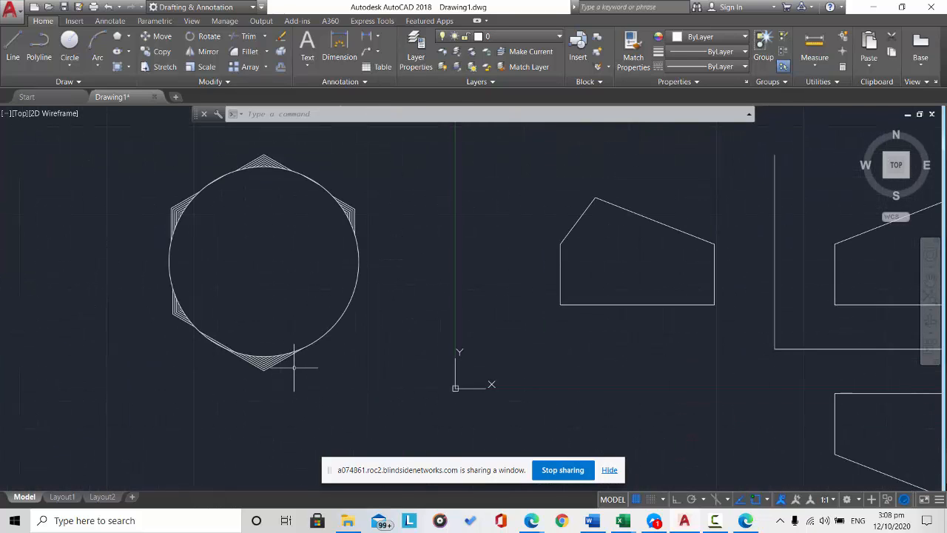
- Extend the vertical lines of the upper-left hexagon corner down to the circle's lower-left arc, using the circle as boundary edge
scroll(159, 202, "up", 4)
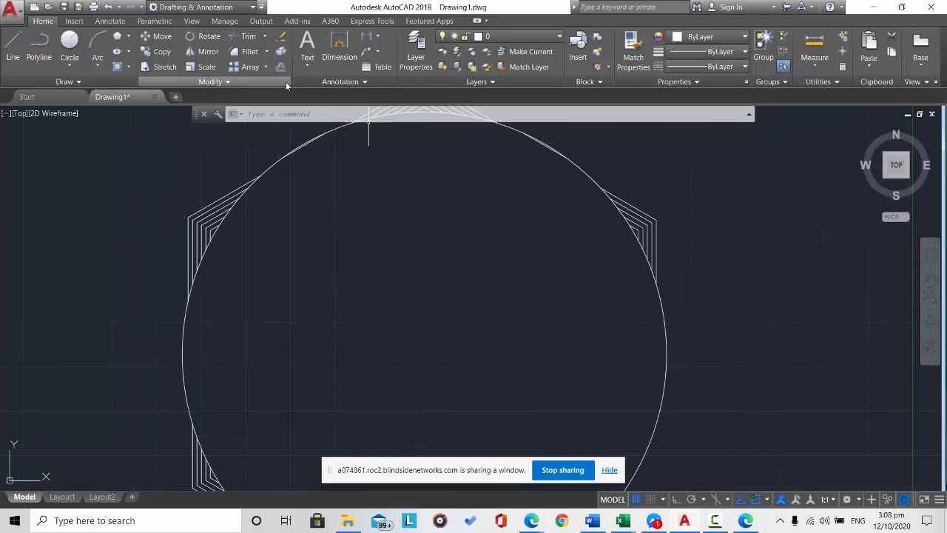
left_click(264, 37)
left_click(263, 80)
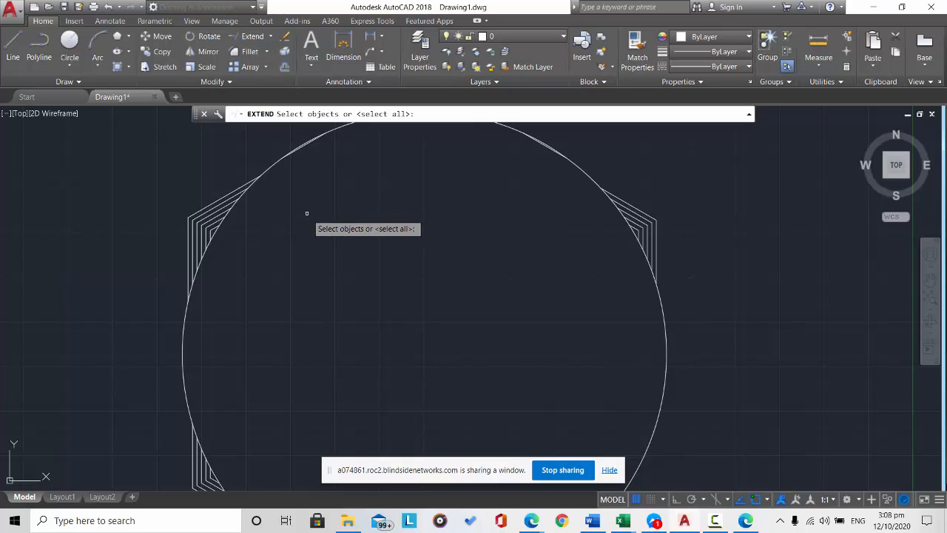
left_click(185, 341)
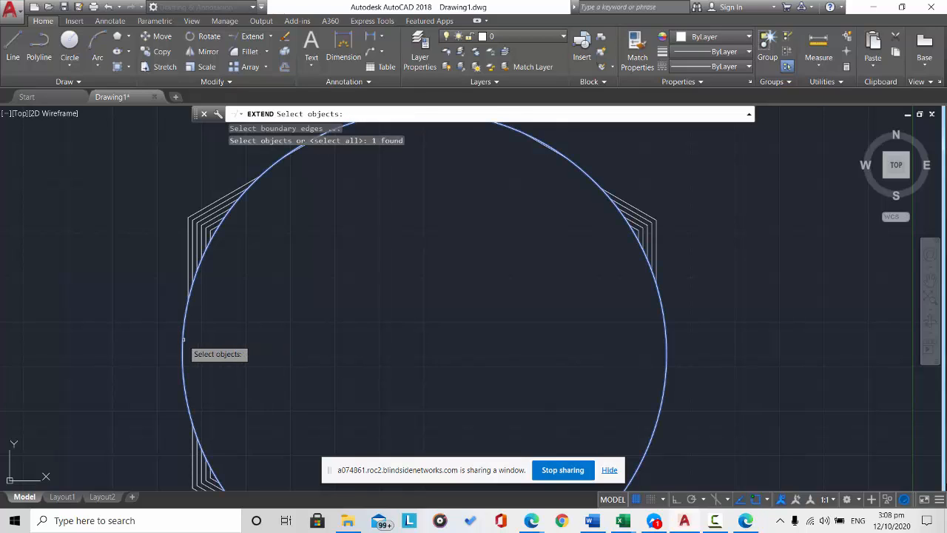
key("Return")
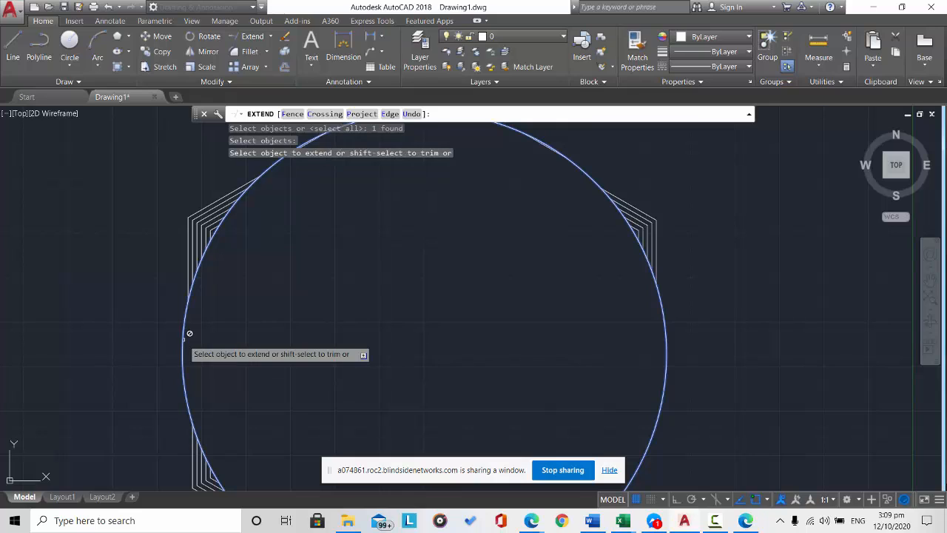
left_click(197, 255)
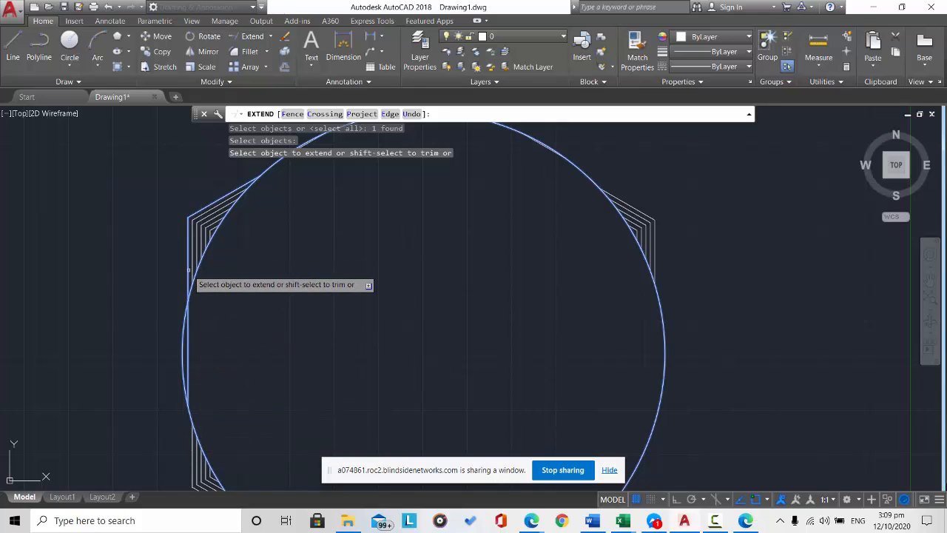
left_click(189, 270)
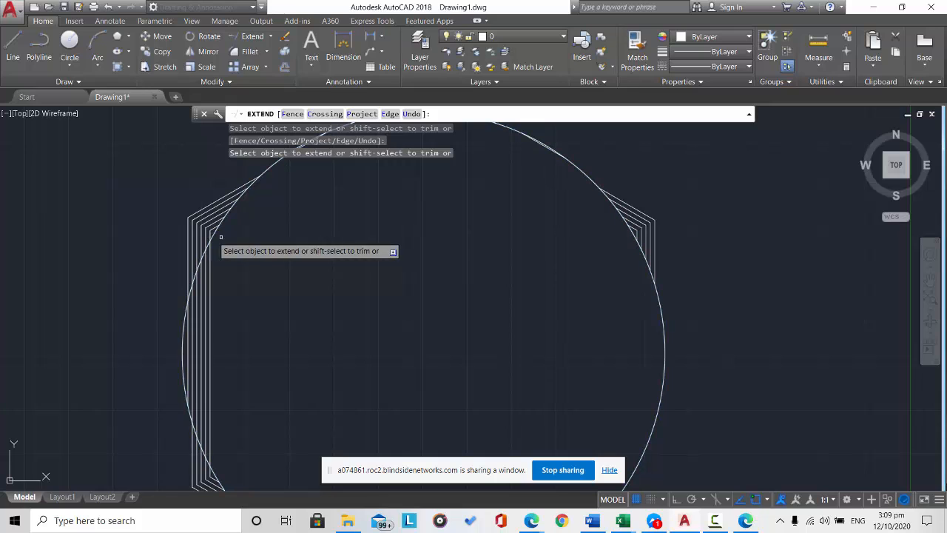
- Extend the slanted hexagon lines between the lower-left and bottom corners across the circle
scroll(507, 220, "down", 2)
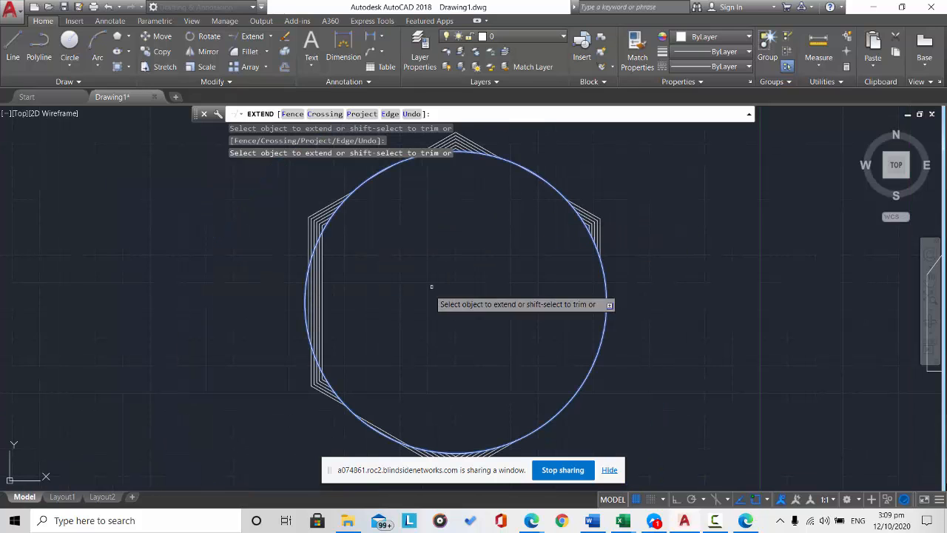
scroll(441, 338, "down", 2)
scroll(415, 430, "up", 4)
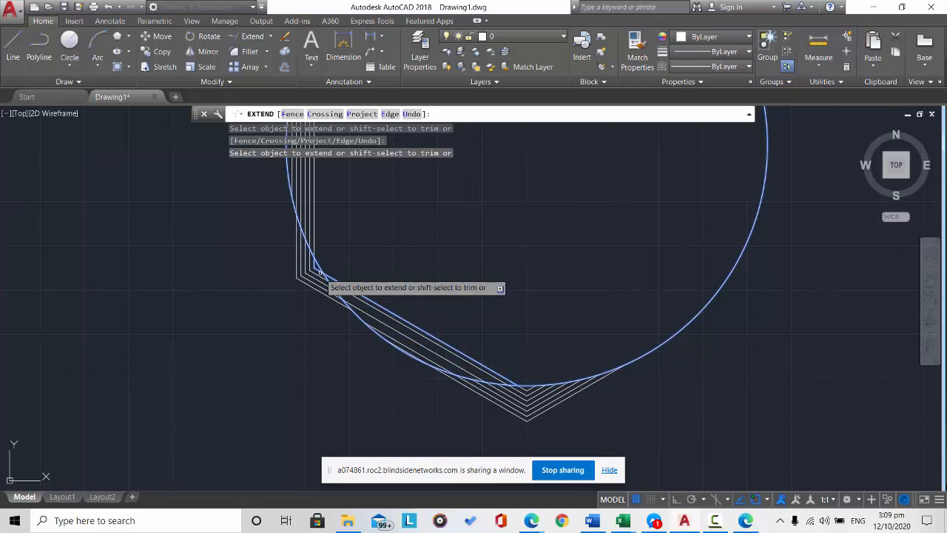
scroll(636, 325, "down", 3)
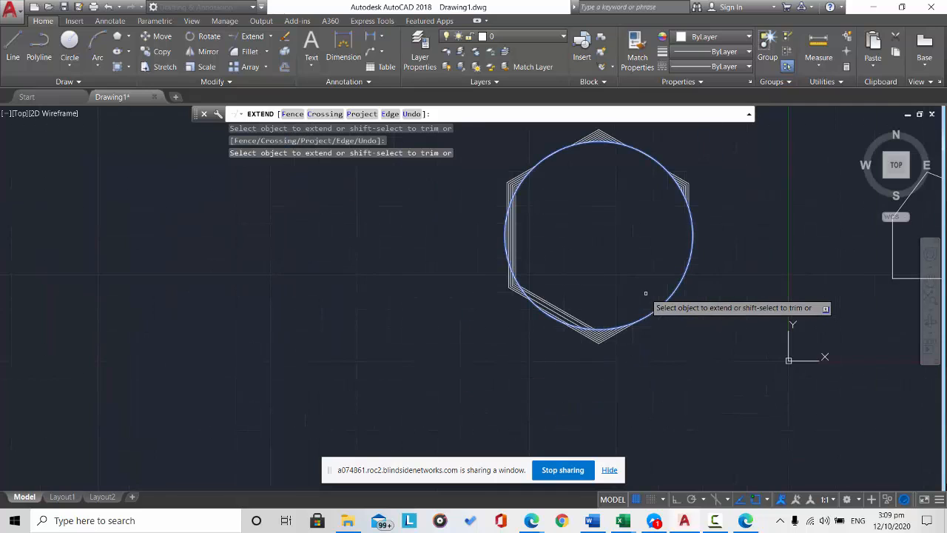
scroll(597, 317, "up", 3)
scroll(598, 317, "up", 2)
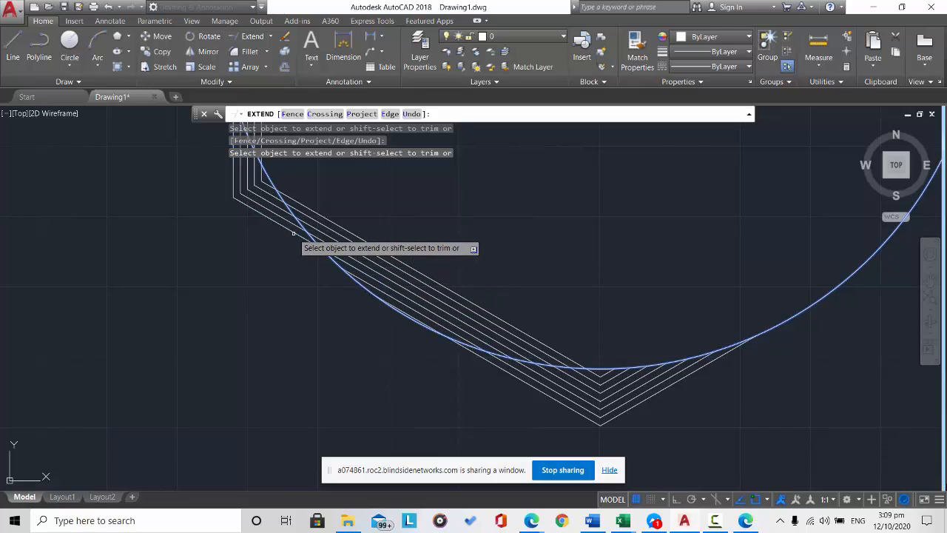
- Draw a long line sloping down to the right in the empty area left of the hexagon
scroll(616, 187, "down", 3)
scroll(711, 191, "up", 4)
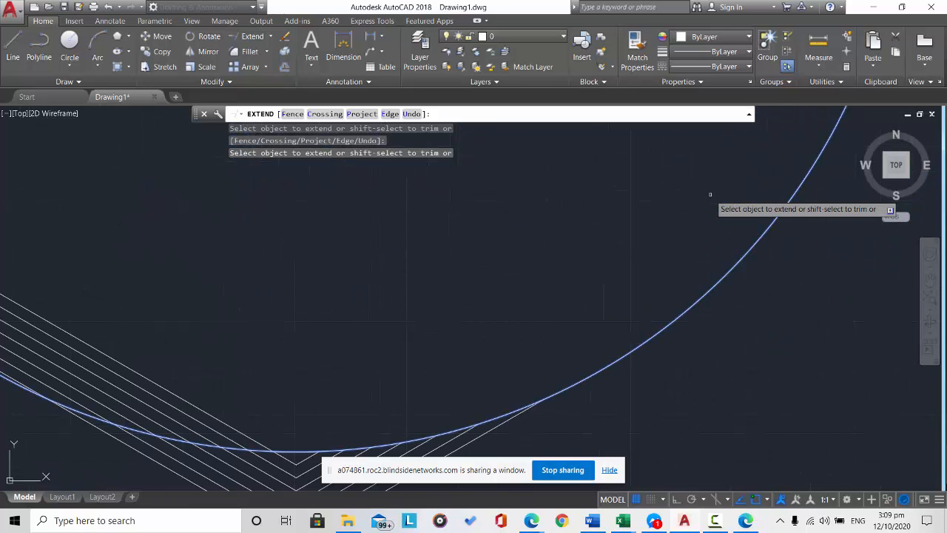
scroll(710, 191, "down", 4)
scroll(611, 160, "up", 3)
scroll(611, 159, "down", 4)
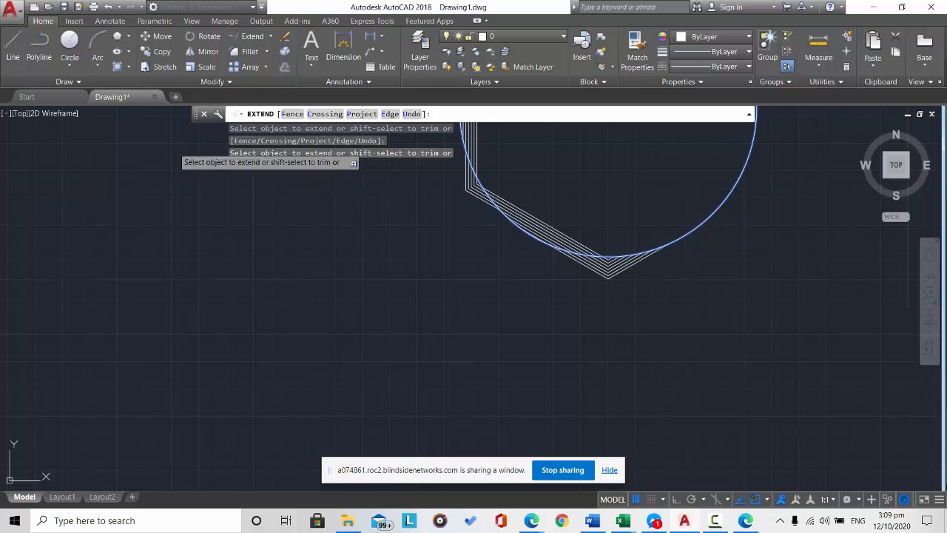
left_click(15, 50)
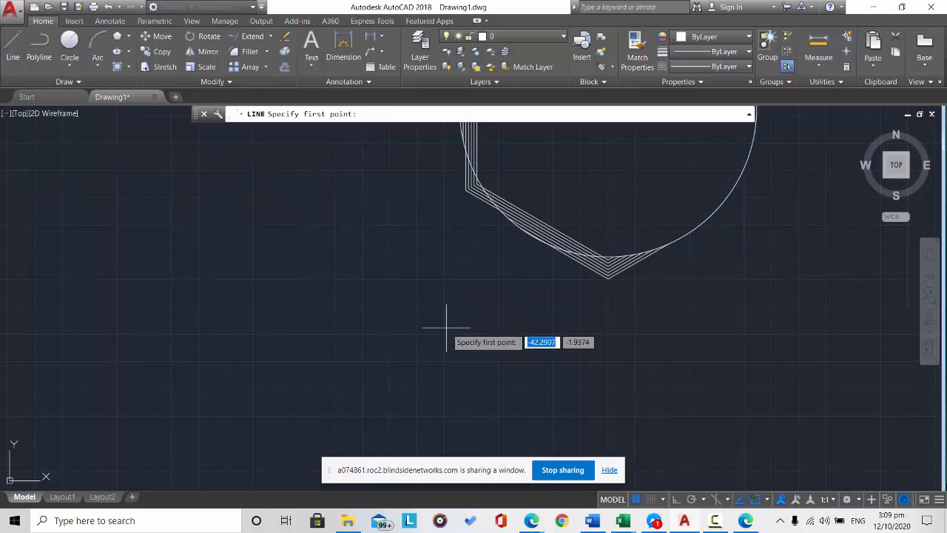
left_click(175, 211)
left_click(438, 348)
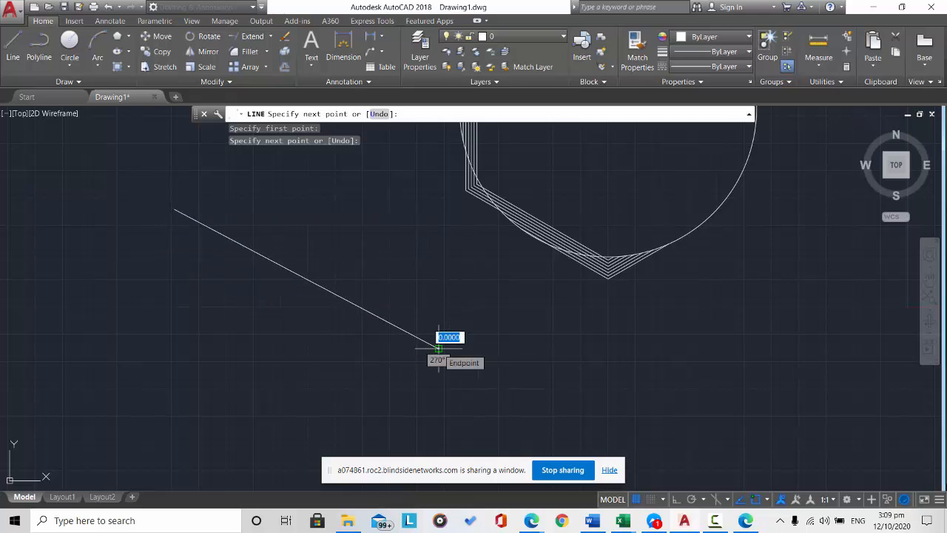
key("Escape")
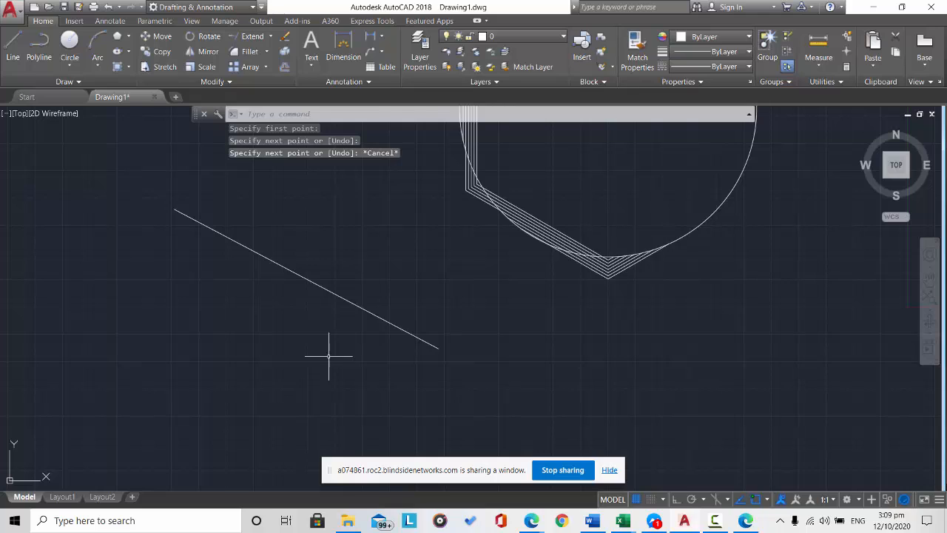
- Draw a shorter line below the long one, rising to the right and ending just short of it
left_click(14, 46)
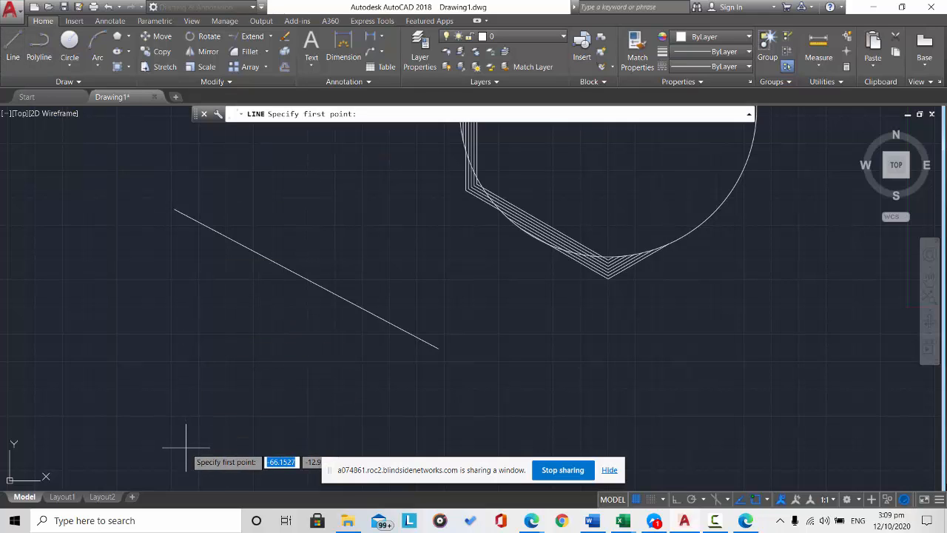
left_click(190, 446)
left_click(301, 337)
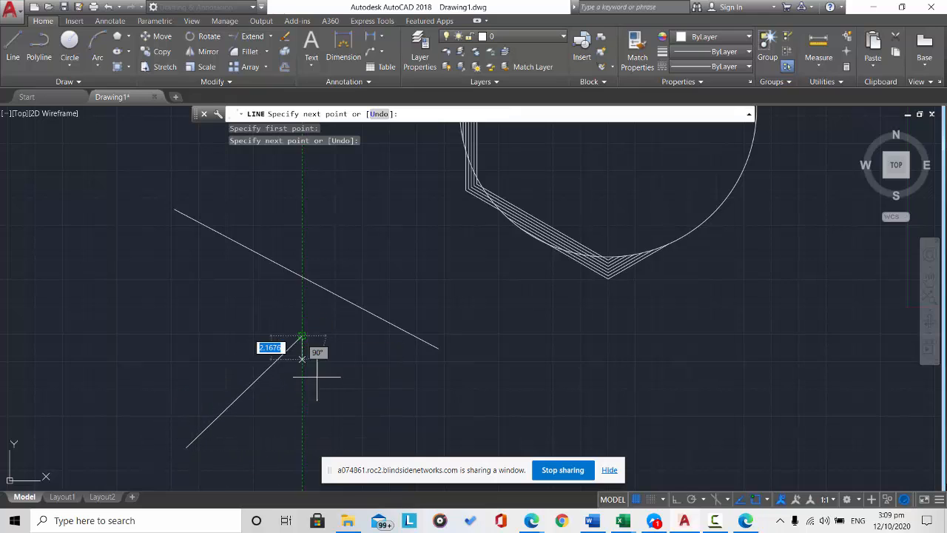
key("Escape")
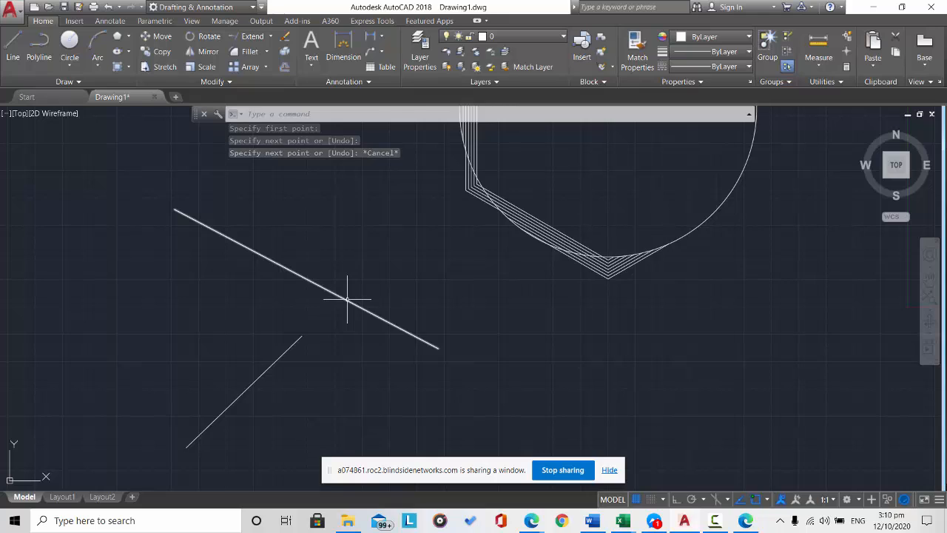
- Extend the shorter rising line up to the long sloping line, using the long line as boundary edge
left_click(252, 36)
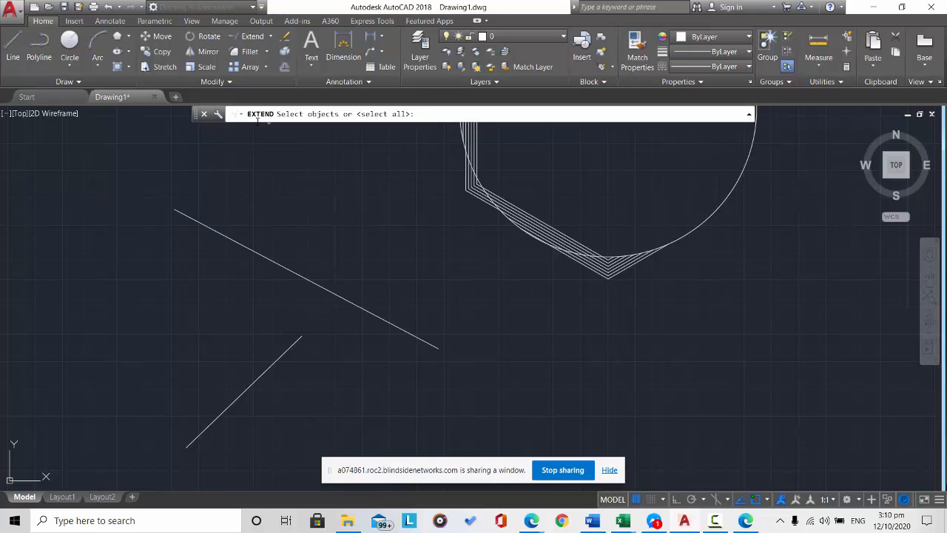
left_click(304, 280)
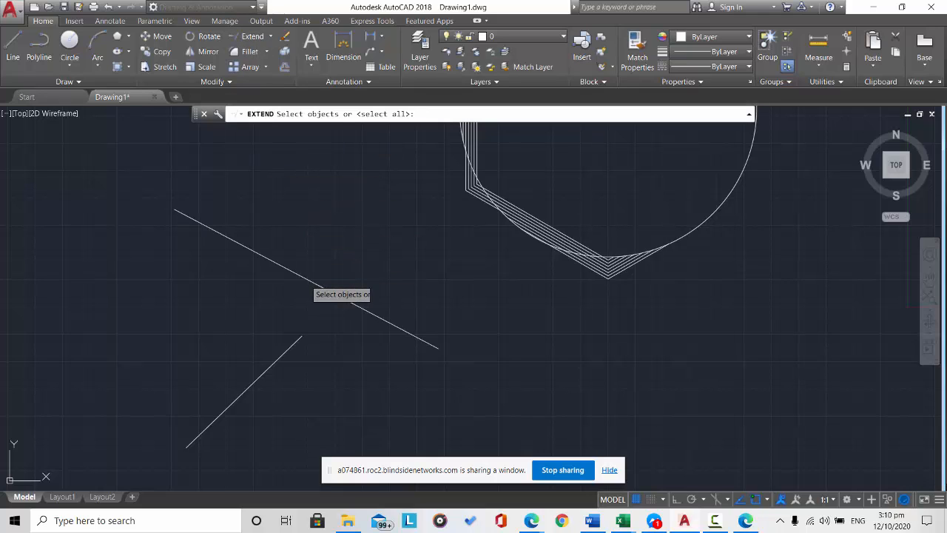
key("Return")
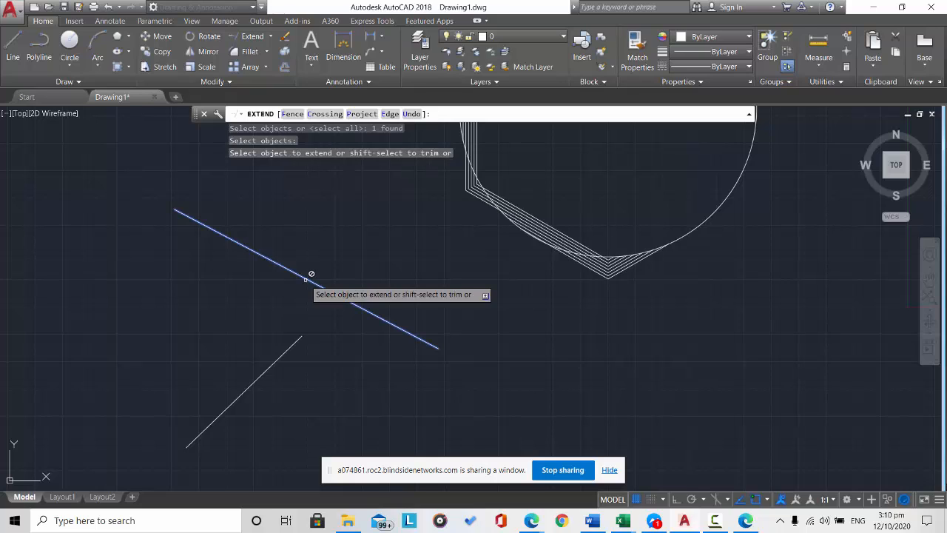
left_click(285, 353)
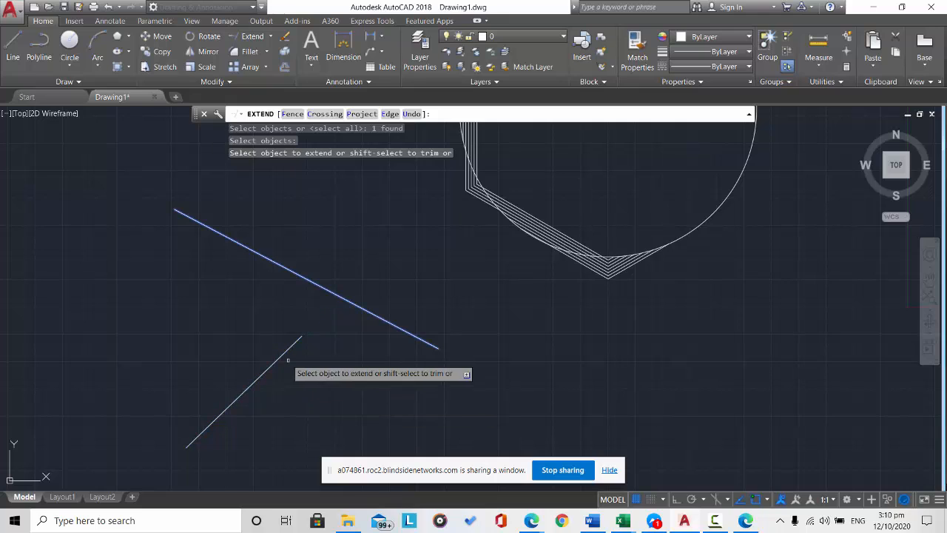
left_click(282, 352)
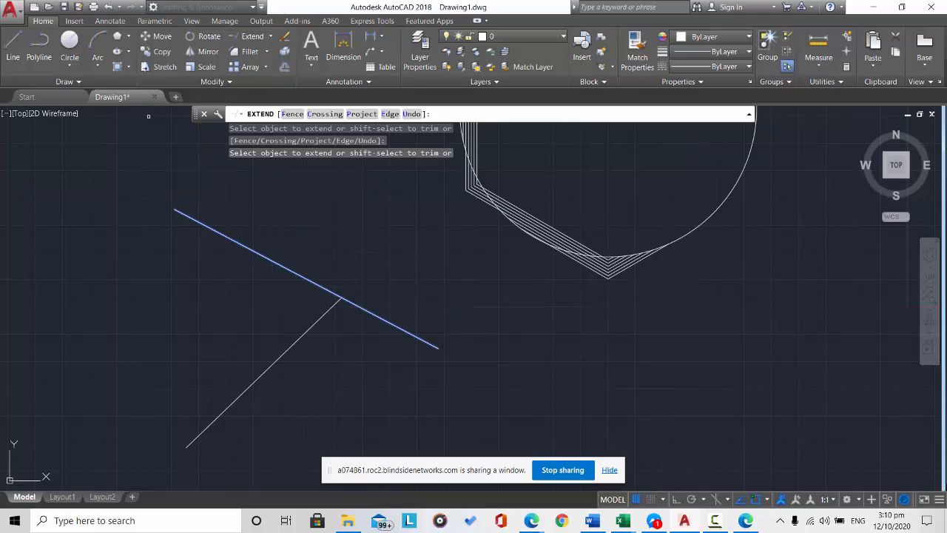
key("Escape")
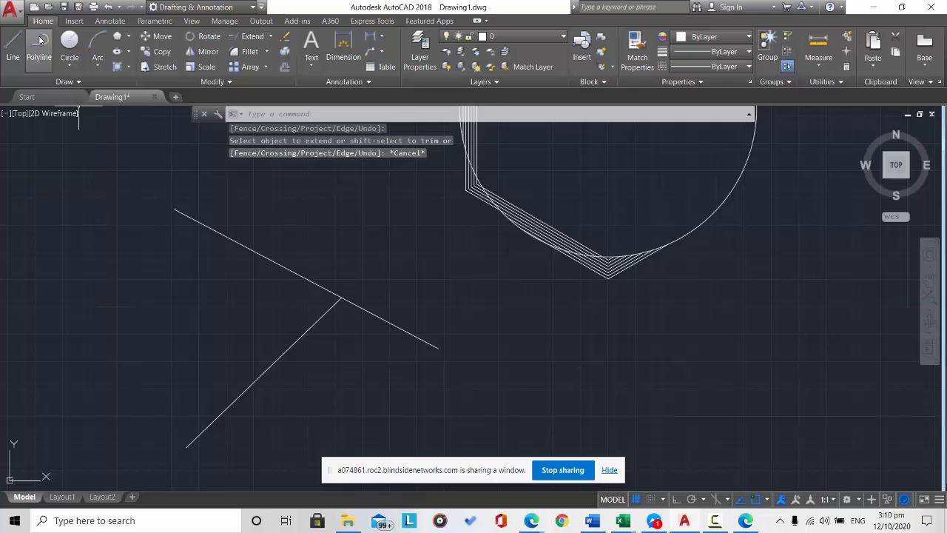
- Draw a short vertical line beneath the long sloping line, below and right of the middle of the rising line
left_click(12, 49)
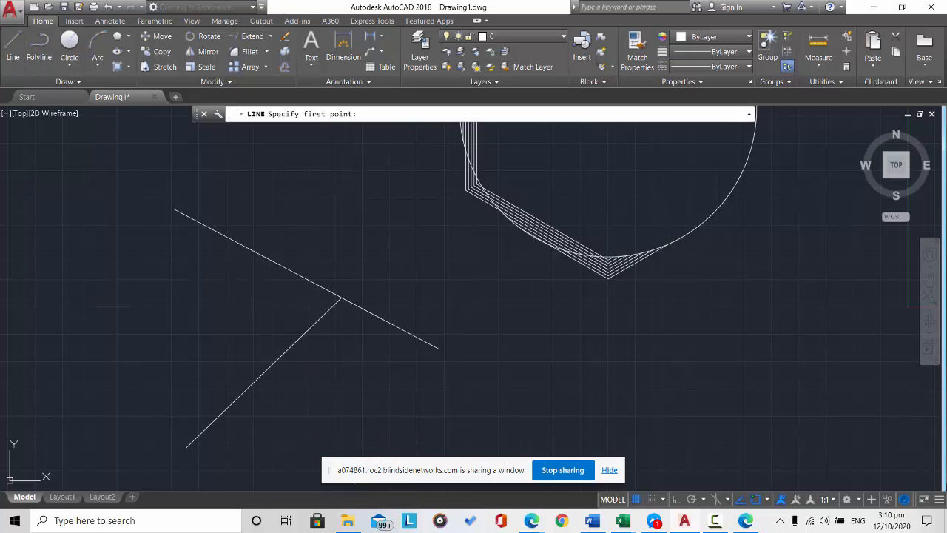
left_click(266, 468)
left_click(264, 406)
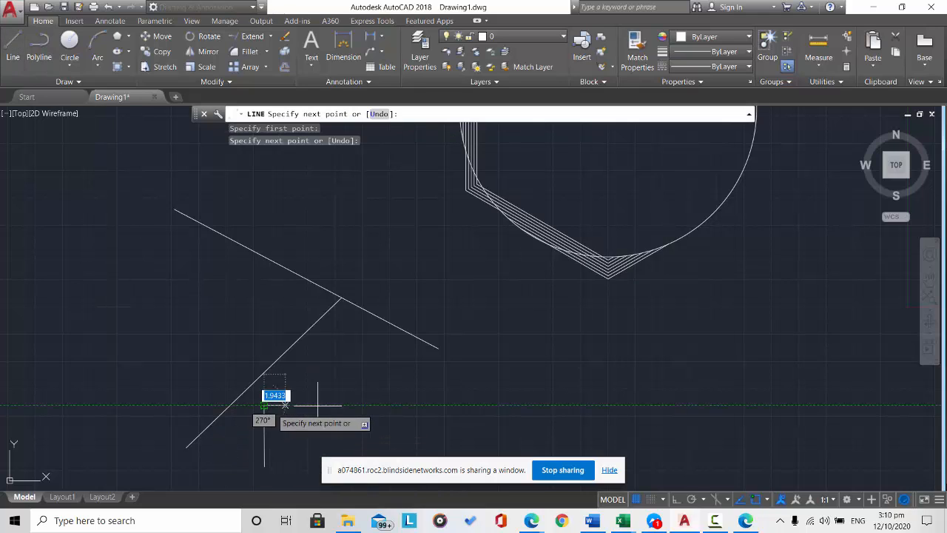
key("Escape")
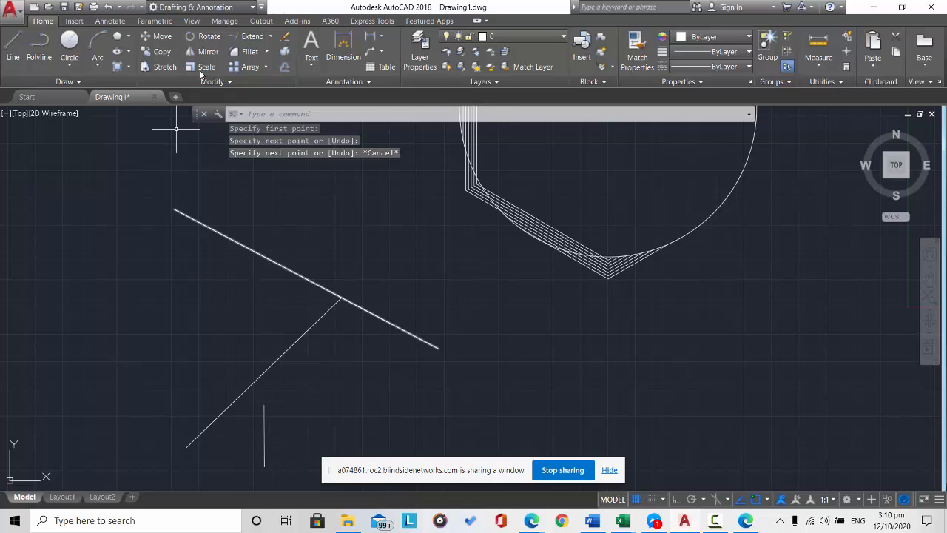
- Extend the short vertical line up to the long sloping line, using the long line as boundary edge
left_click(252, 36)
left_click(250, 250)
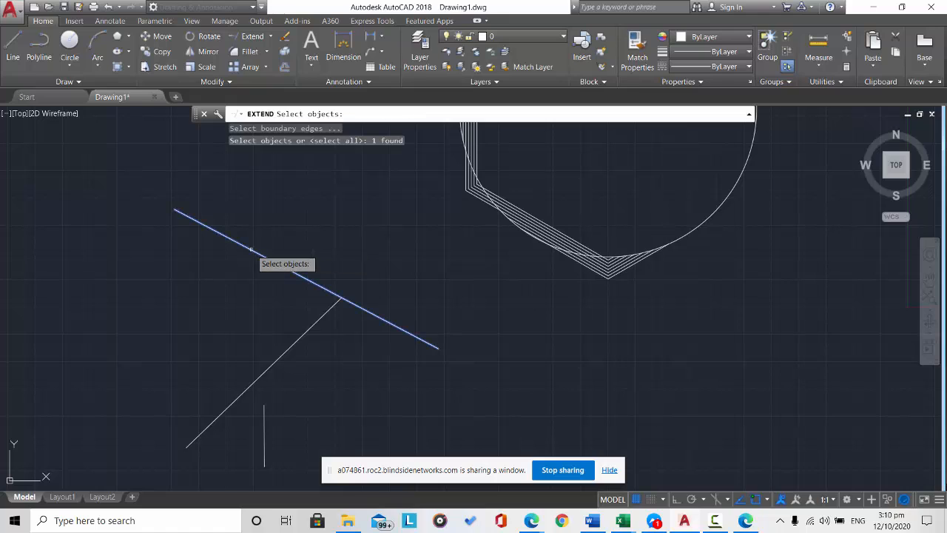
key("Return")
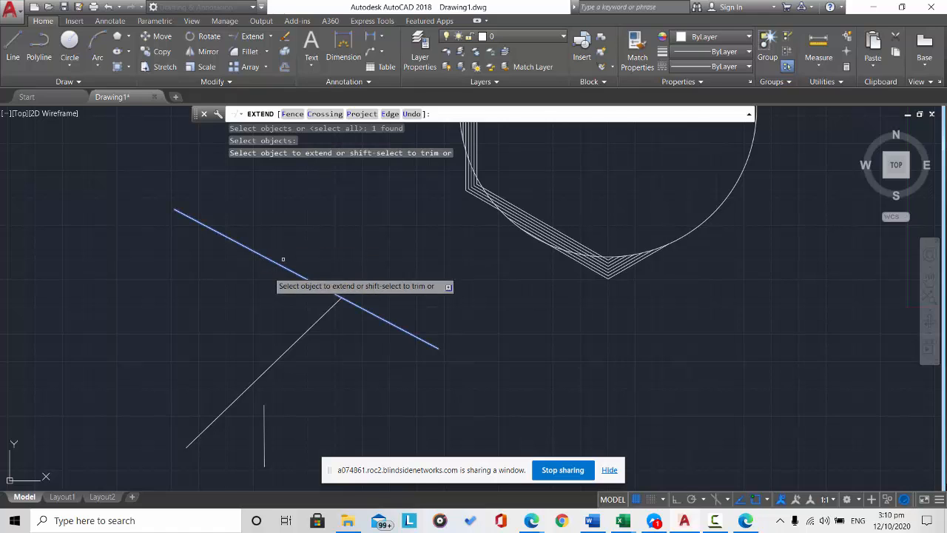
left_click(265, 437)
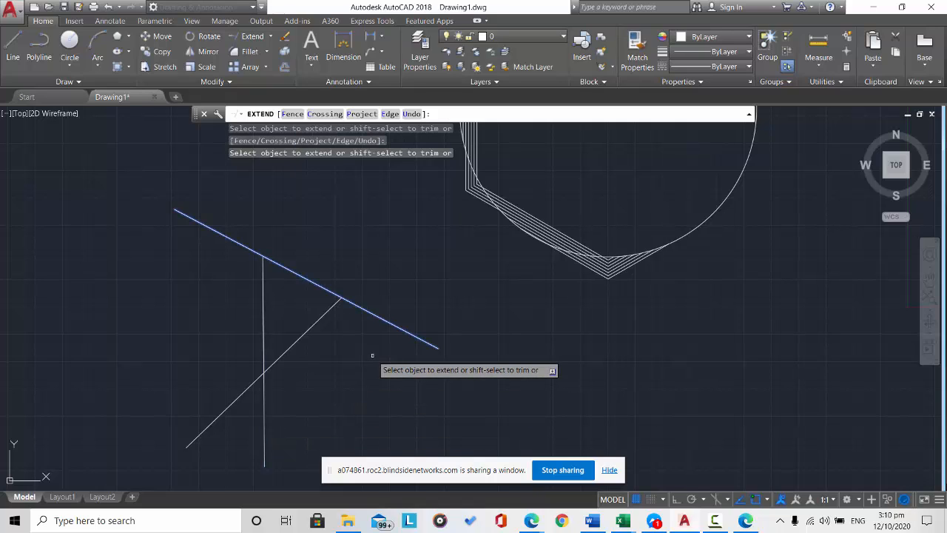
key("Escape")
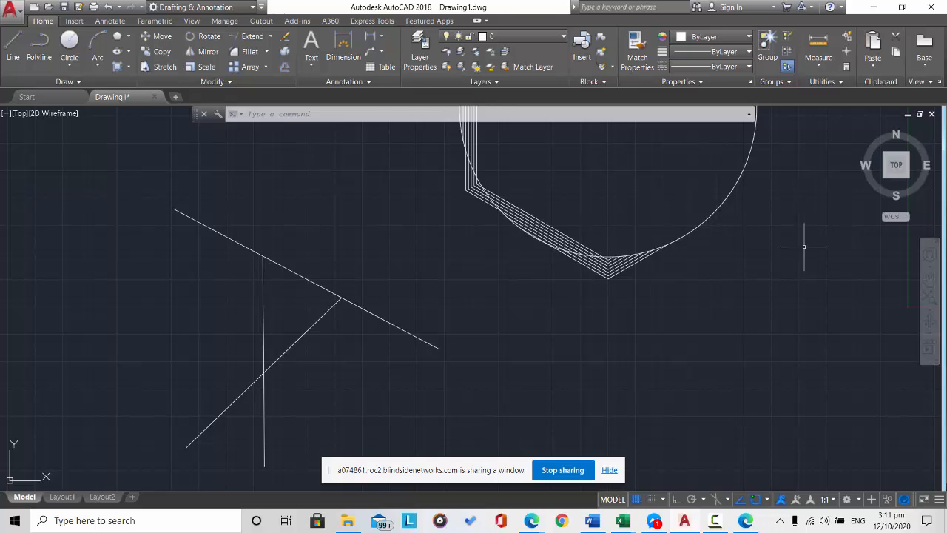
- Draw a circle in the empty area well to the left of the hexagon and the extended lines
scroll(777, 255, "down", 5)
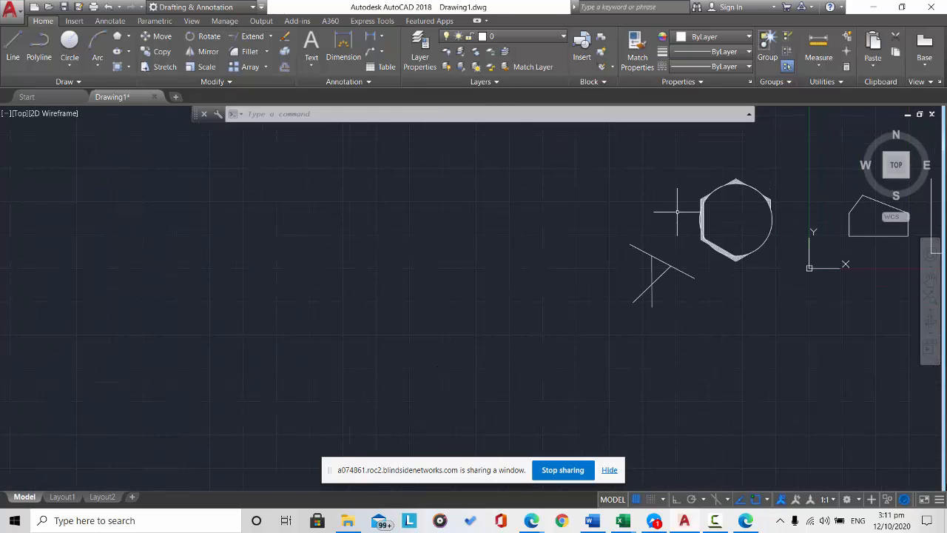
scroll(676, 206, "up", 5)
scroll(673, 203, "down", 3)
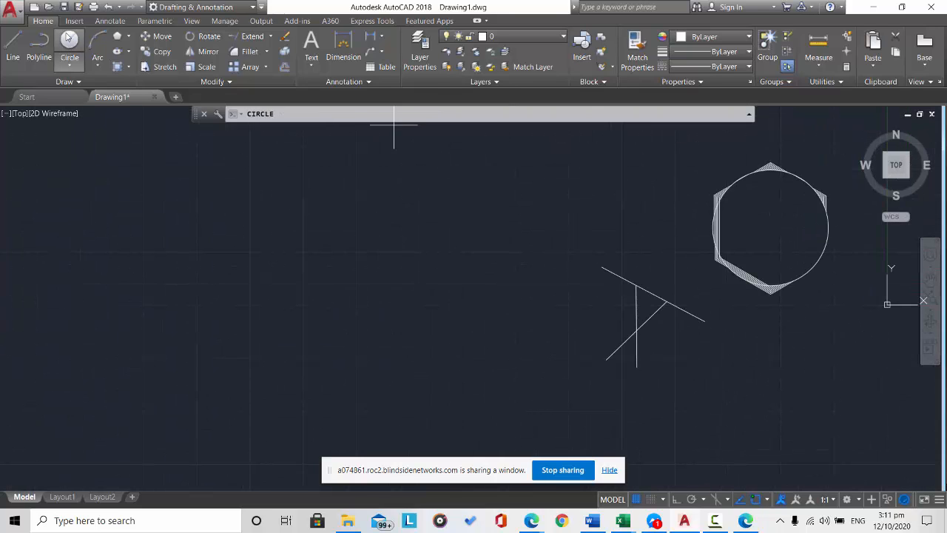
left_click(201, 216)
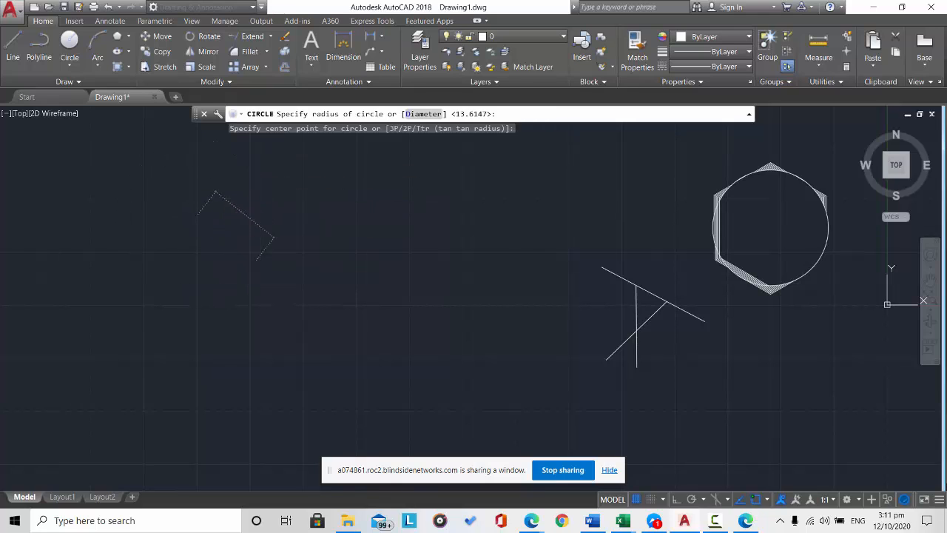
left_click(256, 259)
- Draw a wide rectangle in the empty area between the new circle and the extended lines, lower than the circle
left_click(127, 37)
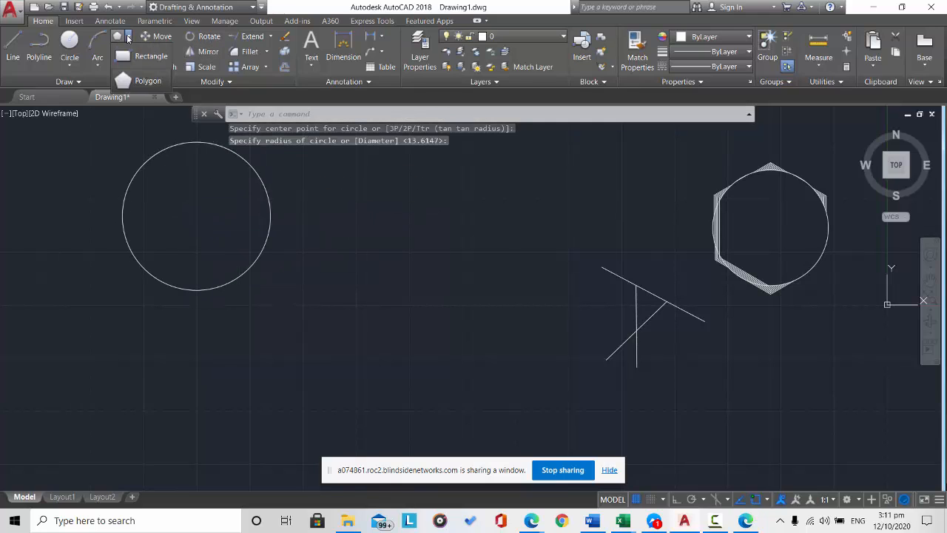
left_click(145, 56)
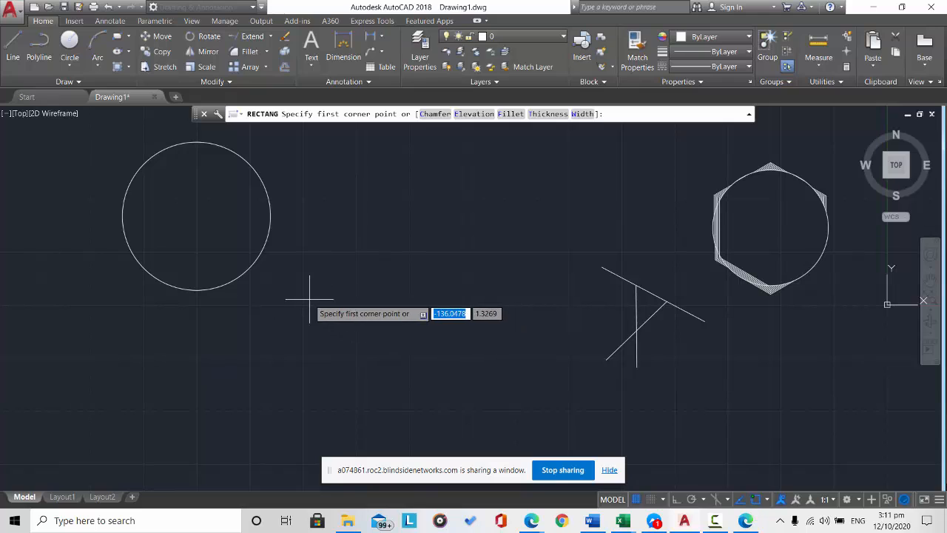
left_click(309, 299)
left_click(529, 423)
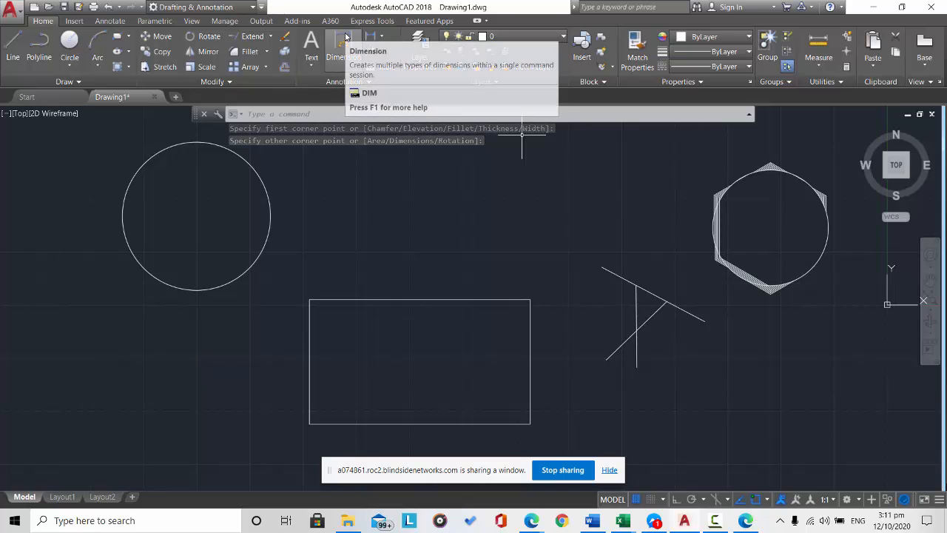
- Draw a single line sloping down to the right below the circle, ending just left of the rectangle
left_click(345, 37)
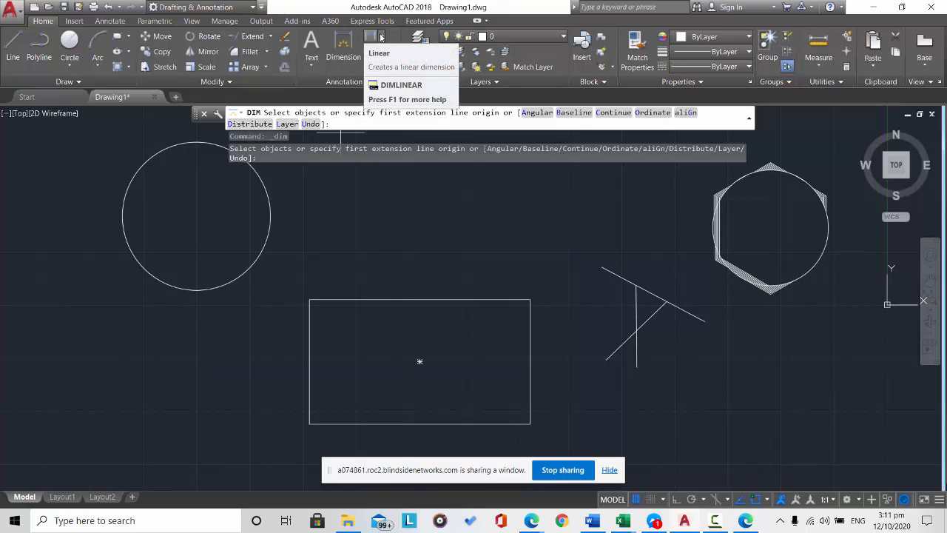
left_click(381, 37)
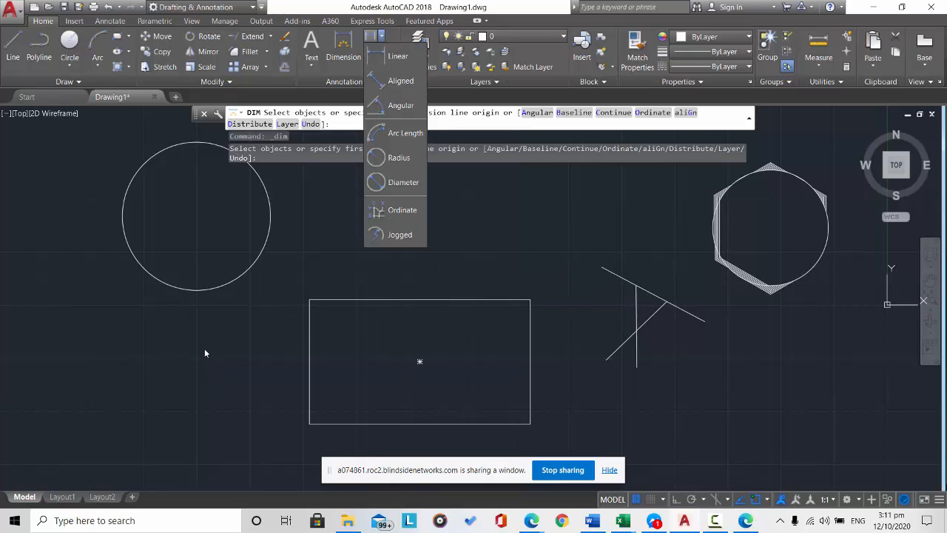
left_click(17, 47)
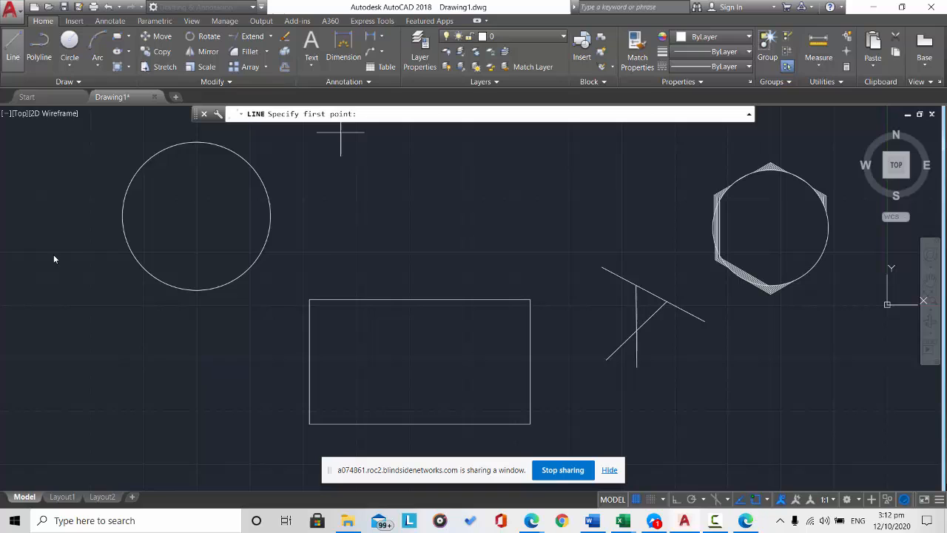
left_click(87, 325)
left_click(243, 390)
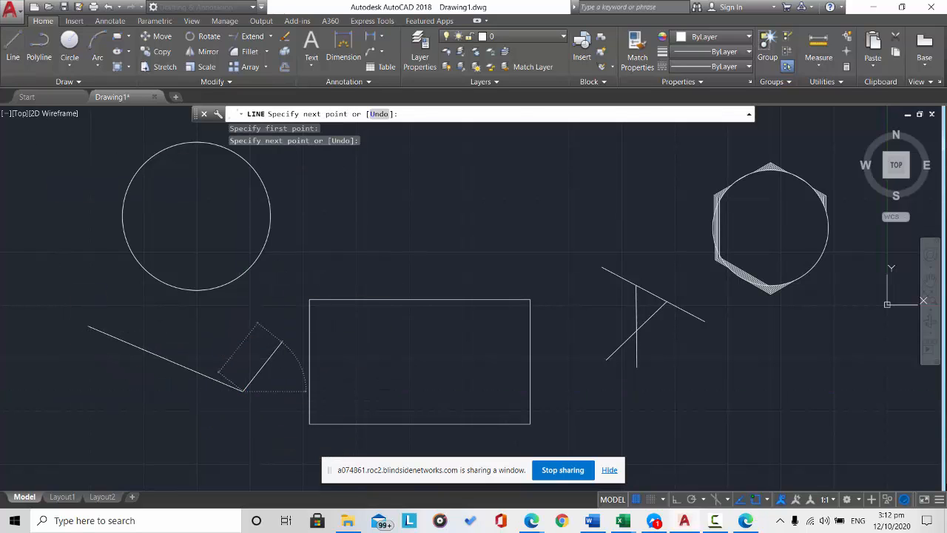
key("Escape")
- Add a horizontal linear dimension between the endpoints of the sloping line under the circle, placing the dimension line below it
left_click(370, 36)
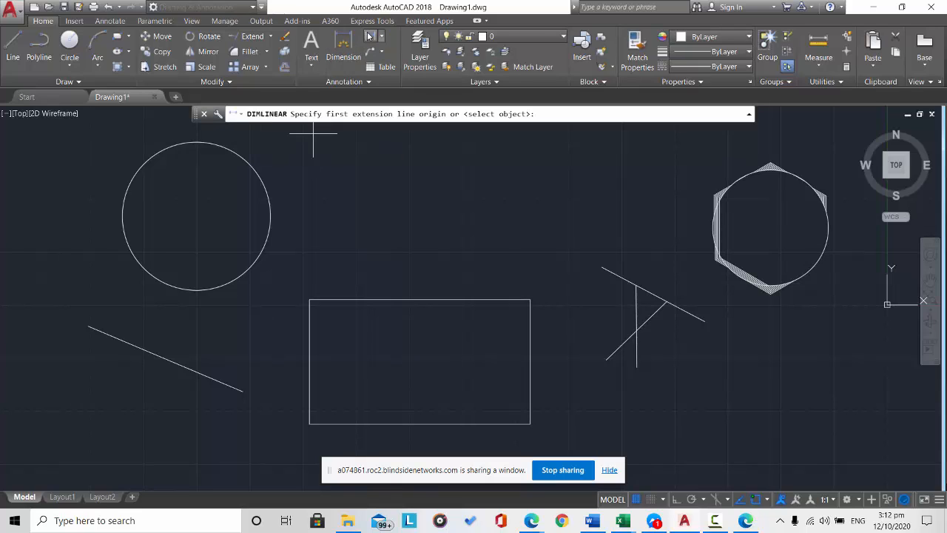
left_click(381, 39)
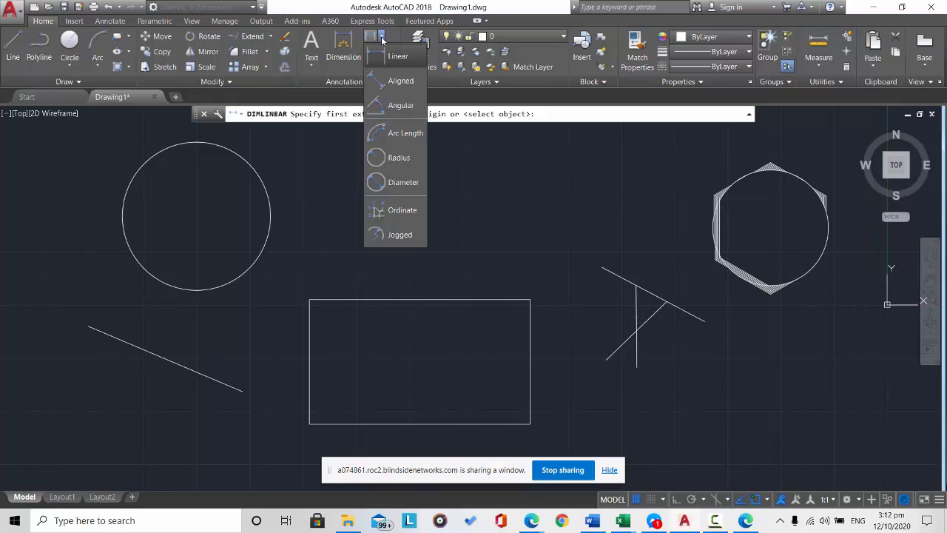
left_click(398, 57)
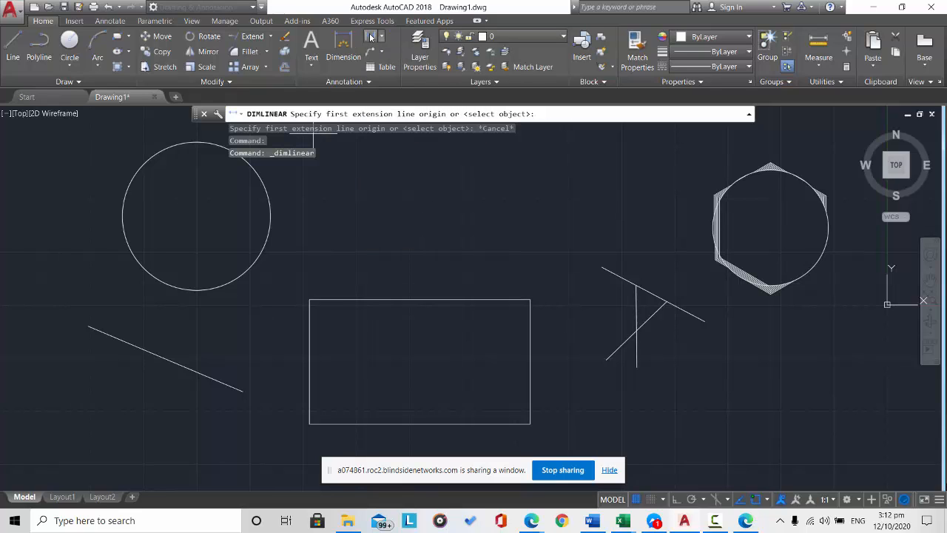
left_click(88, 326)
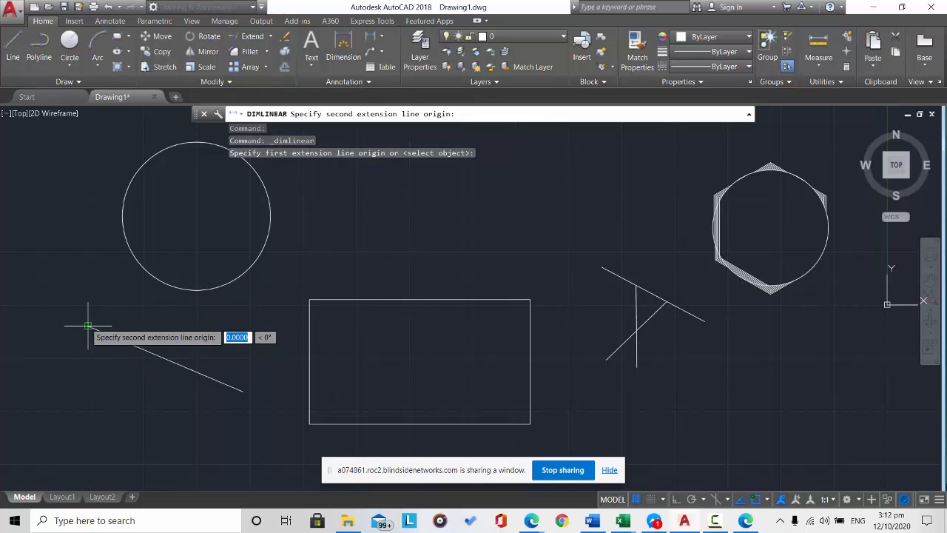
left_click(243, 390)
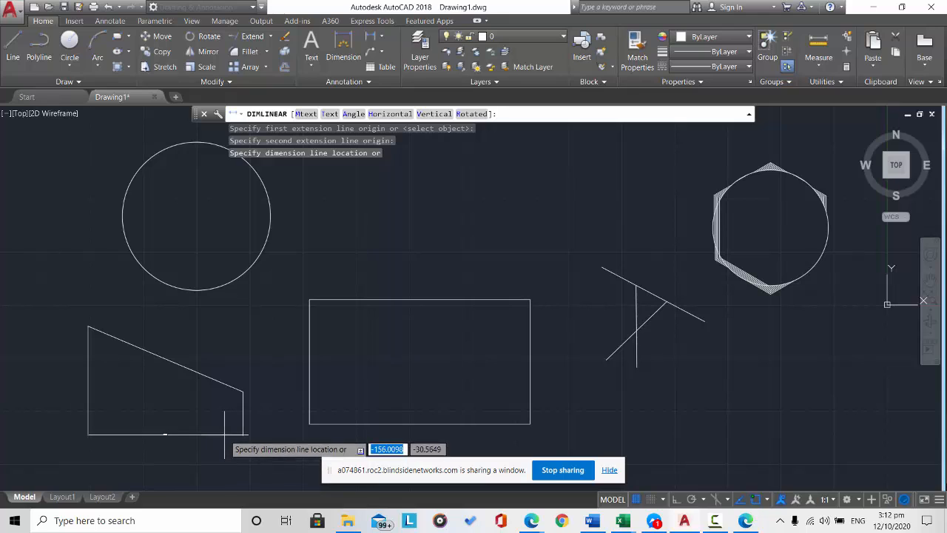
left_click(200, 422)
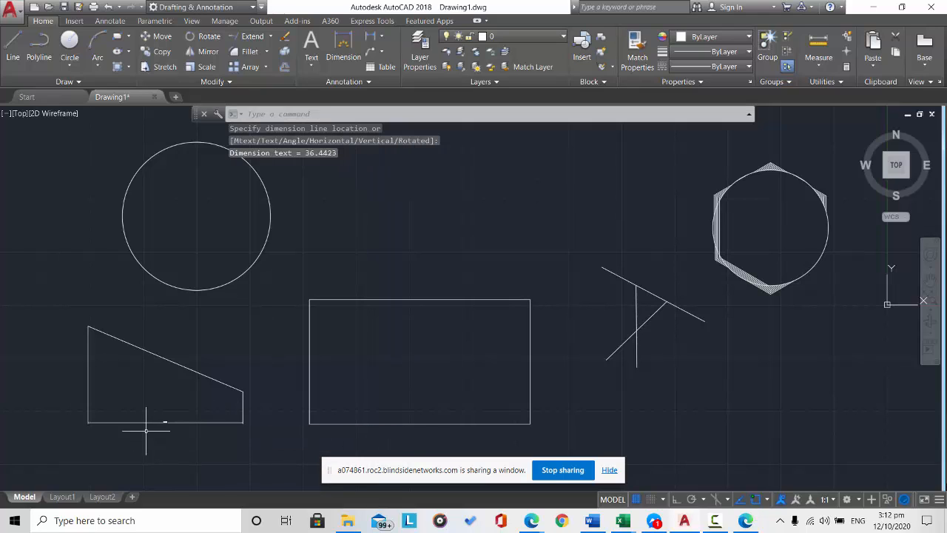
scroll(154, 417, "up", 6)
scroll(163, 427, "up", 3)
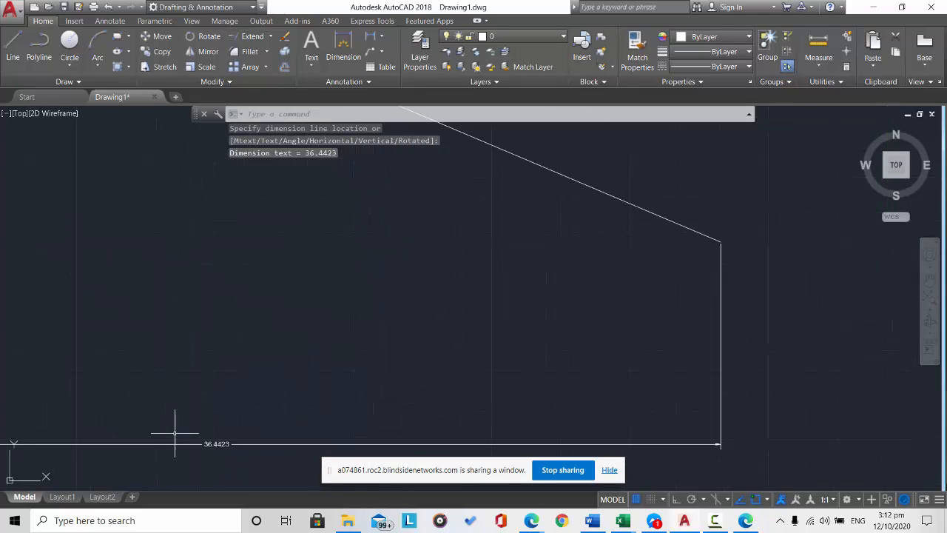
- Add an aligned dimension between the endpoints of the sloping line under the circle, placing the dimension line above it
scroll(170, 435, "down", 8)
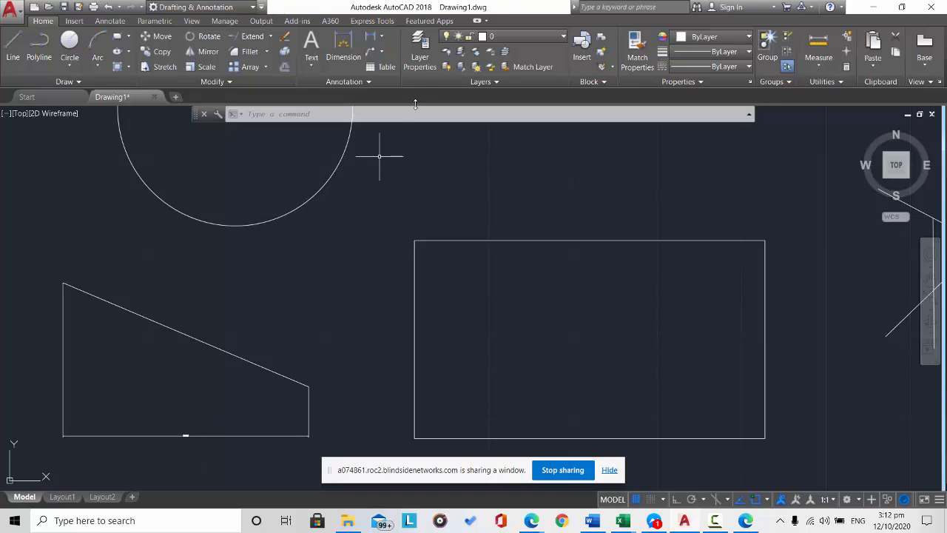
left_click(381, 37)
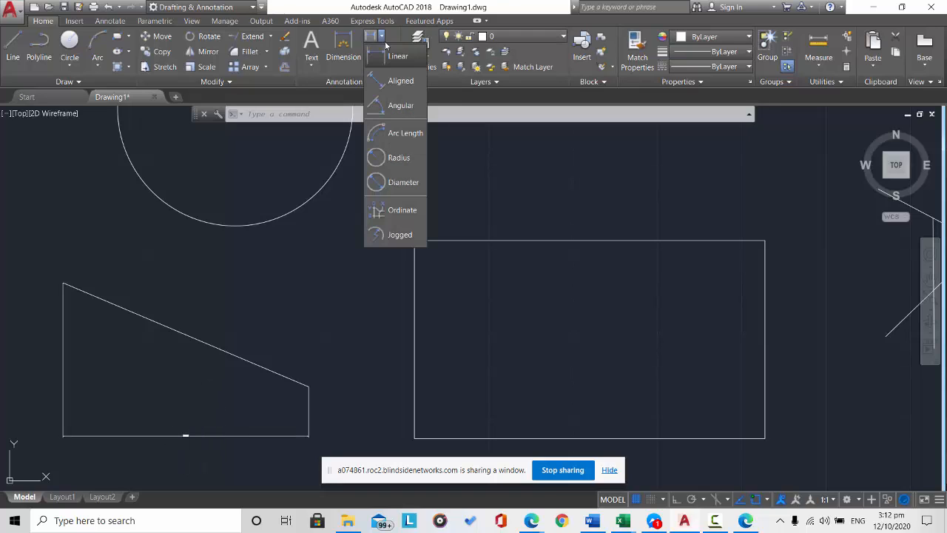
left_click(401, 80)
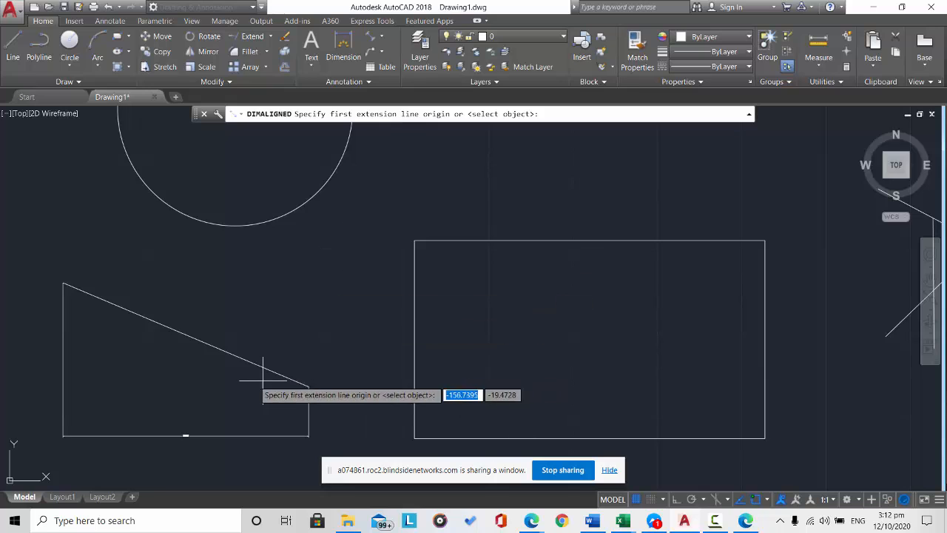
left_click(308, 386)
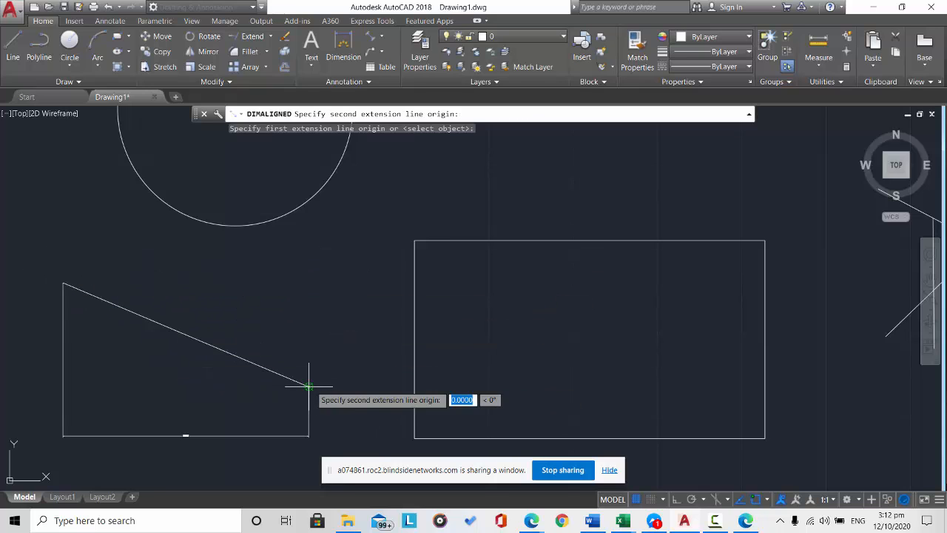
left_click(62, 282)
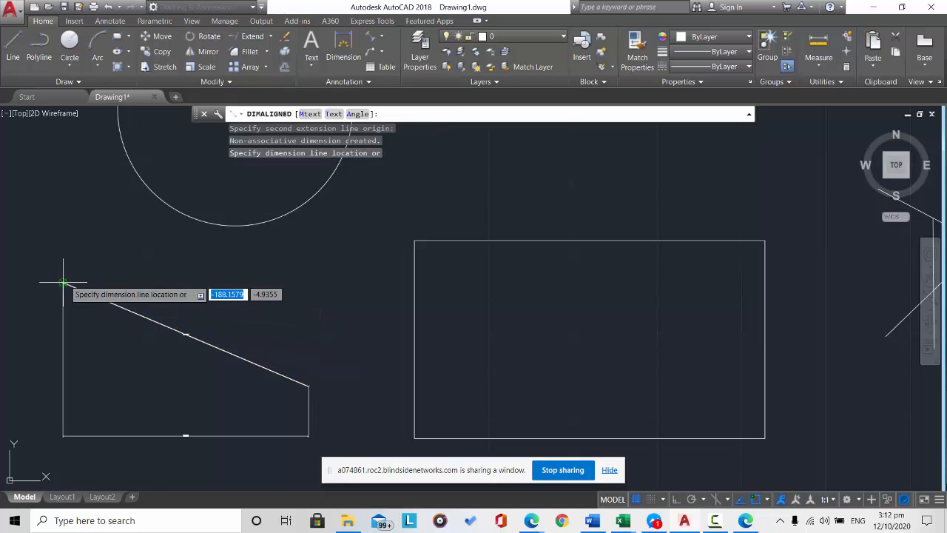
left_click(115, 222)
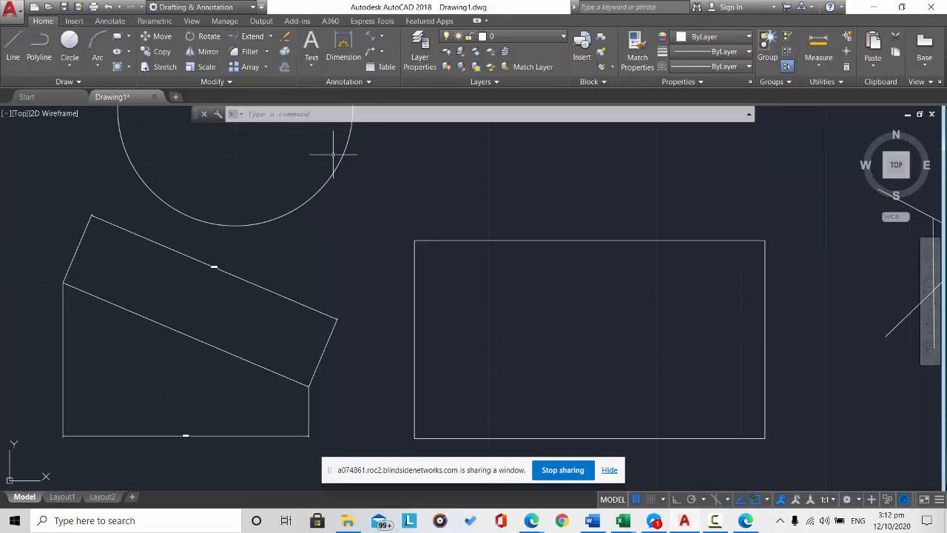
- Add an angular dimension between the long sloping line and the diagonal line meeting it, placing the arc below their intersection
scroll(292, 265, "down", 2)
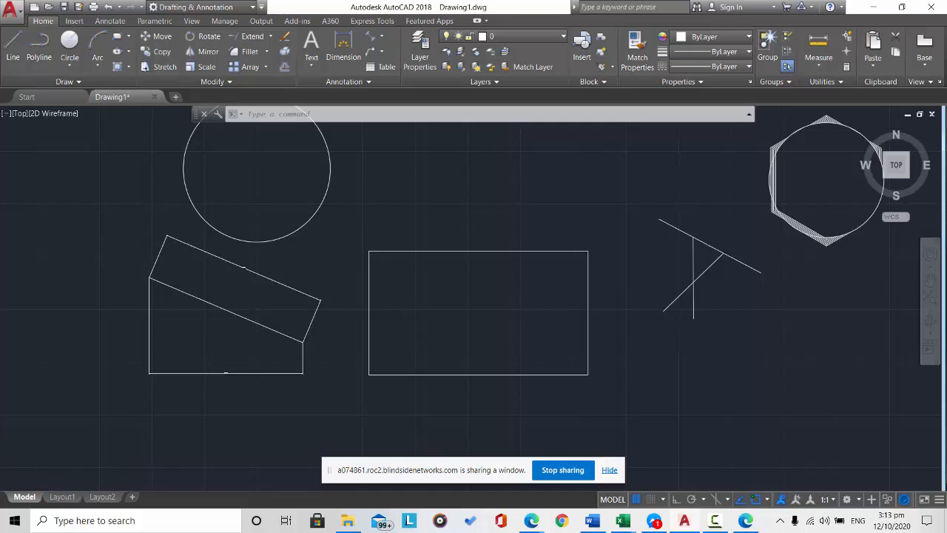
scroll(163, 203, "up", 4)
scroll(163, 203, "down", 4)
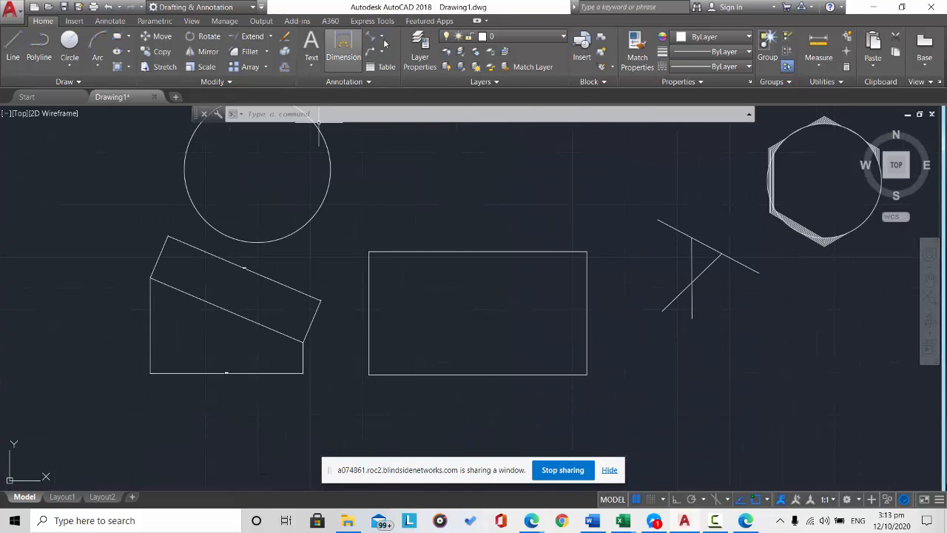
left_click(383, 36)
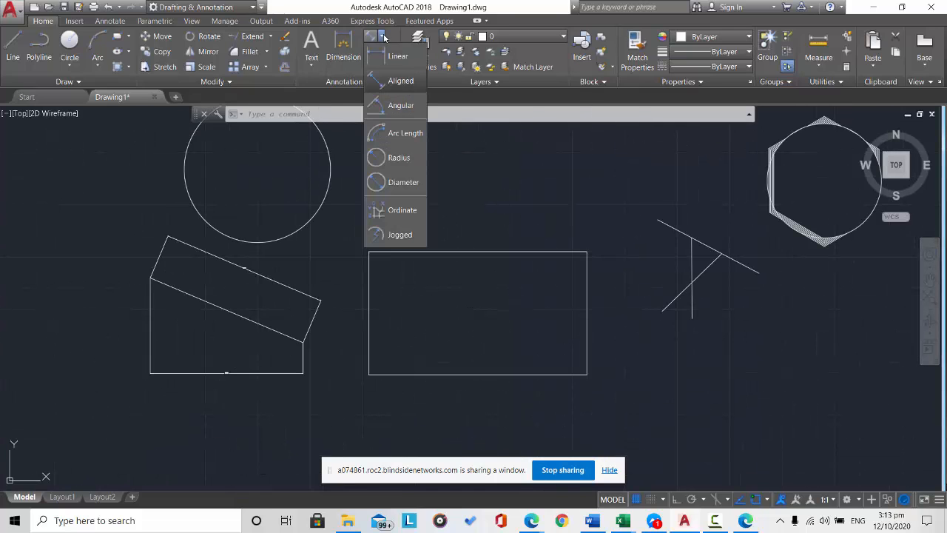
left_click(236, 346)
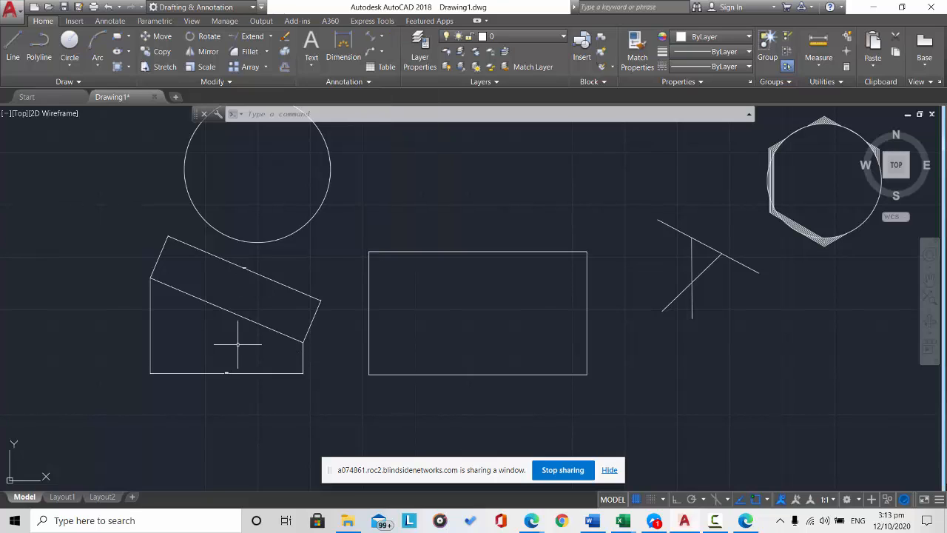
left_click(384, 37)
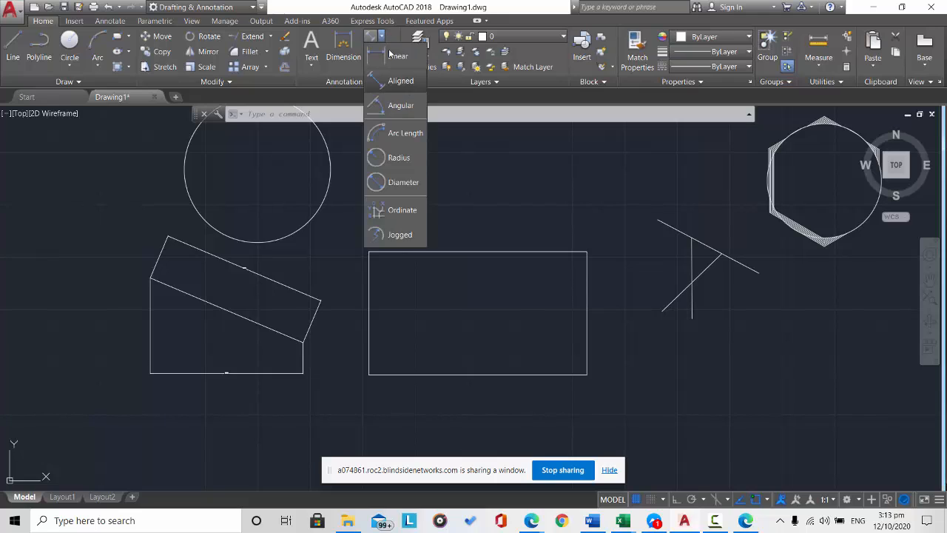
left_click(392, 103)
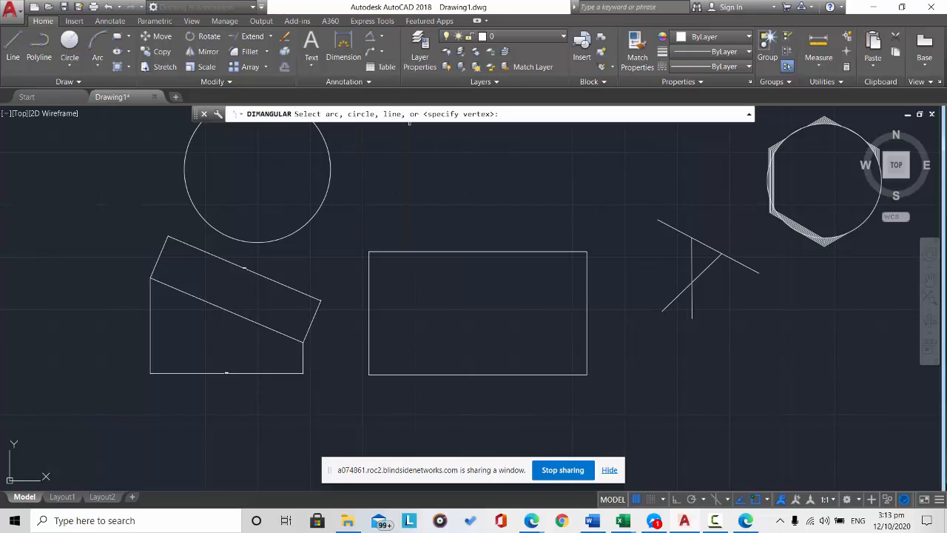
left_click(738, 263)
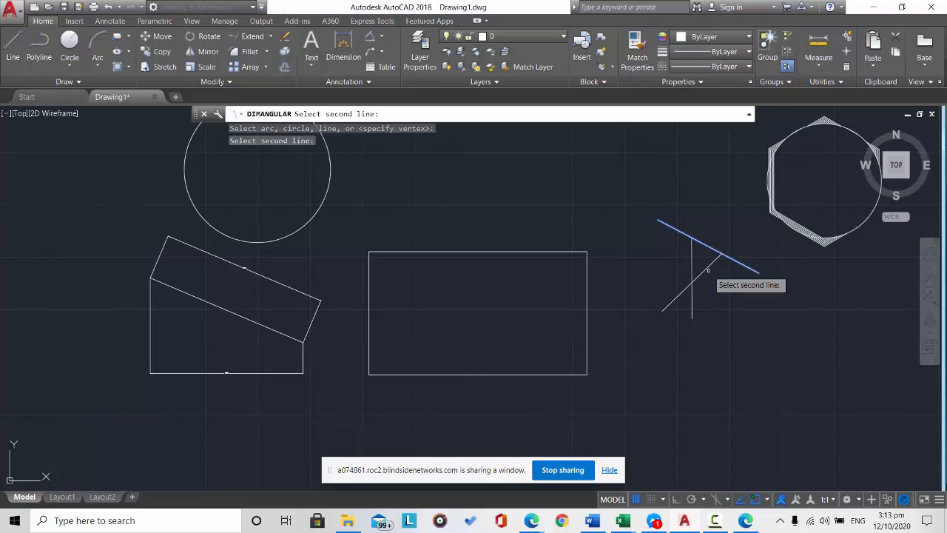
left_click(708, 268)
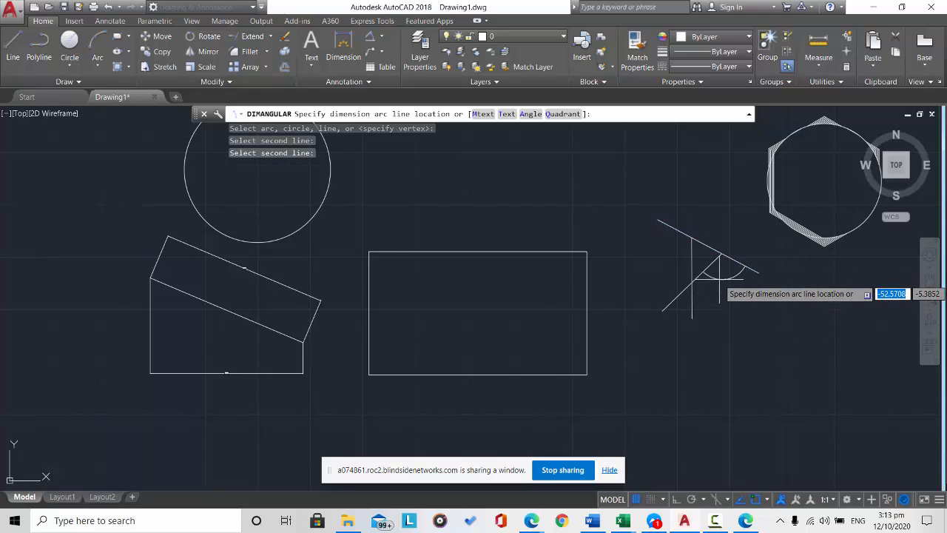
left_click(720, 278)
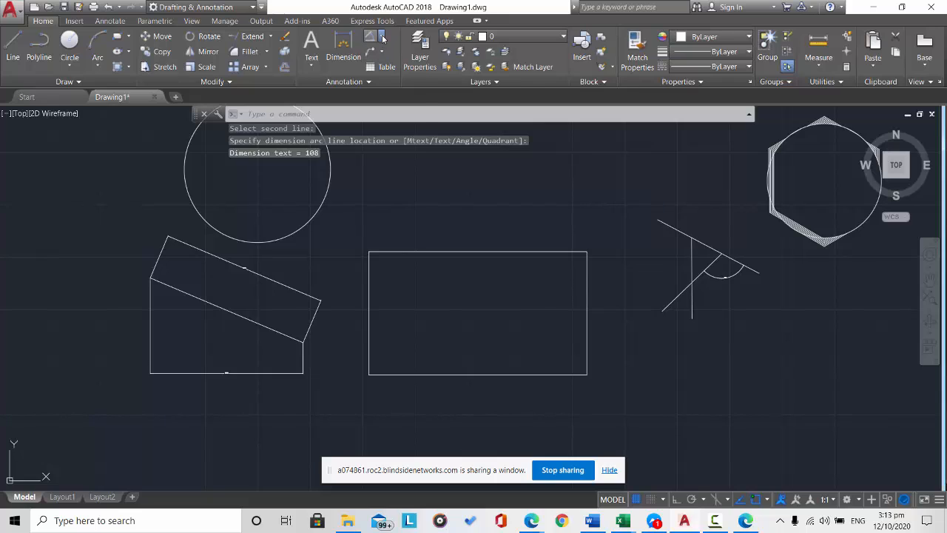
- Add a radius dimension to the circle above the sloping line, placing its text outside the circle to the right
left_click(381, 36)
left_click(400, 157)
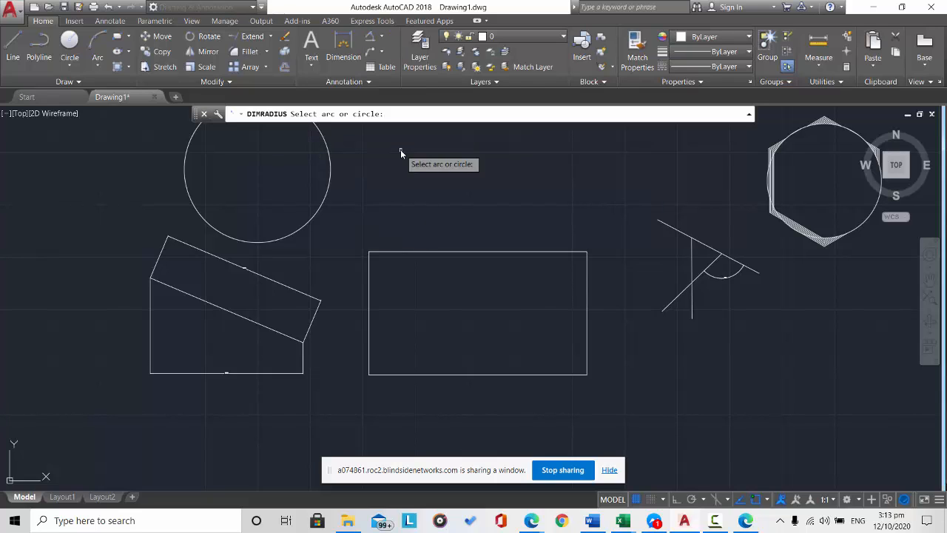
left_click(330, 187)
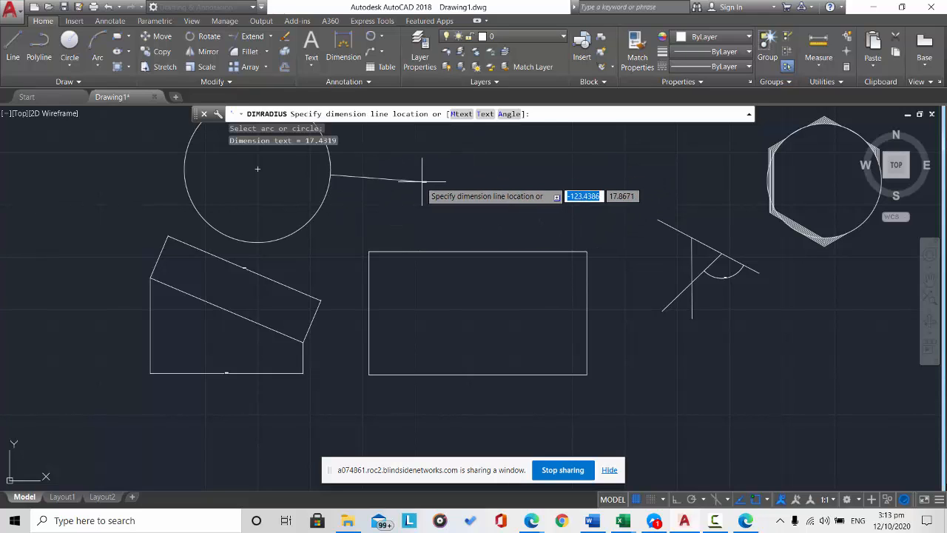
left_click(370, 196)
scroll(371, 198, "up", 5)
scroll(368, 206, "up", 2)
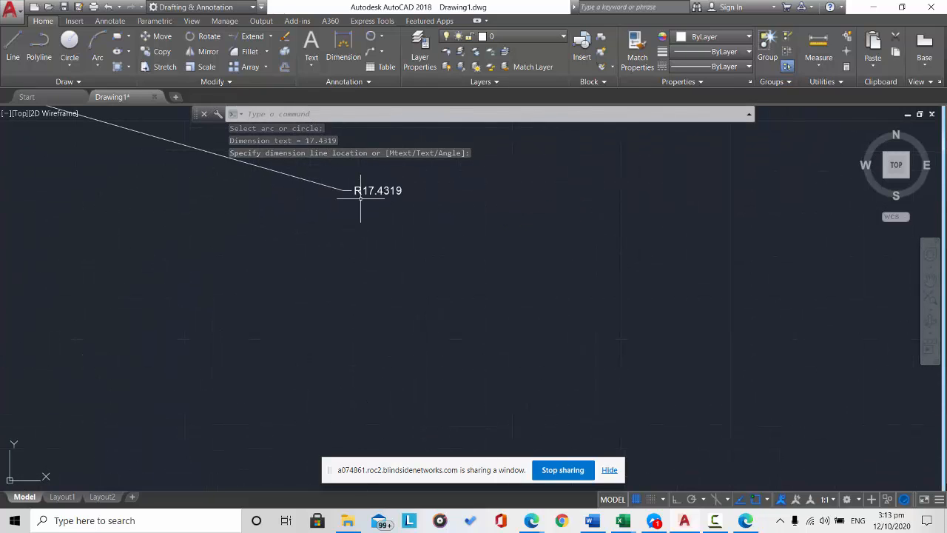
- Add a diameter dimension to the same circle, placing its text outside just below the radius dimension
scroll(360, 196, "down", 5)
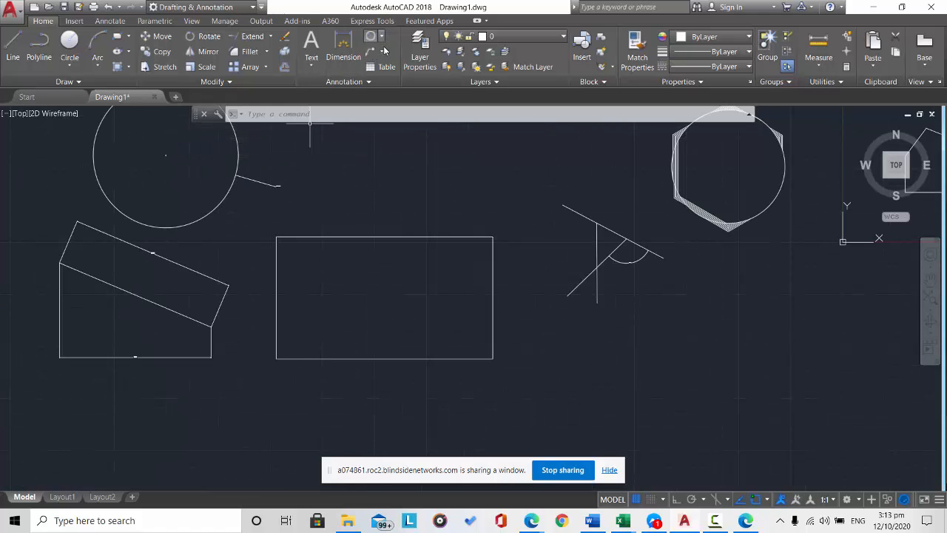
left_click(383, 50)
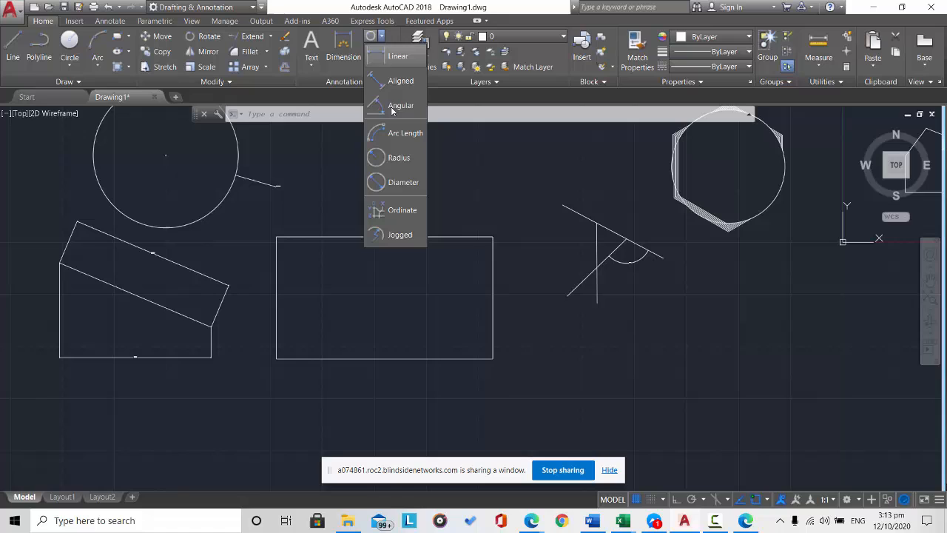
left_click(401, 182)
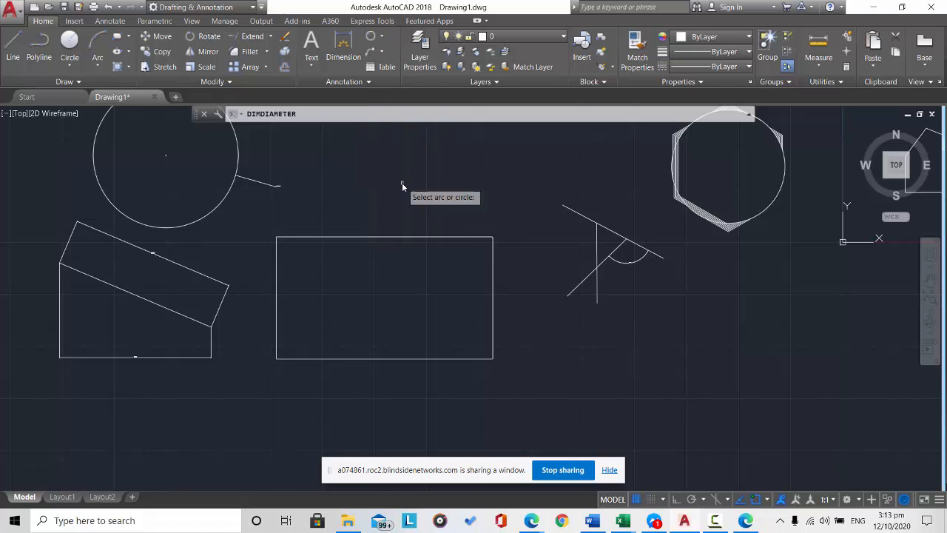
left_click(215, 209)
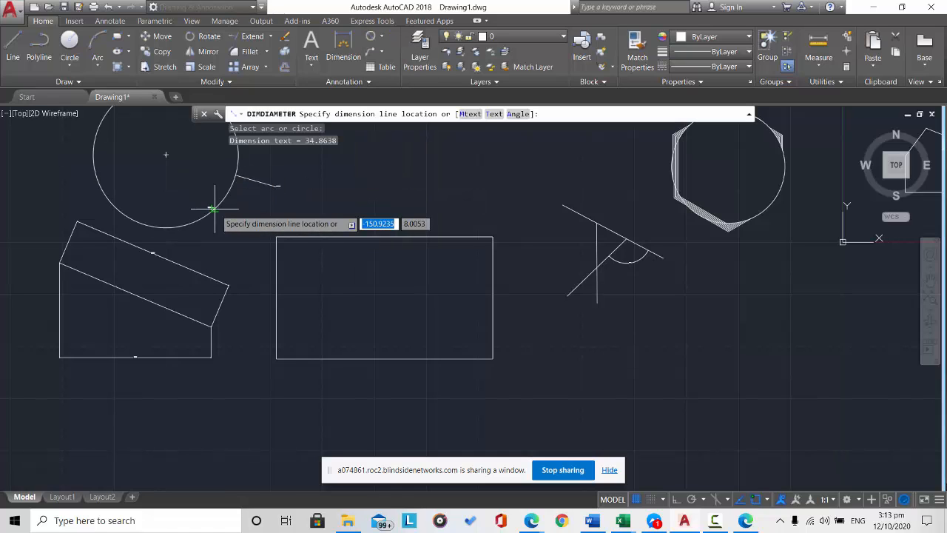
left_click(276, 196)
scroll(276, 196, "up", 5)
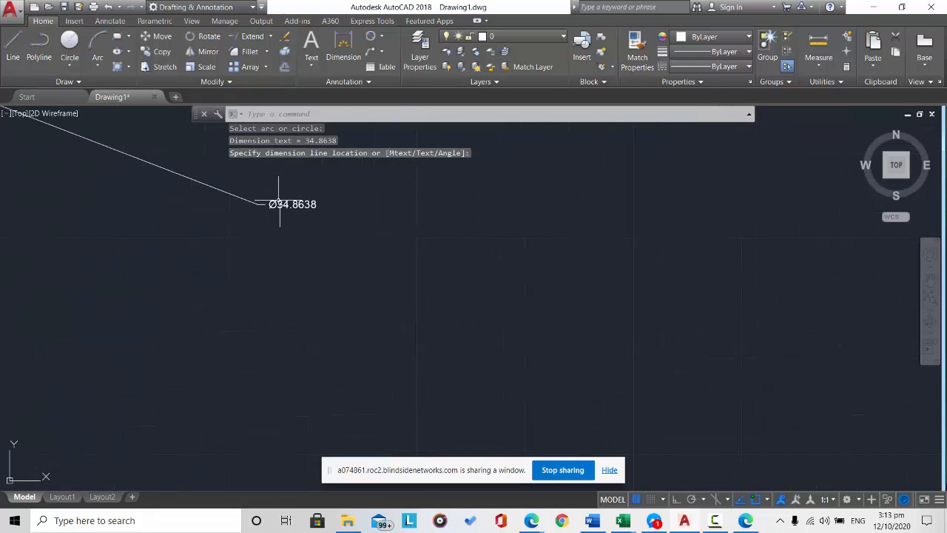
scroll(279, 201, "up", 3)
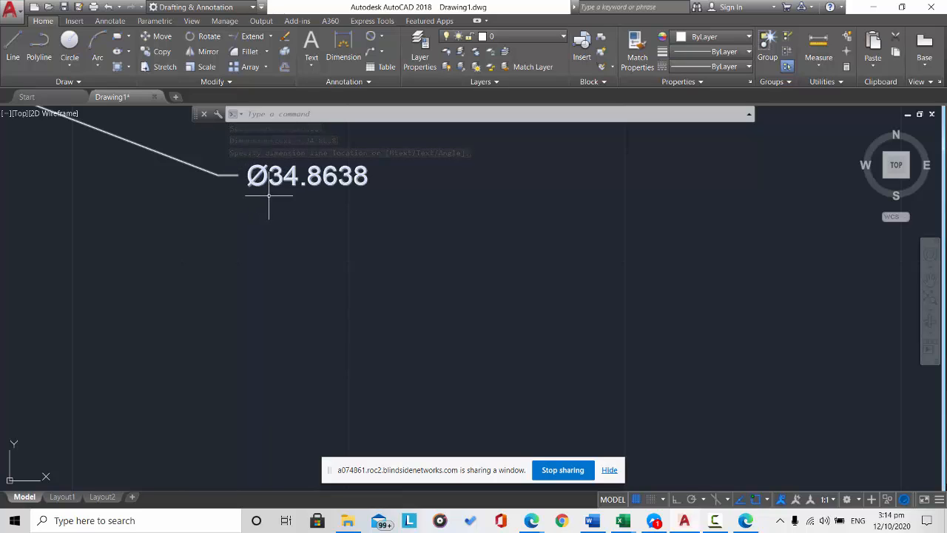
scroll(272, 200, "up", 4)
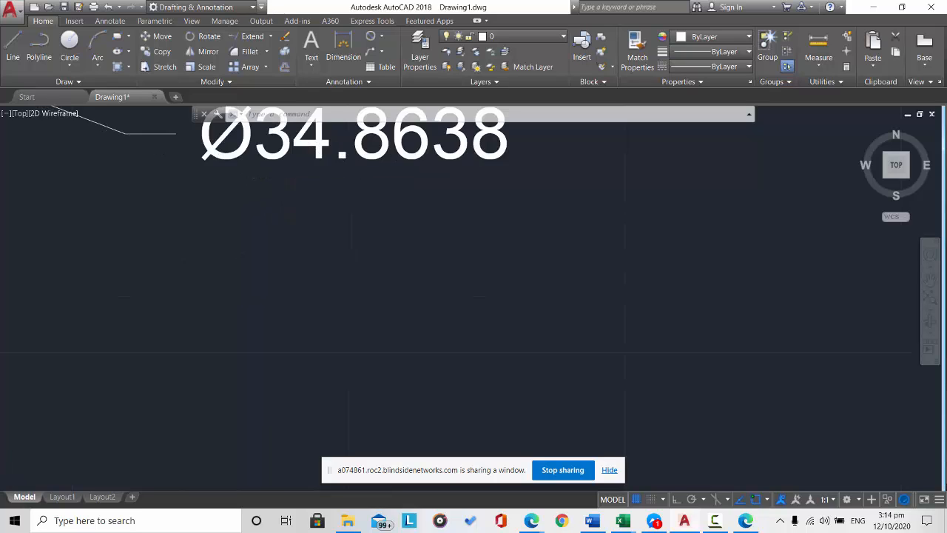
scroll(277, 201, "down", 10)
scroll(274, 135, "down", 2)
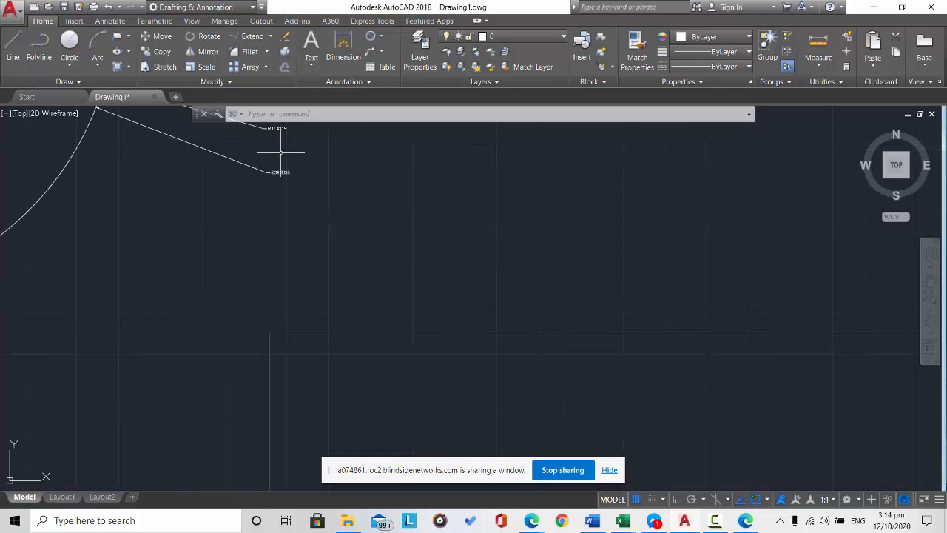
scroll(275, 132, "up", 2)
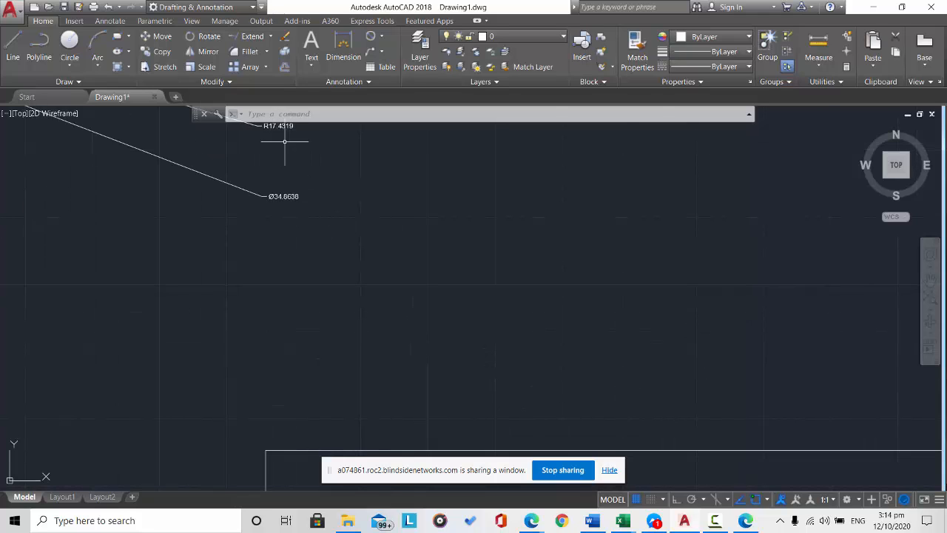
scroll(288, 134, "down", 1)
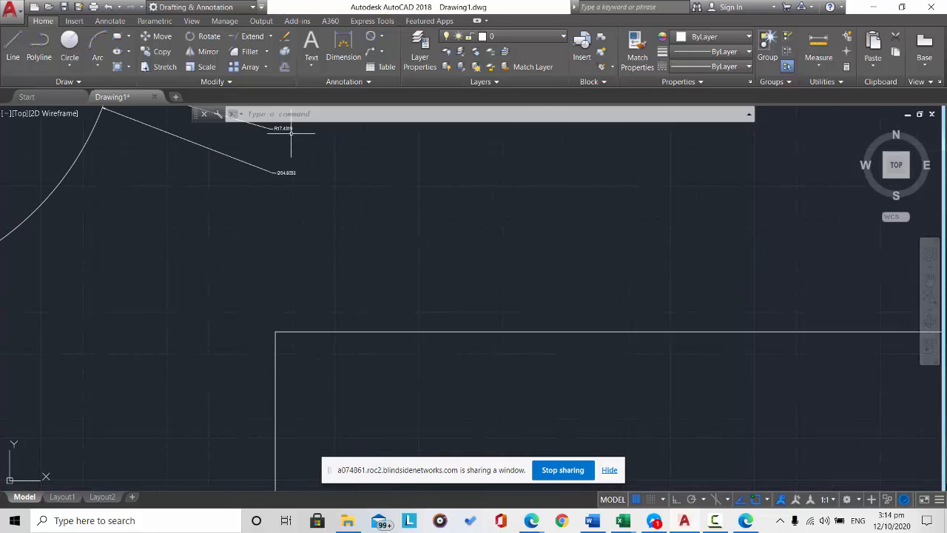
left_click(381, 36)
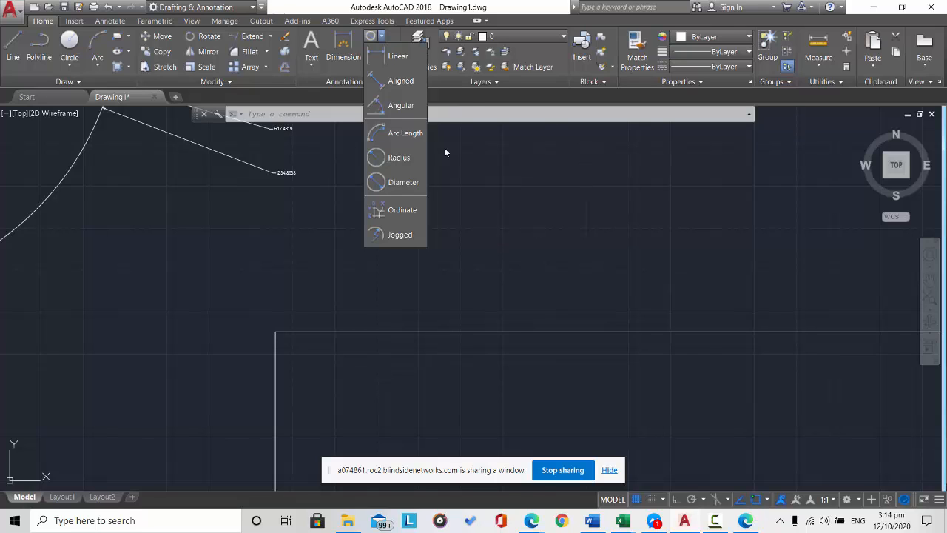
left_click(482, 141)
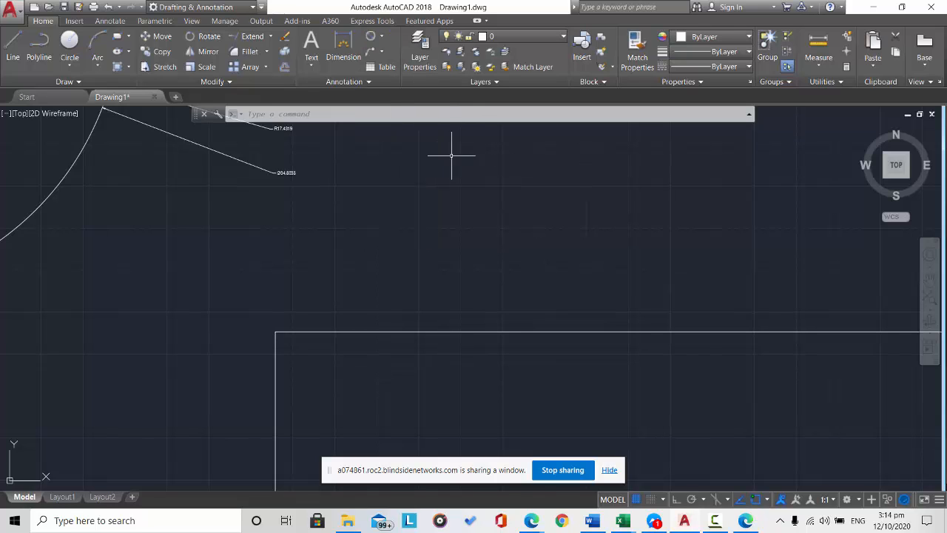
left_click(381, 52)
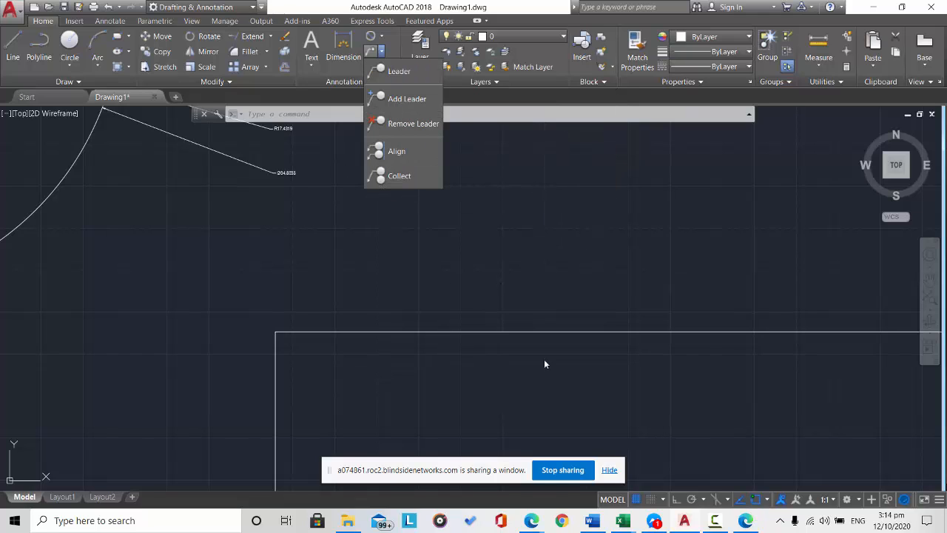
mouse_move(536, 515)
mouse_move(524, 471)
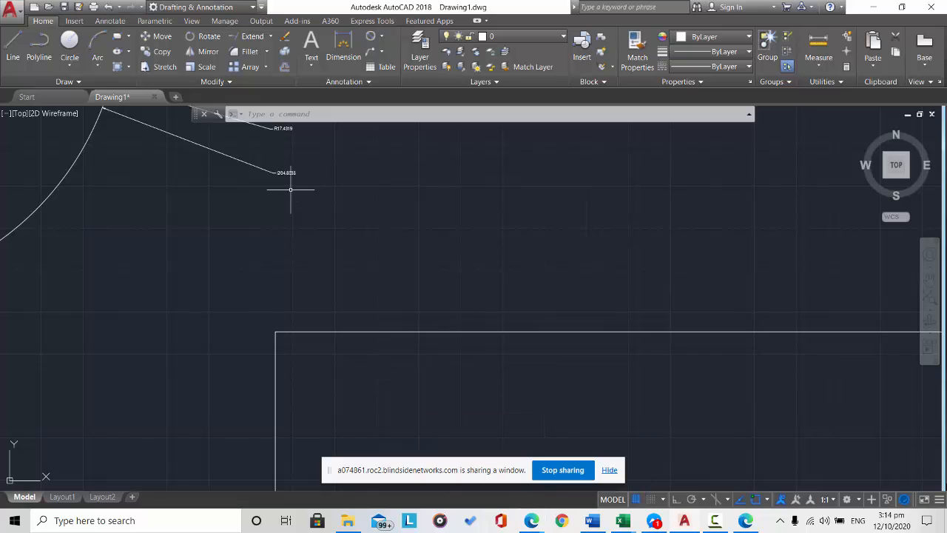
scroll(290, 188, "down", 4)
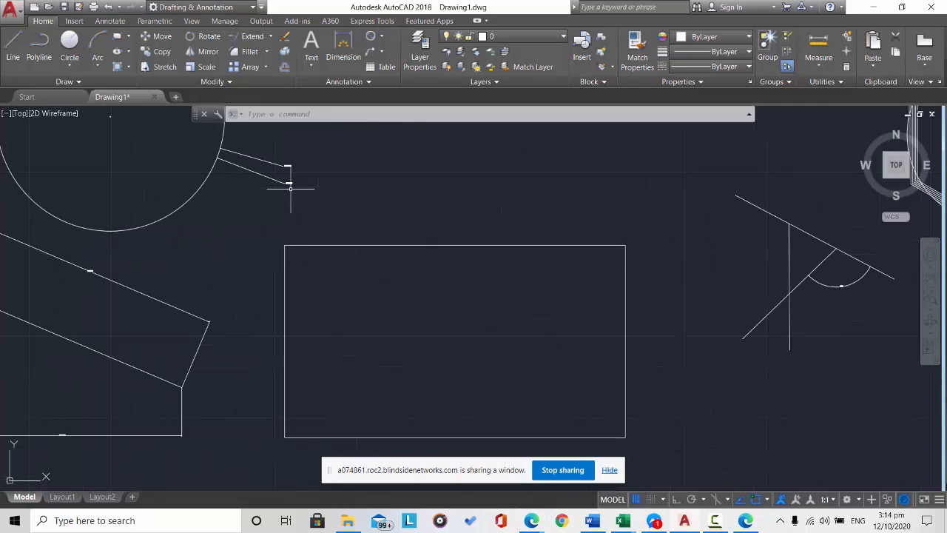
scroll(290, 189, "down", 3)
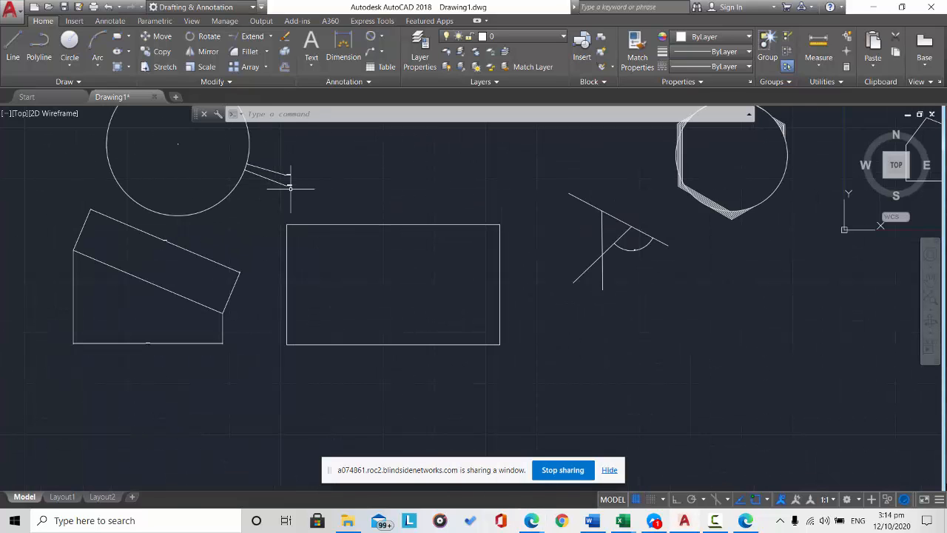
scroll(290, 189, "down", 2)
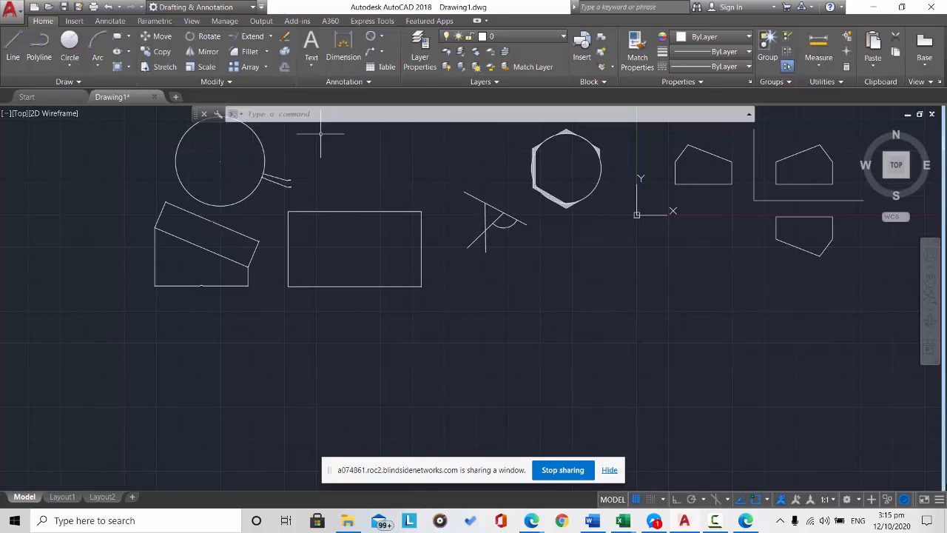
- Create a new dimension style named MyStandard that starts from Standard and applies to all dimensions
scroll(205, 145, "up", 5)
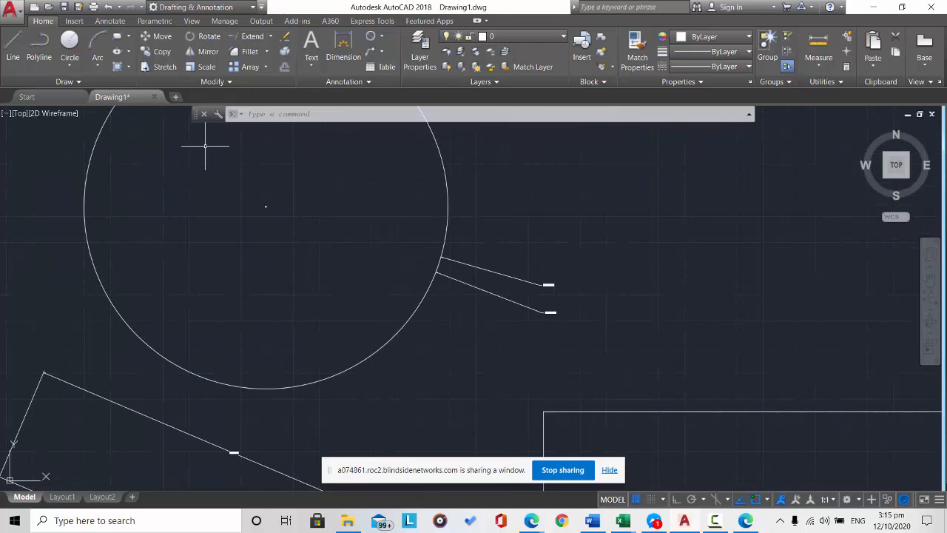
scroll(341, 178, "down", 5)
scroll(343, 177, "up", 2)
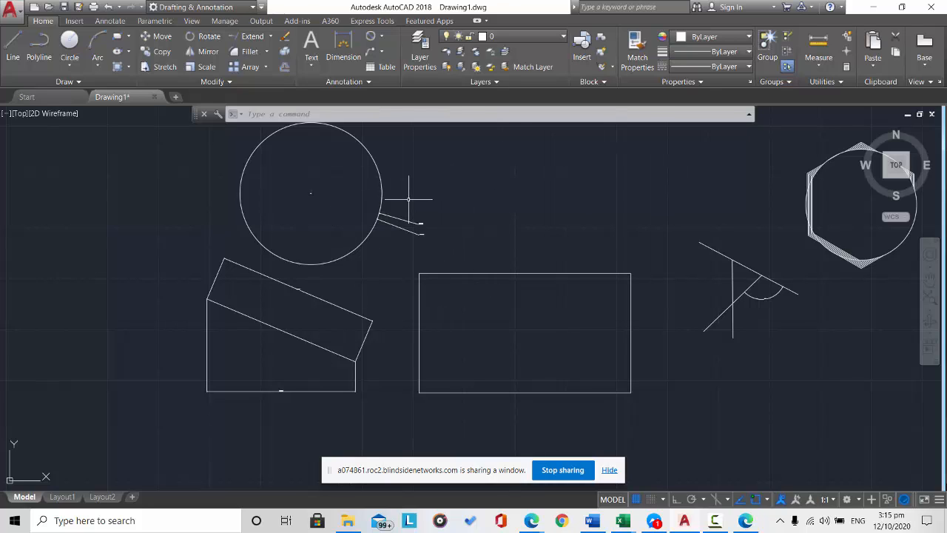
left_click(358, 82)
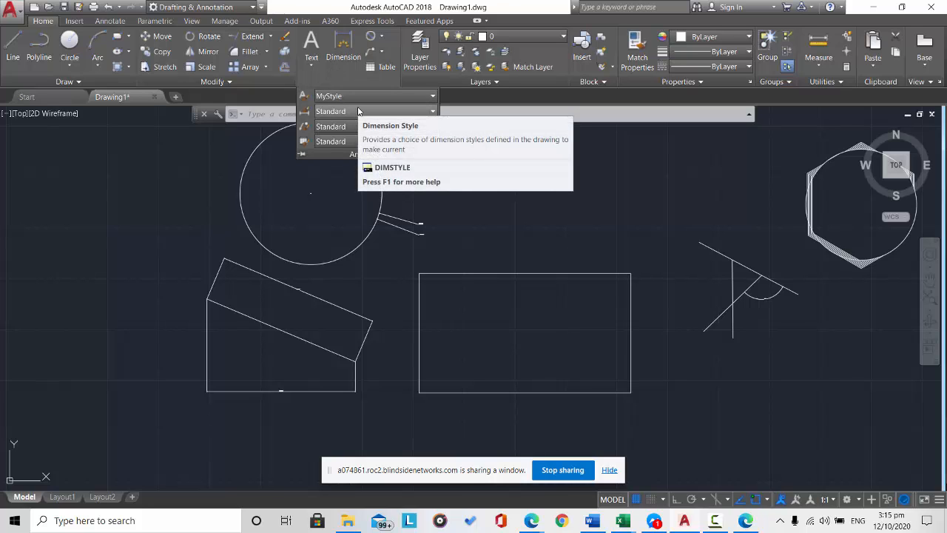
left_click(358, 111)
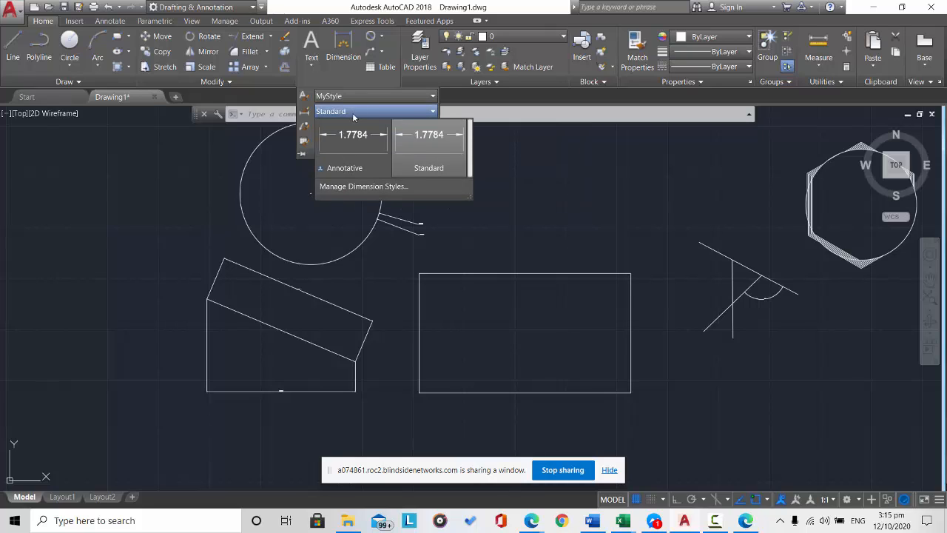
left_click(373, 186)
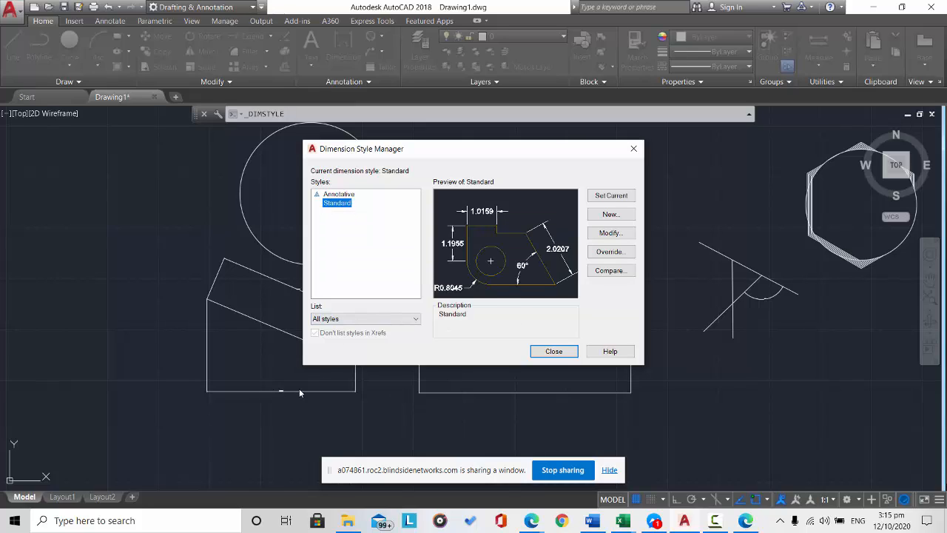
left_click(631, 216)
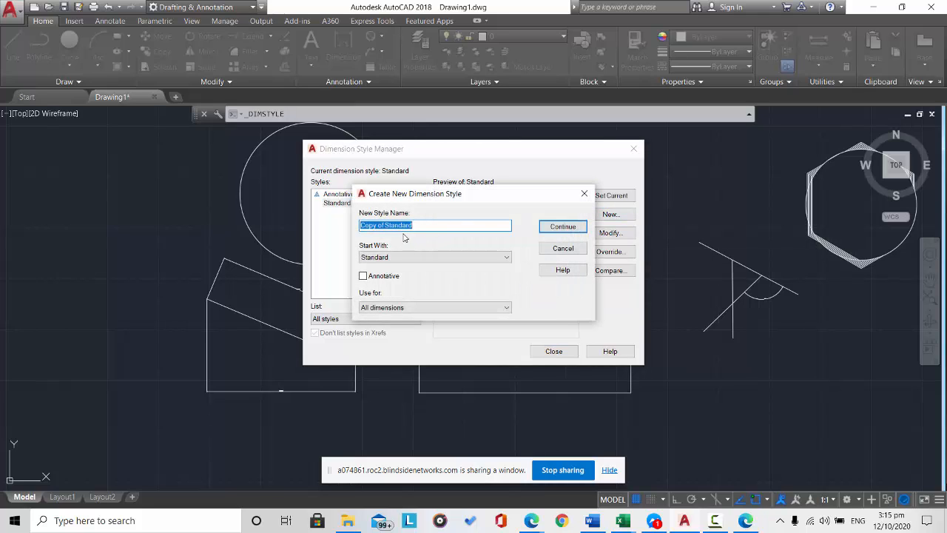
type("MySt")
left_click(549, 230)
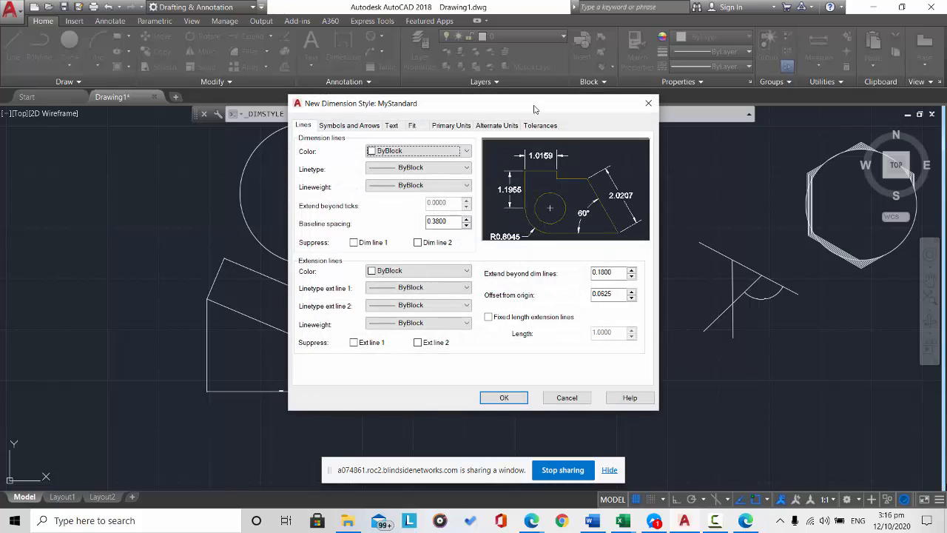
- Try Red and then Blue as the dimension line color of the MyStandard style
left_click_drag(527, 104, 587, 102)
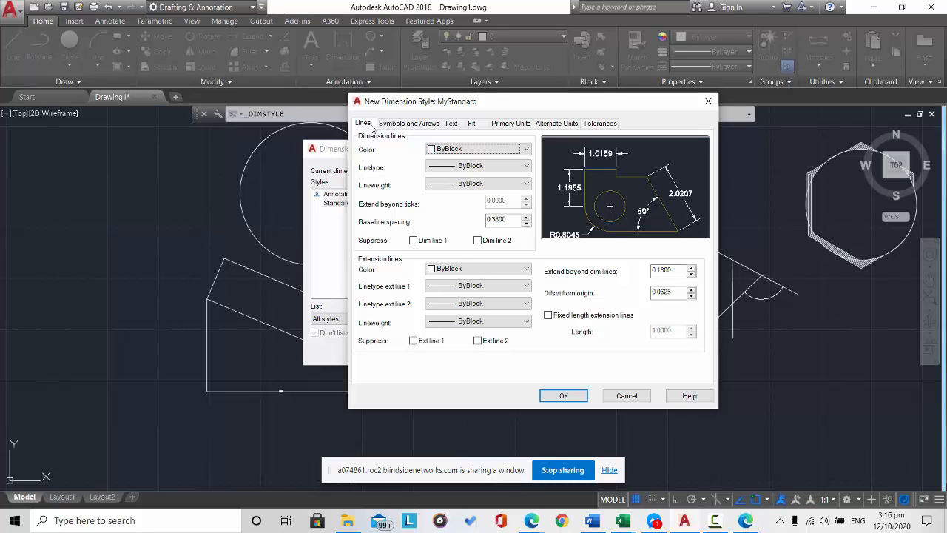
left_click_drag(484, 102, 604, 101)
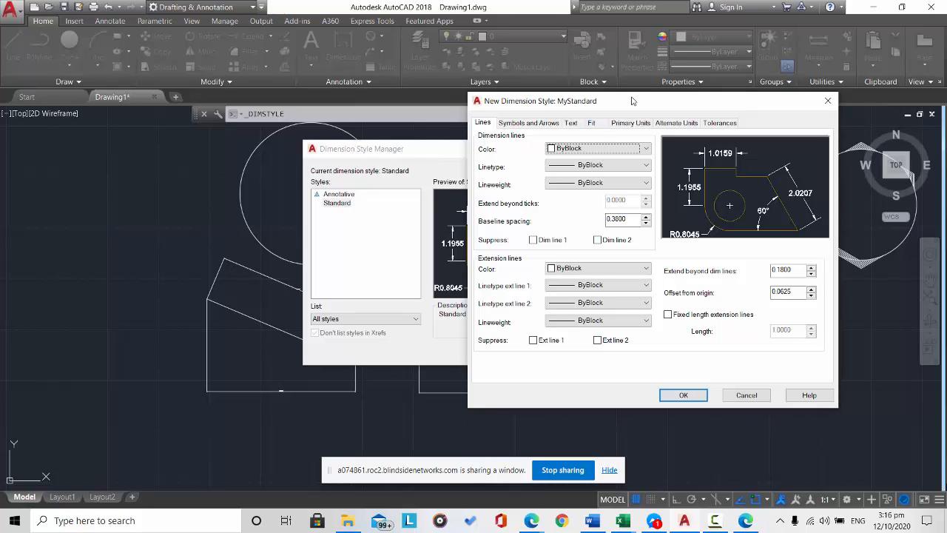
left_click_drag(633, 101, 506, 119)
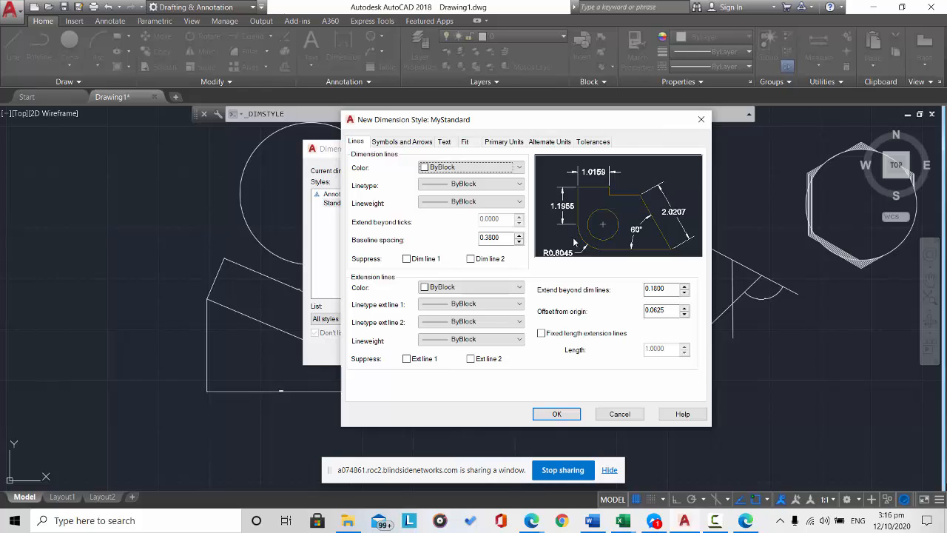
left_click(520, 168)
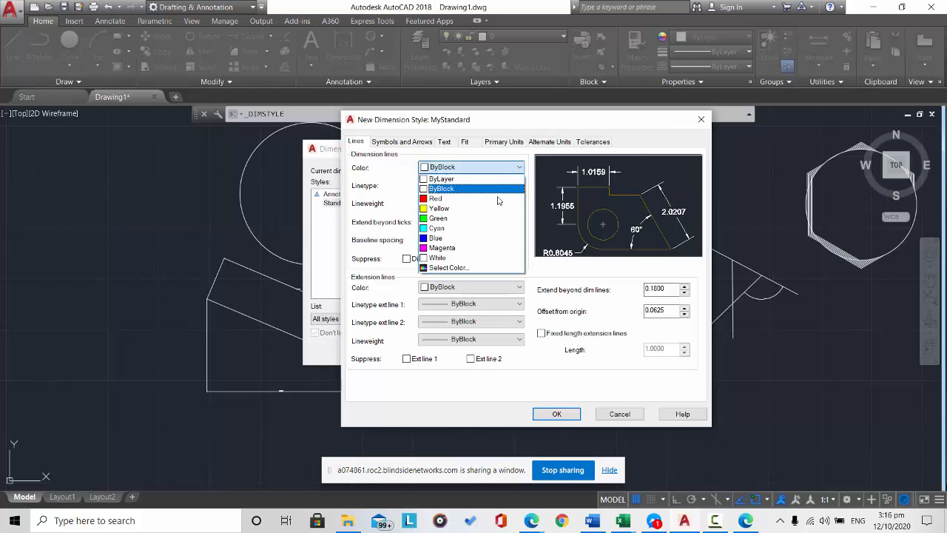
left_click(498, 199)
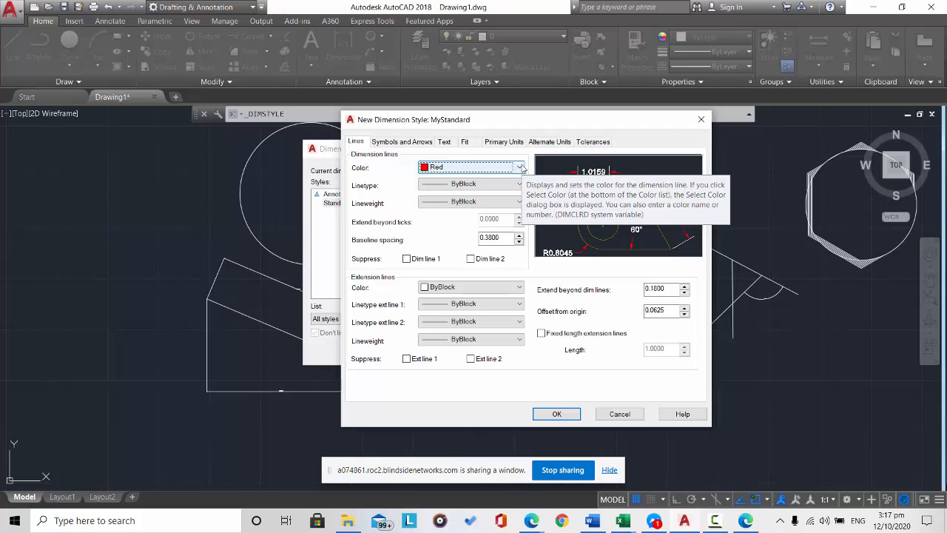
left_click(520, 168)
left_click(507, 199)
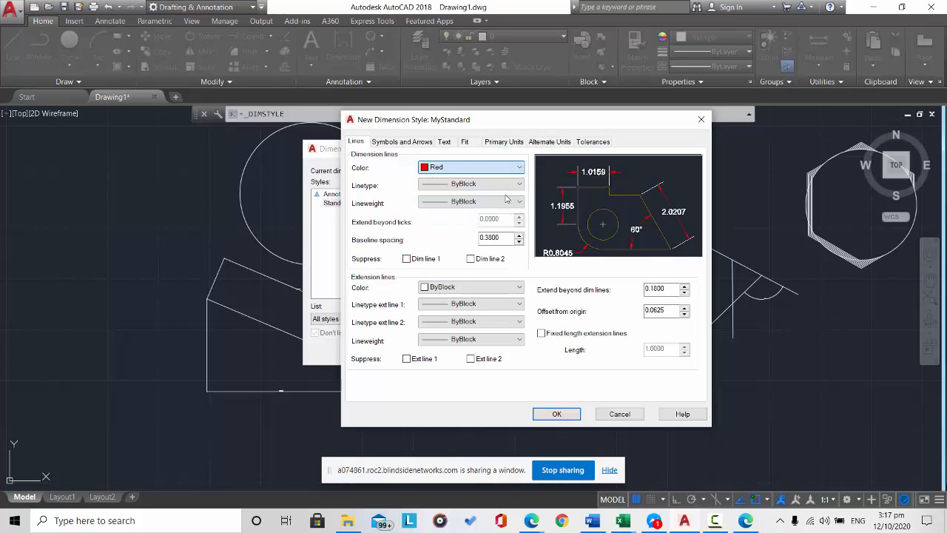
left_click(518, 170)
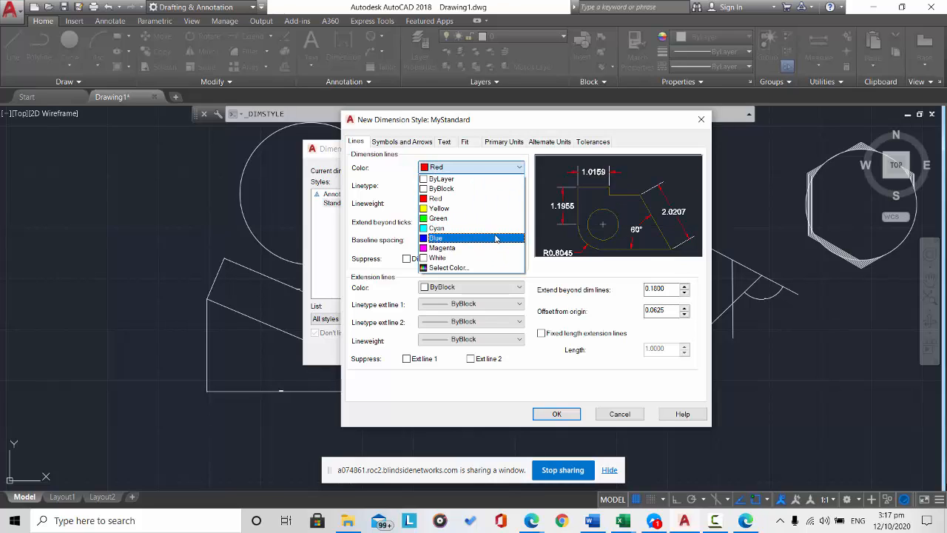
left_click(497, 242)
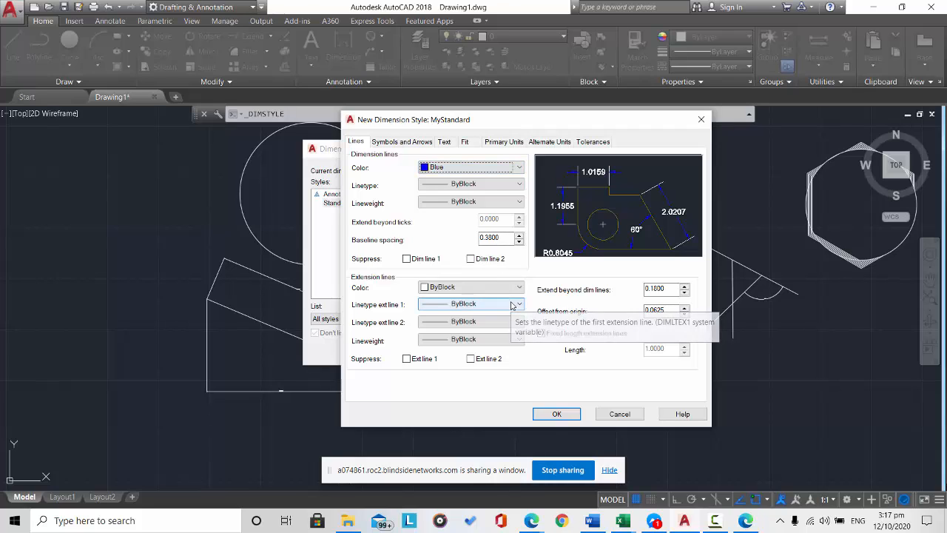
- Set the dimension line color to Yellow and leave its linetype at ByBlock
left_click(520, 170)
left_click(494, 211)
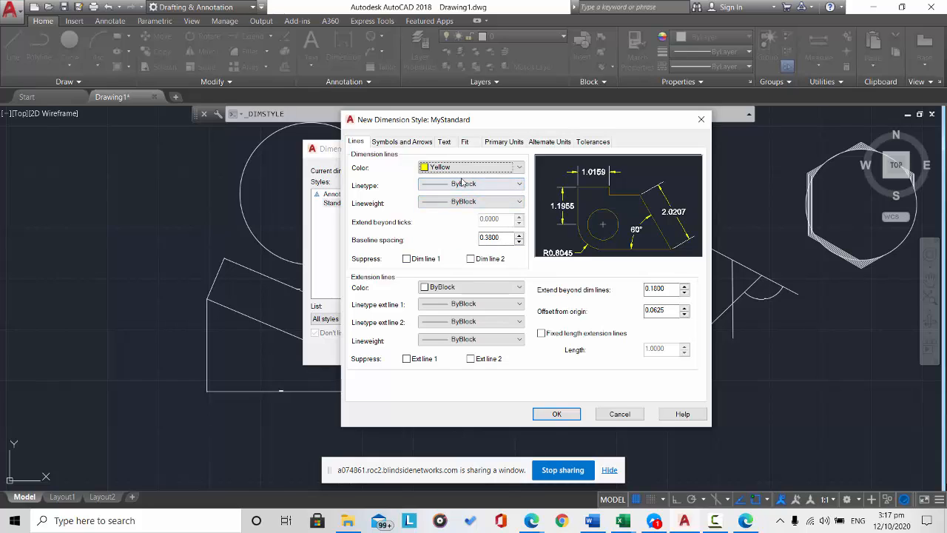
left_click(430, 186)
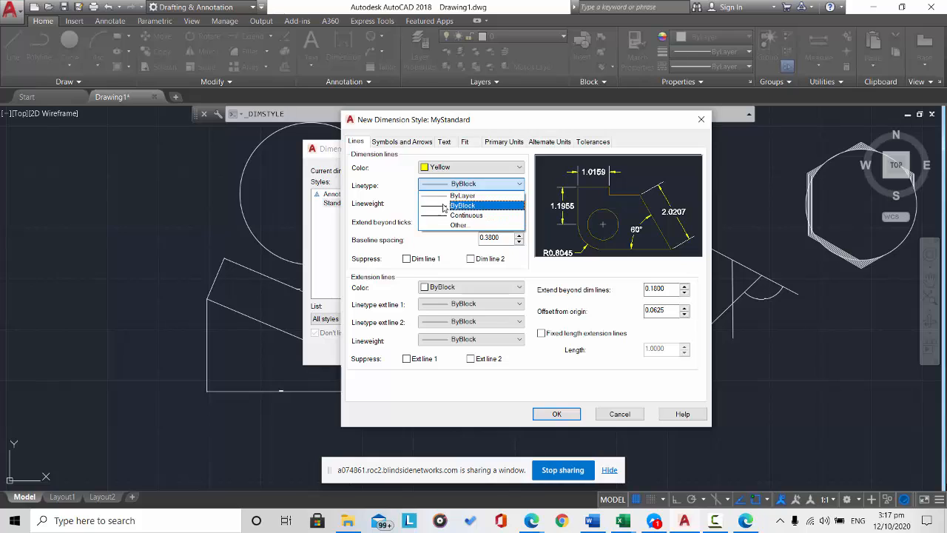
left_click(443, 206)
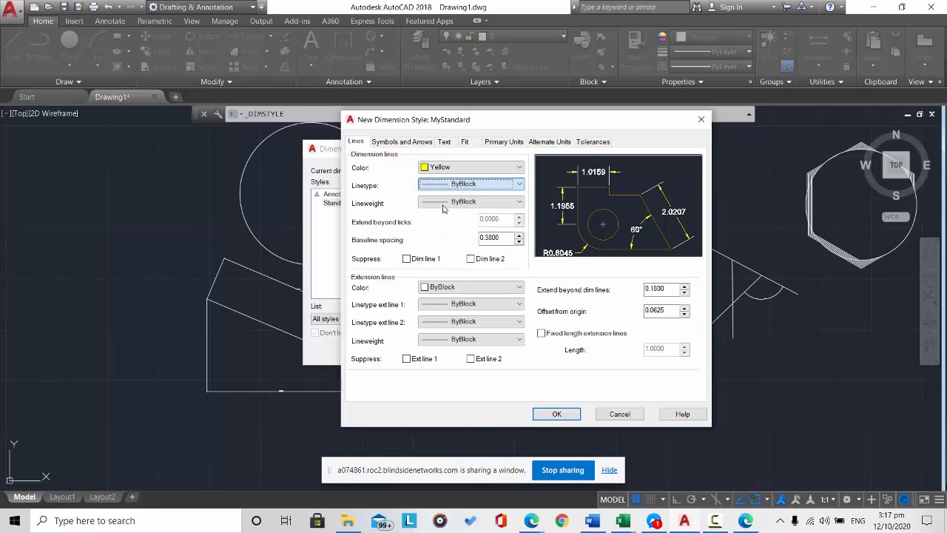
- Try a 0.50 mm lineweight for the dimension lines, and set it to Default instead
left_click(437, 203)
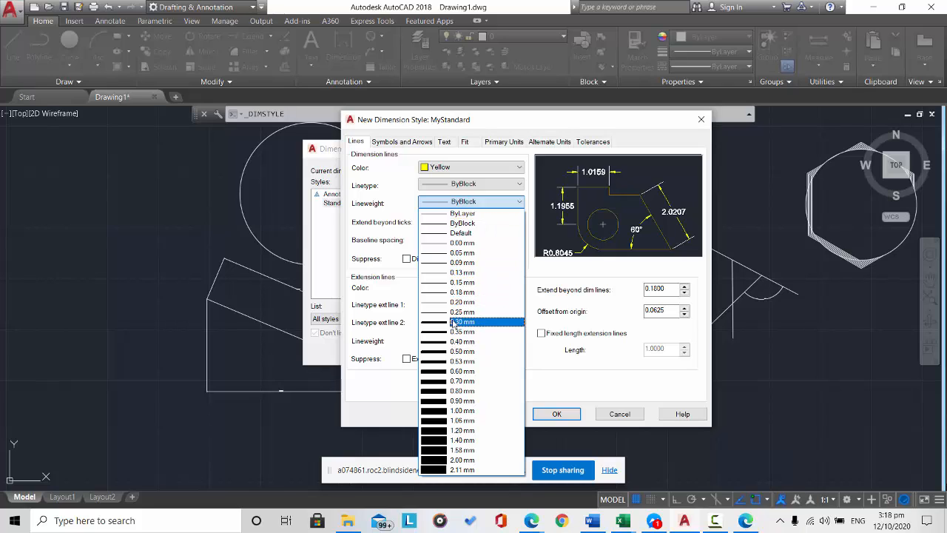
left_click(472, 352)
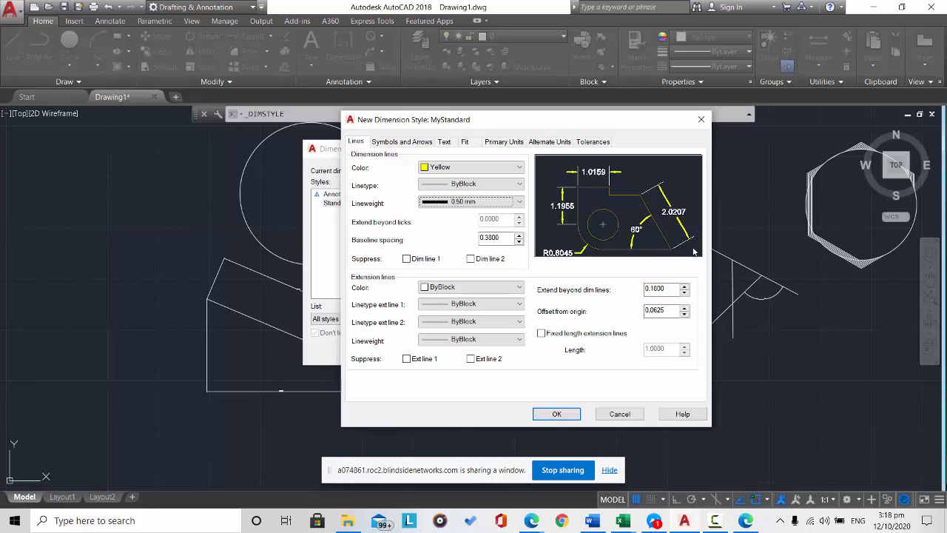
left_click(481, 203)
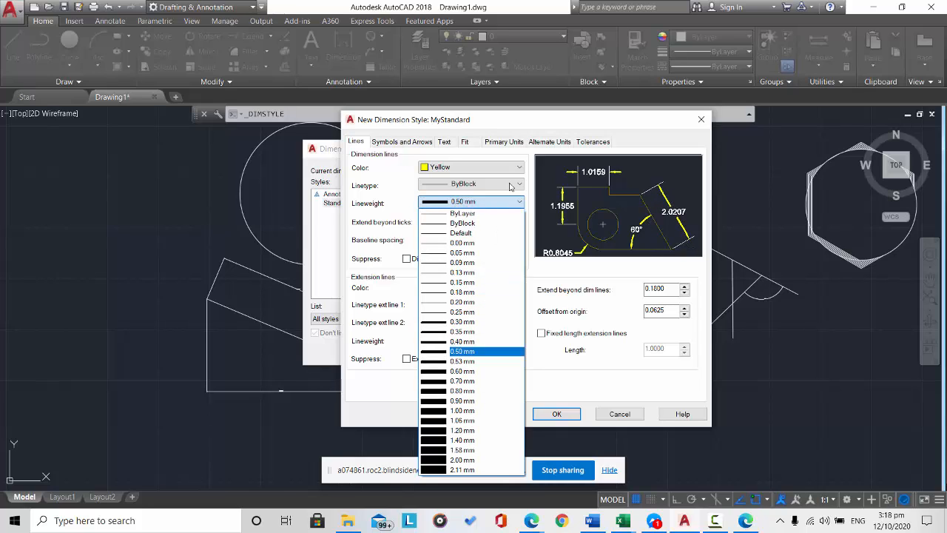
left_click(471, 232)
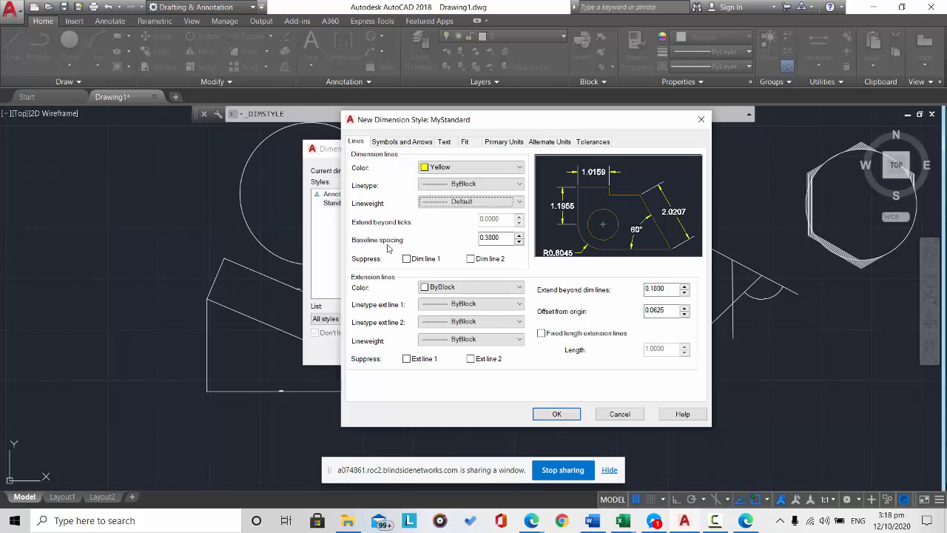
- Experiment with the dimension lines' baseline spacing, trying 0.5000, and end with a spacing of 0.3850
double_click(507, 239)
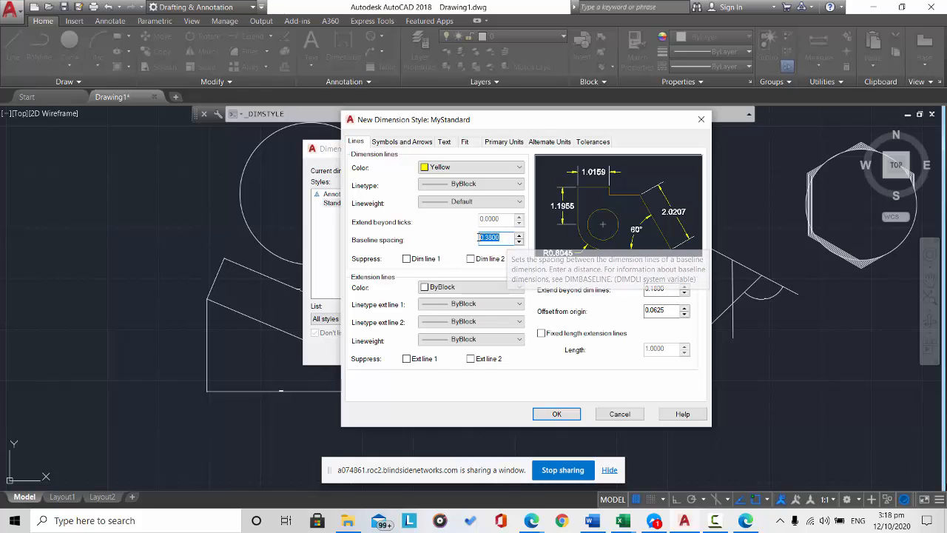
type("0.5")
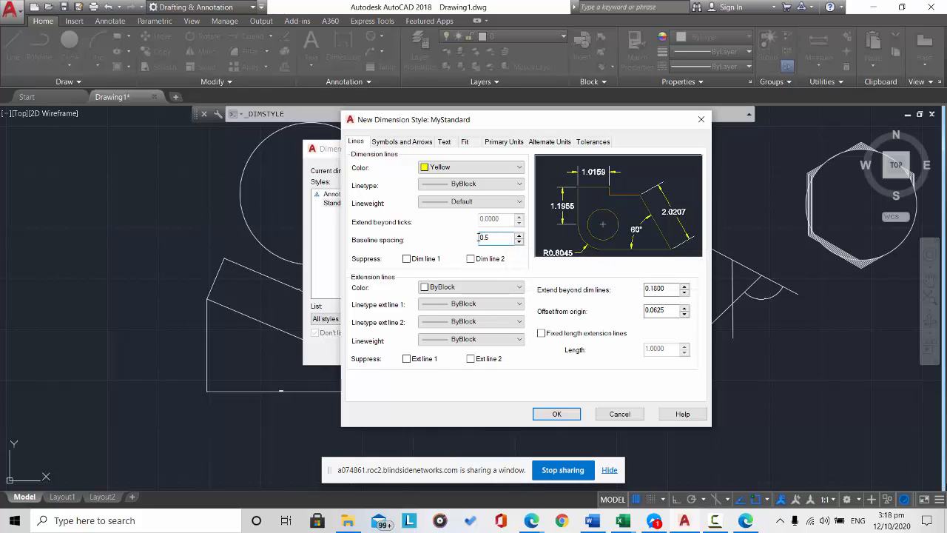
type("000")
left_click(519, 242)
left_click(520, 242)
left_click(519, 242)
left_click(520, 242)
left_click(519, 242)
type("1.0000")
key("shift+Home")
type("0")
- Set the extension line color to Red, leaving both extension linetypes and the lineweight at ByBlock
left_click(444, 288)
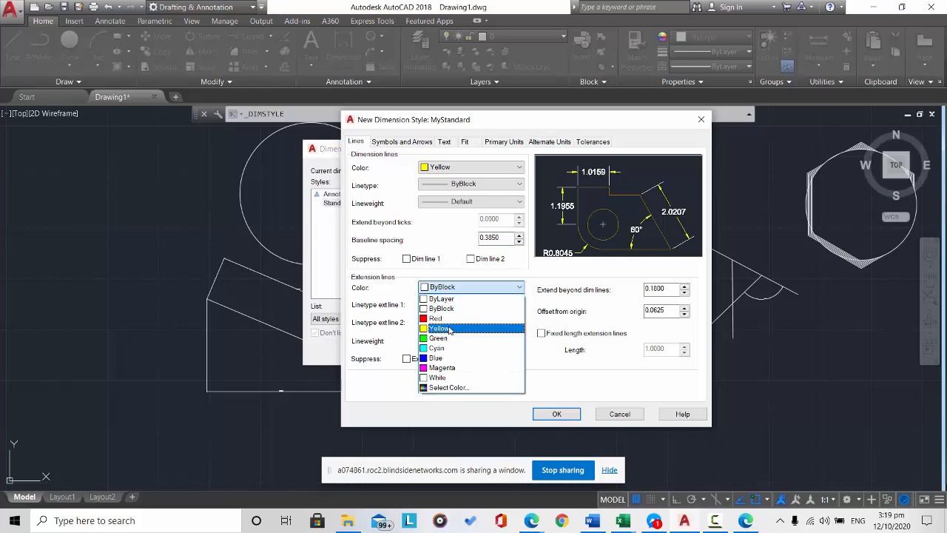
left_click(444, 318)
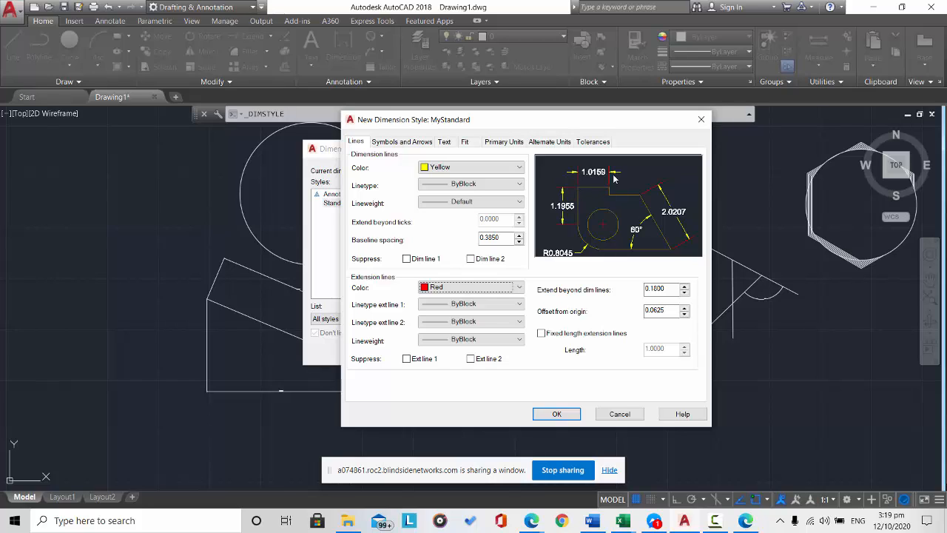
left_click(505, 304)
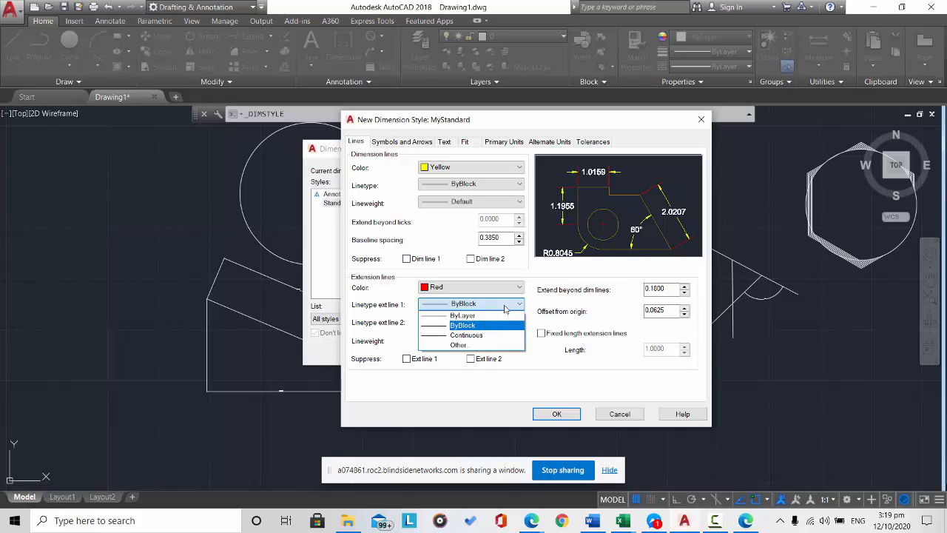
left_click(505, 304)
left_click(506, 321)
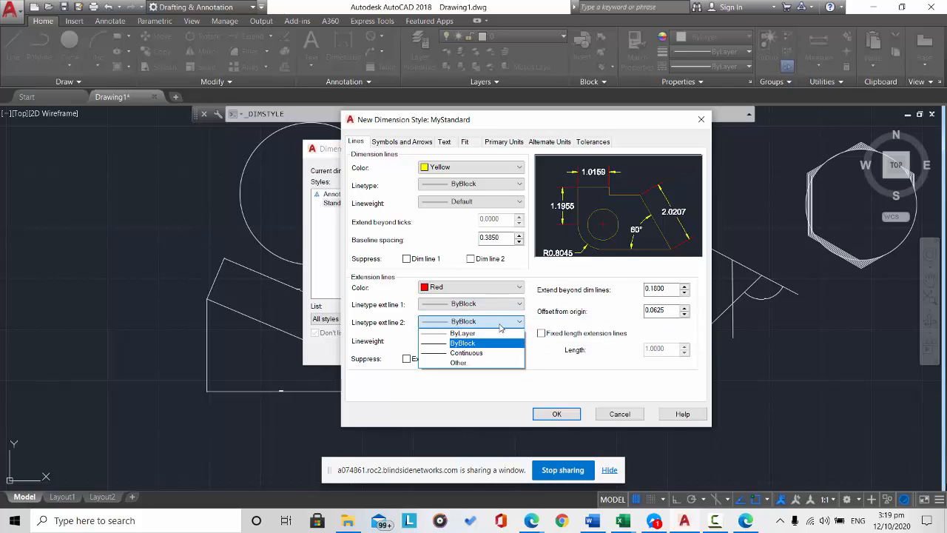
left_click(481, 342)
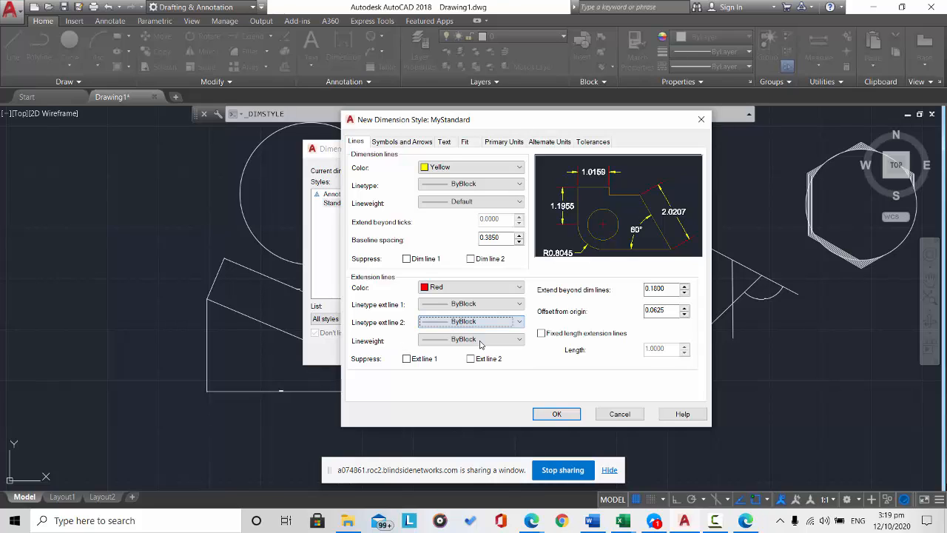
left_click(481, 342)
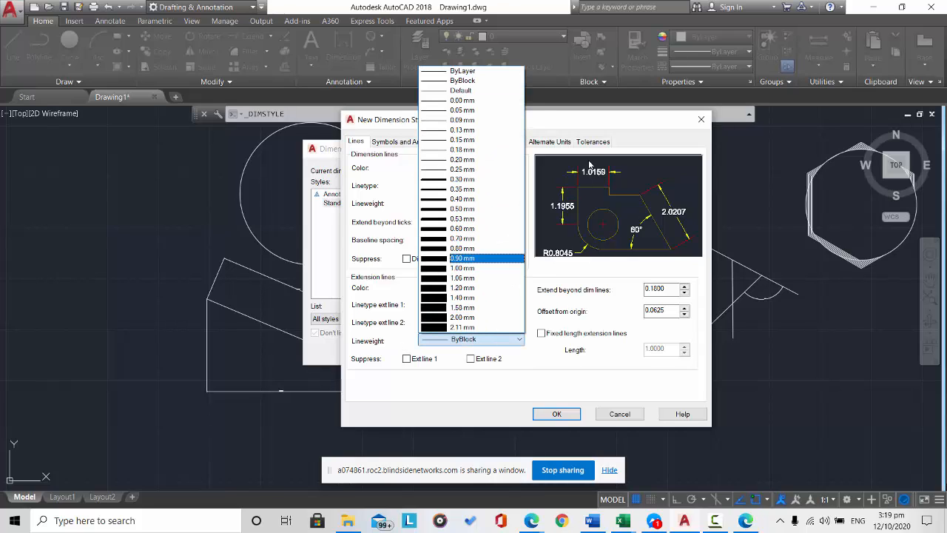
left_click(480, 392)
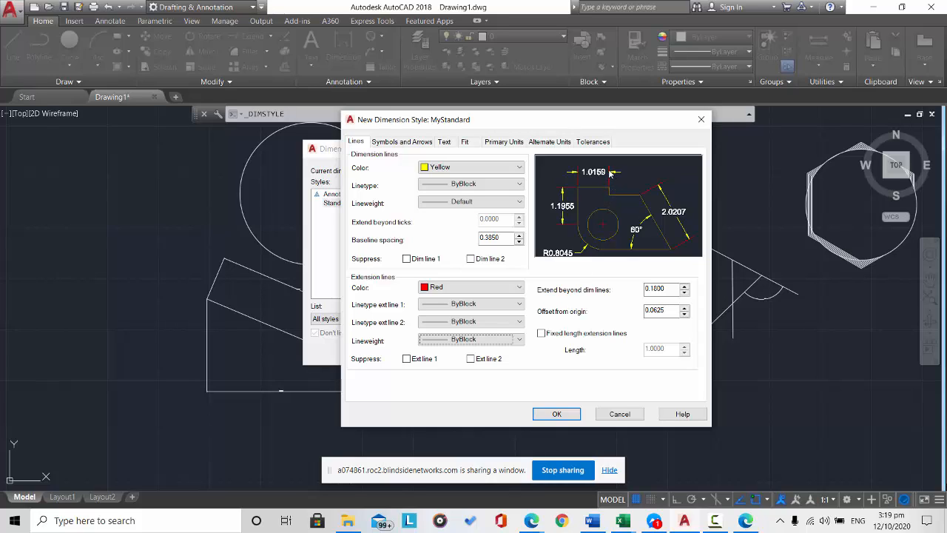
- Set the extension beyond the dimension lines to 0.0000 and, after trying 5.0000, the offset from origin to 0.5000
double_click(670, 289)
type("00")
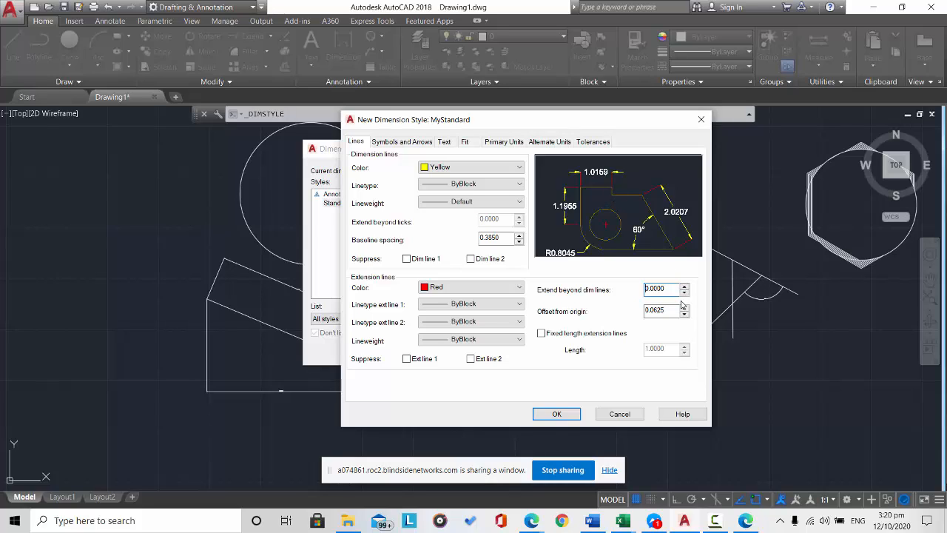
left_click_drag(670, 310, 638, 310)
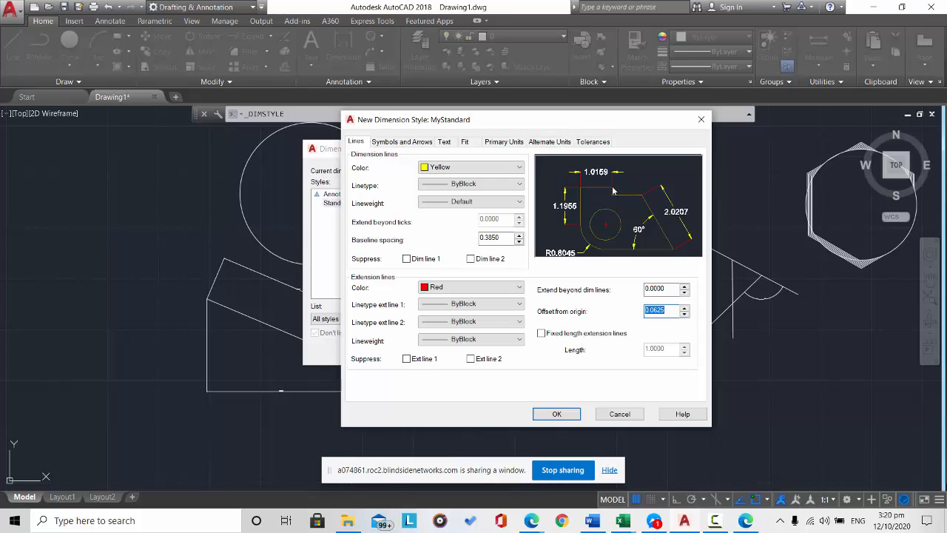
type("000")
left_click_drag(665, 309, 638, 308)
type("05")
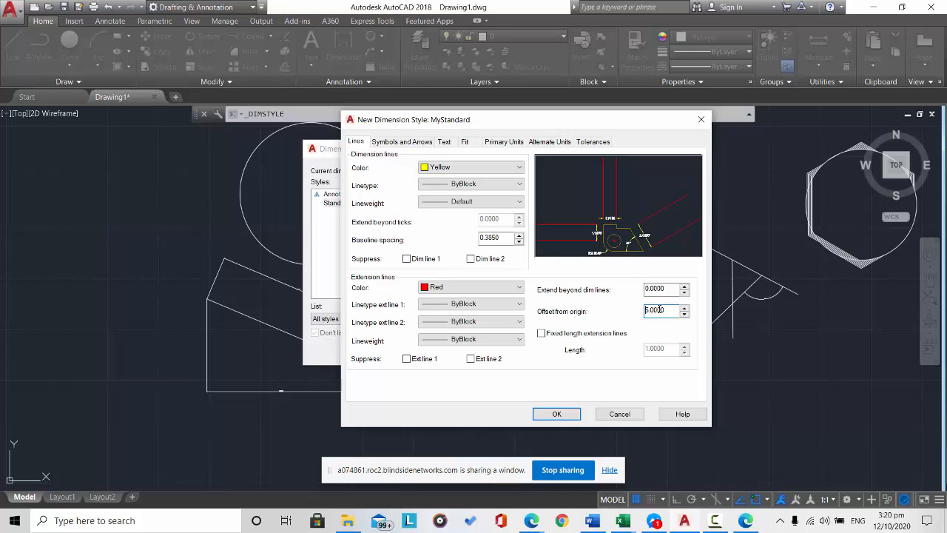
left_click_drag(674, 310, 646, 309)
type("0.5")
key("Return")
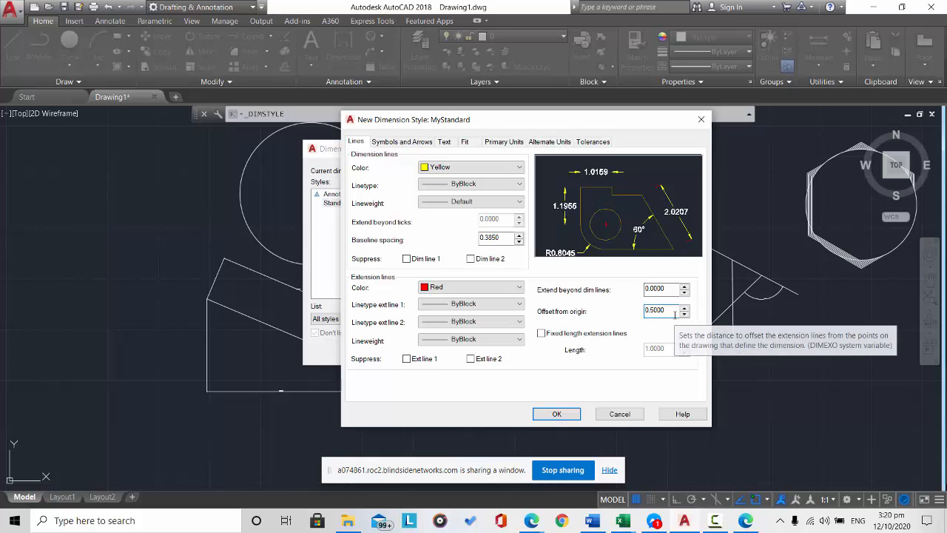
- Set the extension lines' offset from origin to 0.0625 and try the fixed length extension lines option
left_click_drag(673, 313, 634, 310)
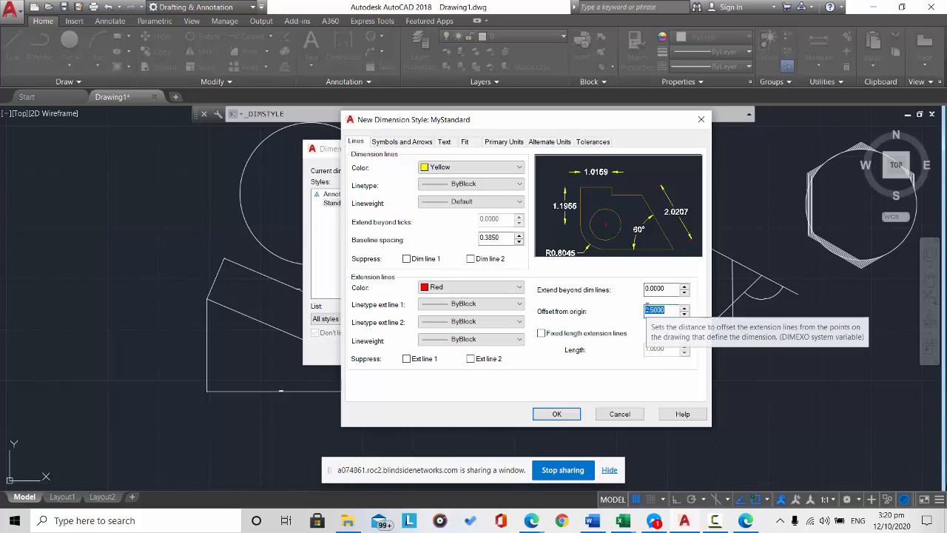
type("0.0")
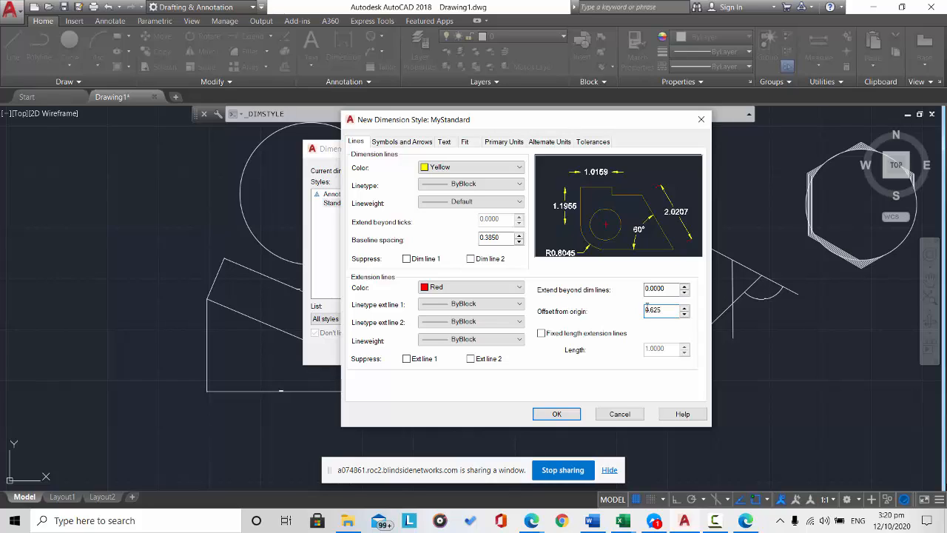
type("625")
left_click(652, 309)
type("0")
left_click(639, 333)
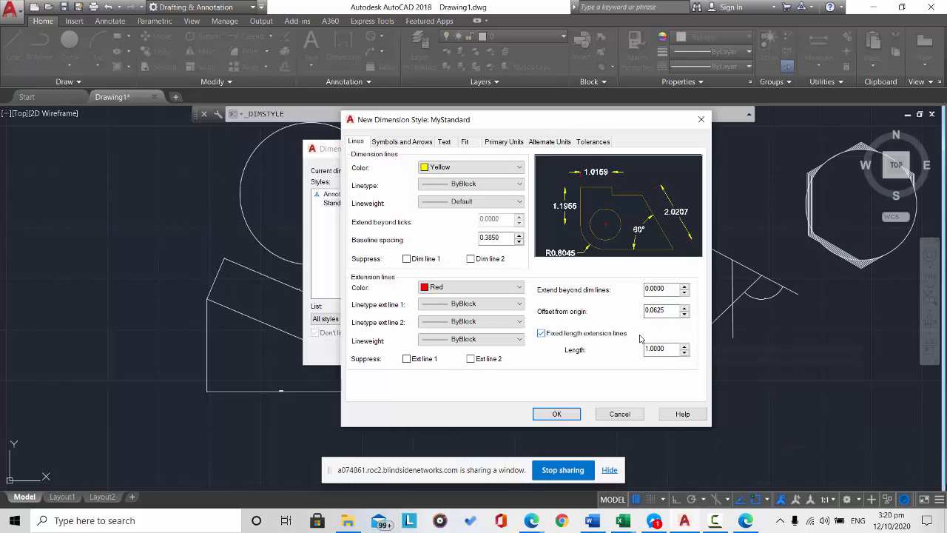
left_click(641, 335)
- Try Architectural tick arrowheads on the dimension lines, and return the second and first arrowheads to Closed filled
left_click(403, 142)
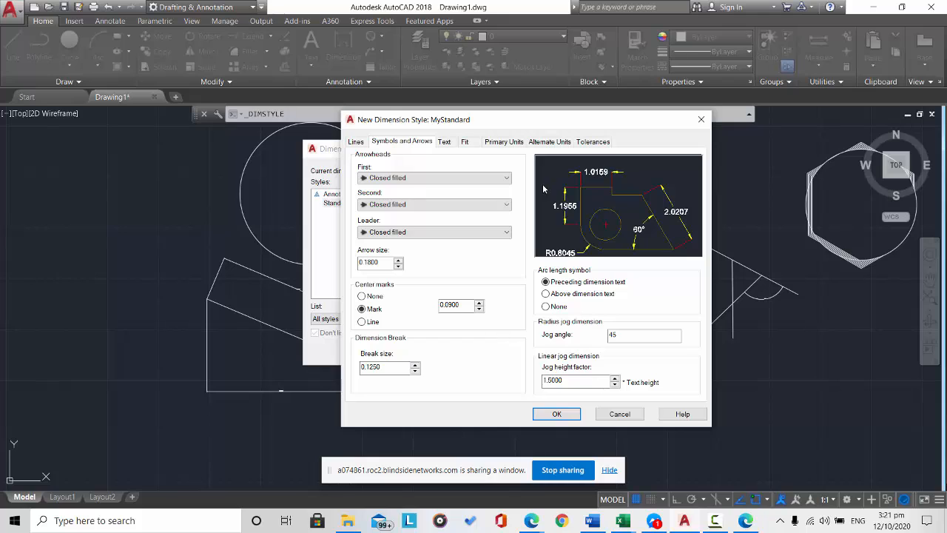
left_click(450, 178)
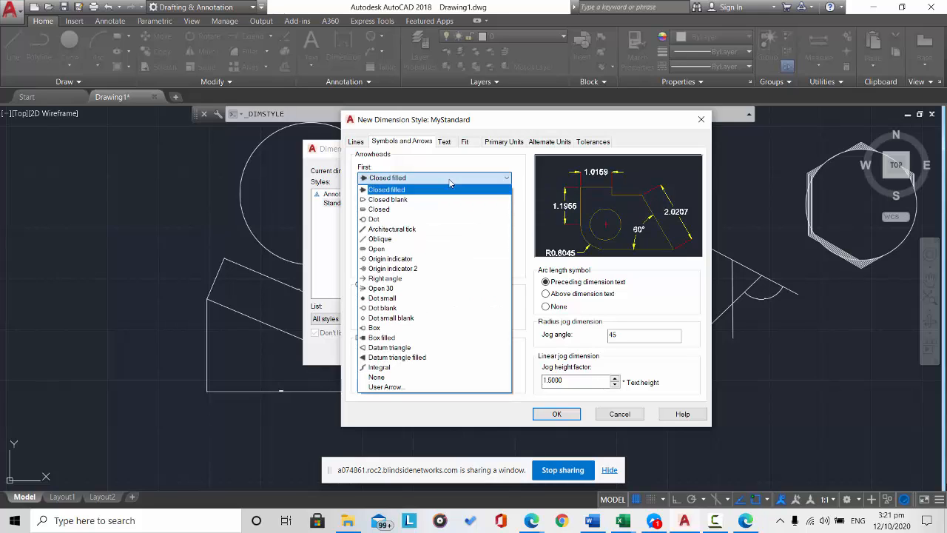
left_click(446, 229)
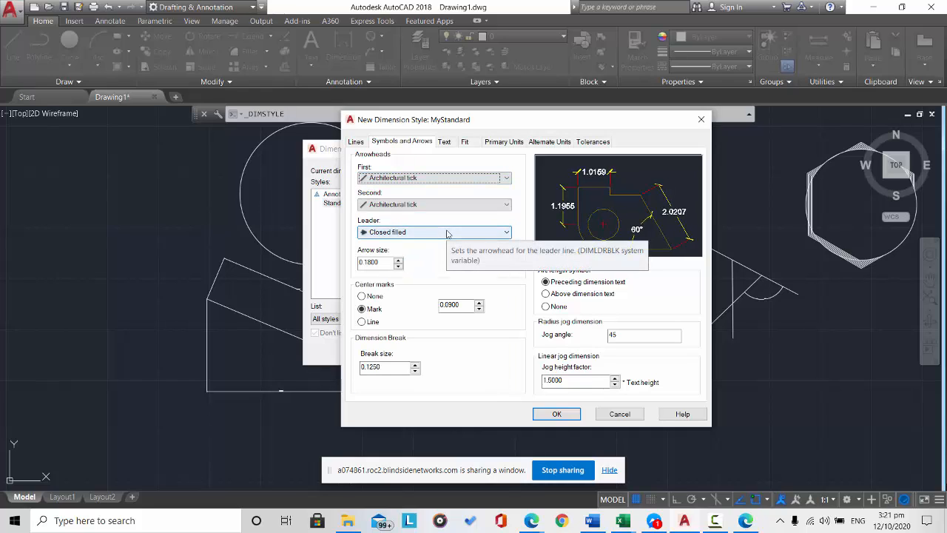
left_click(389, 178)
left_click(391, 227)
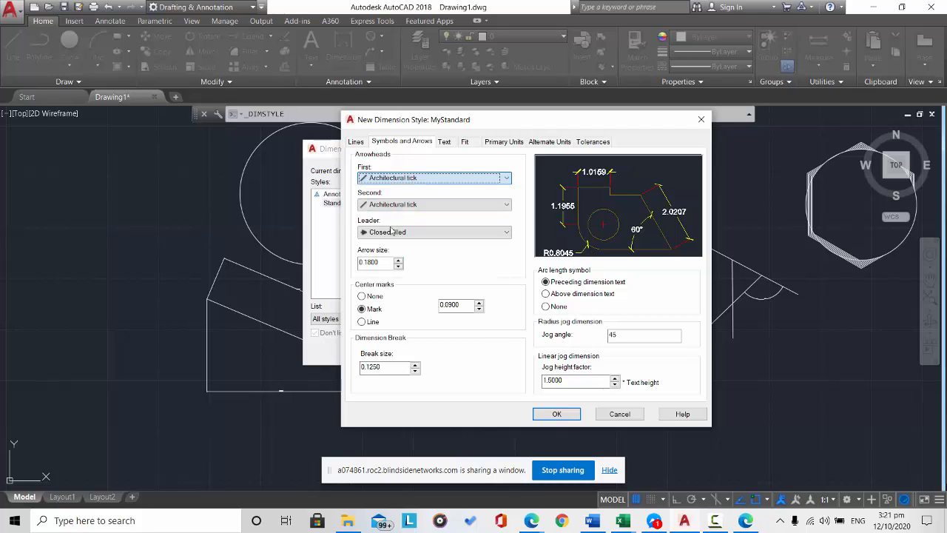
left_click(396, 205)
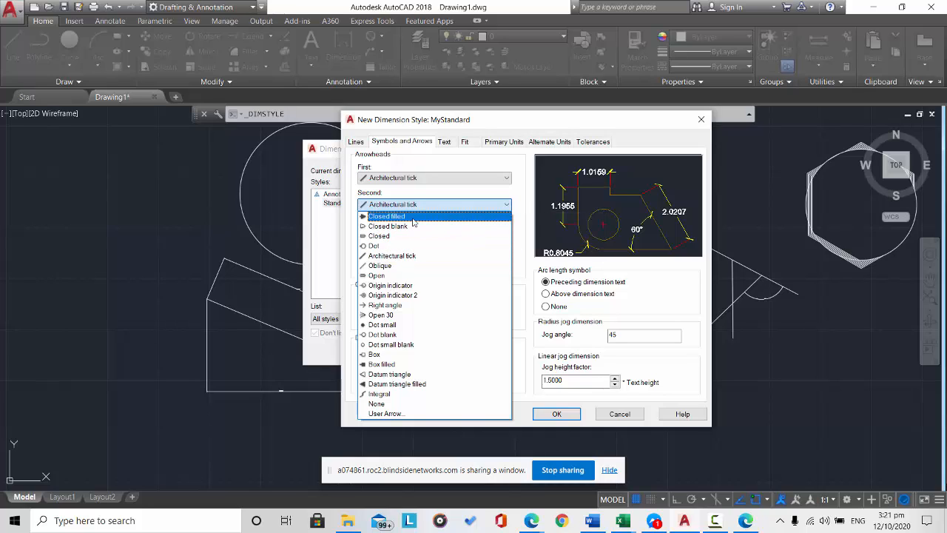
left_click(399, 216)
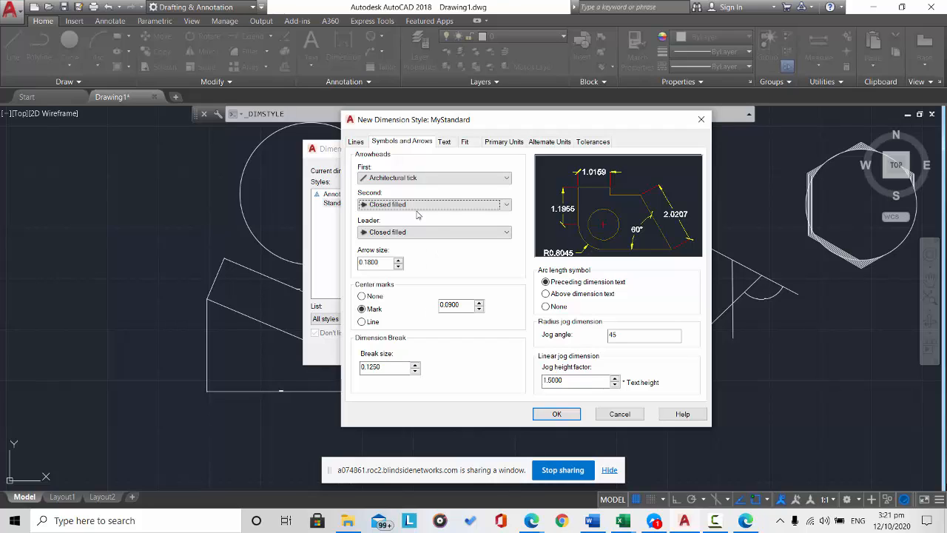
left_click(439, 177)
left_click(439, 190)
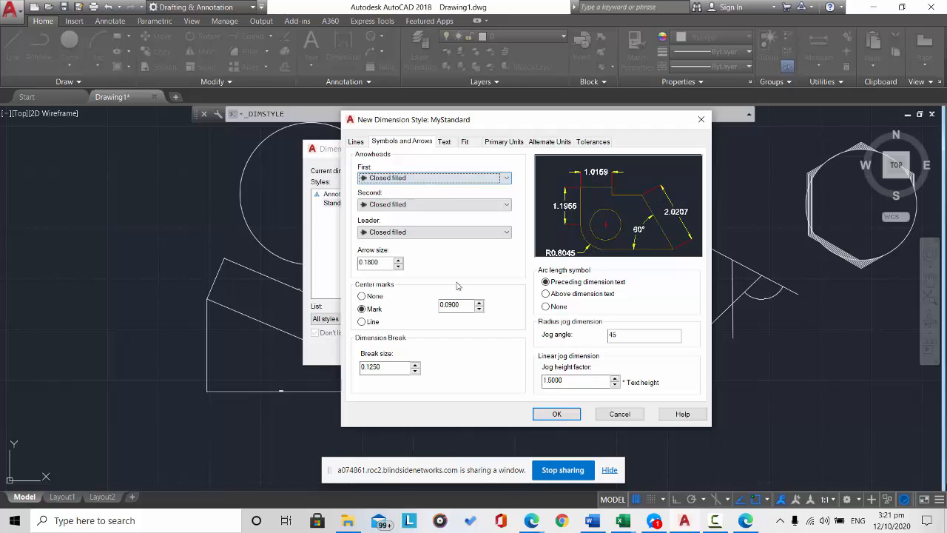
- Try Closed blank and Dot for both dimension line arrowheads and browse the other arrowhead types
left_click(426, 177)
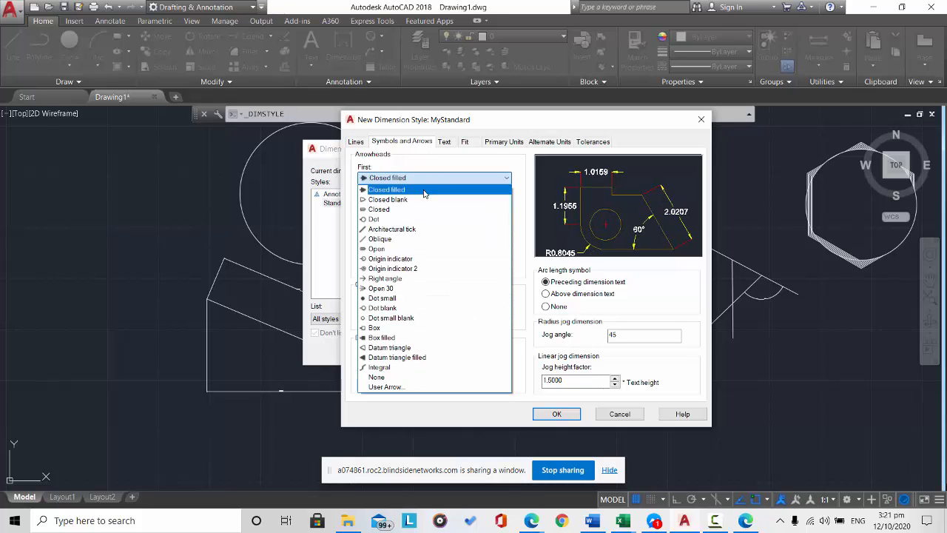
left_click(424, 199)
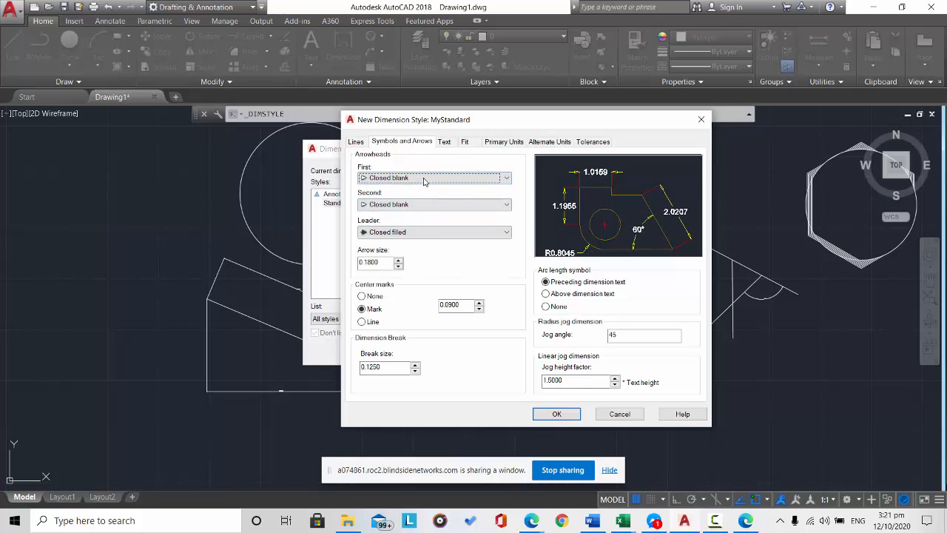
left_click(423, 179)
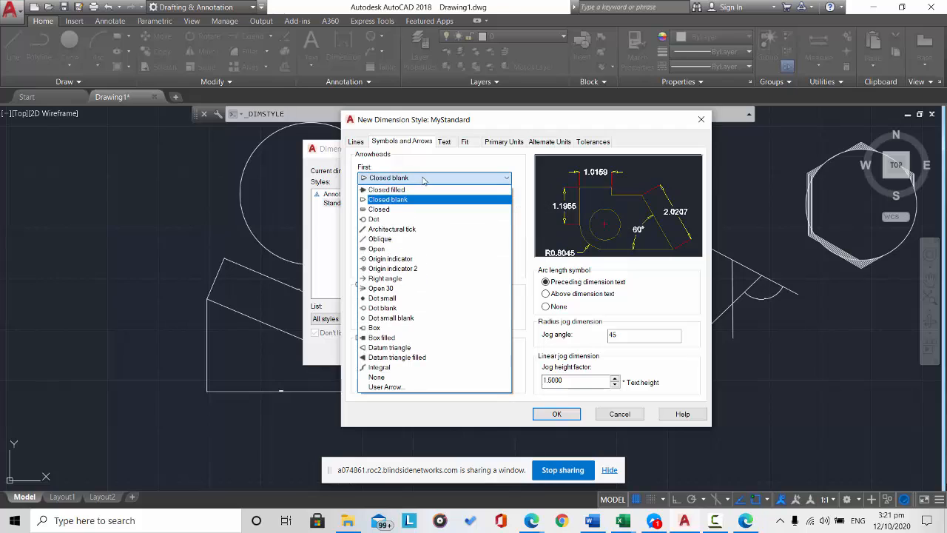
left_click(418, 219)
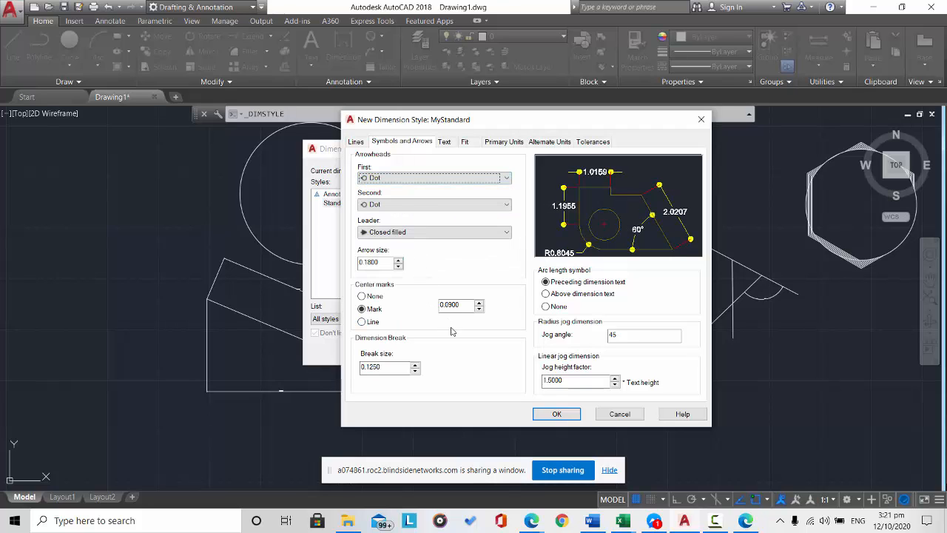
left_click(398, 179)
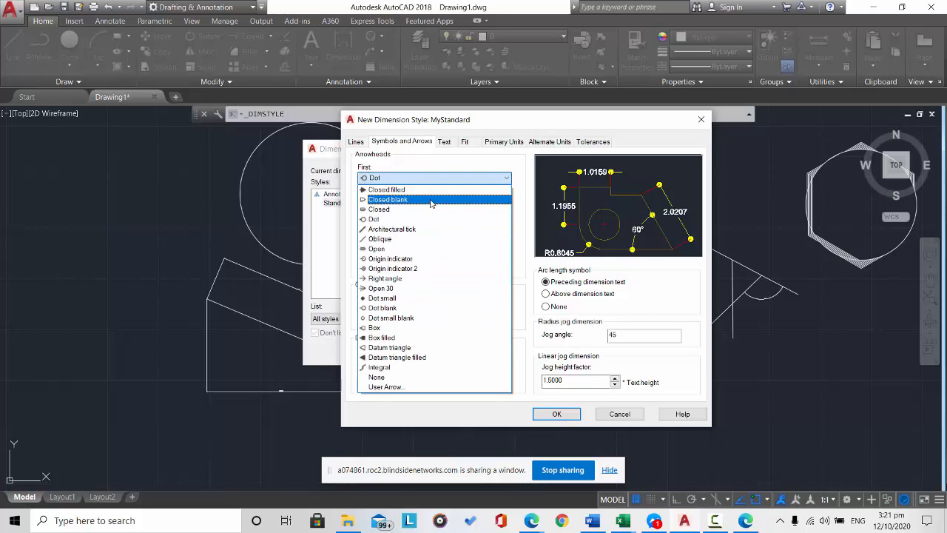
left_click(479, 166)
left_click(431, 180)
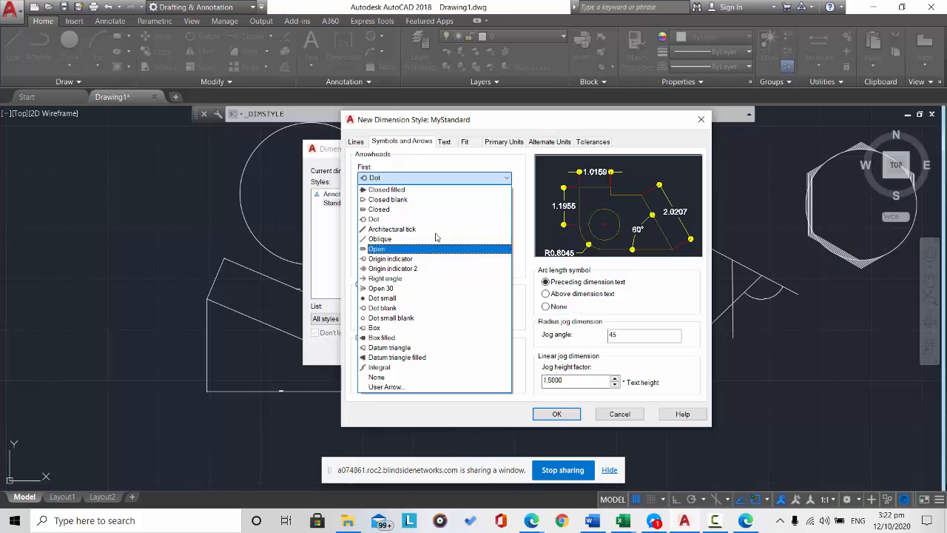
left_click(436, 179)
left_click(433, 179)
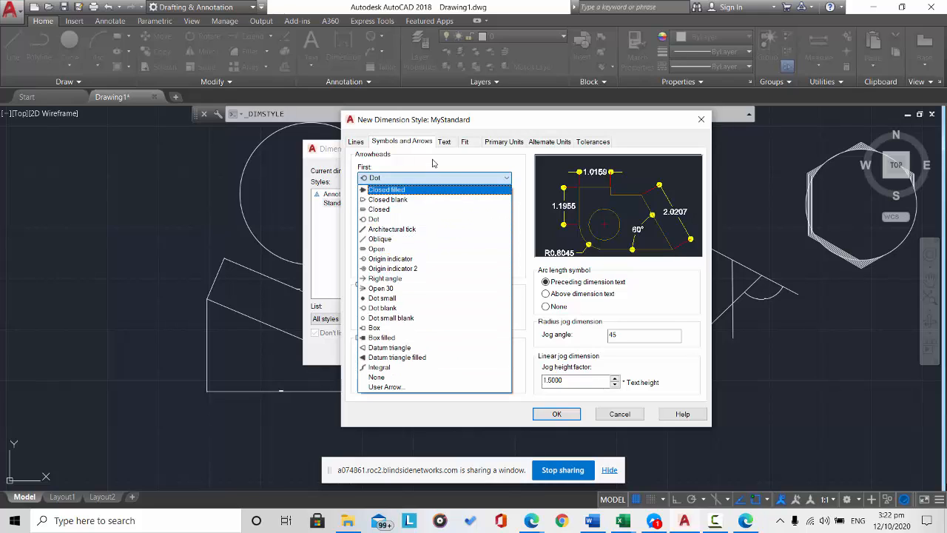
left_click(431, 178)
- Try Architectural tick for the second and first arrowheads in turn, and end with Closed filled on both
left_click(425, 204)
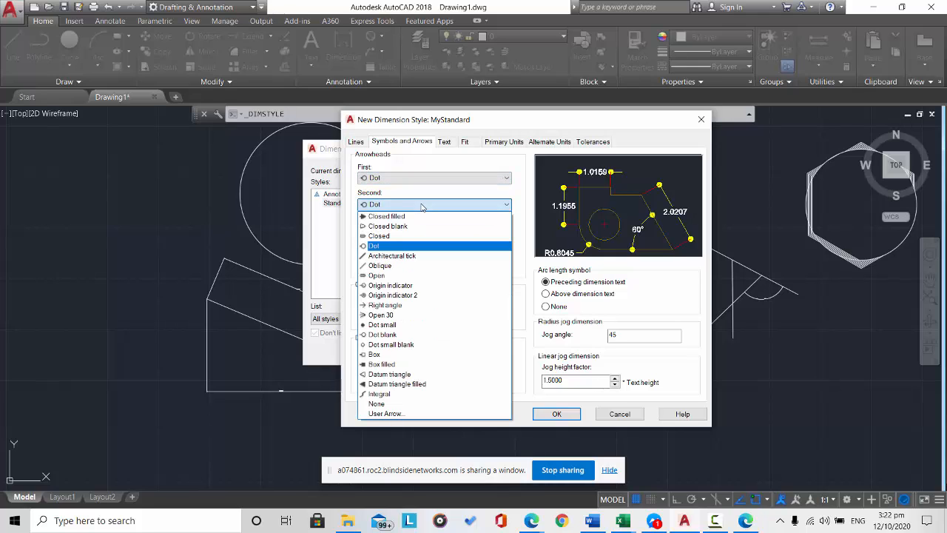
left_click(421, 256)
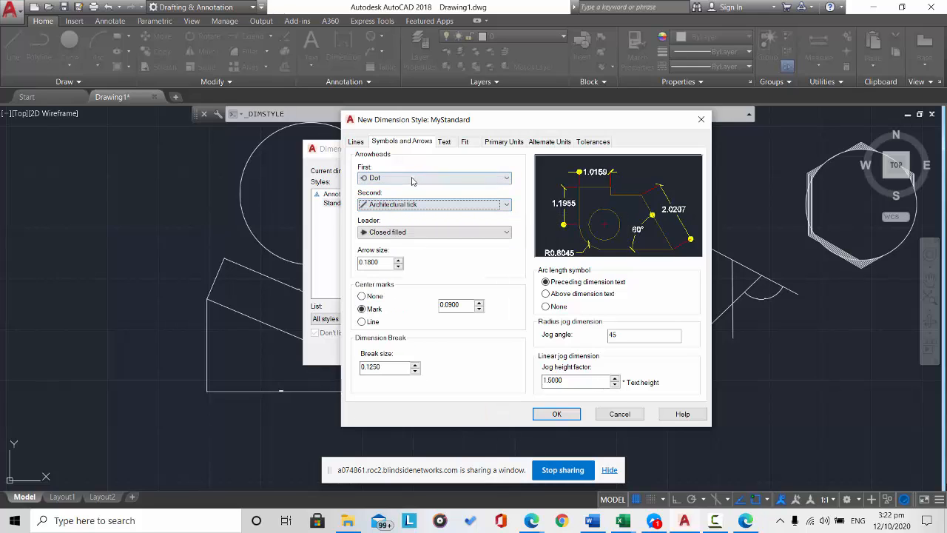
left_click(412, 179)
left_click(415, 230)
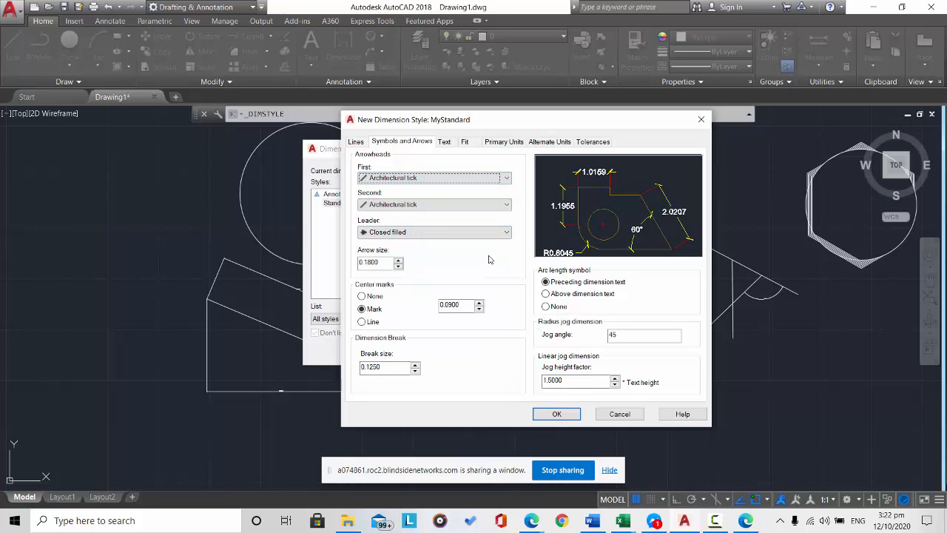
left_click(458, 179)
left_click(432, 188)
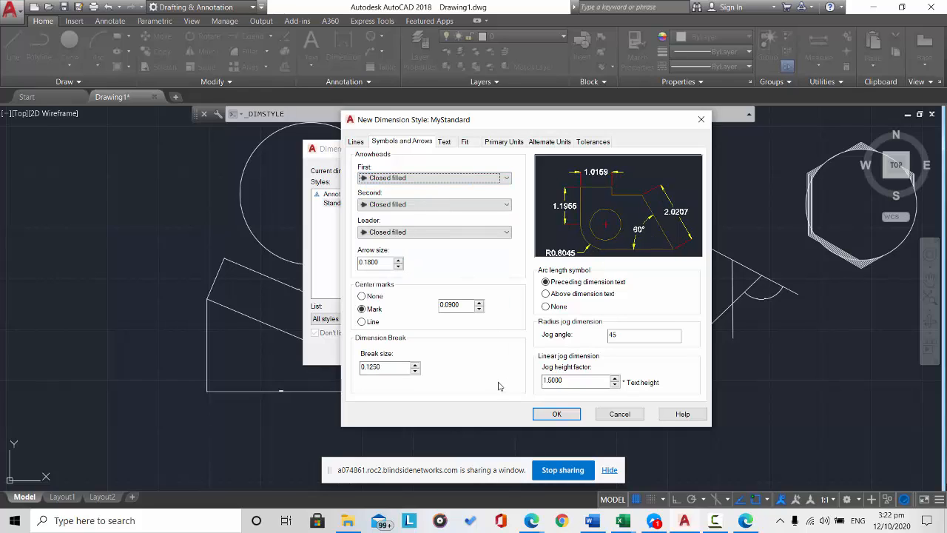
- Try an arrow size of 1.0000, and set it back to 0.1800
left_click(385, 263)
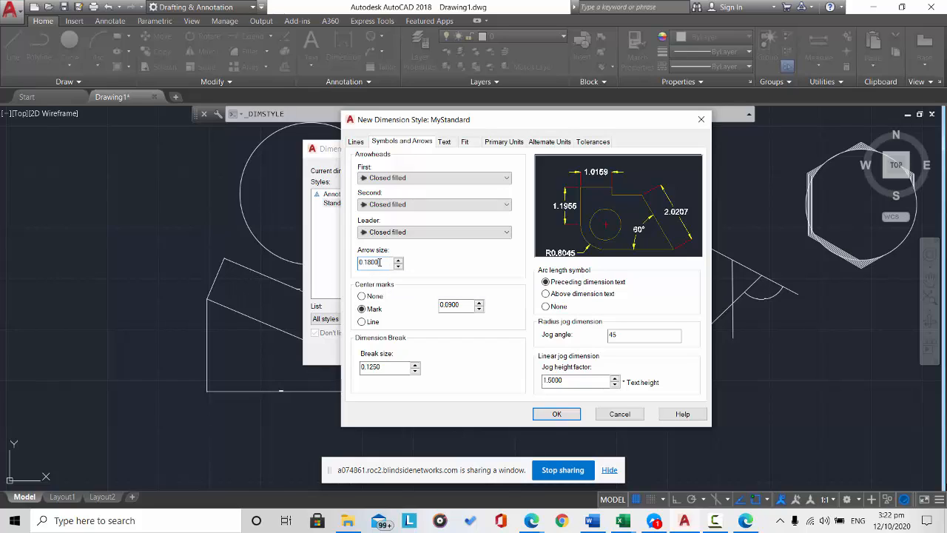
left_click_drag(386, 262, 343, 262)
type("1")
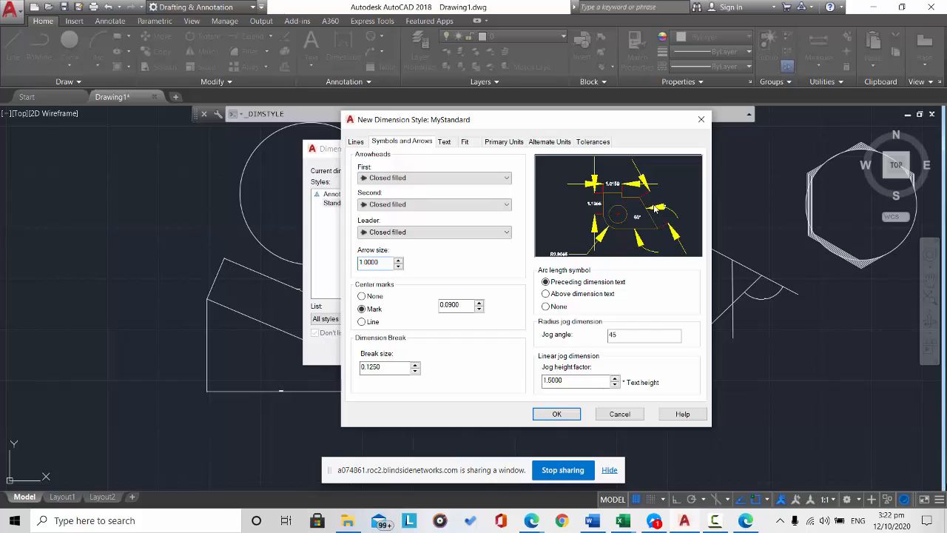
left_click_drag(378, 263, 354, 262)
type("0.18")
key("Tab")
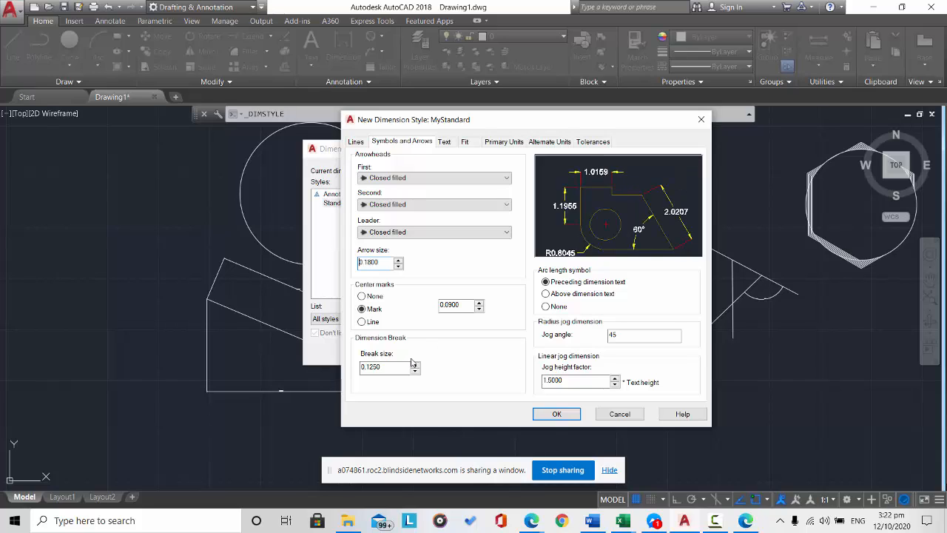
- Try None and Line center marks and the arc length symbol above the text, ending with Mark and Preceding dimension text
left_click(375, 302)
left_click(375, 310)
left_click(370, 296)
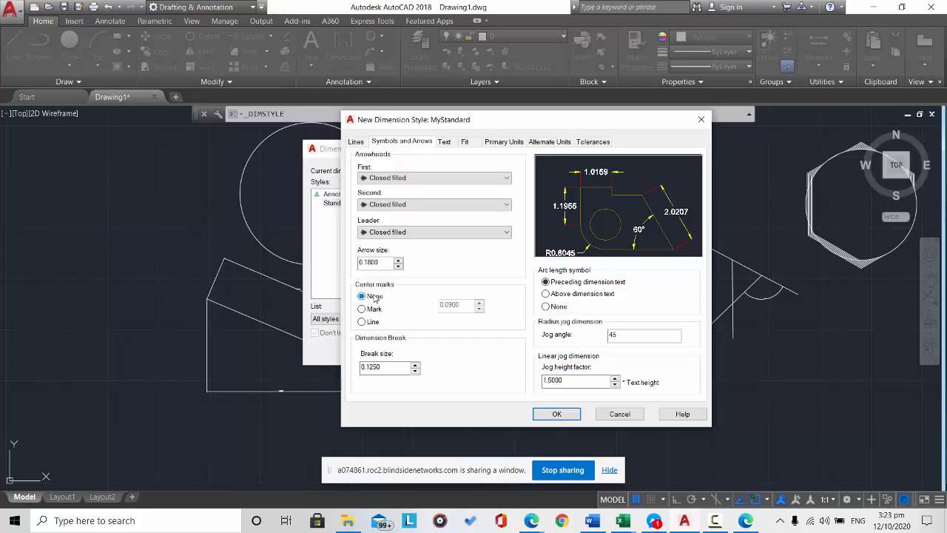
left_click(368, 322)
left_click(469, 305)
left_click_drag(469, 305, 428, 302)
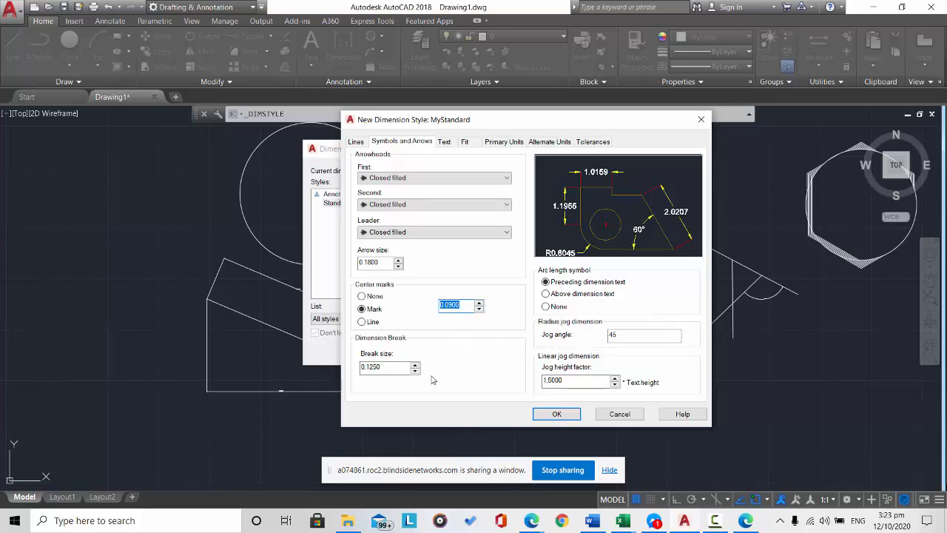
key("Tab")
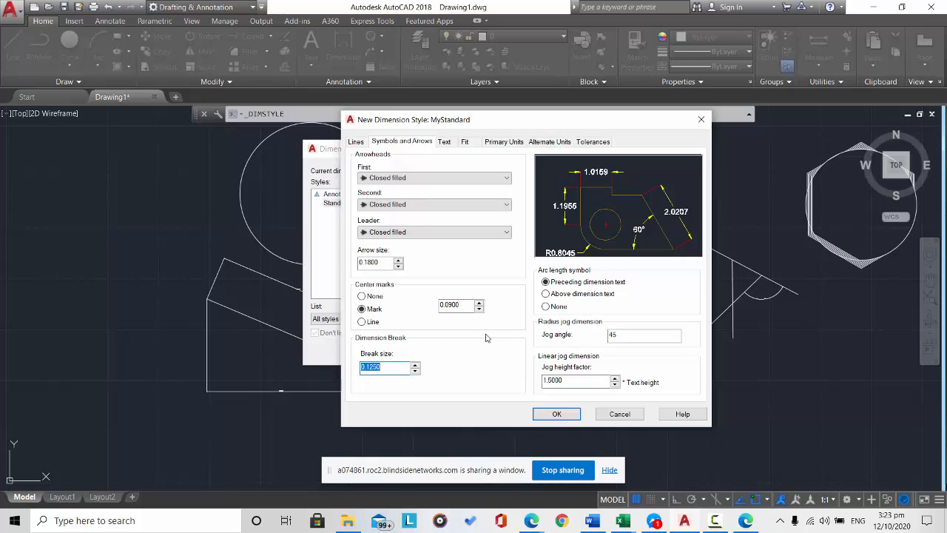
left_click(563, 295)
left_click(563, 287)
- Experiment with the linear jog height factor, trying 2 and 0.0000, and end with a factor of 1
left_click(572, 381)
left_click_drag(572, 380, 537, 378)
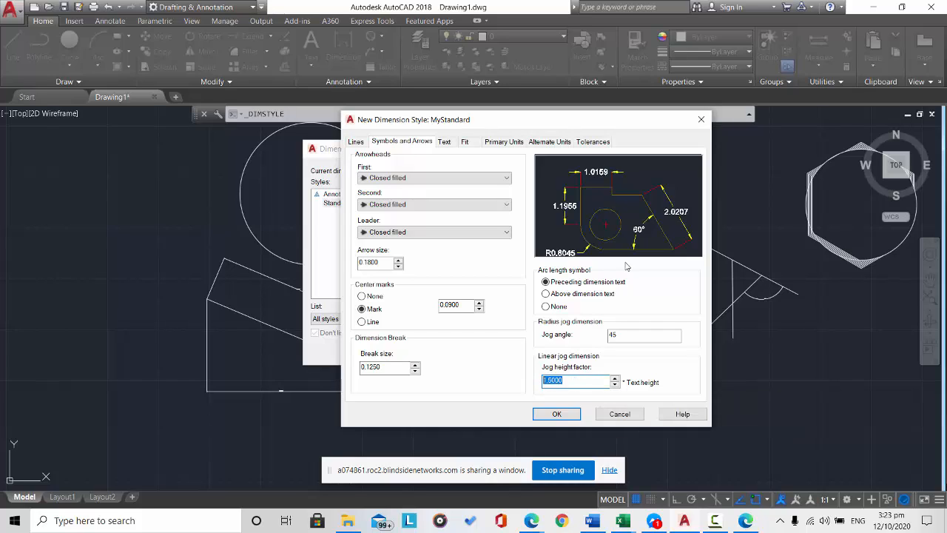
type("2")
left_click(616, 376)
left_click_drag(596, 385, 532, 384)
type("0.0000")
left_click_drag(579, 381, 505, 385)
type("1")
- Try aligning the dimension text with the dimension line and to the ISO standard, and return it to Horizontal
left_click(445, 143)
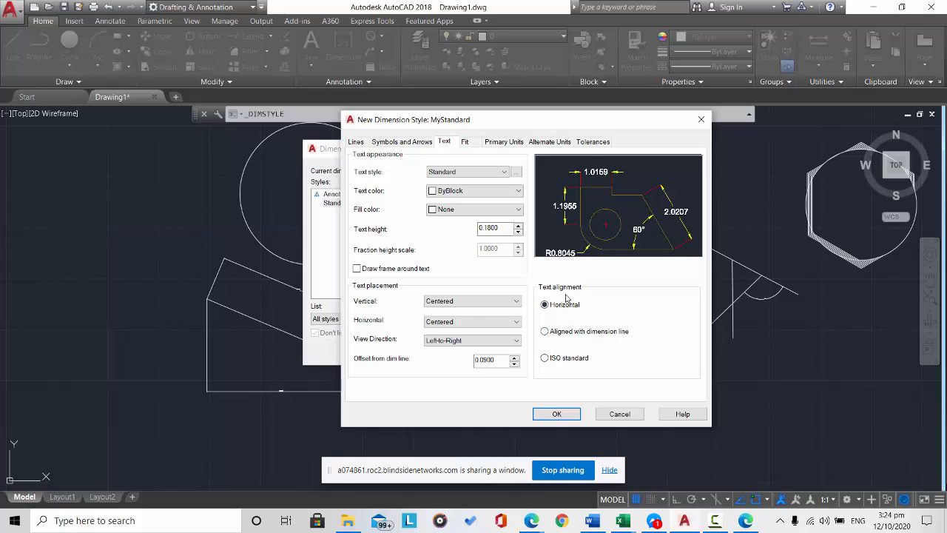
left_click(562, 331)
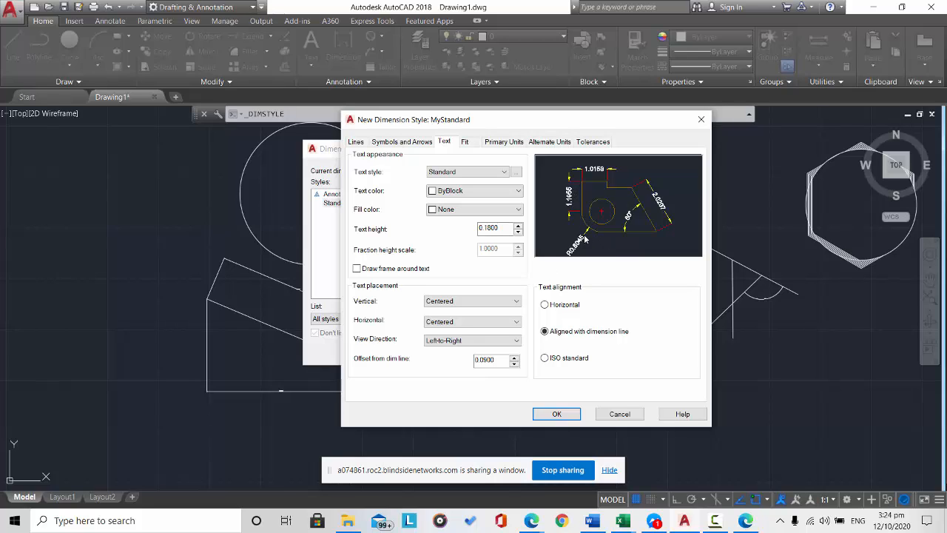
left_click(565, 364)
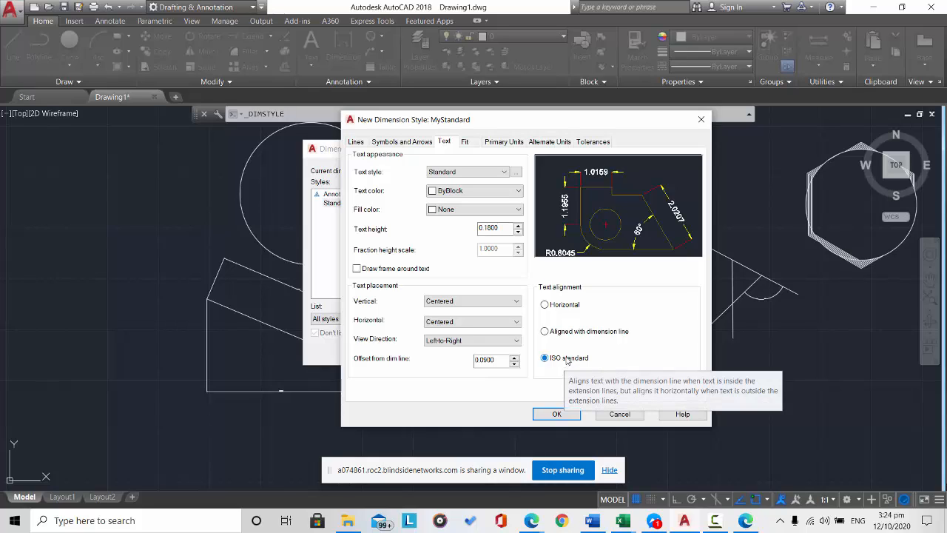
left_click(567, 338)
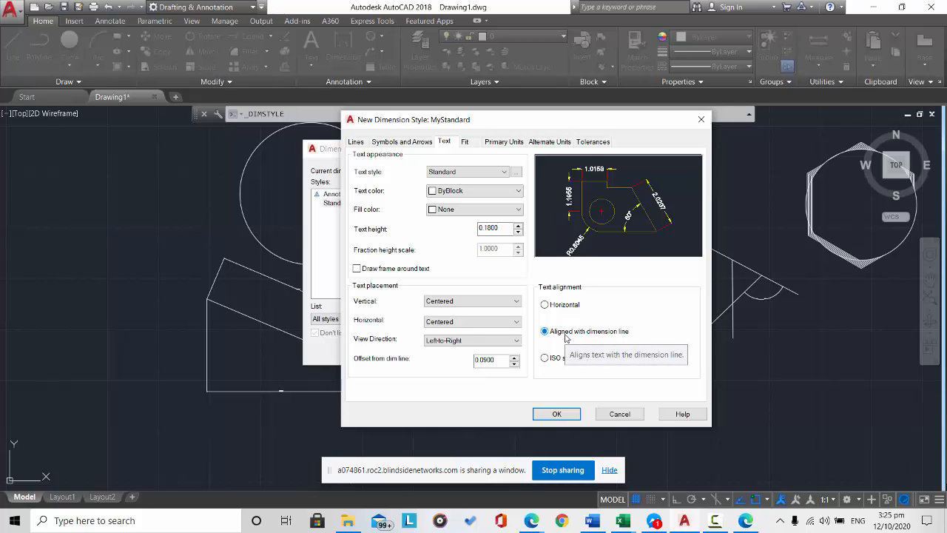
left_click(551, 305)
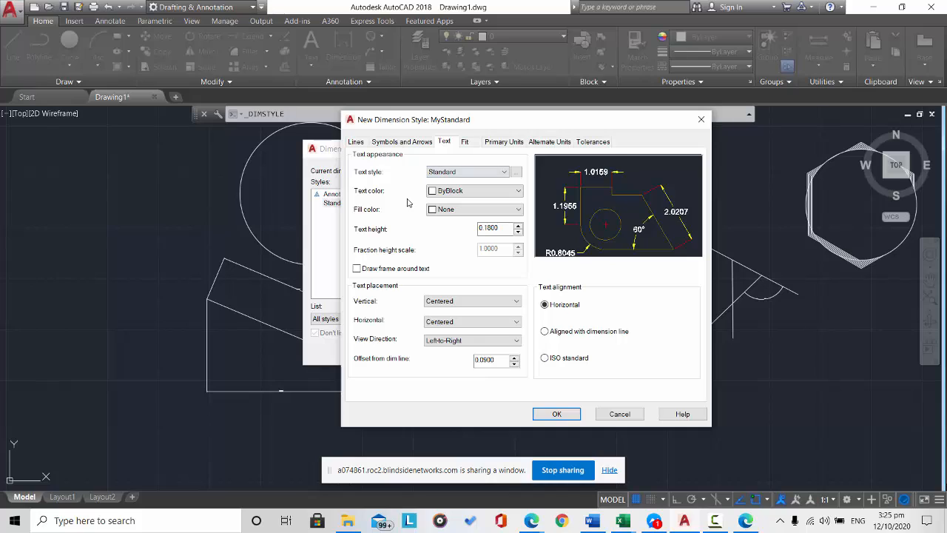
- Set the dimension text height to 1.0000 and try Red and Blue as the text color
left_click_drag(504, 228, 476, 227)
type("1")
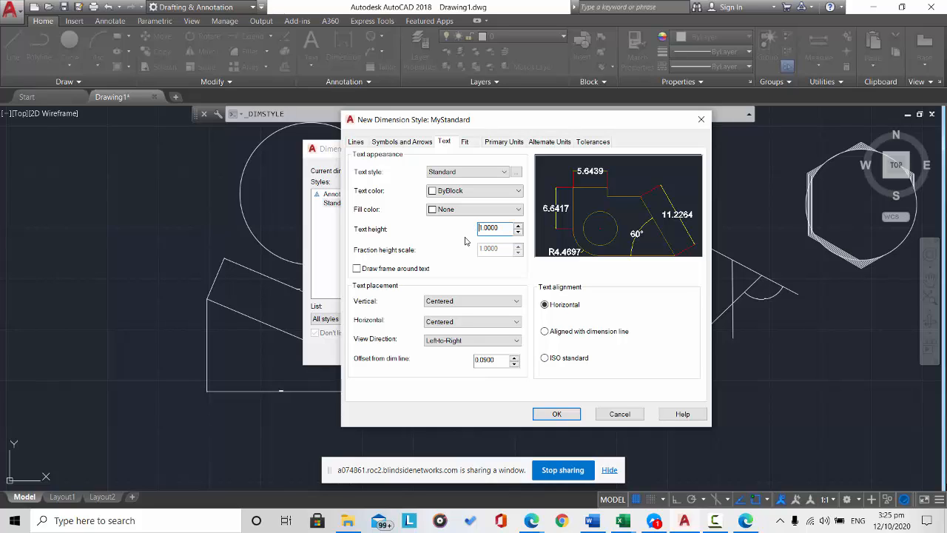
left_click(463, 191)
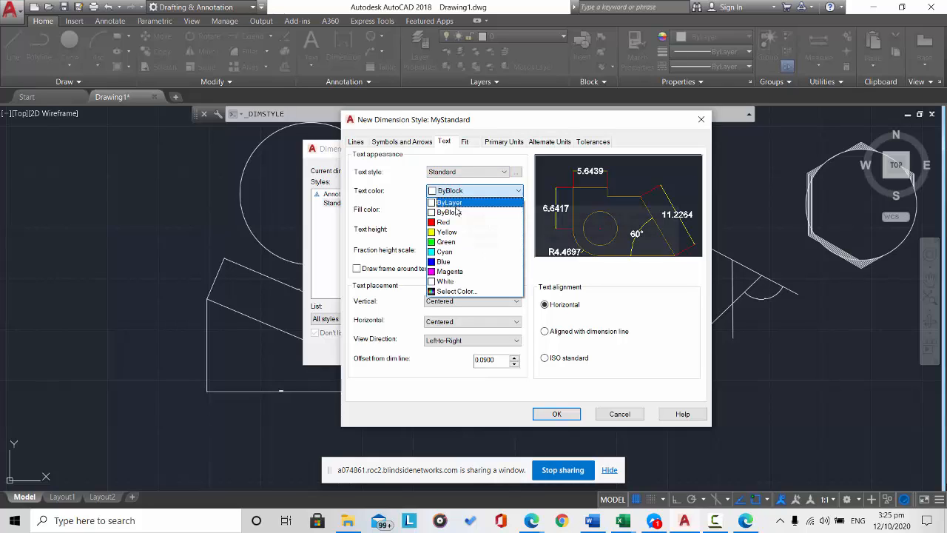
left_click(452, 222)
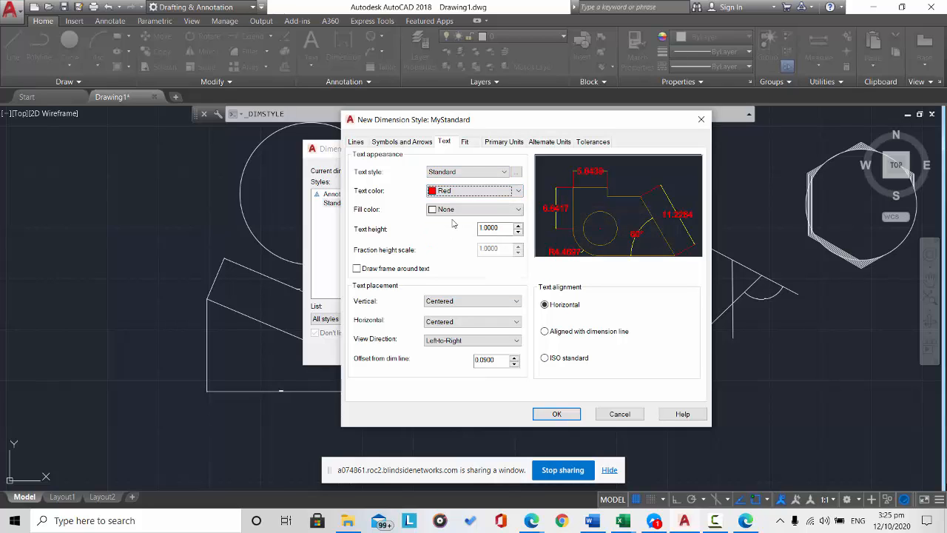
left_click(464, 191)
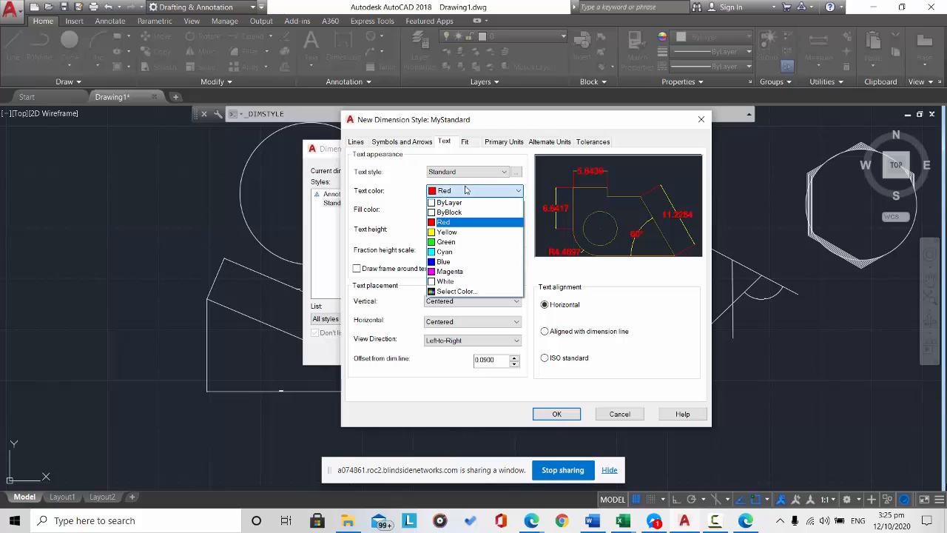
left_click(458, 264)
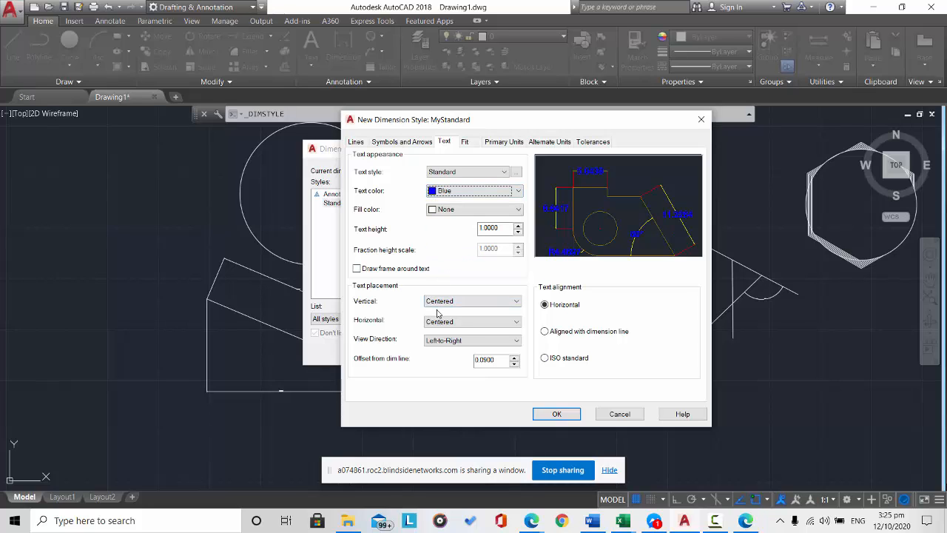
- Try Magenta, Green and Cyan as the dimension text color, and settle on Yellow
left_click(459, 192)
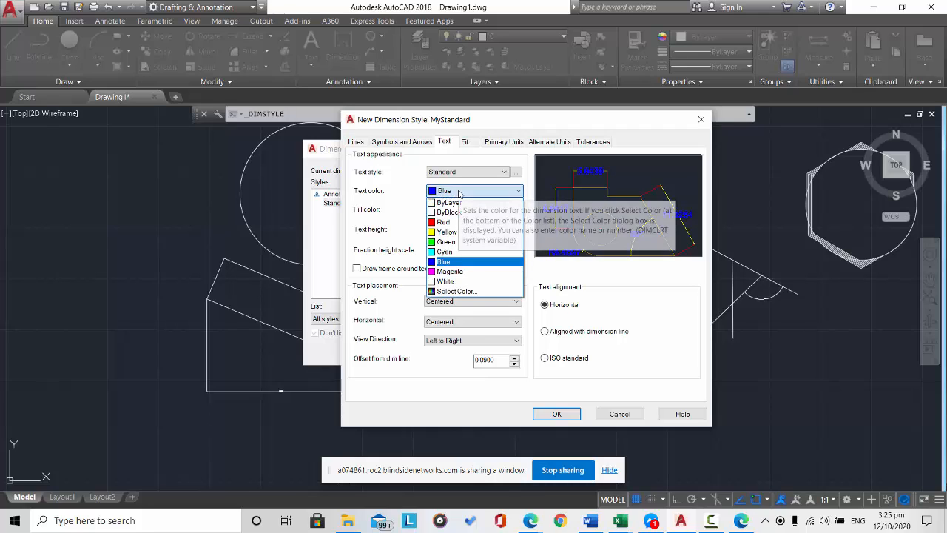
left_click(469, 272)
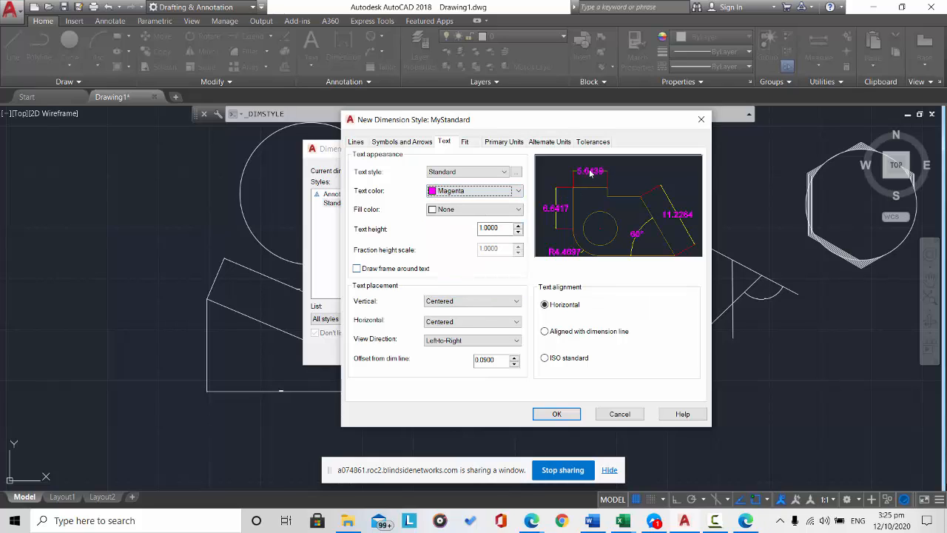
left_click(483, 190)
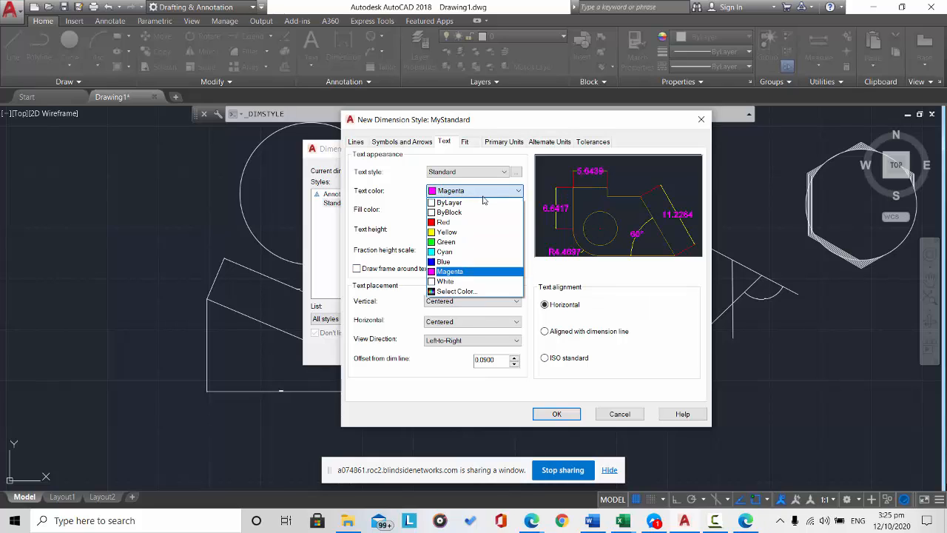
left_click(470, 244)
left_click(488, 193)
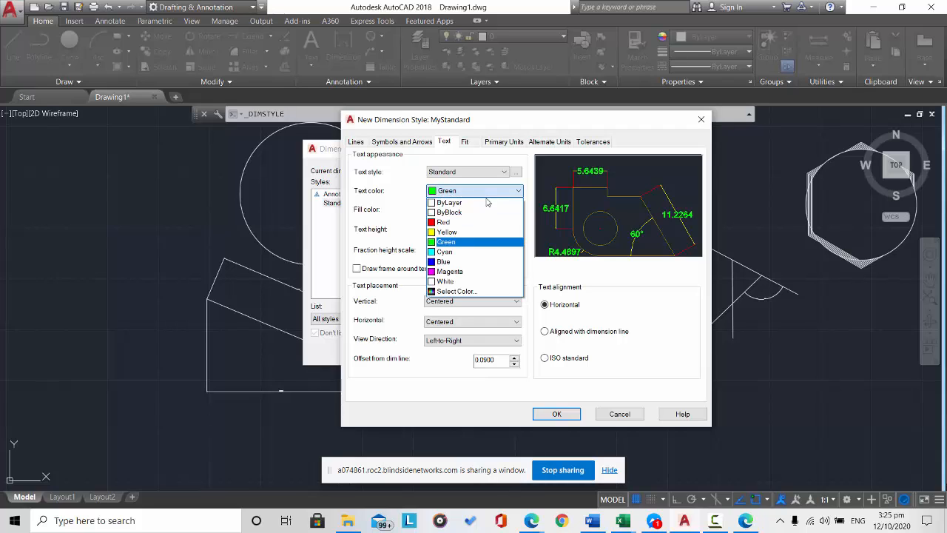
left_click(475, 253)
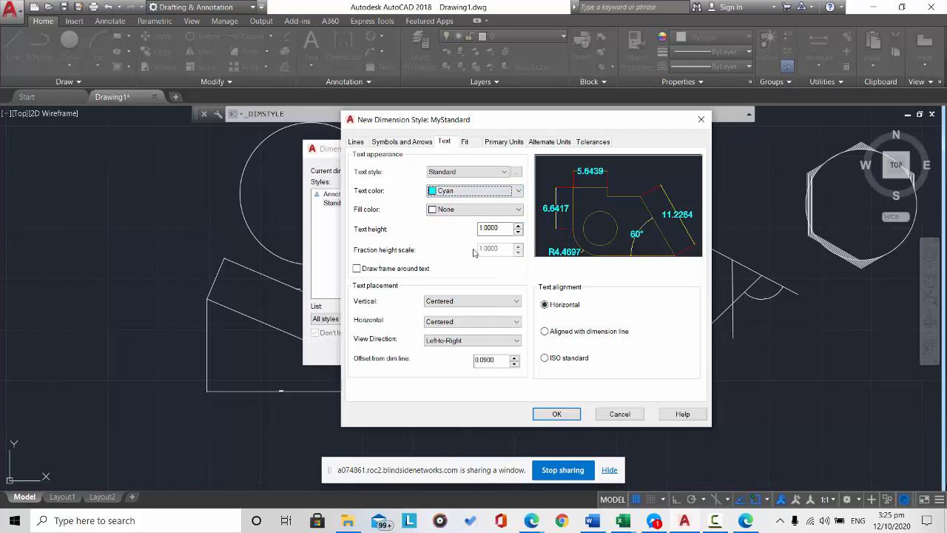
left_click(475, 194)
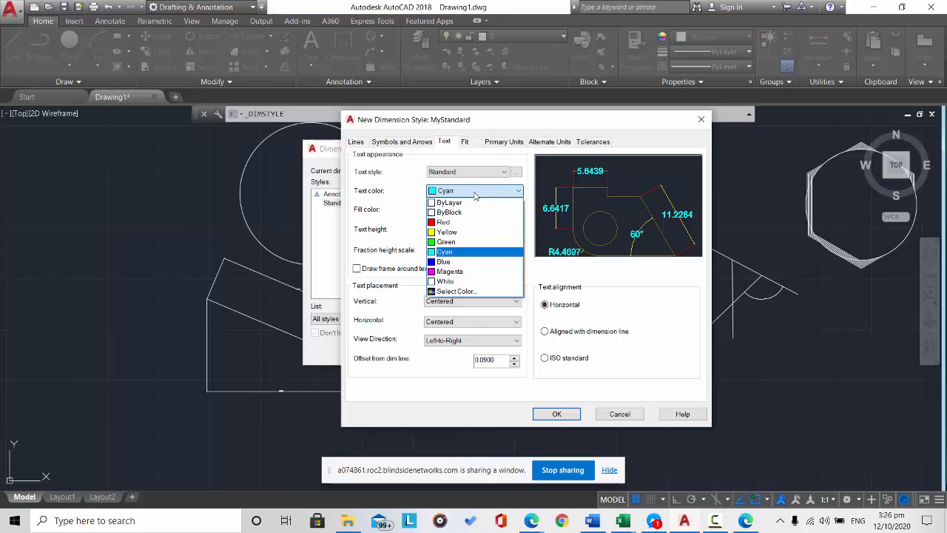
left_click(466, 236)
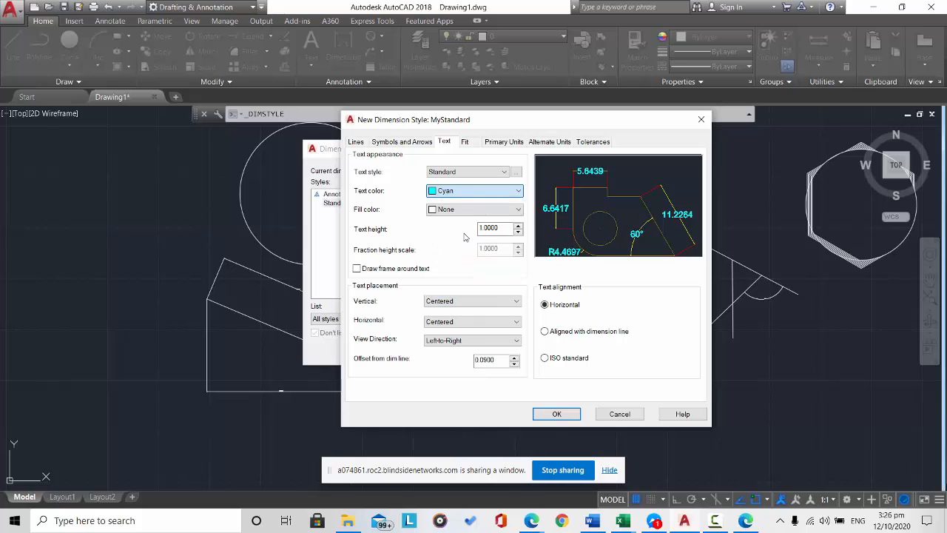
left_click(481, 193)
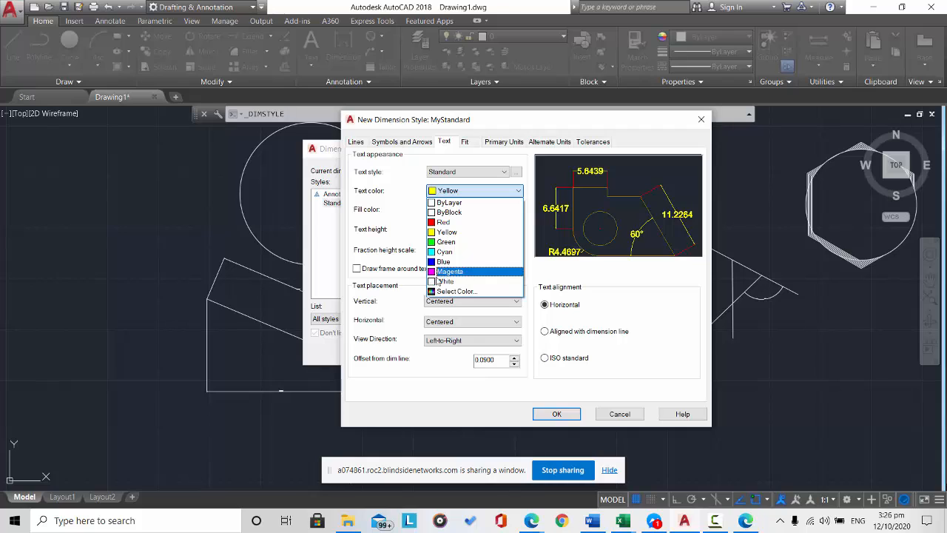
left_click(674, 298)
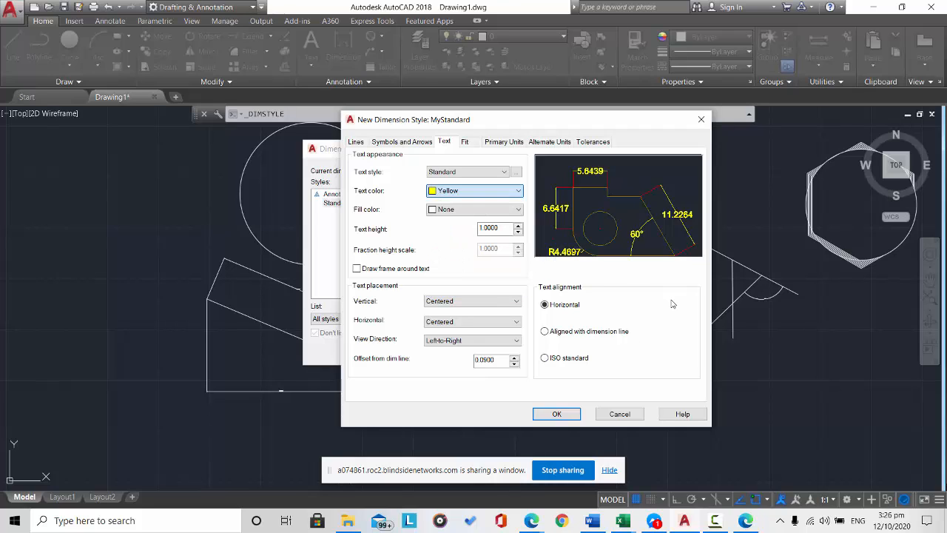
- Set the primary linear units to the Engineering format with a precision of 0'-0.00"
left_click(465, 142)
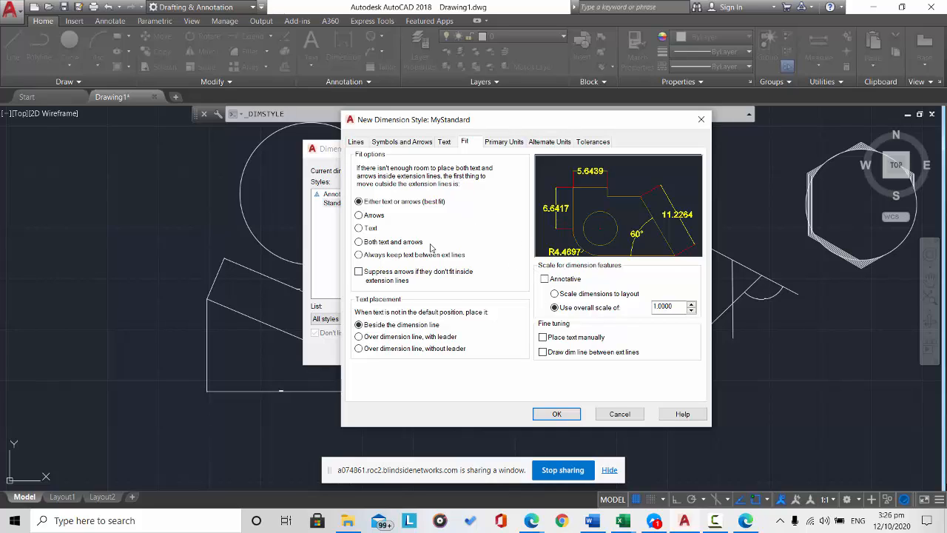
left_click(502, 143)
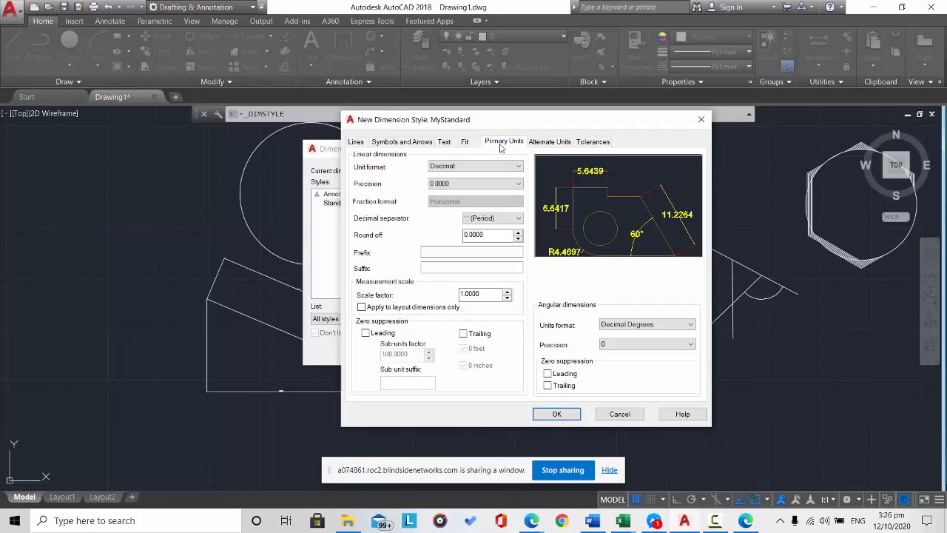
left_click(467, 167)
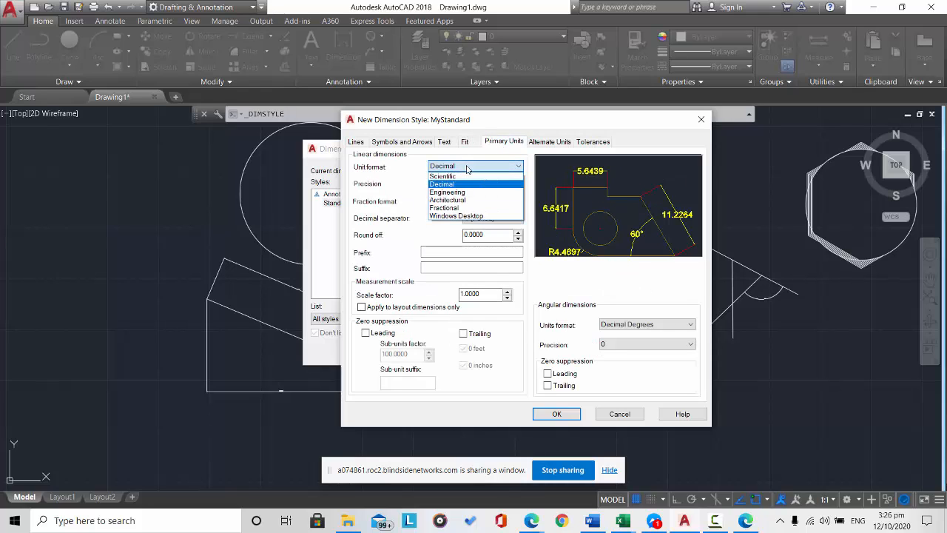
left_click(467, 167)
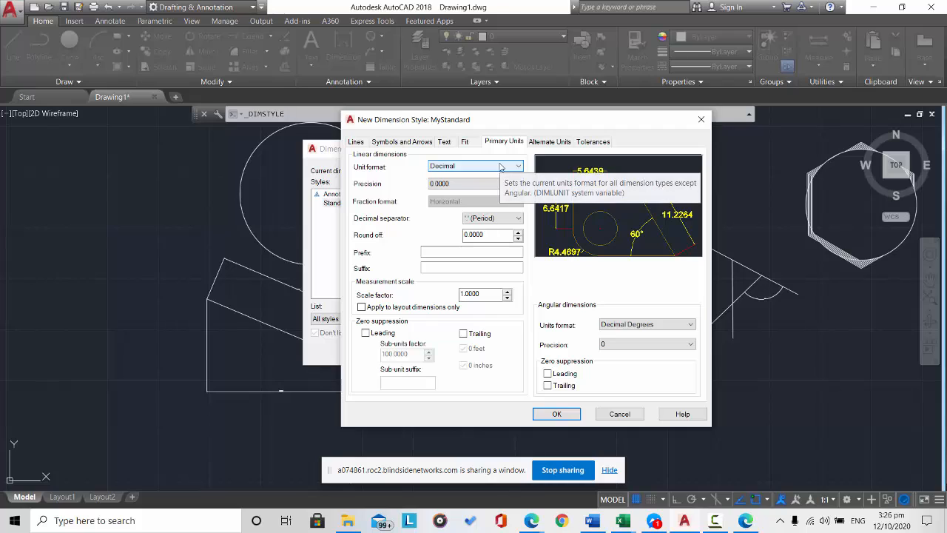
left_click(500, 166)
left_click(494, 193)
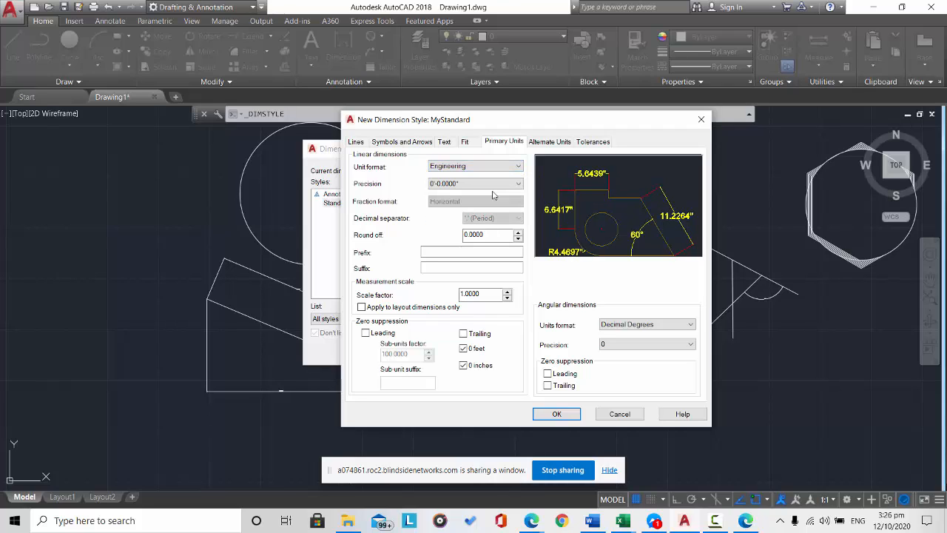
left_click(493, 184)
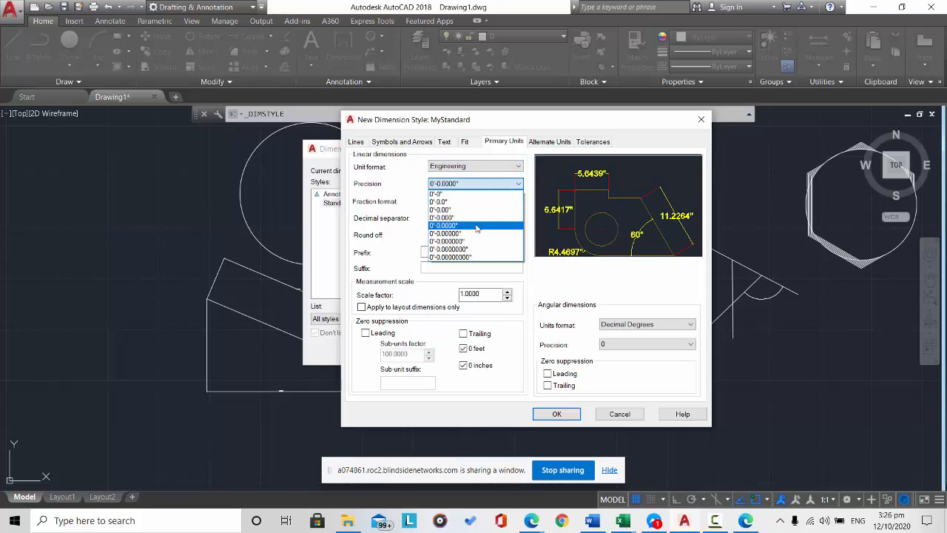
left_click(478, 210)
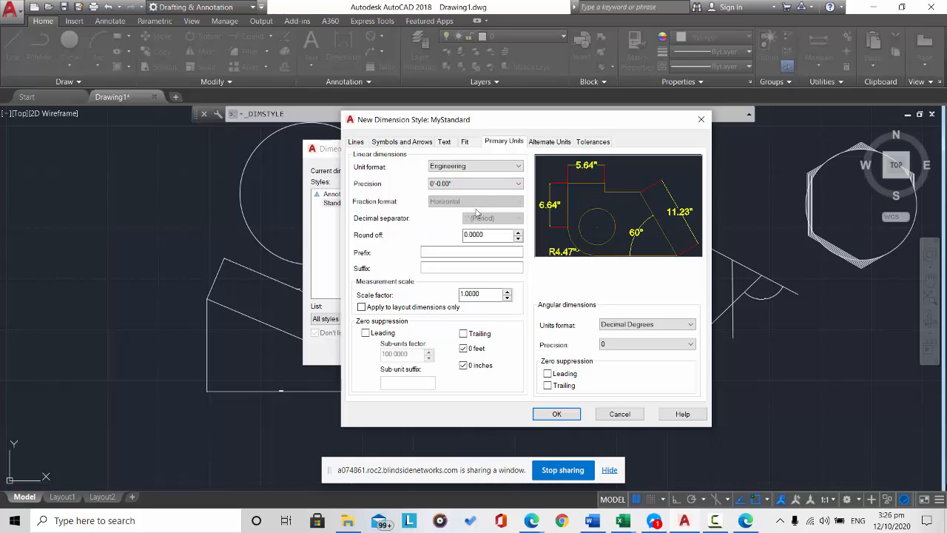
- Try a round-off of 0.0060 for the linear dimensions, and return it to 0.0000
left_click(468, 296)
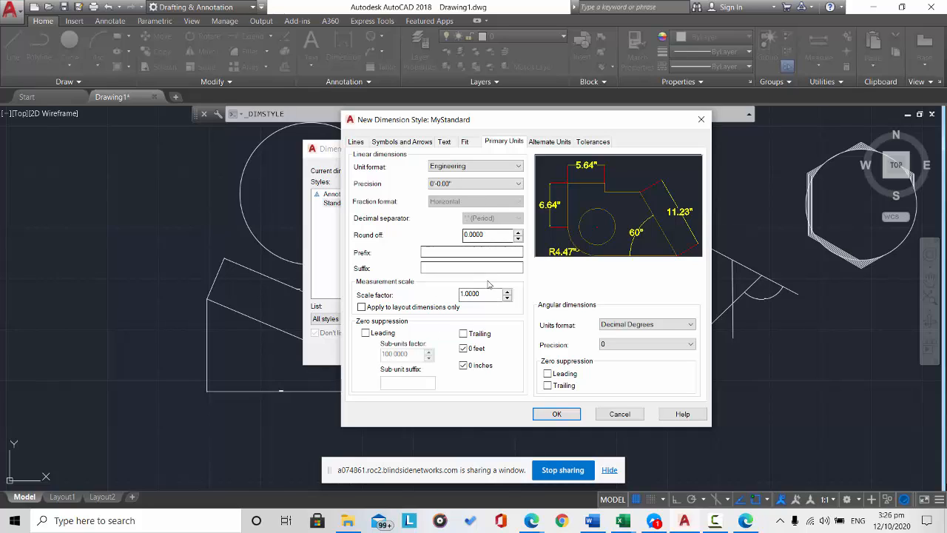
left_click(518, 233)
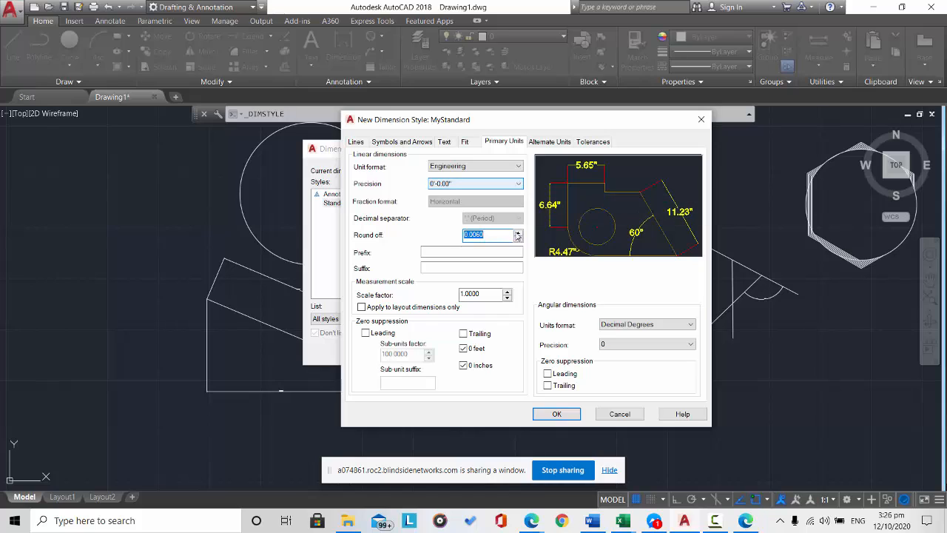
left_click(521, 240)
left_click(521, 240)
left_click(521, 240)
left_click(521, 240)
left_click(521, 240)
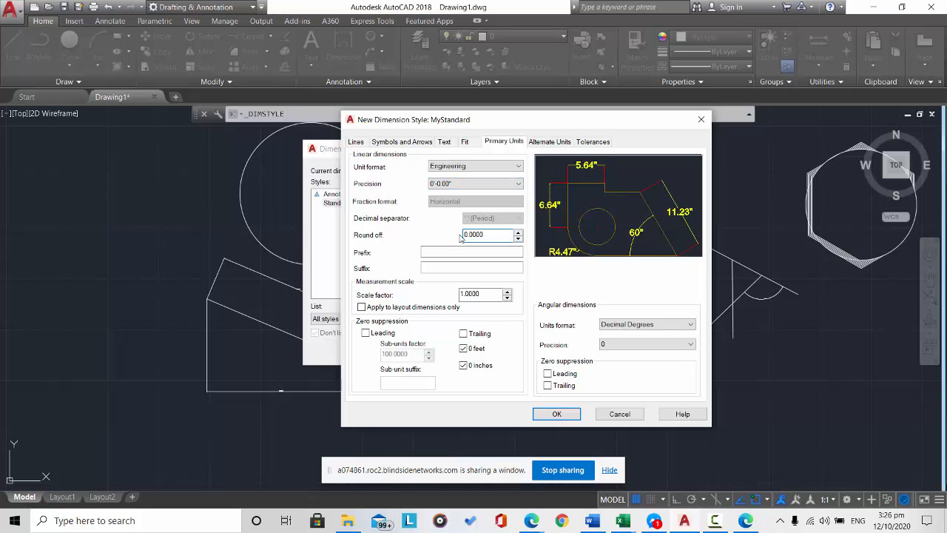
- Try linear precisions of 0'-0.000" and 0'-0.0000", and return to 0'-0.00"
left_click(460, 183)
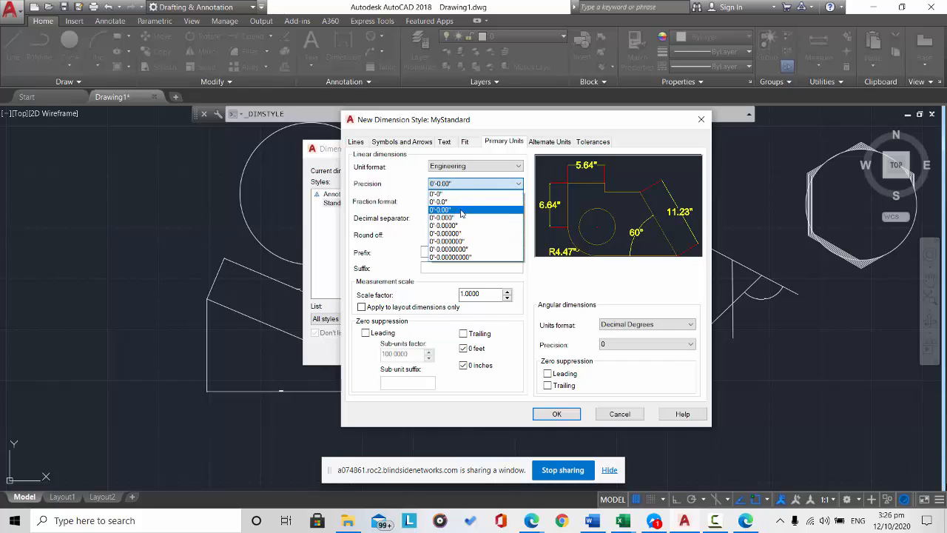
left_click(462, 217)
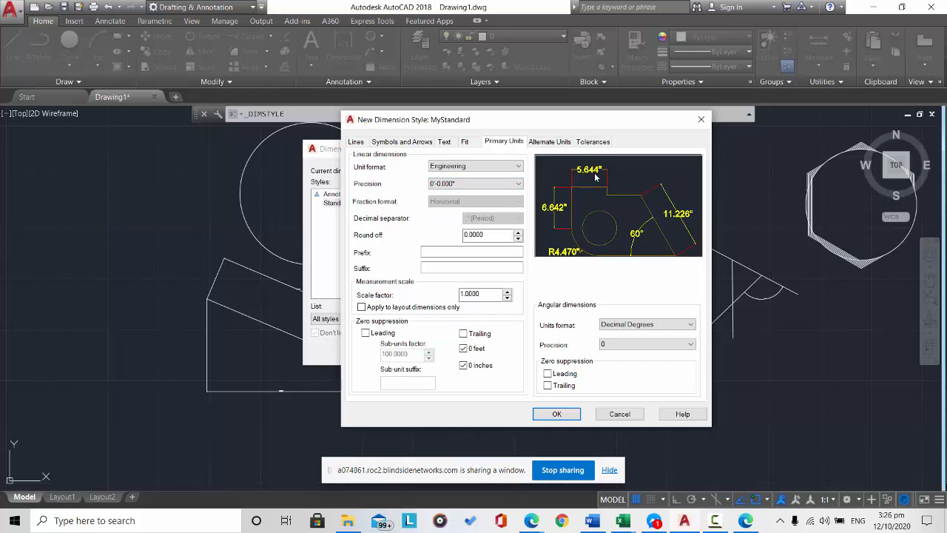
left_click(475, 183)
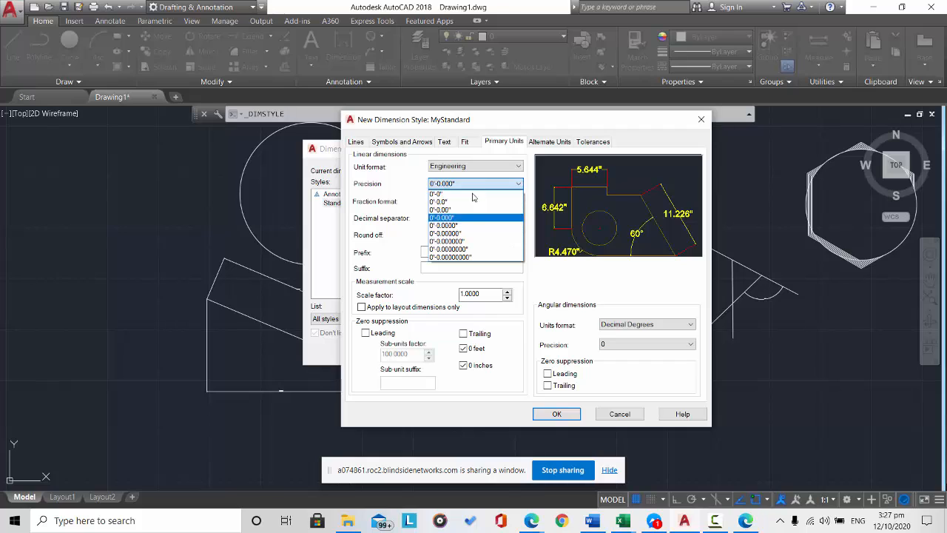
left_click(478, 225)
left_click(477, 185)
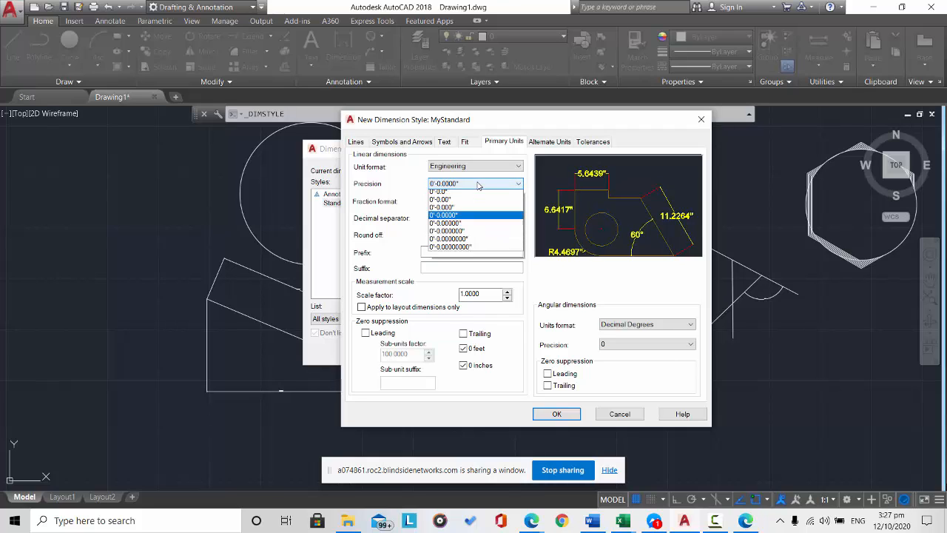
left_click(474, 209)
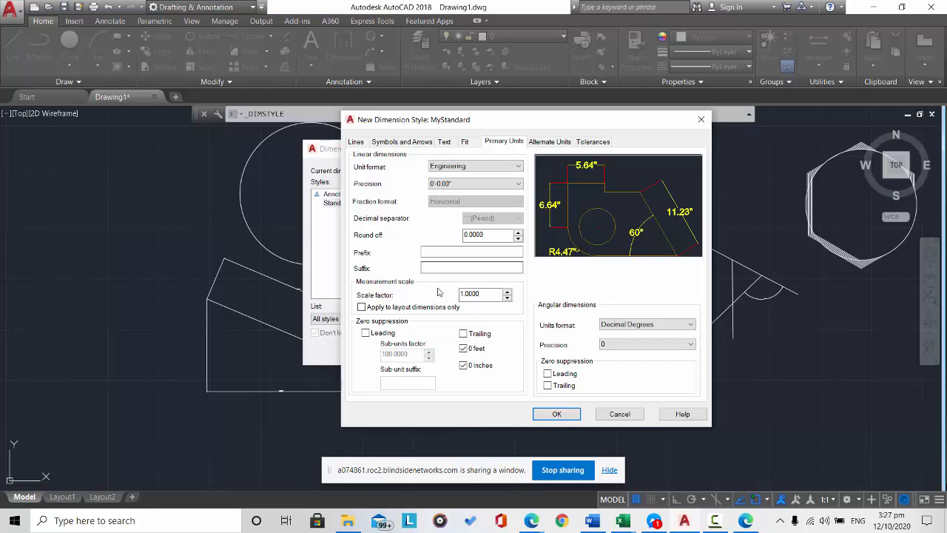
- Review the alternate unit and tolerance settings, save the MyStandard style and make it the current dimension style
left_click(546, 142)
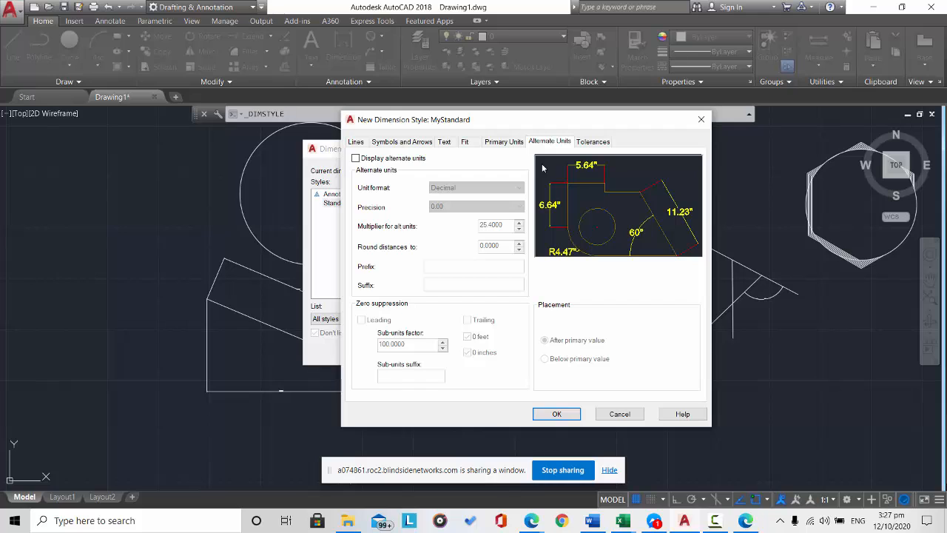
left_click(594, 142)
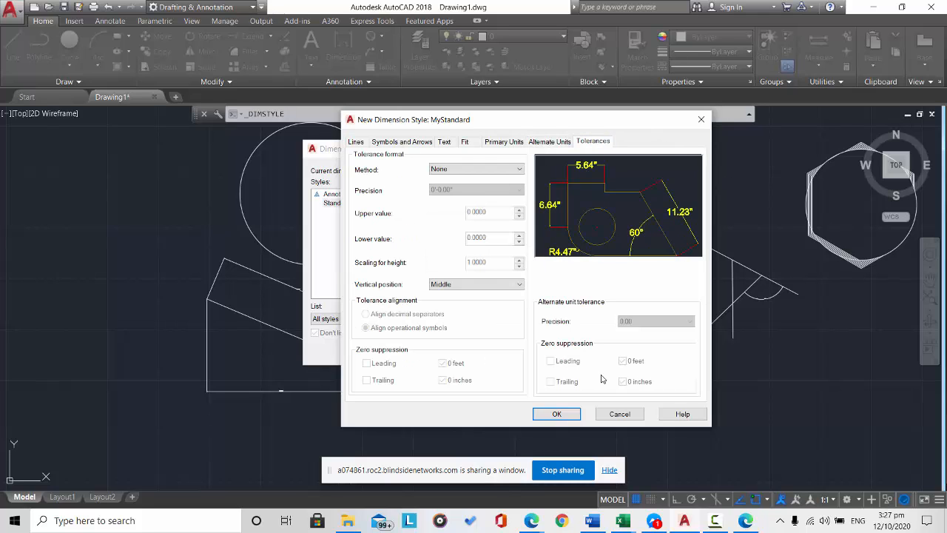
left_click(556, 414)
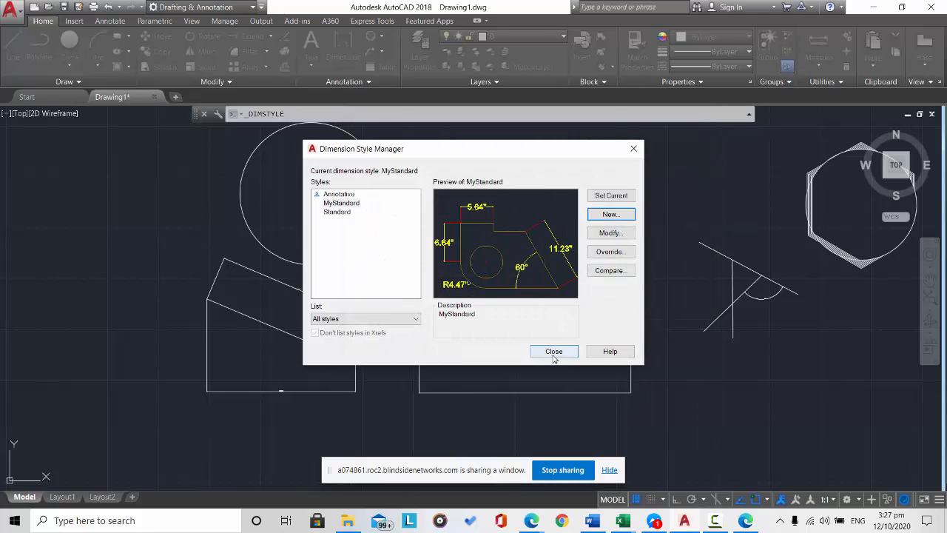
left_click(612, 196)
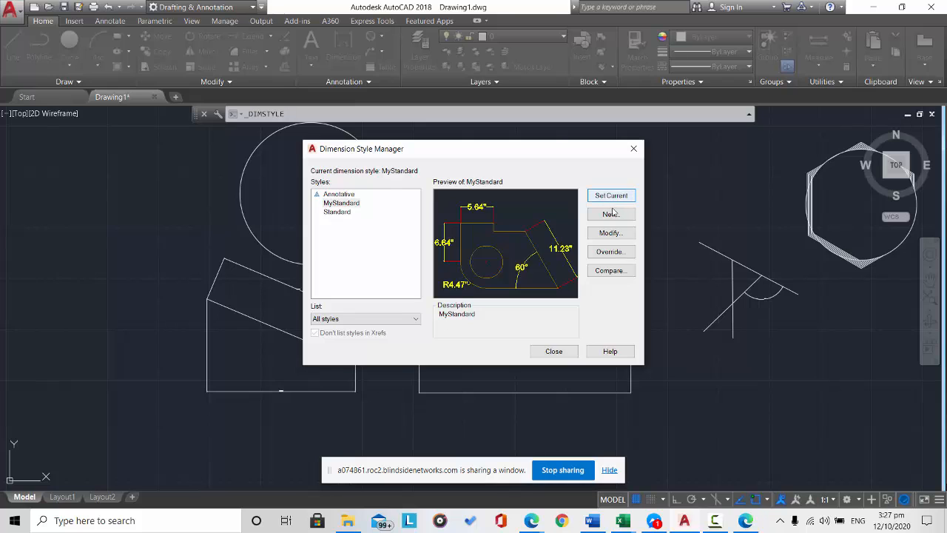
left_click(574, 352)
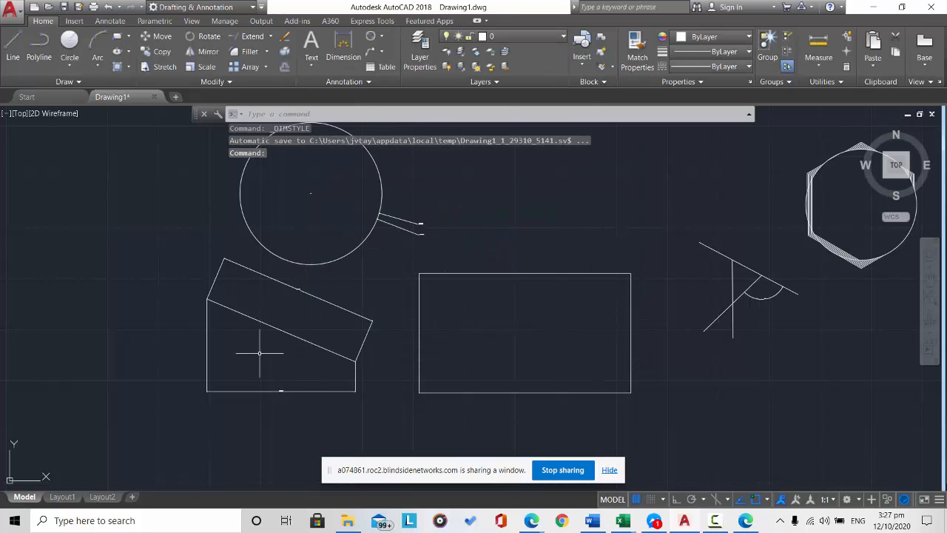
scroll(262, 351, "up", 3)
scroll(266, 353, "down", 3)
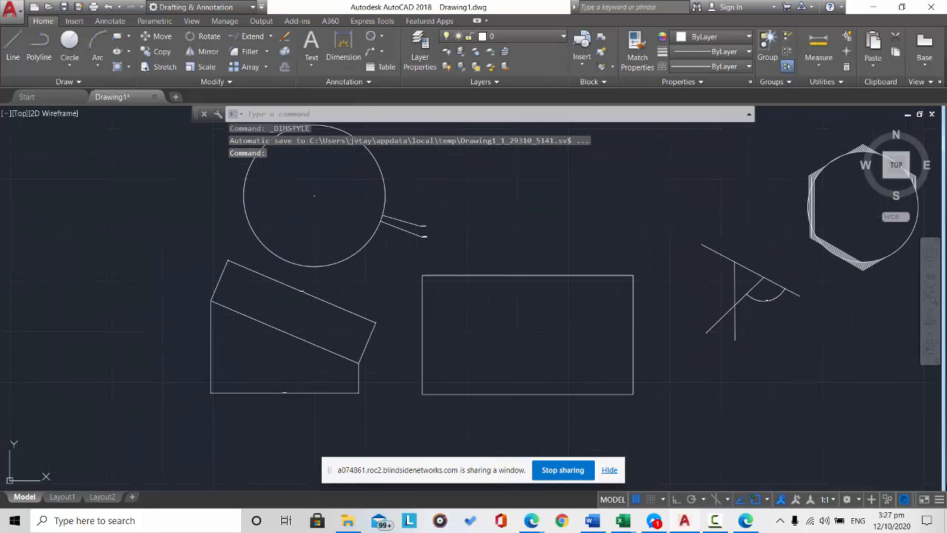
- Open the horizontal dimension's text below the tilted rectangle for editing and apply the MyStyle text style to it
double_click(284, 393)
left_click(345, 415)
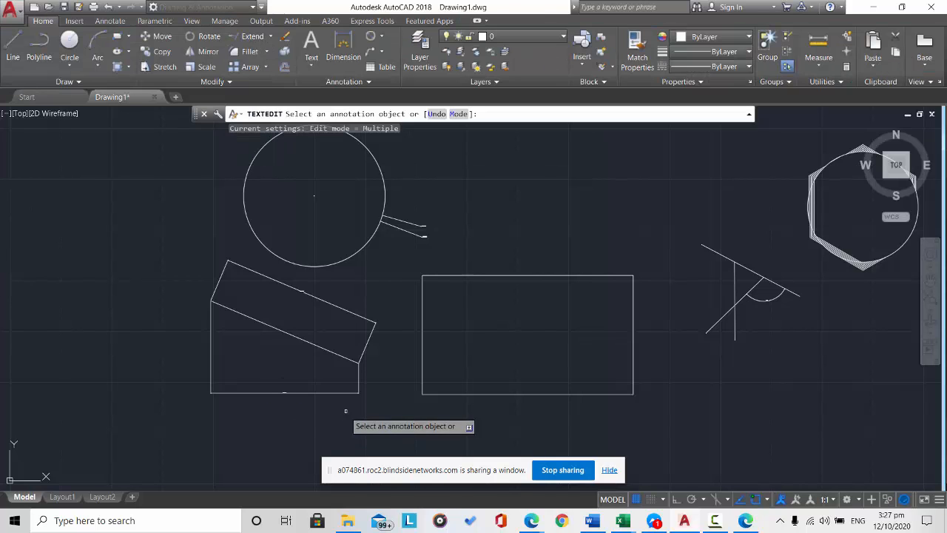
left_click(284, 393)
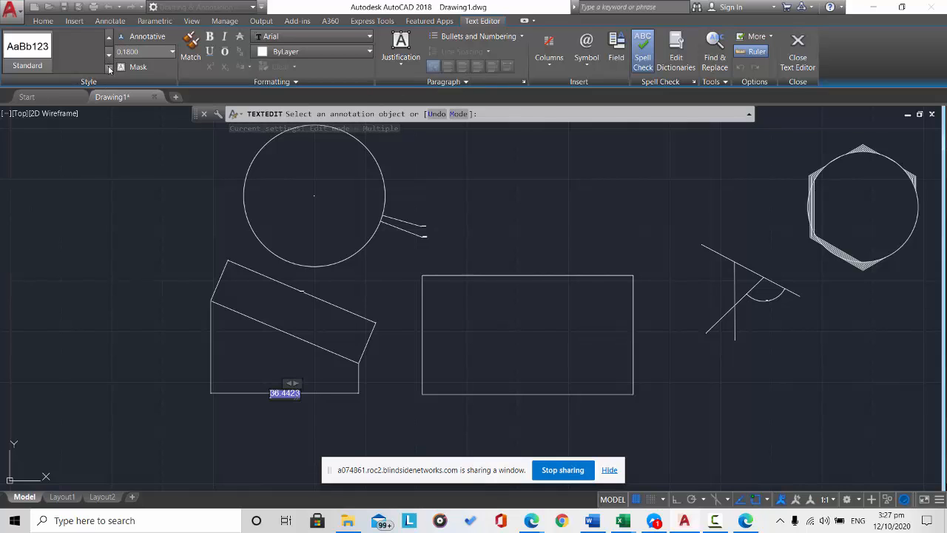
left_click(110, 68)
left_click(115, 52)
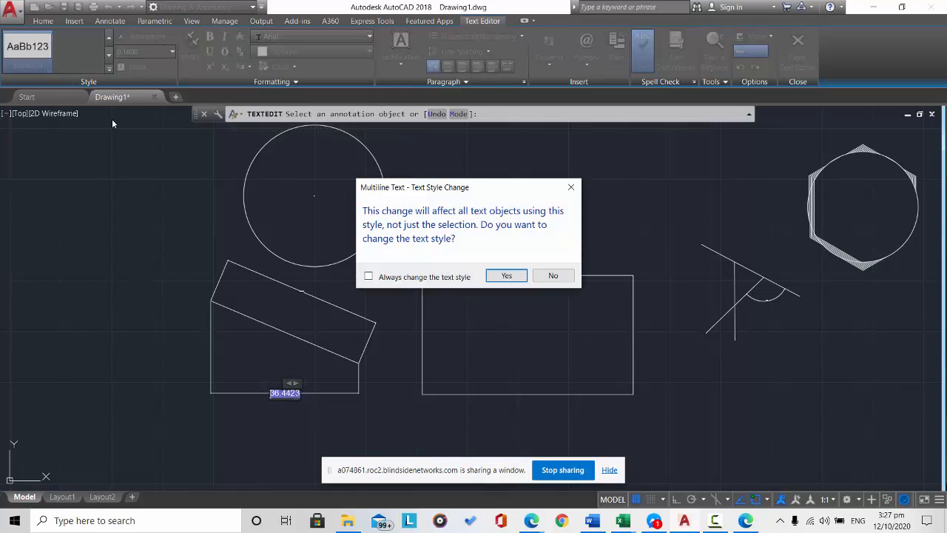
left_click(506, 275)
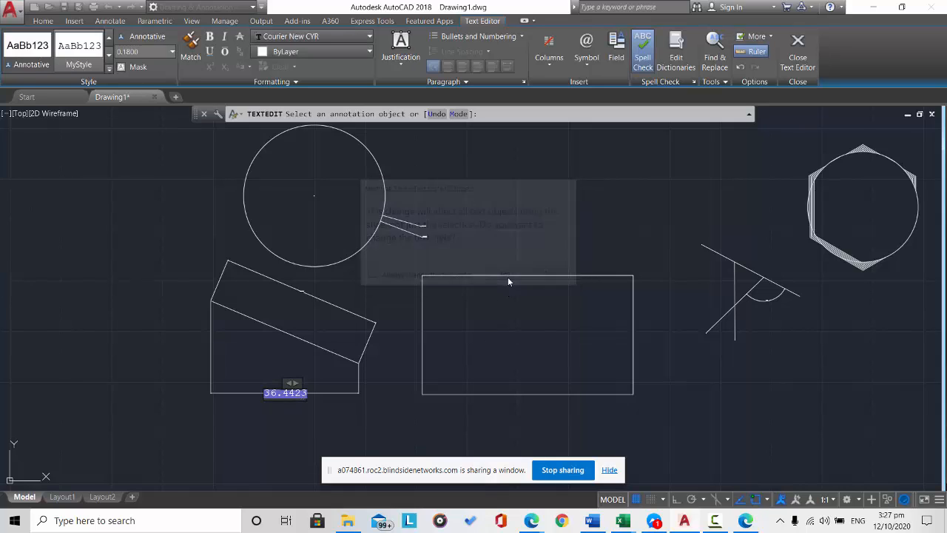
left_click(424, 432)
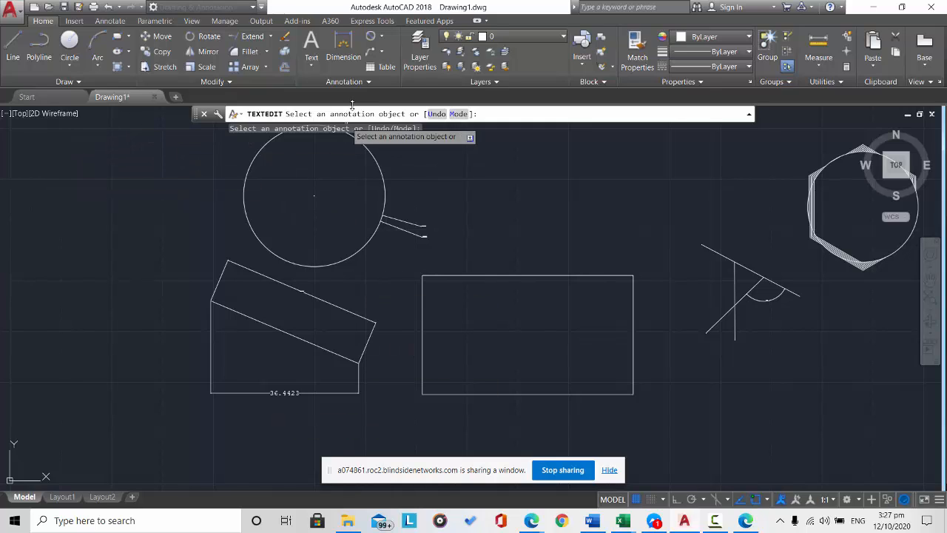
- Try to apply the MyStandard dimension style to the horizontal dimension during text editing, and leave the text edit
left_click(354, 80)
left_click(355, 112)
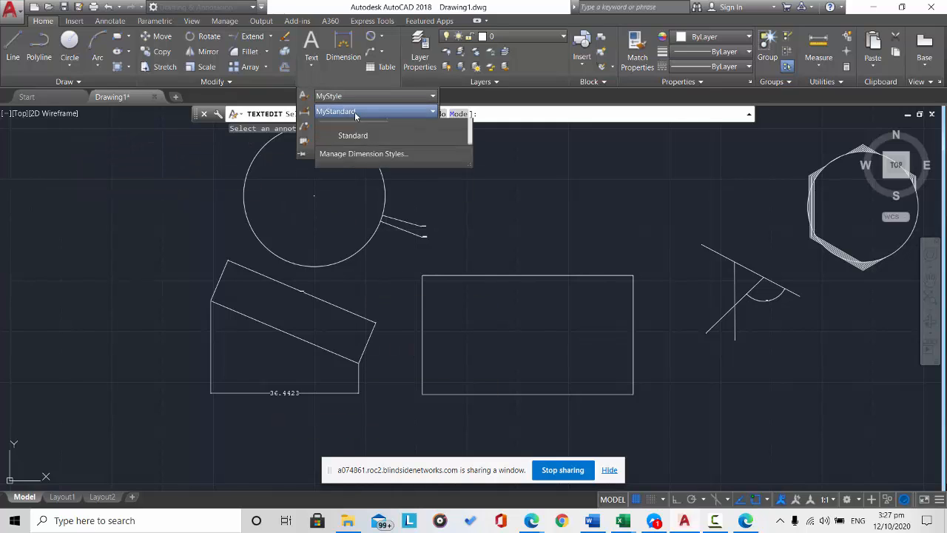
left_click(427, 152)
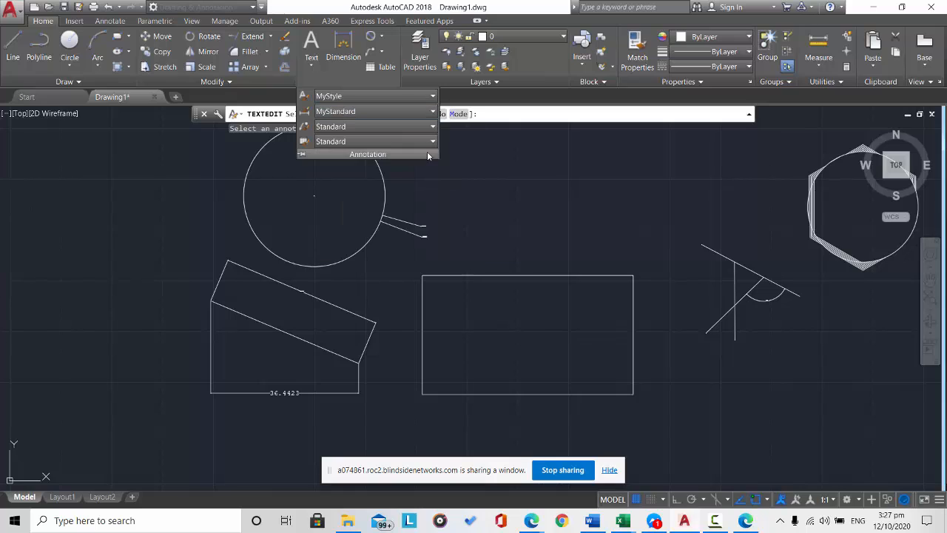
left_click(410, 111)
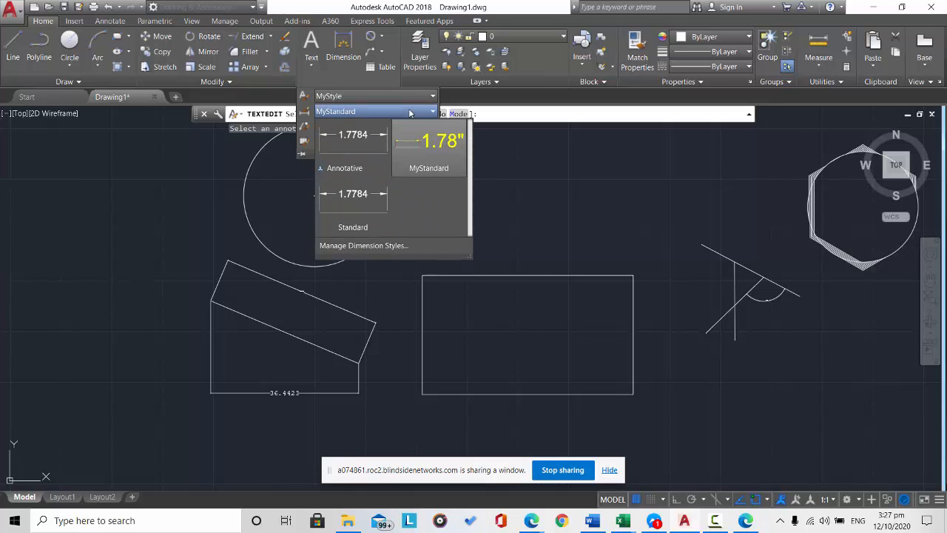
left_click(444, 145)
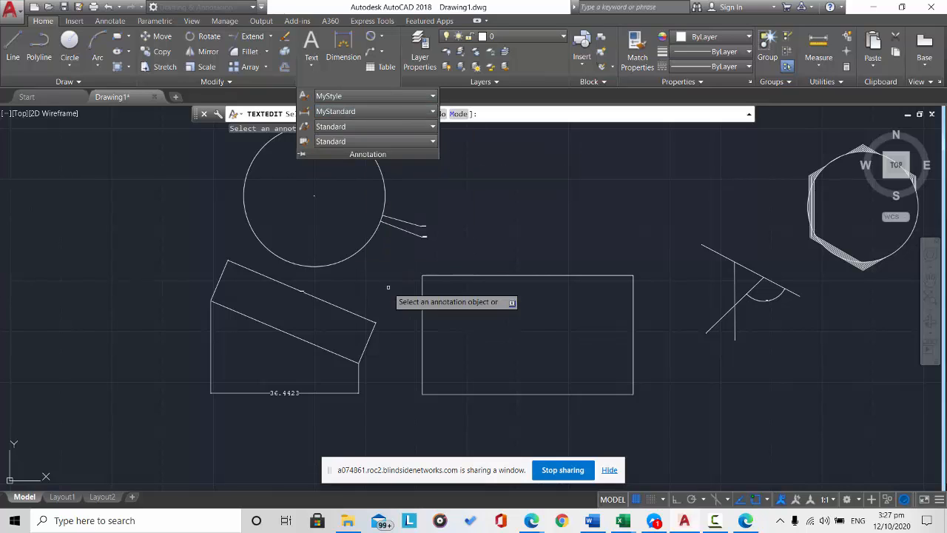
left_click(338, 392)
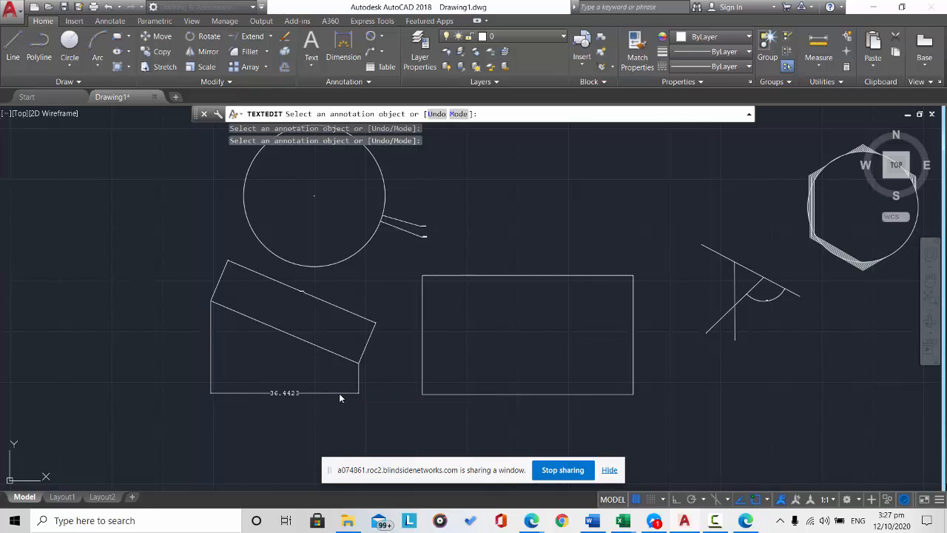
left_click(339, 392)
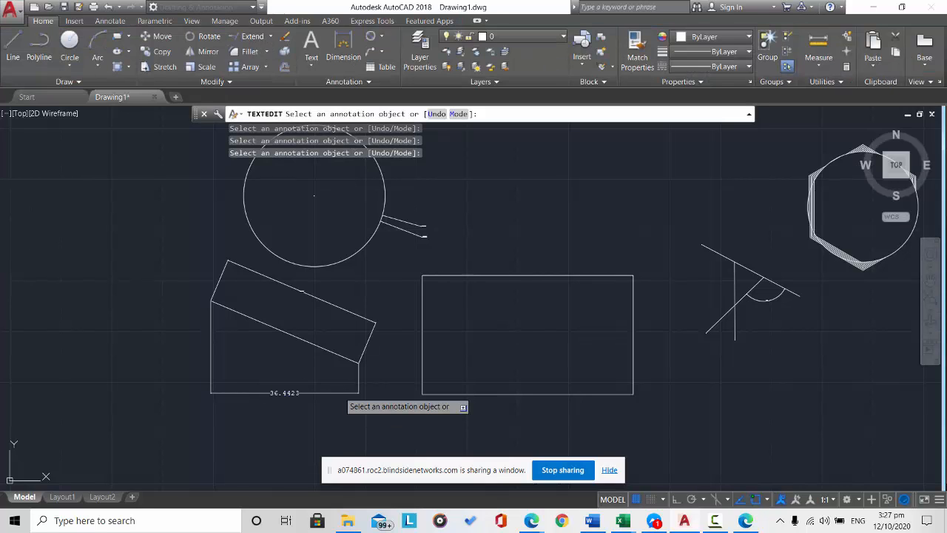
left_click(346, 393)
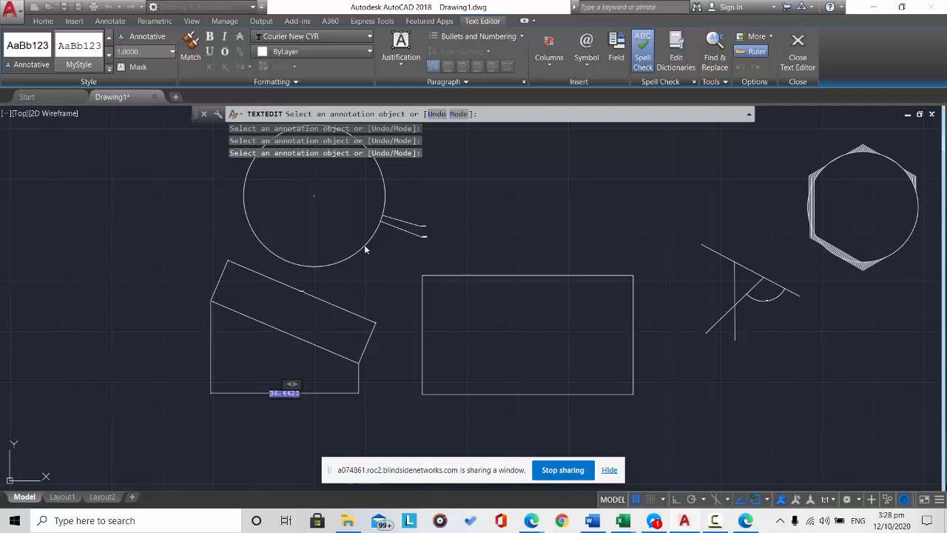
key("Escape")
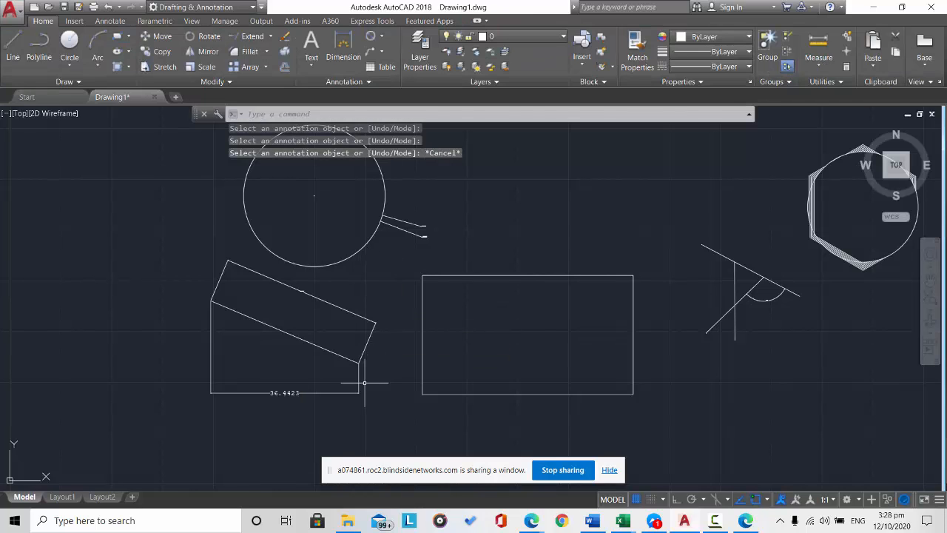
- Assign the MyStandard dimension style to the horizontal dimension below the tilted rectangle and clear the selection
left_click(359, 384)
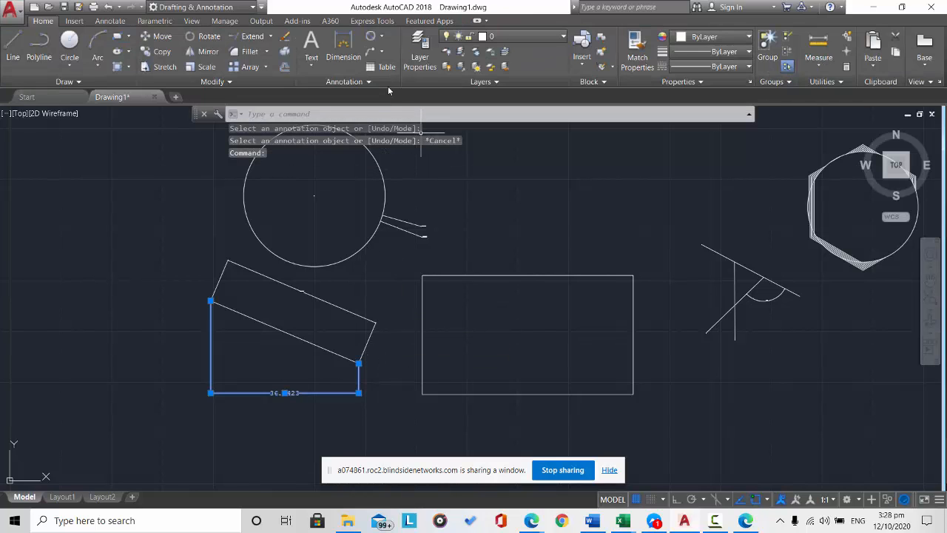
left_click(391, 78)
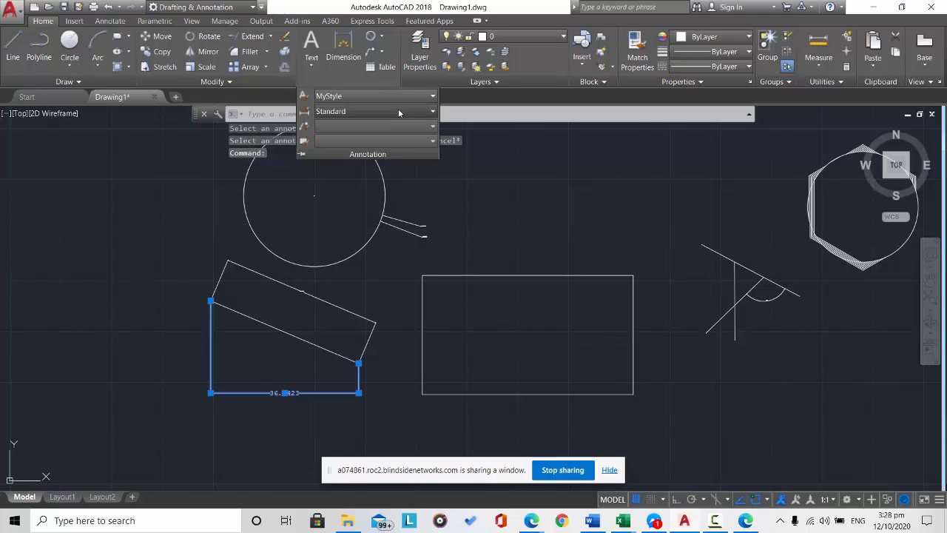
left_click(398, 111)
left_click(431, 144)
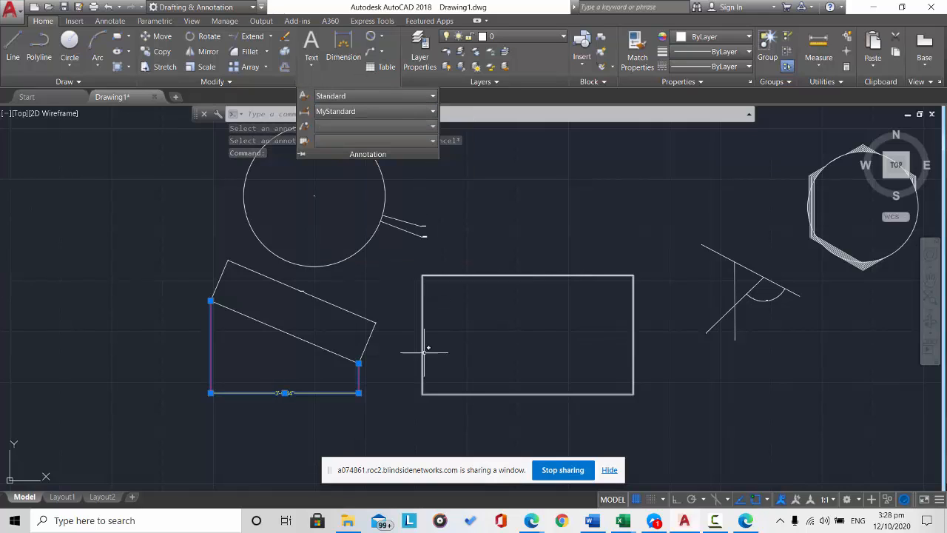
left_click(395, 380)
key("Escape")
key("Escape")
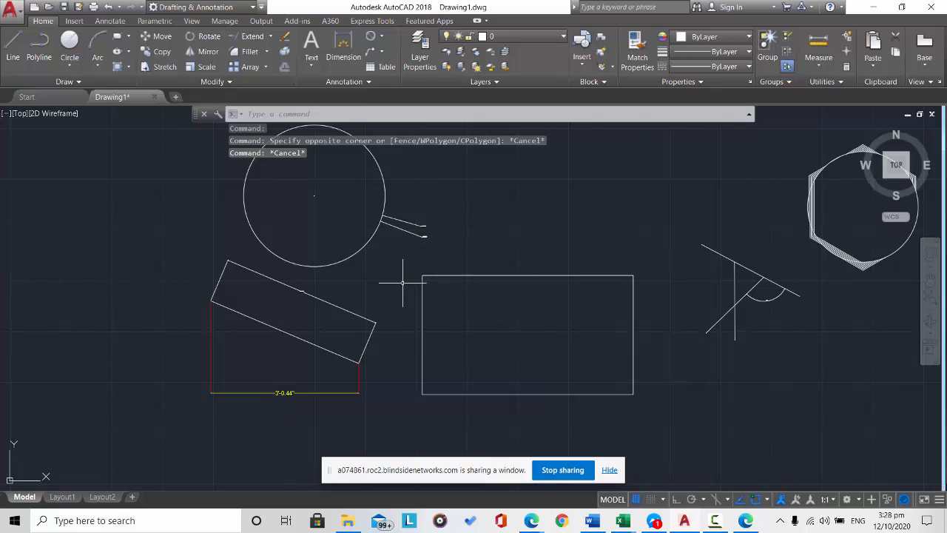
- Assign the MyStandard dimension style to the aligned dimension, the circle's radius and diameter dimensions, and the angular dimension together
left_click(346, 307)
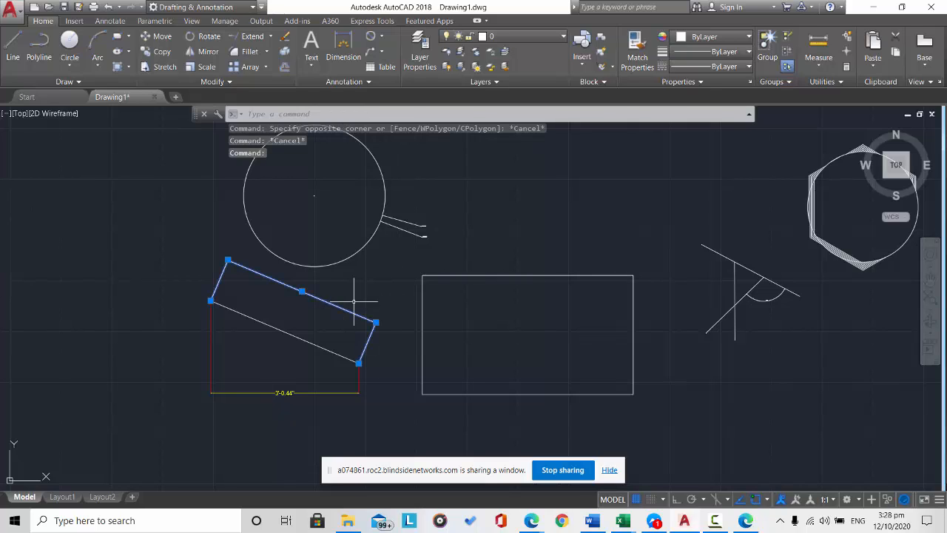
left_click(404, 231)
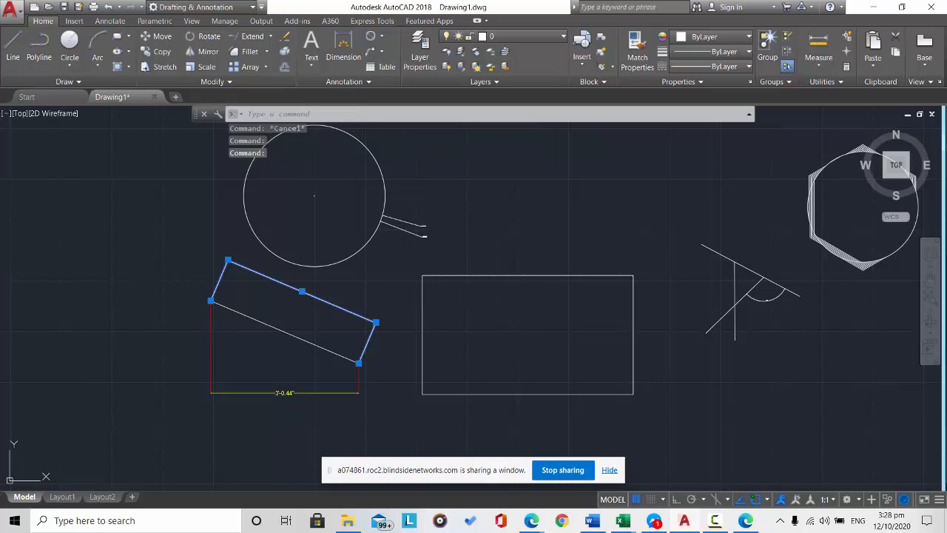
left_click(406, 221)
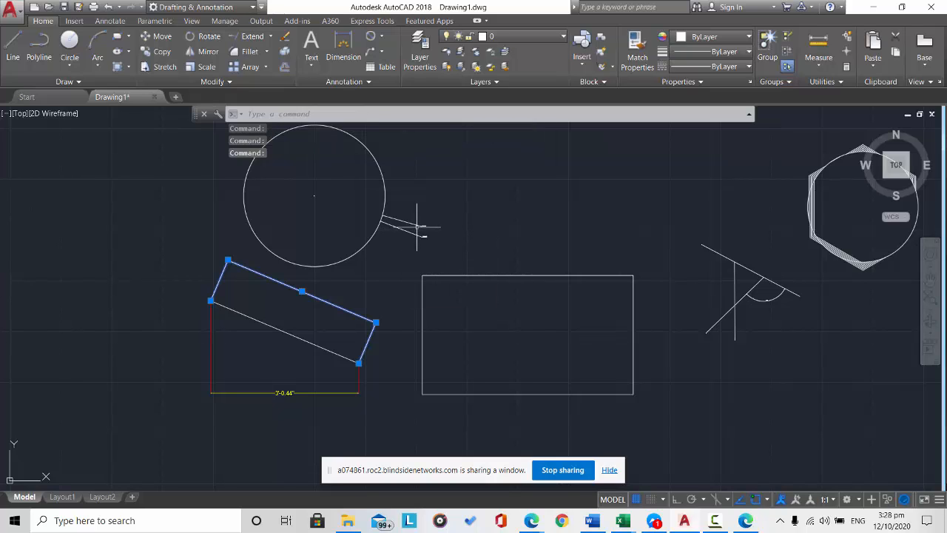
left_click(418, 227)
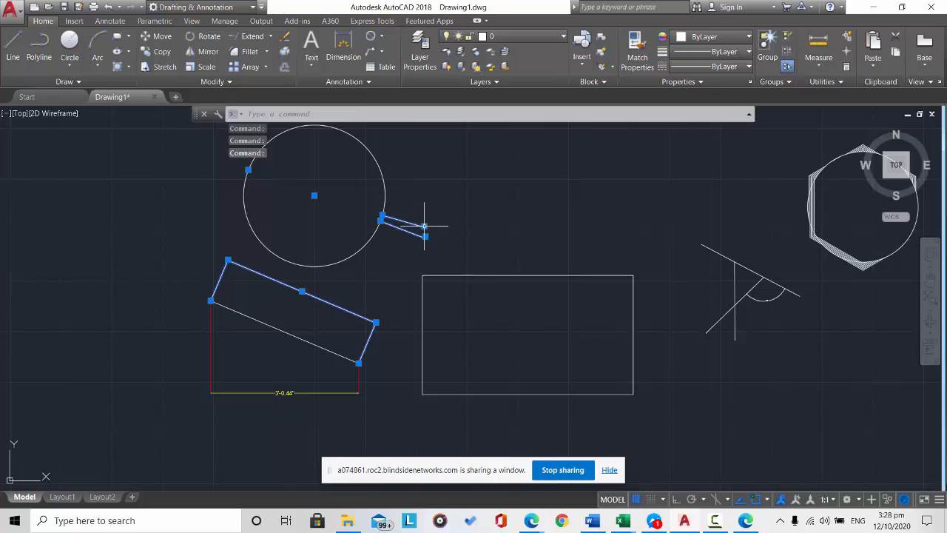
left_click(774, 292)
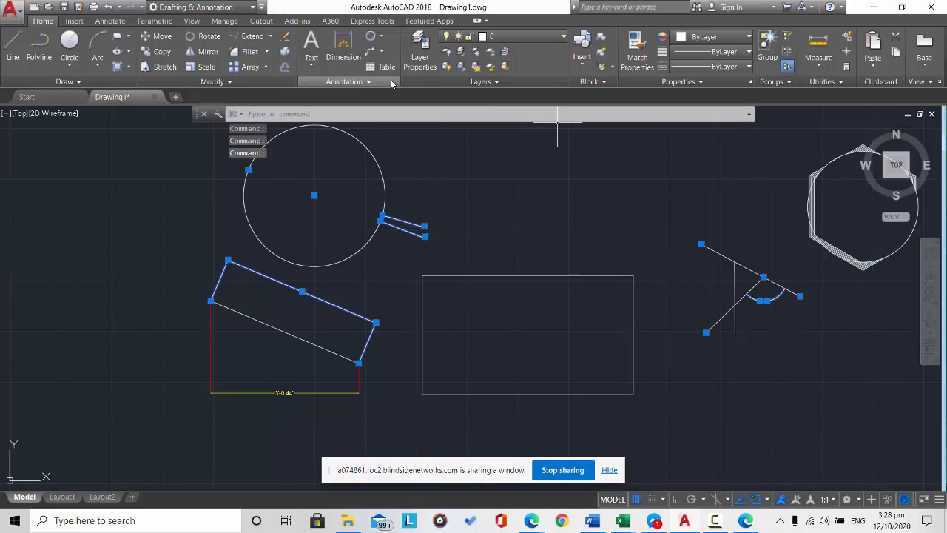
left_click(391, 80)
left_click(389, 110)
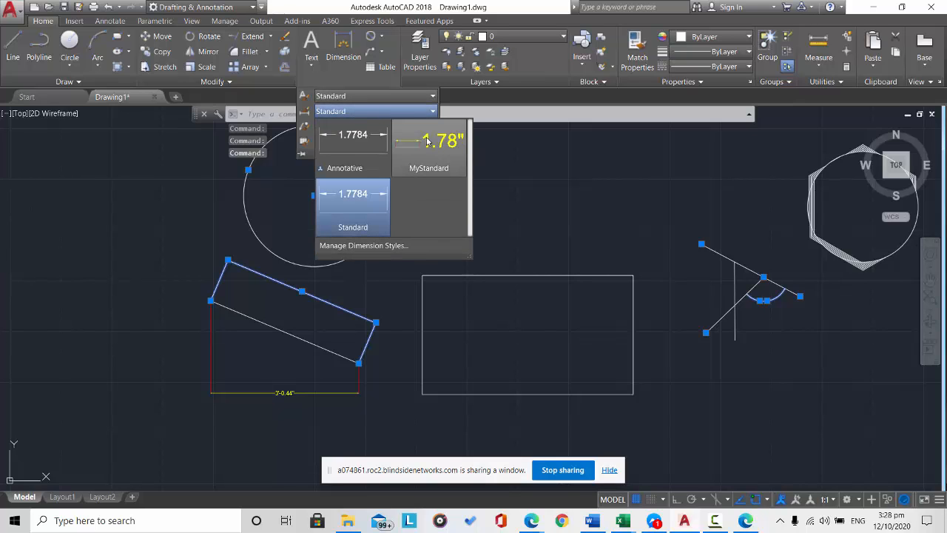
left_click(433, 145)
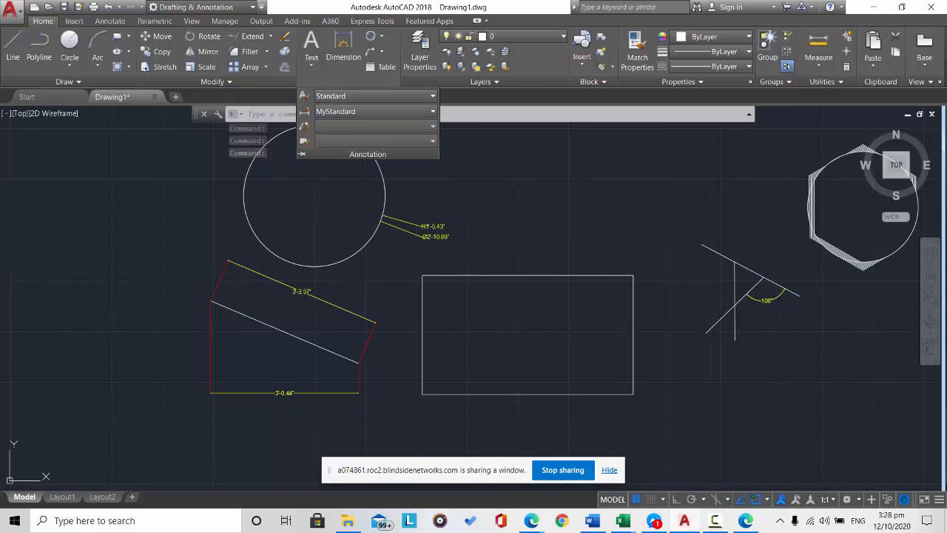
key("Escape")
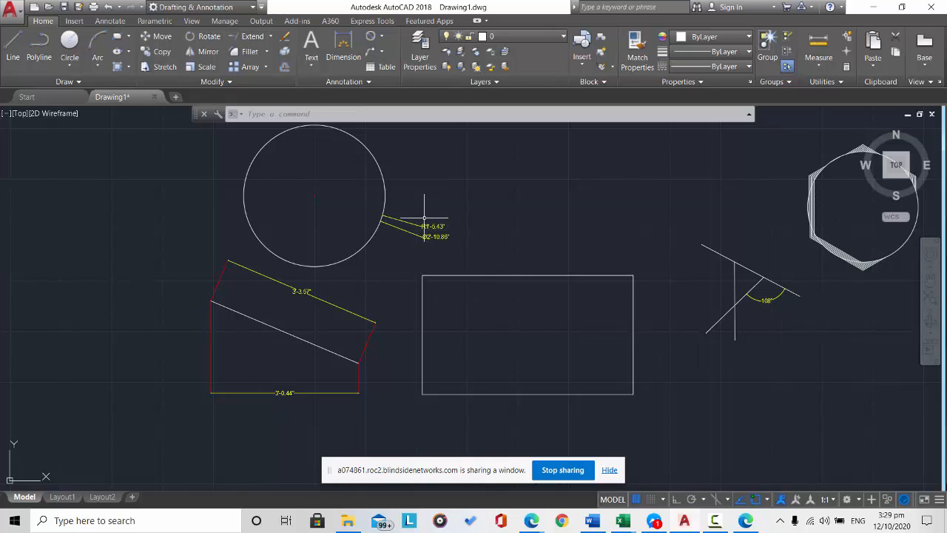
mouse_move(418, 216)
left_mouse_down()
mouse_move(467, 246)
mouse_move(464, 263)
mouse_move(427, 216)
left_mouse_up()
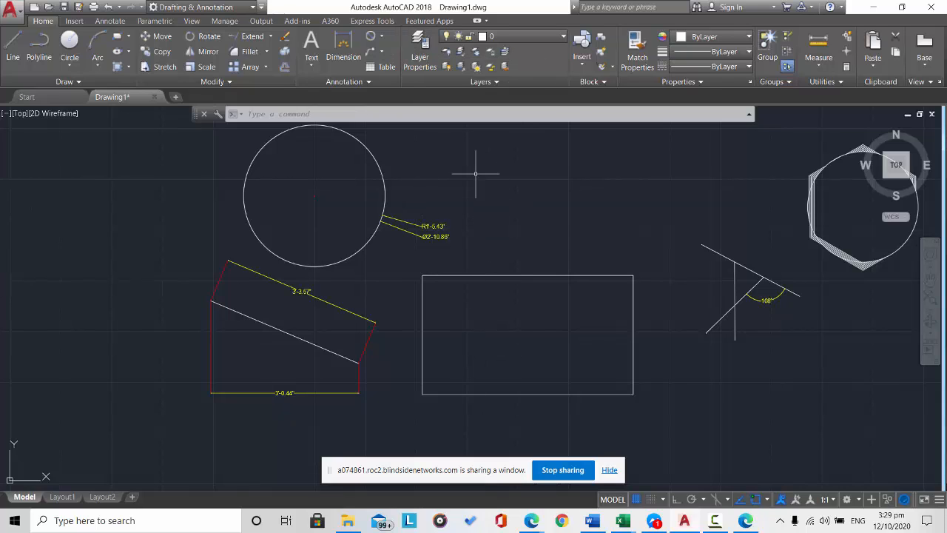
- Create a new layer named Dimension in the layer properties
left_click(423, 57)
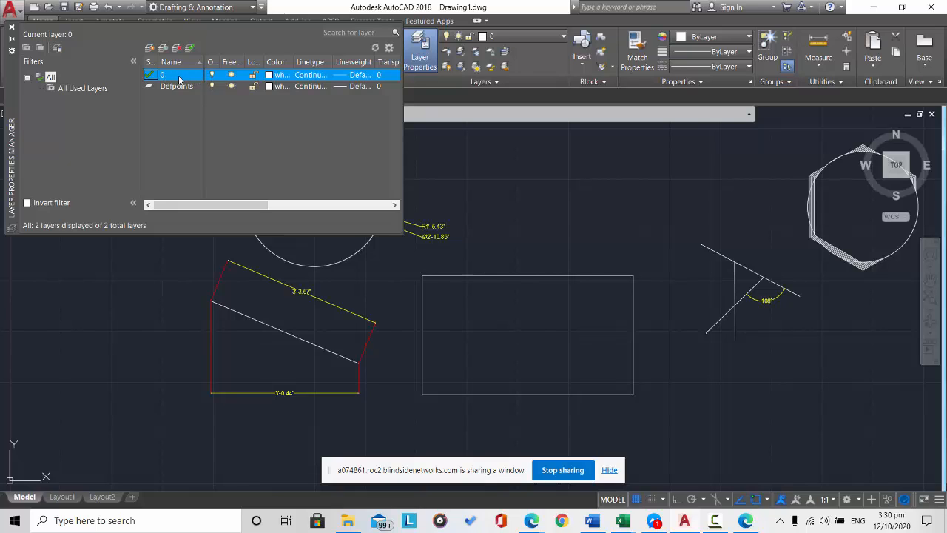
left_click(149, 50)
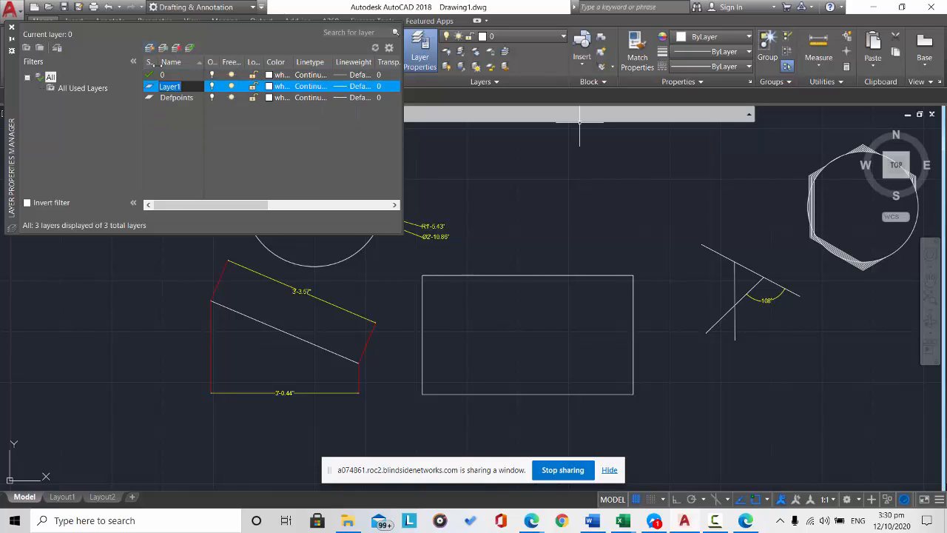
type("Dimensi")
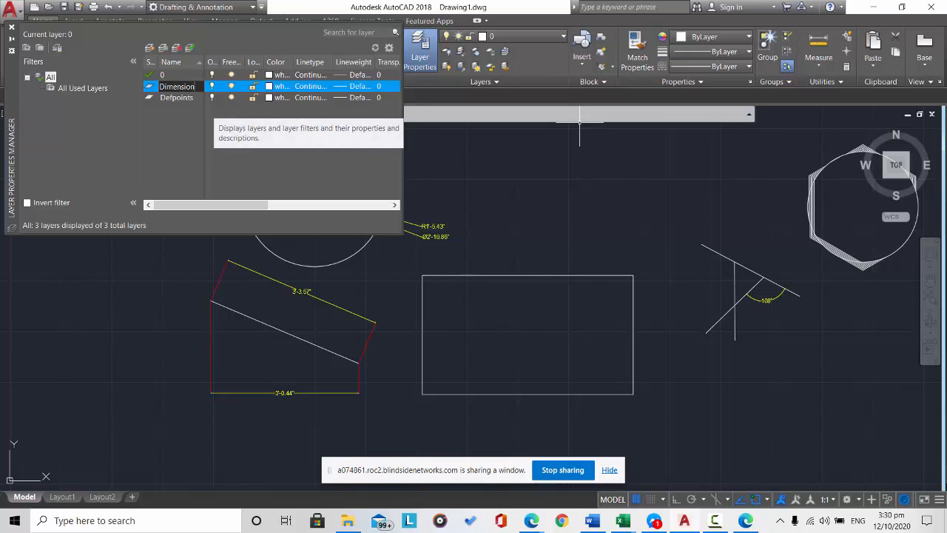
type("on")
key("Return")
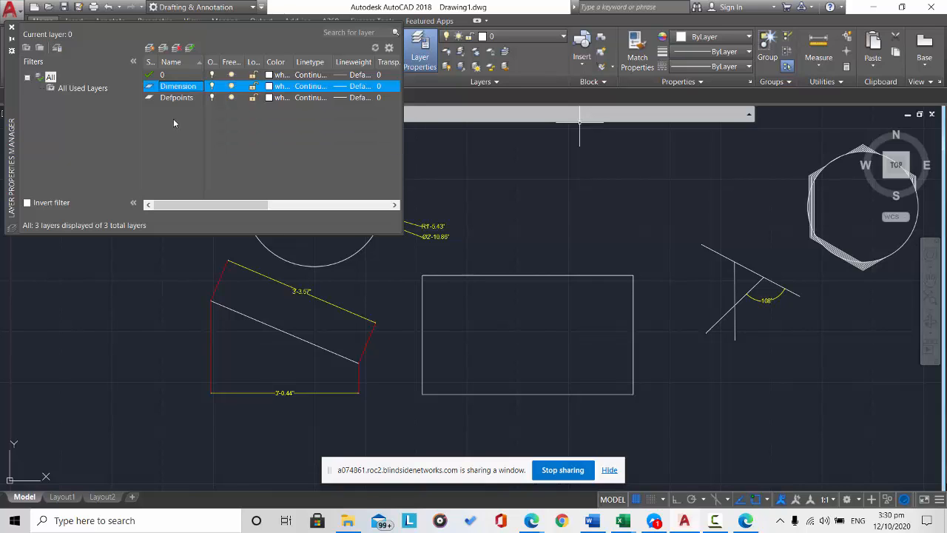
left_click(179, 77)
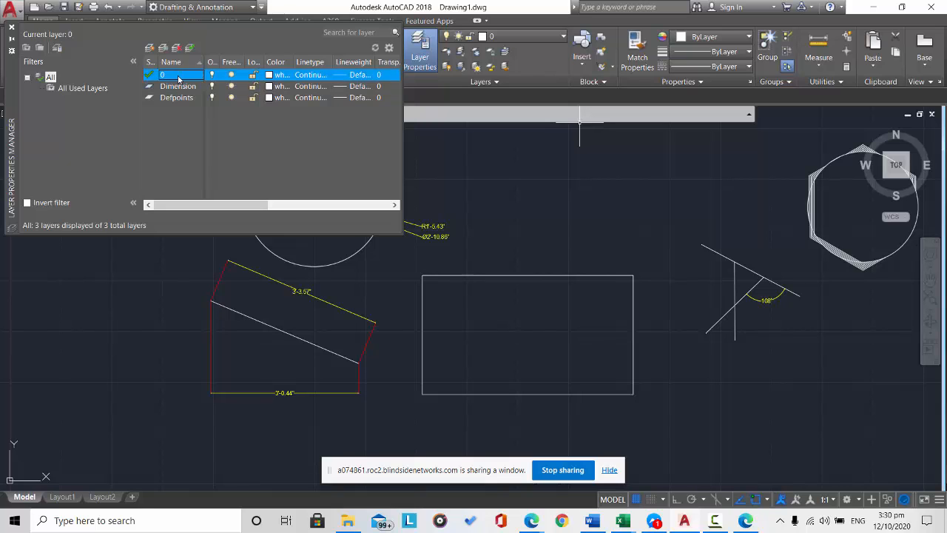
left_click(178, 77)
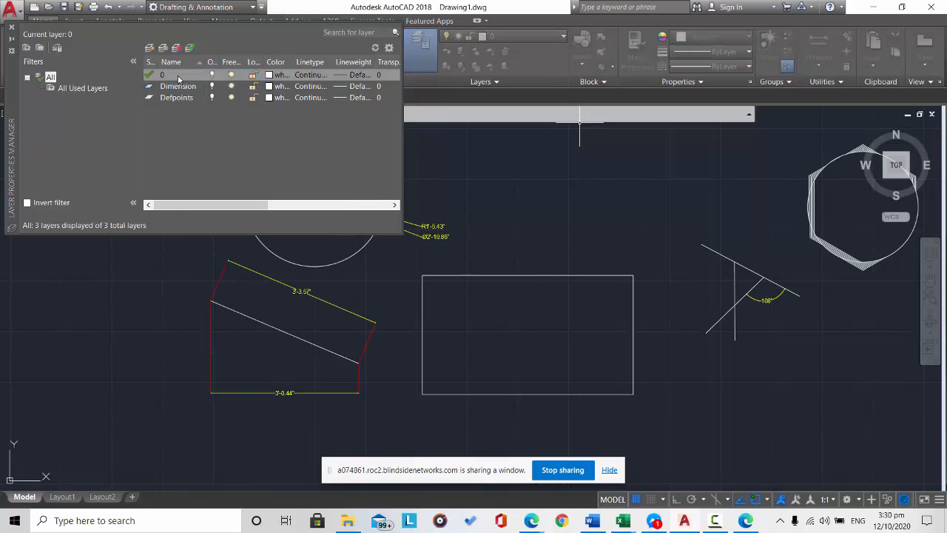
left_click(561, 279)
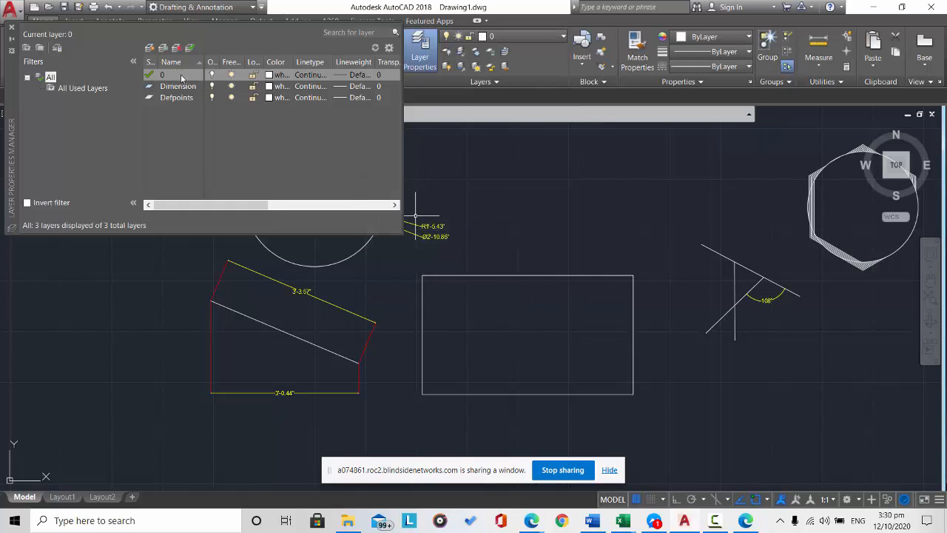
left_click(184, 87)
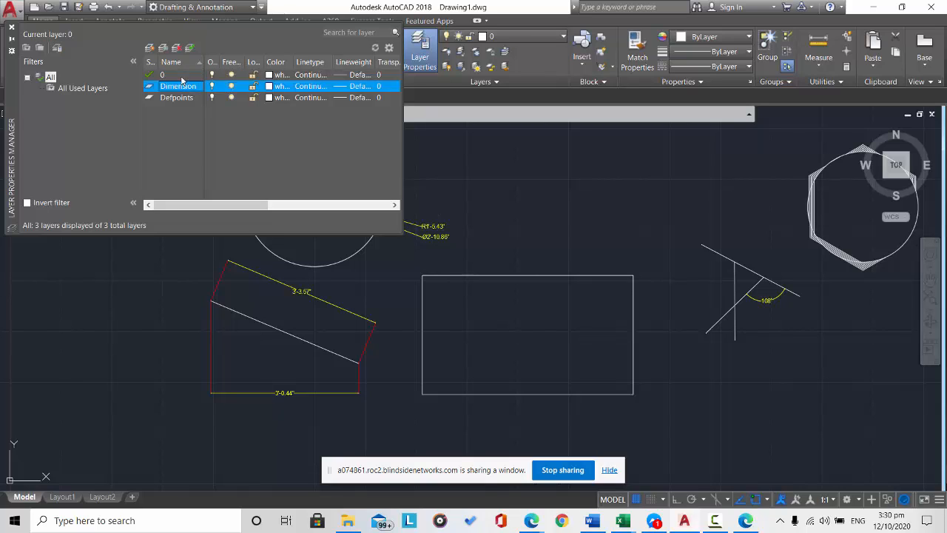
double_click(181, 77)
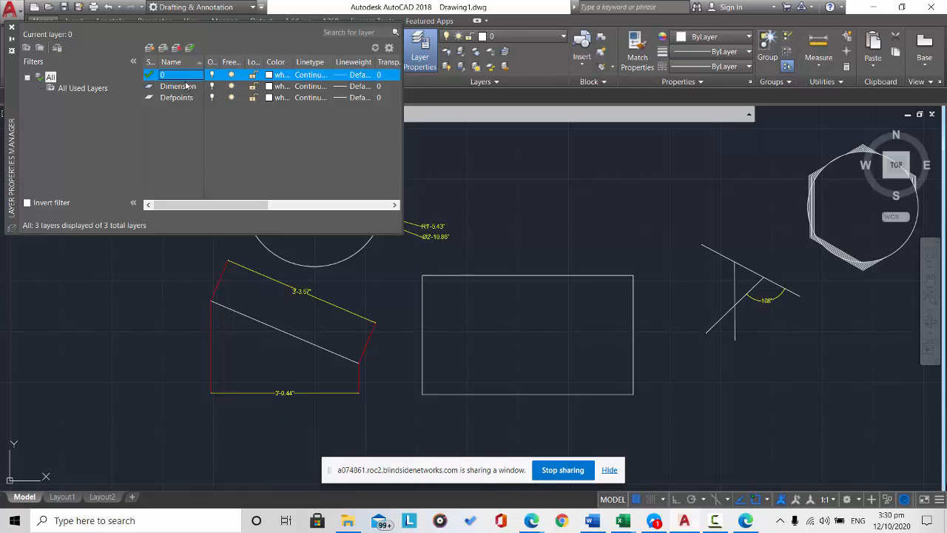
- Create a second new layer named Drawing in the layer properties
left_click(187, 89)
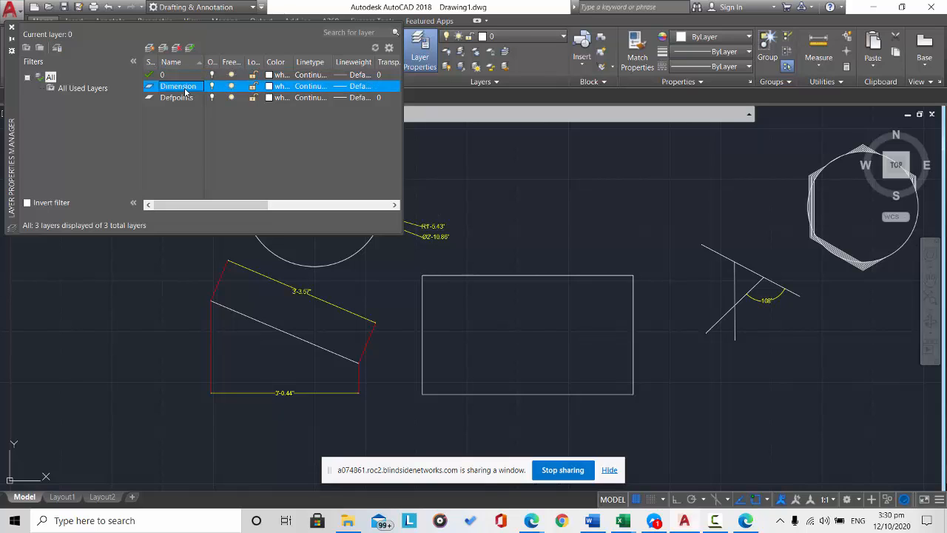
left_click(149, 47)
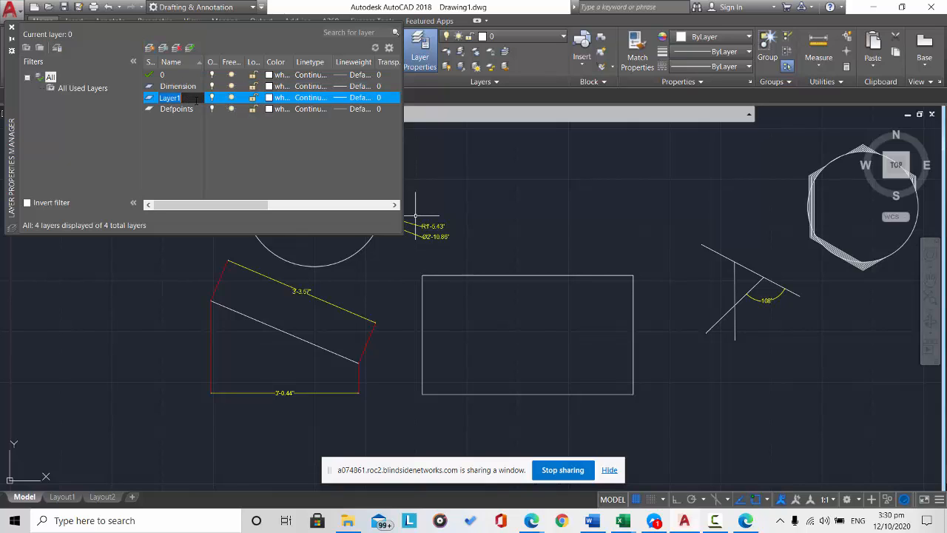
type("Drawing")
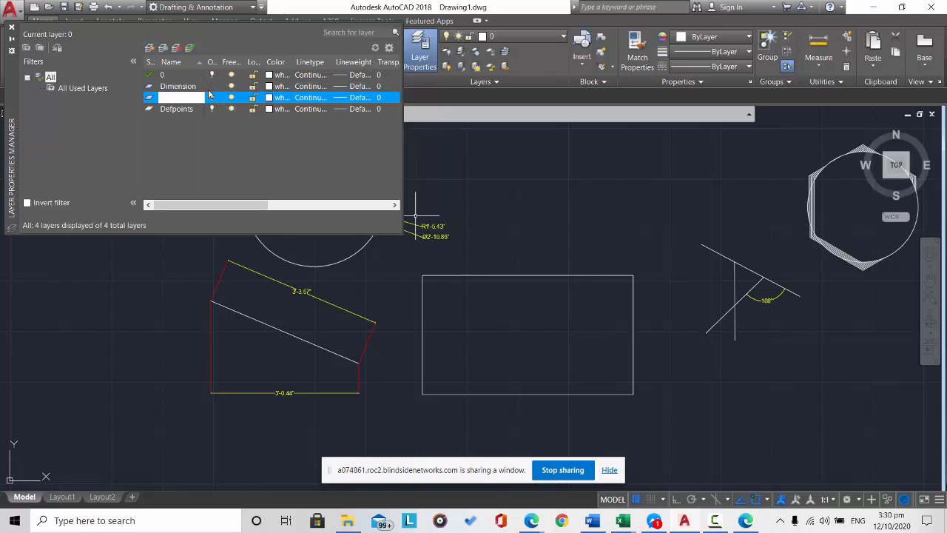
key("Return")
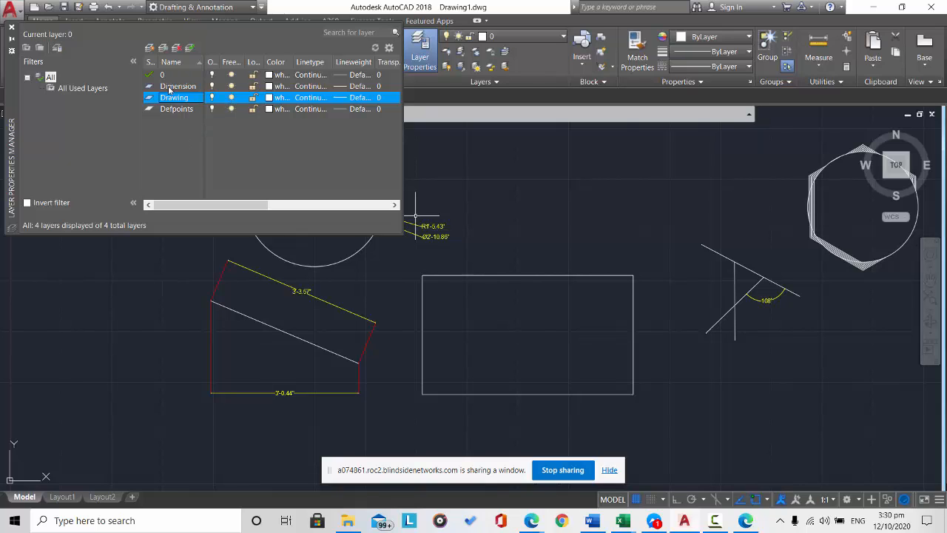
- Close the layer properties manager and cancel the pending selection window in the drawing
left_click(180, 87)
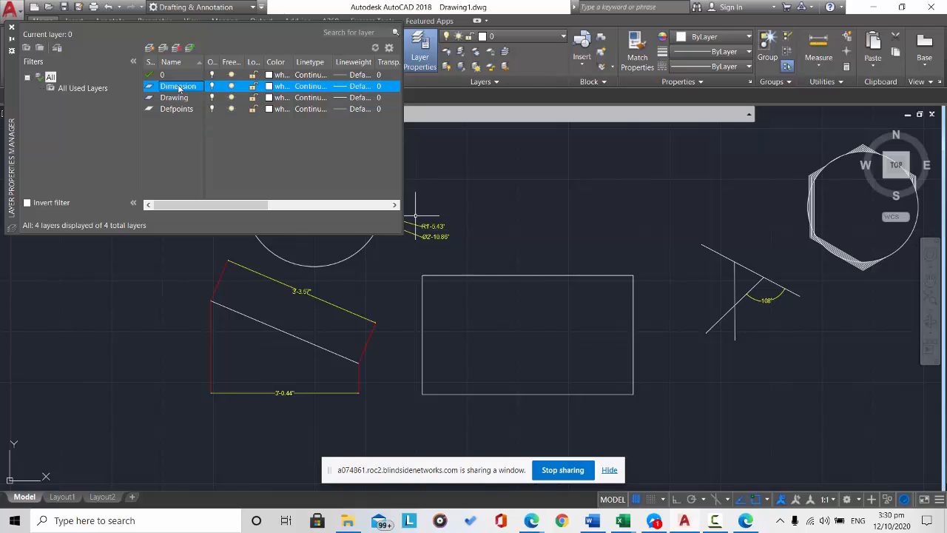
left_click(185, 98)
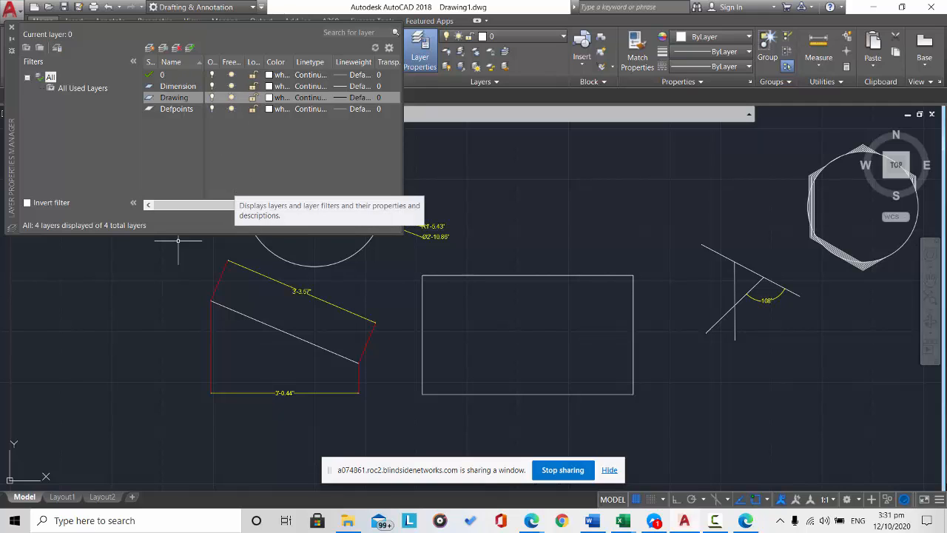
left_click(187, 87)
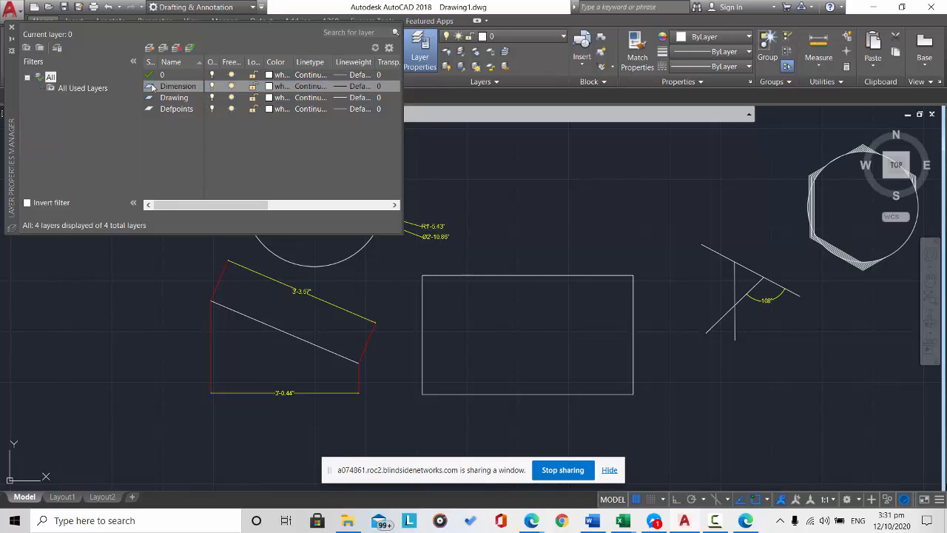
left_click(384, 365)
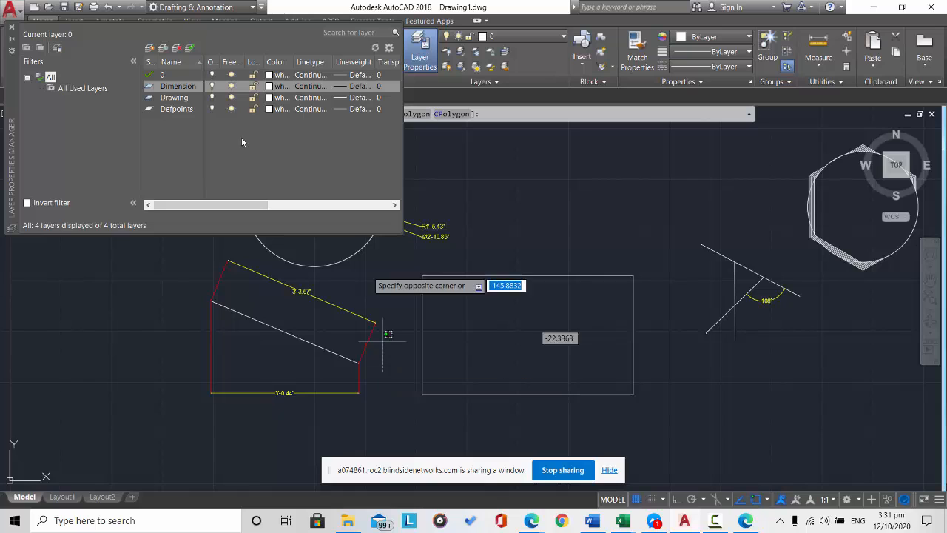
left_click(13, 28)
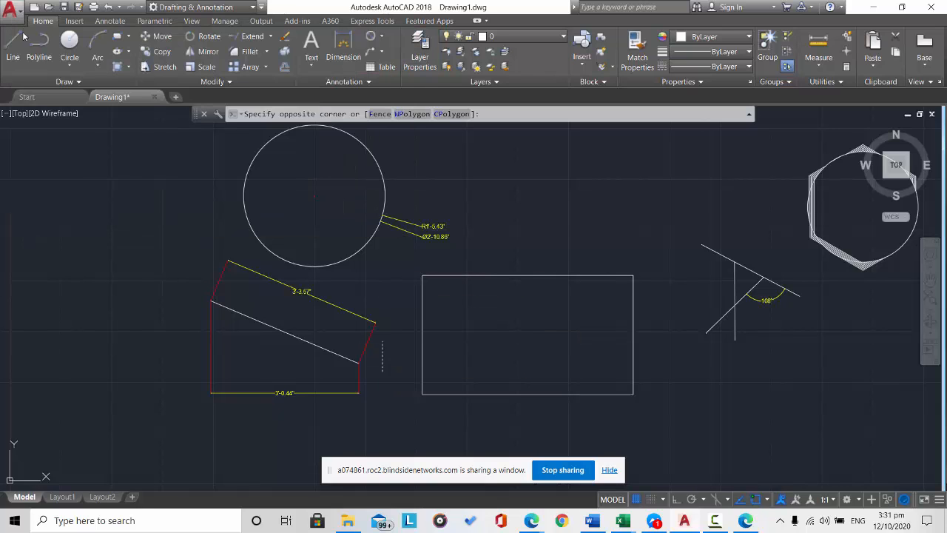
key("Escape")
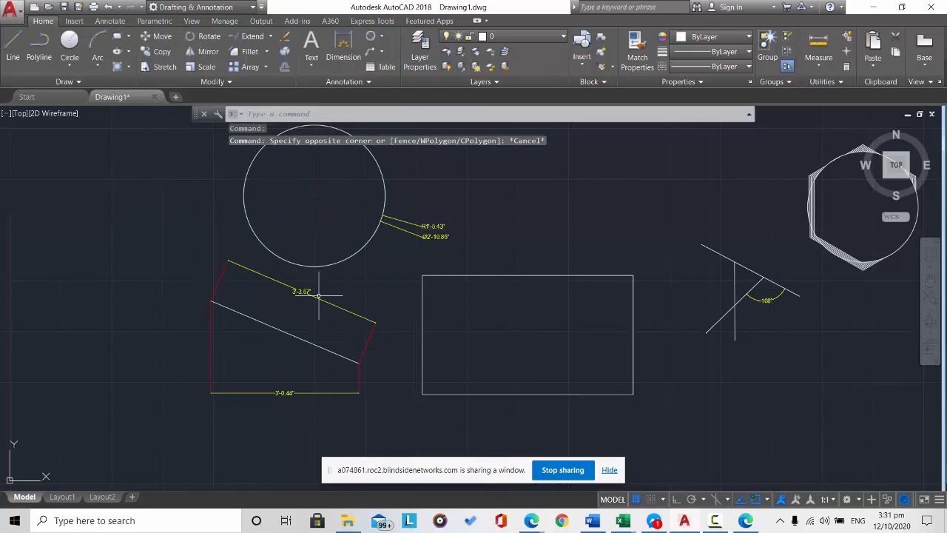
- Move the aligned and horizontal dimensions, the circle's radius and diameter dimensions, and the angular dimension to the Dimension layer
left_click(317, 299)
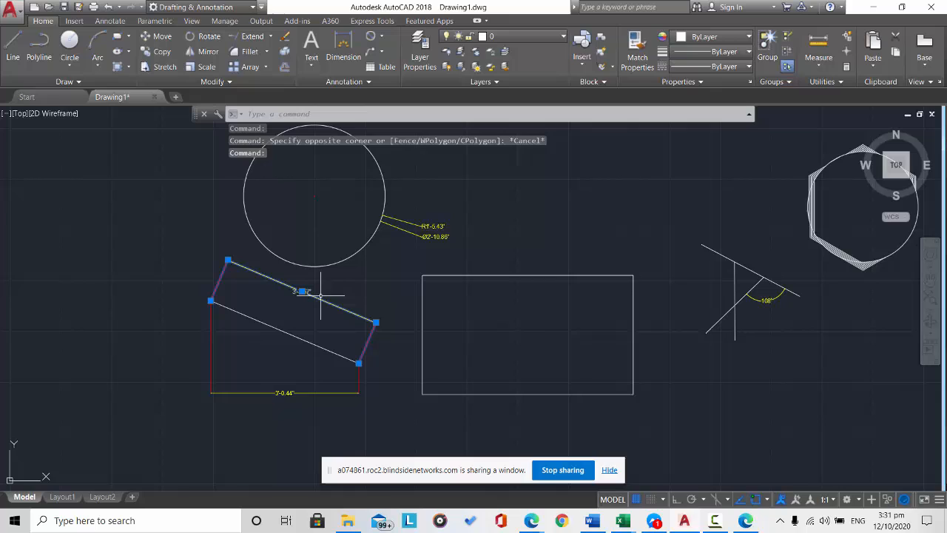
left_click(308, 392)
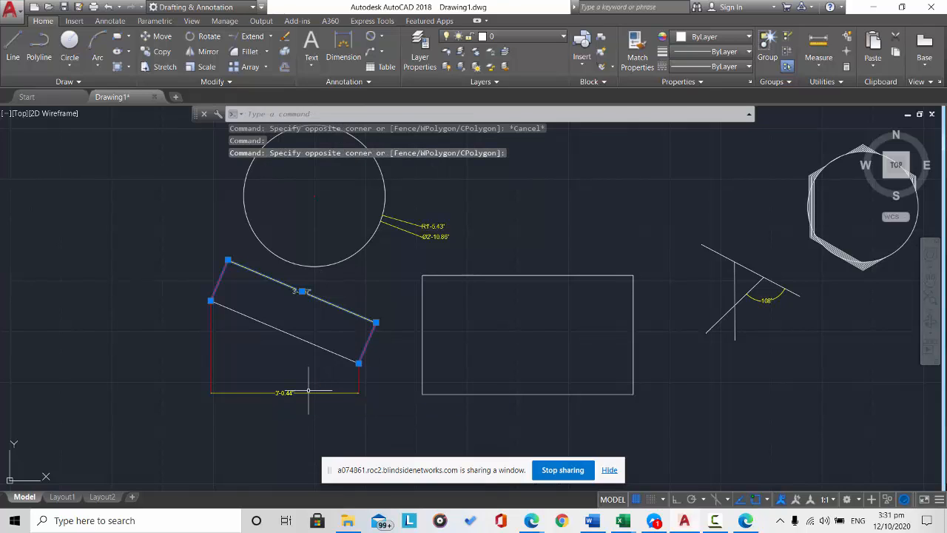
left_click(311, 383)
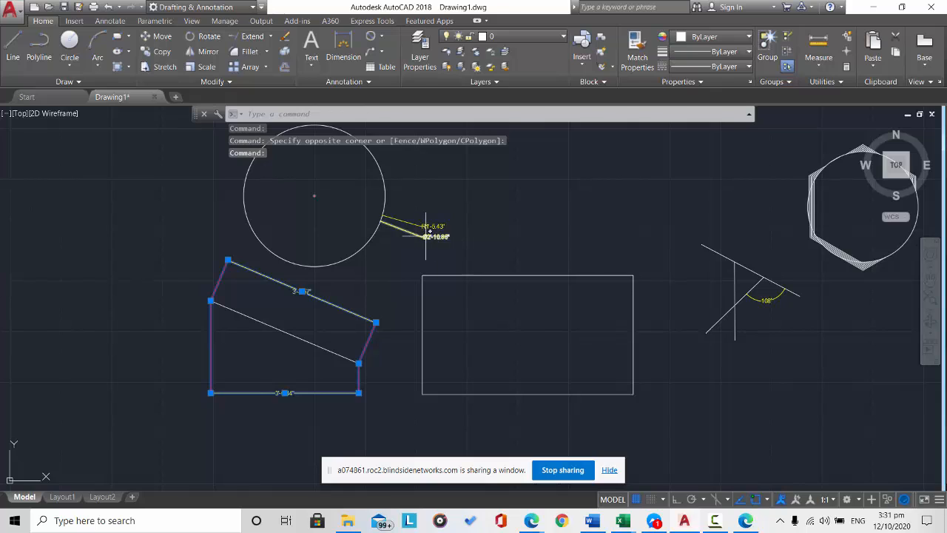
left_click(426, 235)
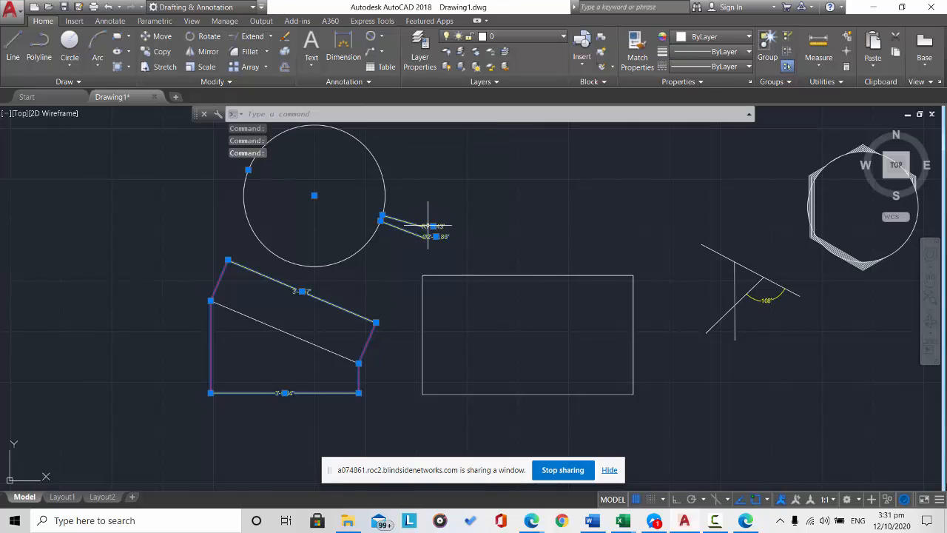
left_click(782, 309)
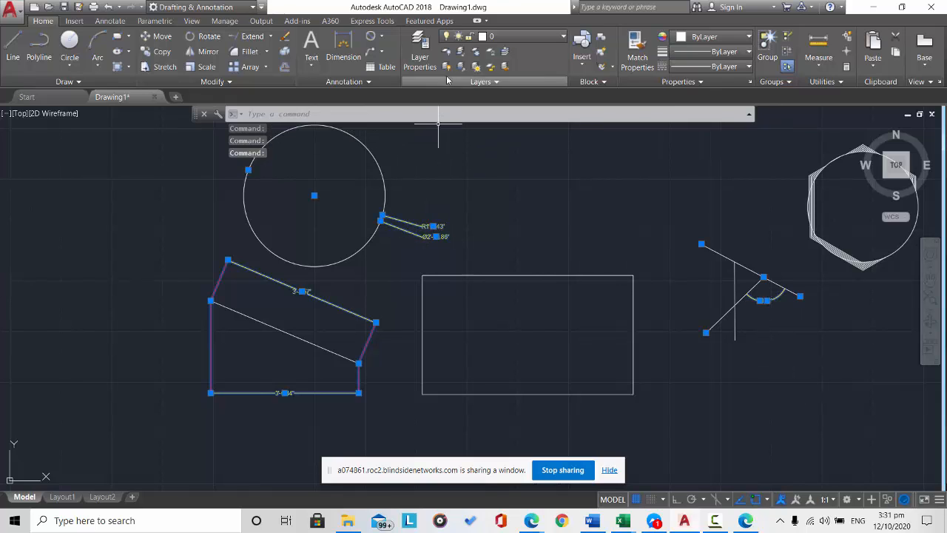
left_click(503, 36)
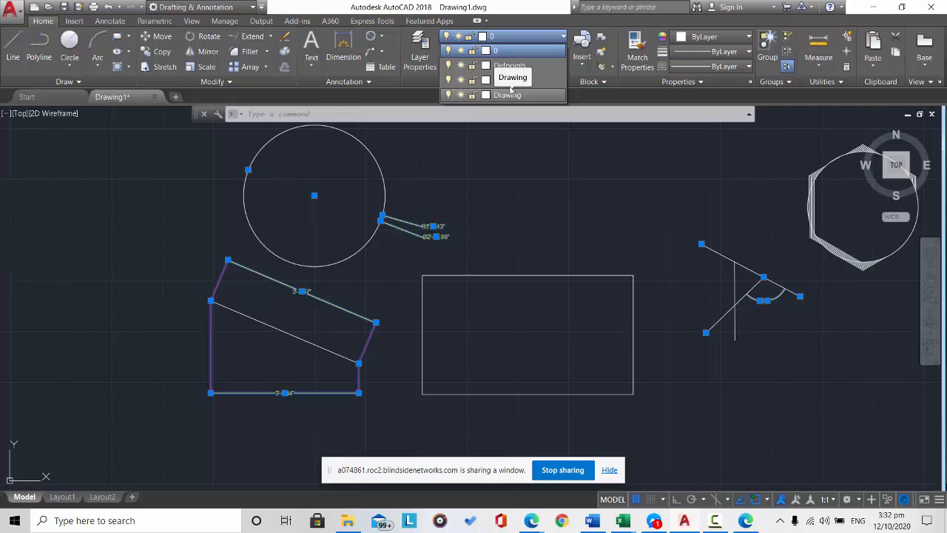
left_click(510, 80)
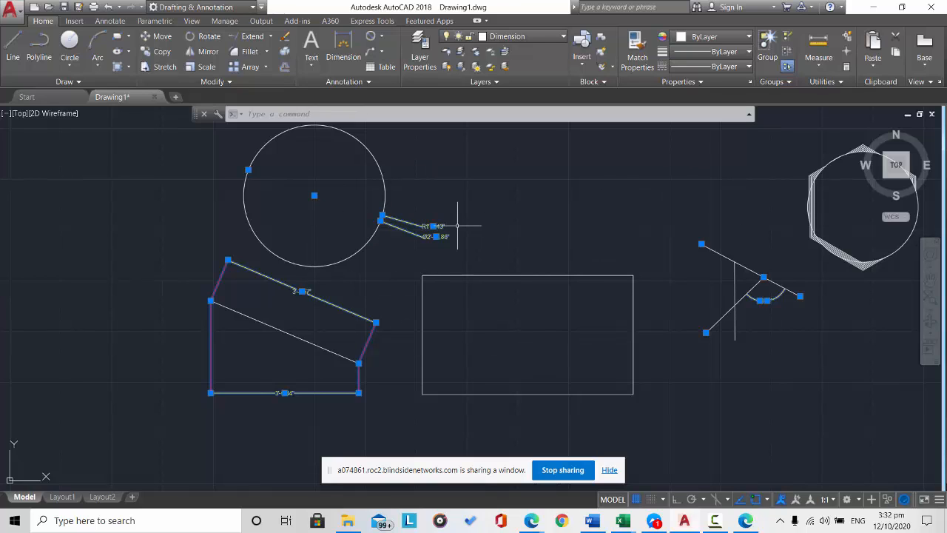
- Set the Dimension layer's color to green index color 80 and clear the selection of dimensions
left_click(488, 36)
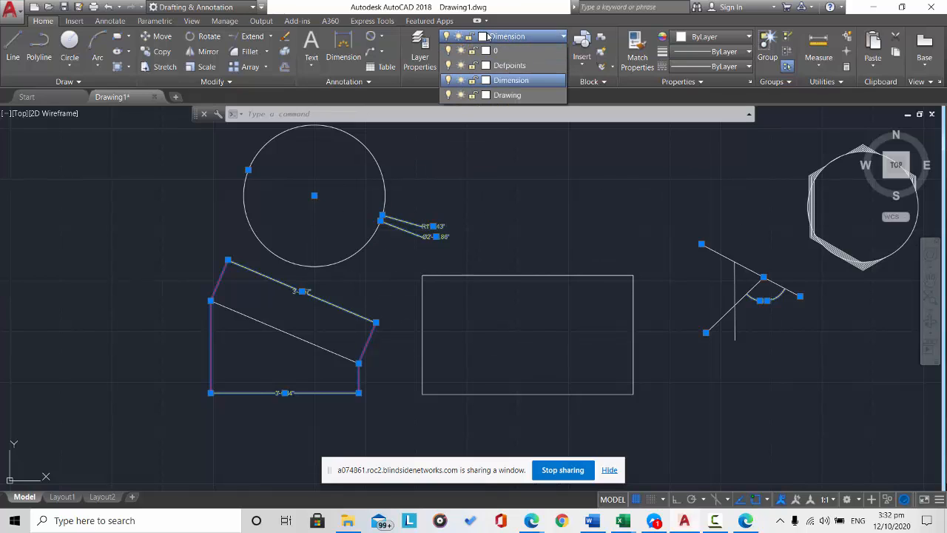
left_click(485, 80)
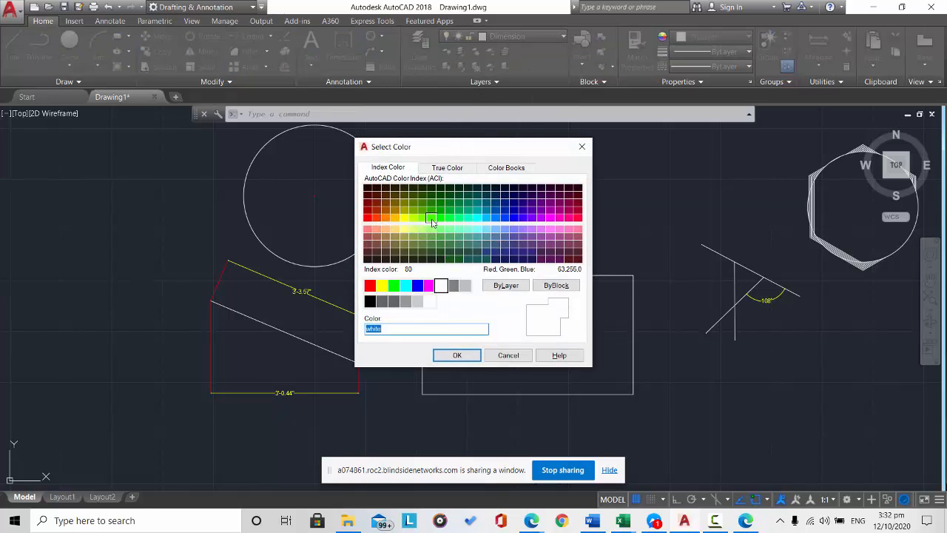
left_click(431, 219)
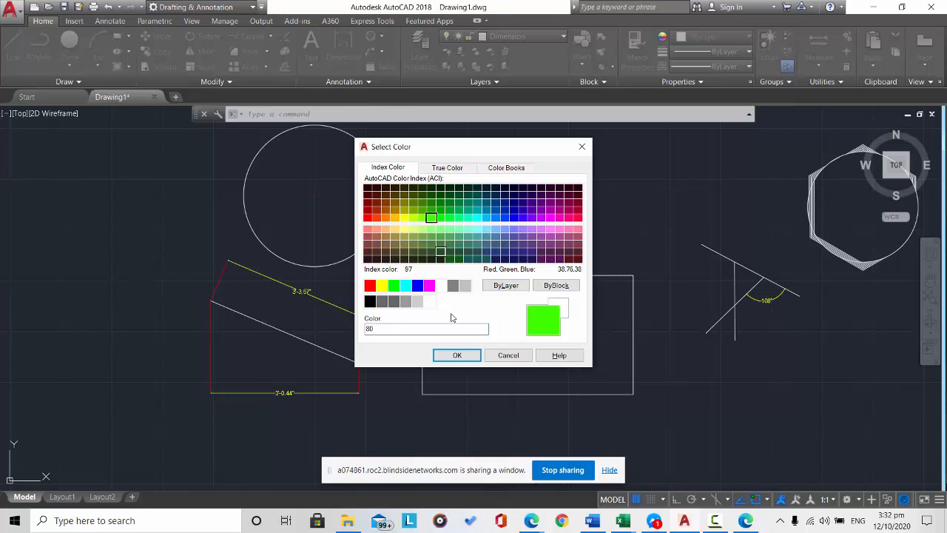
left_click(456, 355)
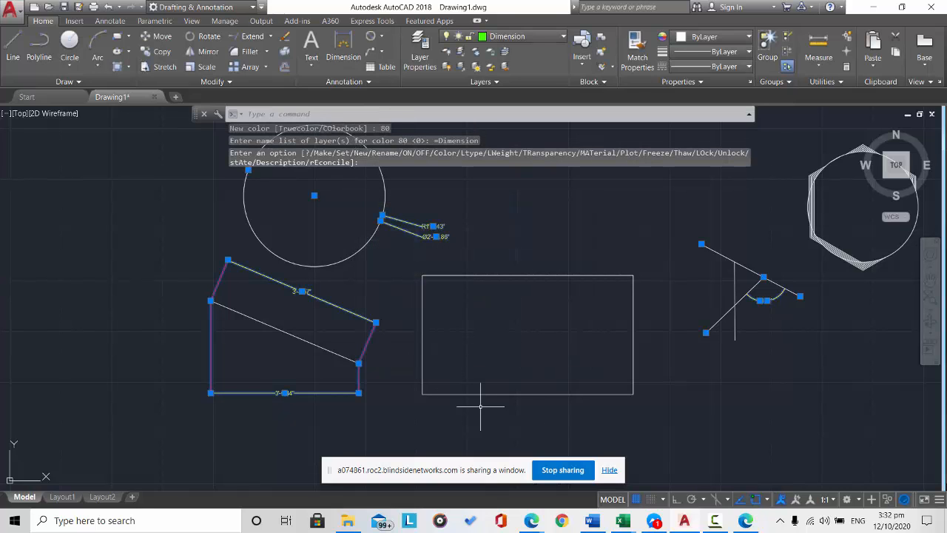
left_click(480, 406)
key("Escape")
key("Escape")
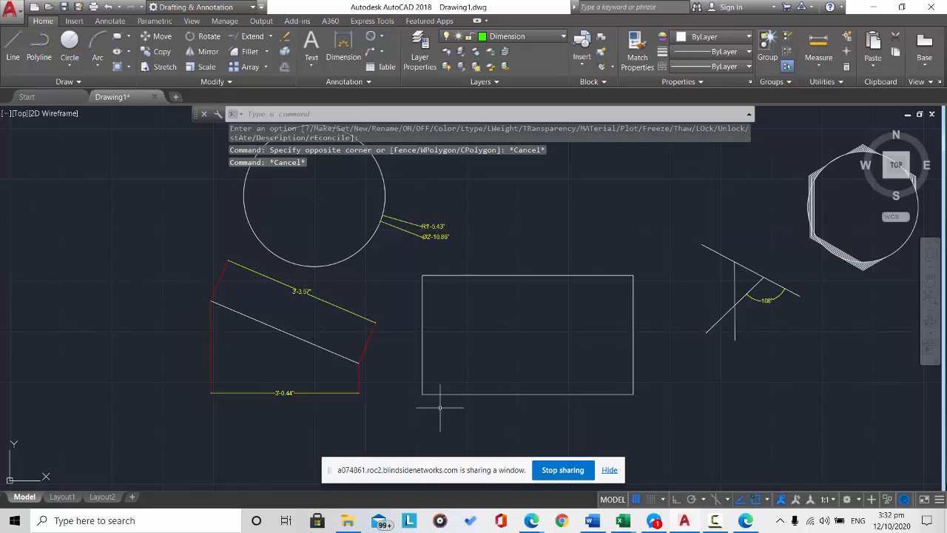
key("Escape")
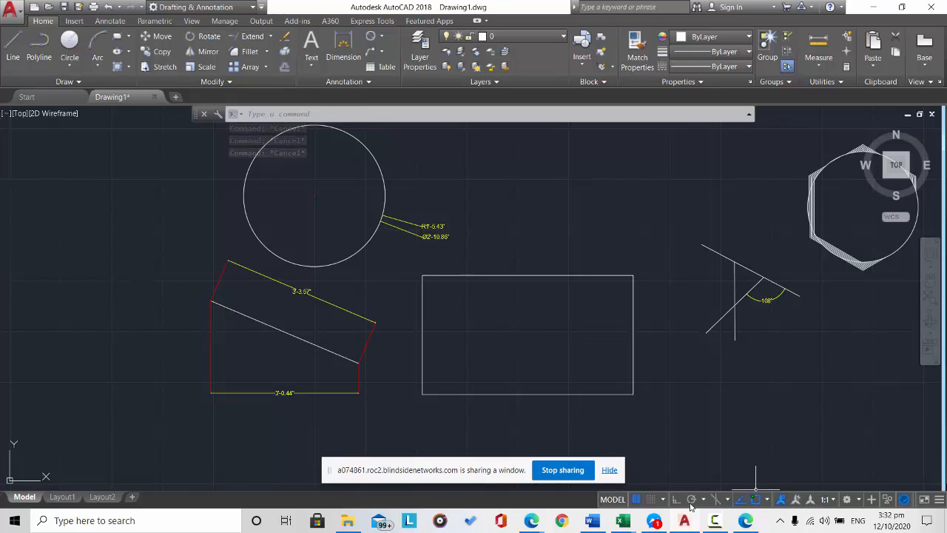
- Toggle the visibility of annotative objects for all scales off and back on
left_click(780, 500)
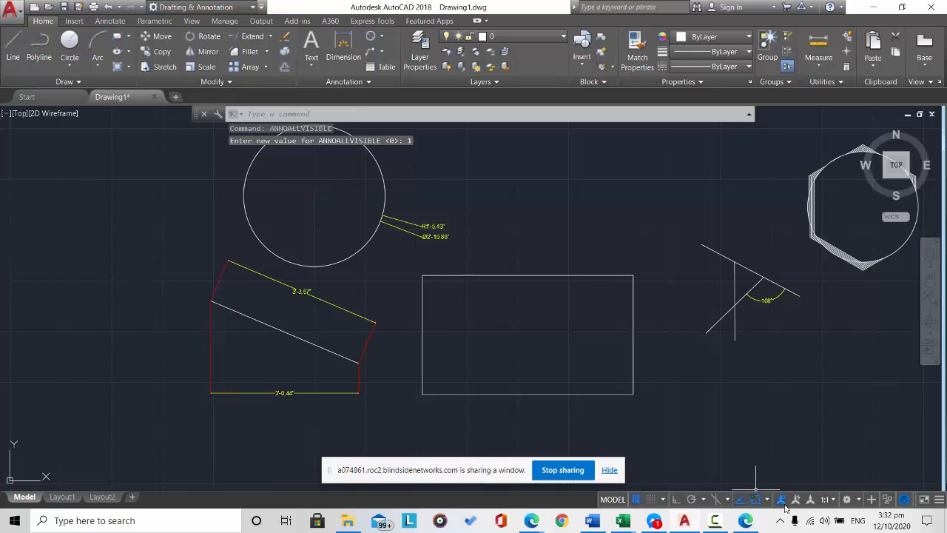
left_click(847, 500)
left_click(783, 465)
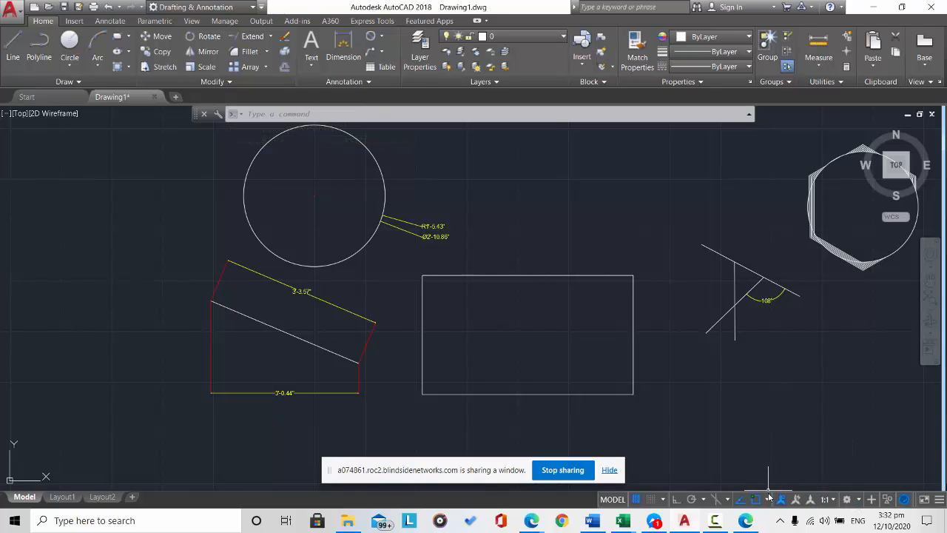
left_click(781, 500)
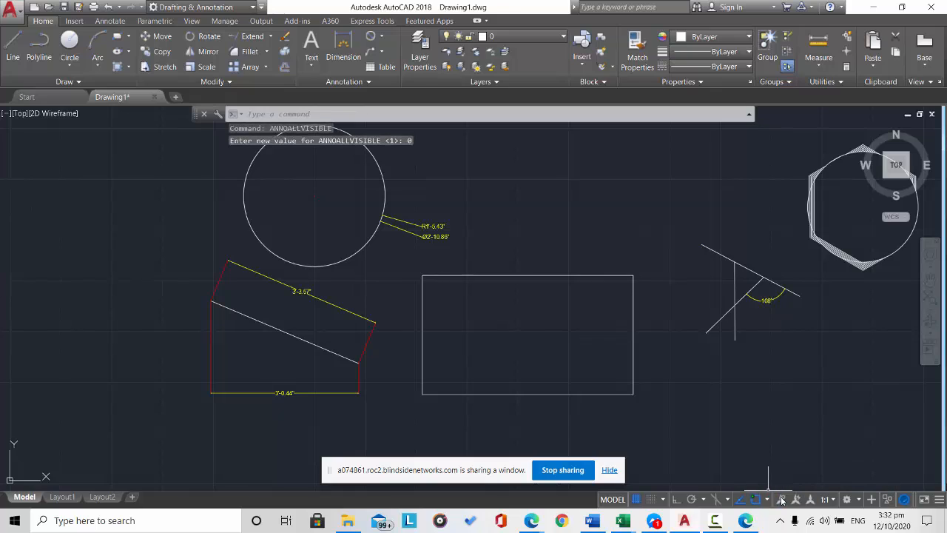
left_click(782, 501)
key("Escape")
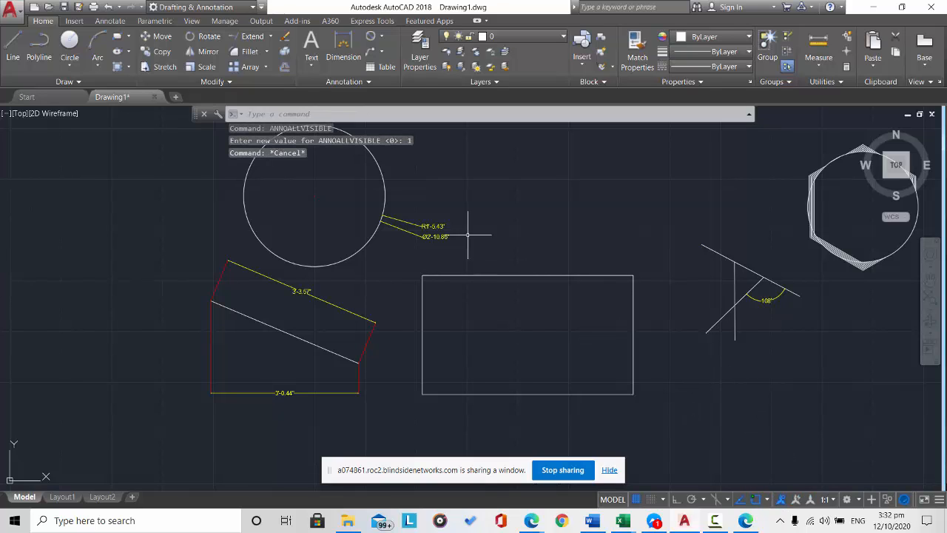
- Make Dimension the current layer and set the object color to ByLayer
left_click(516, 37)
left_click(521, 77)
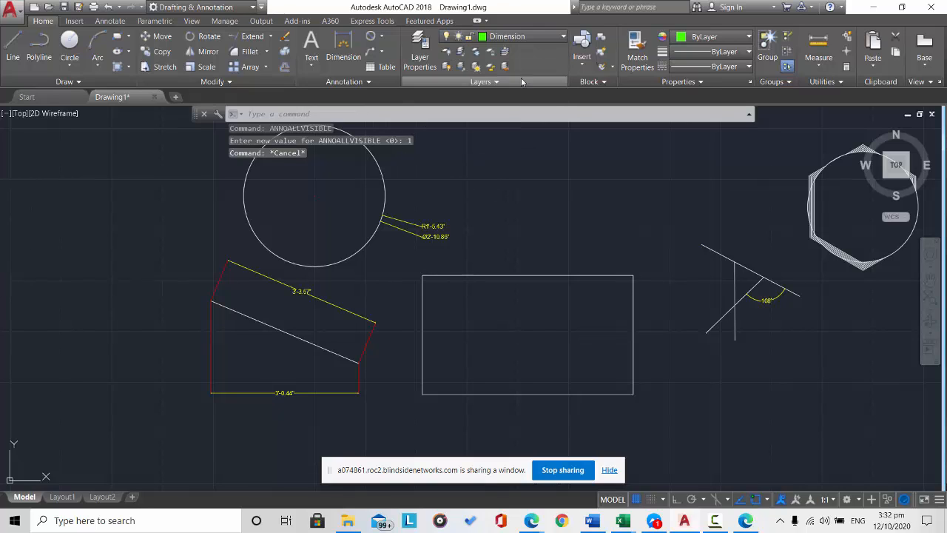
left_click(727, 37)
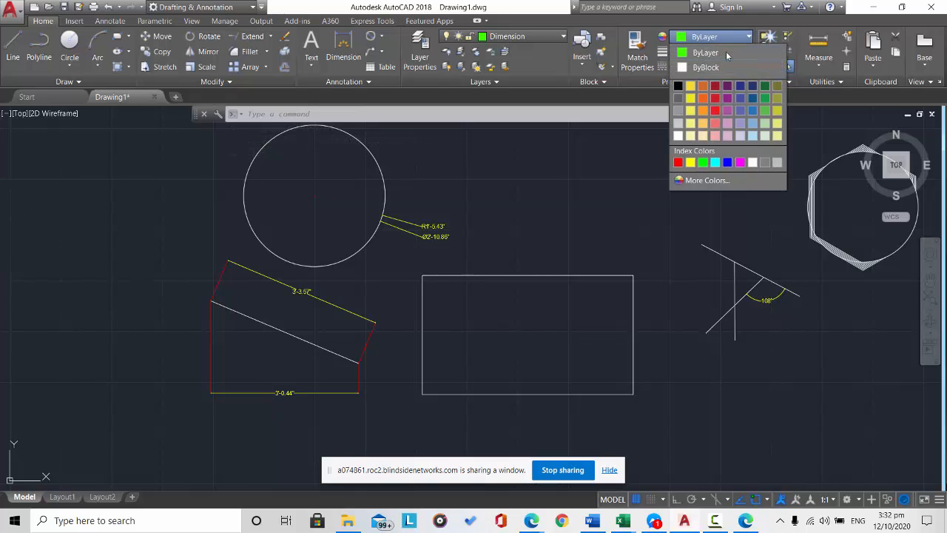
left_click(727, 54)
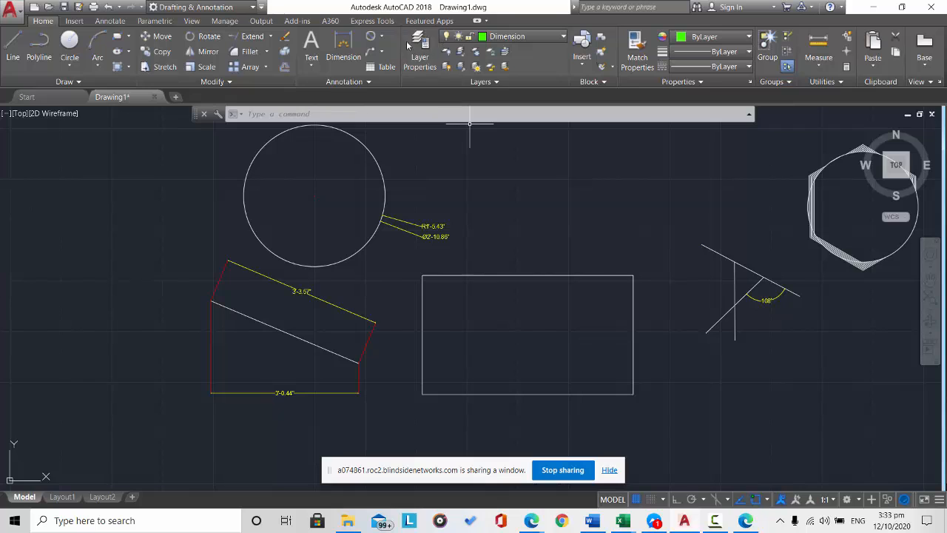
- Dimension the height of the large rectangle along its right edge, placing the dimension line just outside it
left_click(345, 45)
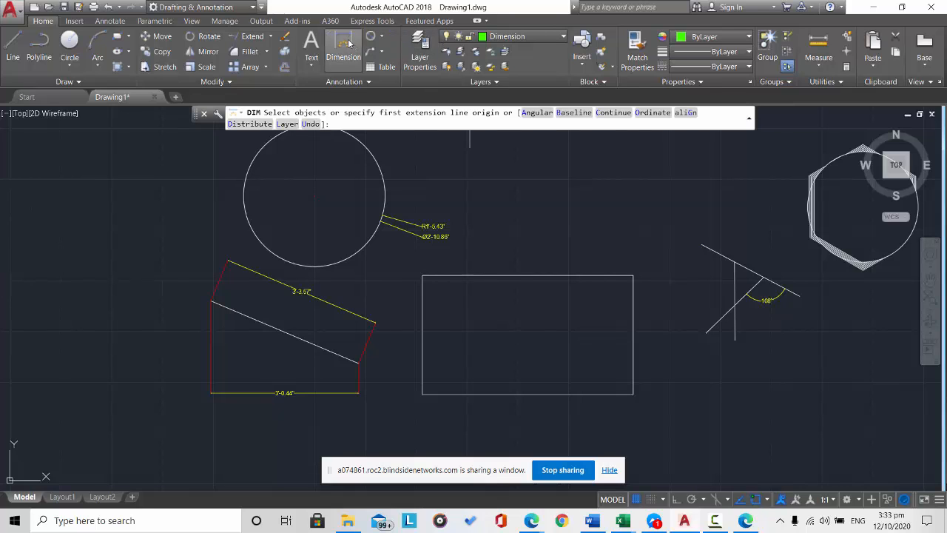
left_click(634, 276)
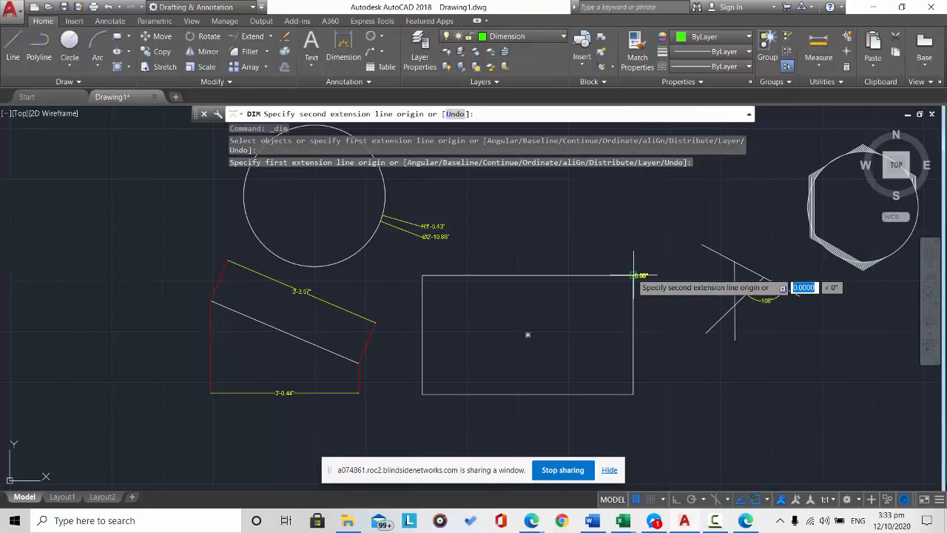
left_click(634, 394)
left_click(653, 397)
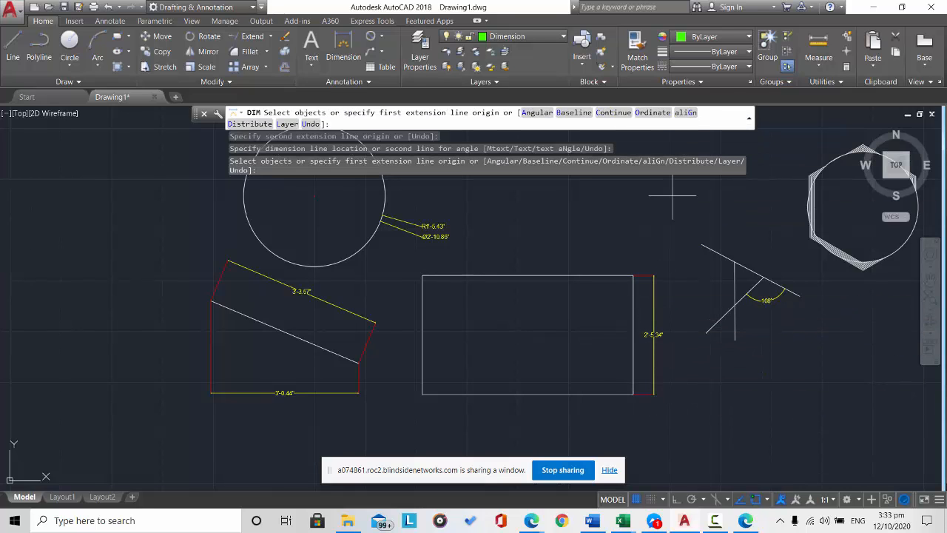
left_click(704, 37)
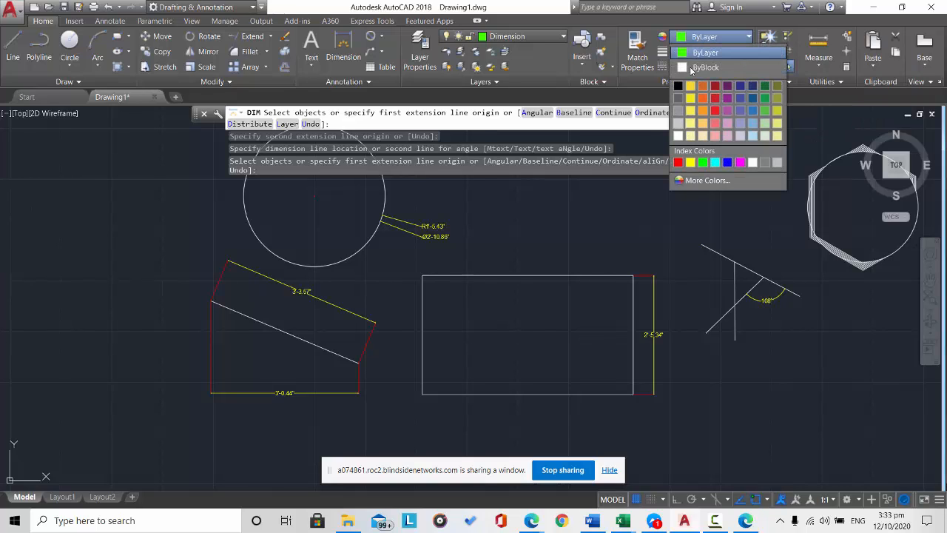
left_click(700, 38)
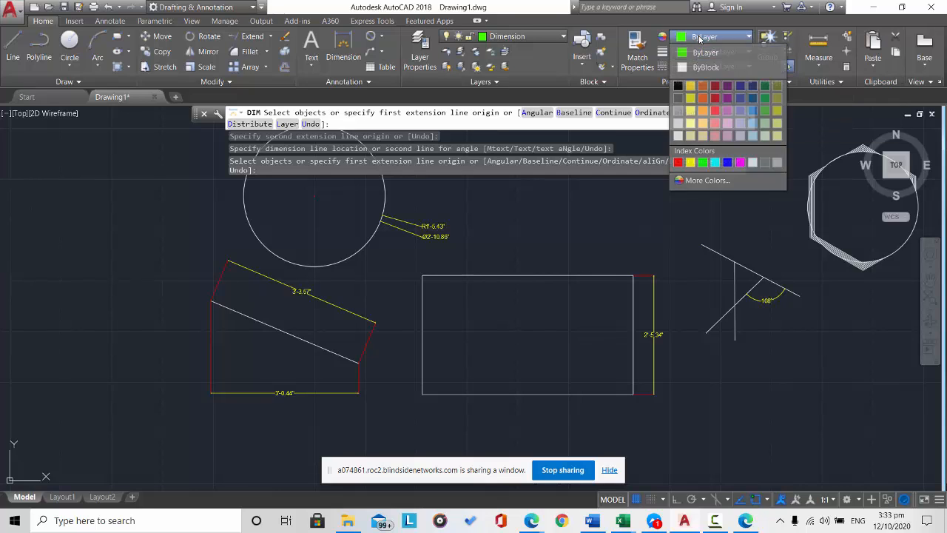
- Set the Dimension layer's color to index color 255 and end the dimension command
left_click(518, 37)
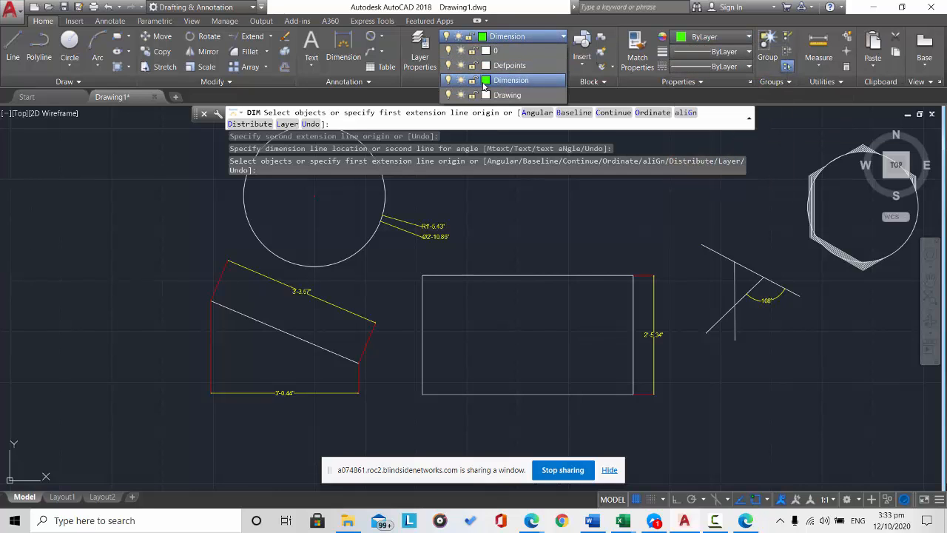
left_click(485, 80)
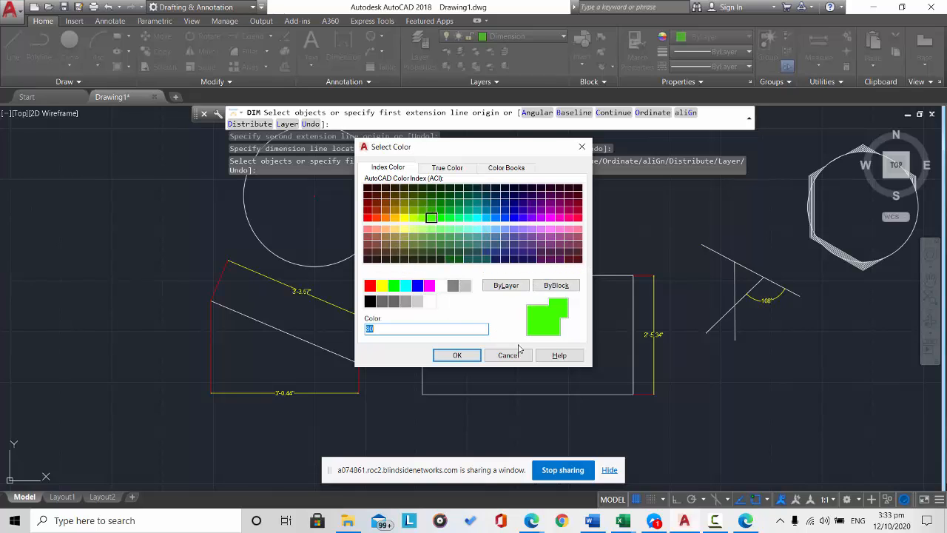
left_click(430, 302)
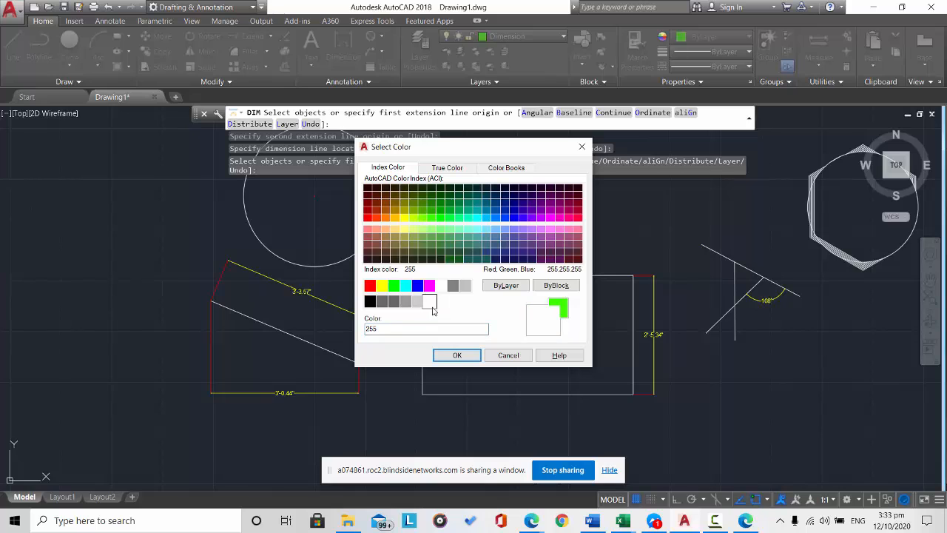
left_click(457, 355)
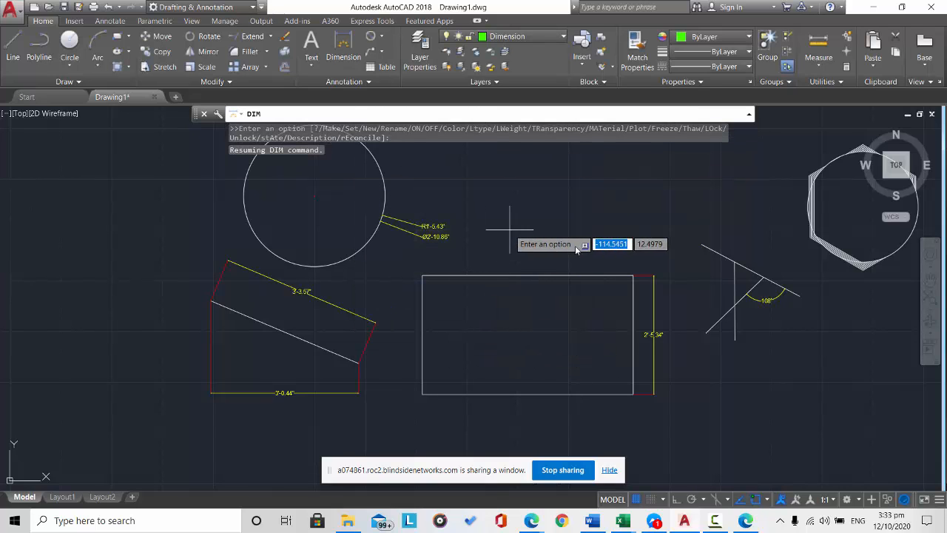
key("Escape")
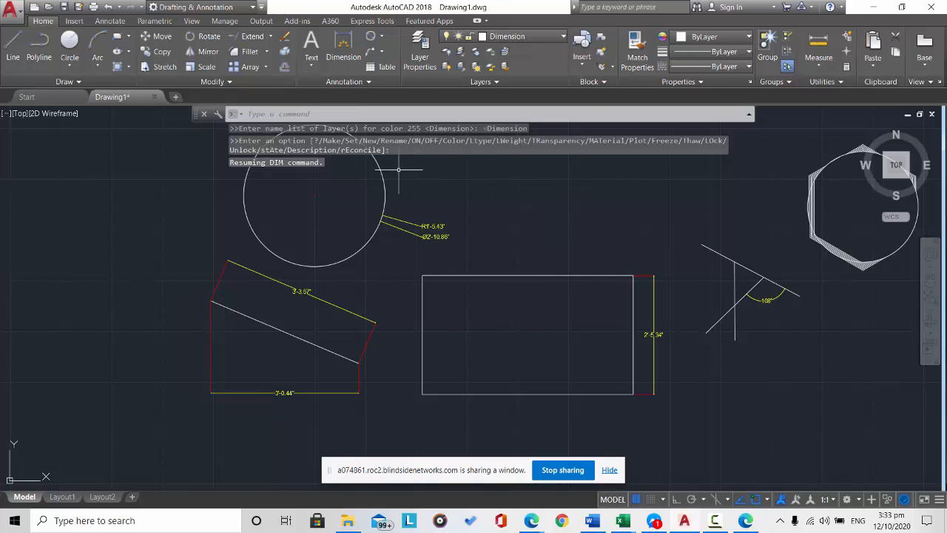
- Make Drawing the current layer
left_click(468, 37)
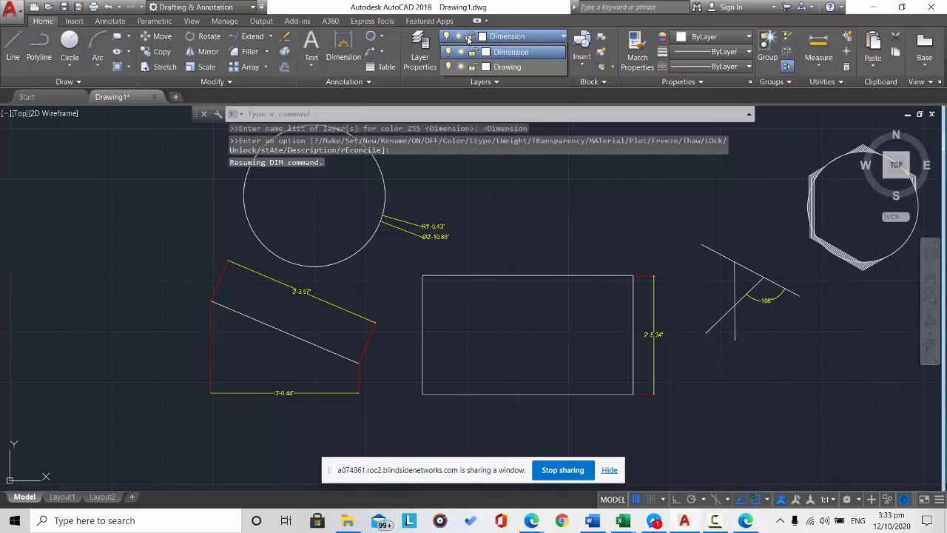
left_click(485, 80)
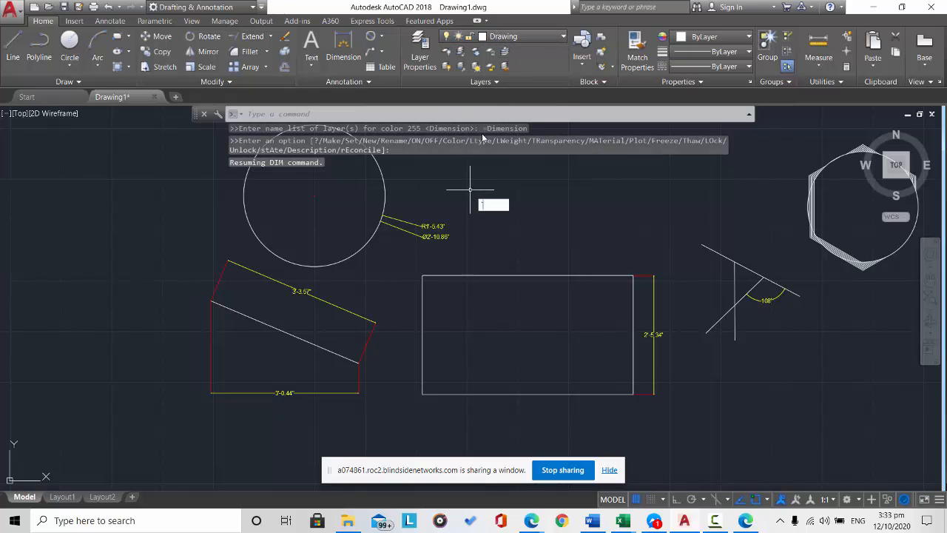
key("Escape")
- Move the large circle, the inclined line, the rectangle and the three angled lines to the Drawing layer
left_click(382, 178)
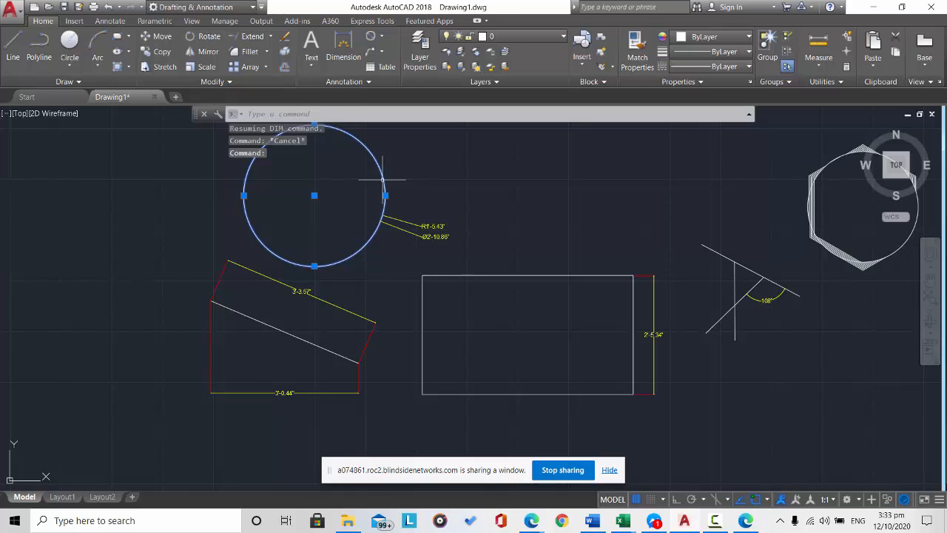
left_click(315, 342)
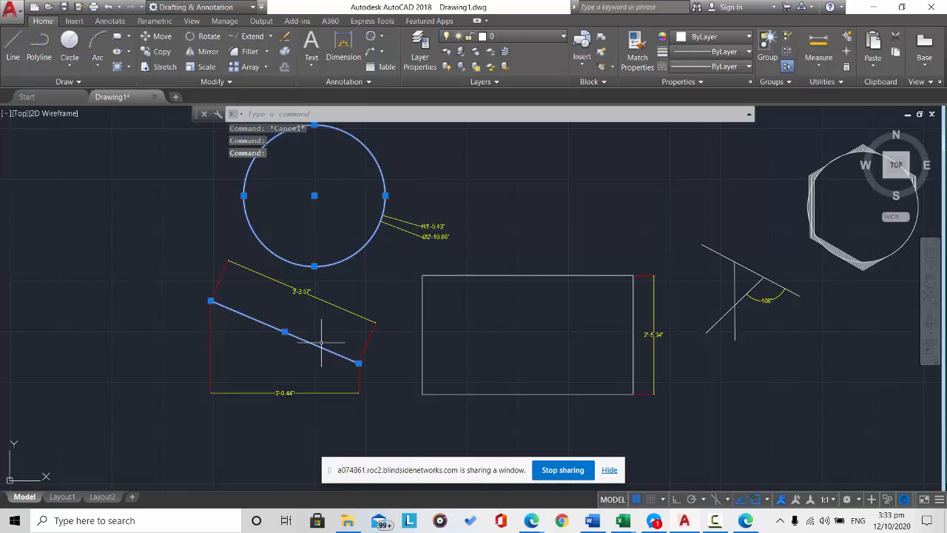
left_click(501, 276, "ctrl")
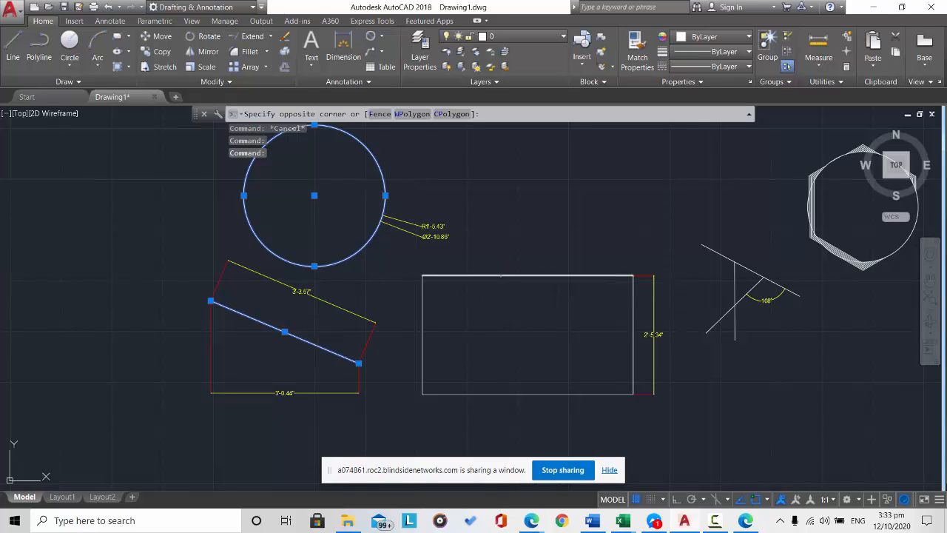
left_click(422, 308)
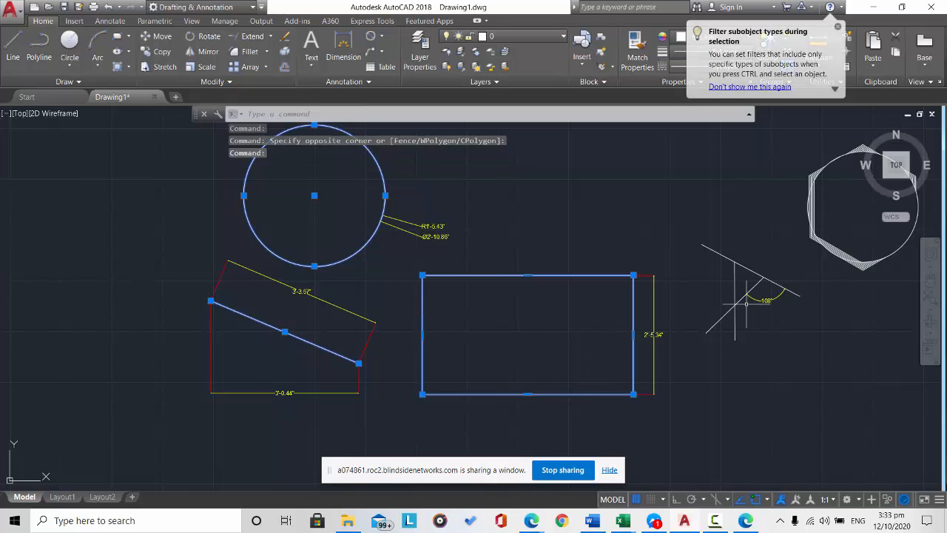
left_click_drag(745, 313, 715, 288)
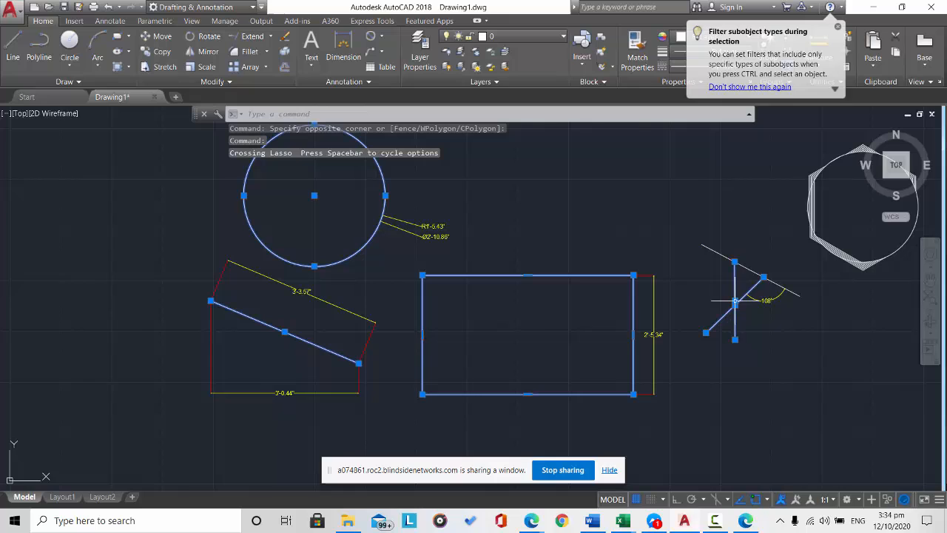
left_click(726, 256)
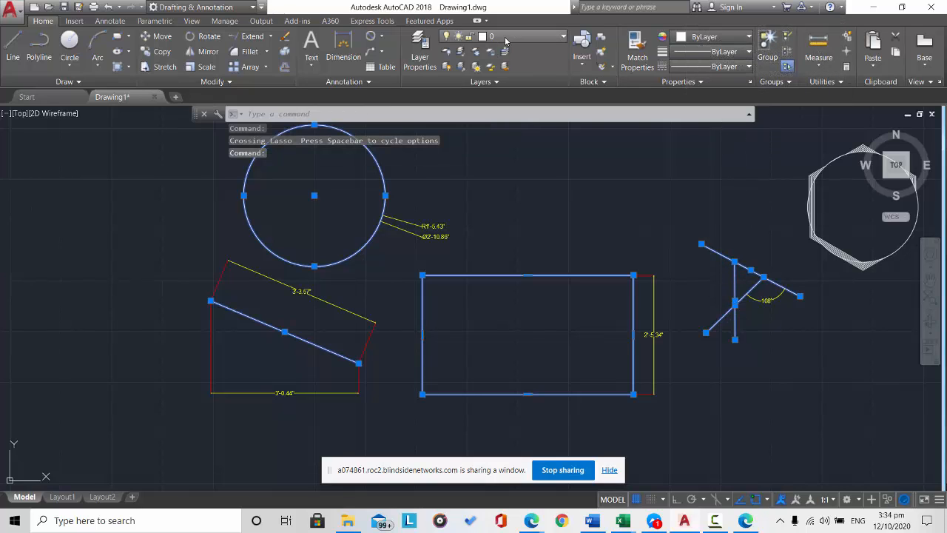
left_click(507, 36)
left_click(510, 95)
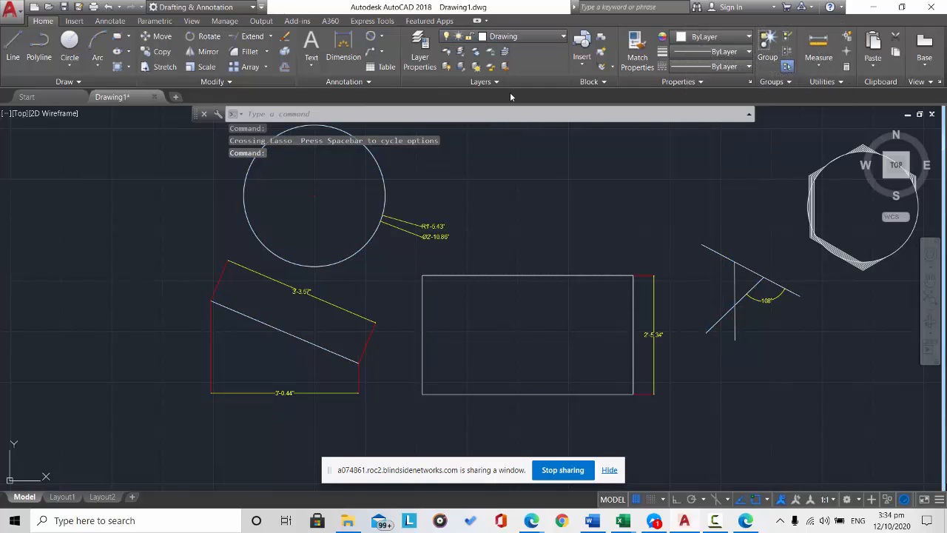
- Set the Drawing layer's color to yellow index color 50 and clear the selection
key("ctrl+a")
left_click(482, 36)
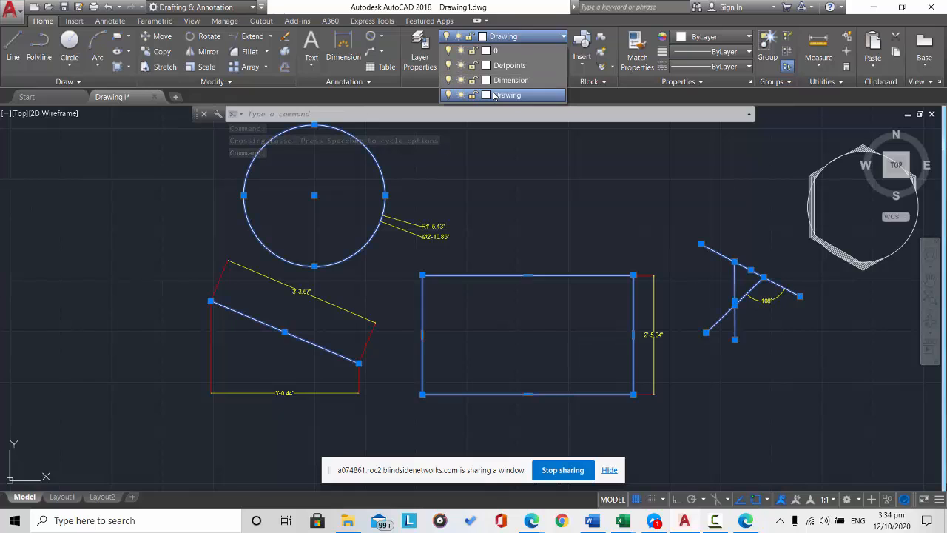
left_click(486, 96)
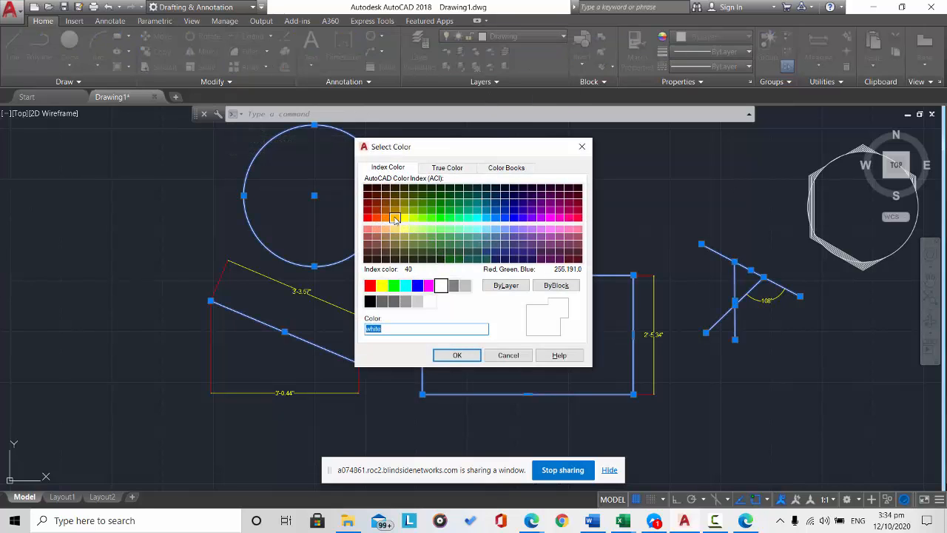
left_click(404, 217)
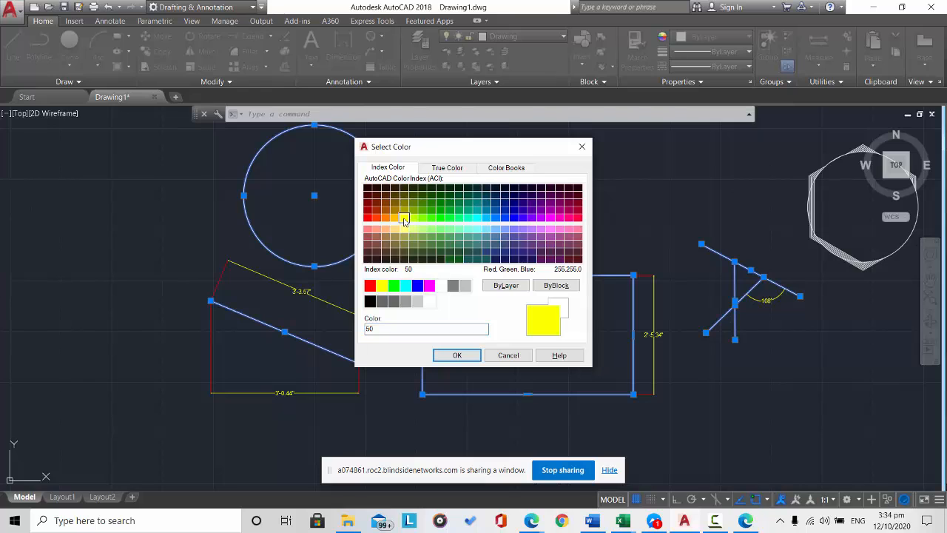
left_click(458, 355)
key("Escape")
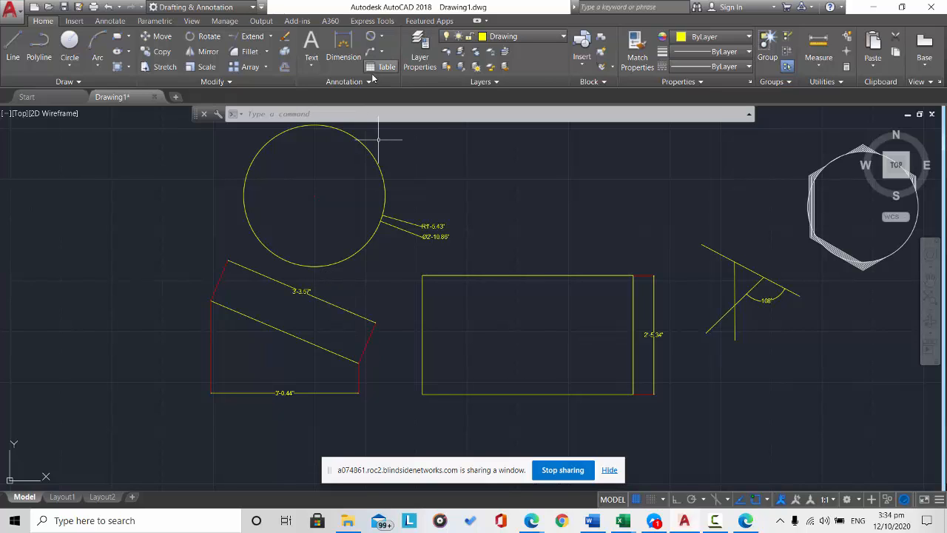
- Set the current dimension style to Standard
left_click(372, 80)
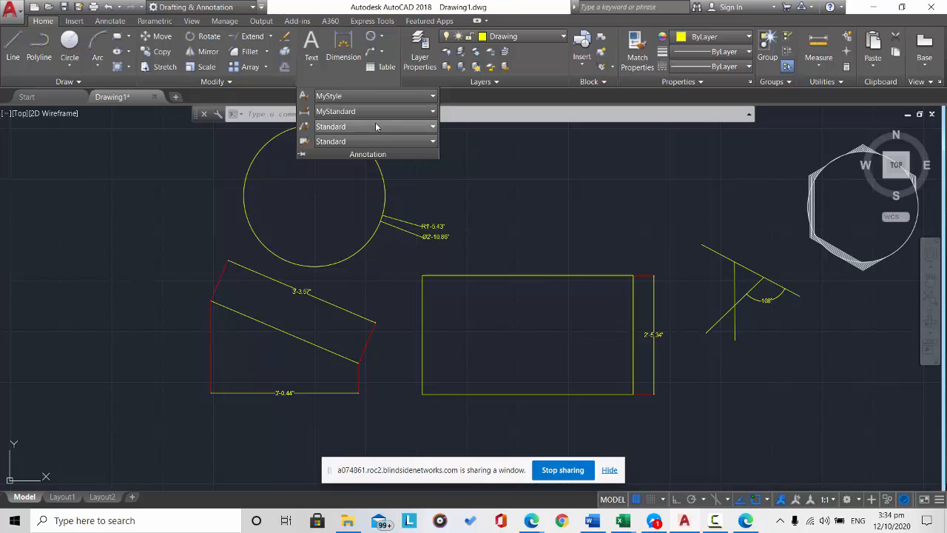
left_click(400, 111)
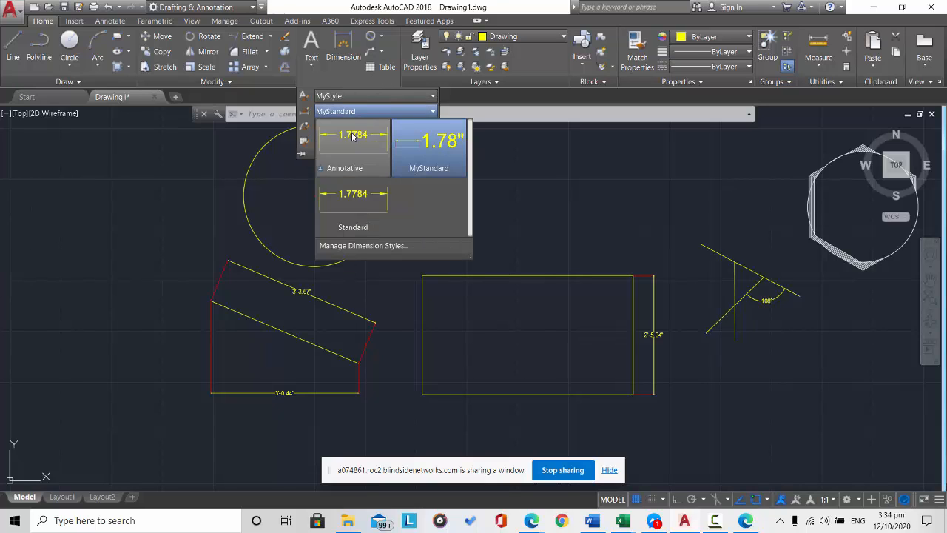
left_click(349, 203)
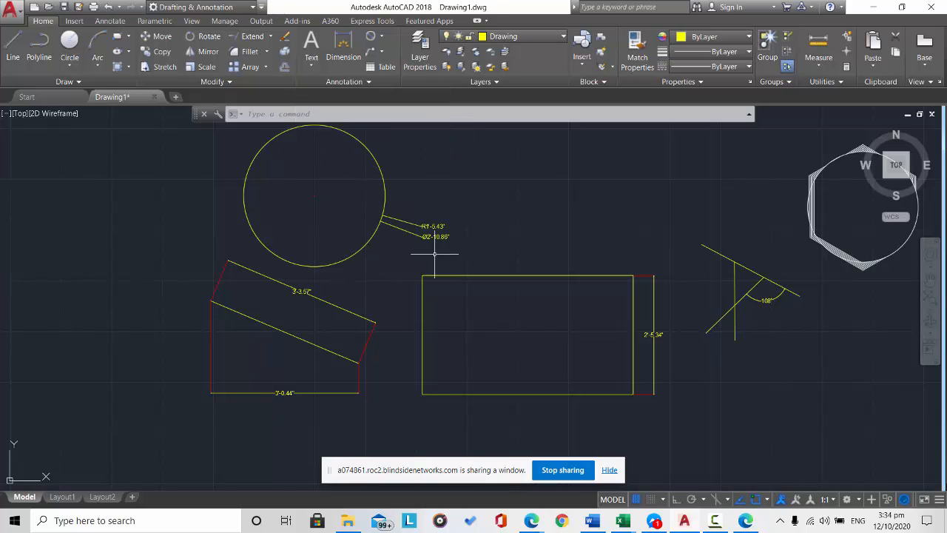
- Apply the Standard dimension style to the aligned, linear, radius, diameter, rectangle height and angle dimensions, and clear the selection
left_click(350, 310)
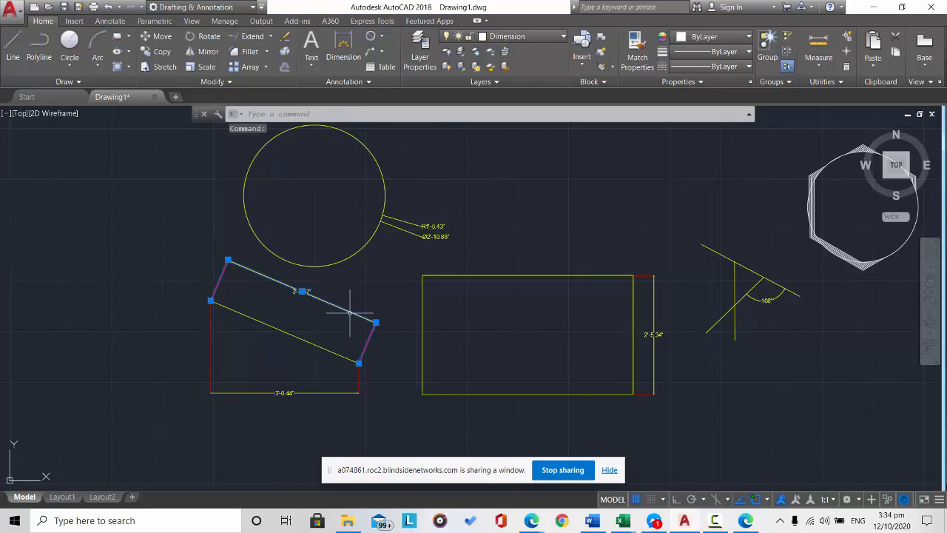
left_click(310, 390)
mouse_move(470, 239)
left_mouse_down()
mouse_move(467, 217)
mouse_move(399, 235)
mouse_move(411, 254)
left_mouse_up()
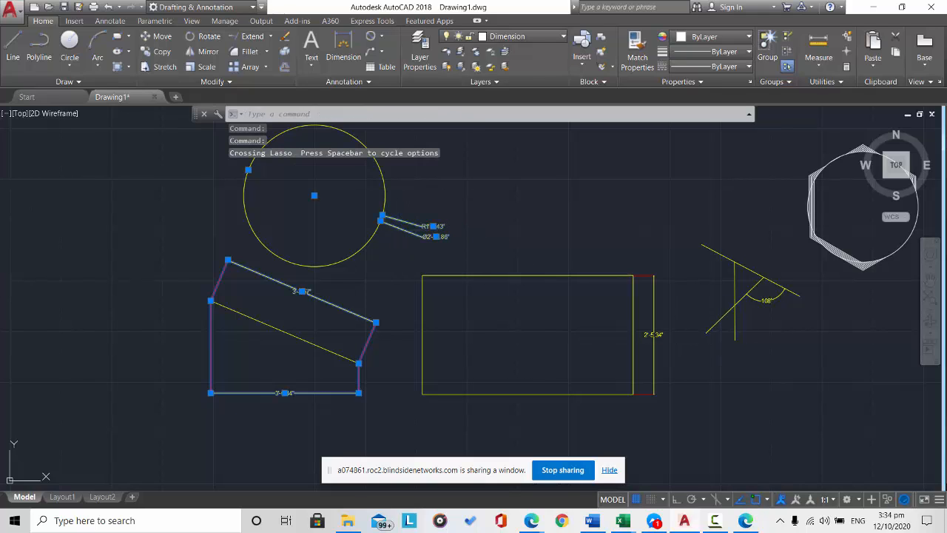
mouse_move(669, 299)
left_mouse_down()
mouse_move(651, 328)
mouse_move(678, 342)
left_mouse_up()
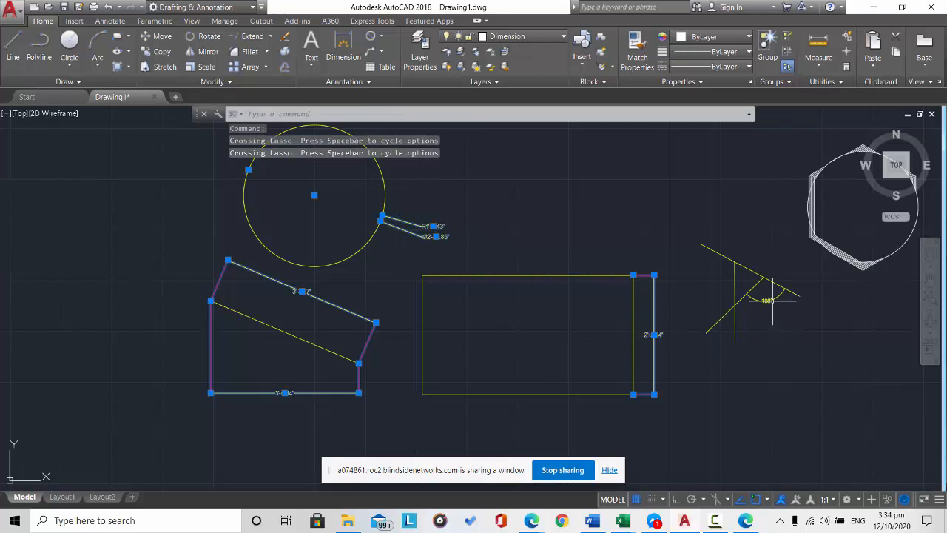
left_click(772, 300)
left_click(347, 81)
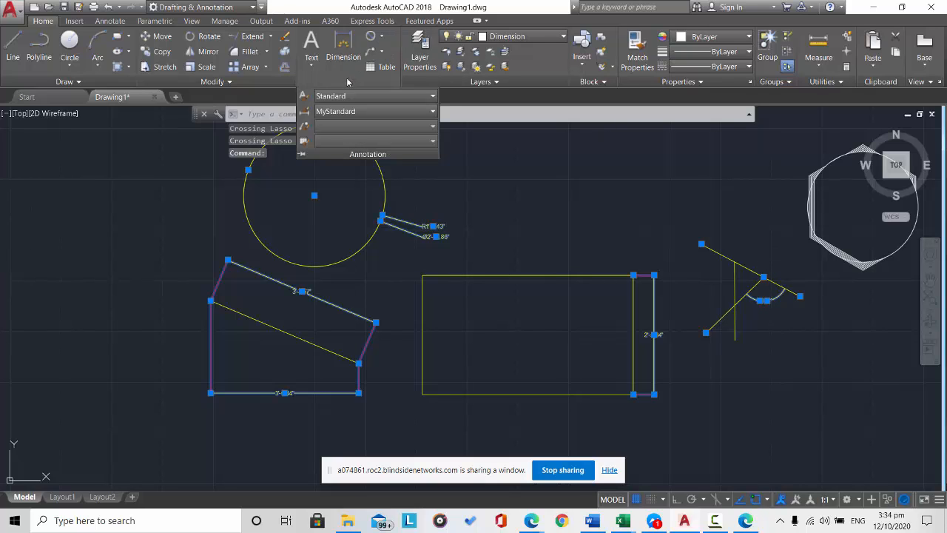
left_click(342, 111)
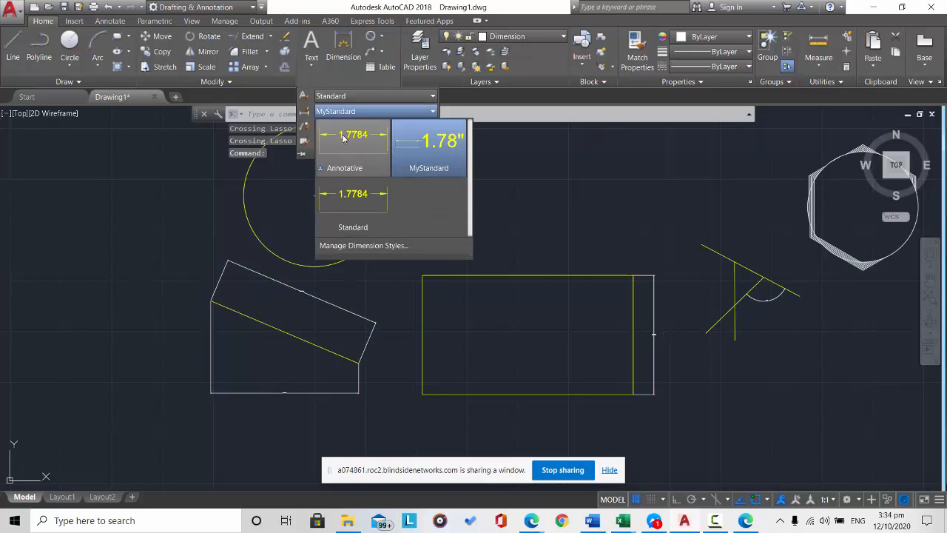
left_click(347, 201)
key("Escape")
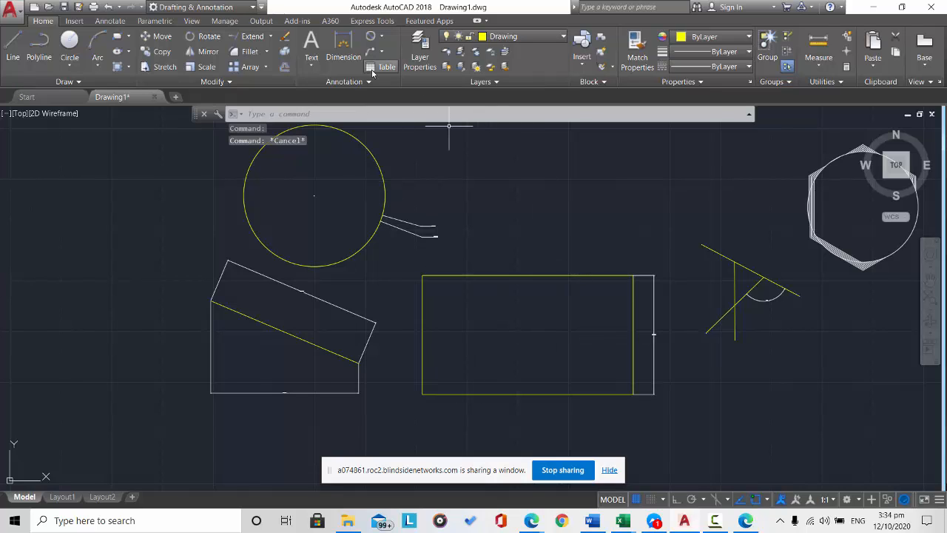
- Set the current dimension style to MyStandard
left_click(352, 81)
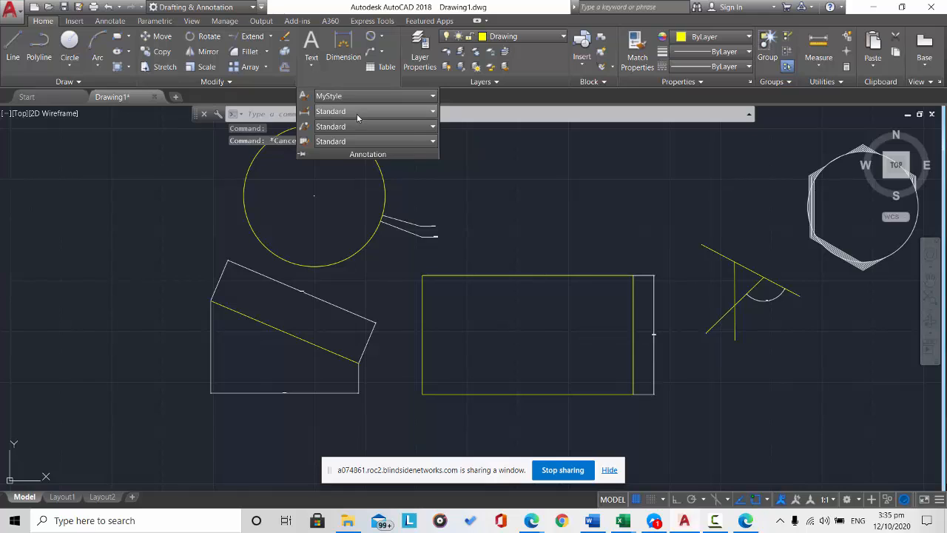
left_click(357, 113)
left_click(440, 152)
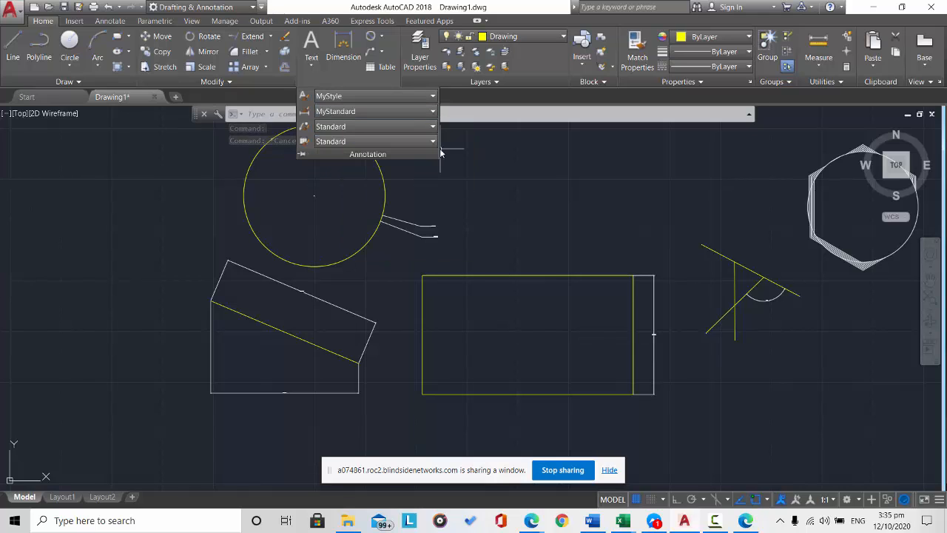
- Apply the MyStandard dimension style to the radius, diameter, linear, aligned, angle and rectangle height dimensions
mouse_move(495, 239)
left_mouse_down()
mouse_move(465, 214)
mouse_move(414, 219)
mouse_move(433, 252)
left_mouse_up()
mouse_move(399, 410)
left_mouse_down()
mouse_move(239, 387)
mouse_move(274, 387)
left_mouse_up()
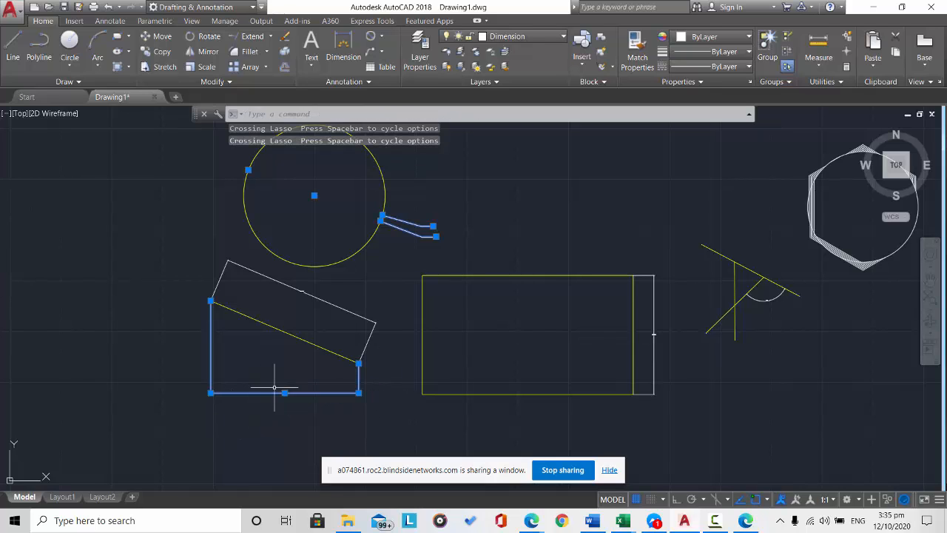
left_click(317, 298)
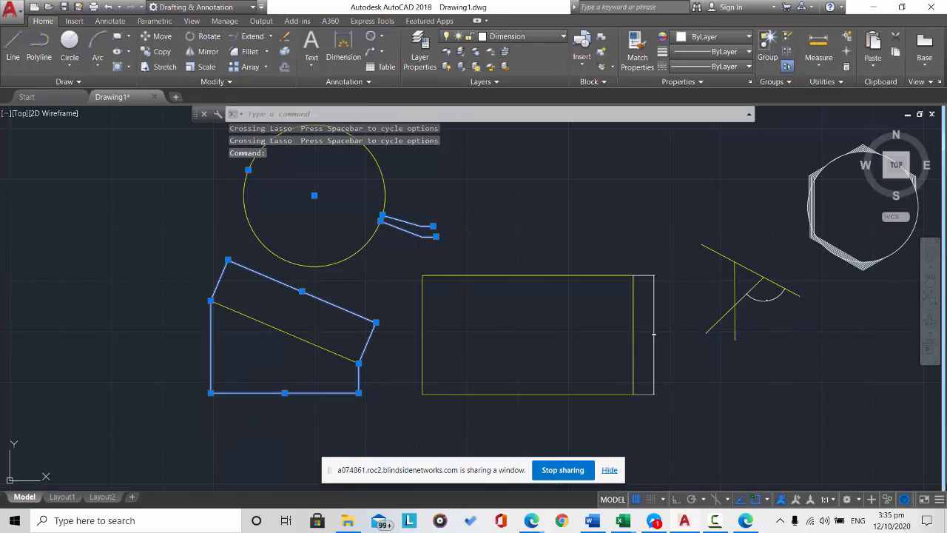
left_click(774, 298)
left_click(654, 343)
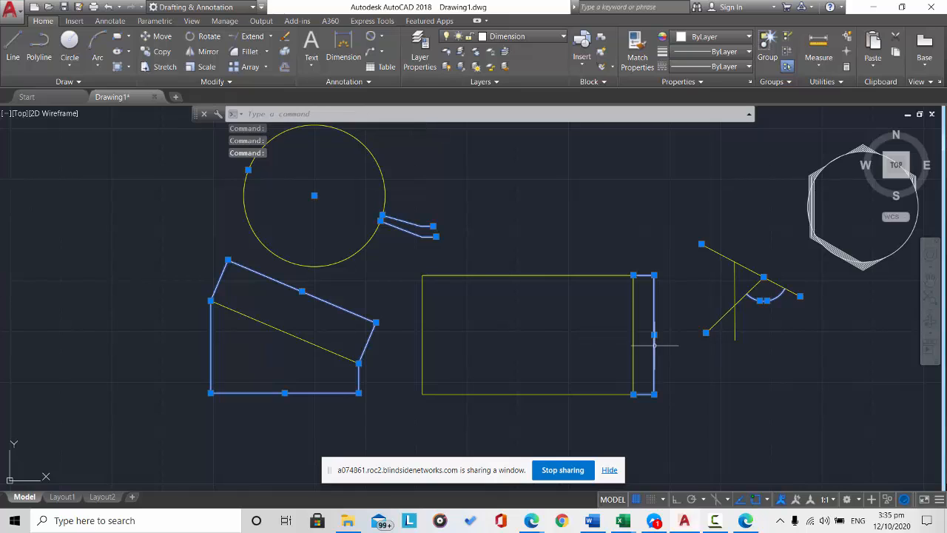
left_click(373, 81)
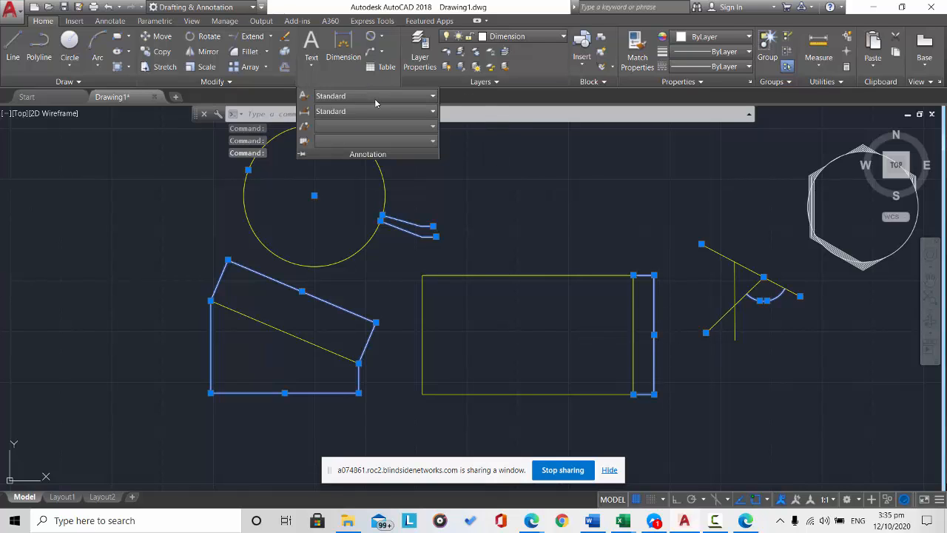
left_click(372, 112)
left_click(436, 167)
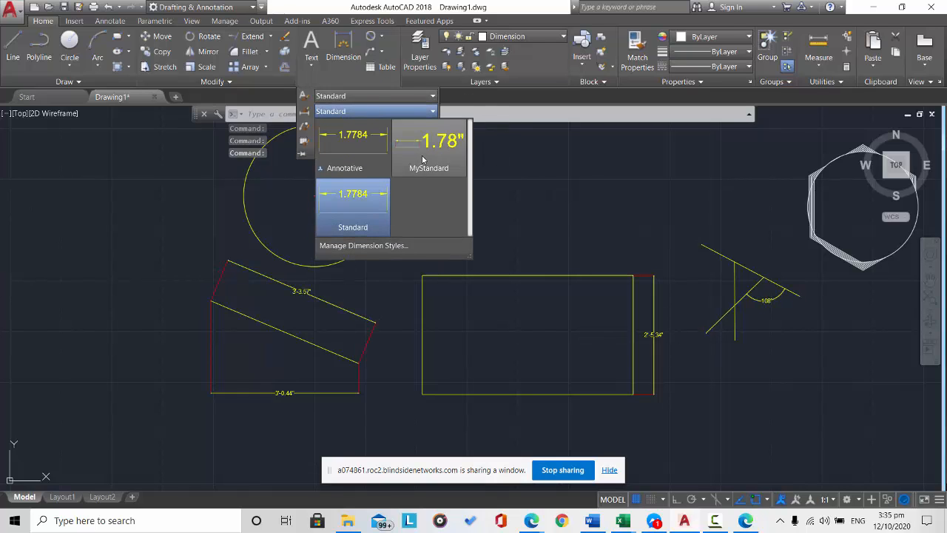
key("ctrl+a")
left_click(550, 185)
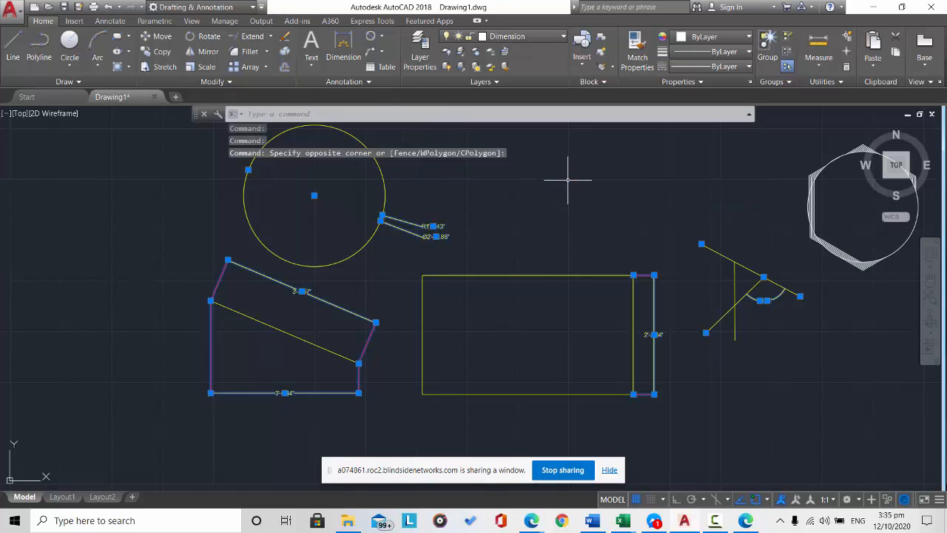
- Clear the selection and try to freeze the current Drawing layer in the layer properties
key("Escape")
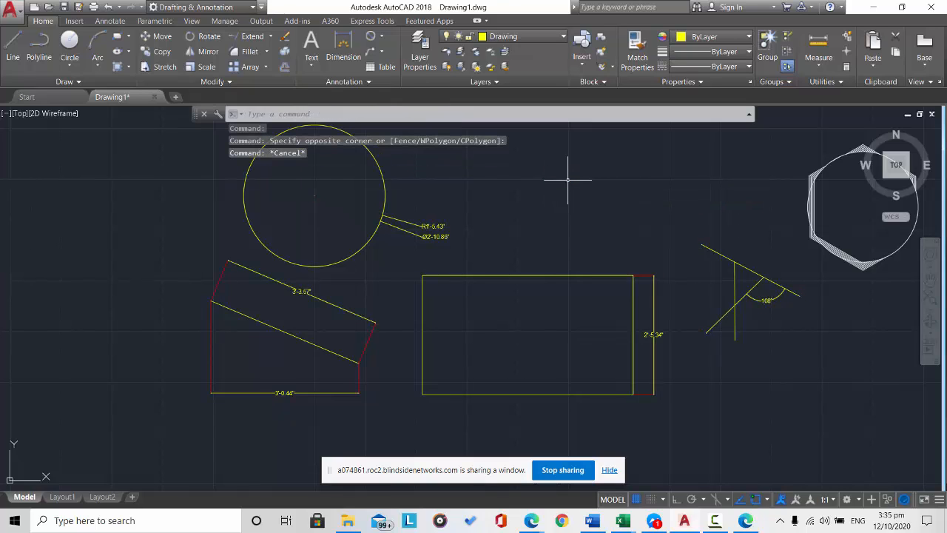
left_click(427, 63)
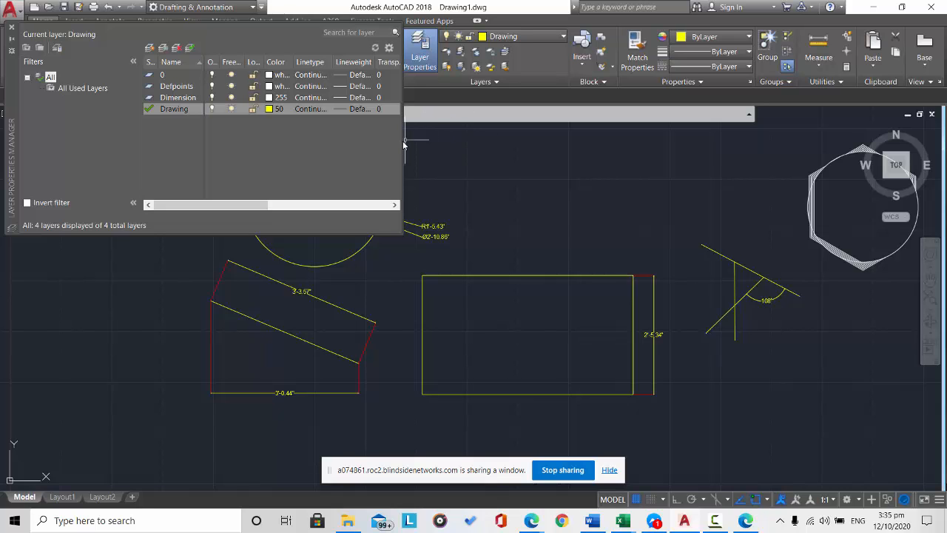
left_click_drag(403, 145, 786, 157)
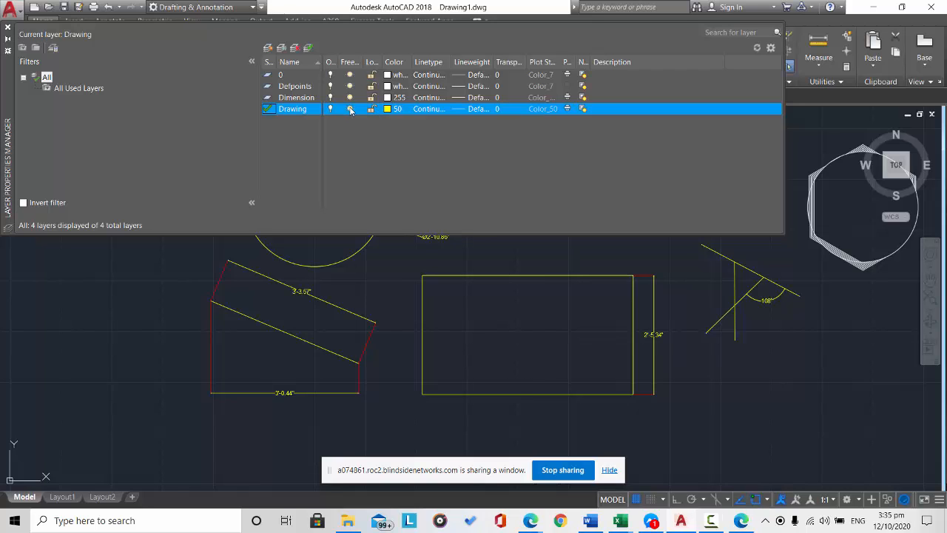
left_click(350, 109)
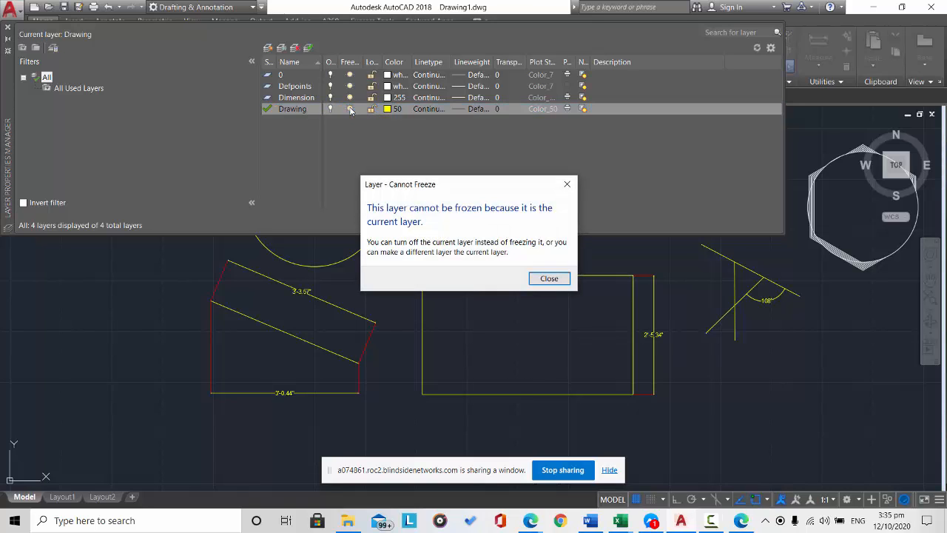
left_click(548, 278)
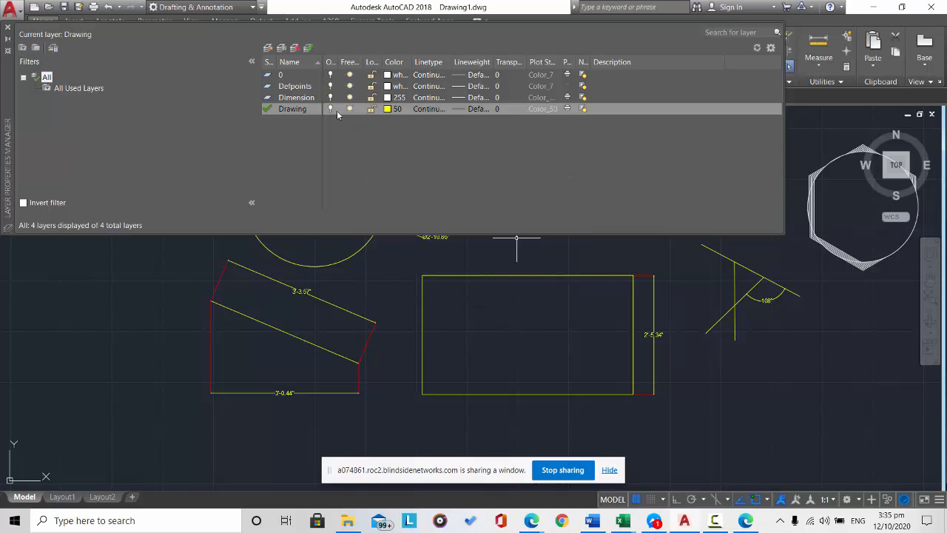
- Turn the current Drawing layer off, accepting that it is the current layer, and turn it back on
left_click(332, 110)
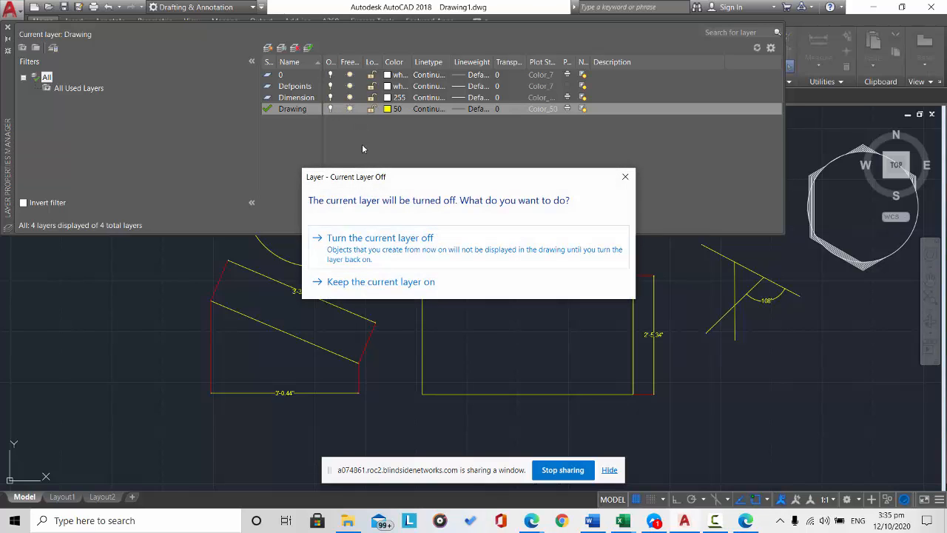
left_click(390, 250)
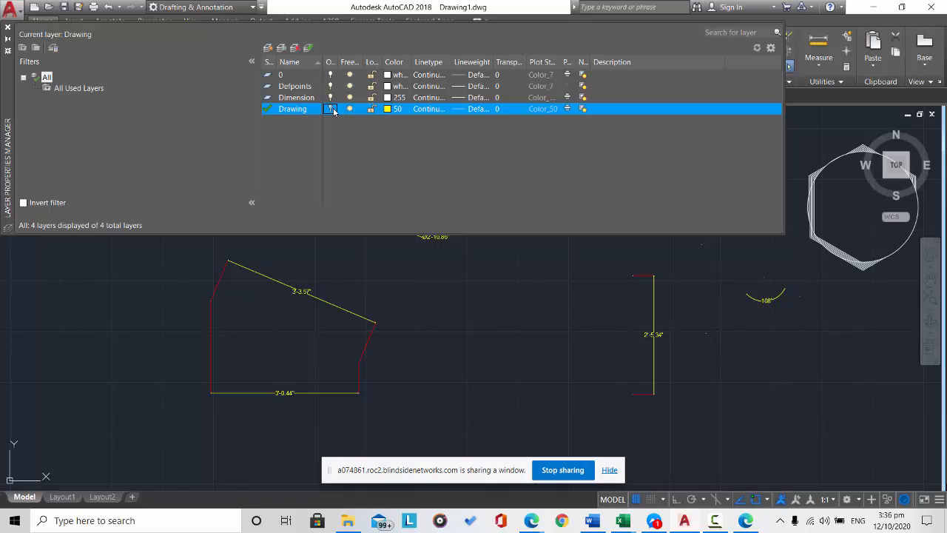
left_click(331, 109)
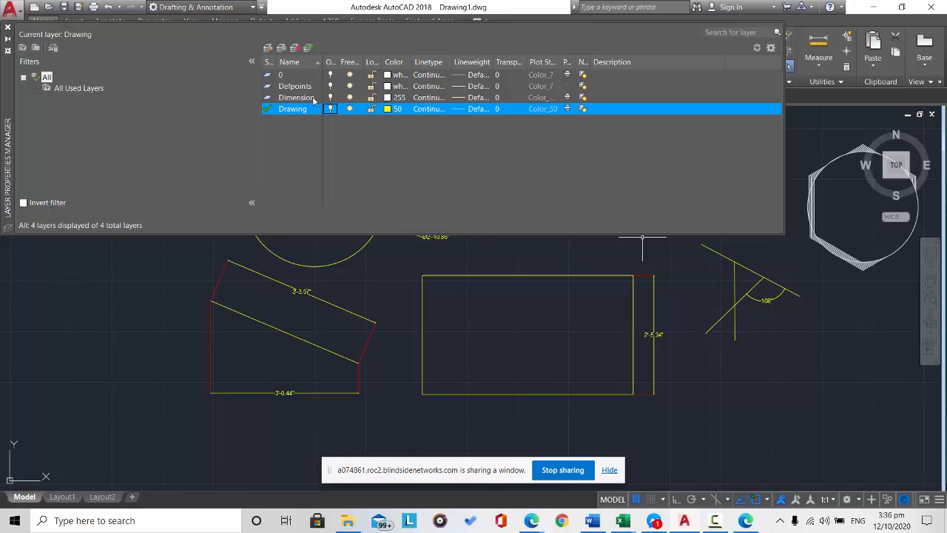
- Turn off the Dimension layer and close the layer properties
left_click(314, 100)
left_click(317, 101)
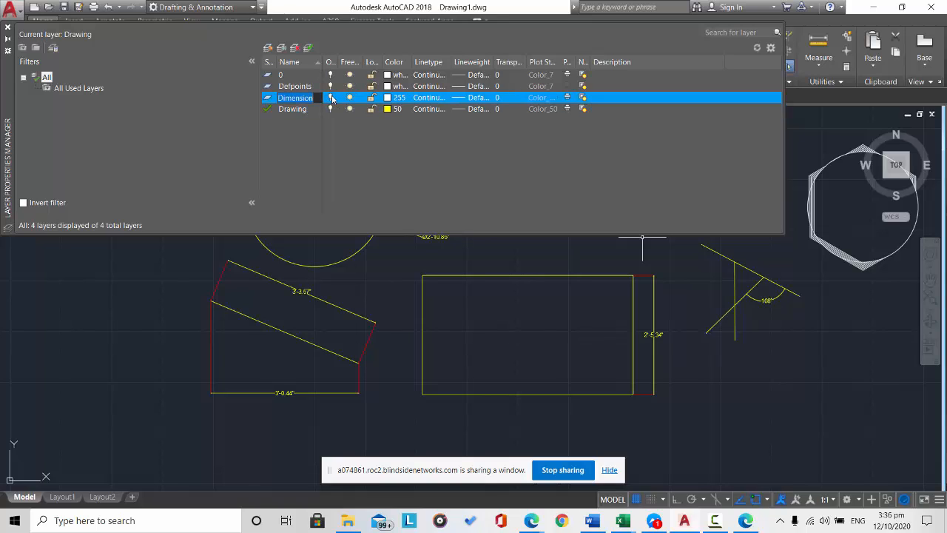
left_click(330, 99)
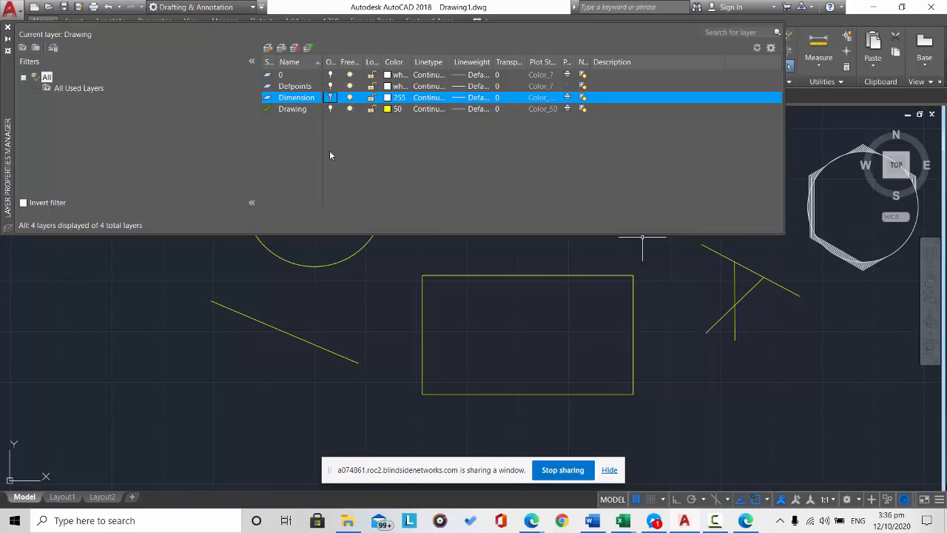
left_click(8, 27)
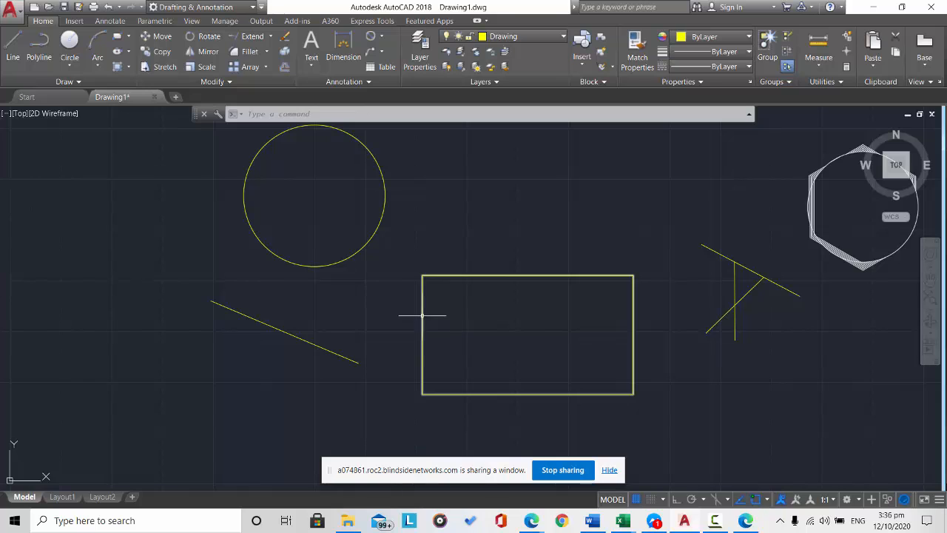
- Switch the Dimension layer on, off and on again from the layer list
scroll(426, 313, "down", 4)
scroll(435, 302, "up", 4)
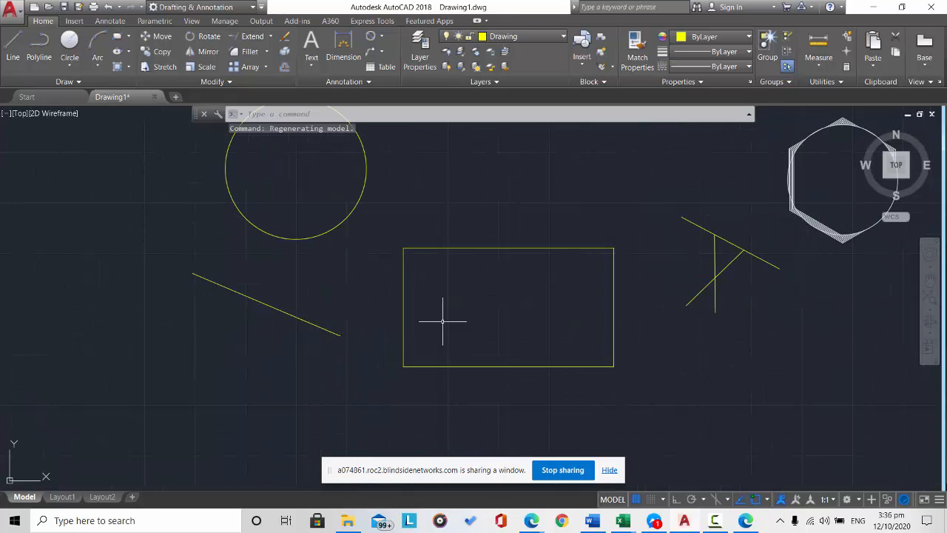
left_click(504, 37)
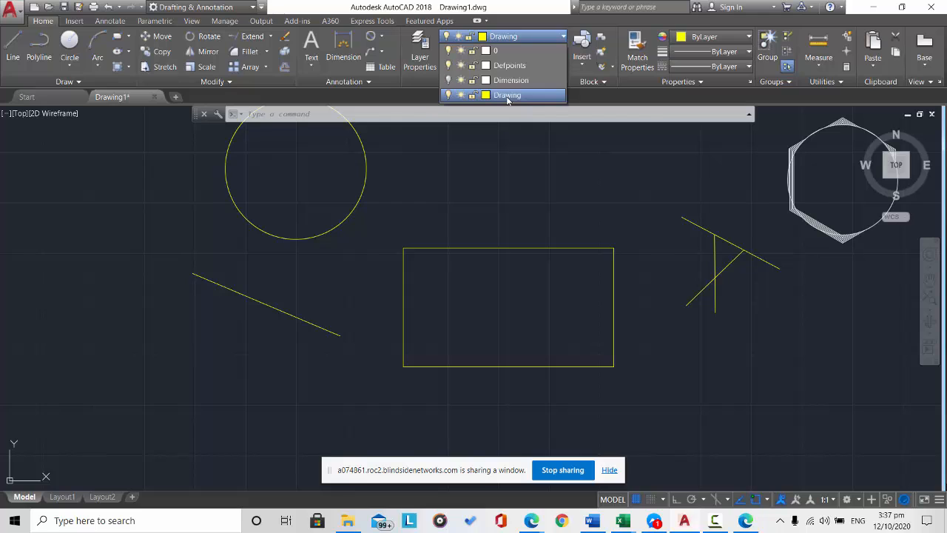
left_click(448, 81)
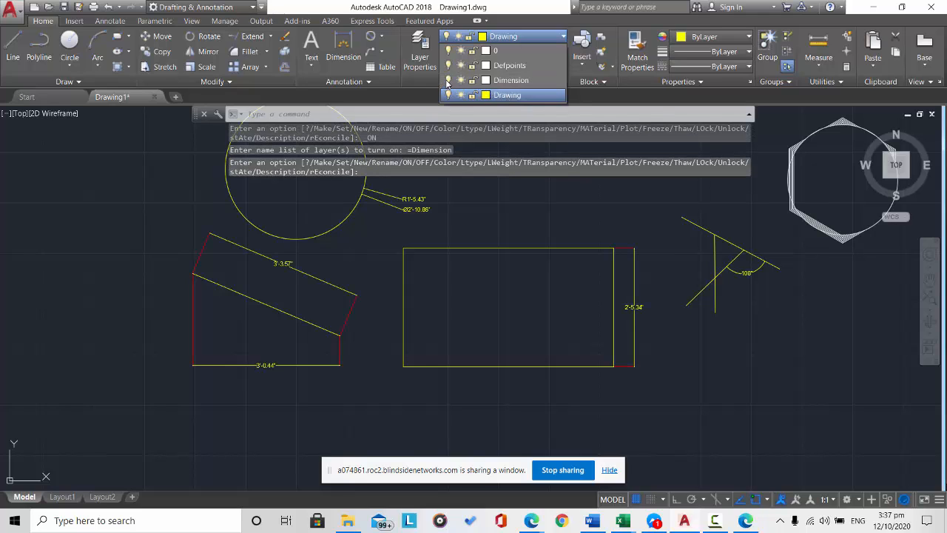
left_click(448, 81)
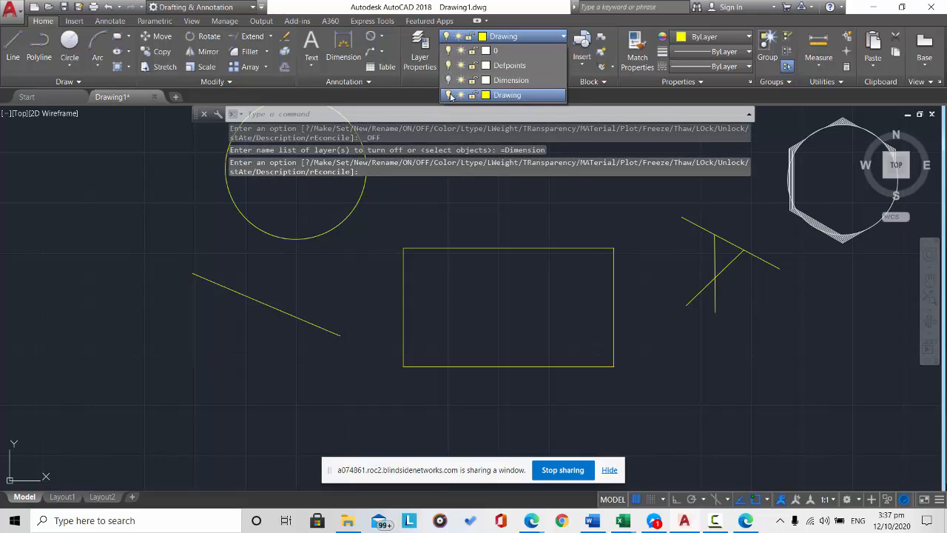
left_click(448, 81)
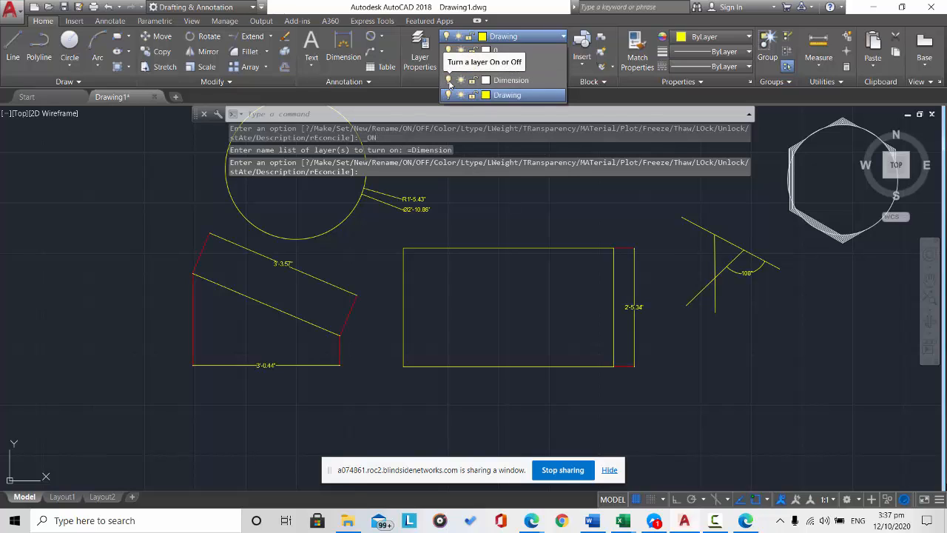
- Turn the Defpoints layer off and back on, and do the same for layer 0
left_click(447, 65)
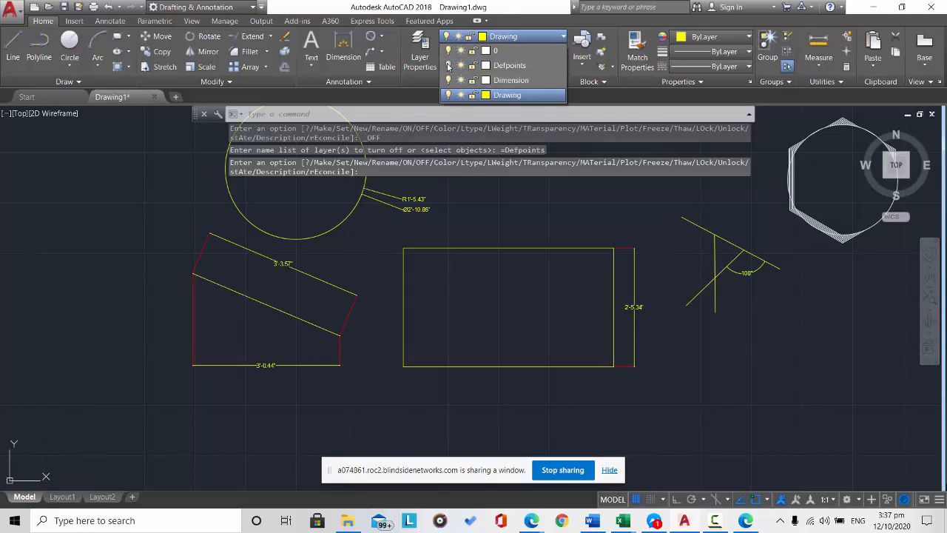
left_click(448, 65)
left_click(449, 52)
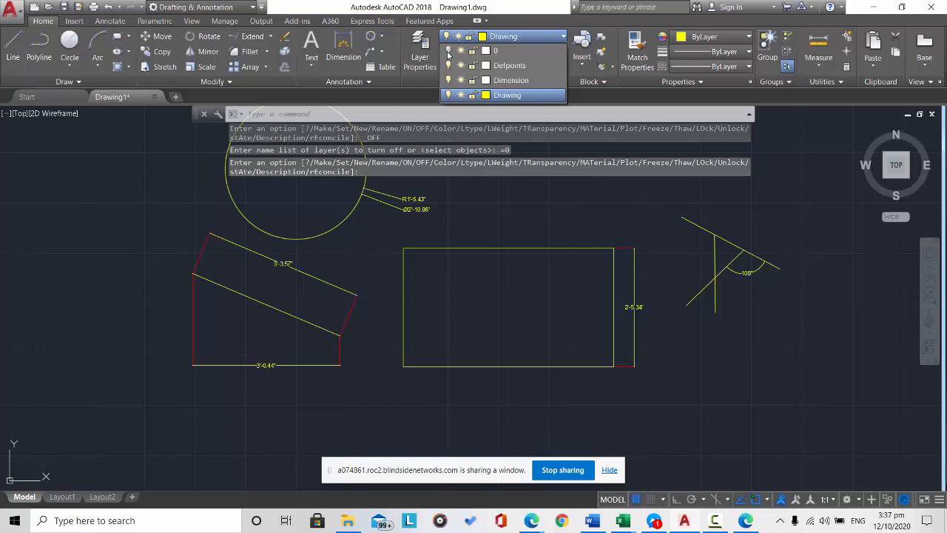
left_click(449, 52)
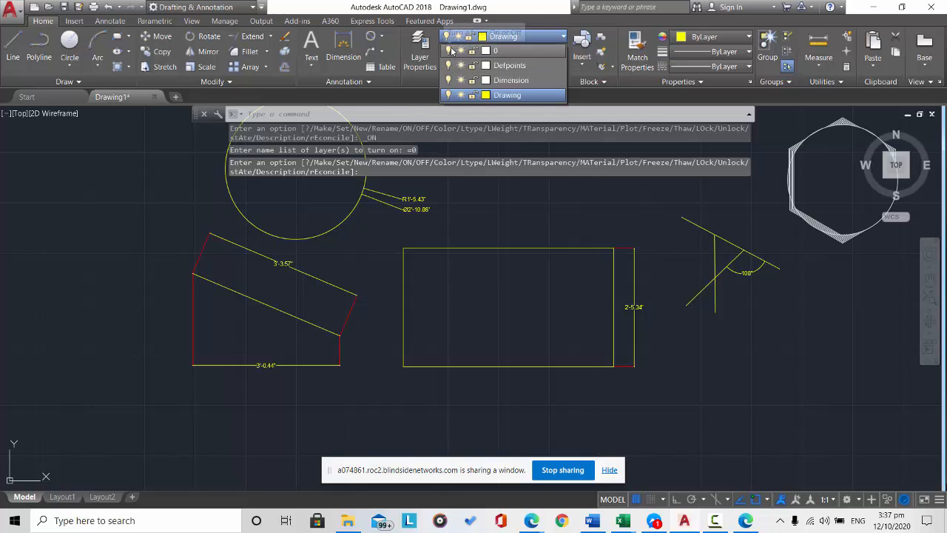
- Turn layer 0 off, check which objects in the drawing are hidden, and turn it back on
left_click(449, 52)
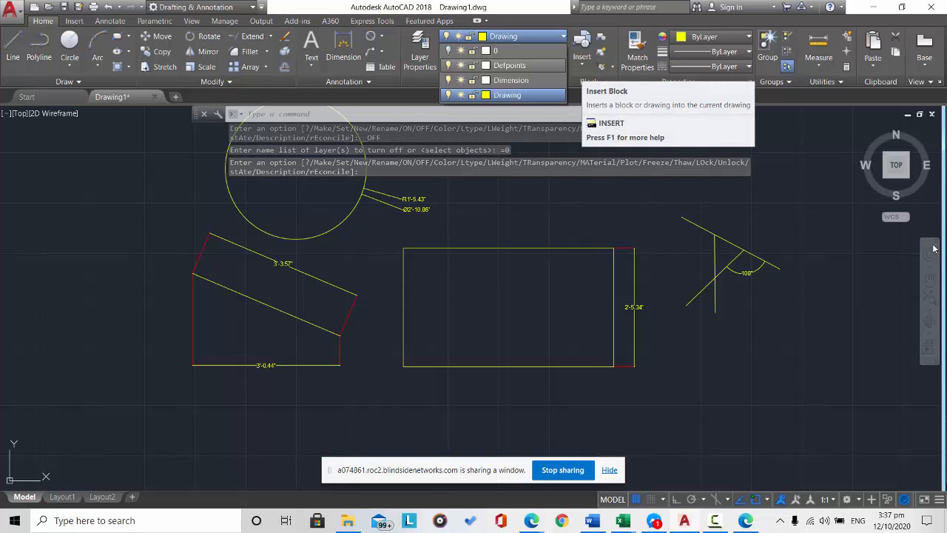
scroll(877, 338, "down", 4)
scroll(899, 311, "down", 3)
scroll(902, 290, "up", 6)
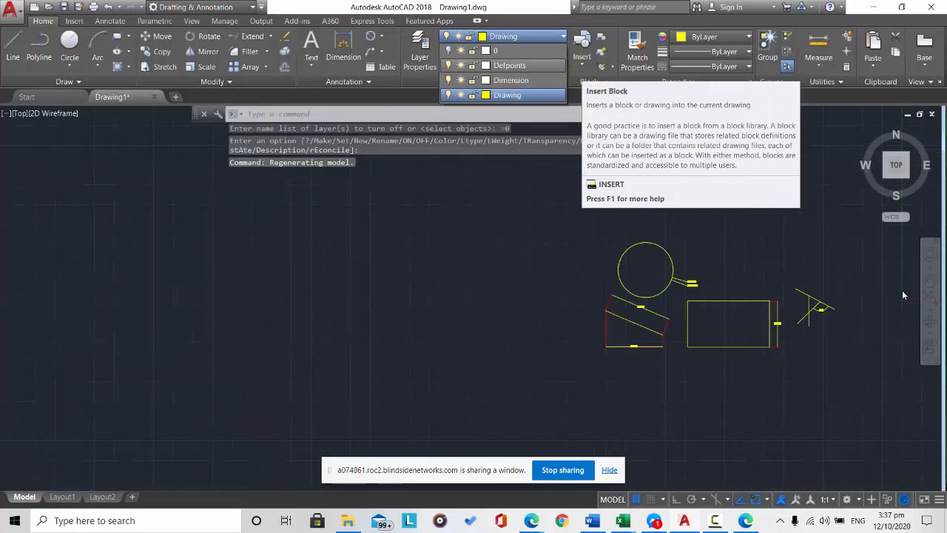
scroll(902, 290, "up", 3)
scroll(902, 290, "down", 6)
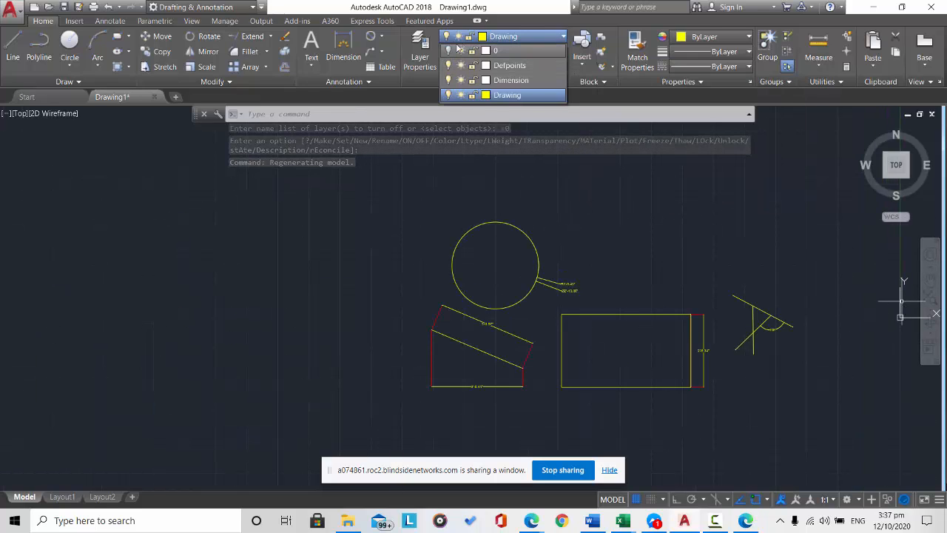
left_click(449, 50)
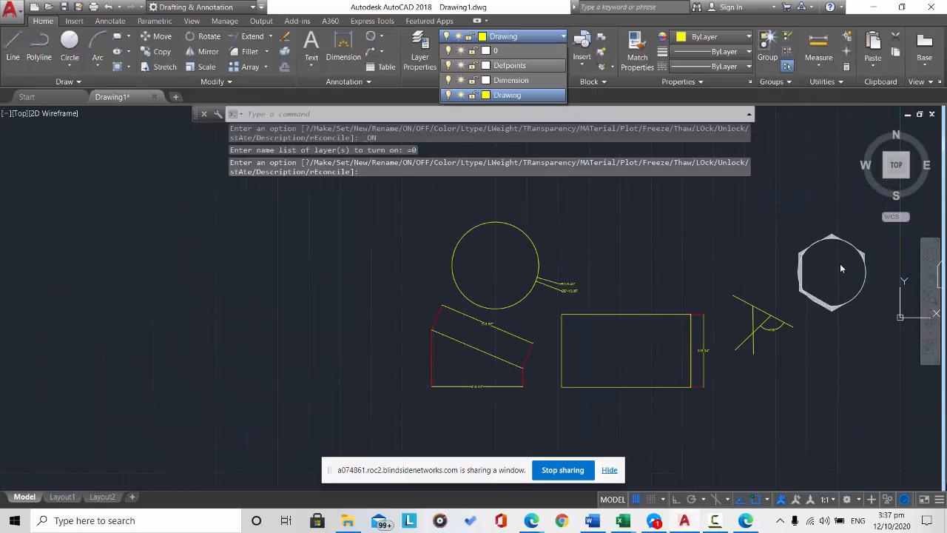
- Turn off layer 0 to hide the hatched hexagon and its circle, leaving the dimensioned practice shapes in view
scroll(840, 263, "up", 5)
scroll(839, 264, "down", 4)
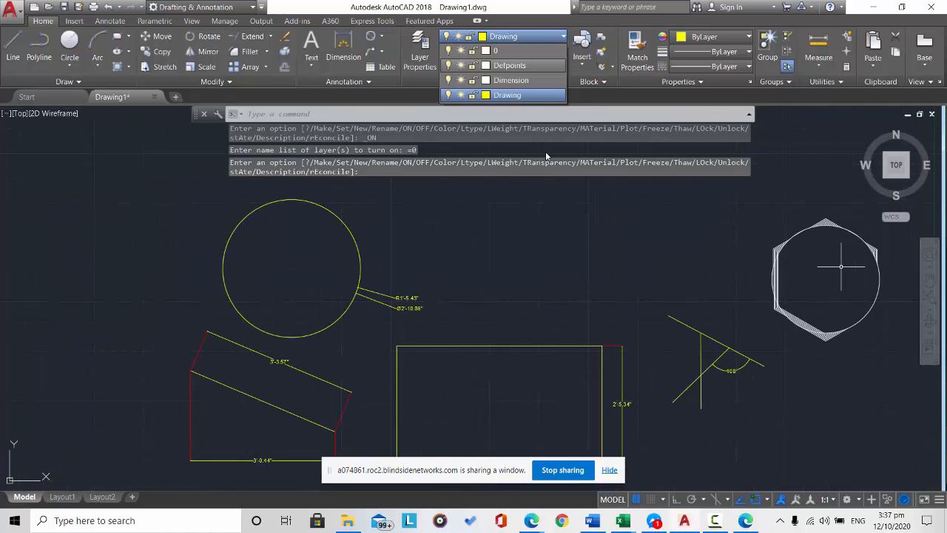
left_click(450, 51)
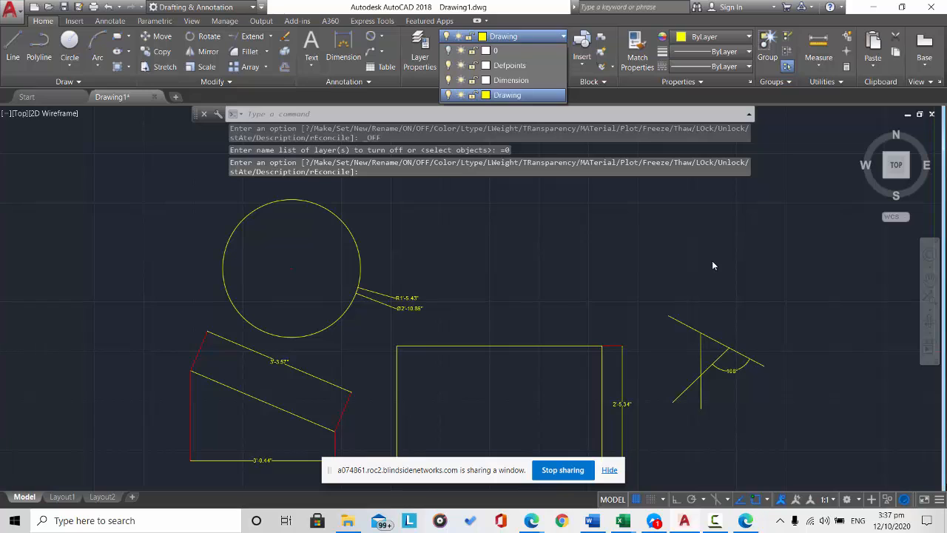
scroll(711, 261, "down", 6)
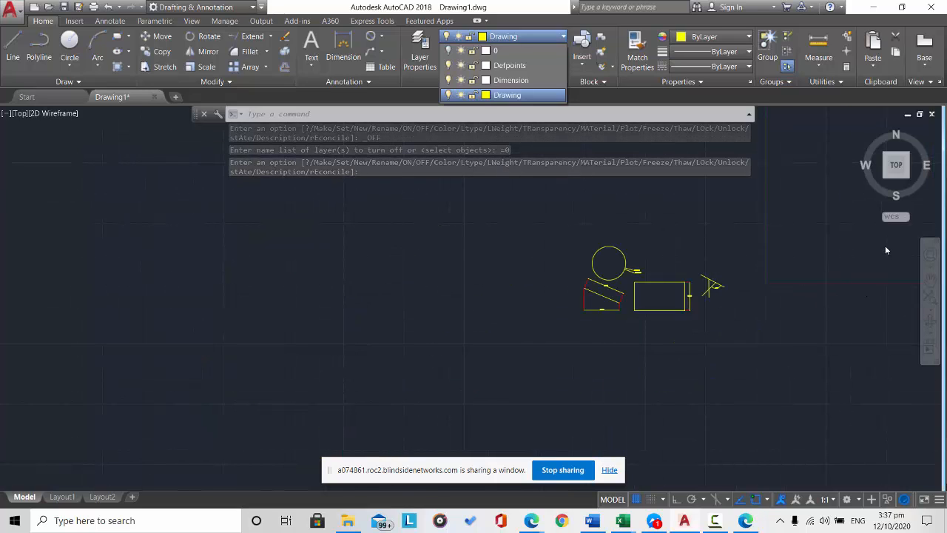
scroll(886, 249, "up", 2)
scroll(391, 394, "up", 2)
scroll(240, 421, "up", 3)
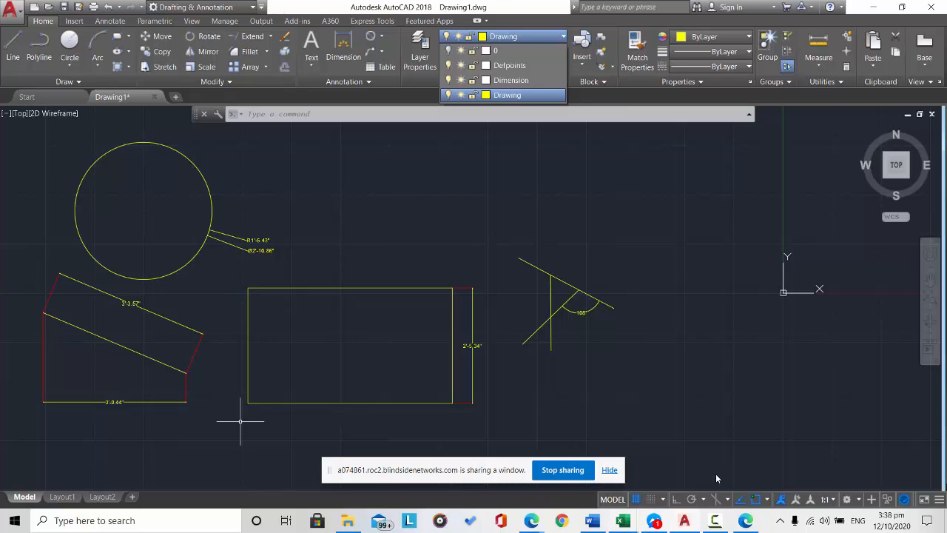
- Switch to the online meeting in the browser and pause the session recording, confirming the pause
left_click(532, 522)
left_click(481, 441)
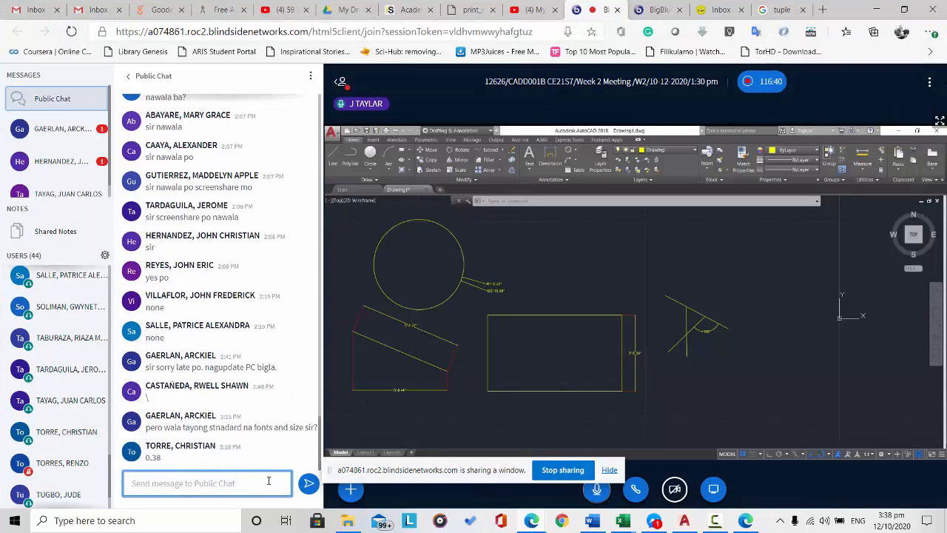
left_click(265, 485)
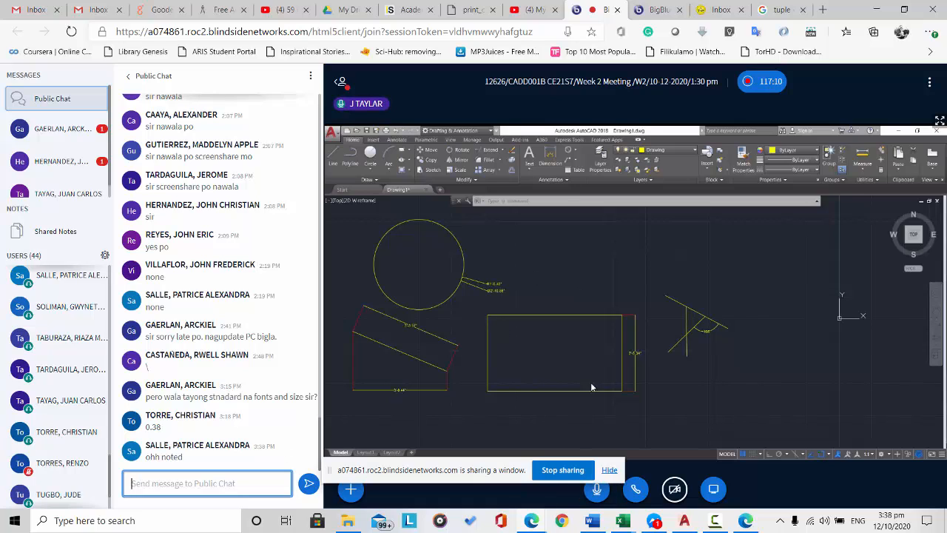
left_click(758, 80)
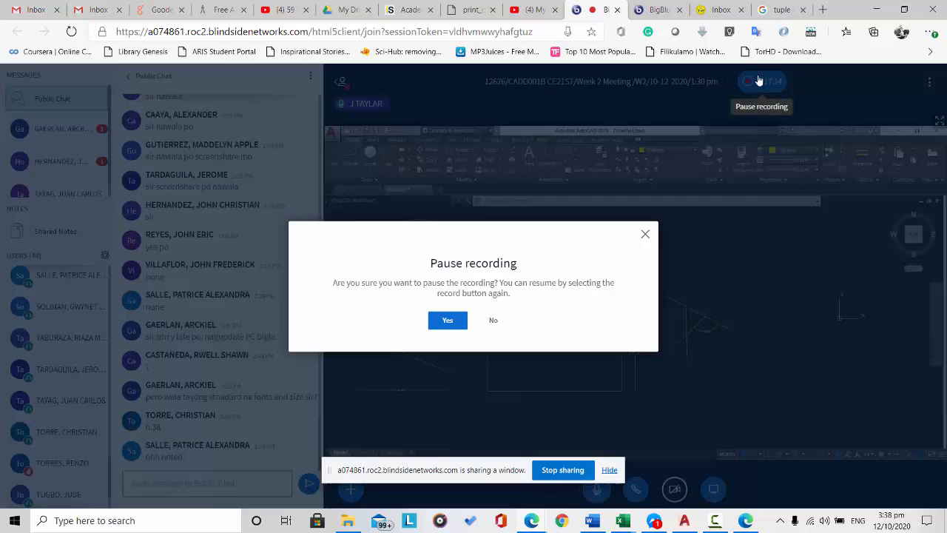
left_click(443, 320)
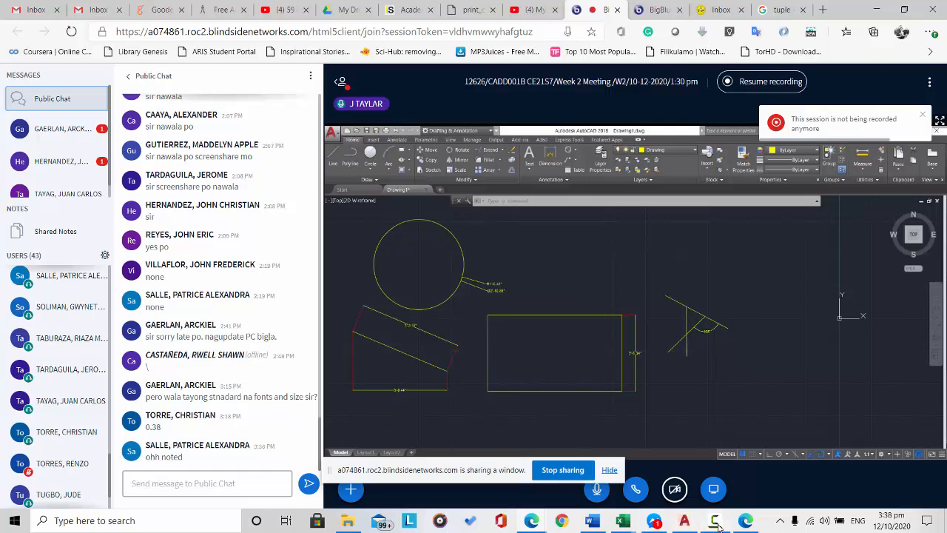